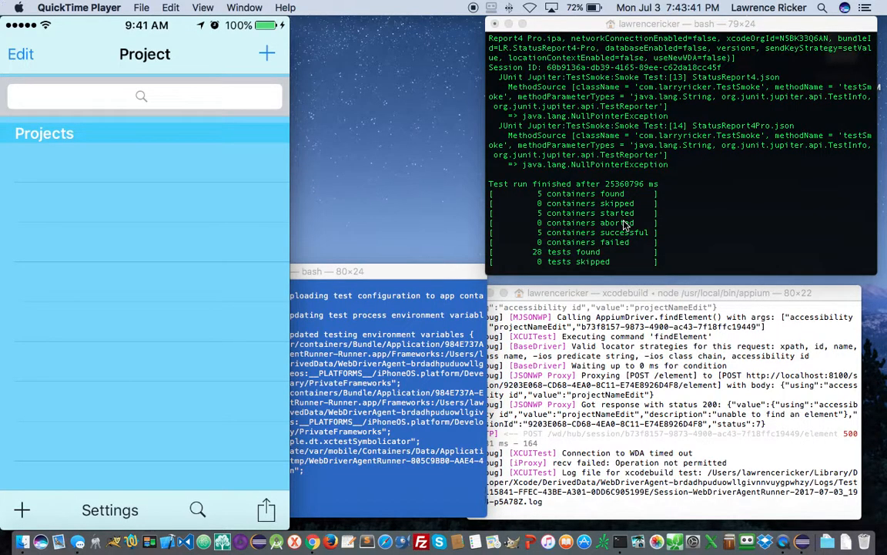
- Scroll the Gradle output to the JUnit summary showing 23 of 28 tests failed and the build FAILURE
scroll(625, 223, up, 4)
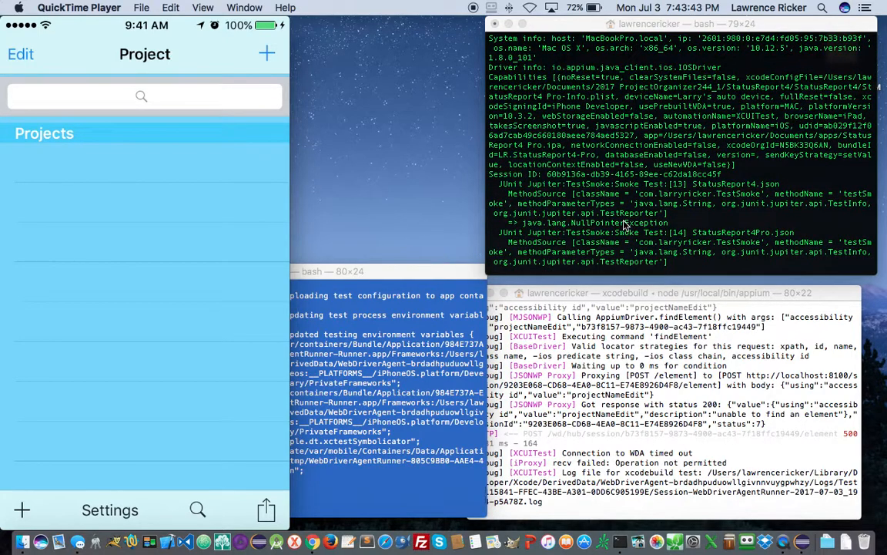
scroll(625, 223, down, 10)
scroll(625, 223, up, 3)
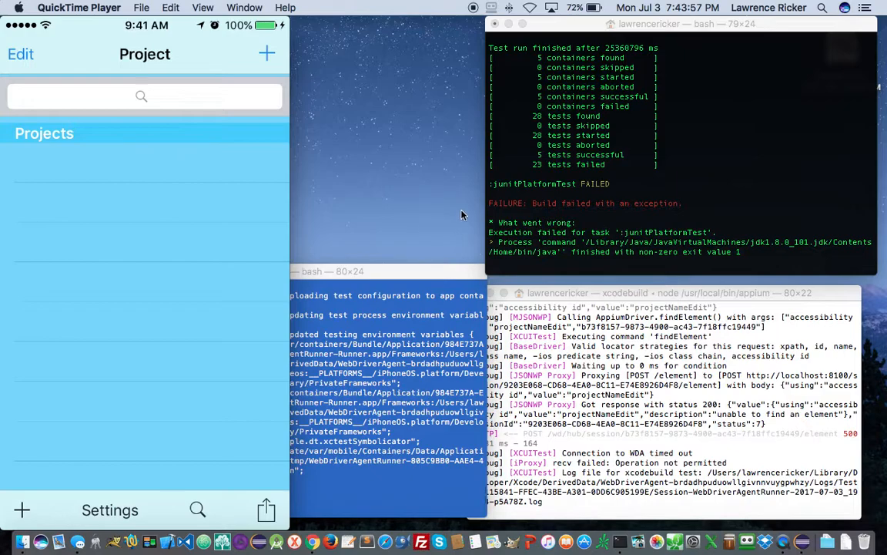
key(super+alt+n)
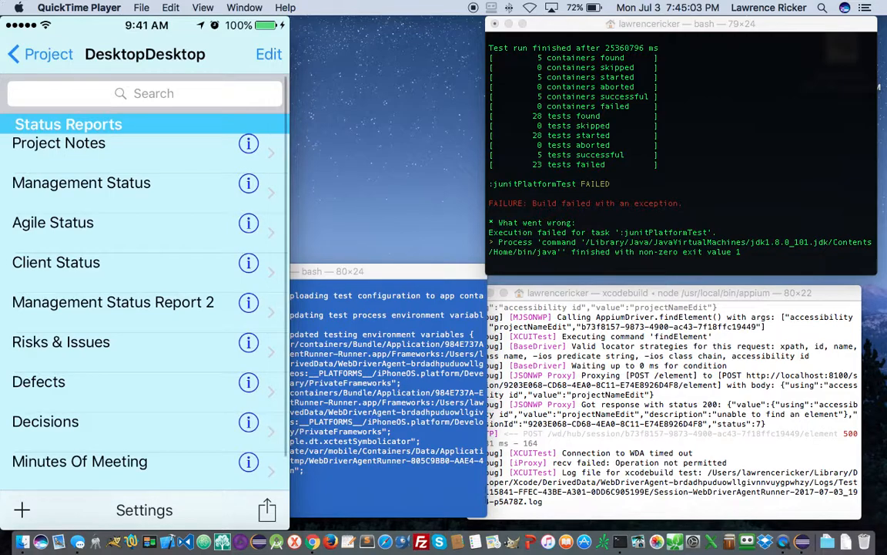
- Shrink the iPhone mirror window and bring the blue bash Terminal window forward
mouse_move(151, 101)
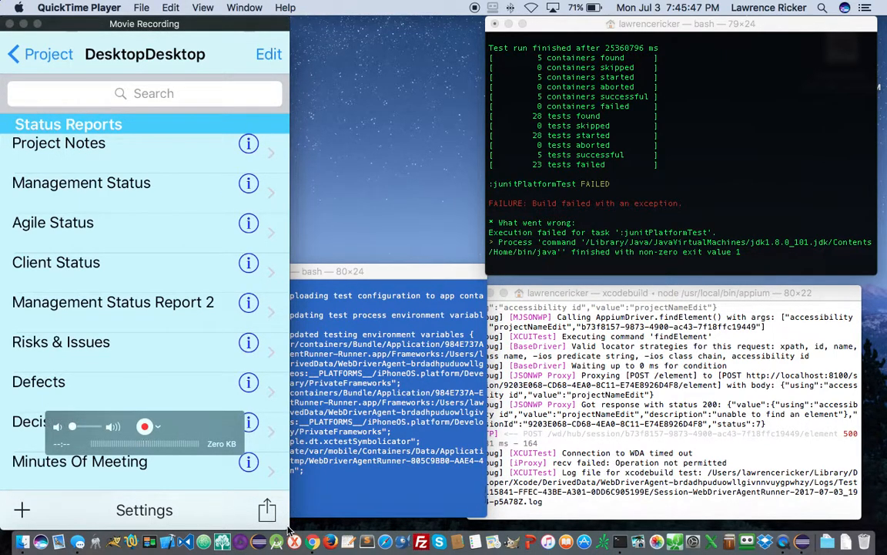
drag(289, 528, 172, 303)
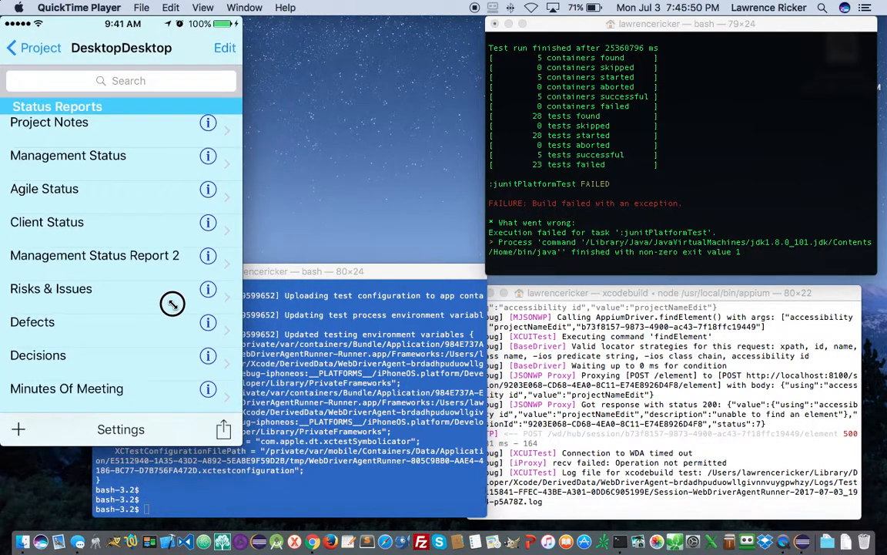
click(351, 273)
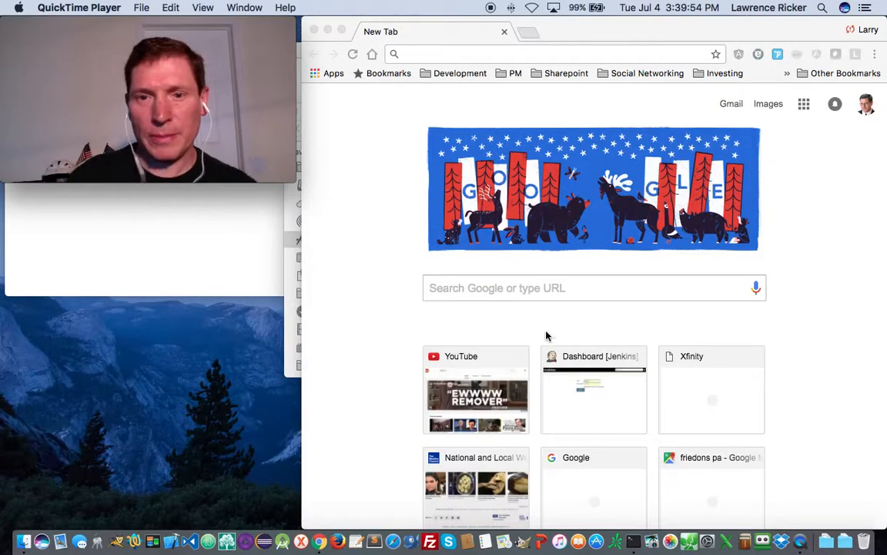
- Search Google for 'install jenkins on mac' in Chrome
click(505, 288)
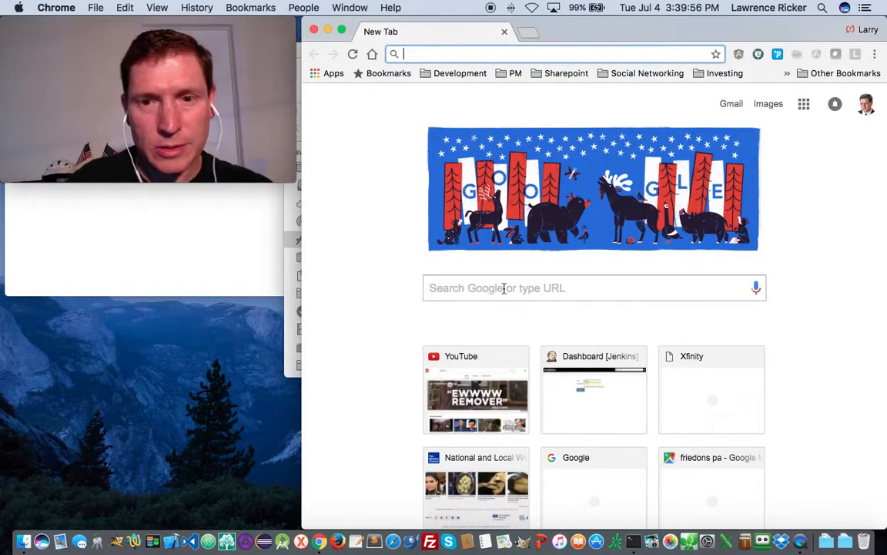
click(515, 284)
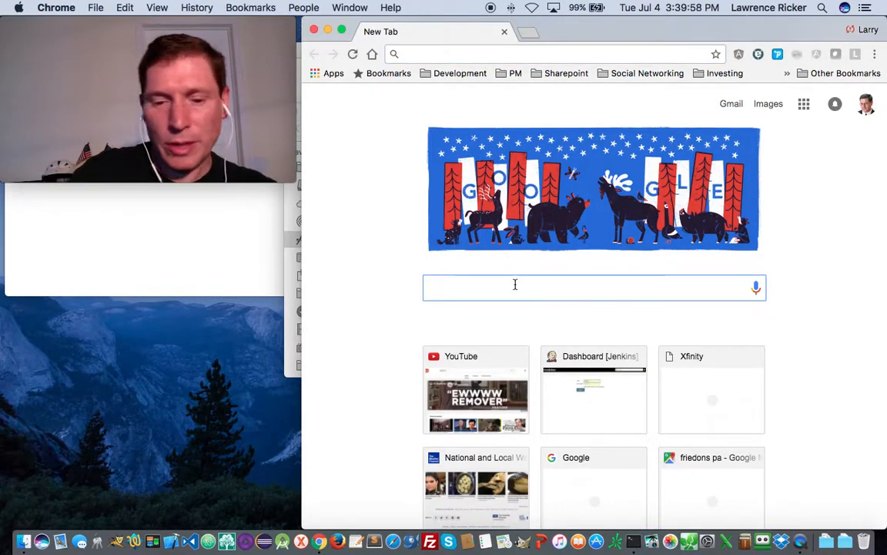
text(install jen)
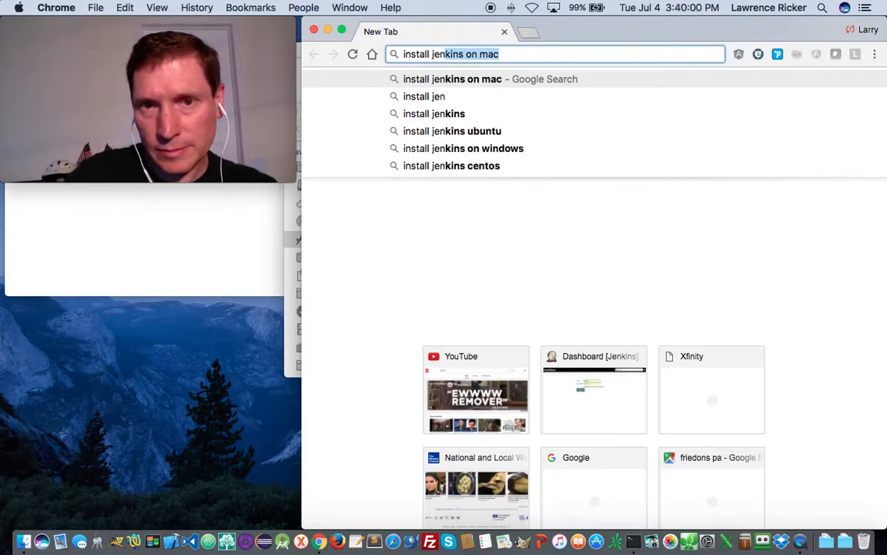
key(Return)
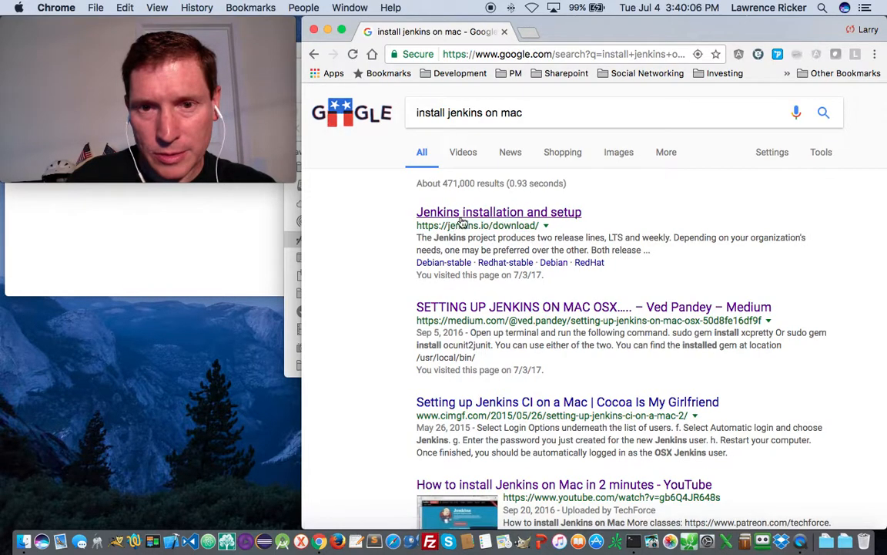
- Open the Jenkins installation and setup page and scroll to the LTS 2.60.1 and Weekly 2.68 download lists
click(486, 214)
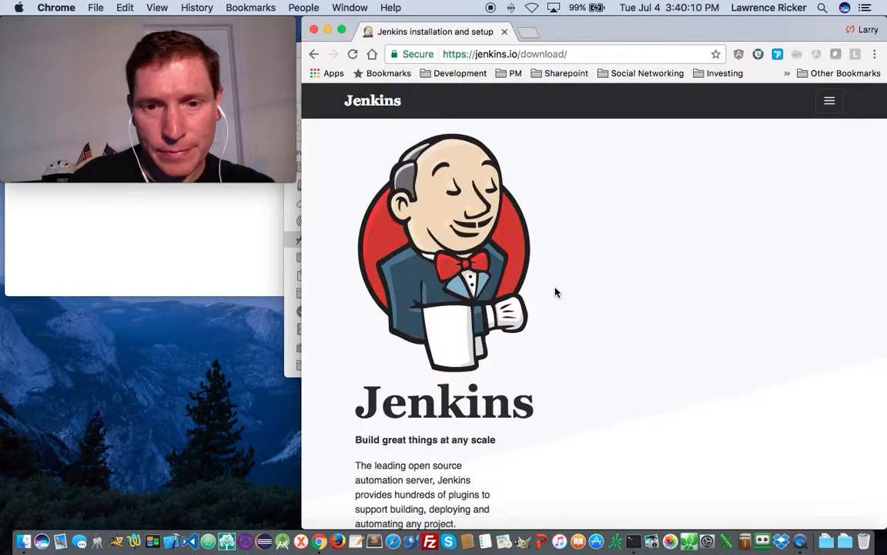
scroll(624, 329, down, 3)
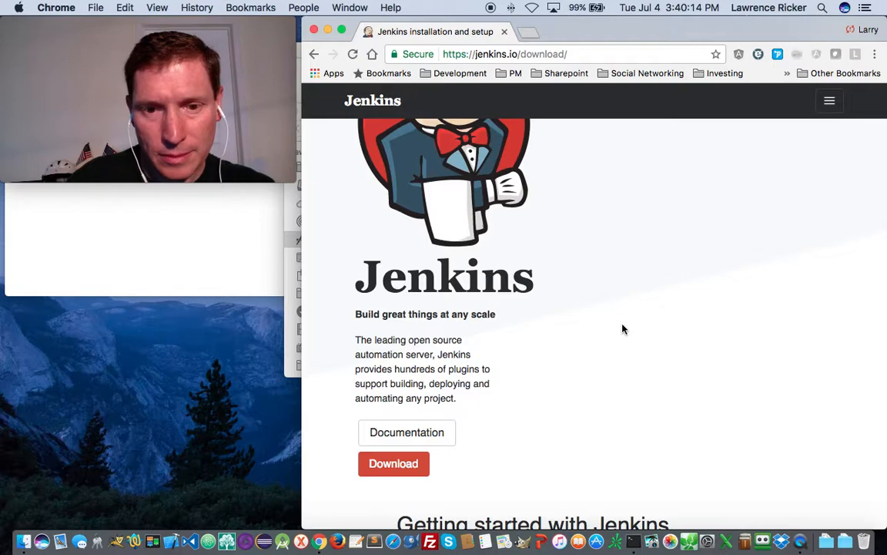
scroll(624, 328, down, 5)
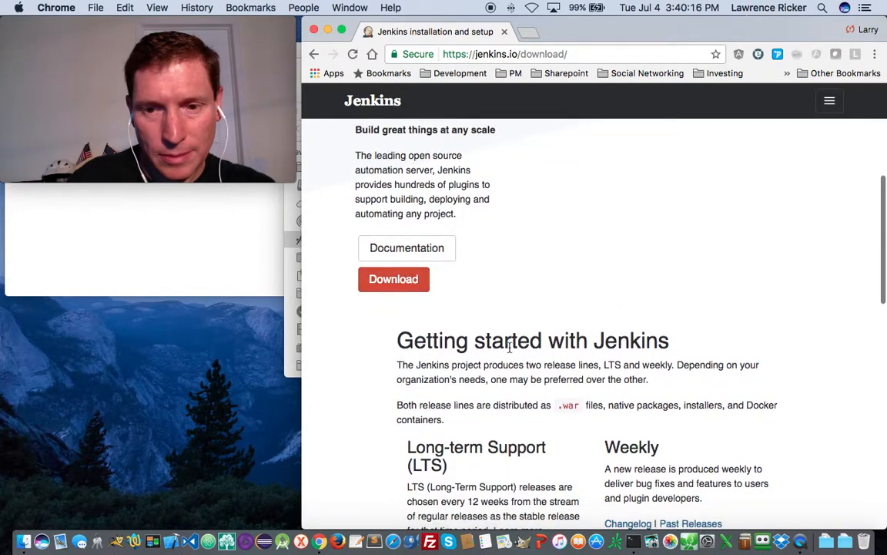
scroll(510, 348, down, 5)
scroll(510, 348, down, 1)
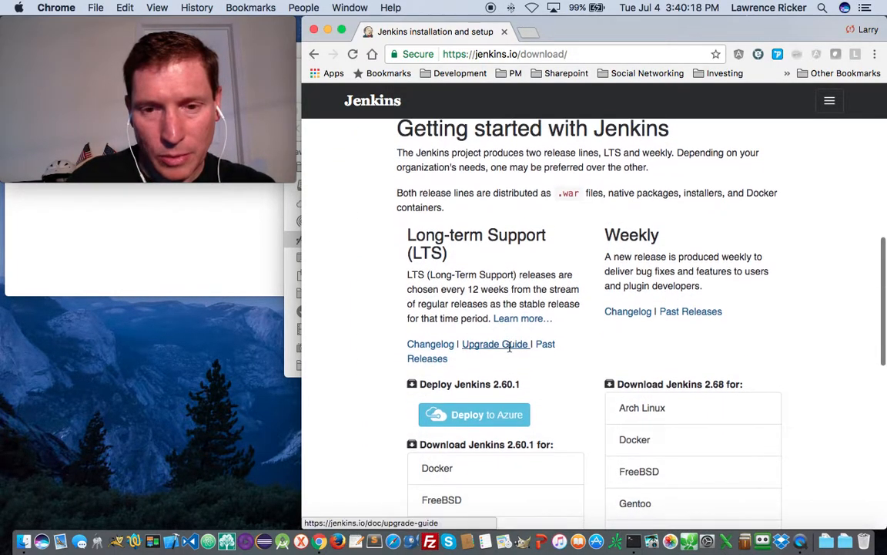
scroll(510, 348, down, 3)
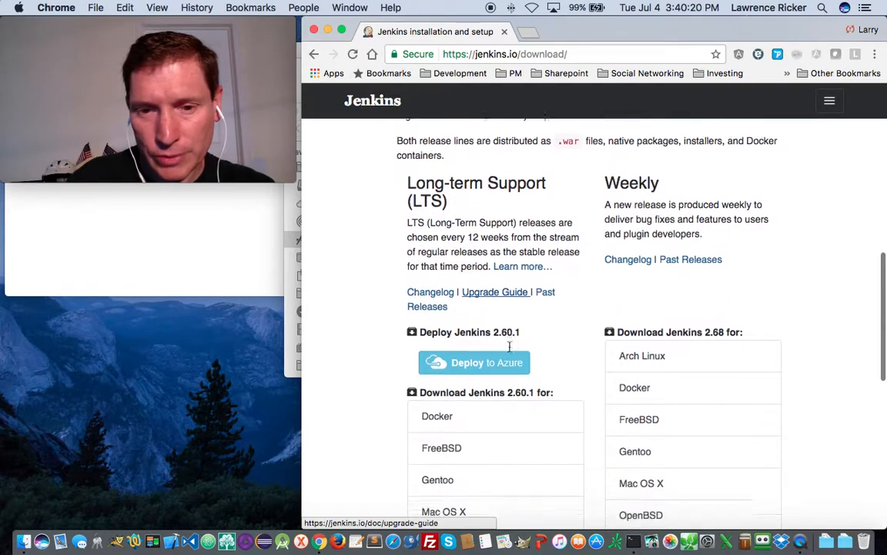
scroll(510, 347, down, 1)
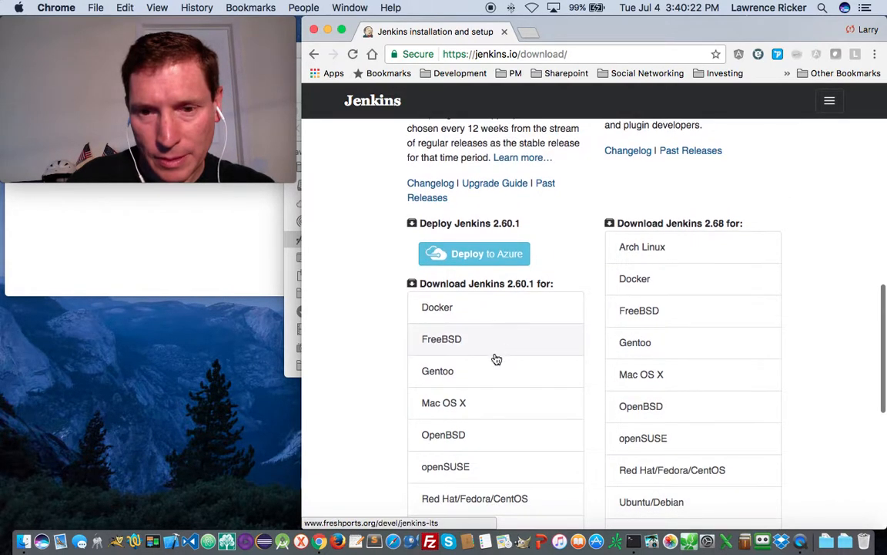
- Download the Jenkins 2.60.1 Mac OS X package, keep it, and open jenkins-2.60.1.pkg
click(448, 403)
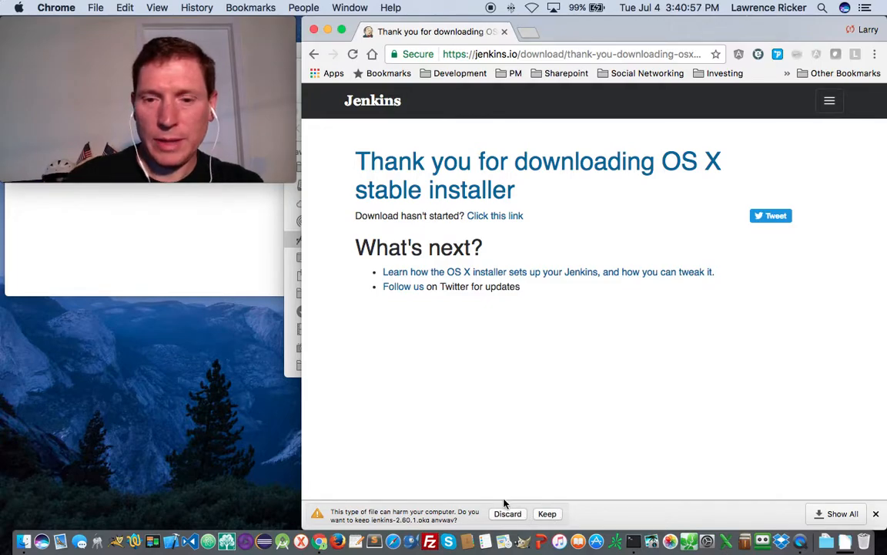
click(547, 514)
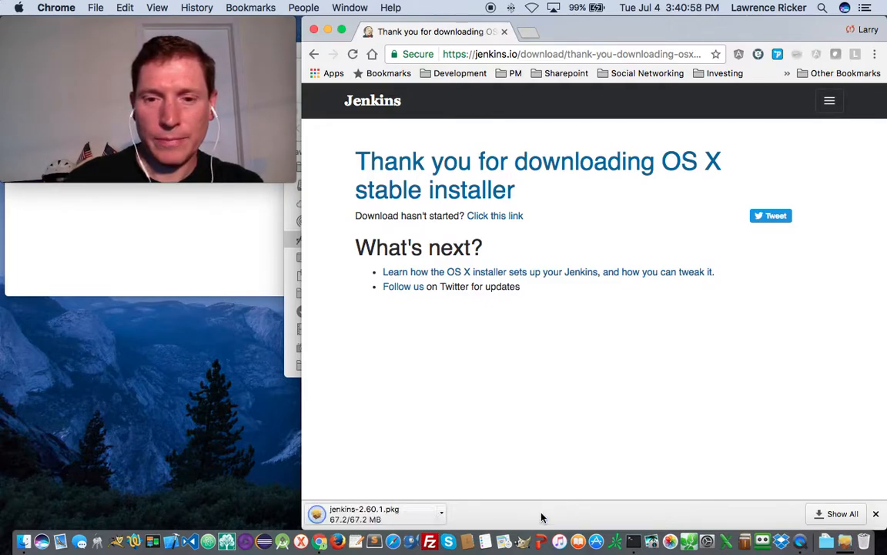
click(443, 514)
click(479, 461)
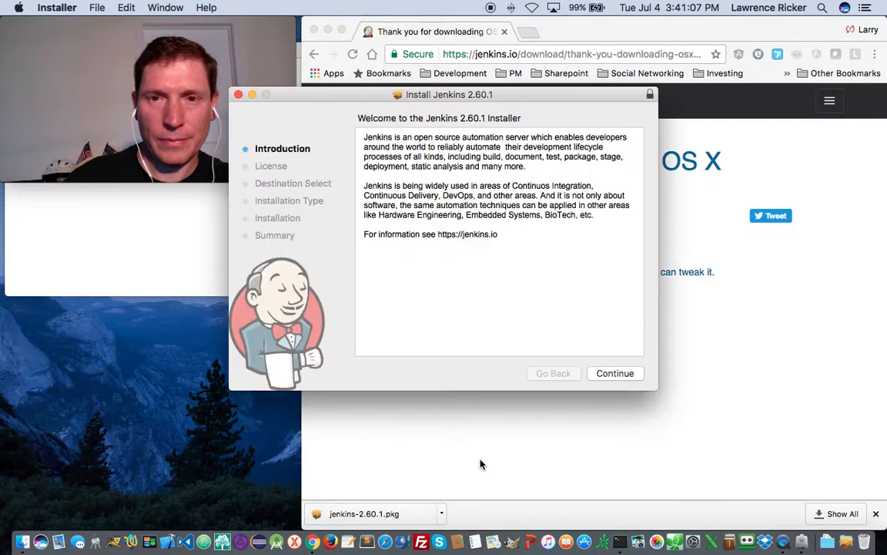
- Install Jenkins 2.60.1 on Macintosh HD using the admin password, then close and trash the installer
click(616, 375)
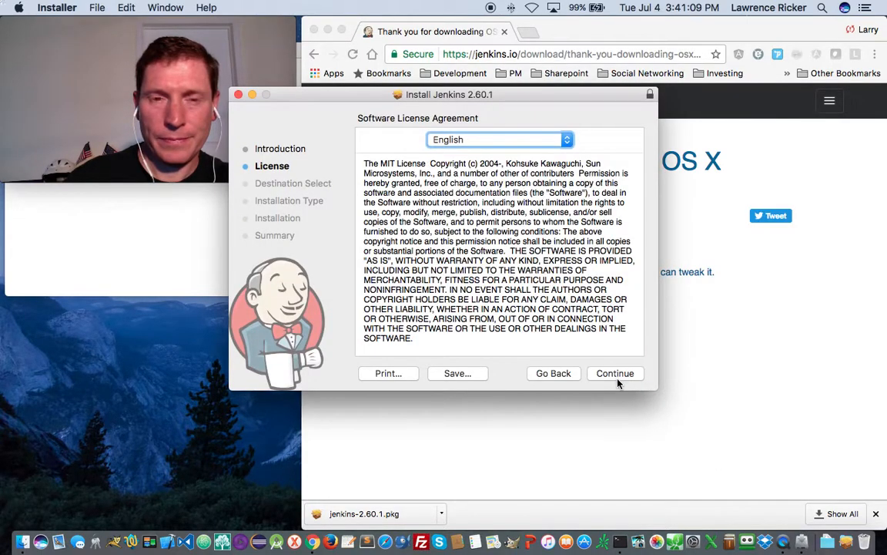
click(618, 374)
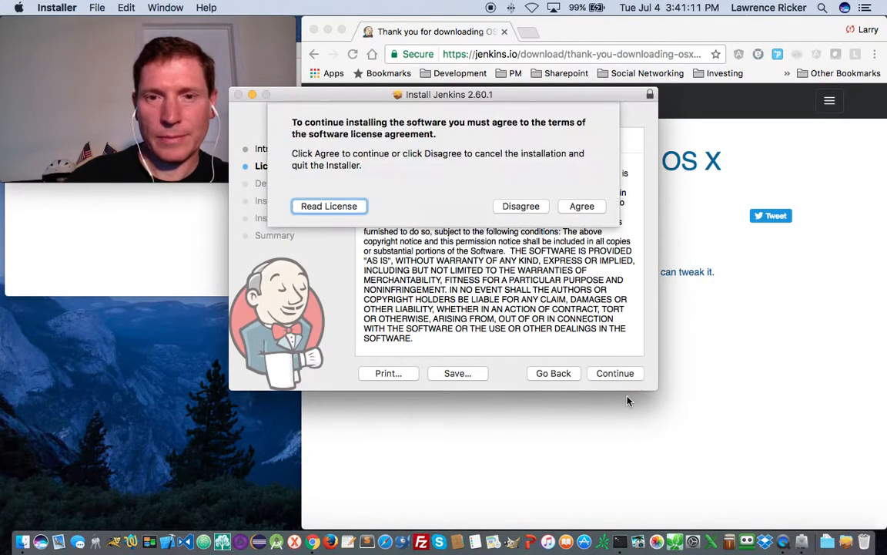
click(582, 206)
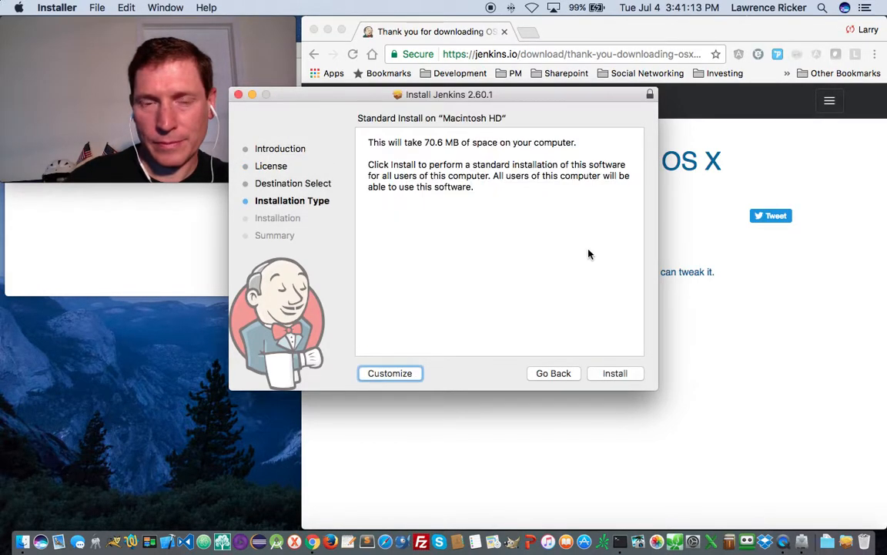
click(621, 374)
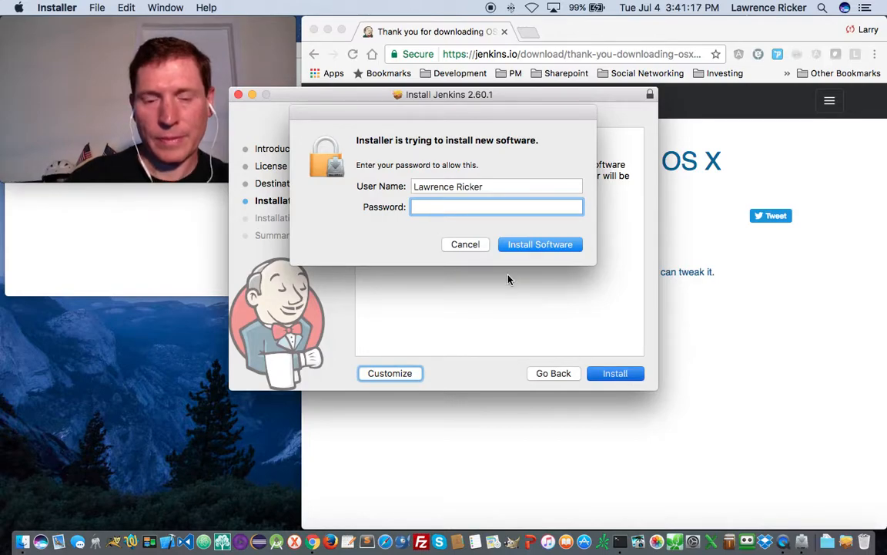
text(********)
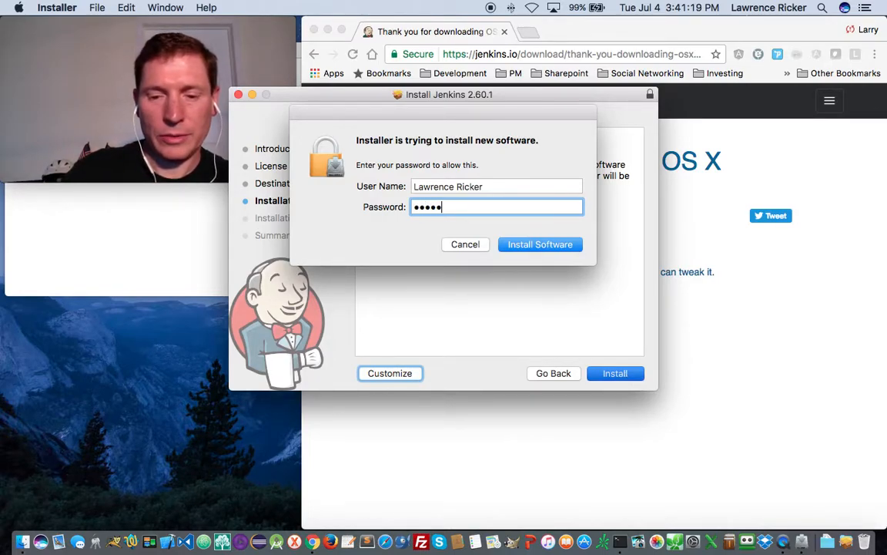
key(Return)
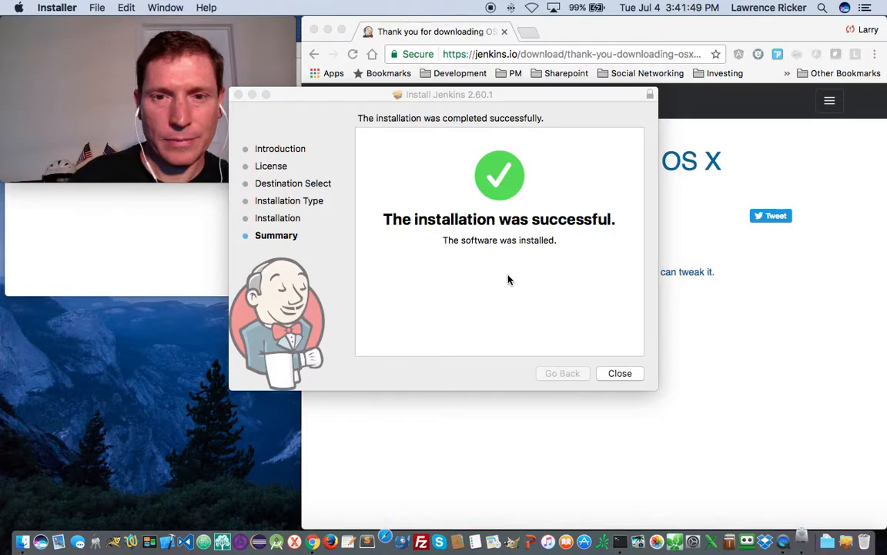
click(619, 373)
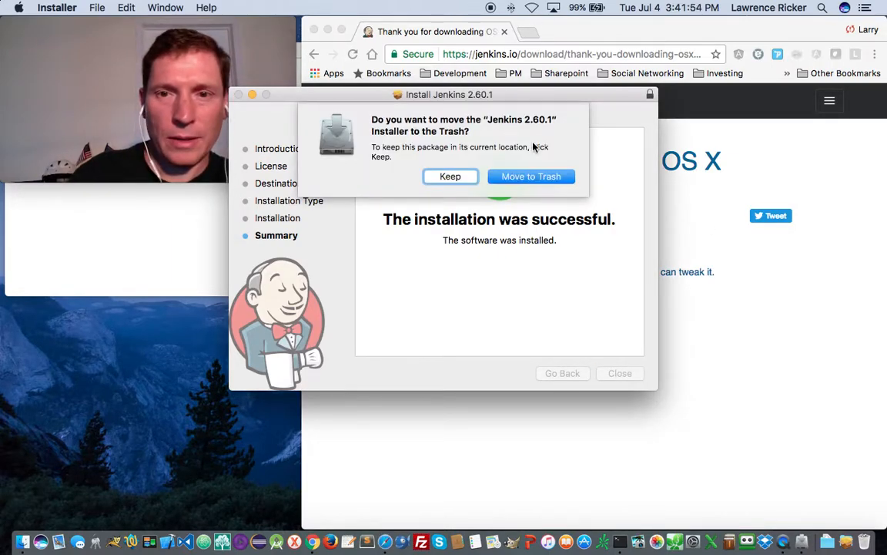
click(525, 178)
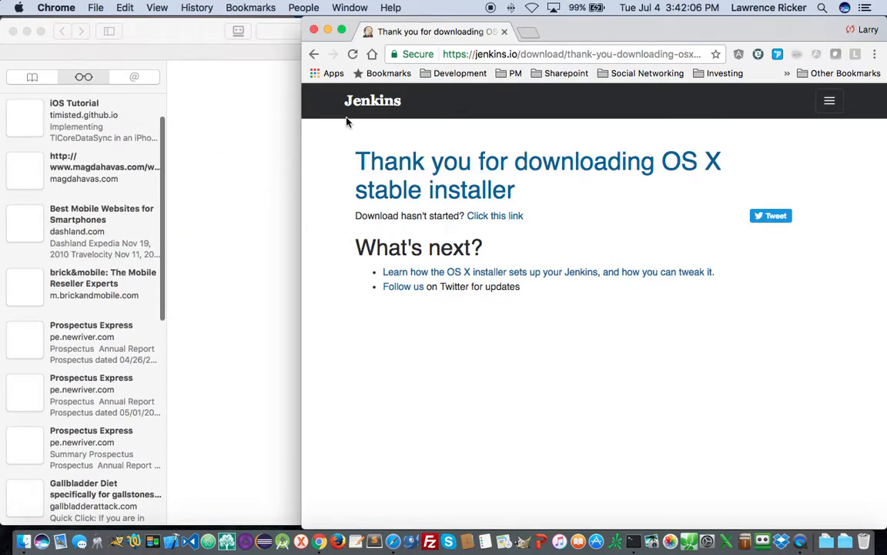
- Open Applications › Jenkins in Finder to show the jenkins.war file
click(26, 31)
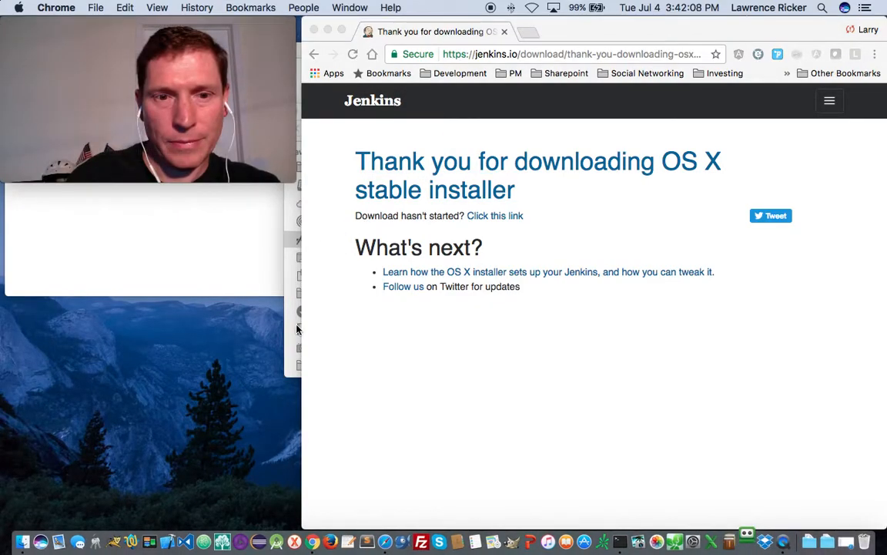
click(286, 324)
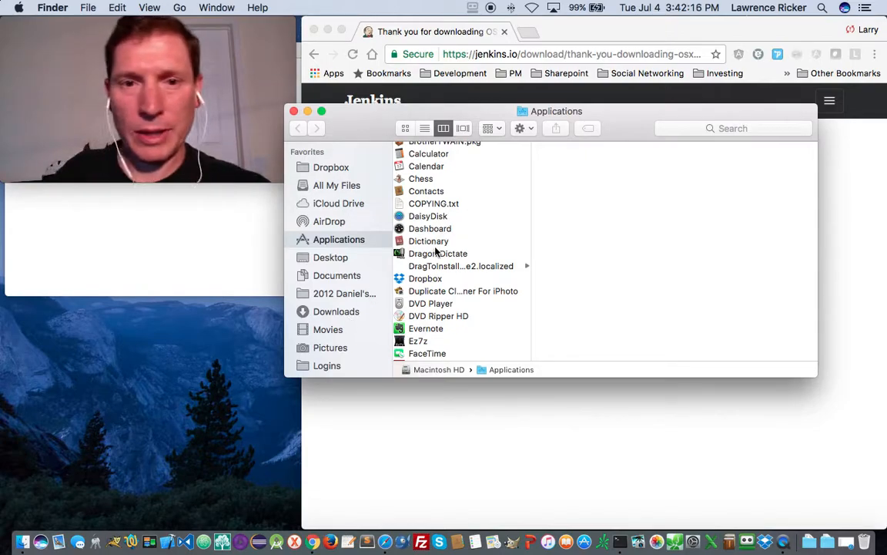
scroll(434, 275, down, 5)
scroll(431, 278, up, 10)
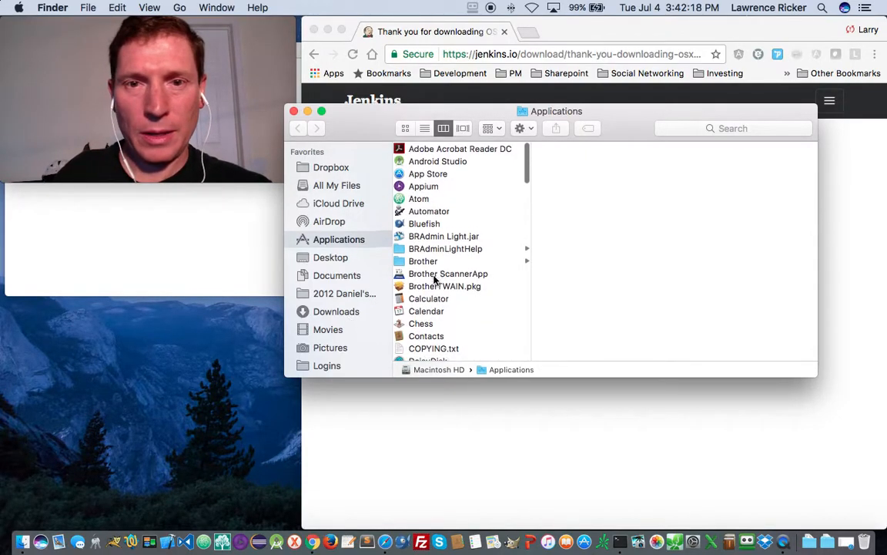
scroll(408, 311, down, 4)
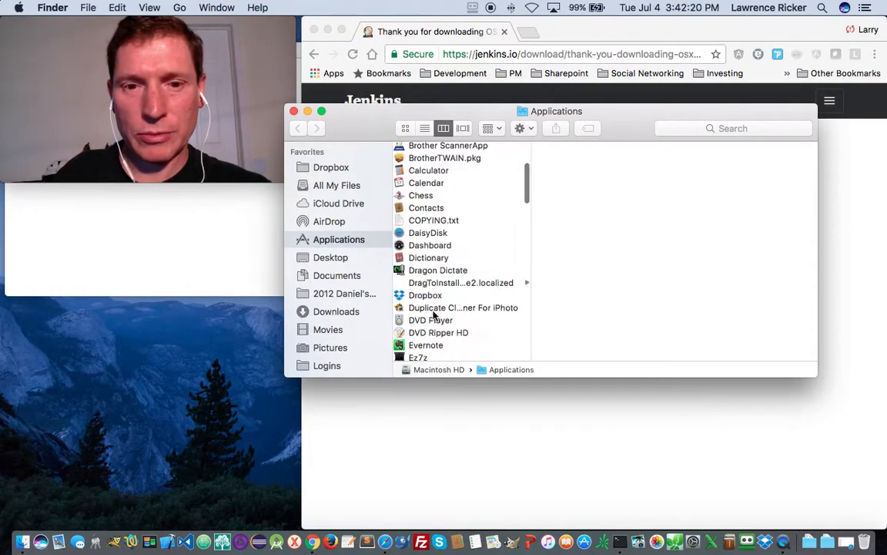
scroll(433, 314, down, 5)
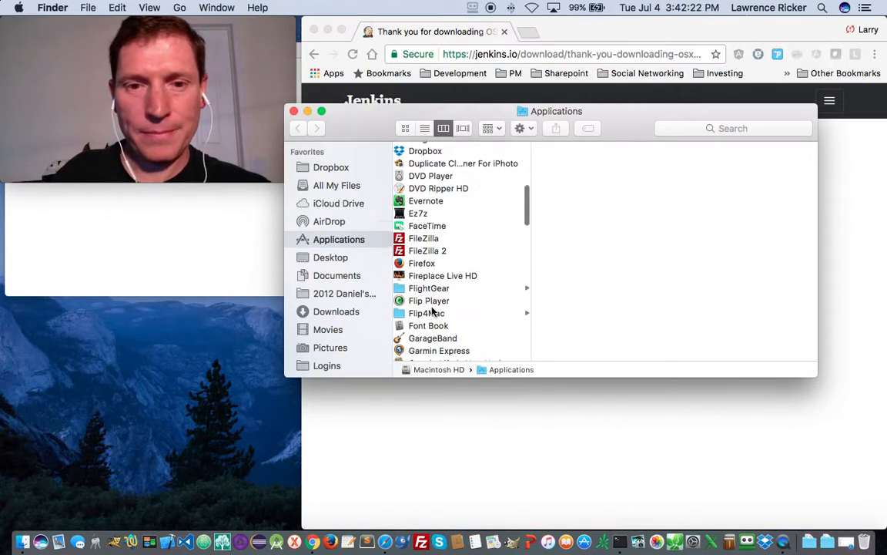
scroll(433, 310, down, 5)
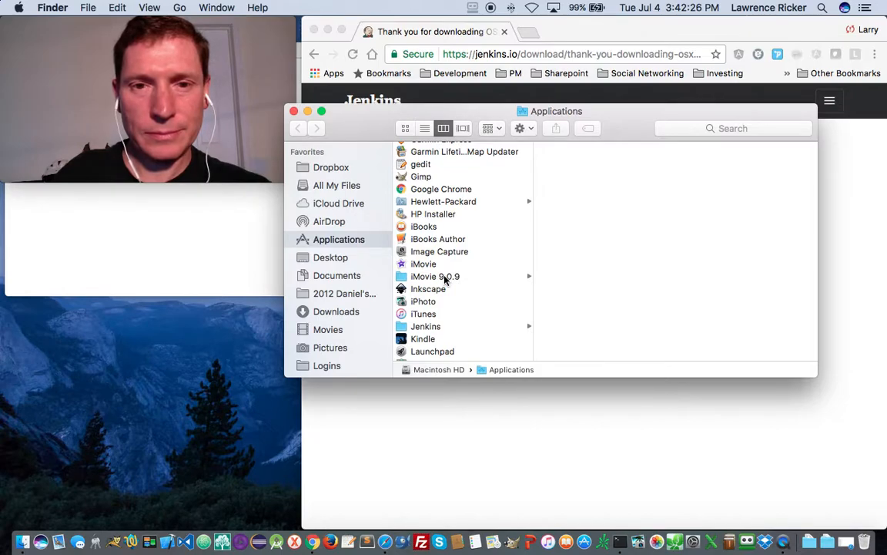
click(423, 327)
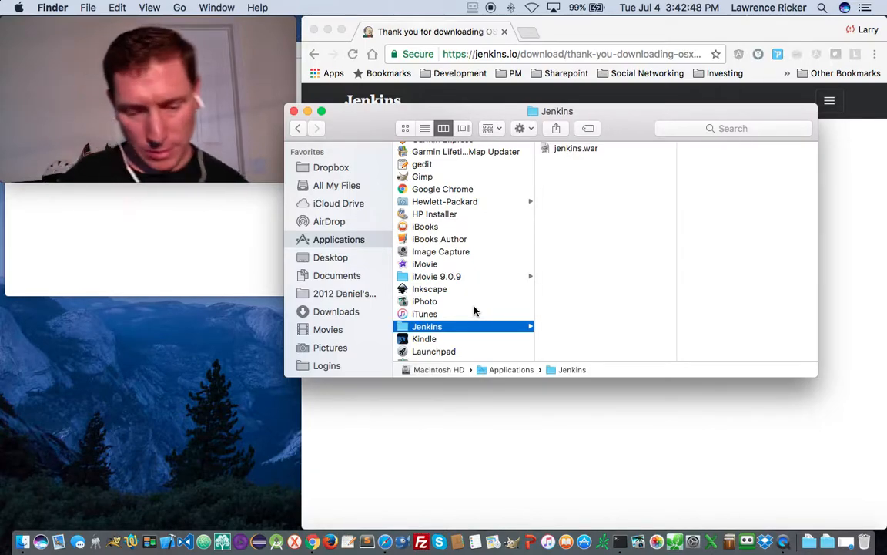
scroll(474, 310, down, 5)
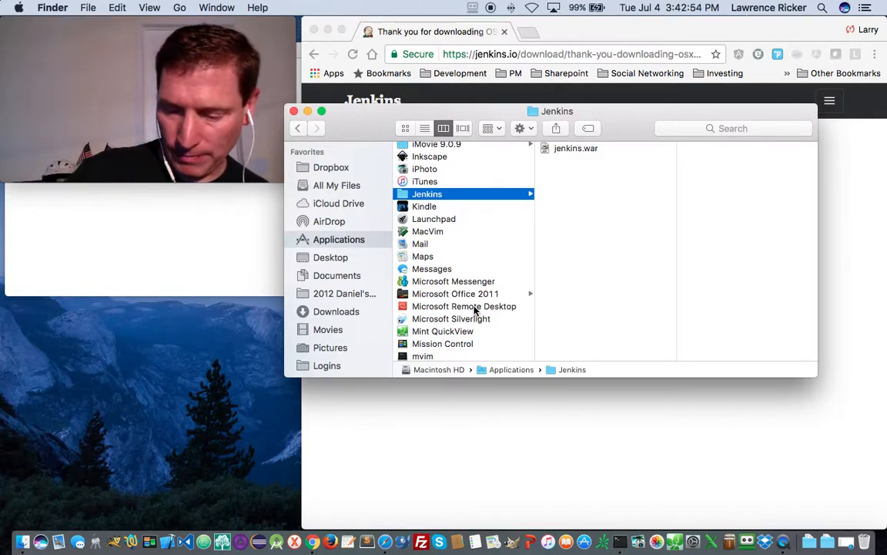
scroll(474, 311, left, 1)
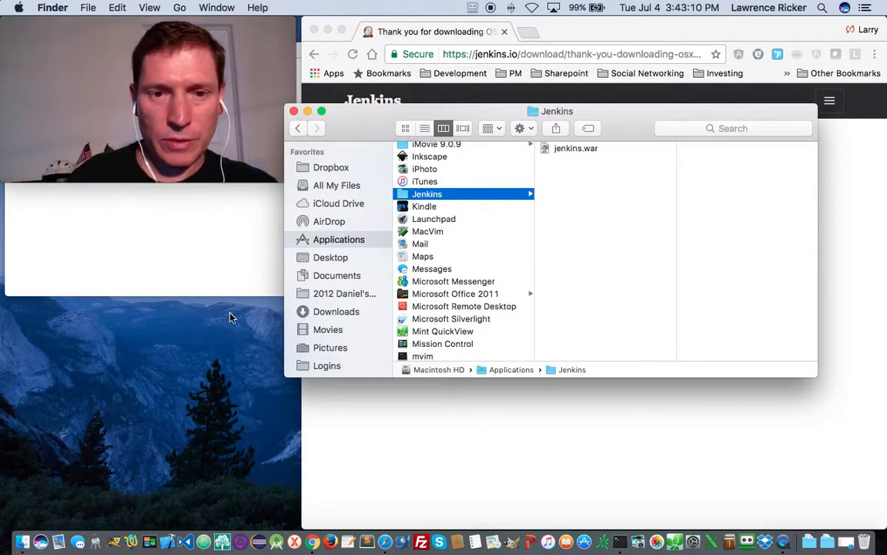
- Select the LACIE SETUP drive and rename it to LACIE by deleting SETUP
scroll(336, 356, down, 3)
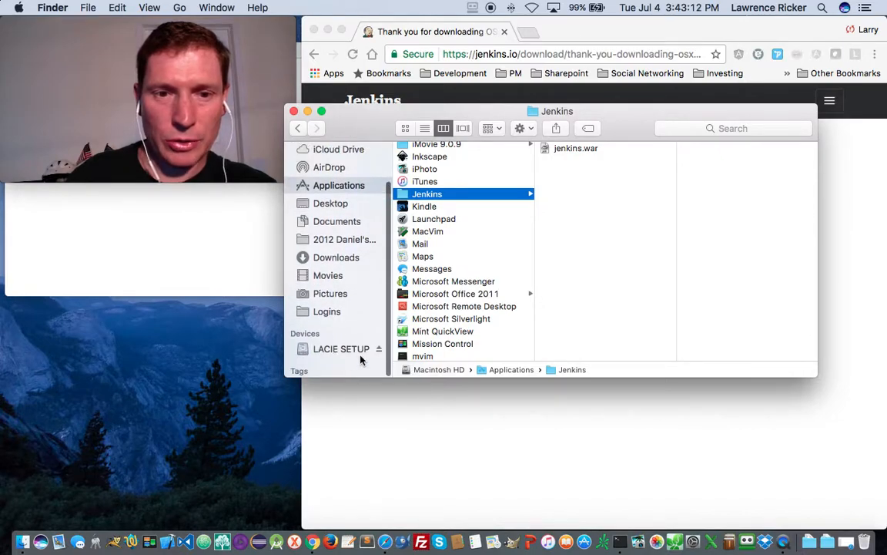
click(336, 352)
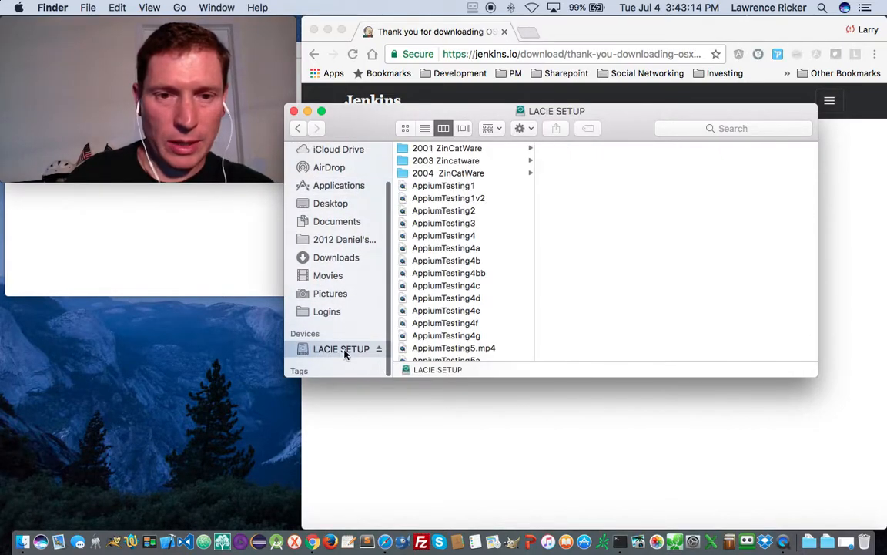
right_click(342, 355)
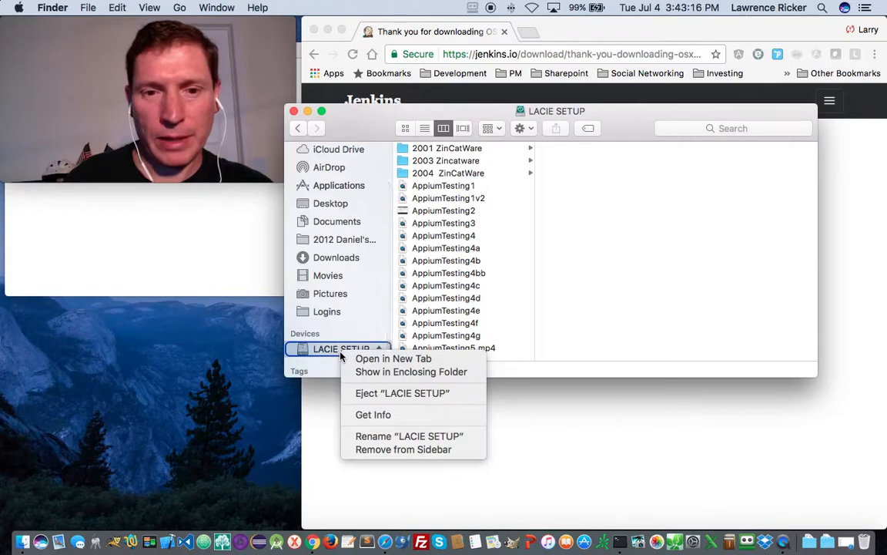
click(408, 437)
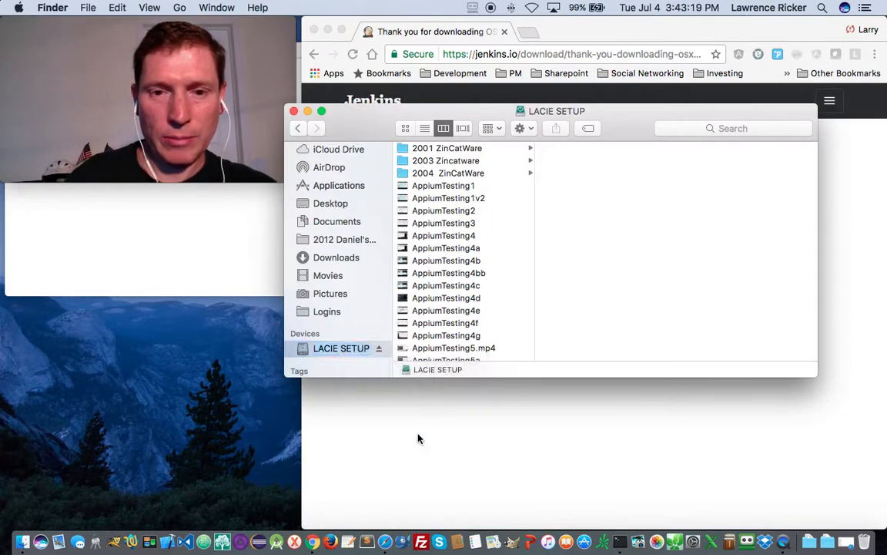
click(346, 349)
drag(341, 351, 402, 352)
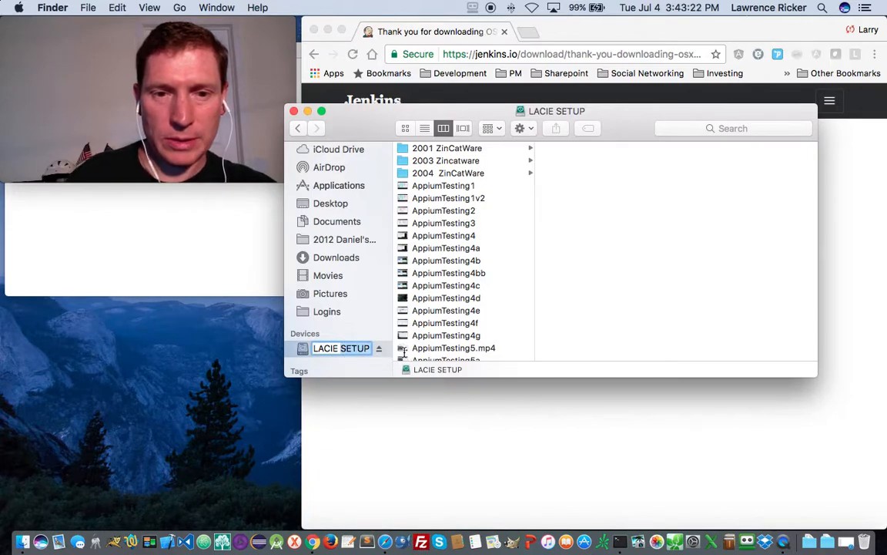
key(BackSpace)
key(Return)
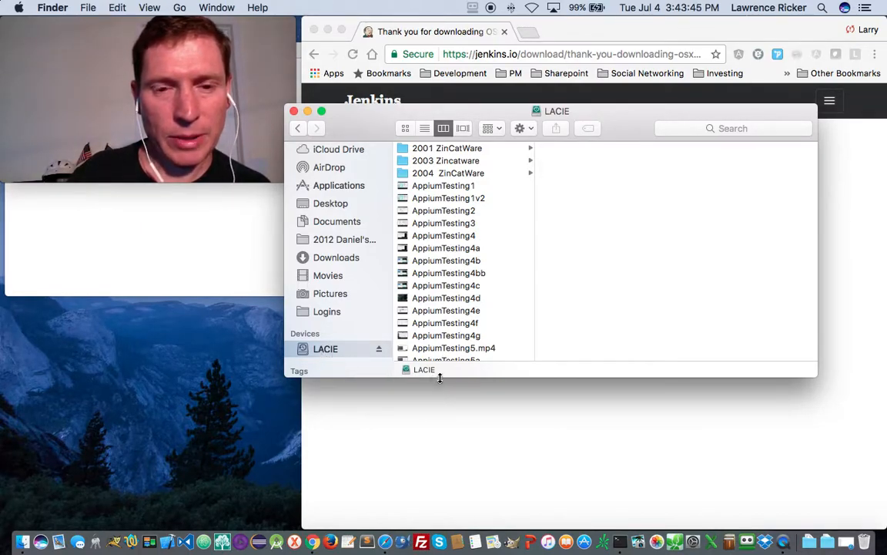
- Rename the drive again to PORSCHE and view its contents
right_click(333, 351)
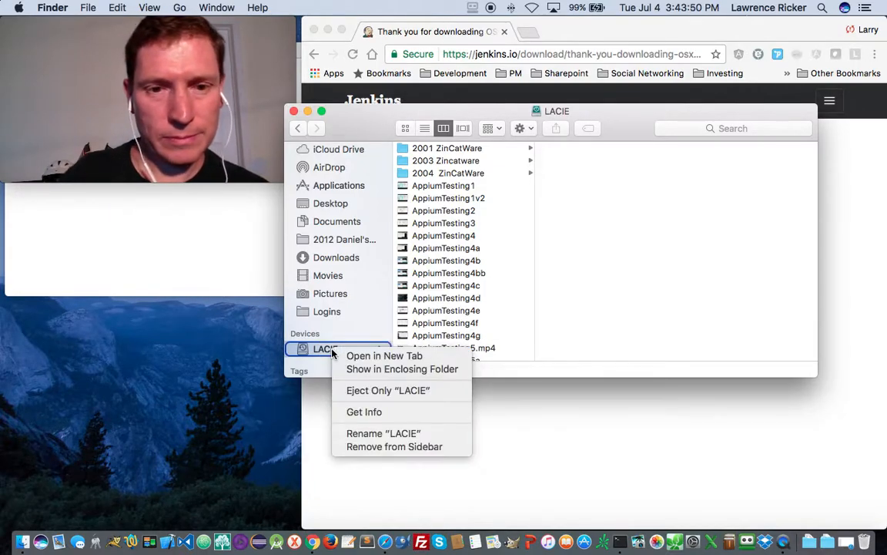
click(388, 435)
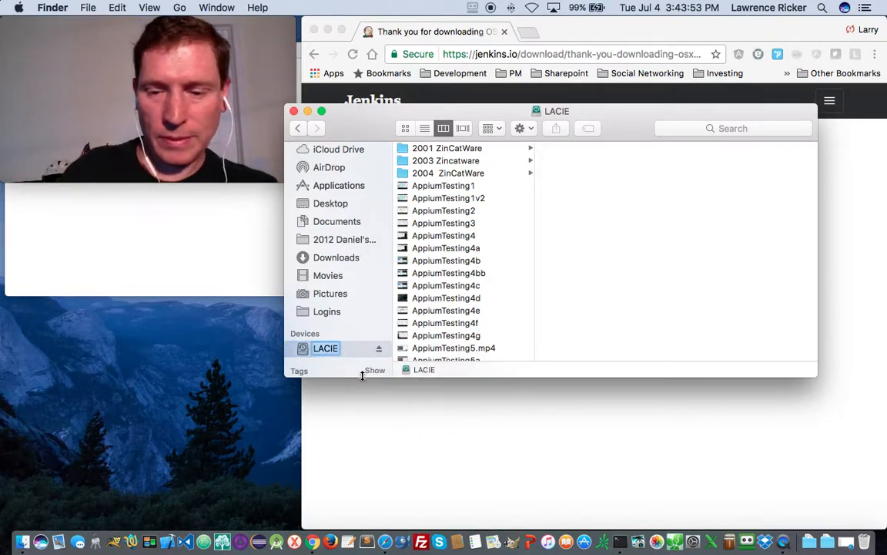
text(POR)
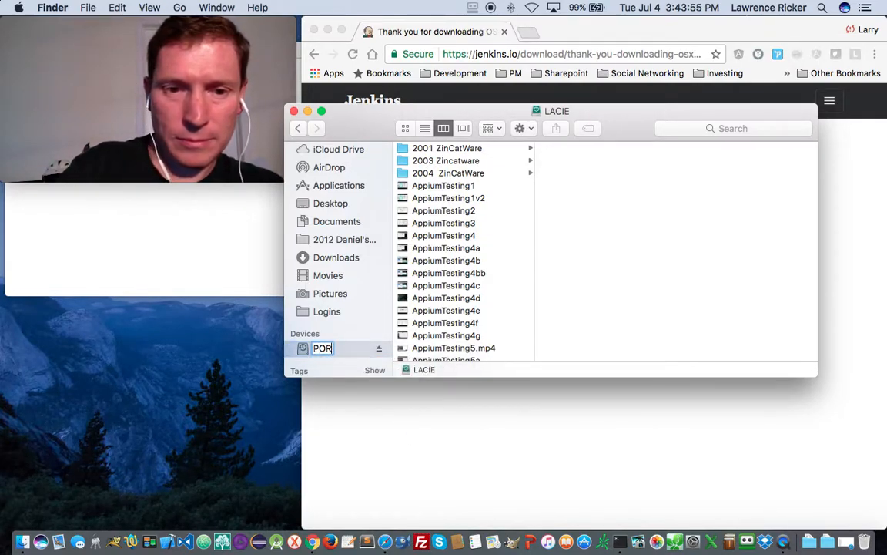
text(SCHE)
key(Return)
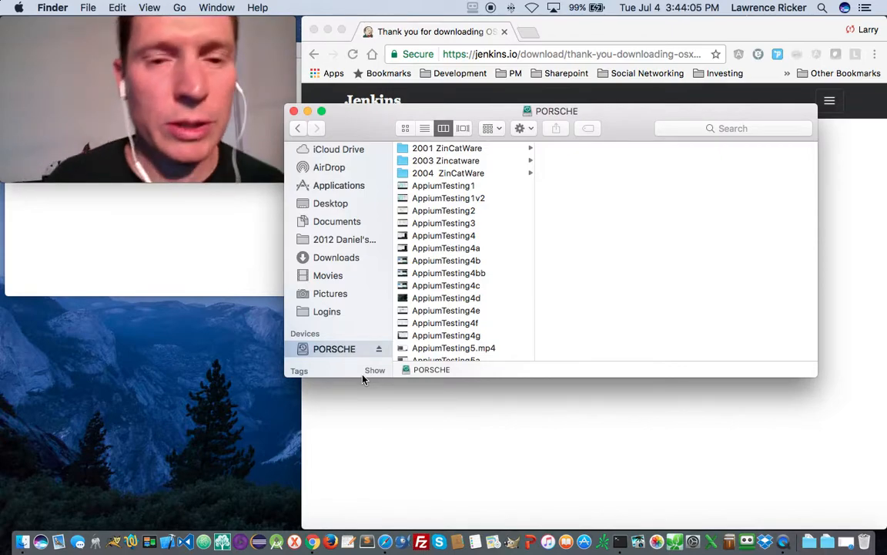
mouse_move(281, 179)
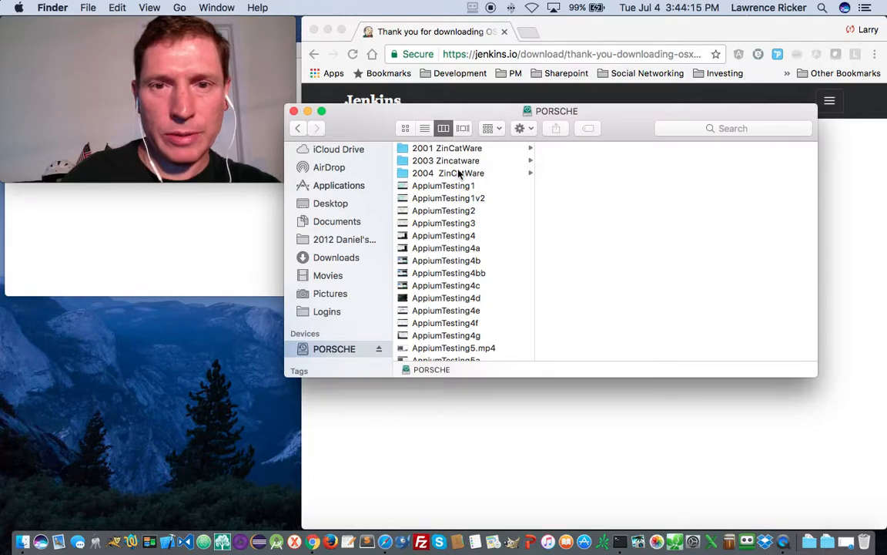
scroll(487, 243, down, 5)
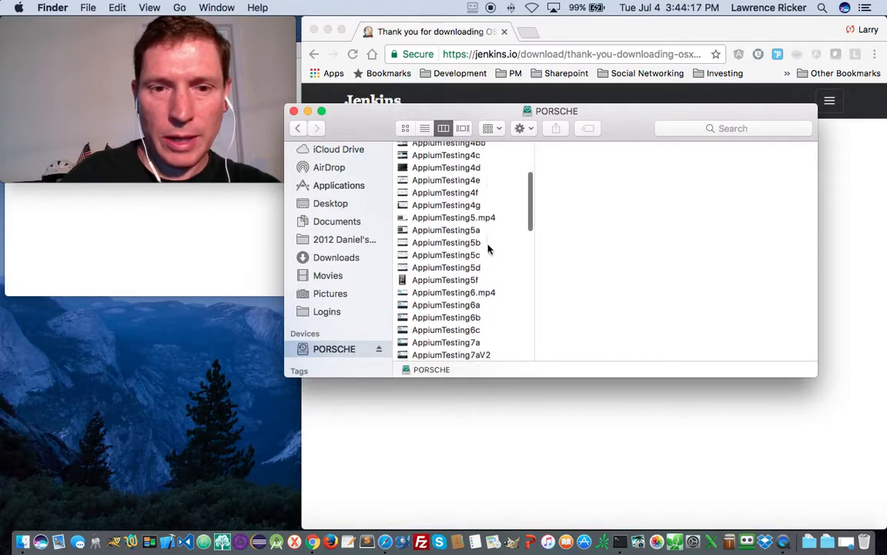
- Navigate PORSCHE › dev_tools › Jenkins › Home, showing jobs, logs, plugins, users and workspace folders
scroll(488, 250, down, 10)
scroll(486, 253, up, 3)
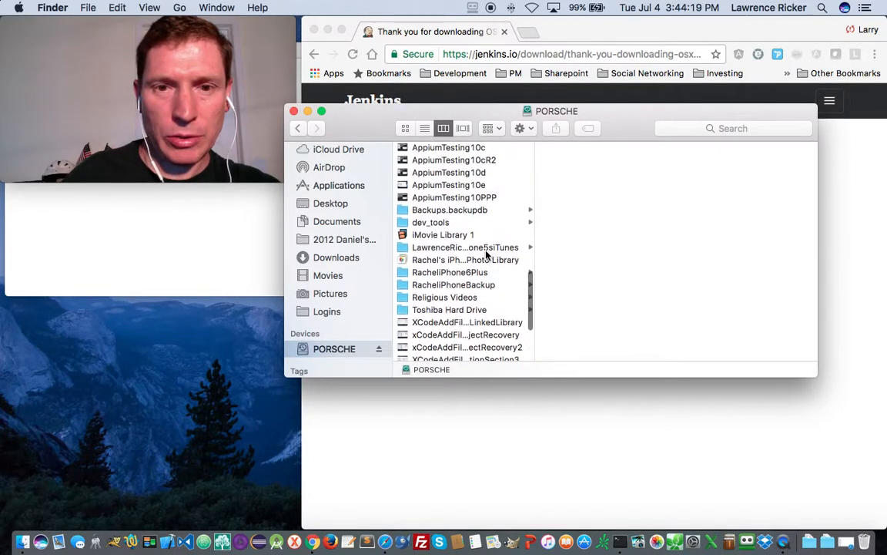
click(426, 224)
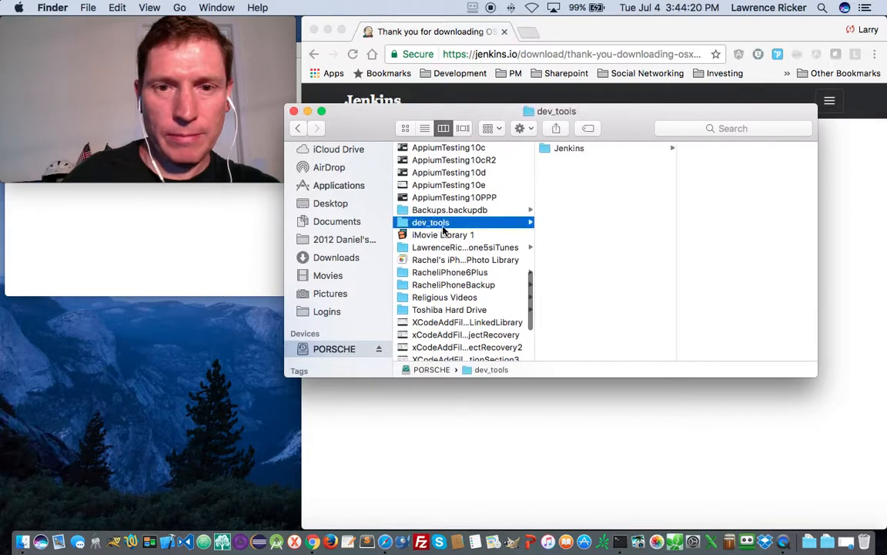
click(568, 149)
click(709, 148)
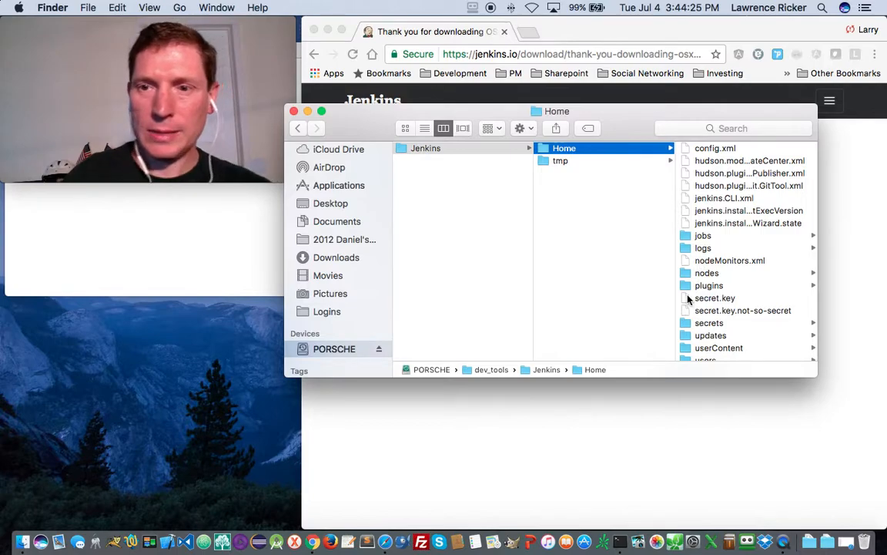
scroll(691, 299, down, 3)
scroll(691, 299, down, 1)
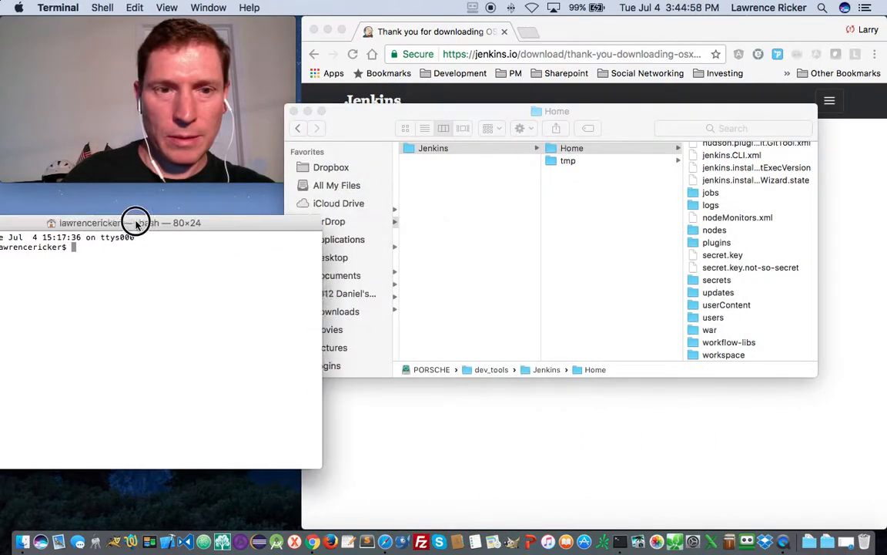
- Change into /Users/Shared/Jenkins/Home and list it with ls -ld and ls
drag(132, 220, 228, 212)
text(cd /Users/Shared/Jenk)
key(Tab)
text(Home)
key(Return)
text(ls -ld)
key(Return)
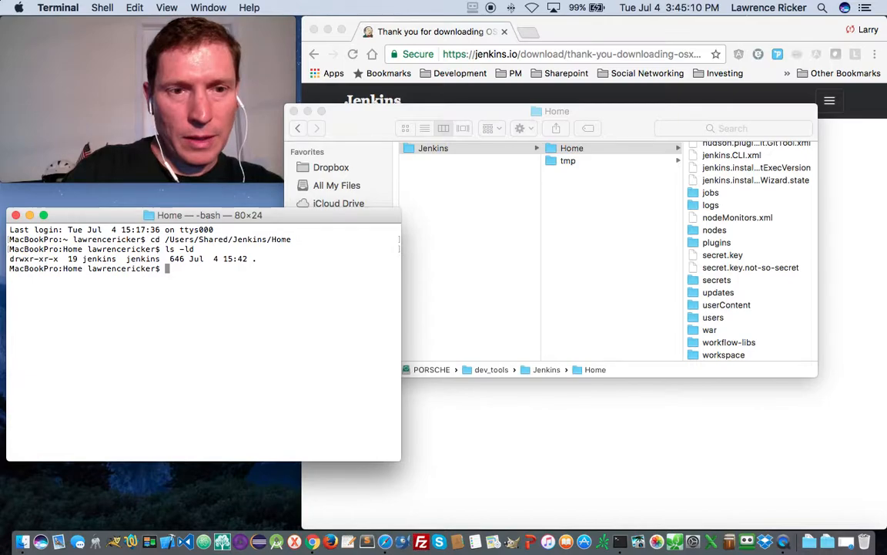
text(ls)
key(Return)
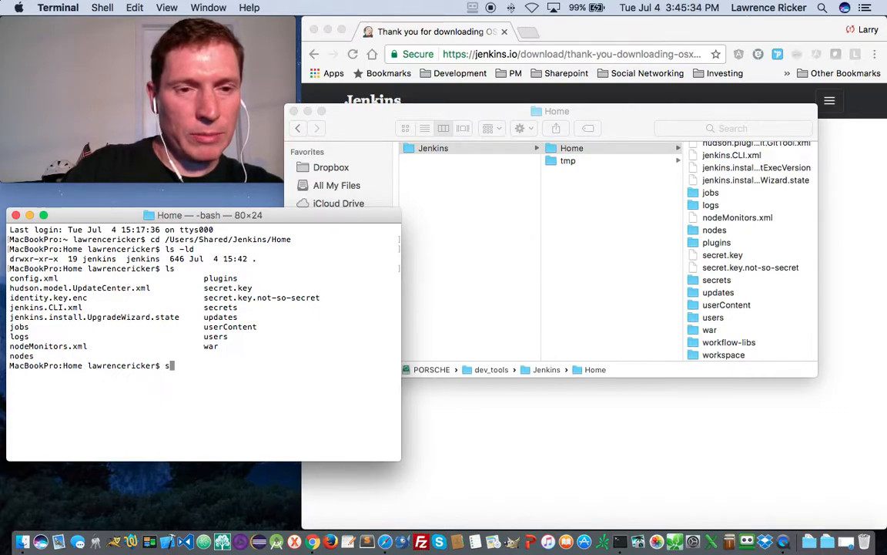
- Enter sudo cat secrets/initialAdminPassword to print the initial admin password
text(udo)
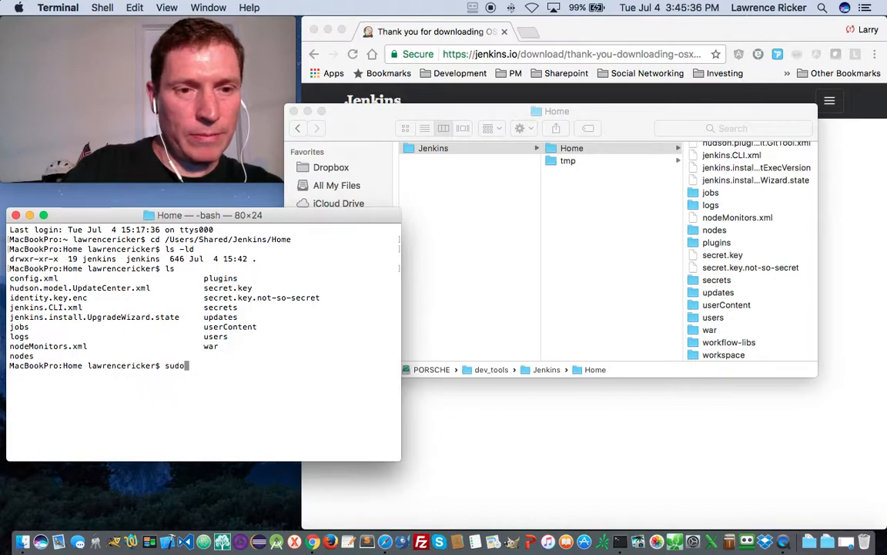
text( cat )
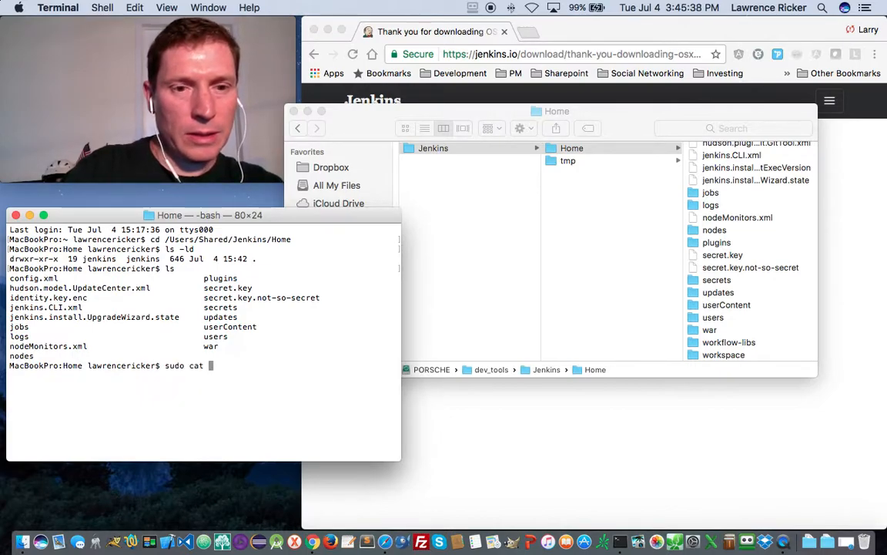
text(sec)
key(Tab)
text(s)
key(Tab)
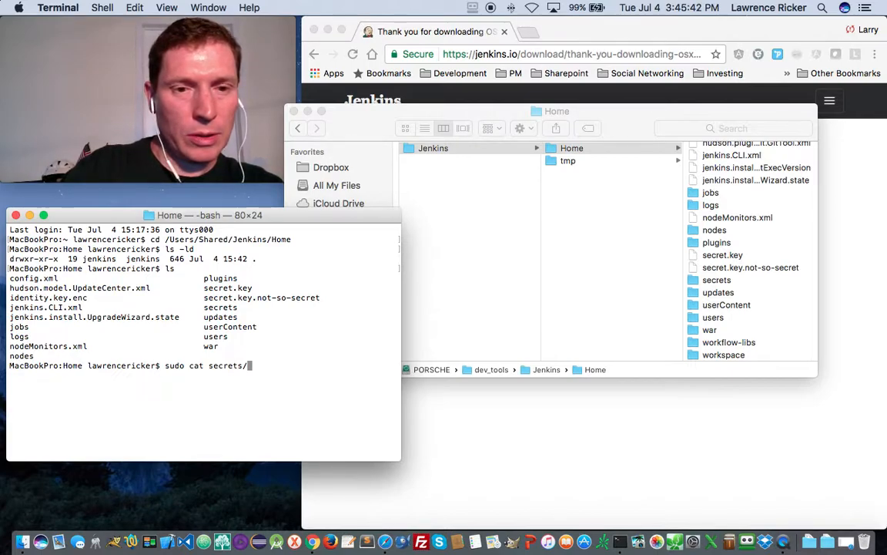
text(*)
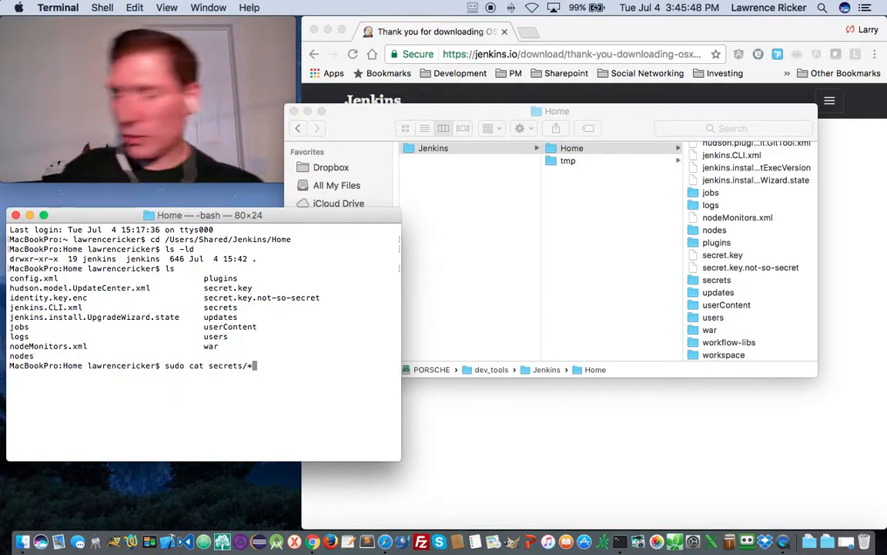
key(BackSpace)
text(/in)
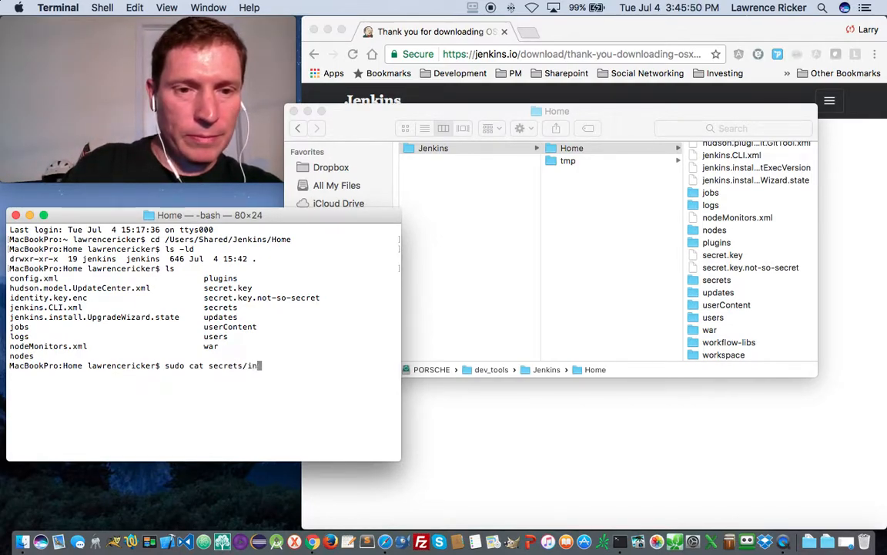
text(itialAdmin)
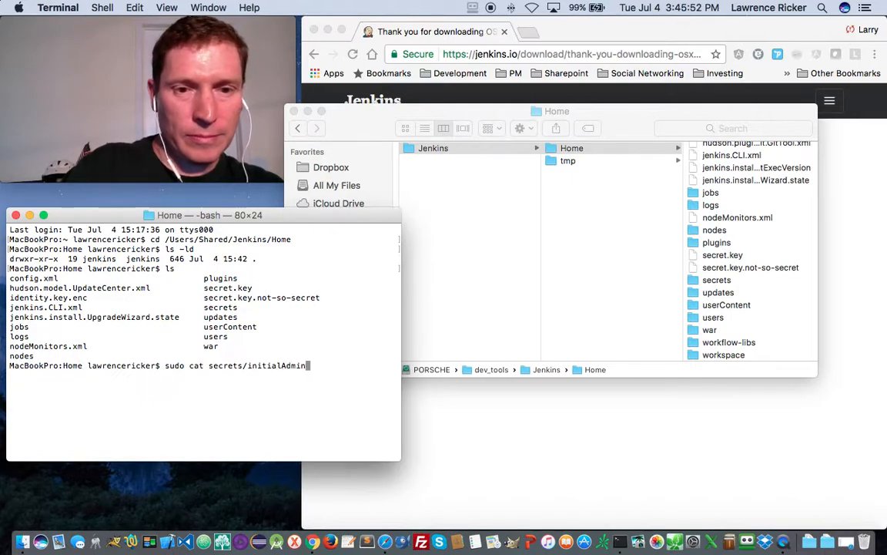
text(Password)
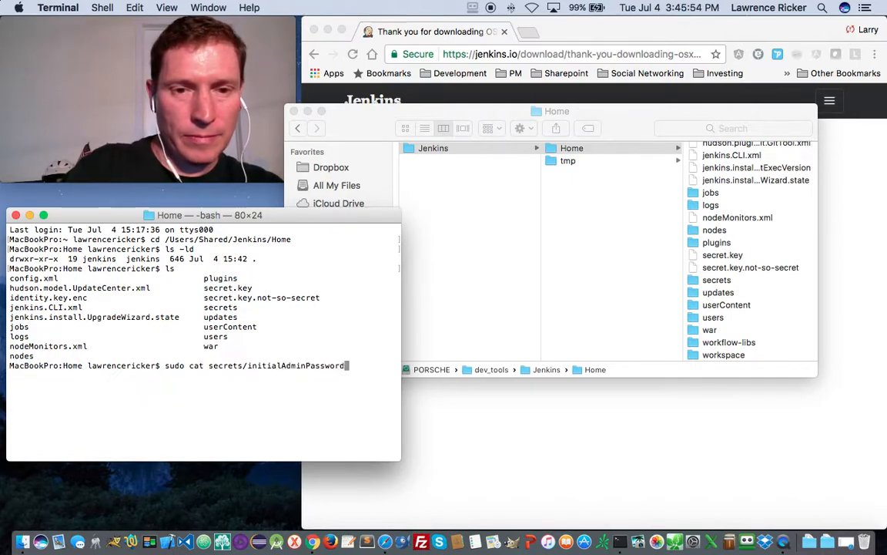
key(Return)
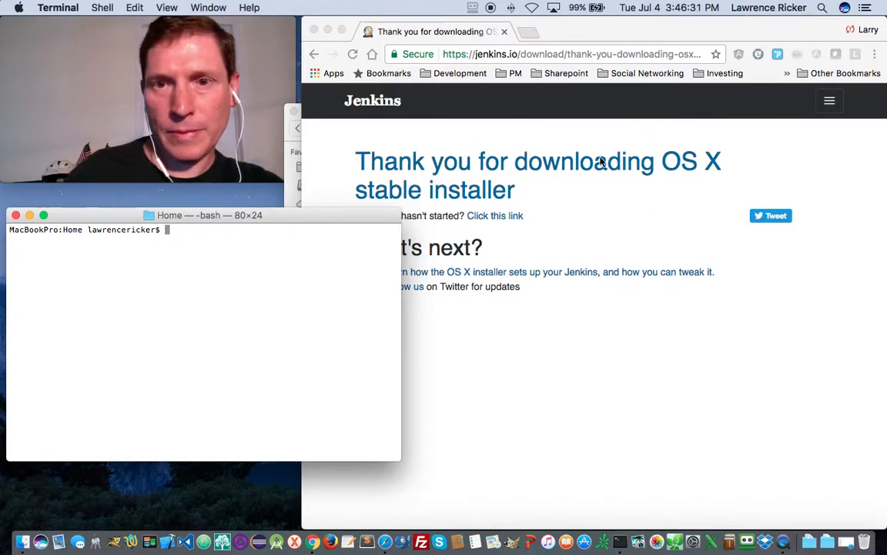
- Load localhost:8080 in Chrome and unlock Jenkins by pasting the initial admin password
click(549, 203)
key(super+l)
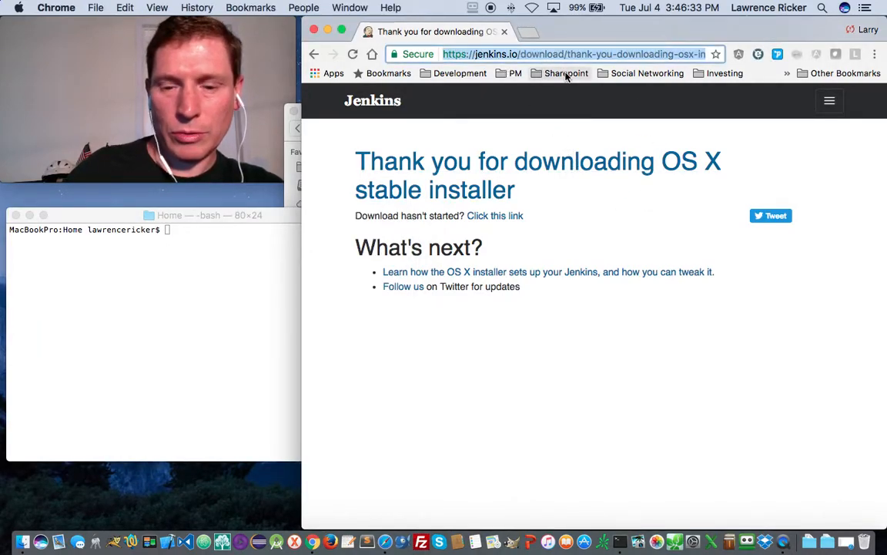
text(localhost:8080)
key(Return)
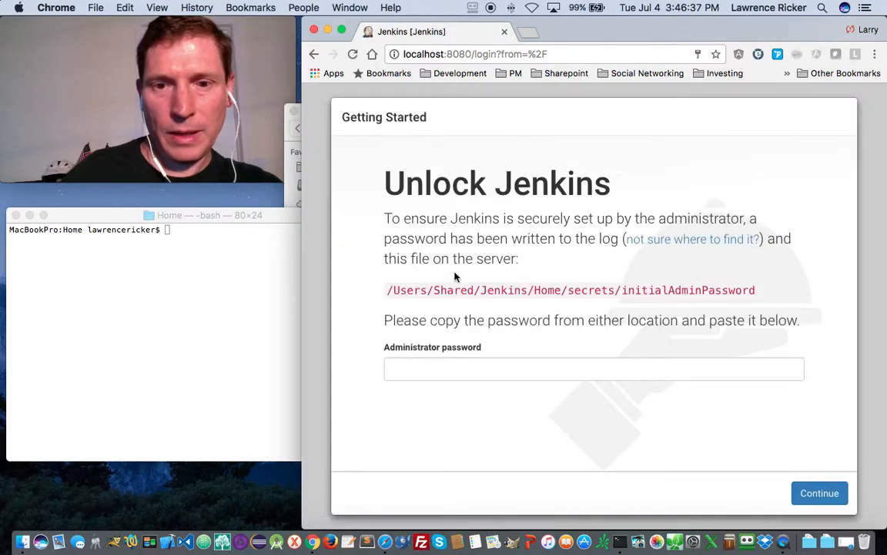
click(428, 371)
key(super+v)
click(588, 337)
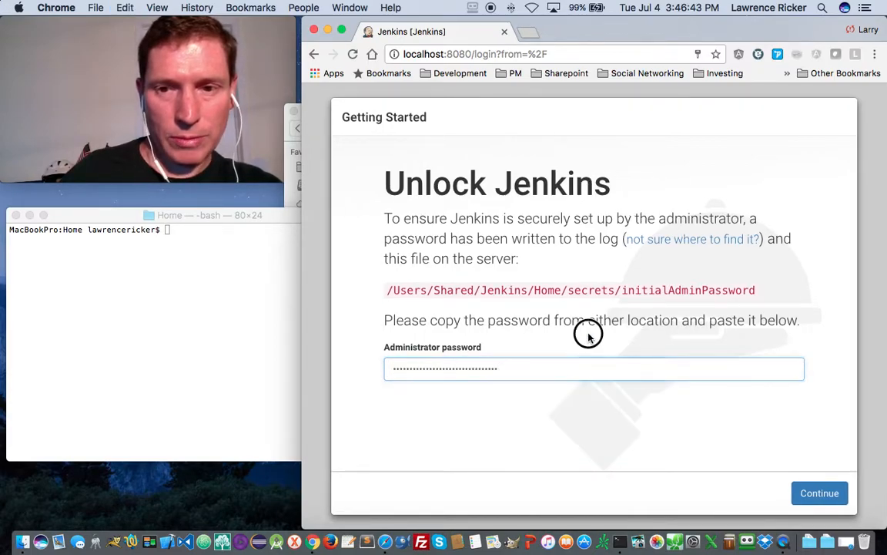
click(821, 493)
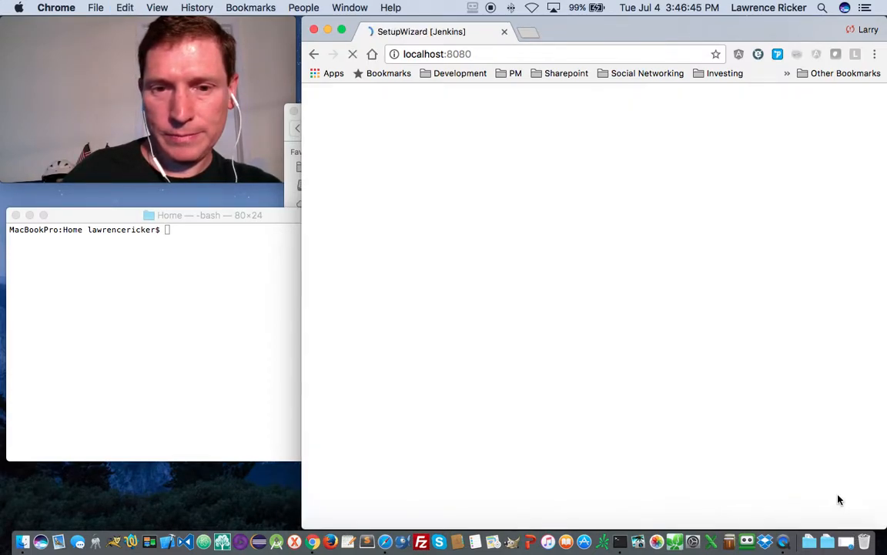
- Dismiss Chrome's password bubble and start installing Jenkins' suggested plugins
click(682, 149)
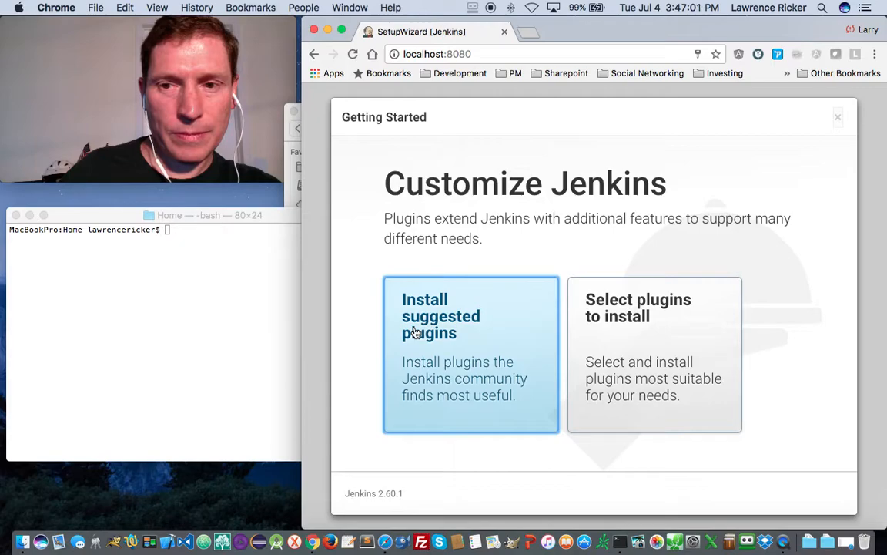
click(470, 331)
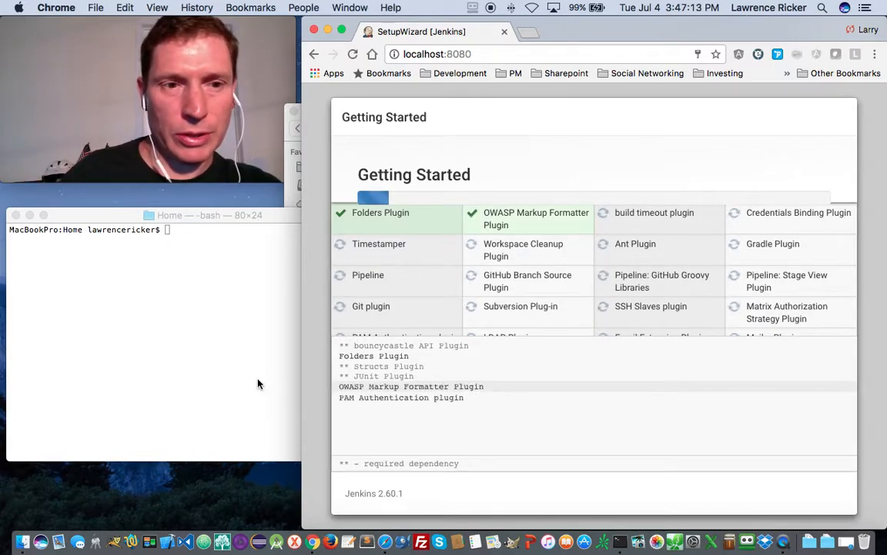
click(177, 287)
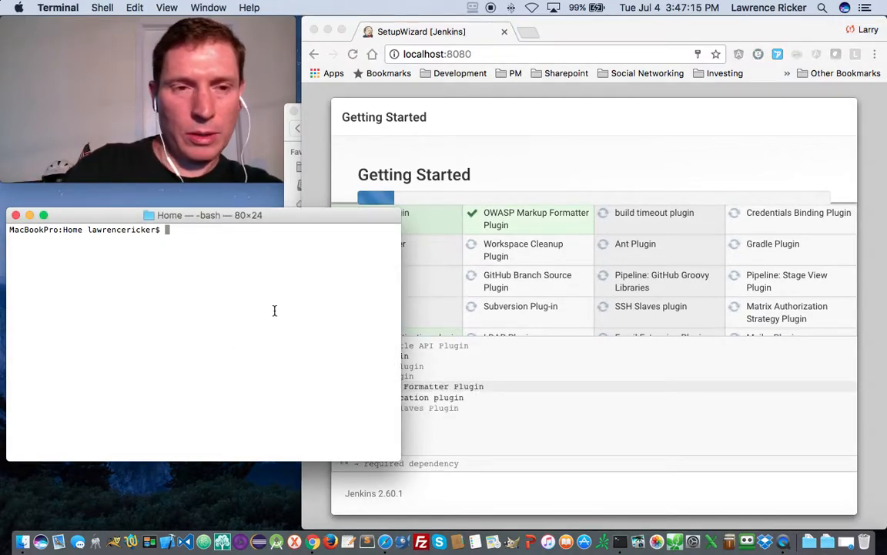
- Run pwd in Terminal to confirm the directory is /Users/Shared/Jenkins/Home
text(cd )
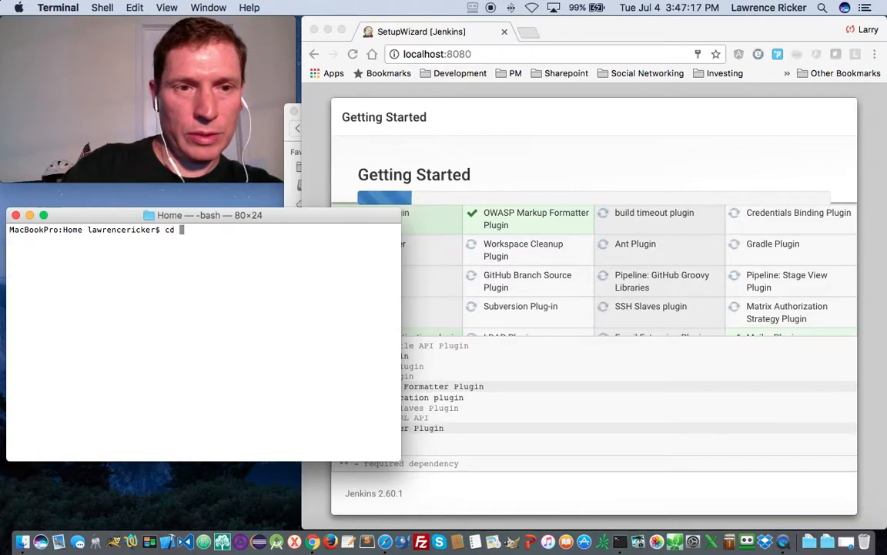
text(/)
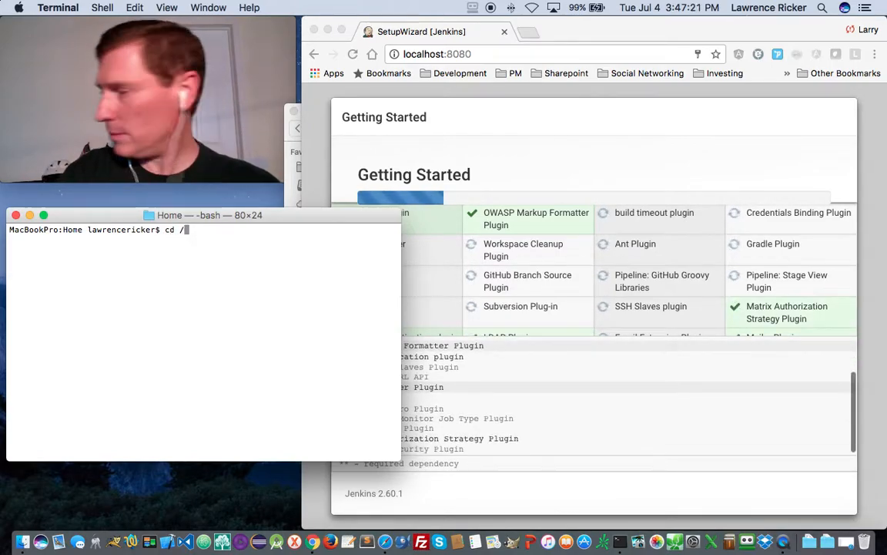
key(BackSpace)
key(BackSpace)
key(BackSpace)
key(BackSpace)
text(pwd)
key(Return)
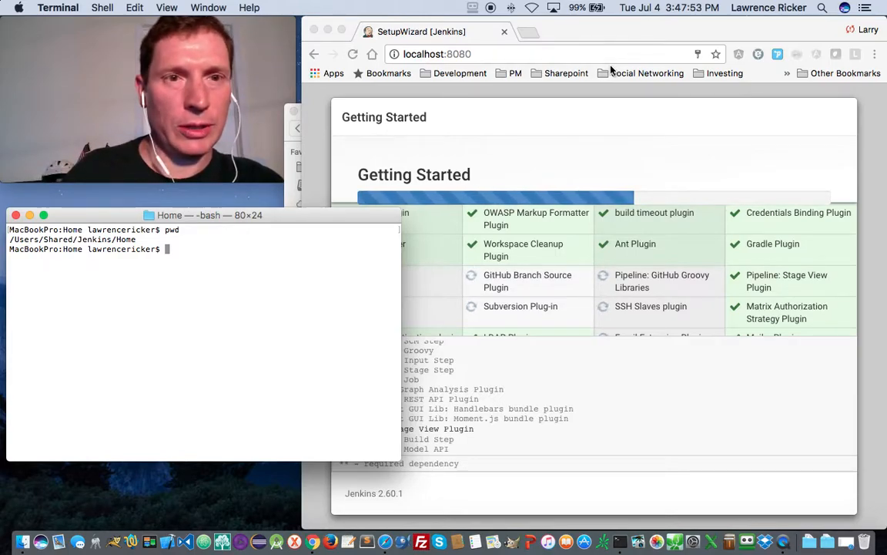
click(528, 35)
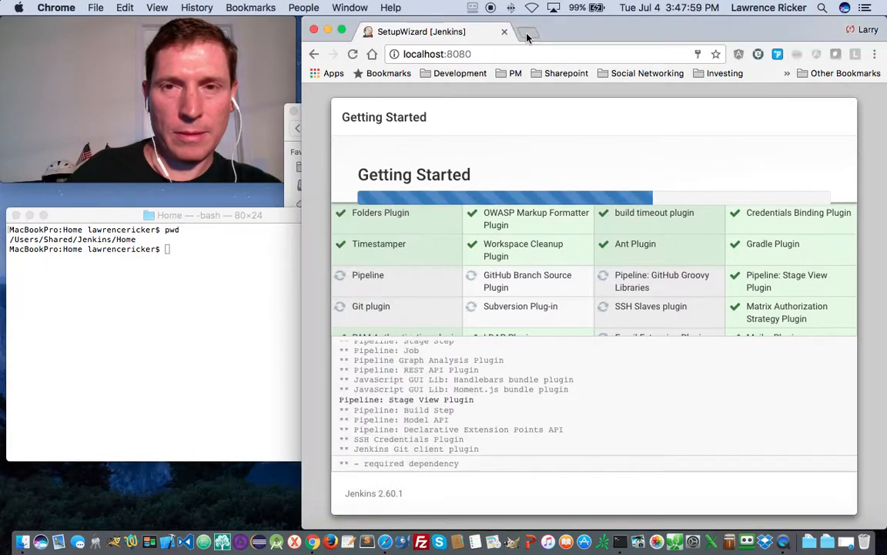
- Google 'command to shutdown jenkins on mac' and select the launchctl unload command on Stack Overflow
text(comm)
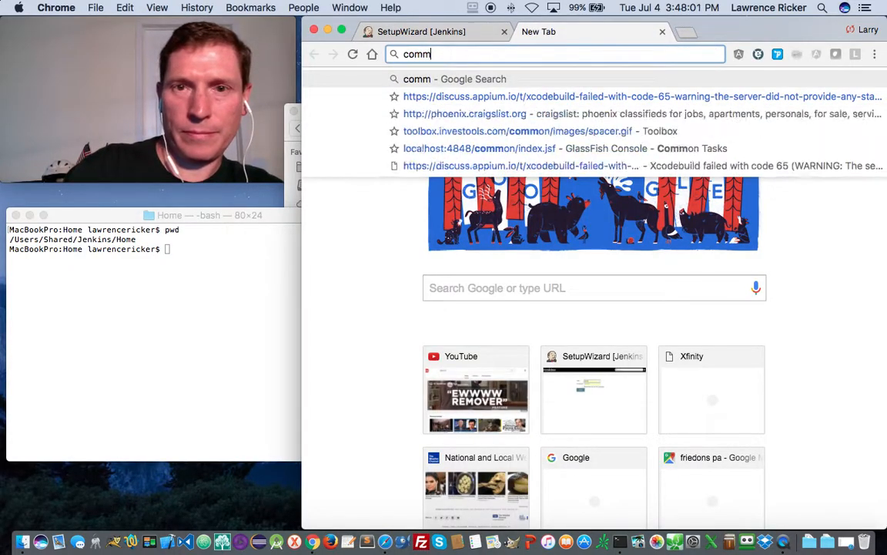
text(and to shutdo)
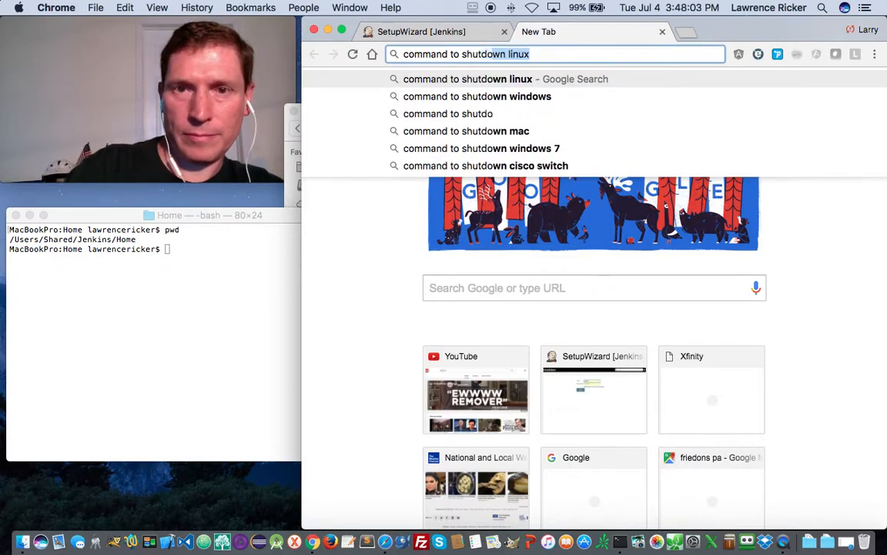
text(wn jenkins on mac)
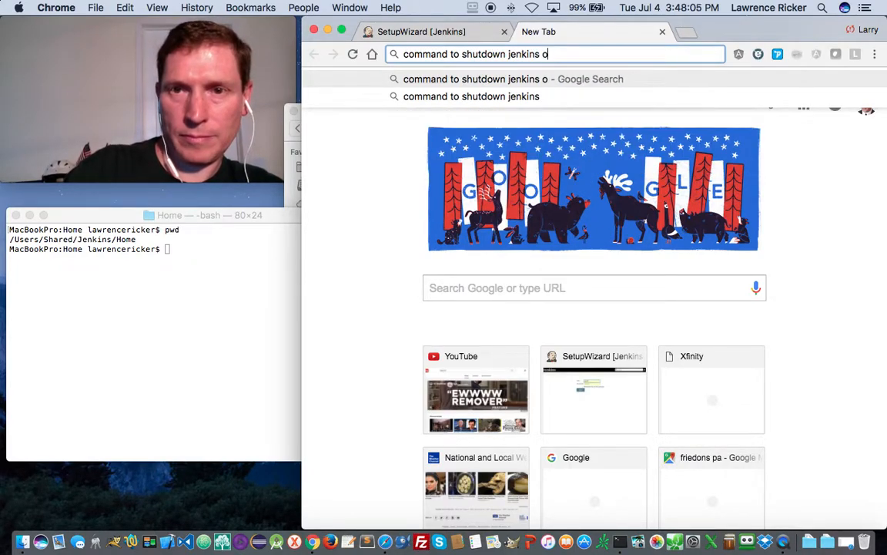
key(Return)
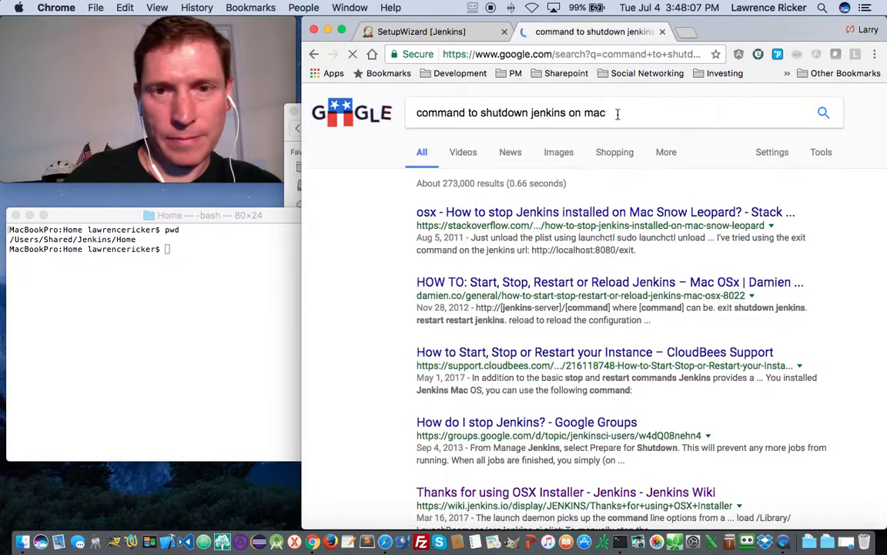
click(594, 220)
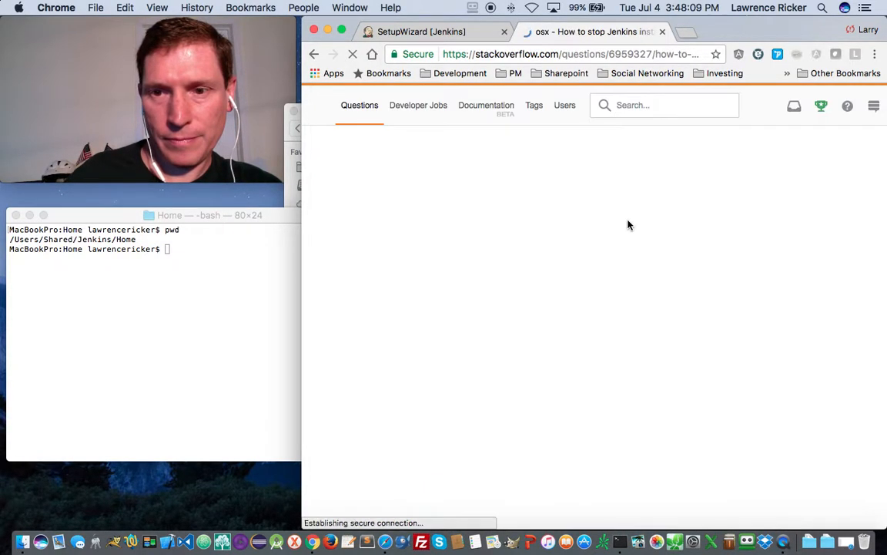
scroll(619, 270, down, 10)
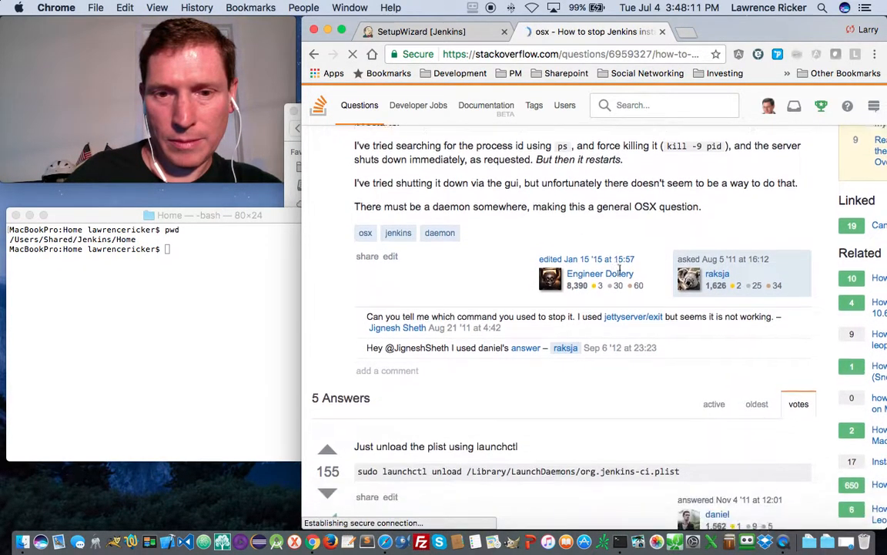
drag(679, 240, 356, 238)
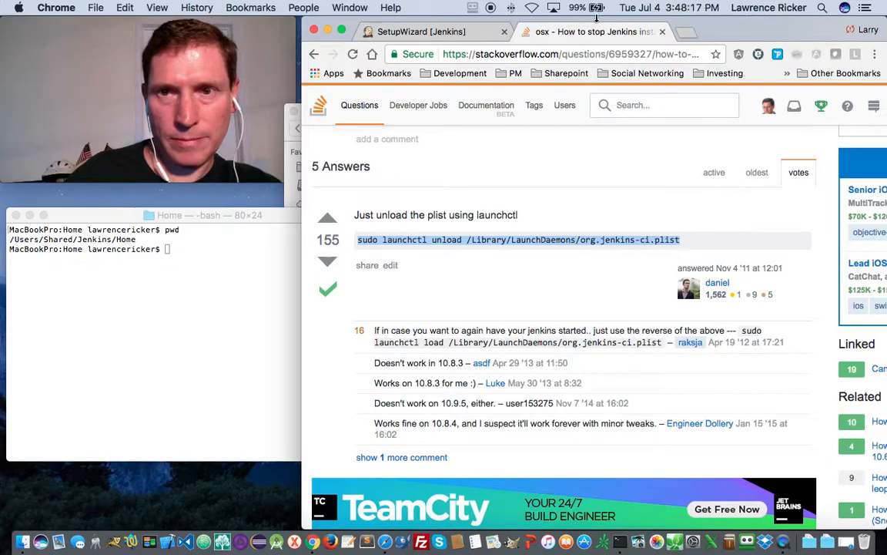
click(436, 29)
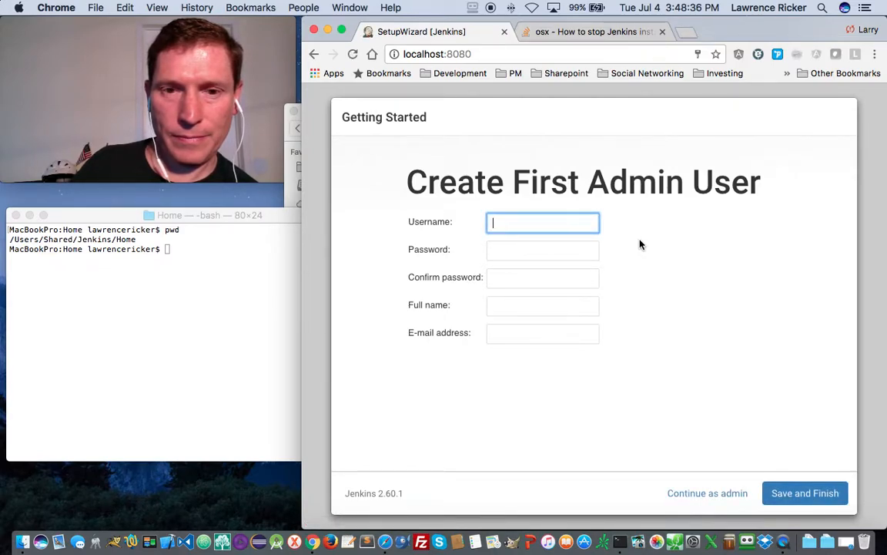
- Fill the first admin user form with username admin, the confirmed password, full name and e-mail
click(516, 221)
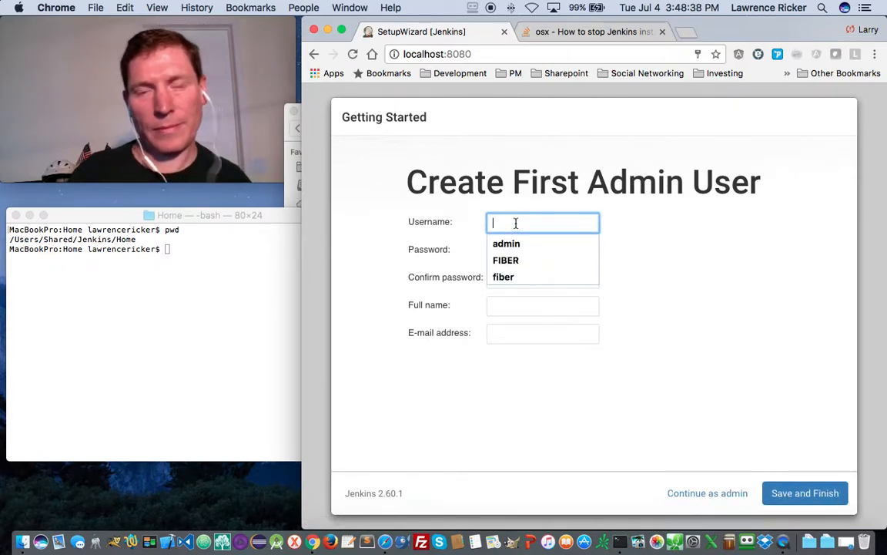
click(504, 244)
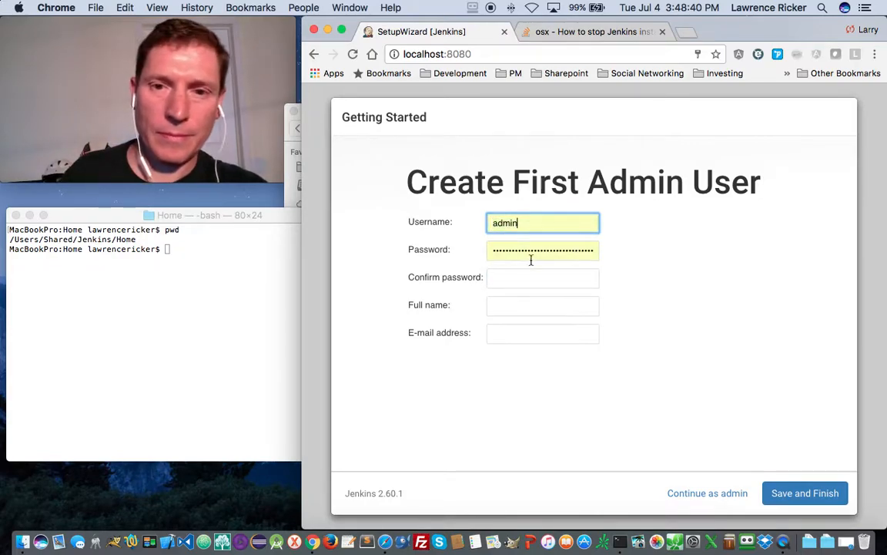
click(492, 251)
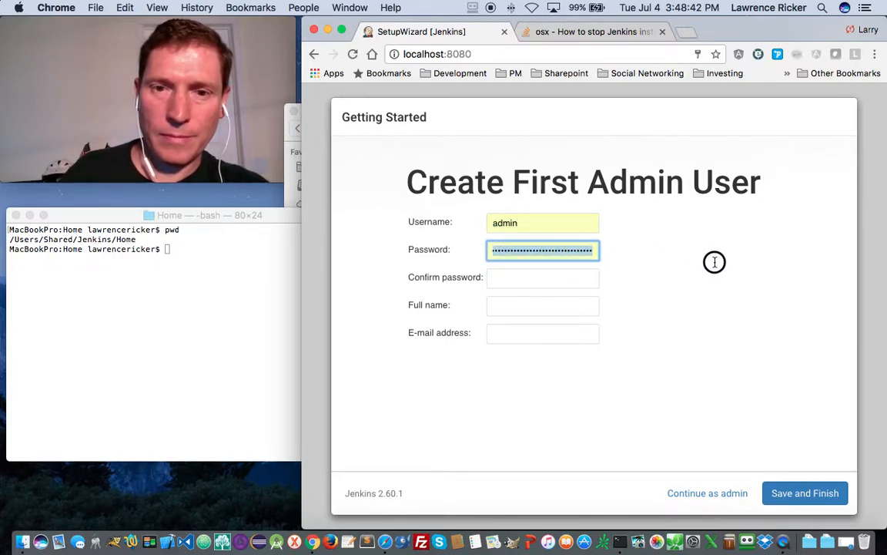
key(super+a)
key(BackSpace)
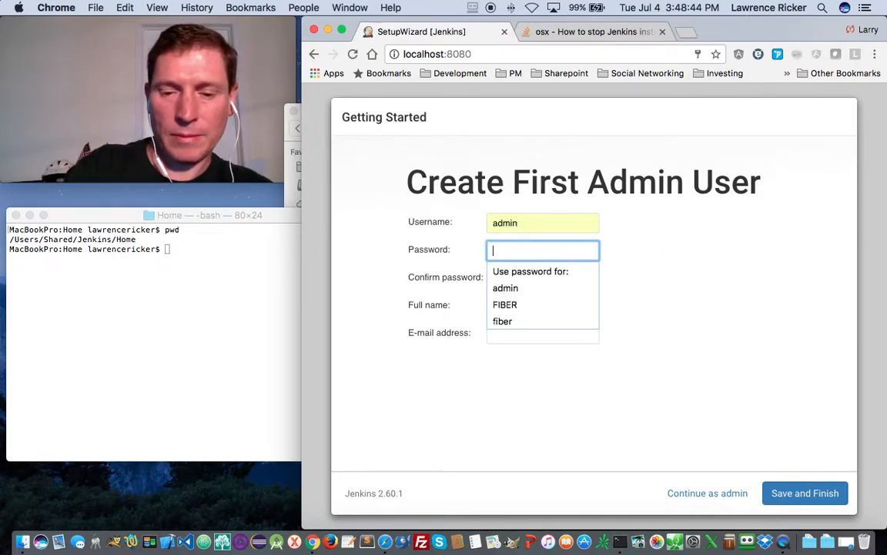
key(Tab)
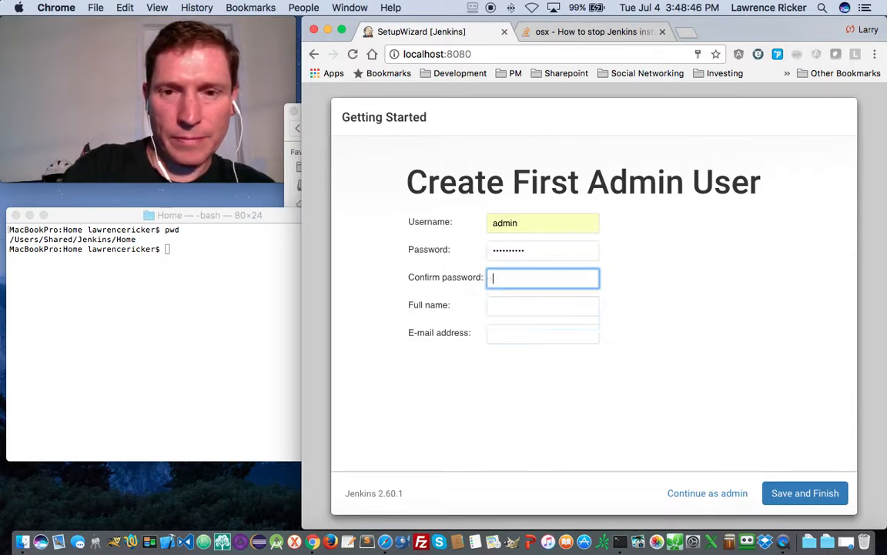
text(**********)
key(Tab)
text(Larry Ricker)
key(Tab)
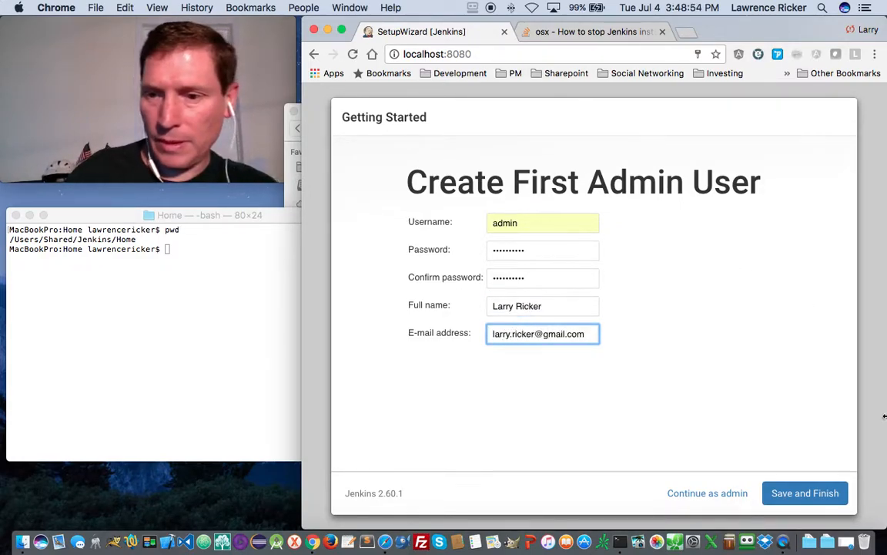
- Save the admin user to complete Jenkins setup and update Chrome's stored password
click(812, 493)
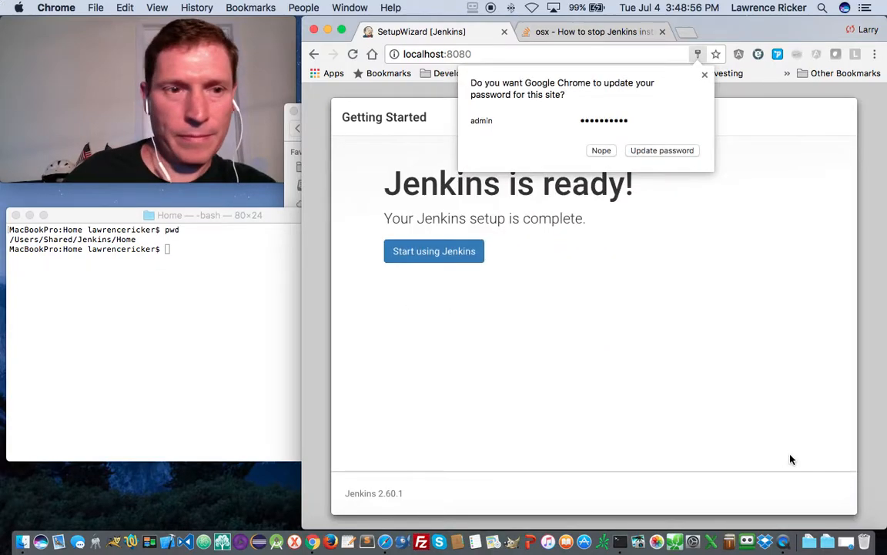
click(663, 157)
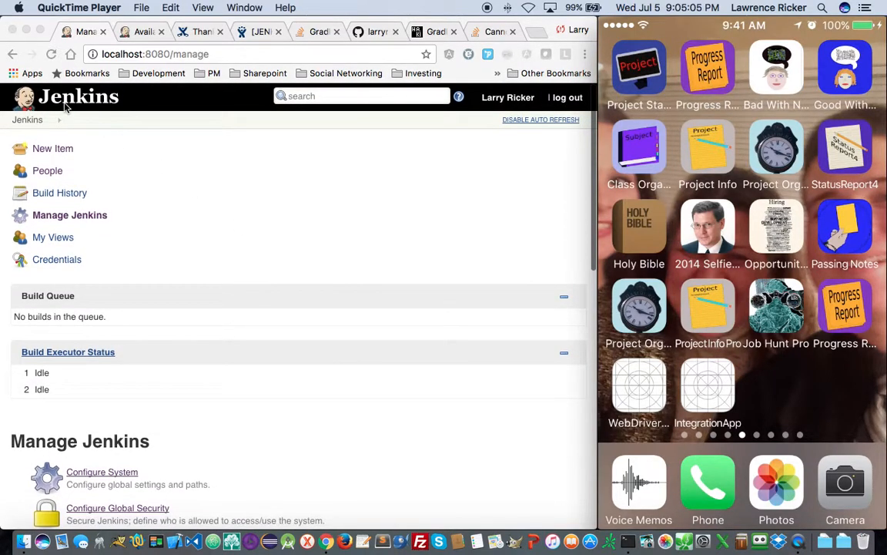
click(58, 96)
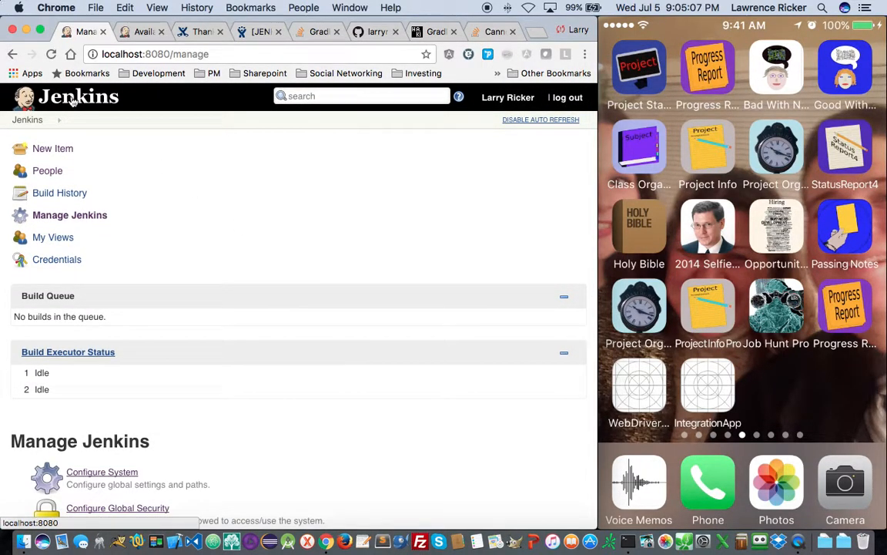
- Return to the Jenkins dashboard via the logo and open a new Chrome tab
click(66, 93)
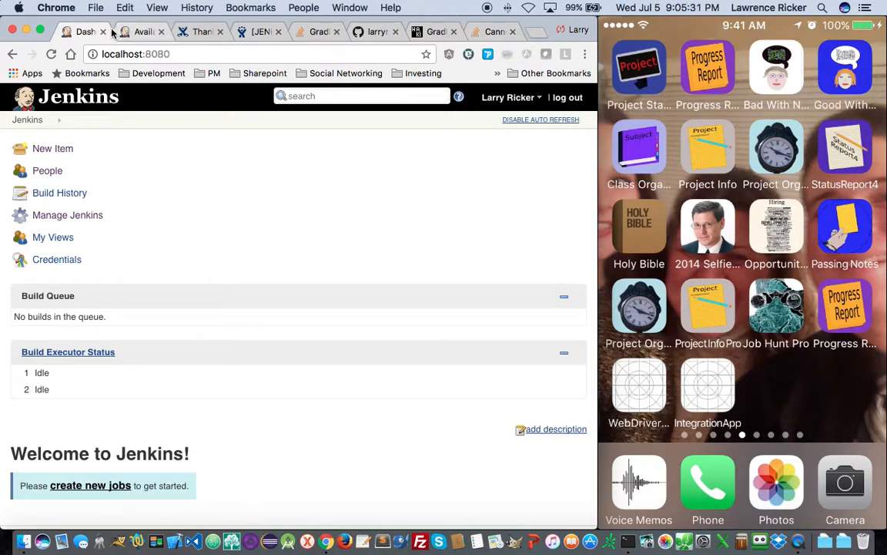
click(538, 33)
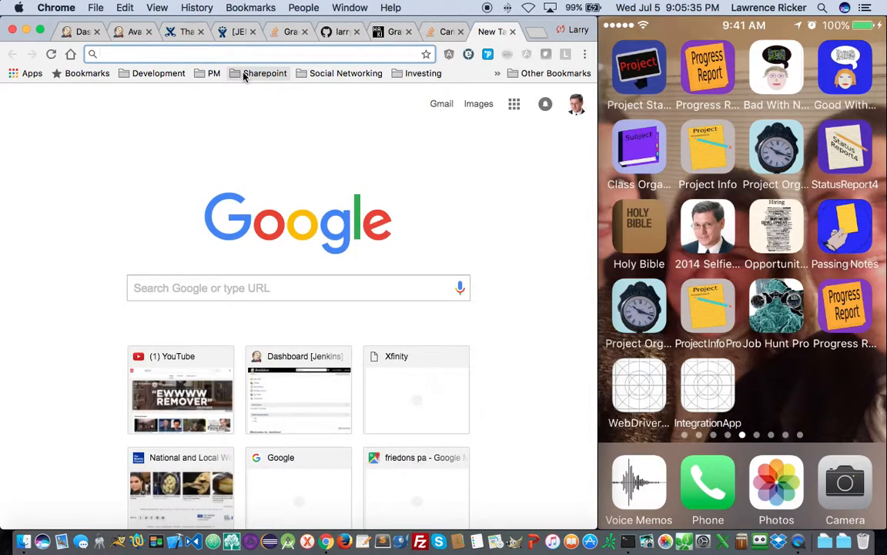
- Search 'jenkins stop on a mac' and copy the sudo launchctl unload command from Stack Overflow
text(jenkisn)
key(BackSpace)
key(BackSpace)
text(ns stop on a mac)
key(Return)
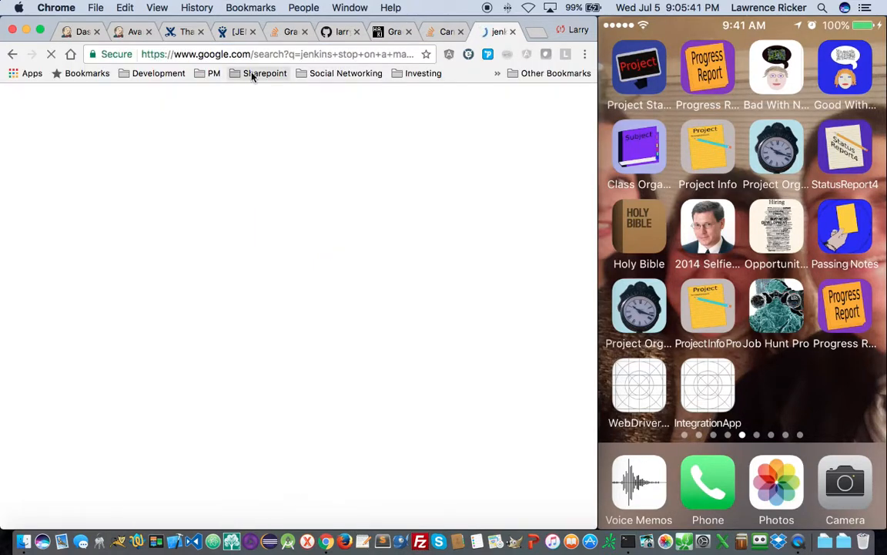
click(288, 212)
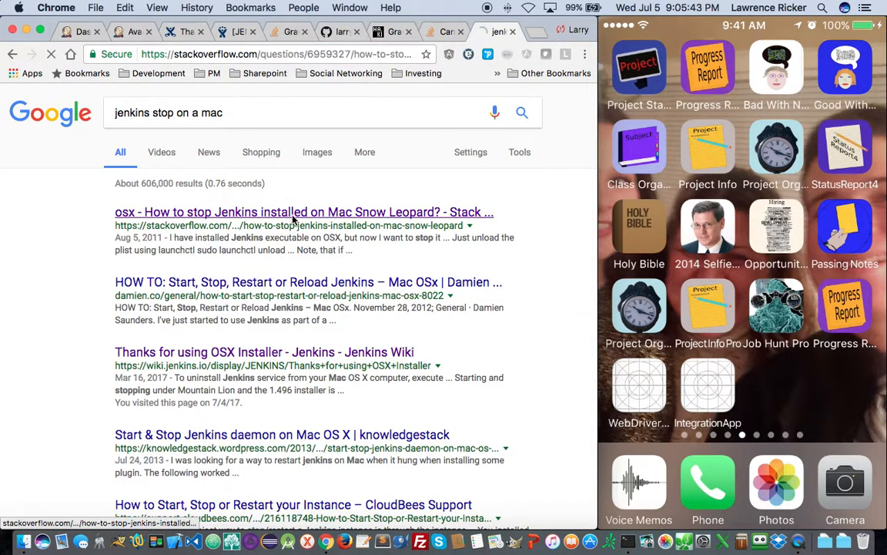
scroll(332, 239, down, 4)
scroll(331, 239, down, 5)
drag(388, 324, 54, 317)
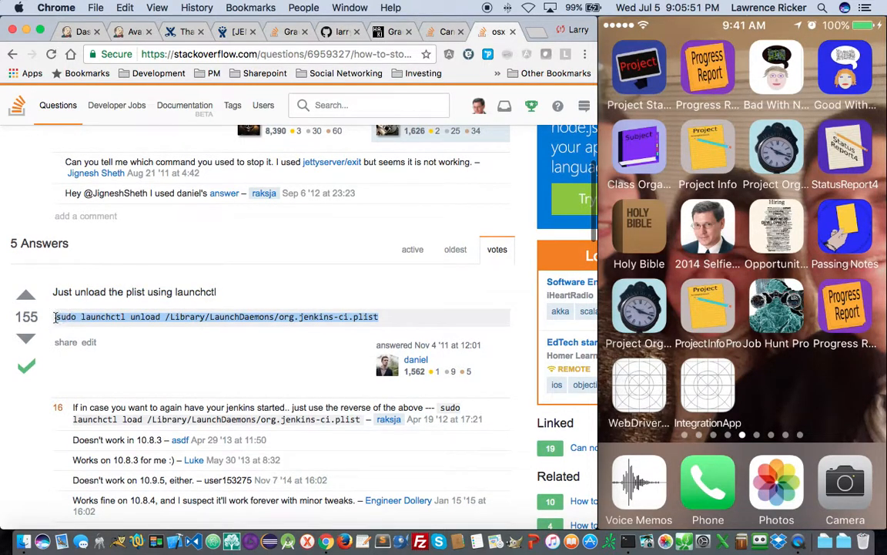
key(super+Tab)
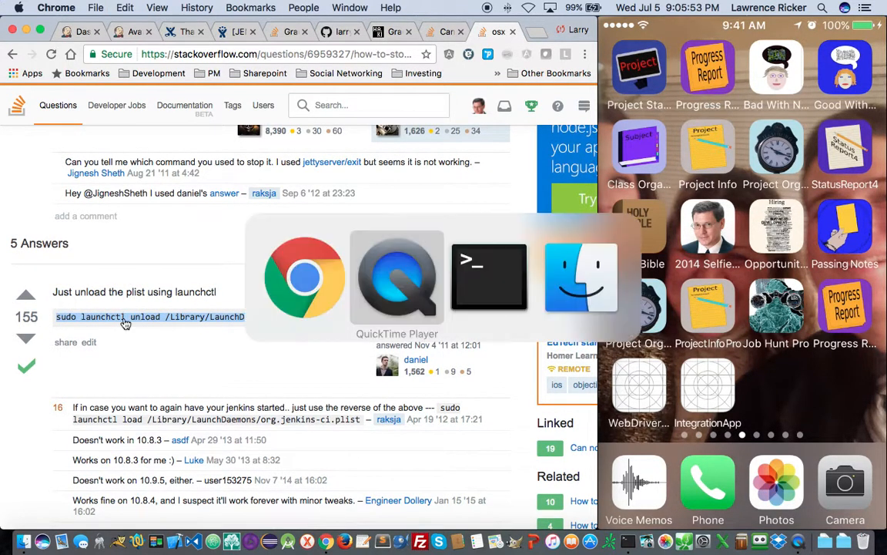
- Paste and run sudo launchctl unload /Library/LaunchDaemons/org.jenkins-ci.plist in Terminal, entering the admin password
key(super+Tab)
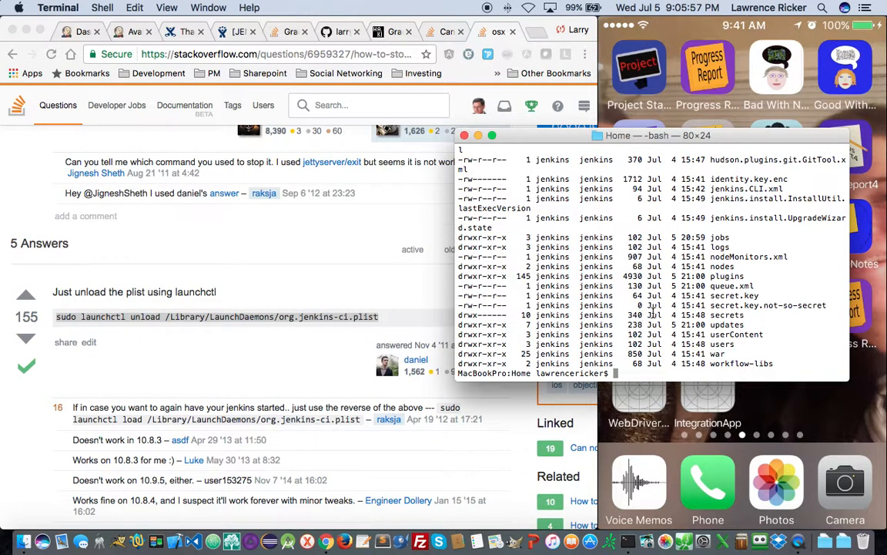
right_click(645, 312)
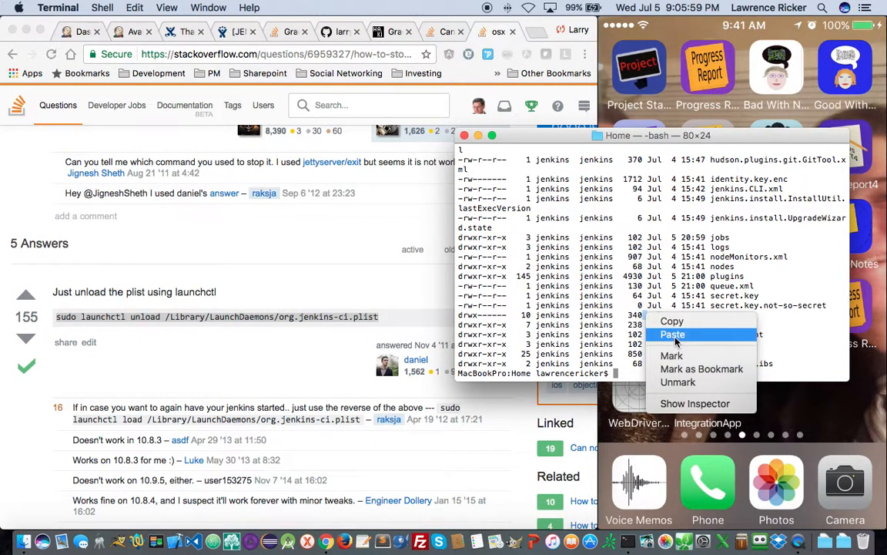
click(674, 337)
key(Return)
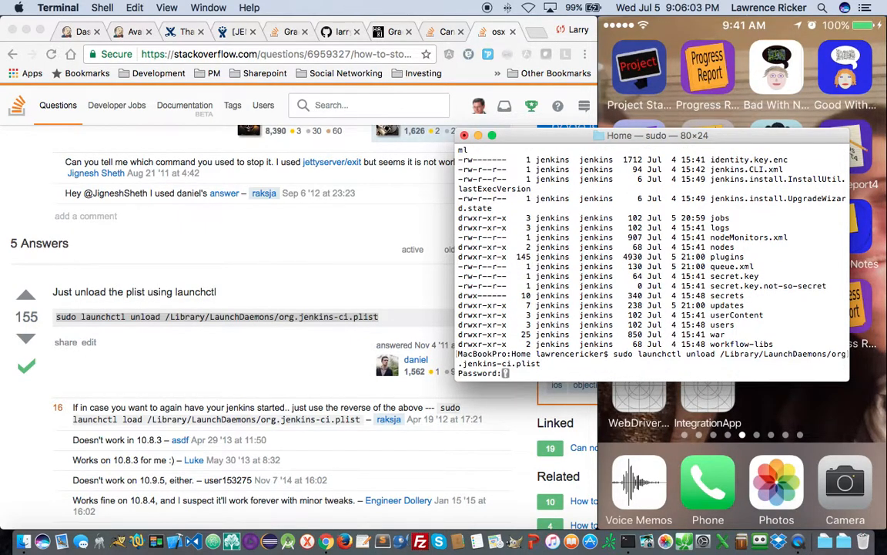
key(Return)
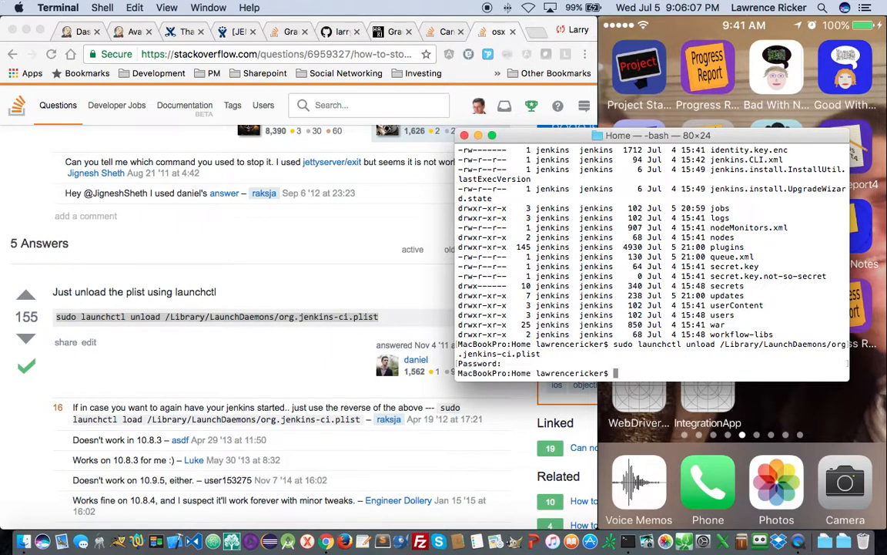
click(69, 31)
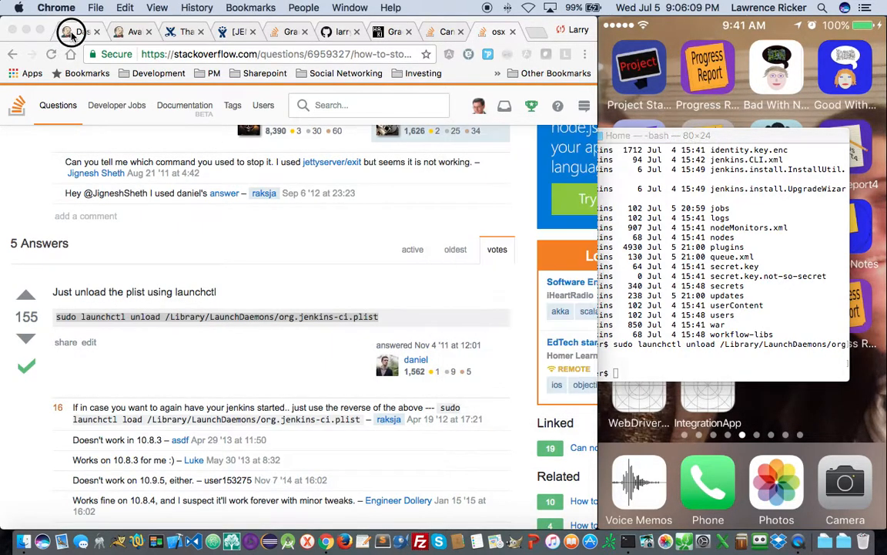
- Reload localhost:8080 and confirm it returns ERR_CONNECTION_REFUSED
click(51, 54)
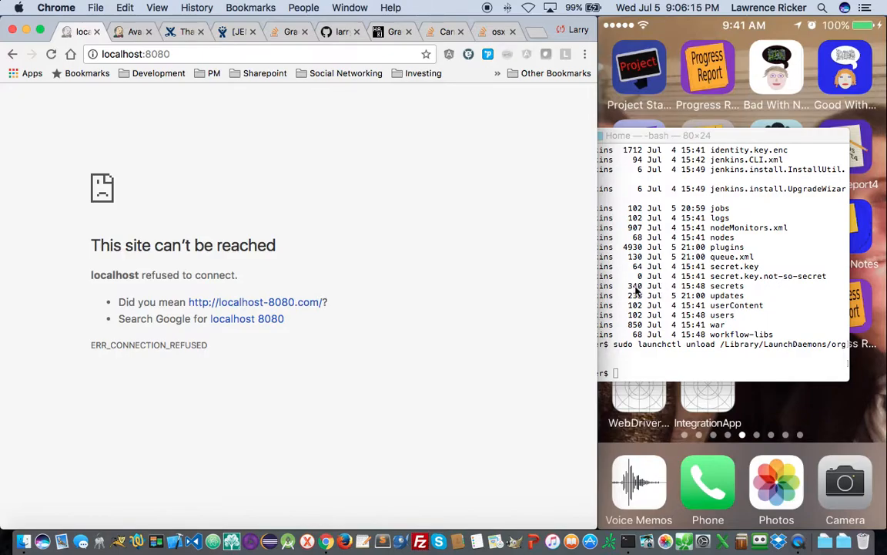
click(27, 542)
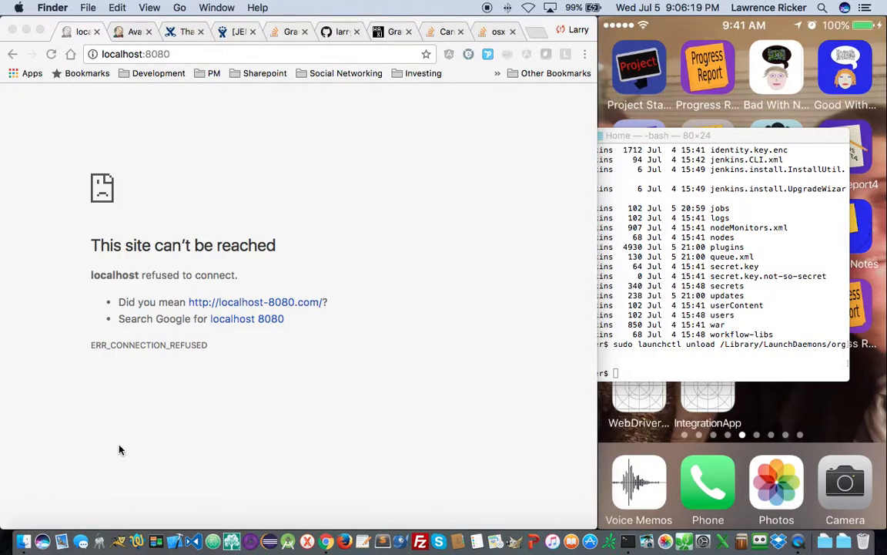
- Navigate Finder to Macintosh HD › Users › Shared › Jenkins and open the HomeSym folder
click(23, 541)
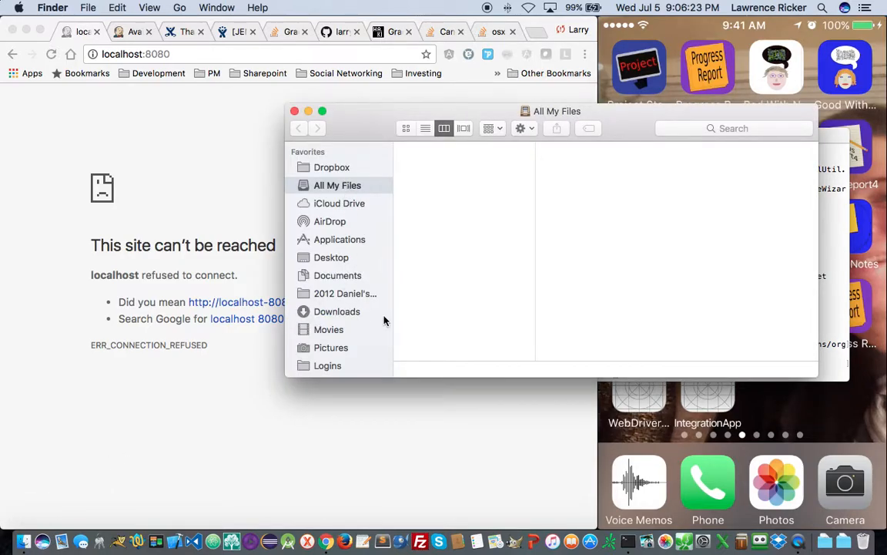
click(342, 311)
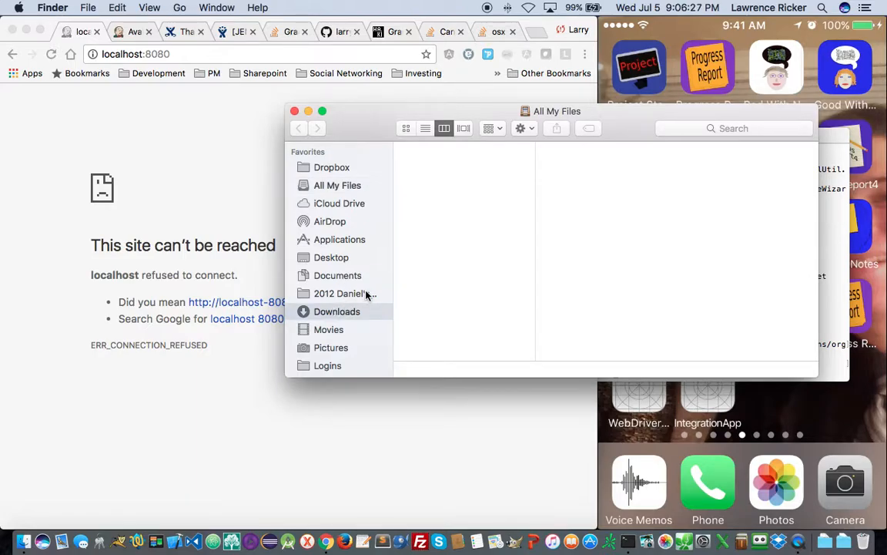
click(338, 276)
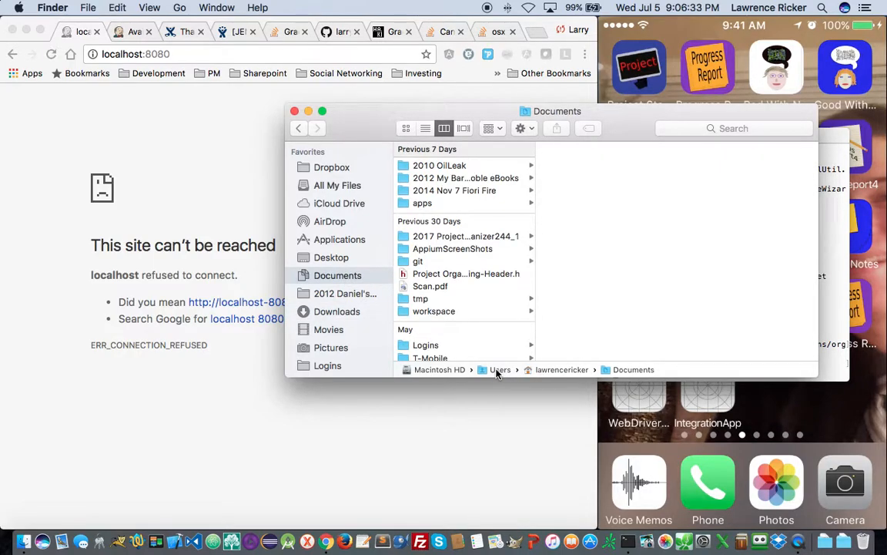
double_click(499, 371)
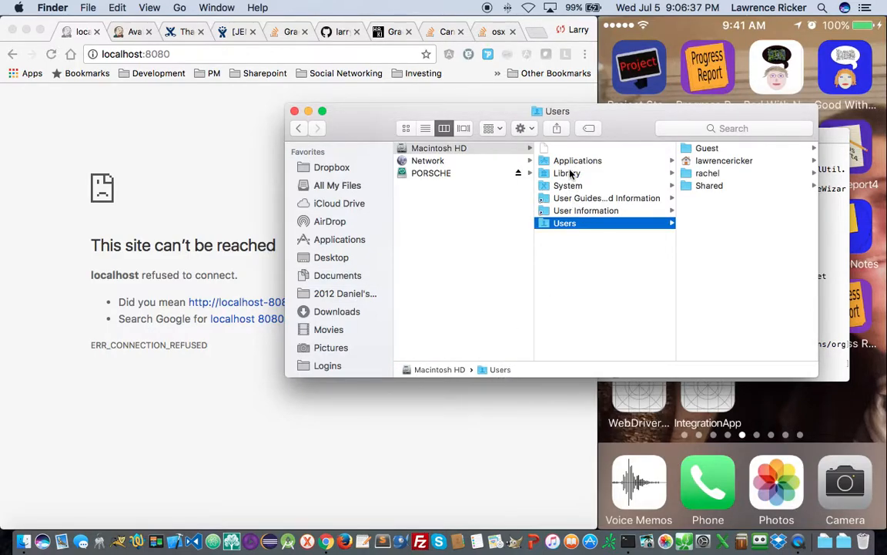
click(708, 187)
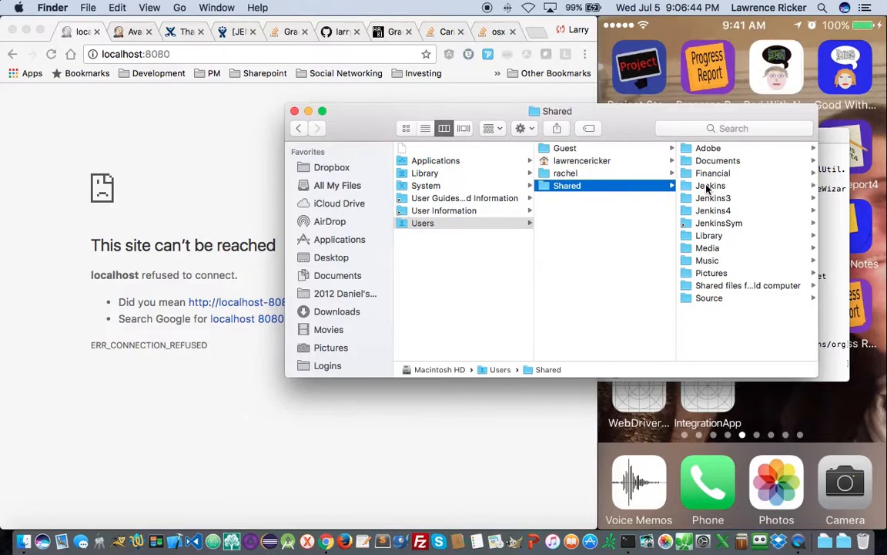
click(705, 187)
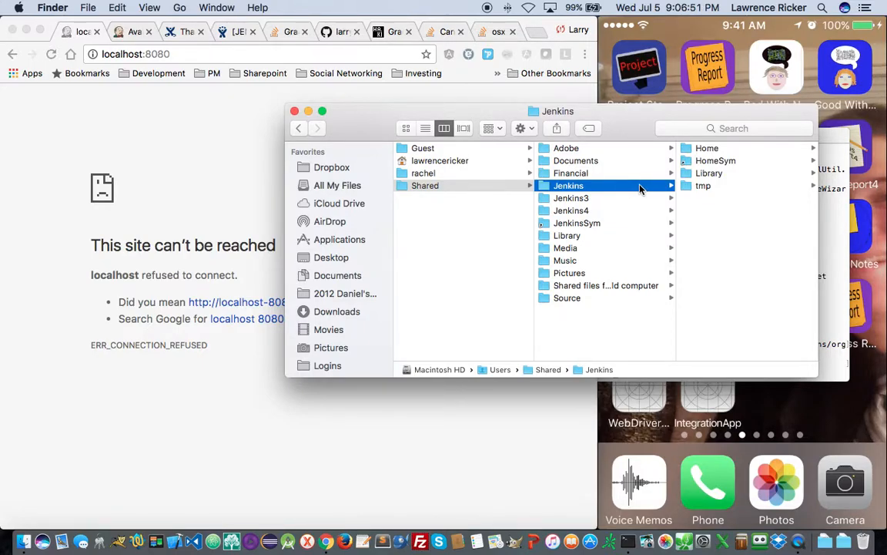
click(715, 160)
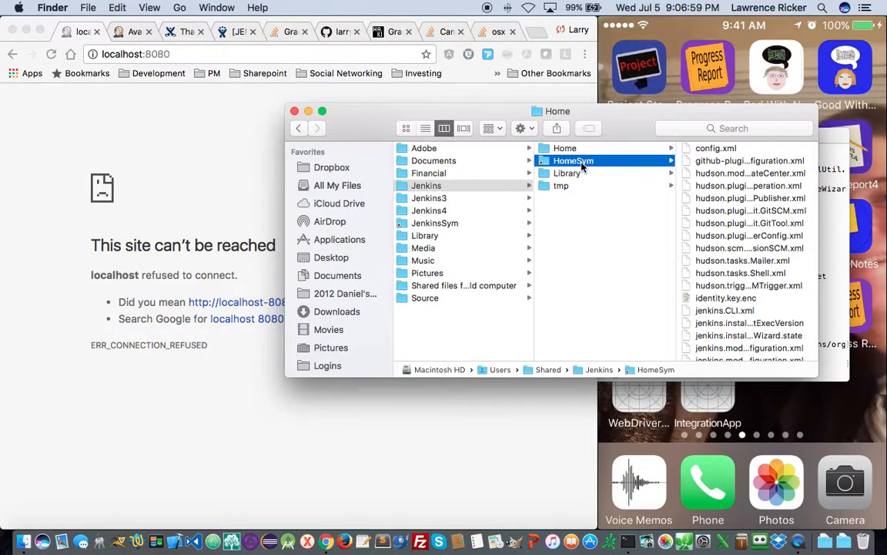
- Move the HomeSym folder to the Trash, authorizing with the admin password
right_click(583, 165)
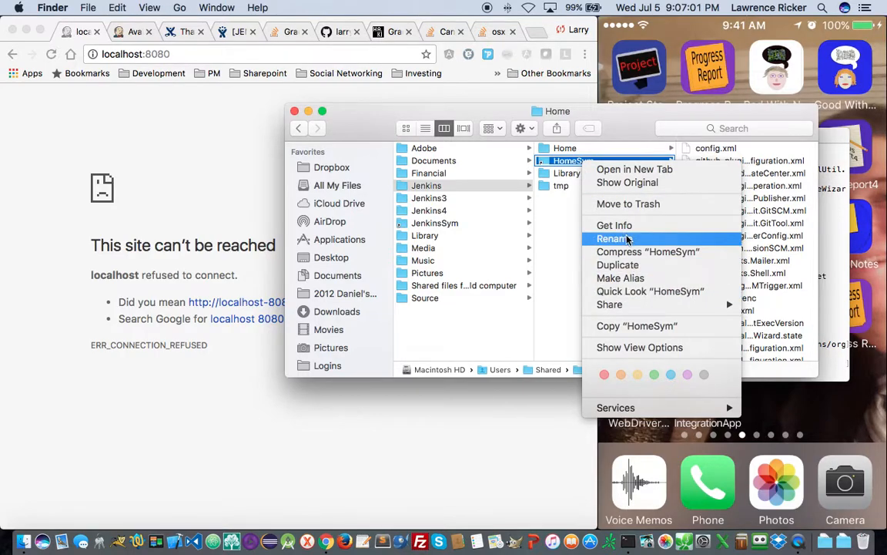
click(634, 205)
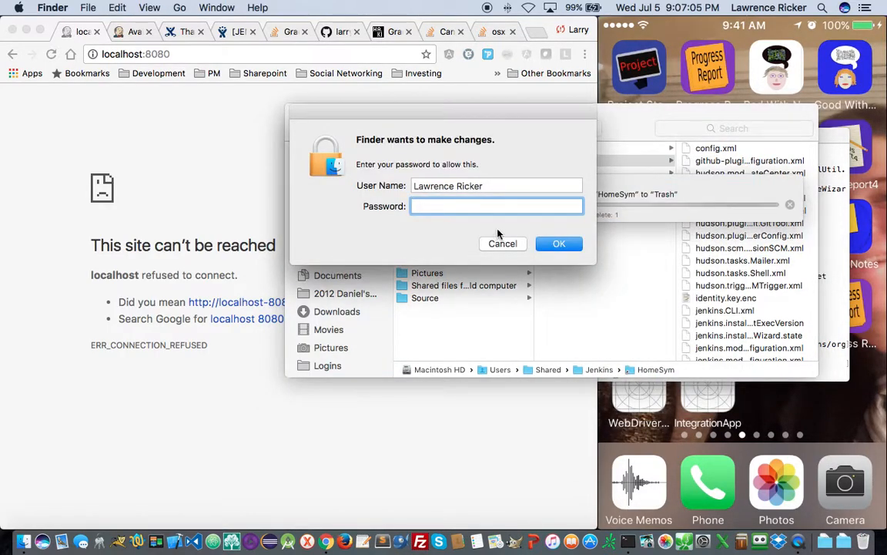
text(•••••••••)
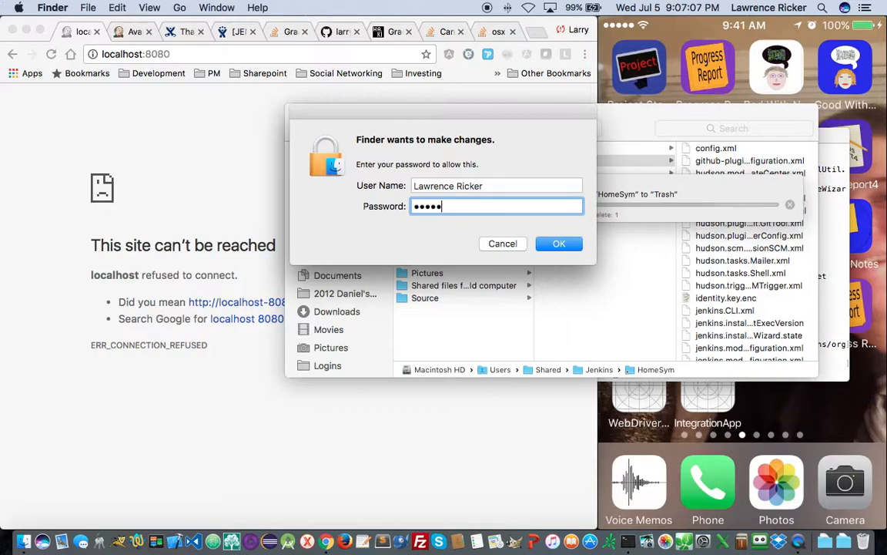
key(Return)
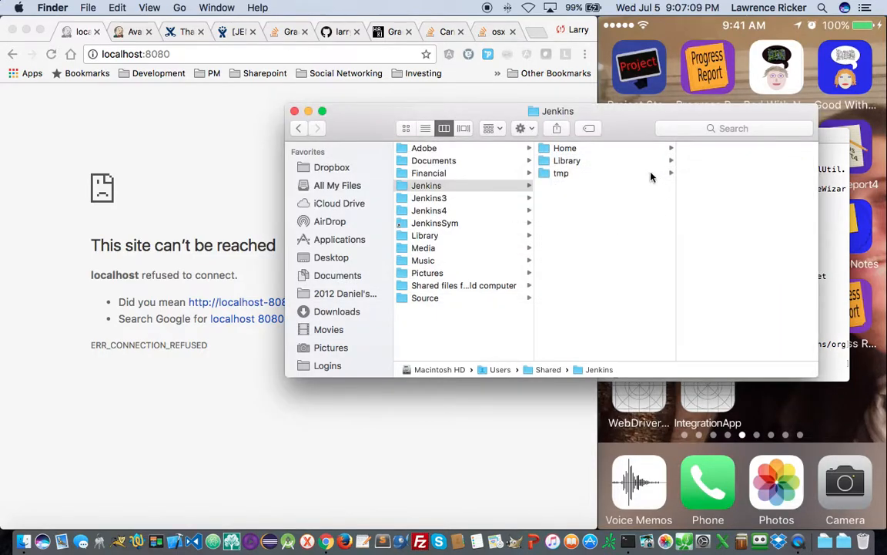
- Inspect the Home folder, then try compressing the Jenkins folder and cancel
click(567, 151)
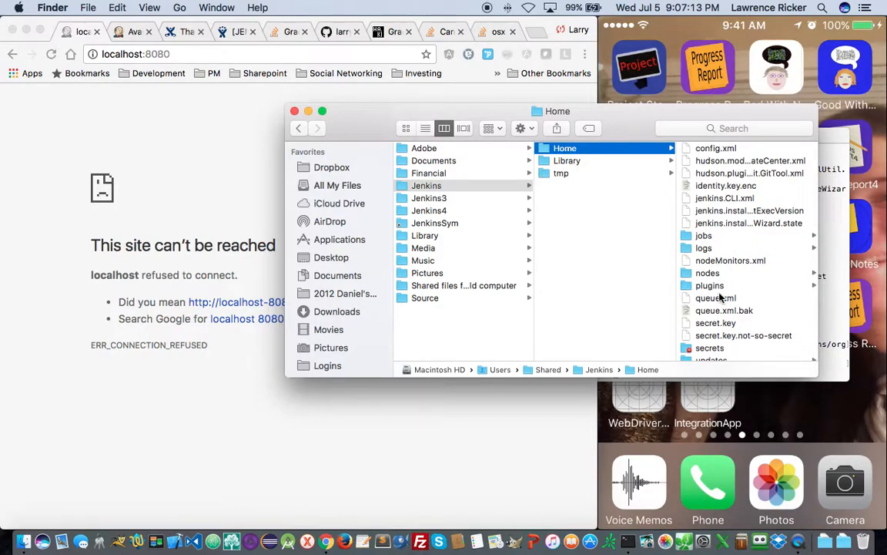
click(454, 187)
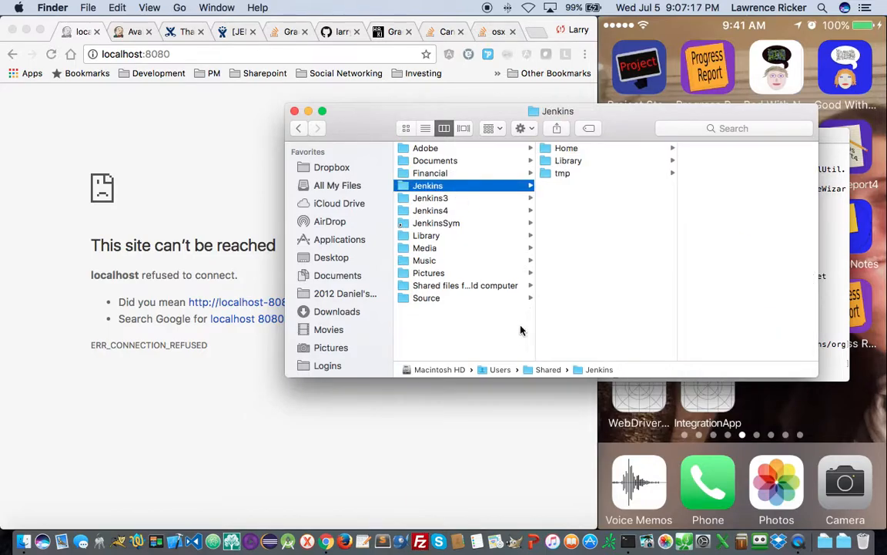
right_click(458, 189)
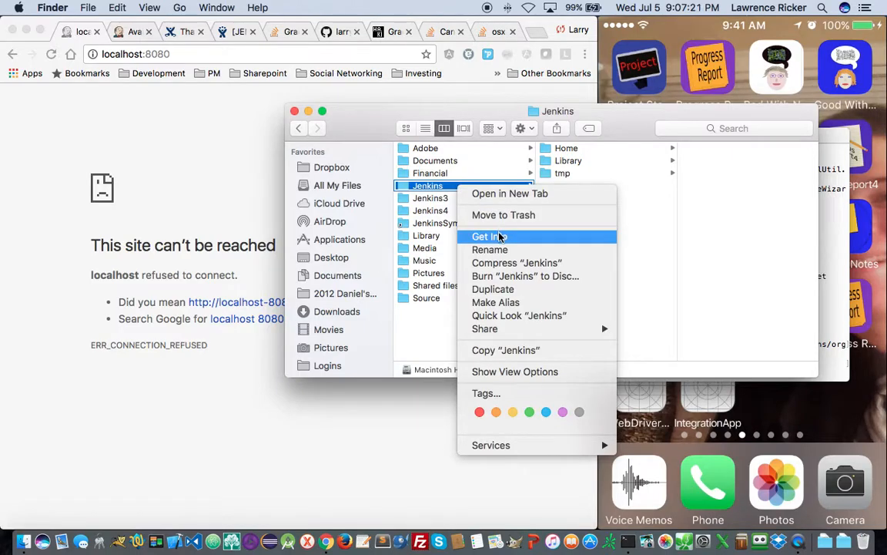
click(513, 263)
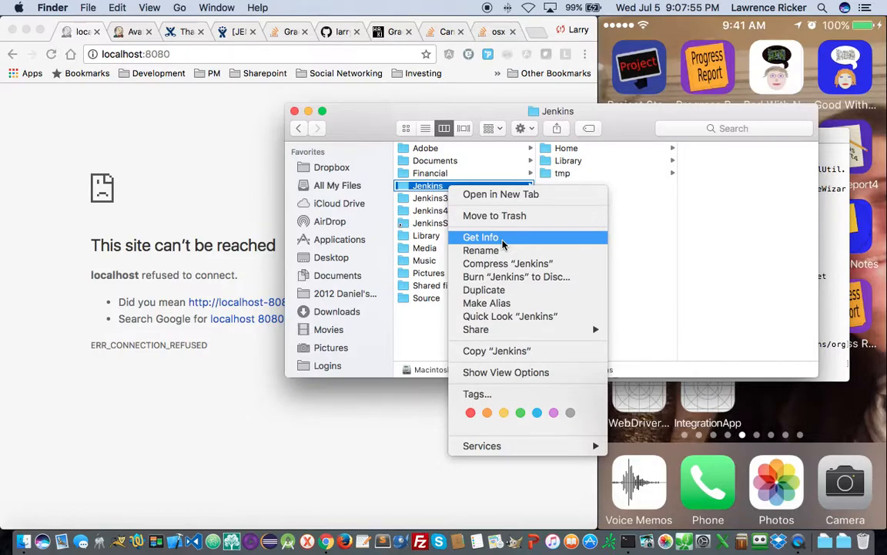
click(683, 313)
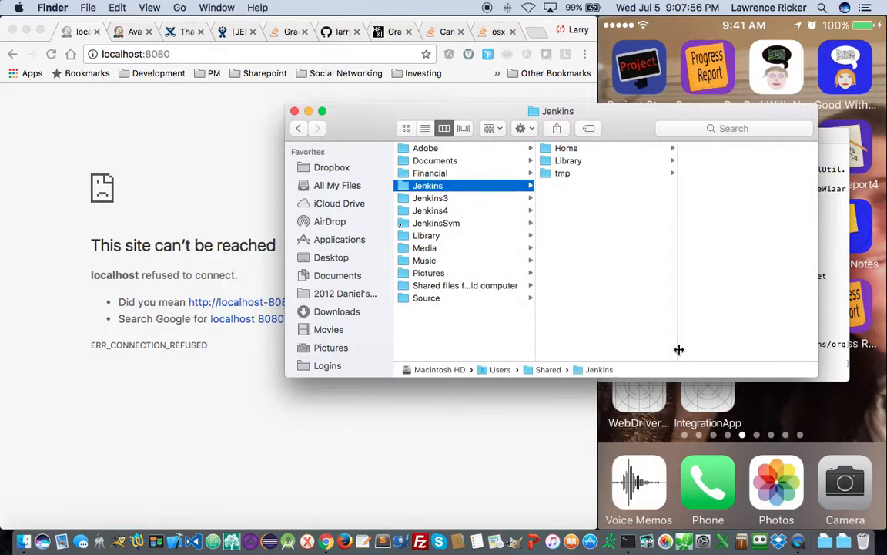
click(821, 315)
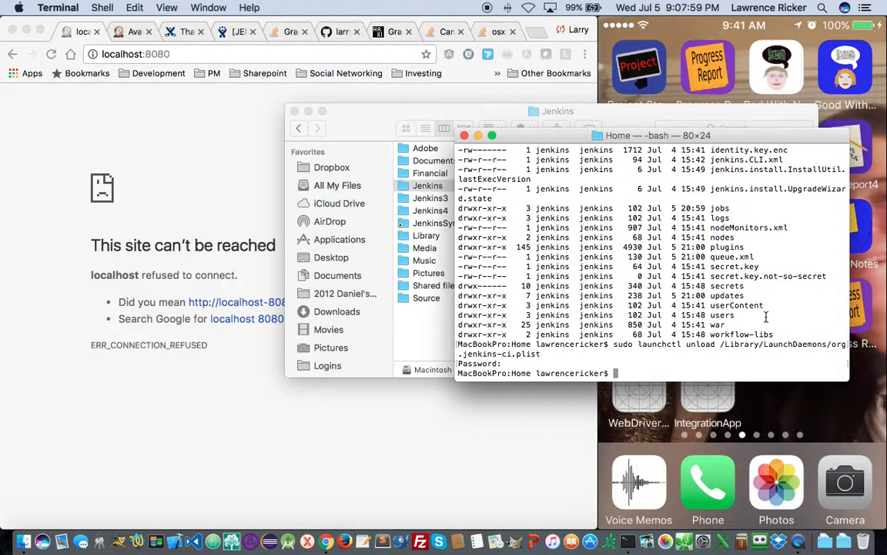
- Become the jenkins user with 'sudo su - jenkins' and verify it with whoami
text(sudo su - jenkins)
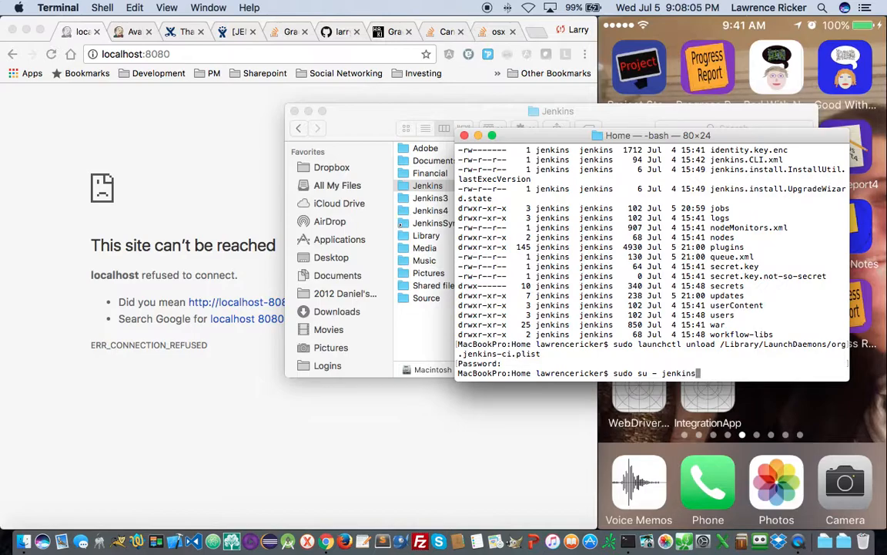
key(Return)
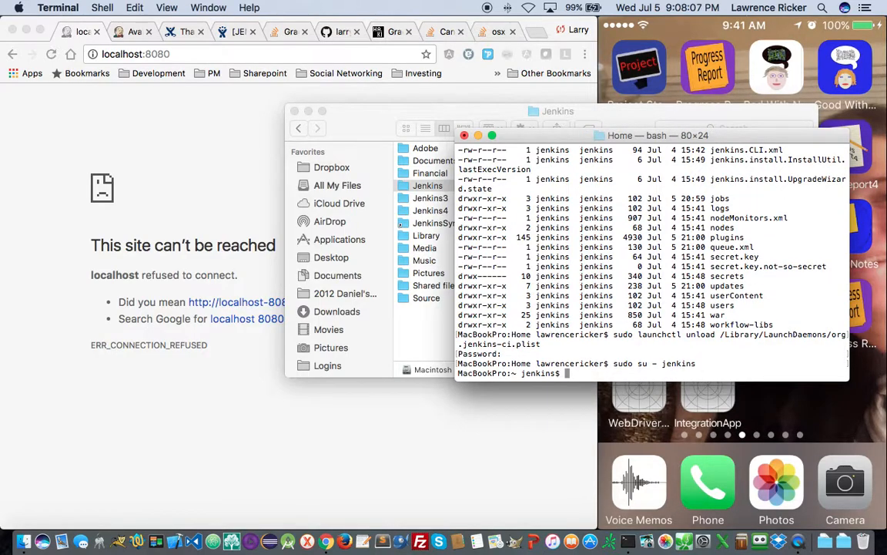
text(whoami)
key(Return)
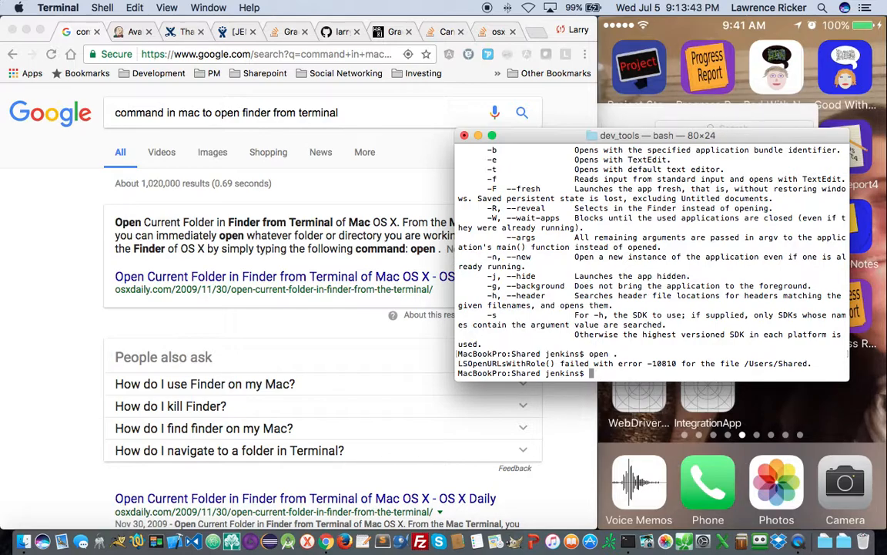
- Recheck the shell user with whoami and discard a half-typed zip command
text(whoami)
key(Return)
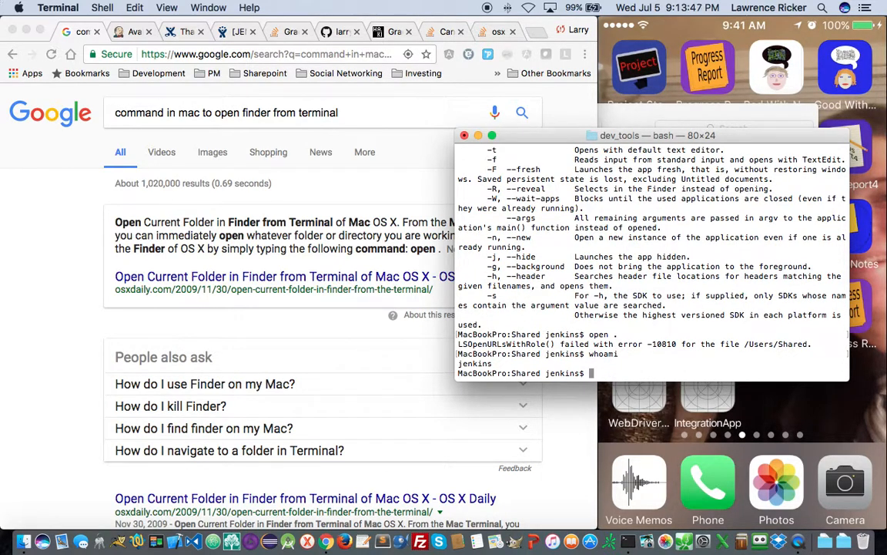
text(zip Jenkins)
key(BackSpace)
key(BackSpace)
key(BackSpace)
key(BackSpace)
key(BackSpace)
key(BackSpace)
key(BackSpace)
key(BackSpace)
key(BackSpace)
key(BackSpace)
key(BackSpace)
key(BackSpace)
- Page through the 'man zip' manual, then quit and start typing 'zip -r jenkins'
text(man zip)
key(Return)
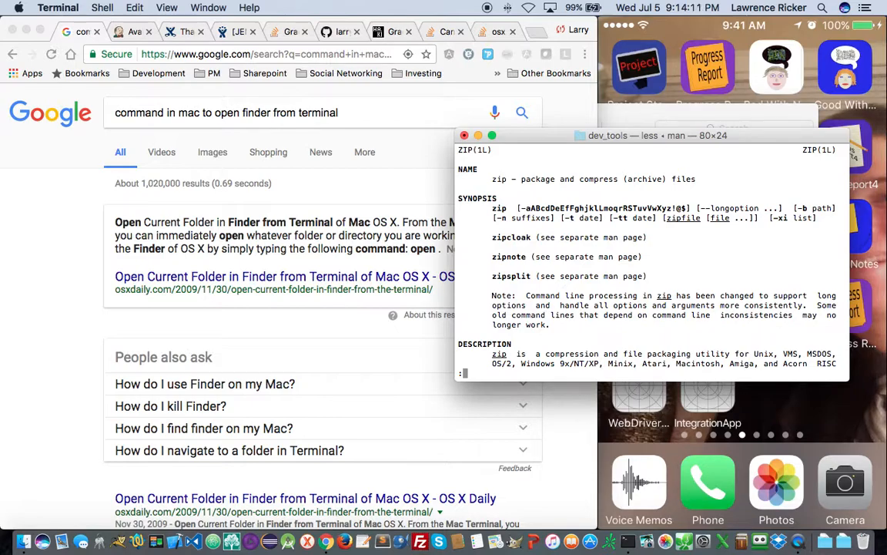
key(space)
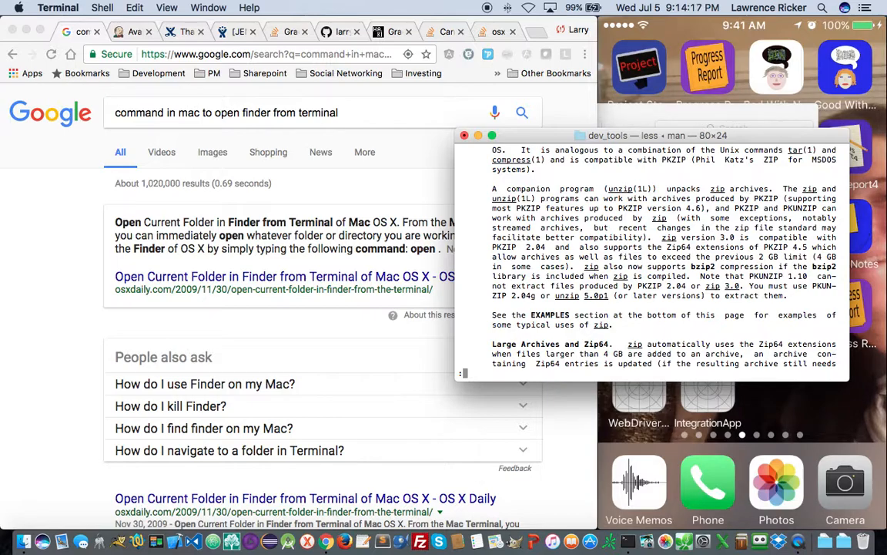
key(space)
key(space)
key(space)
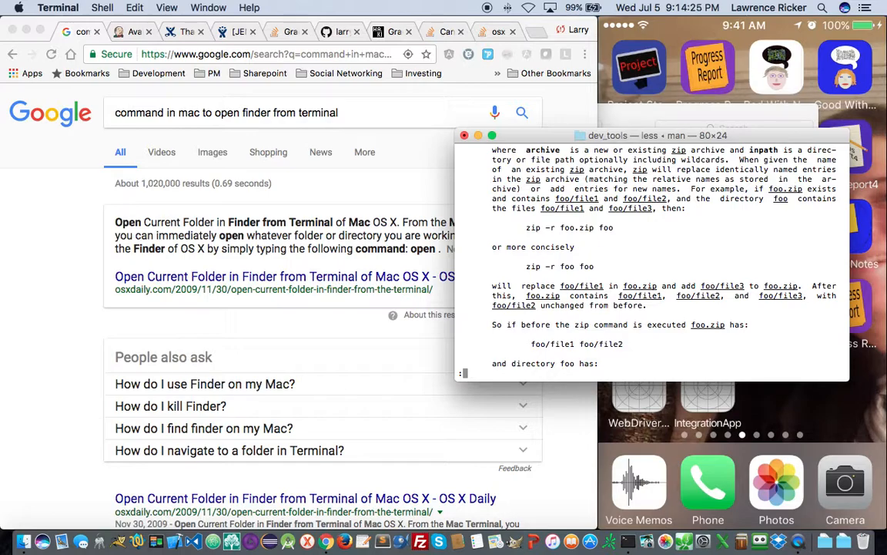
key(space)
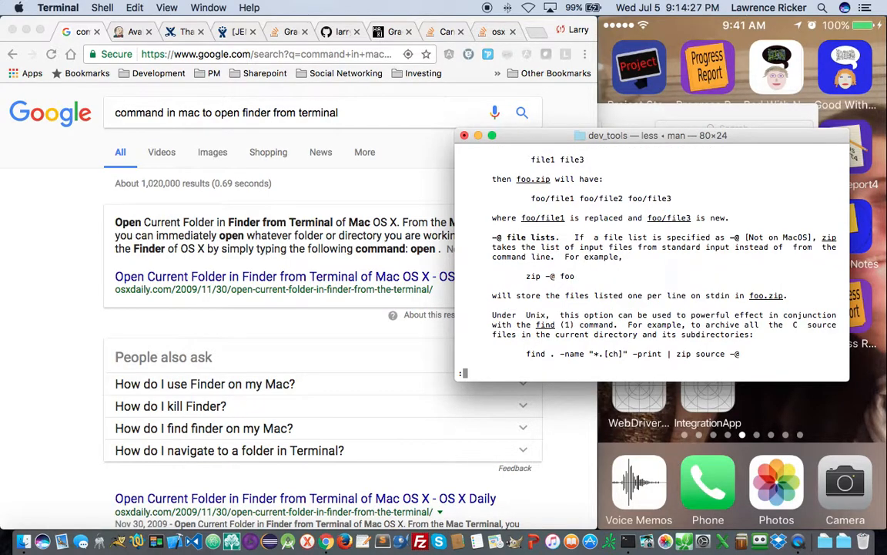
text(q)
text(zip -r)
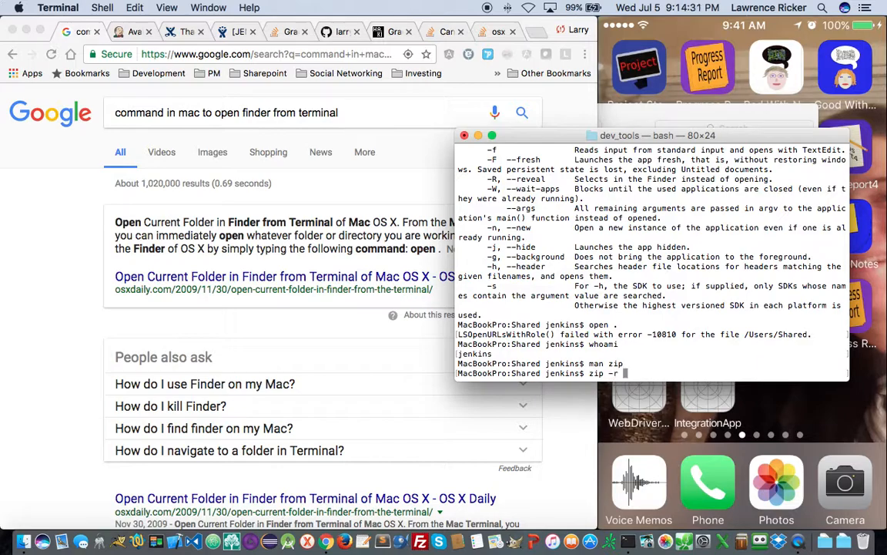
text( Jenkins.zip Jenkins)
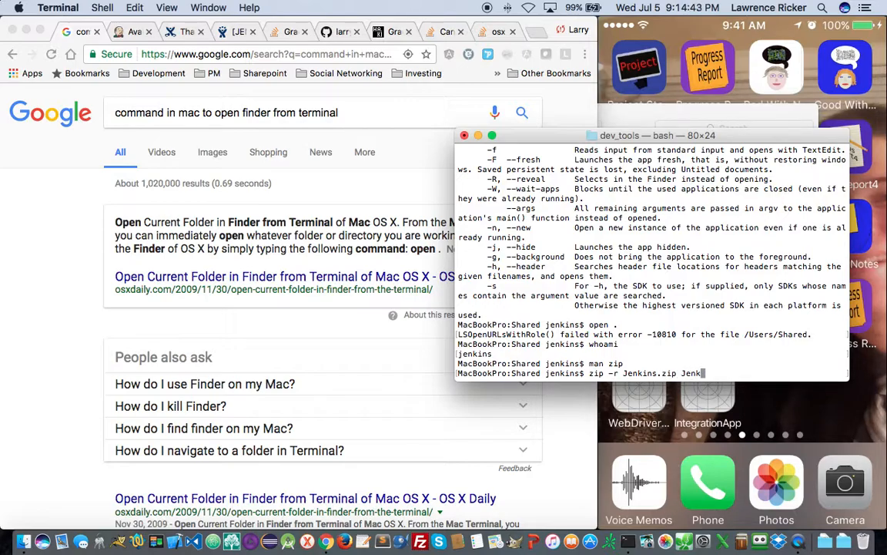
- Run 'zip -r Jenkins.zip Jenkins', then list the directory to see the new 164734421-byte archive
key(Return)
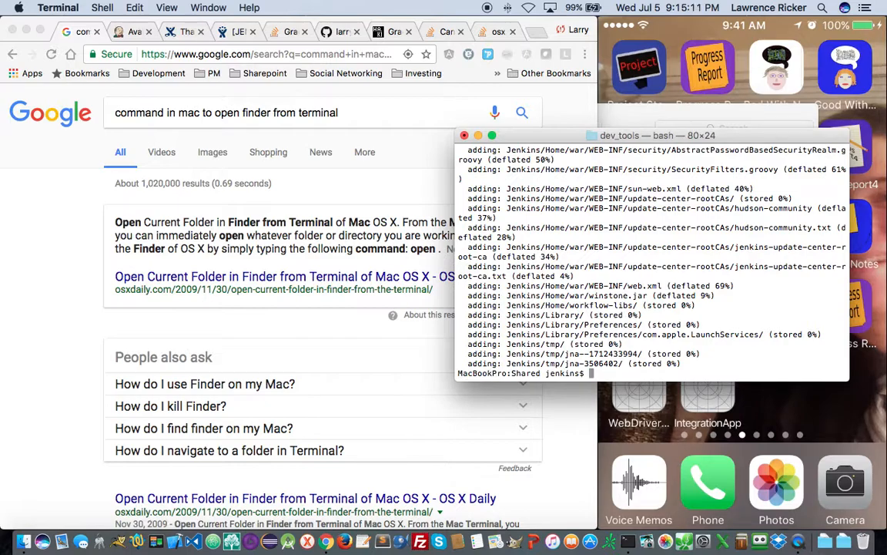
text(ls -l)
key(Return)
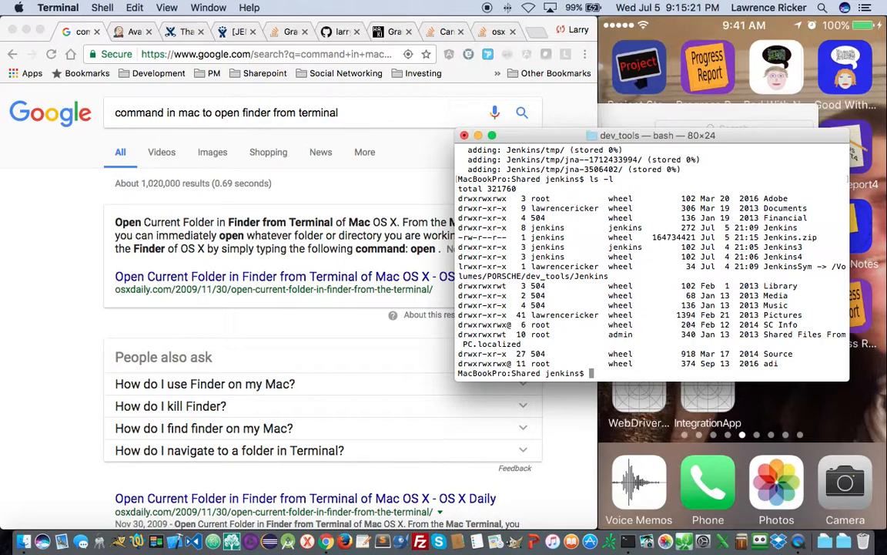
- Try copying Jenkins.zip to /Volumes/PORSCHE/dev_tools twice, both denied, then exit the jenkins shell
text(cp Jenkins.zip )
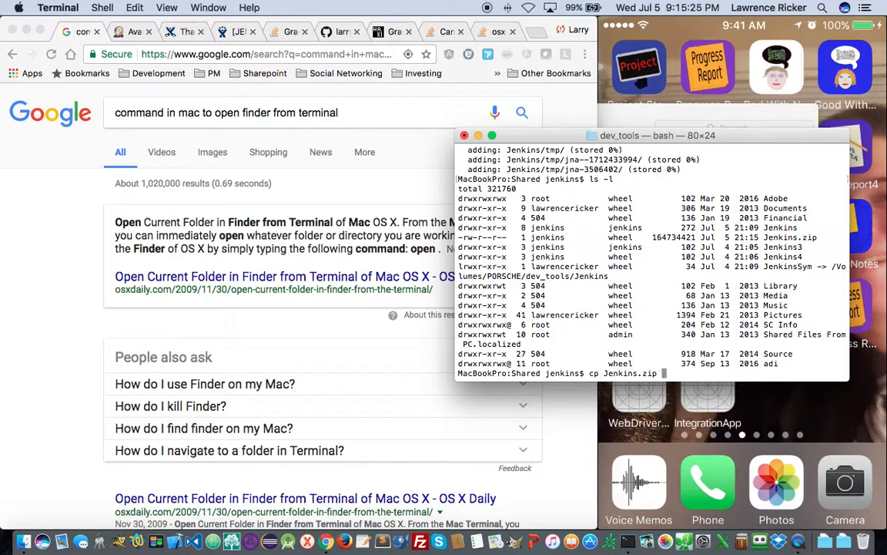
text(/)
text(Volumes)
text(/PRO)
text(SCHE)
text(/)
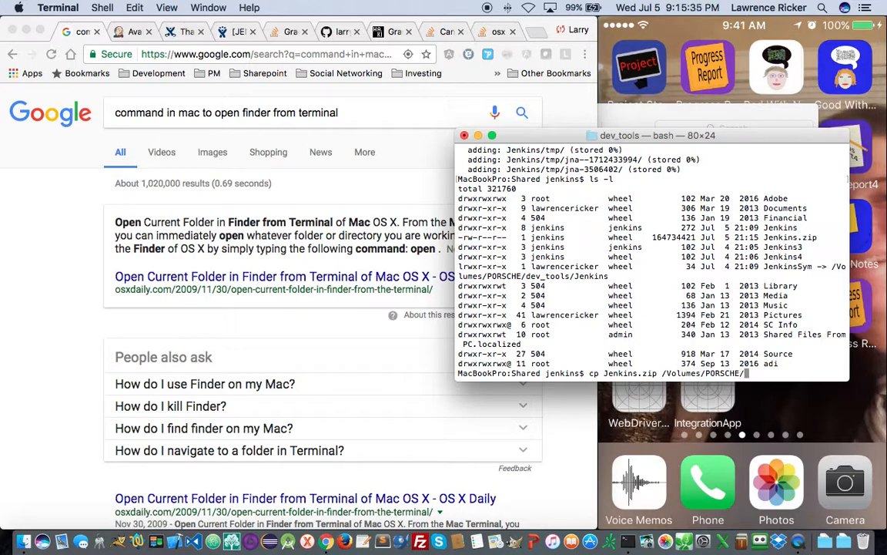
text(dev_tools)
key(Return)
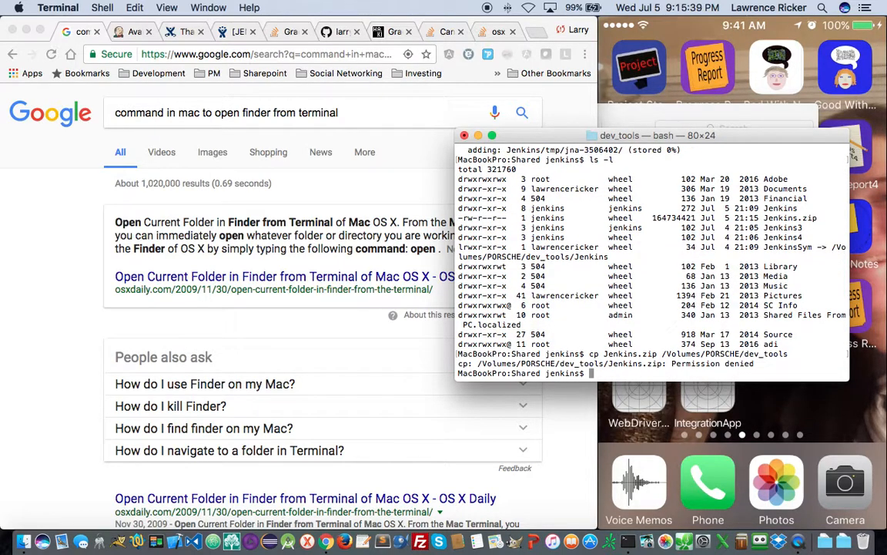
key(Up)
text(/.)
key(Return)
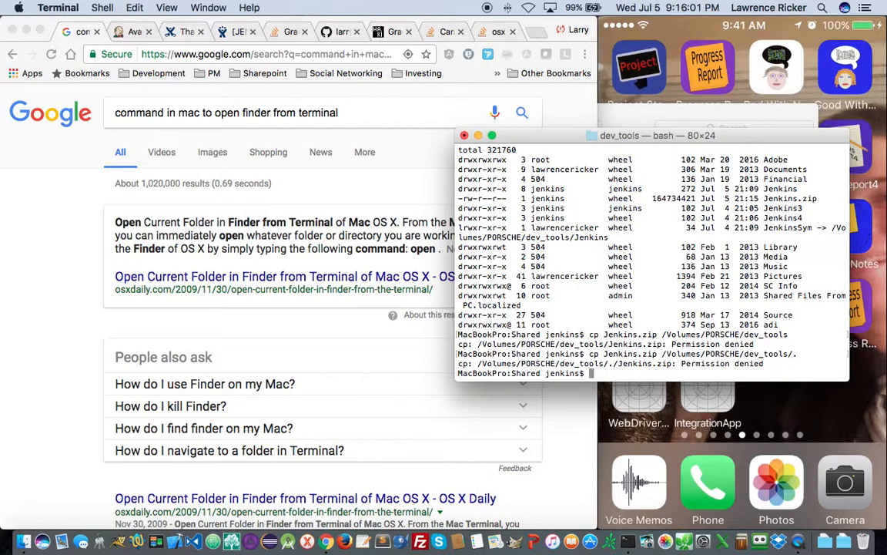
text(exit)
key(Return)
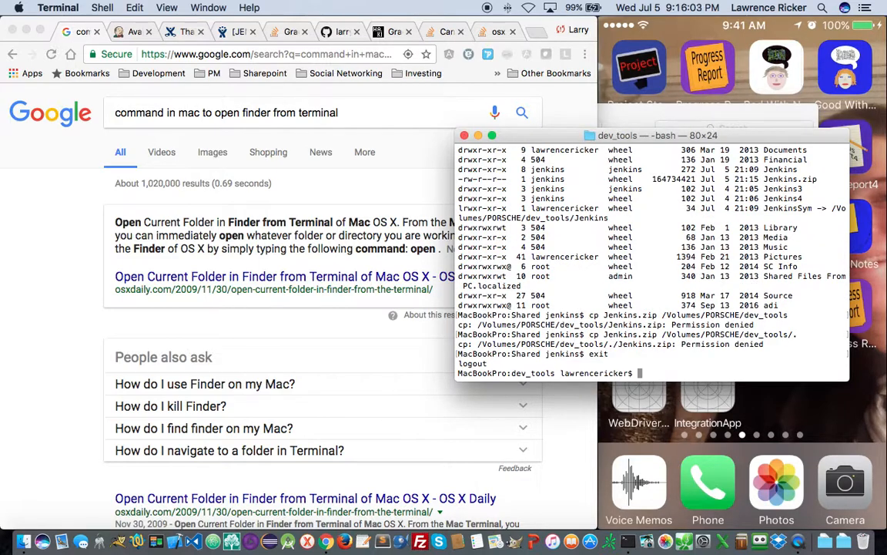
- Go to /Volumes/PORSCHE and check dev_tools ownership with 'ls -ld dev_tools'
text(cd /)
text(Volumes)
text(/PROS)
key(BackSpace)
key(BackSpace)
key(BackSpace)
text(ORSCHE)
key(Return)
text(ls -ld dev)
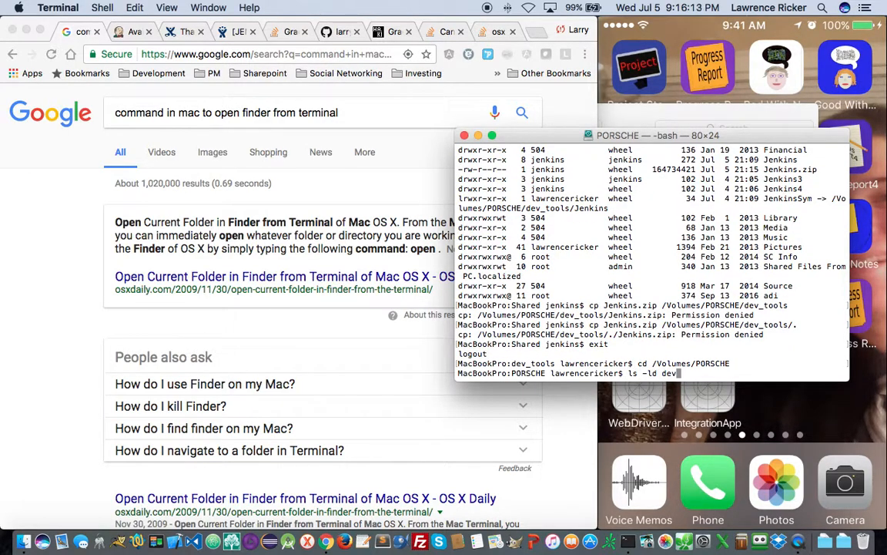
text(_tools)
key(Return)
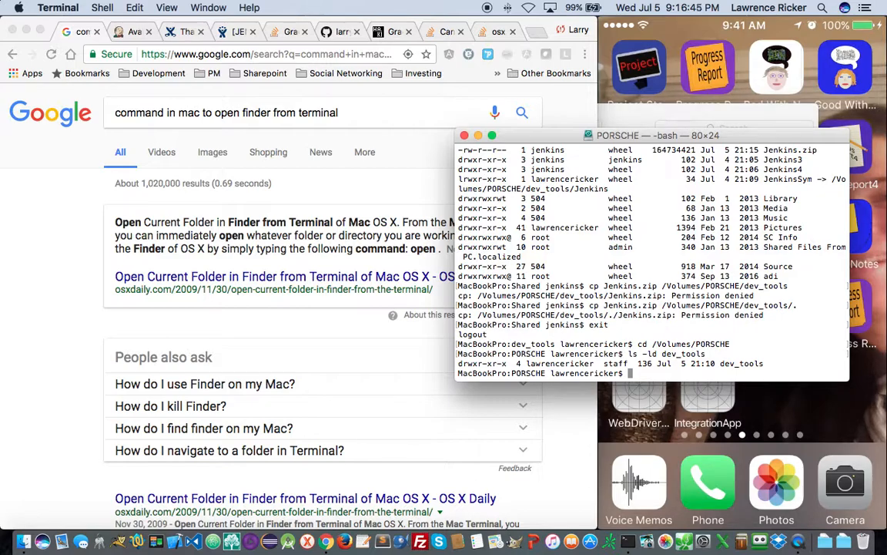
- Log in as jenkins with 'sudo su - jenkins' and the admin password, then confirm with whoami
text(sudo su - jenkins)
key(Return)
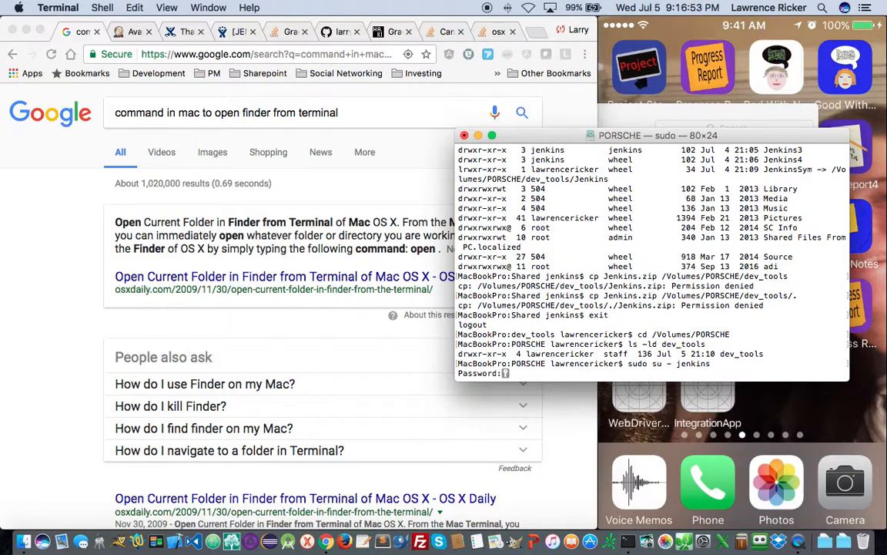
key(Return)
text(whoami)
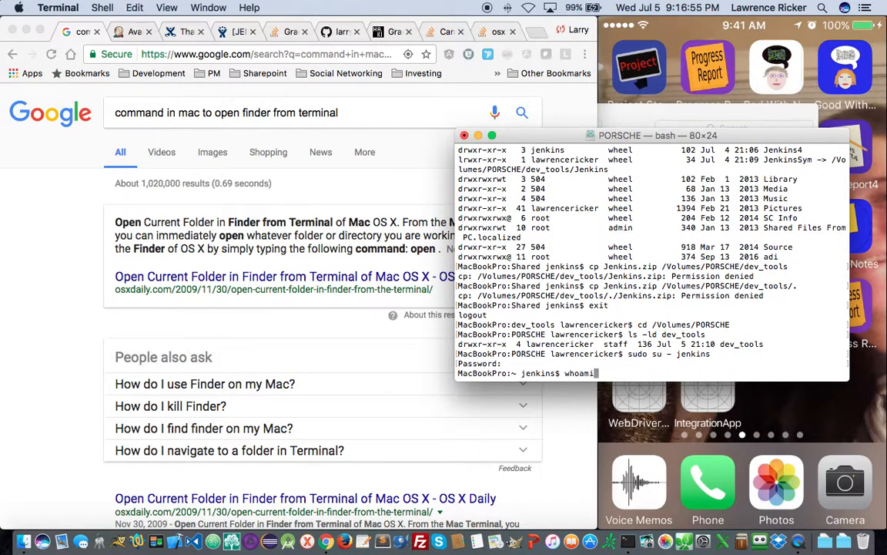
key(Return)
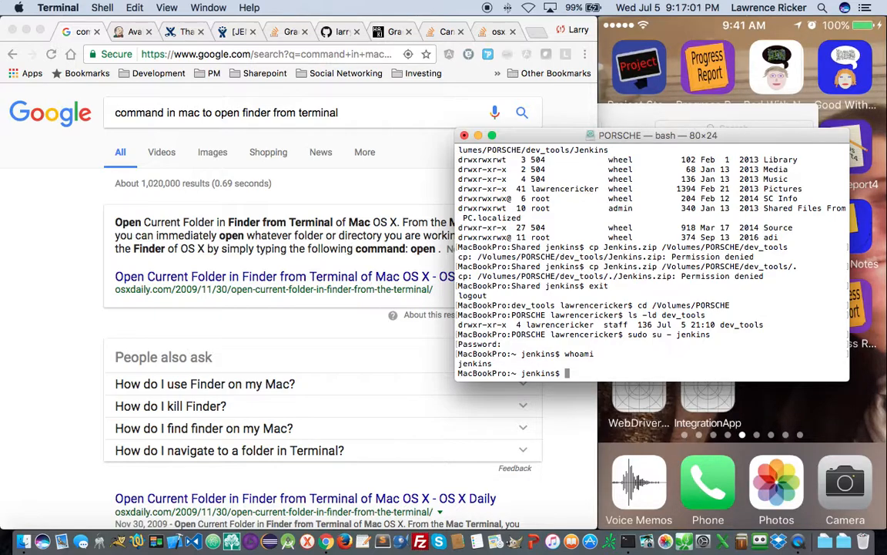
- Create the /Volumes/PORSCHE/Shared folder and check its ownership with ls -ld
text(mkdir /Volumes/)
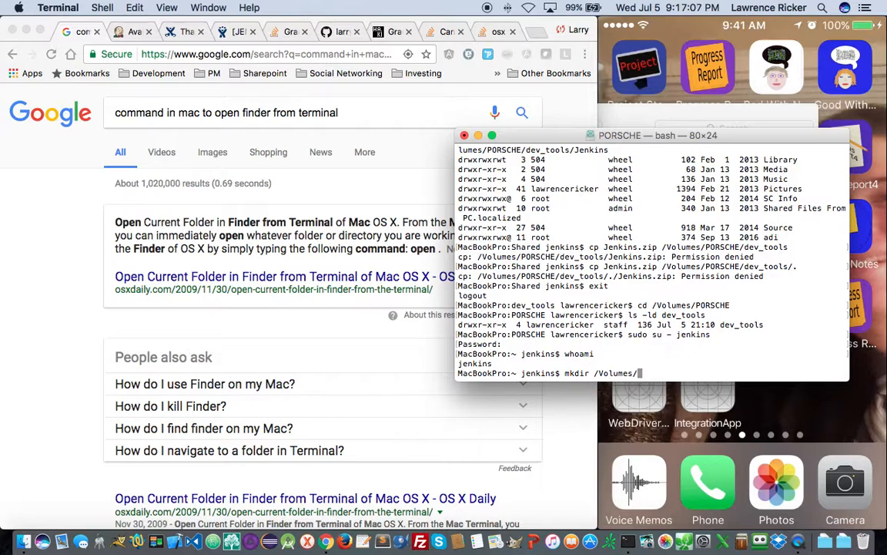
text(PORSCHE/Shared)
key(Return)
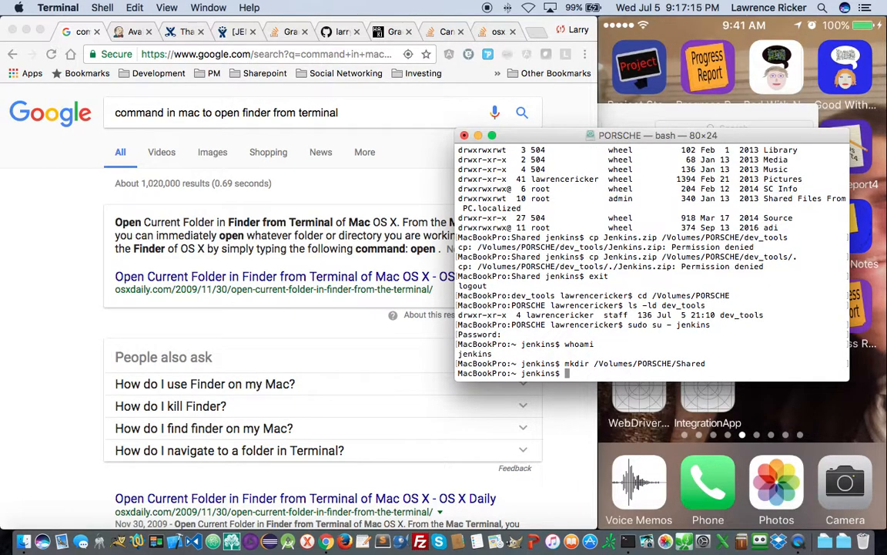
text(ls -ld /Volumes/PROS)
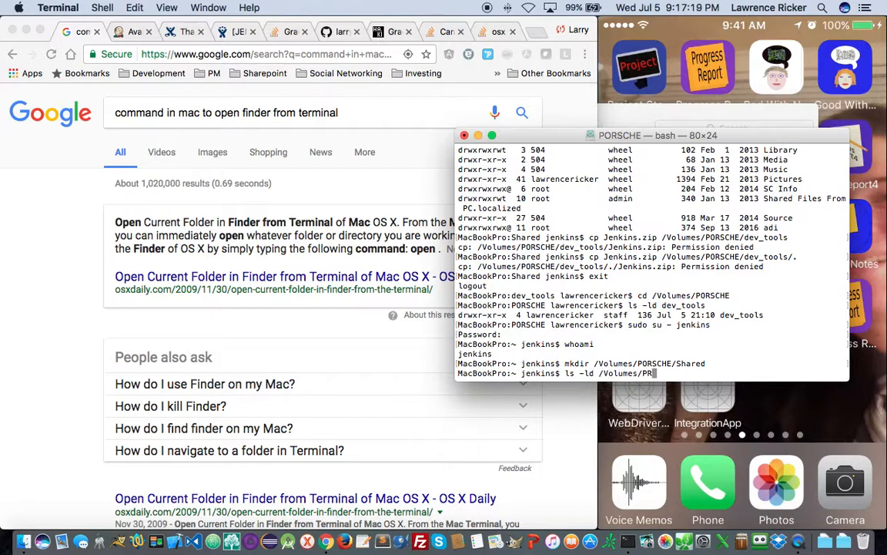
key(BackSpace)
key(BackSpace)
key(BackSpace)
text(ORSCHE/Shared)
key(Return)
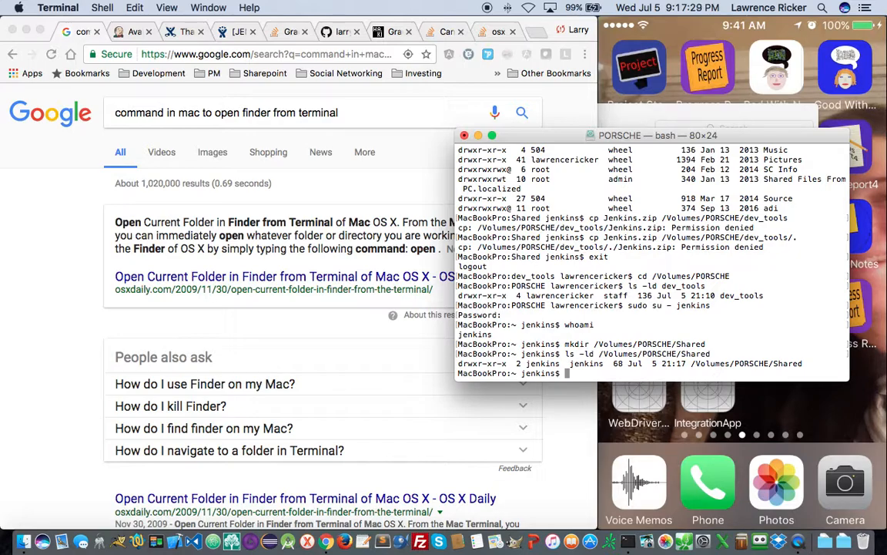
- Locate Jenkins.zip one level up and copy it into /Volumes/PORSCHE/Shared
text(pwd)
key(Return)
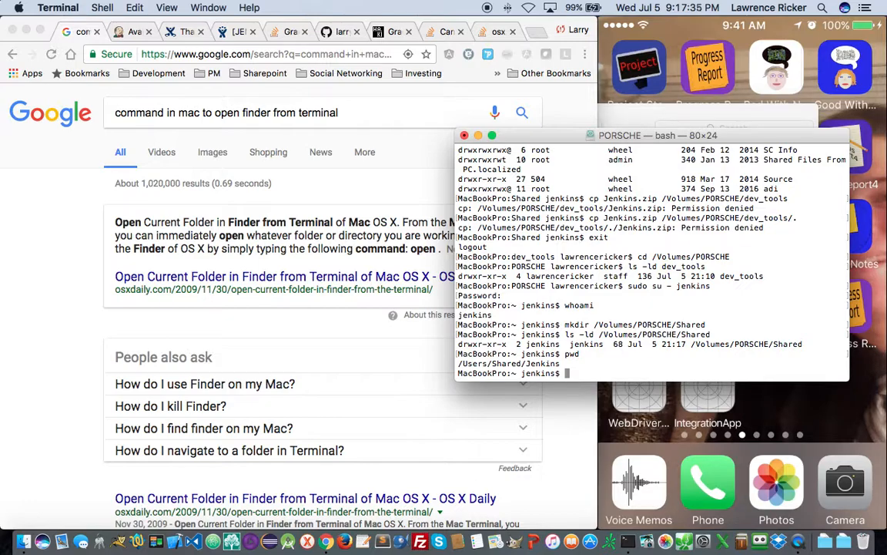
text(ls -ld ../*.zip)
key(Return)
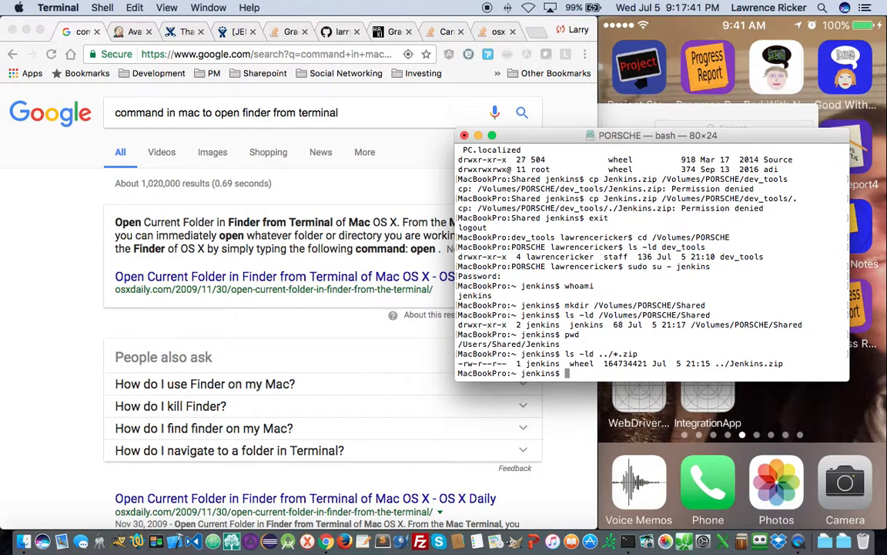
text(cp ../Jenkins.zip /Volumes)
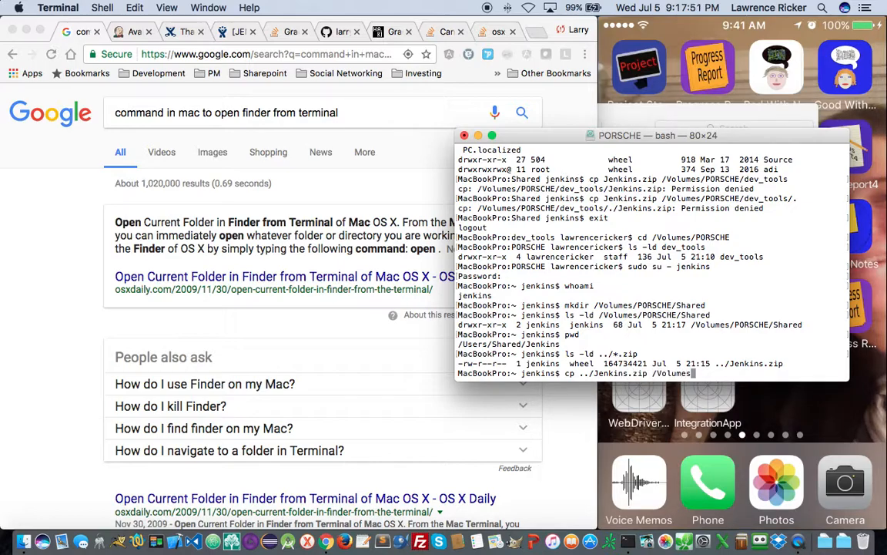
text(/PORSCHE/Shared/.)
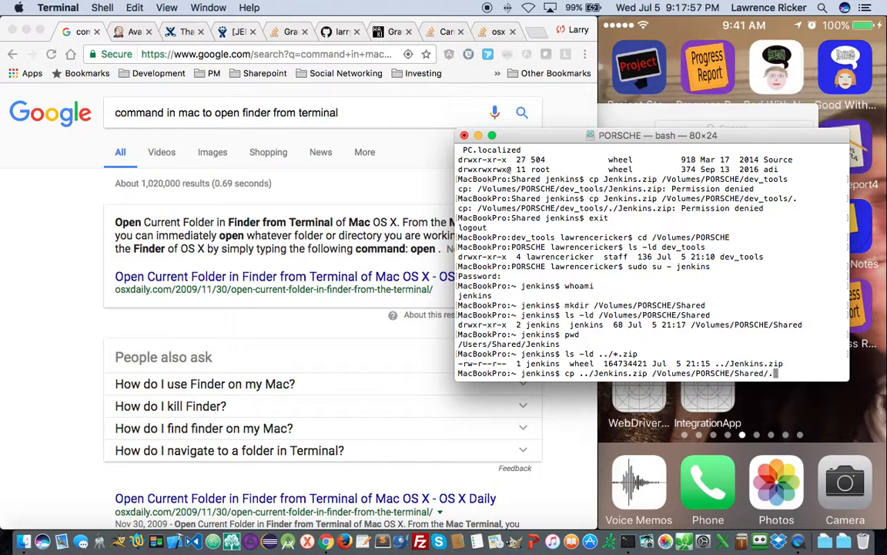
key(Return)
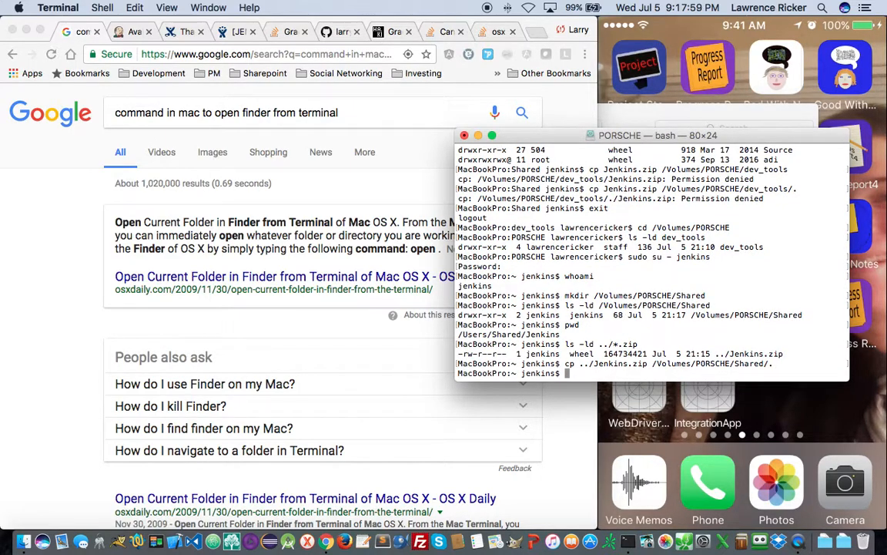
- Move into /Volumes/PORSCHE/Shared, confirm the archive with ls -l, and run 'unzip Jenkins.zip'
text(cd /Volumes/P)
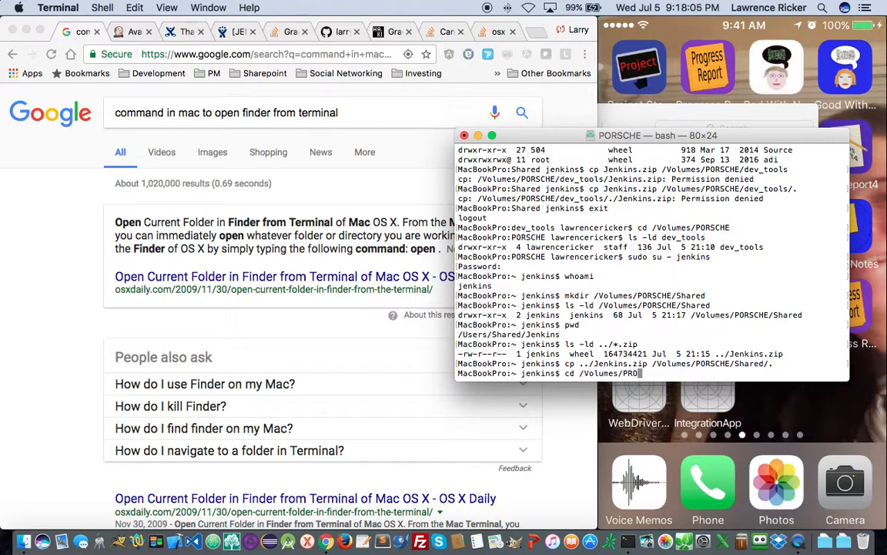
text(ORSCHE/Shared)
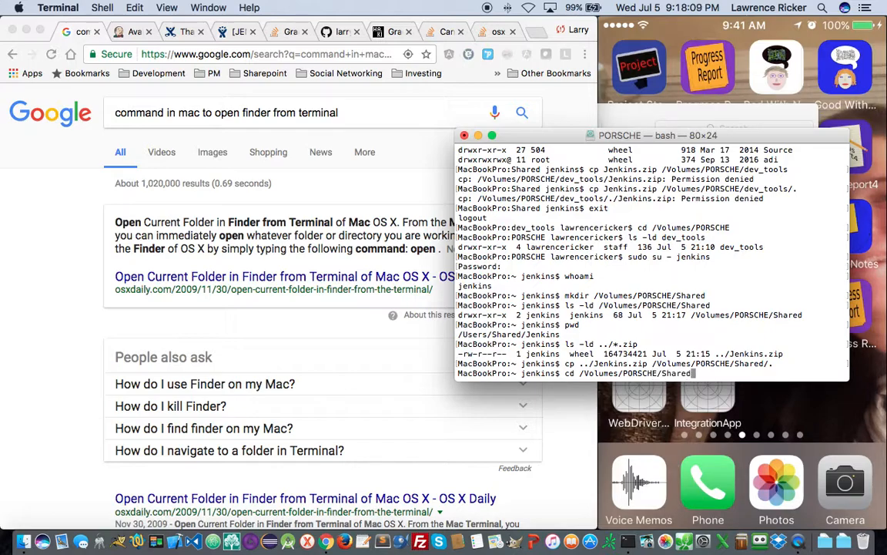
key(Return)
text(ls -l)
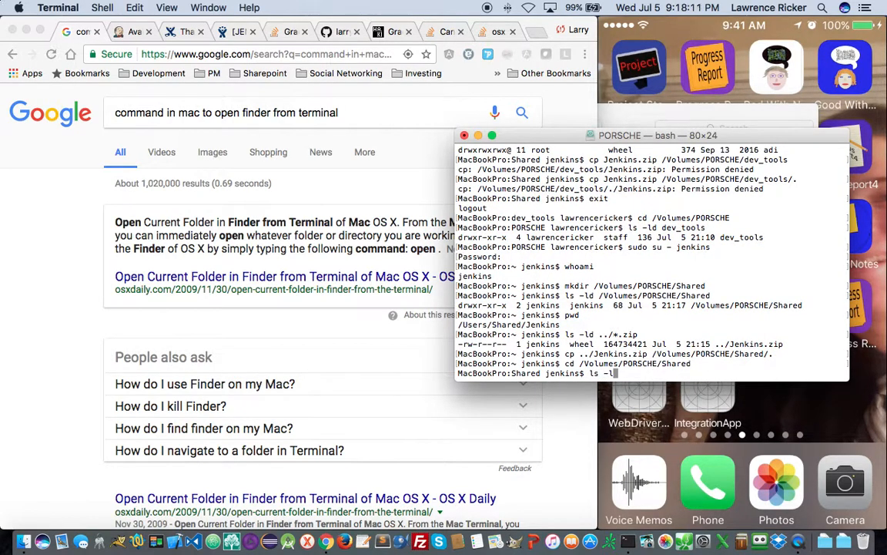
key(Return)
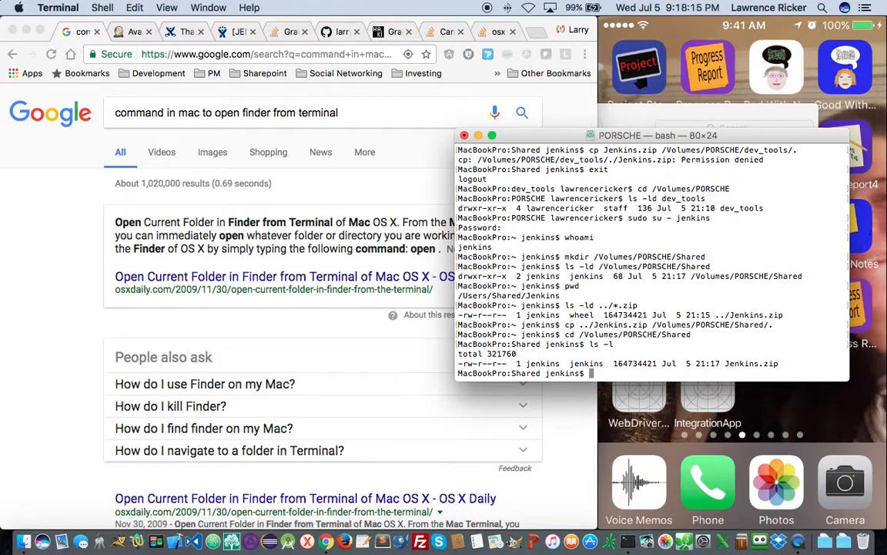
text(unzip Jenkins.zip)
key(Return)
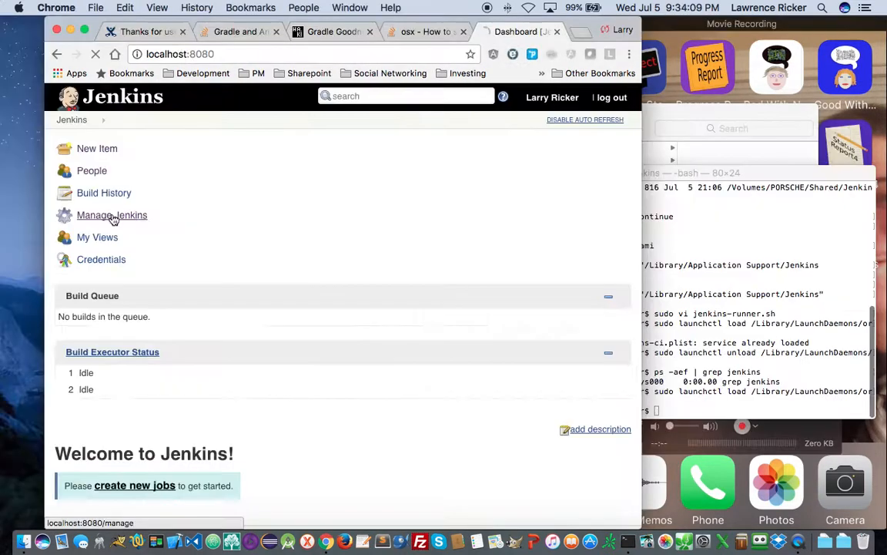
- Open Manage Jenkins > Configure System and scroll through its settings
click(80, 218)
click(157, 471)
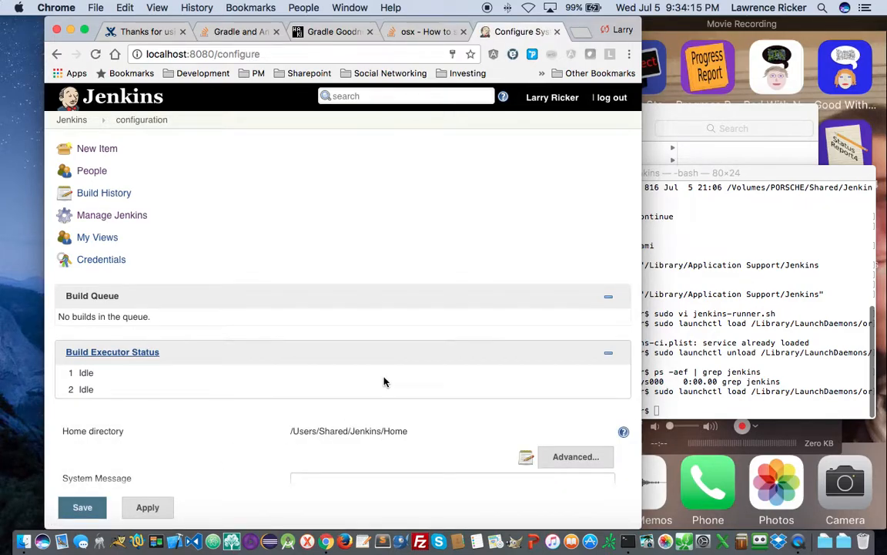
scroll(384, 378, down, 8)
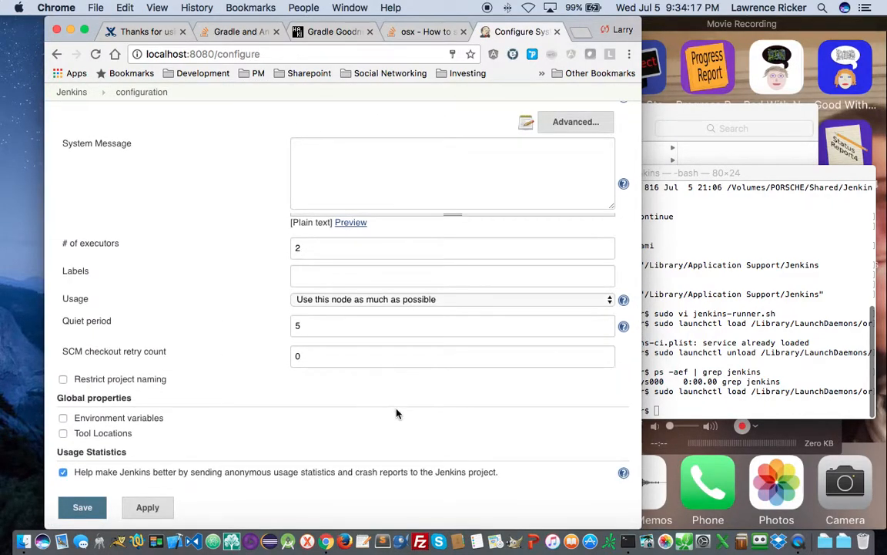
scroll(388, 412, down, 5)
scroll(388, 413, down, 5)
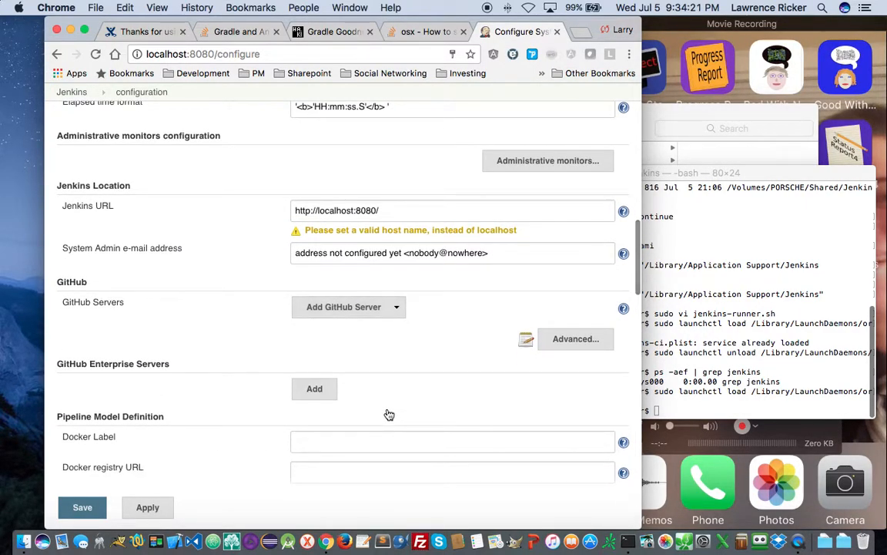
scroll(389, 415, up, 4)
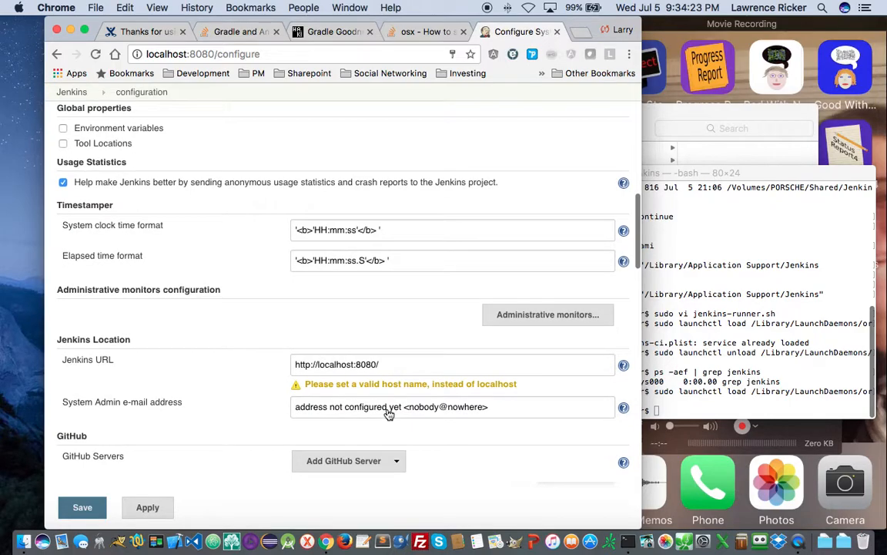
scroll(389, 414, up, 5)
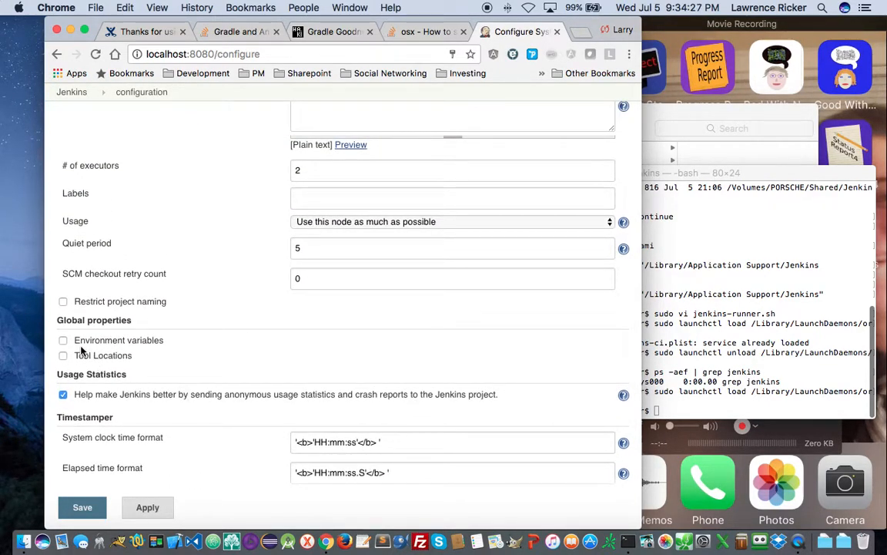
- Enable global environment variables and add one named PATH
click(63, 340)
click(319, 362)
click(380, 369)
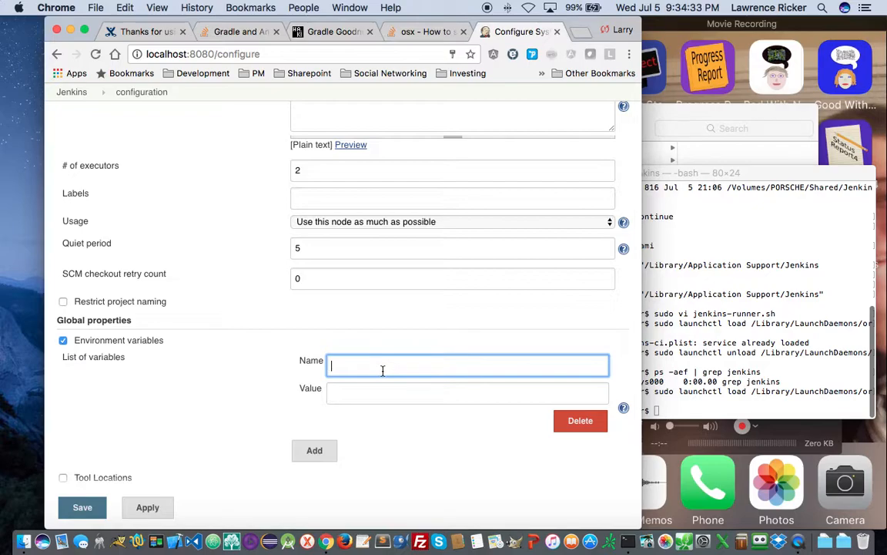
text(PATH)
key(Tab)
- Print the shell's current PATH in Terminal with 'echo $PATH'
click(737, 368)
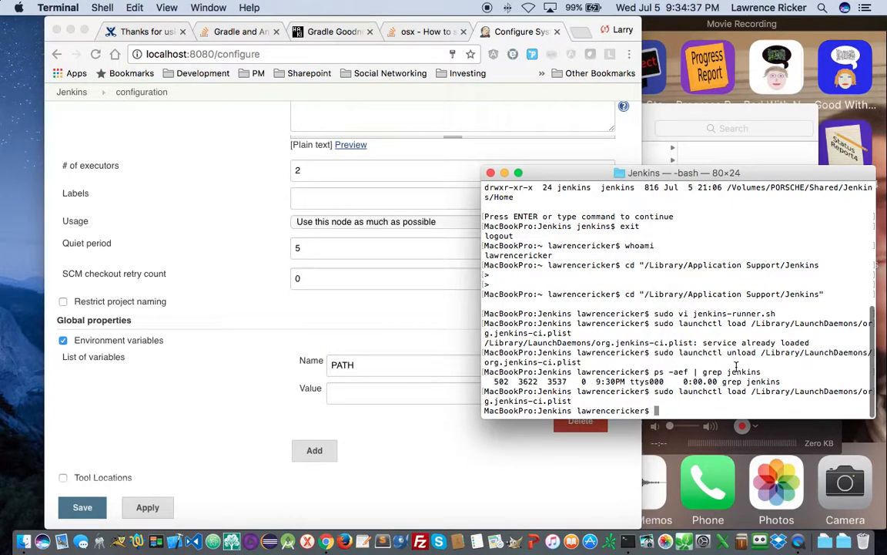
text(echo)
text($PATH)
key(Return)
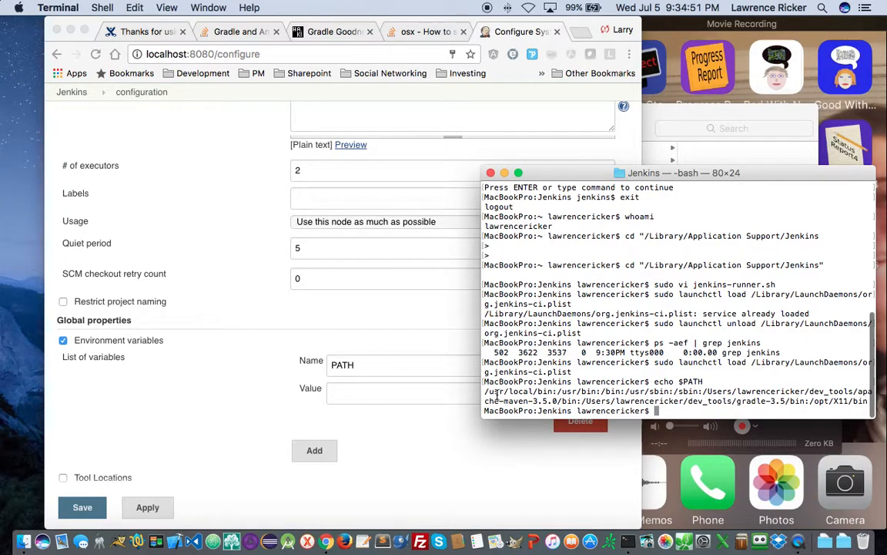
- Copy the printed PATH into the PATH variable's value and add a second variable entry
drag(485, 392, 875, 406)
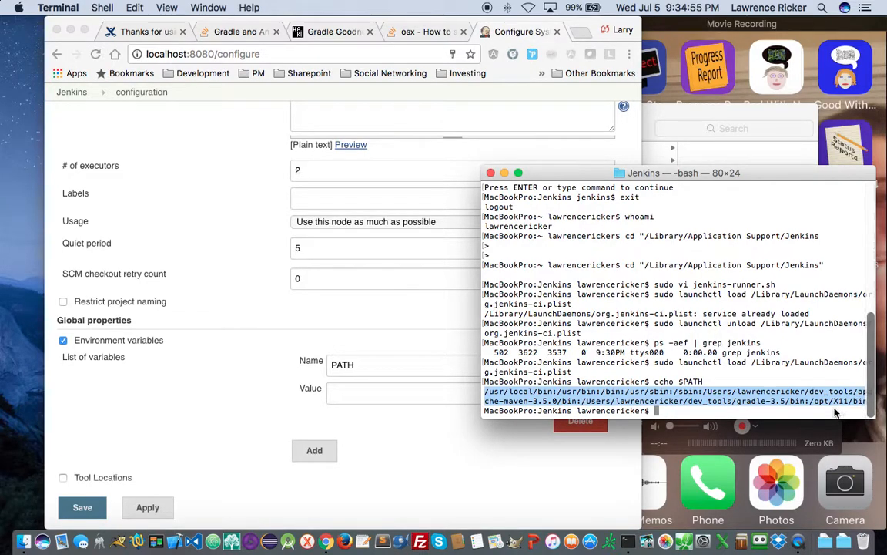
right_click(691, 399)
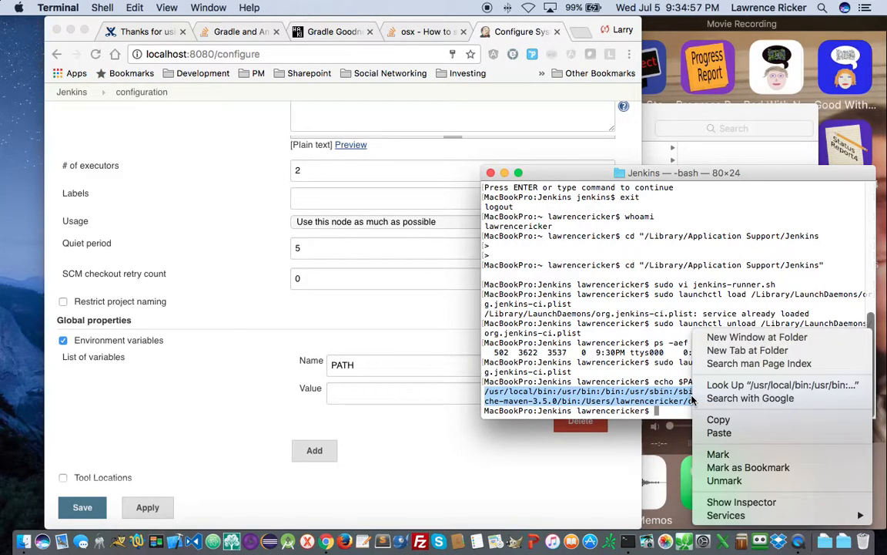
click(716, 420)
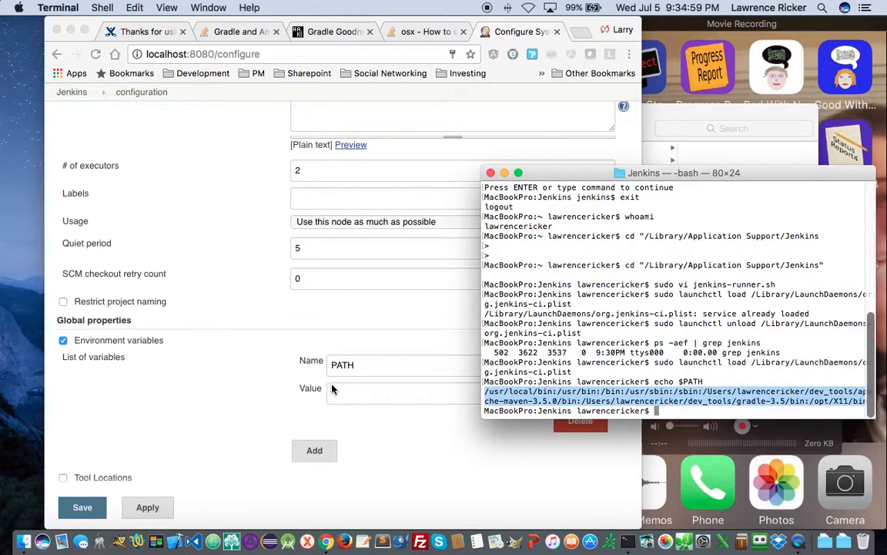
click(331, 388)
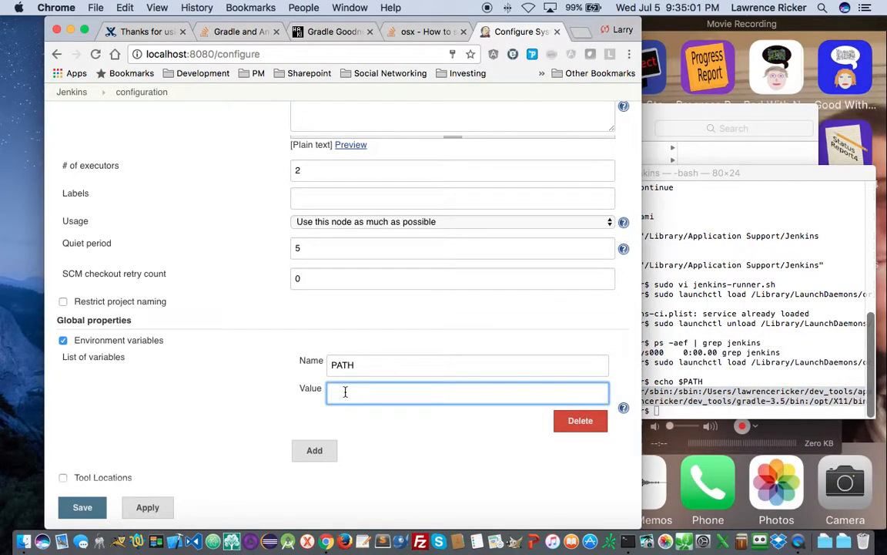
right_click(345, 391)
click(394, 409)
drag(455, 392, 271, 391)
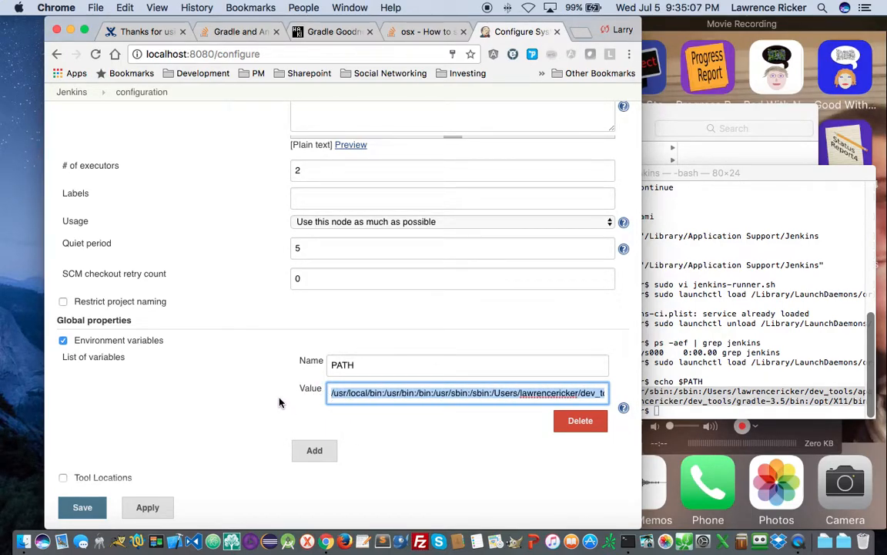
click(318, 455)
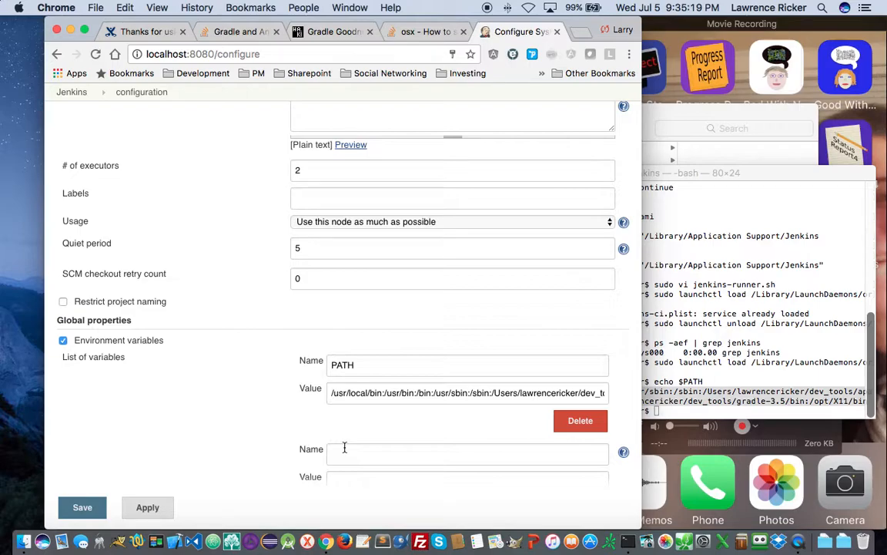
- Name the second variable JENKINS_HOME and check the terminal's current directory with pwd
click(355, 457)
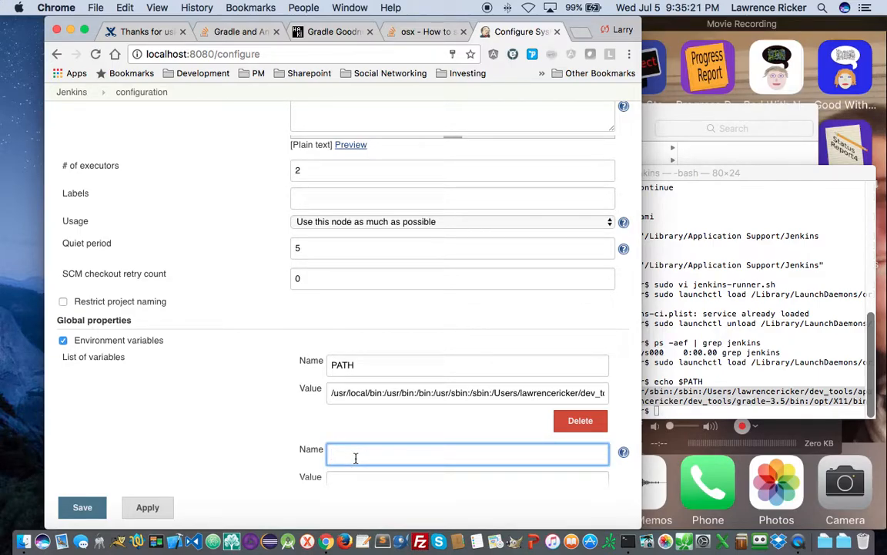
text(JENKINS_)
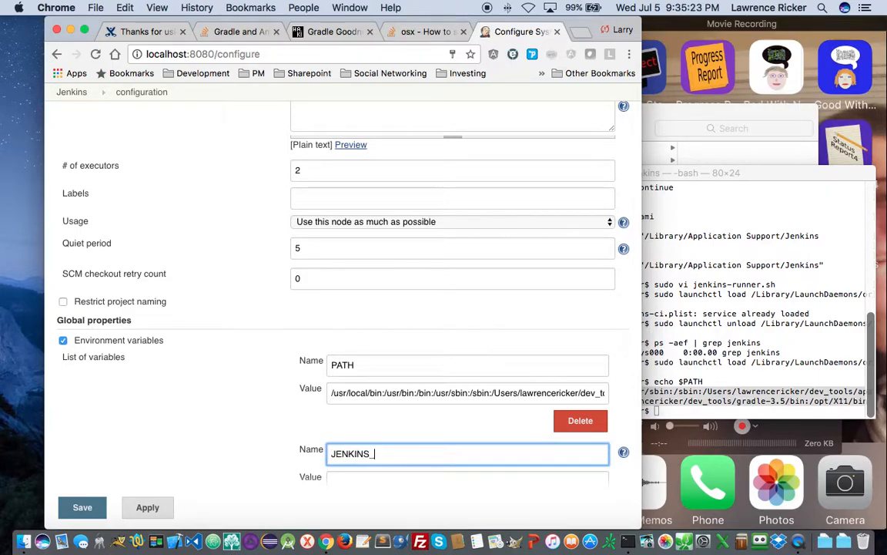
text(HOME)
key(Tab)
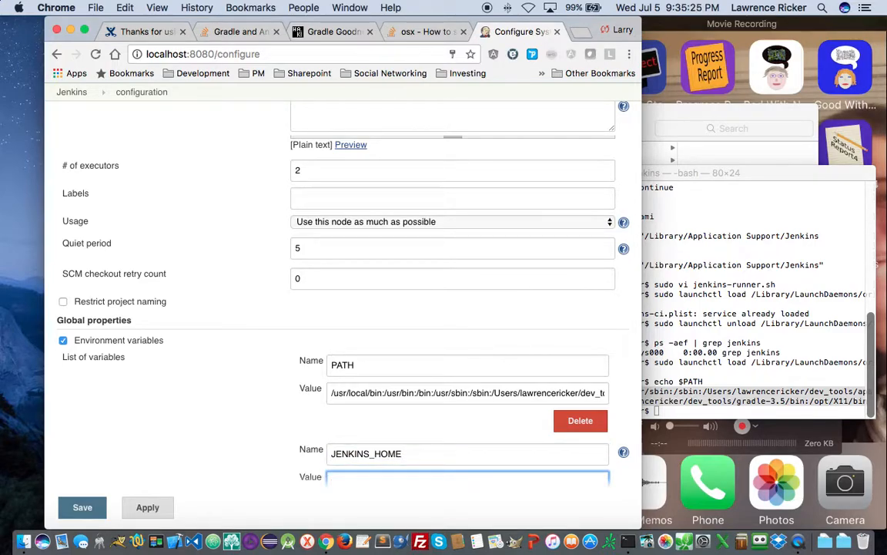
click(695, 352)
text(pwd)
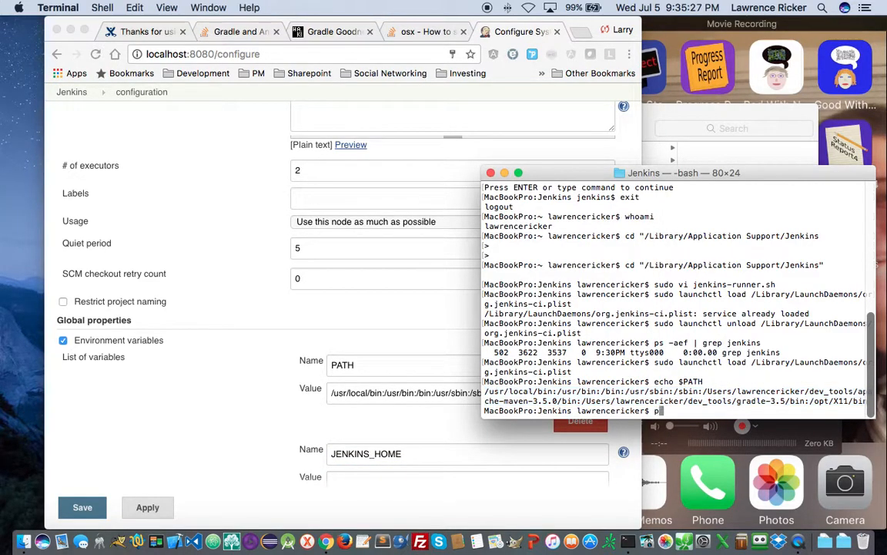
key(Return)
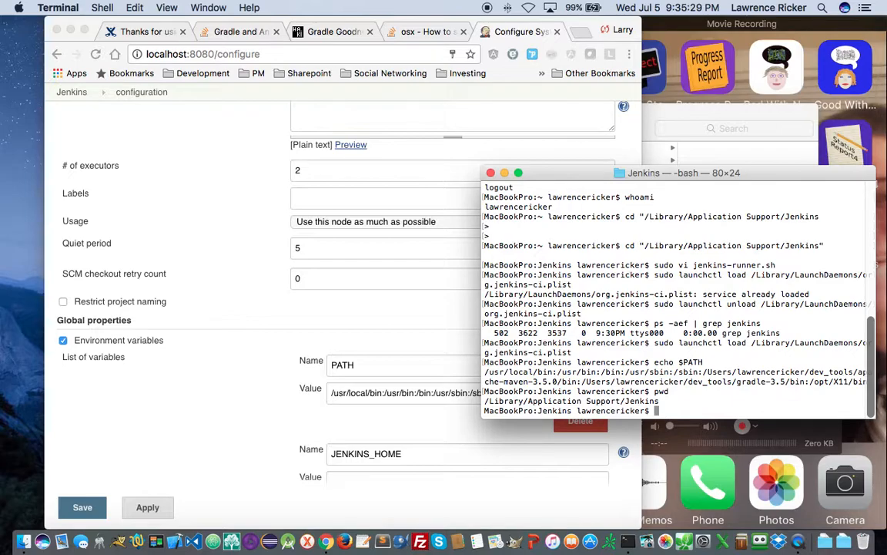
text(cd)
text( /Library)
key(BackSpace)
key(BackSpace)
key(BackSpace)
key(BackSpace)
key(BackSpace)
key(BackSpace)
key(BackSpace)
key(BackSpace)
key(BackSpace)
key(BackSpace)
key(BackSpace)
- Set JENKINS_HOME's value to /Volumes/PORSCHE/Shared/Jenkins/Home and save the configuration
click(341, 476)
text(/Volumes/)
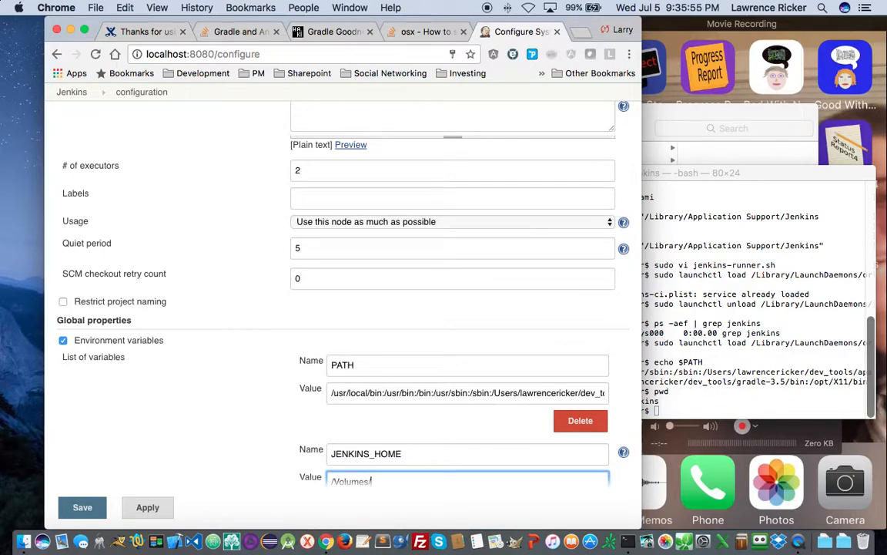
text(PORSCHE/Shared/Jenkins/Home/)
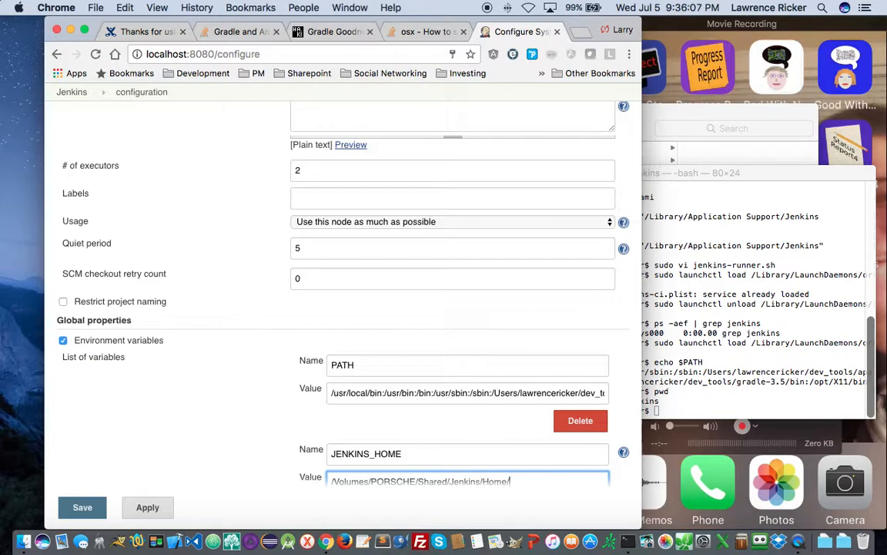
scroll(262, 404, down, 3)
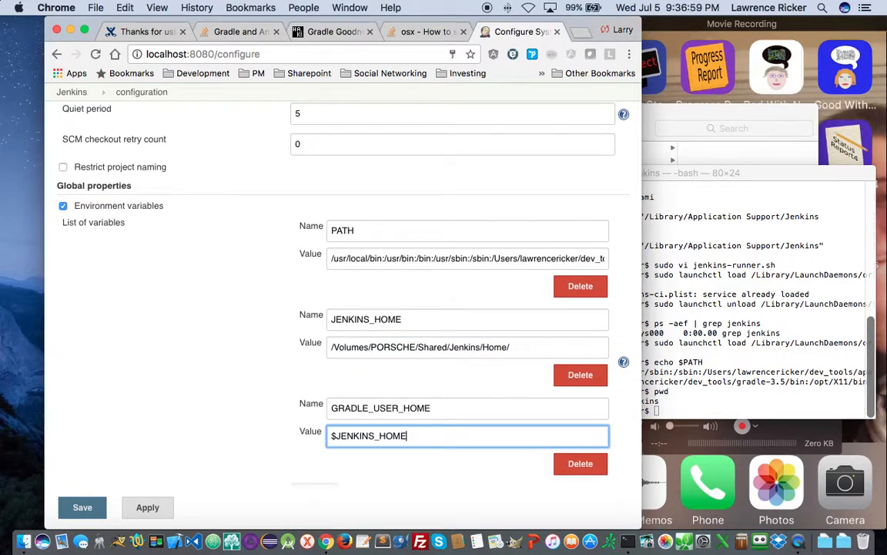
click(82, 508)
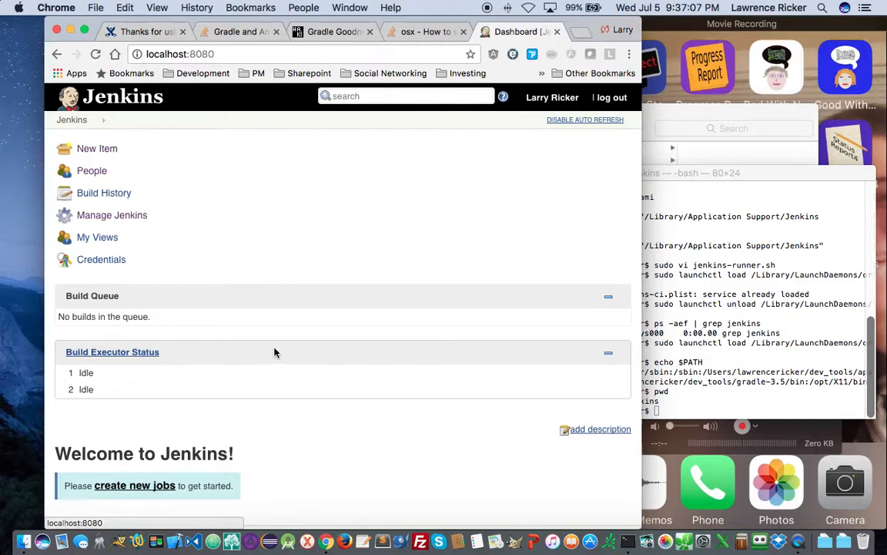
- Create a new Freestyle project item named ProjectOrganizerAppium
scroll(283, 362, down, 1)
scroll(270, 350, up, 1)
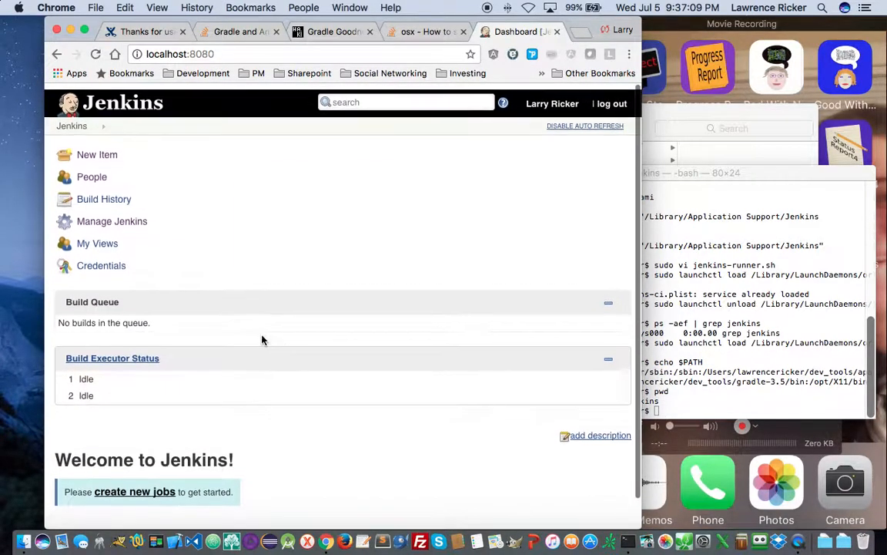
click(88, 150)
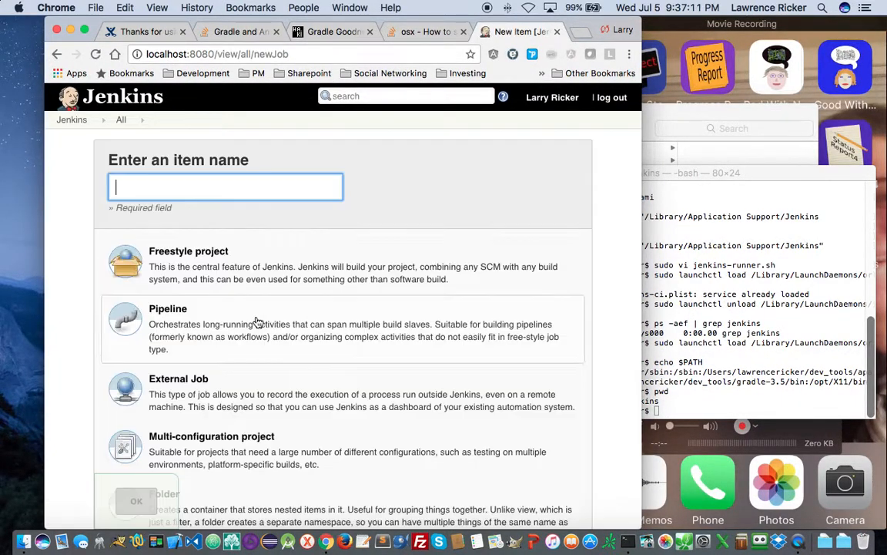
click(174, 269)
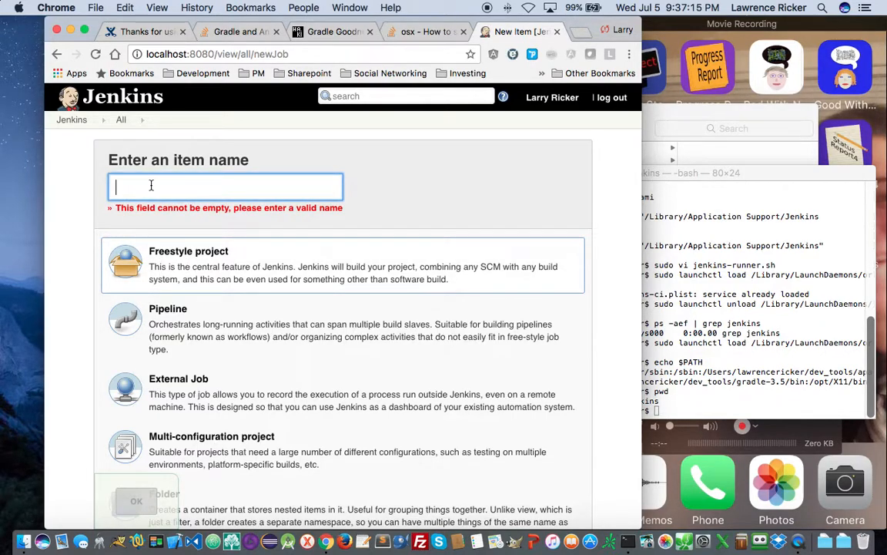
text(Pr)
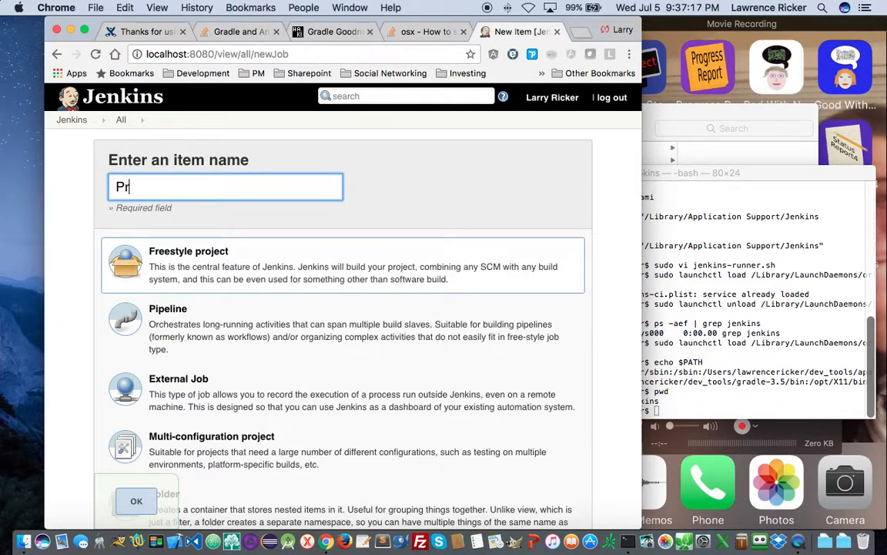
text(ojectOrganiz)
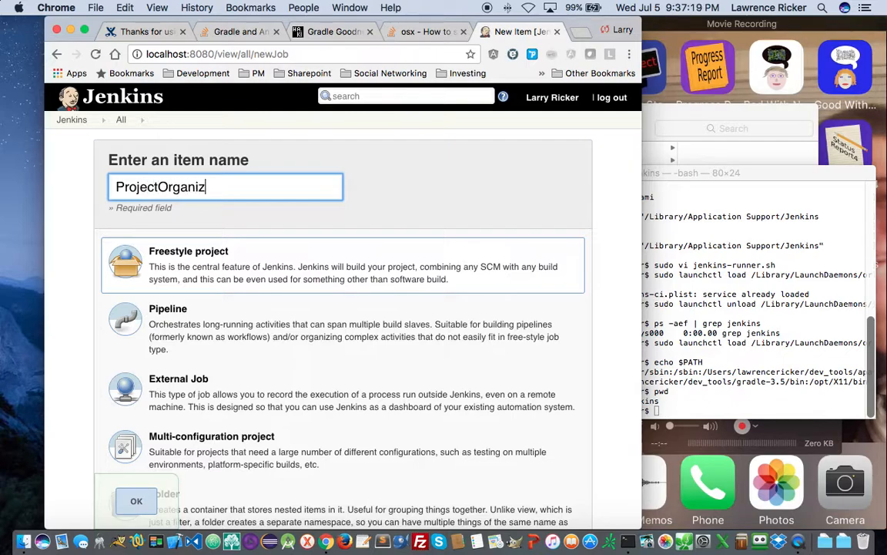
text(erAppium)
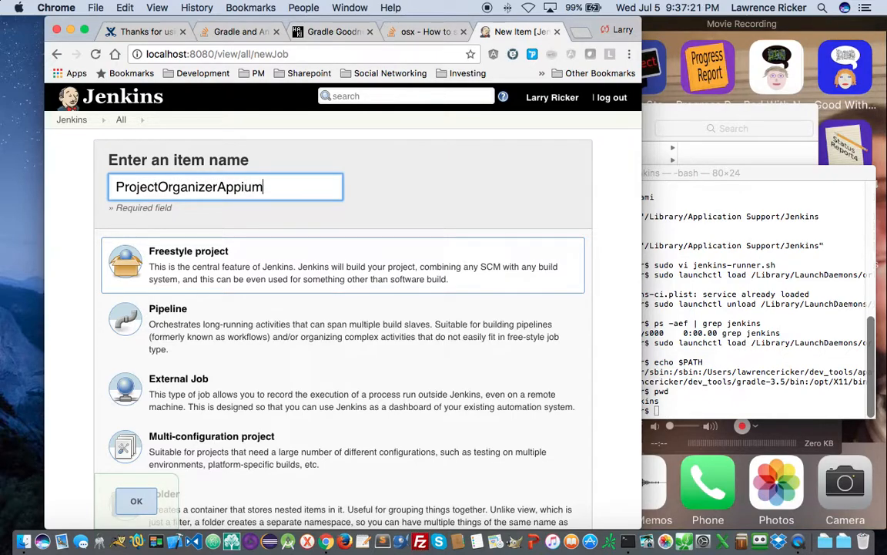
scroll(211, 257, down, 5)
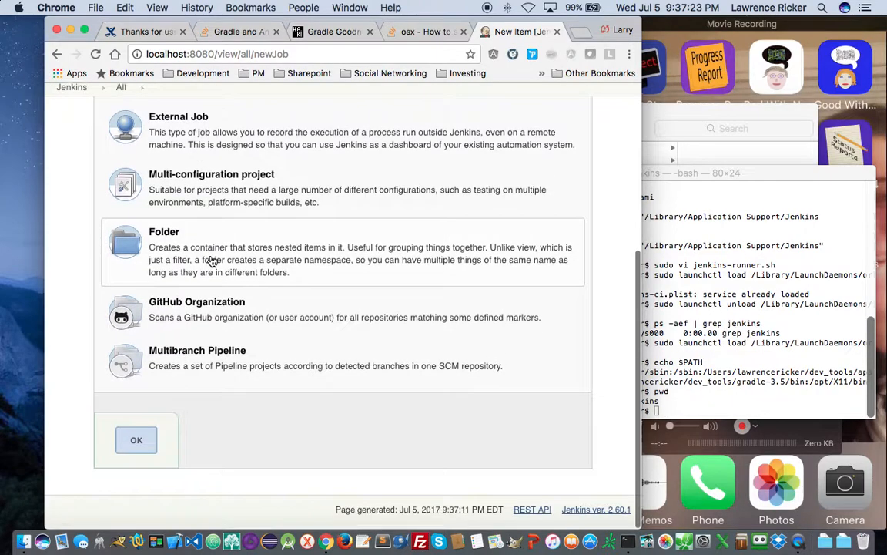
click(138, 445)
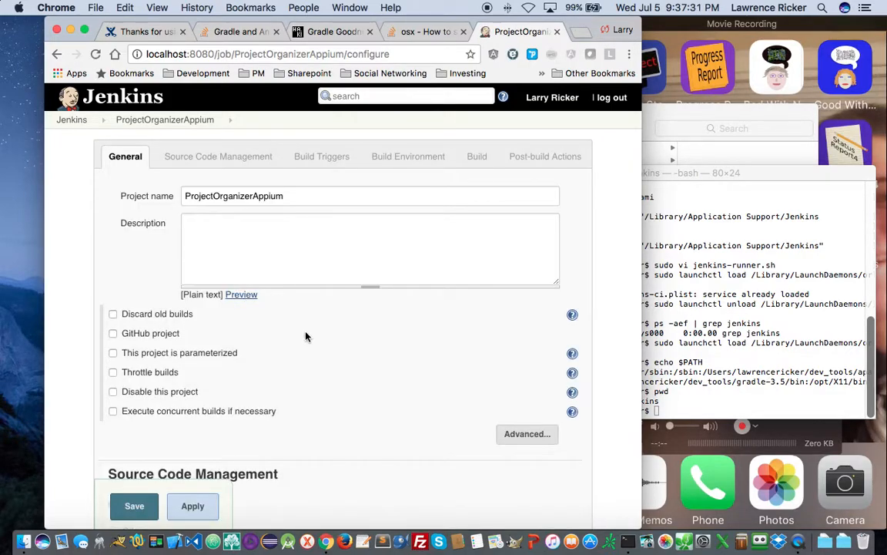
- Choose Git under Source Code Management, which shows an empty Repository URL and branch */master
scroll(326, 343, down, 5)
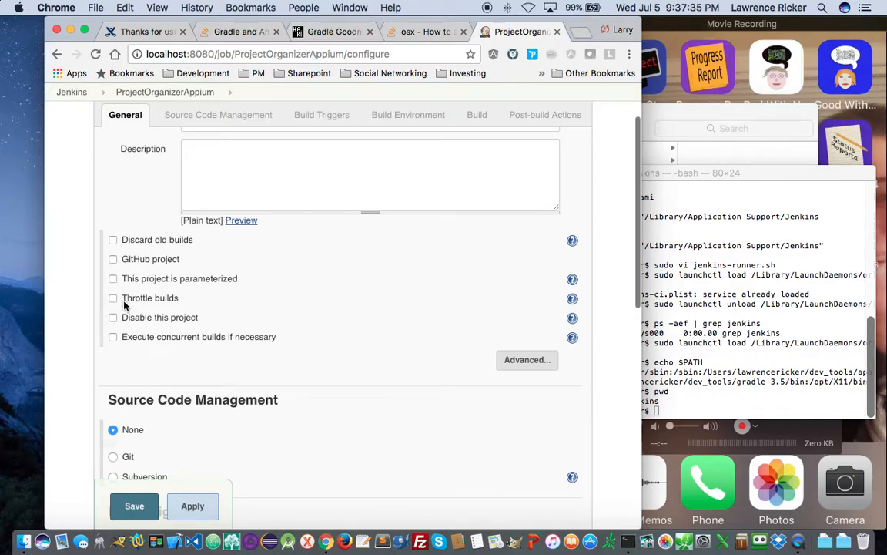
scroll(123, 309, down, 5)
scroll(123, 309, down, 1)
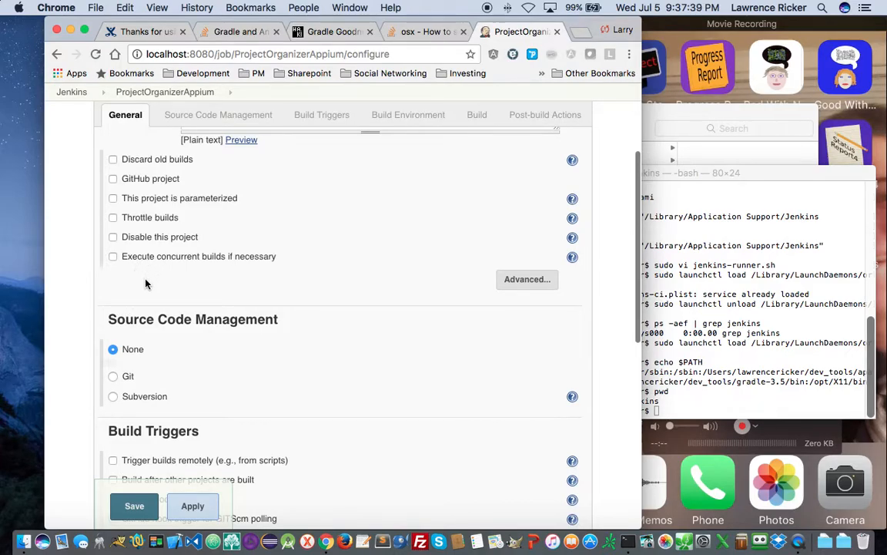
scroll(140, 285, down, 4)
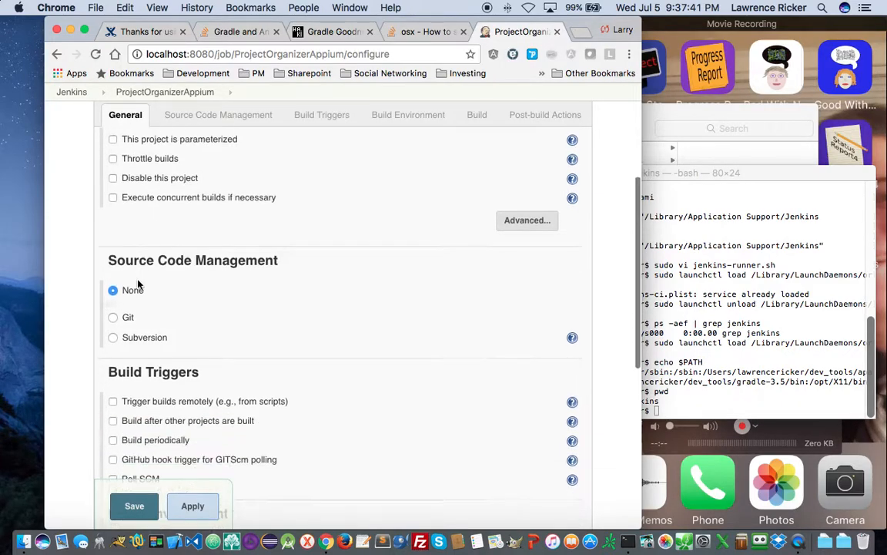
scroll(139, 285, down, 3)
click(113, 266)
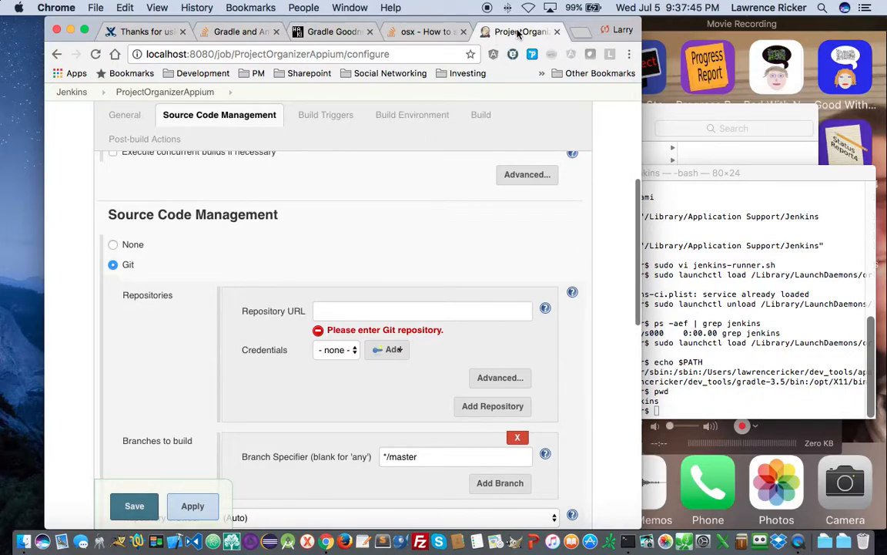
- In a new browser tab, go to the GitHub profile and open the ProjectOrganizerAppium repository
click(580, 31)
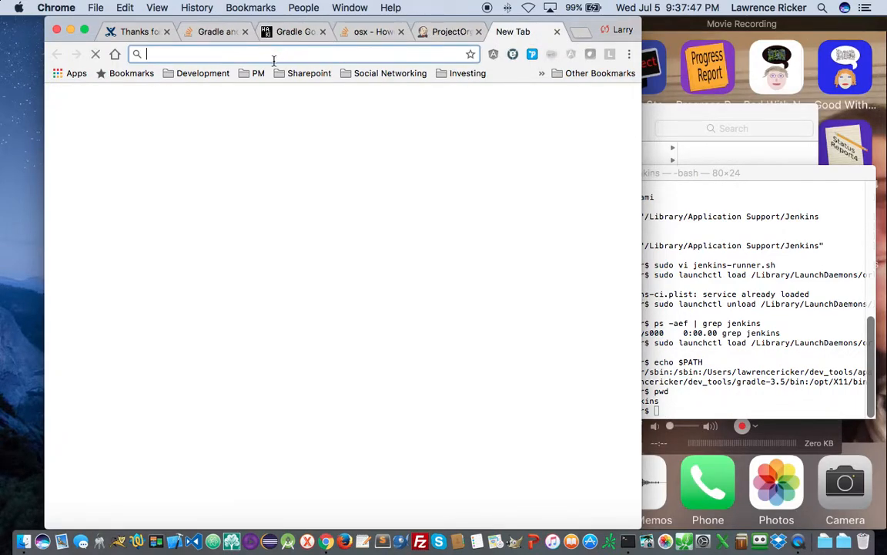
text(gig)
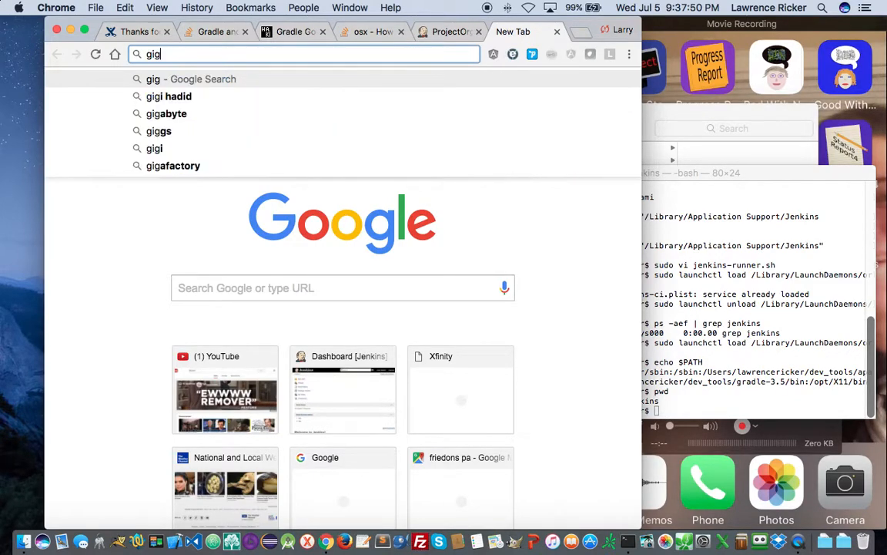
key(BackSpace)
text(thub.com/)
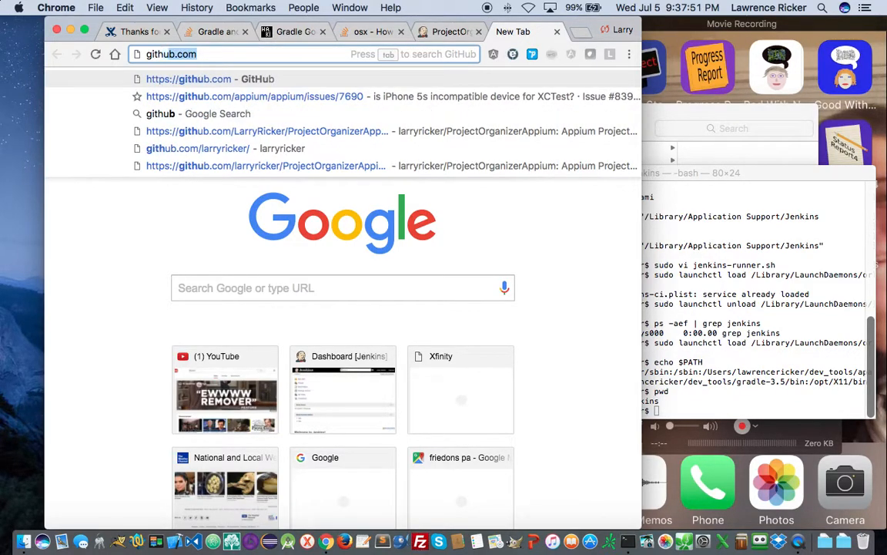
text(larryricker)
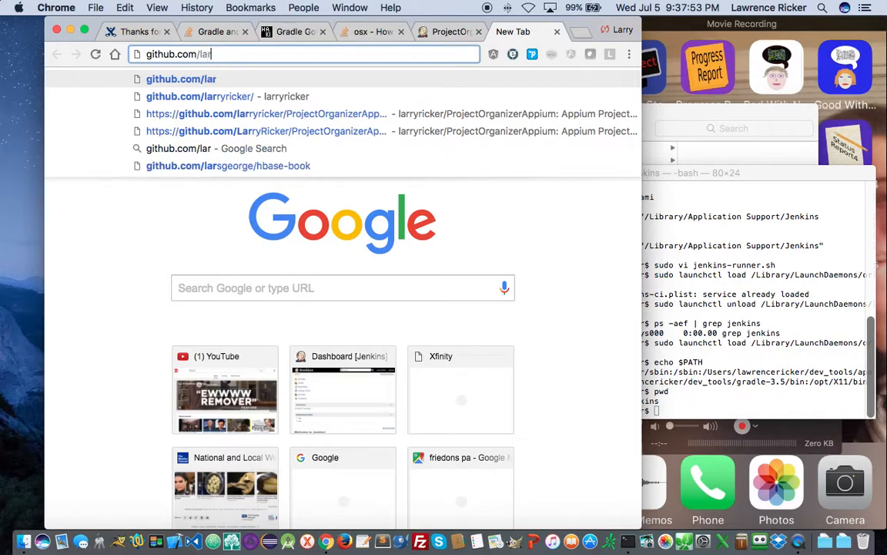
key(Return)
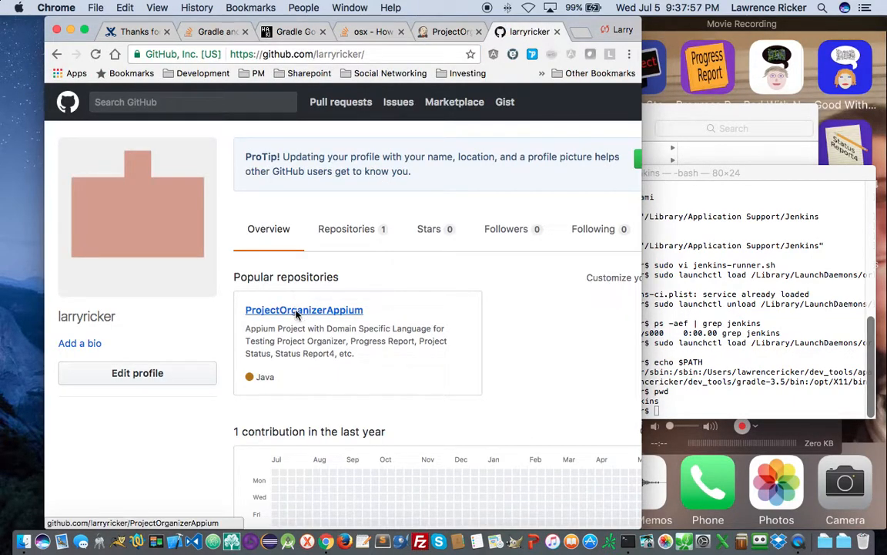
click(312, 310)
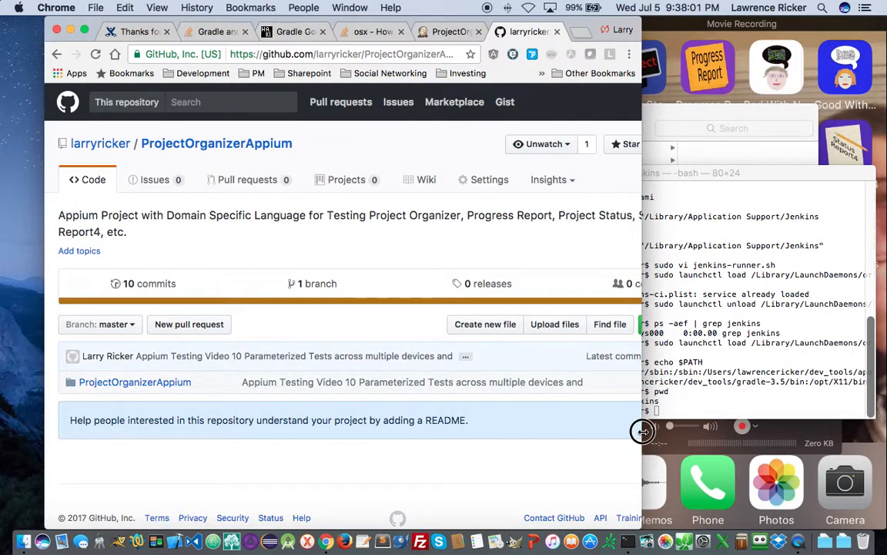
- Copy the repository's HTTPS clone URL and go back to the Jenkins job configuration
drag(641, 432, 683, 427)
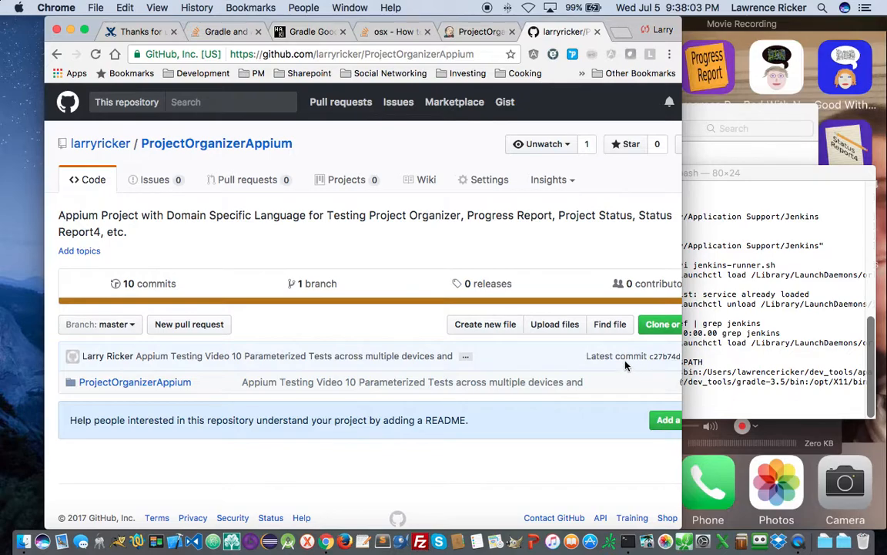
scroll(618, 355, right, 2)
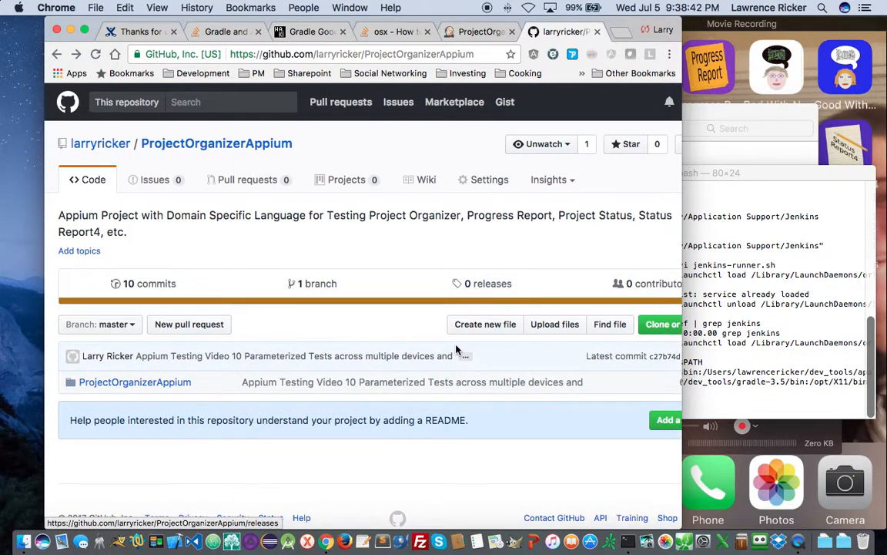
scroll(589, 354, right, 2)
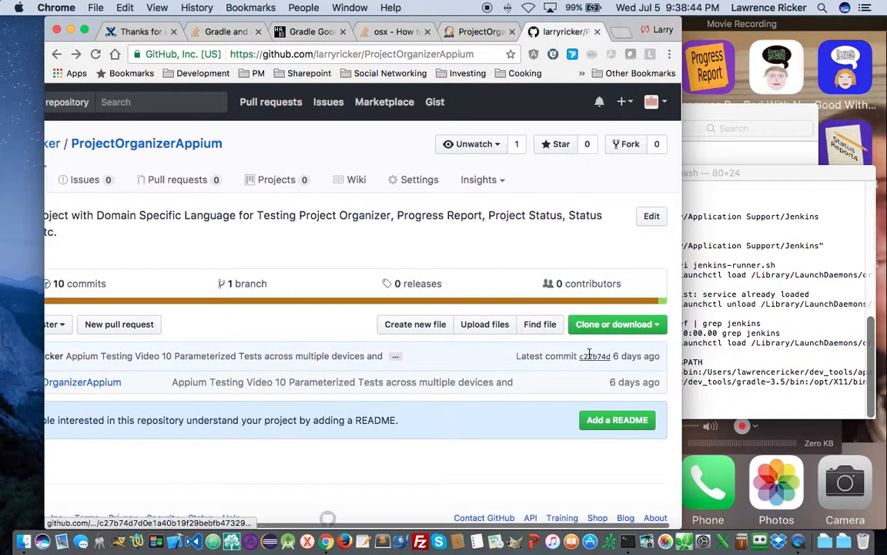
click(606, 325)
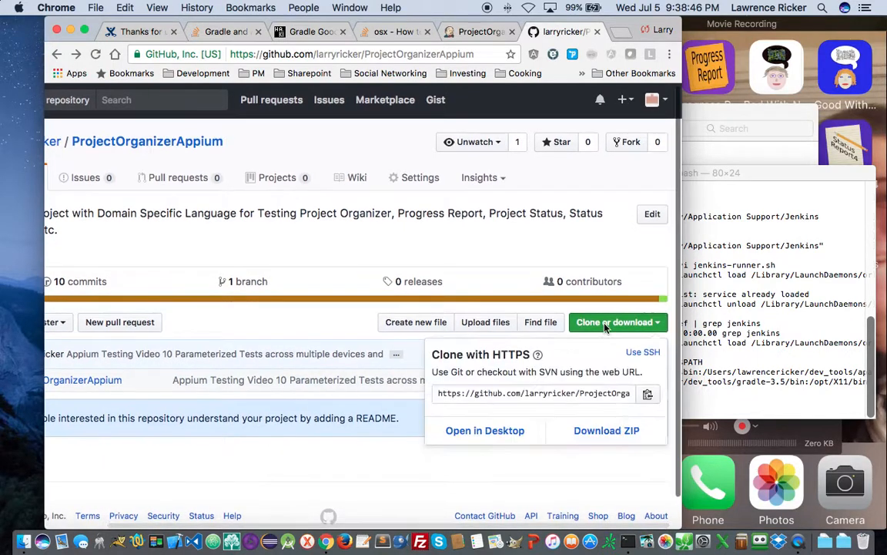
click(648, 394)
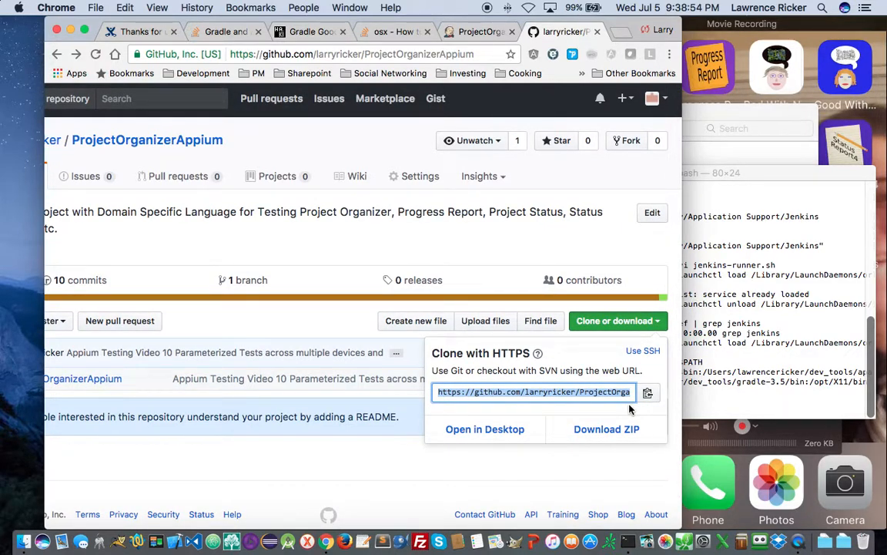
click(549, 392)
drag(511, 392, 721, 397)
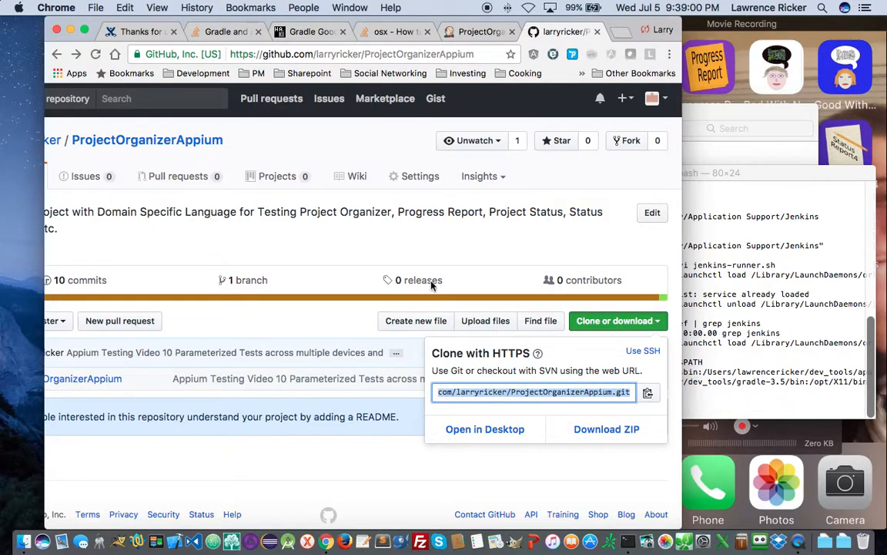
click(471, 31)
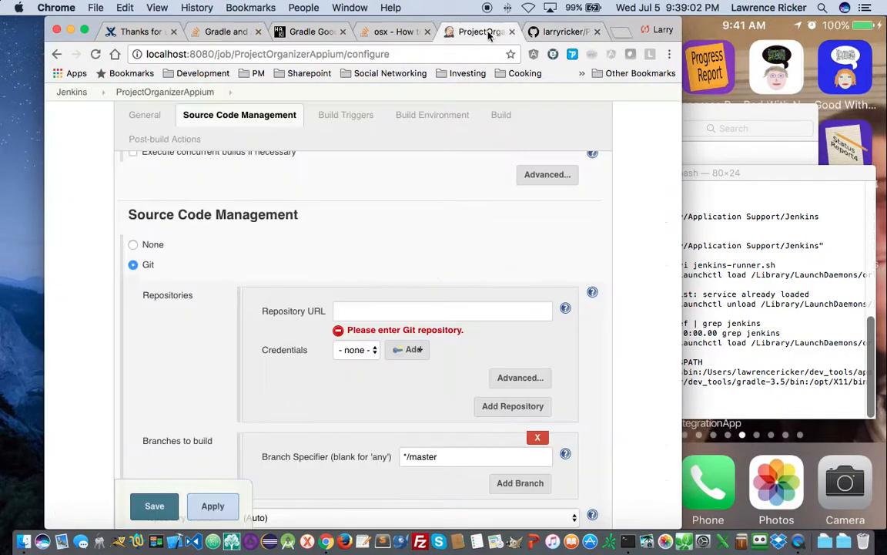
- Paste the ProjectOrganizerAppium.git clone URL into Repository URL, leaving credentials as none
click(384, 312)
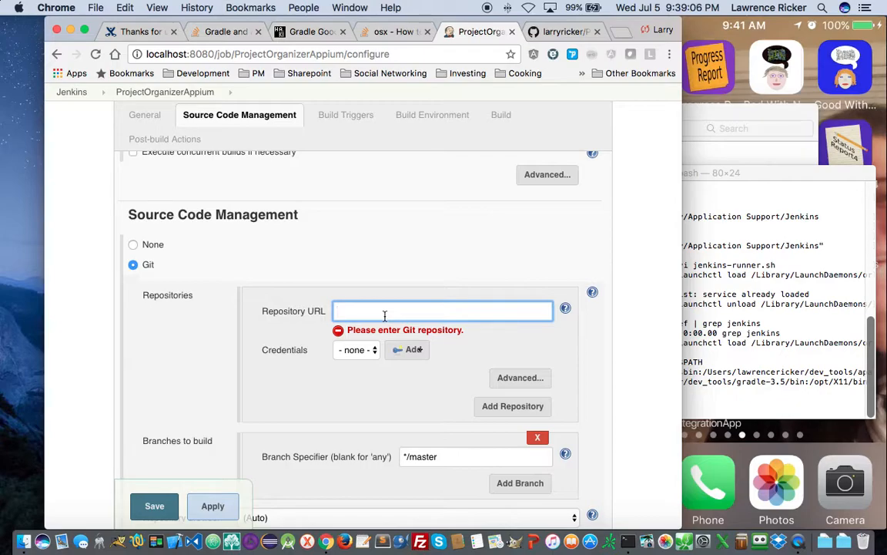
key(super+v)
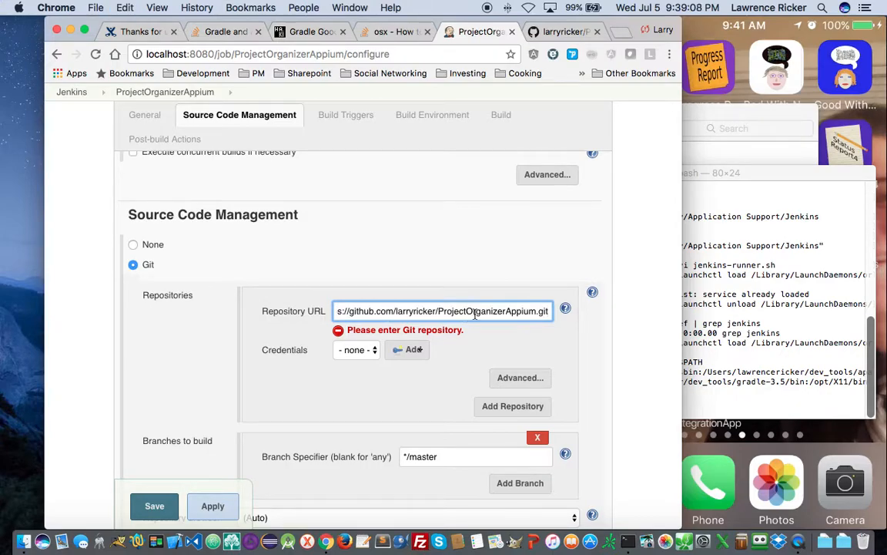
click(355, 350)
click(353, 350)
scroll(462, 339, down, 5)
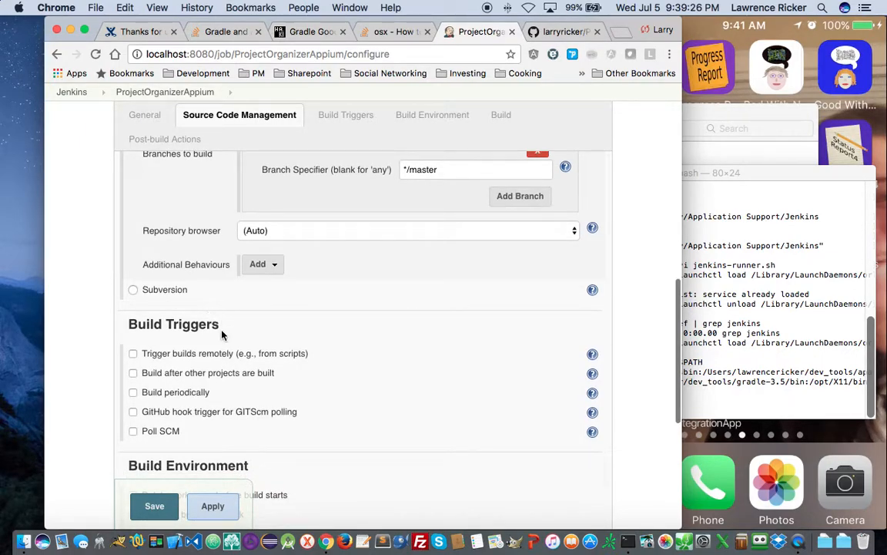
scroll(214, 335, down, 2)
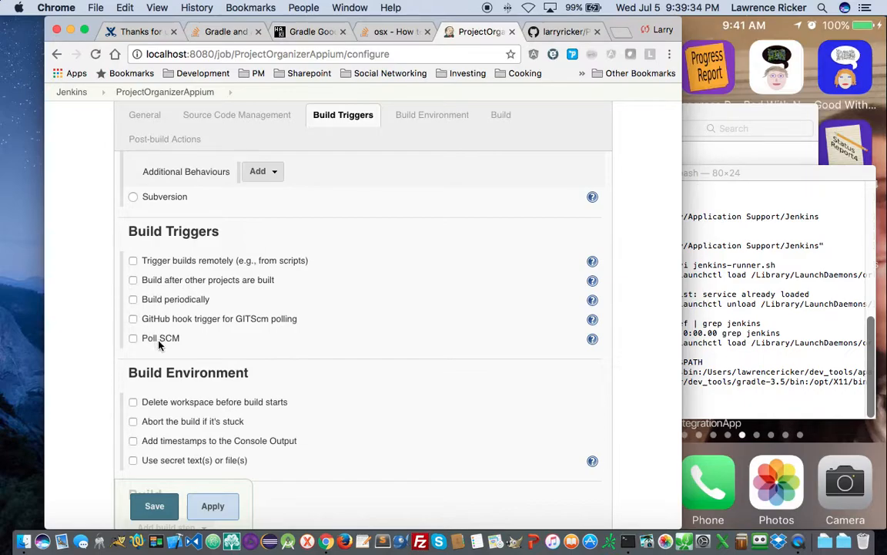
- Enable Build periodically, show the cron syntax help, and type 1 into the Schedule box
click(133, 300)
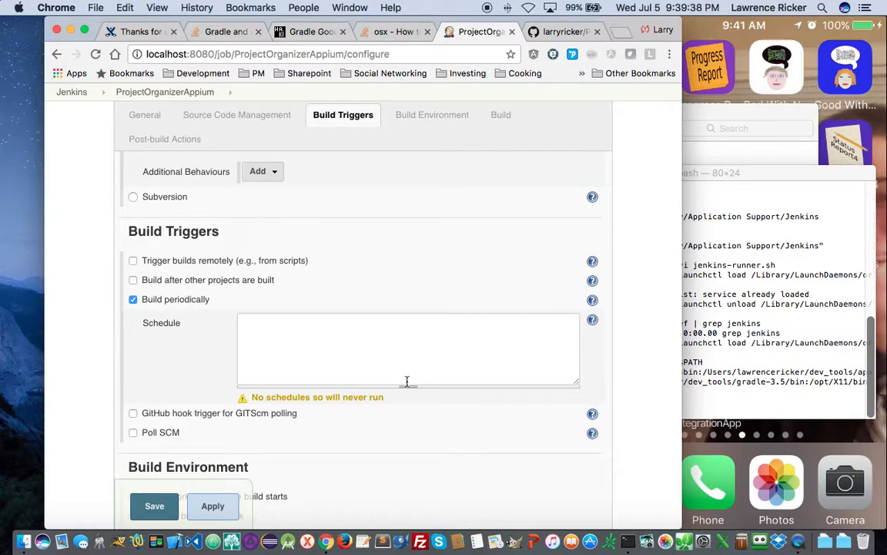
click(592, 322)
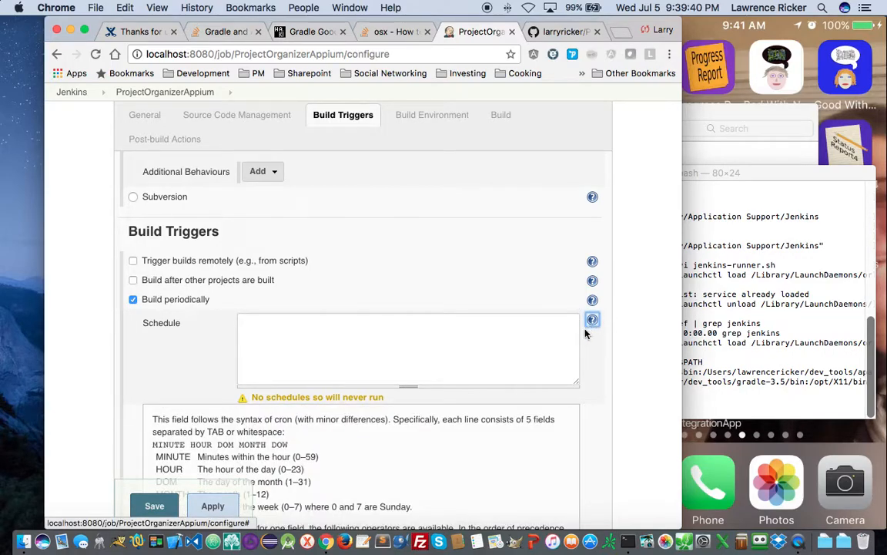
scroll(306, 487, down, 1)
scroll(306, 487, down, 1)
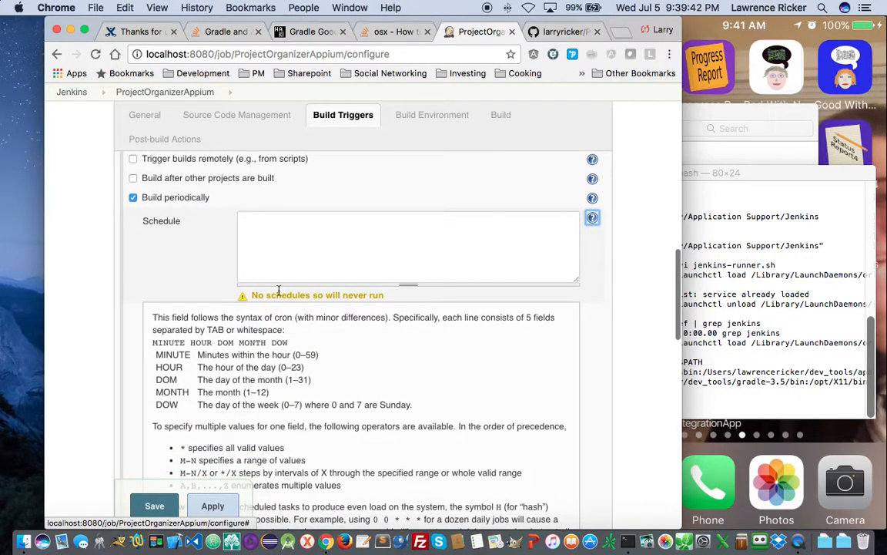
click(279, 265)
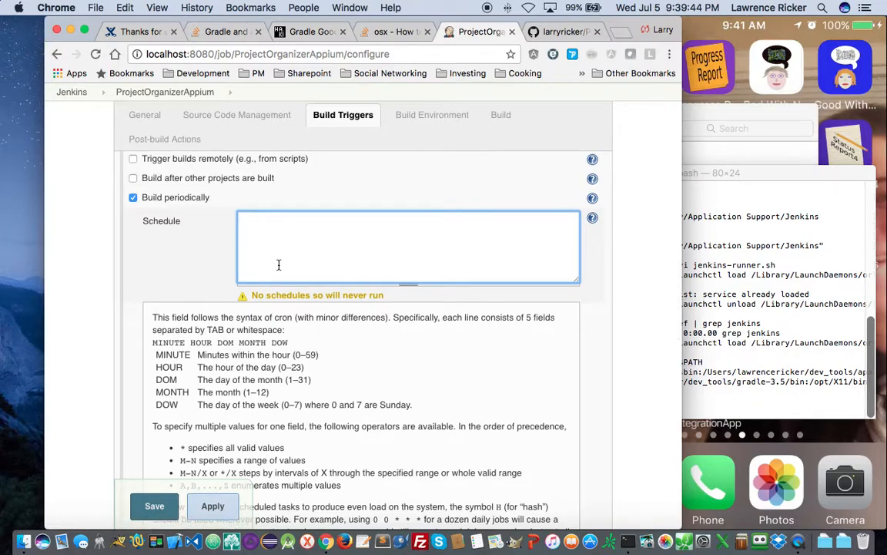
text(1)
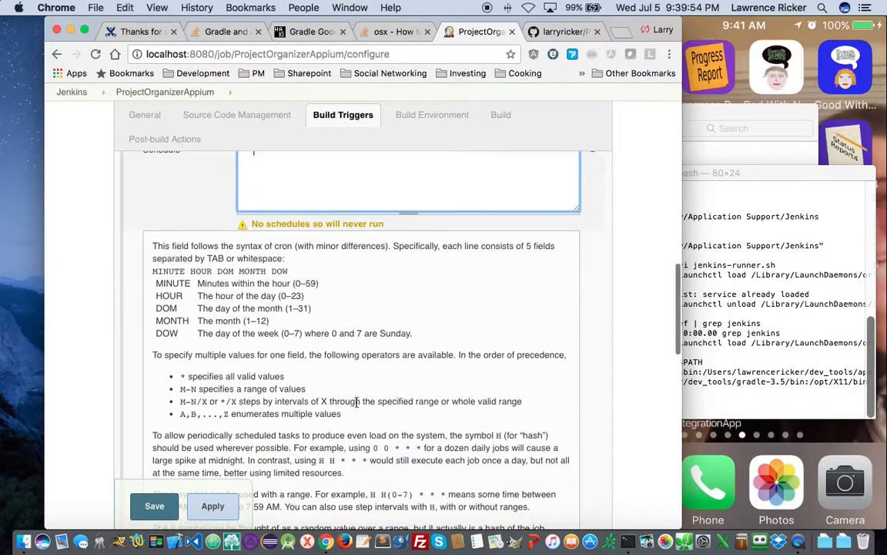
scroll(356, 402, down, 3)
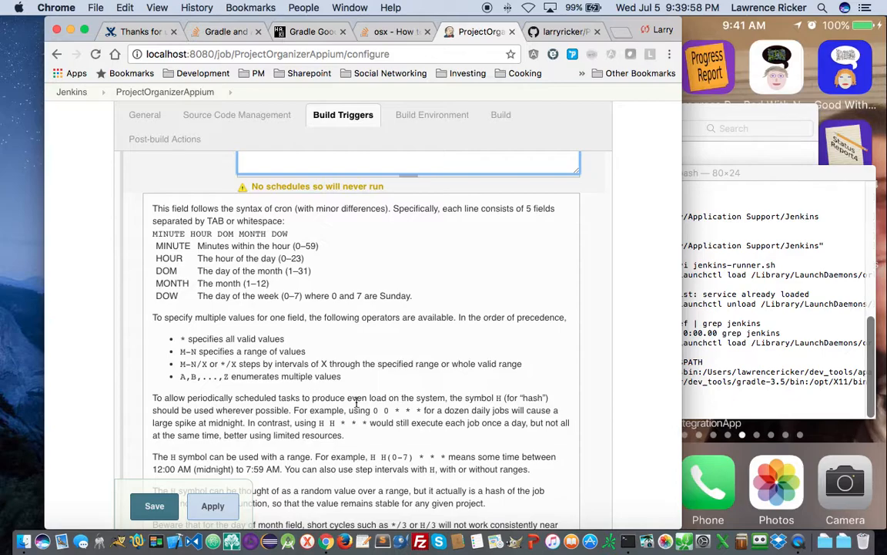
scroll(356, 401, down, 3)
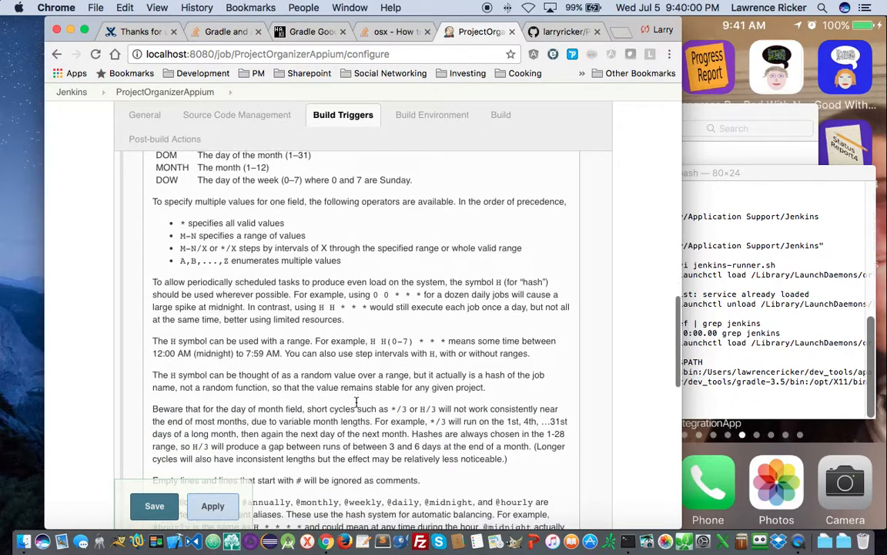
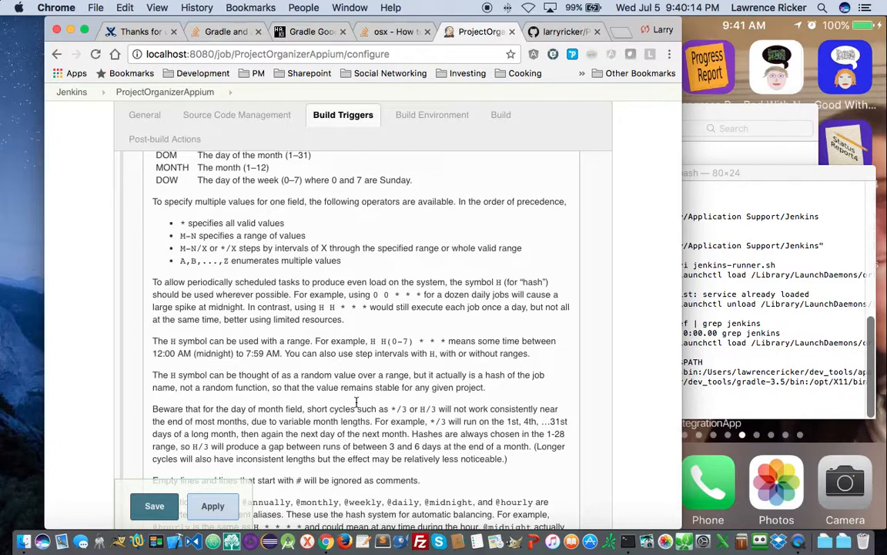
- Replace the Build periodically schedule with 'H 7 * * *' for a daily run around 7 AM
scroll(357, 400, up, 10)
drag(288, 310, 229, 308)
text(H)
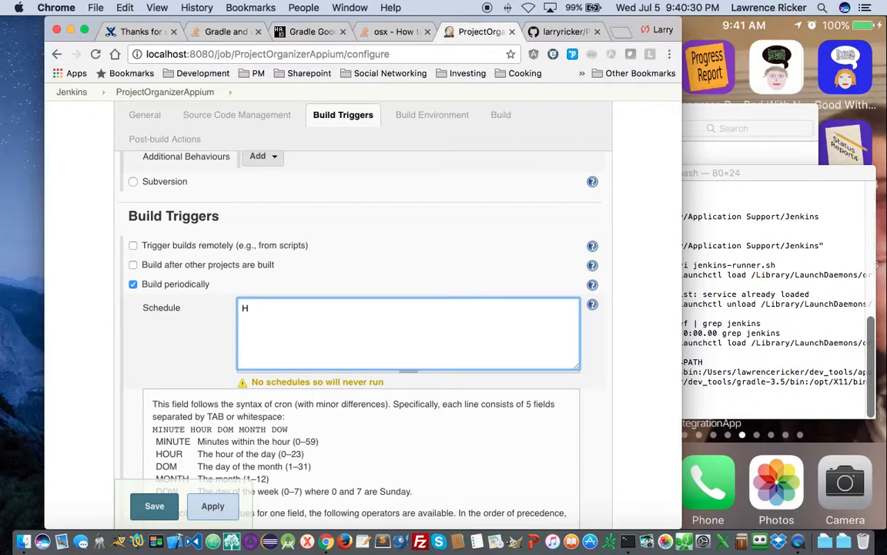
text(7 * * *)
scroll(424, 385, down, 1)
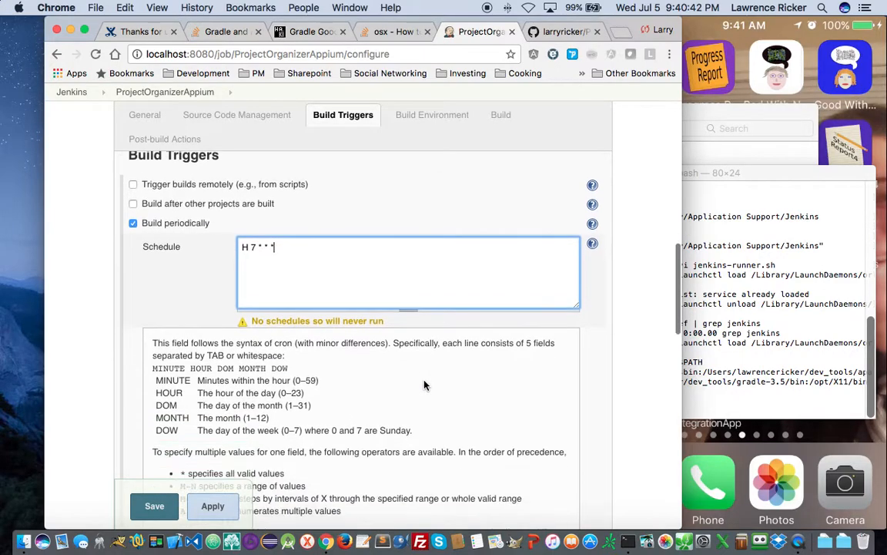
scroll(423, 385, down, 10)
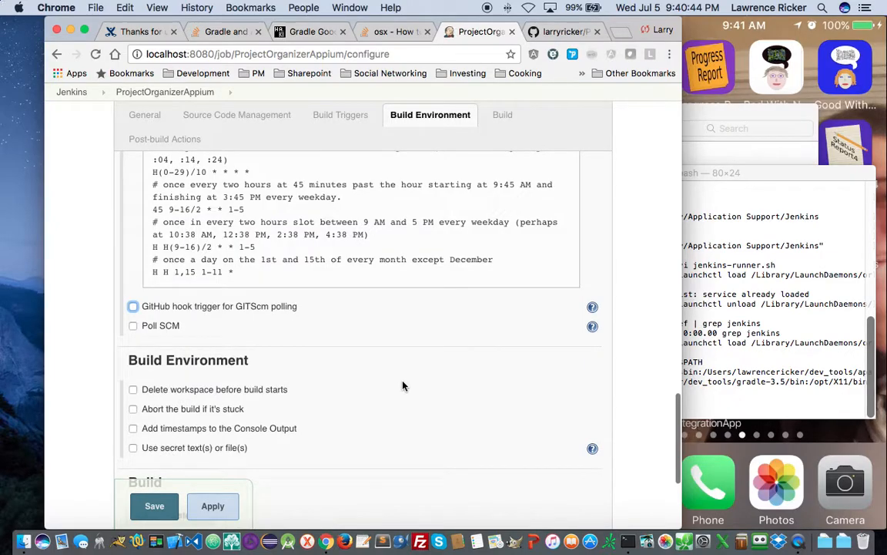
scroll(402, 384, down, 2)
scroll(402, 385, up, 8)
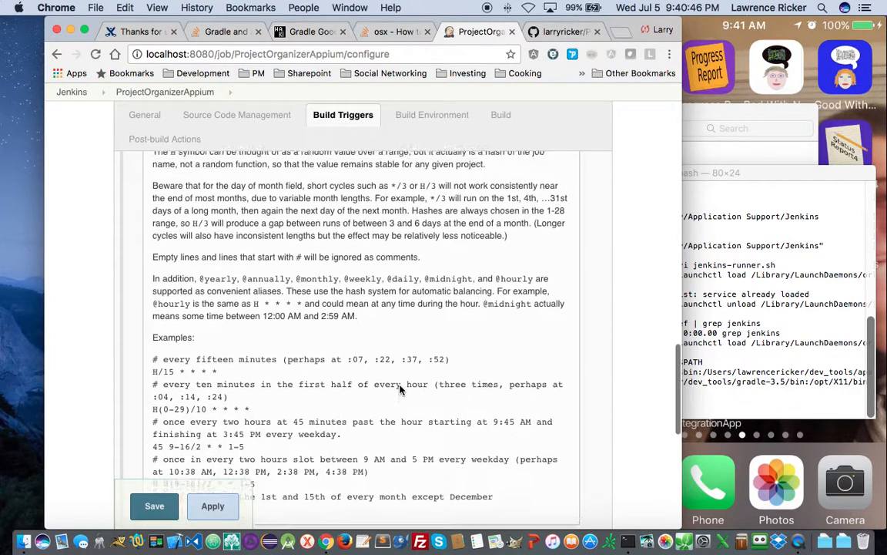
scroll(400, 390, up, 8)
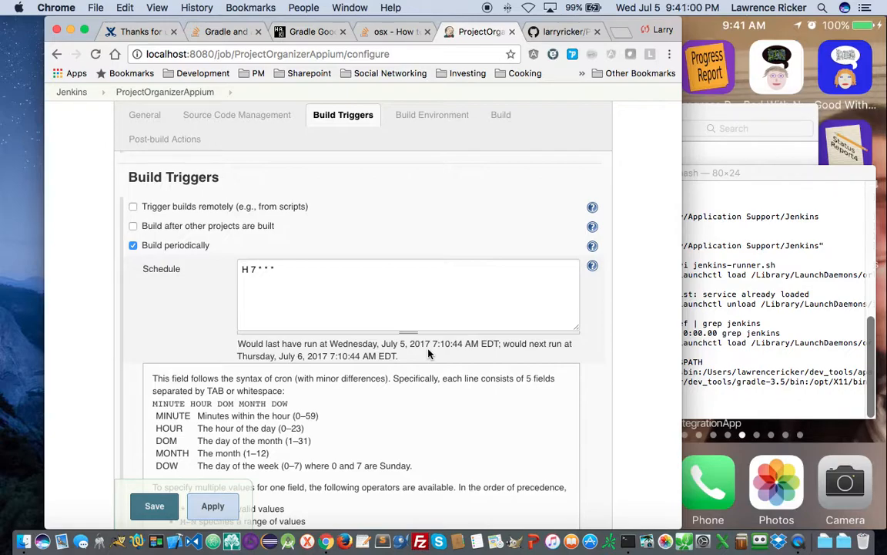
scroll(416, 354, down, 10)
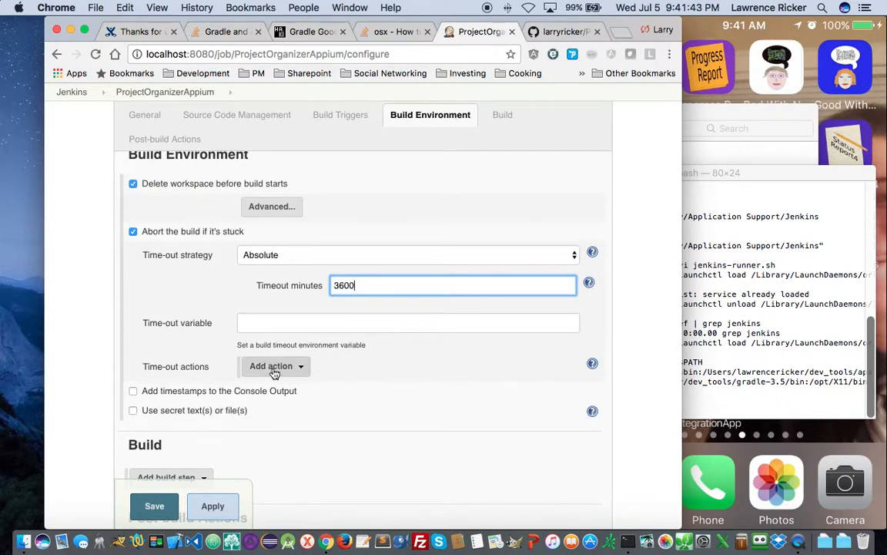
- Add an 'Abort the build' action to the stuck-build time-out
click(273, 367)
click(286, 386)
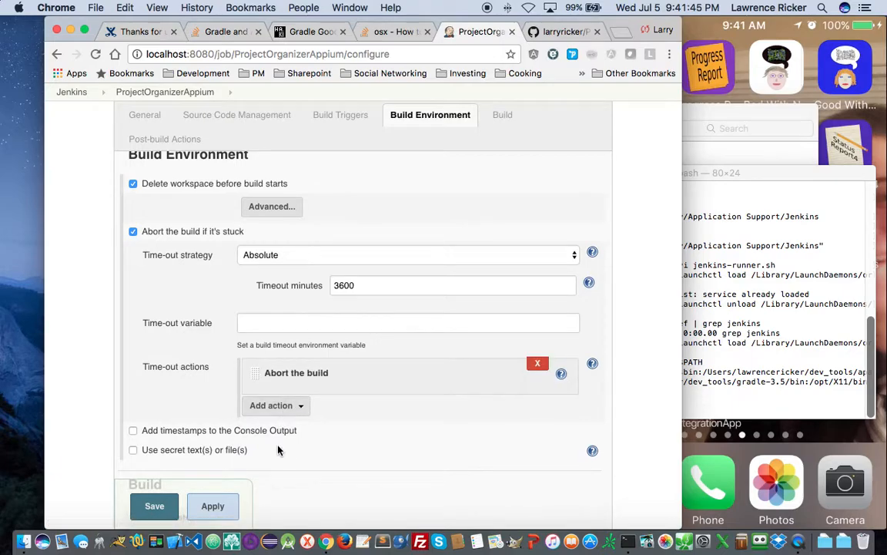
scroll(301, 455, down, 5)
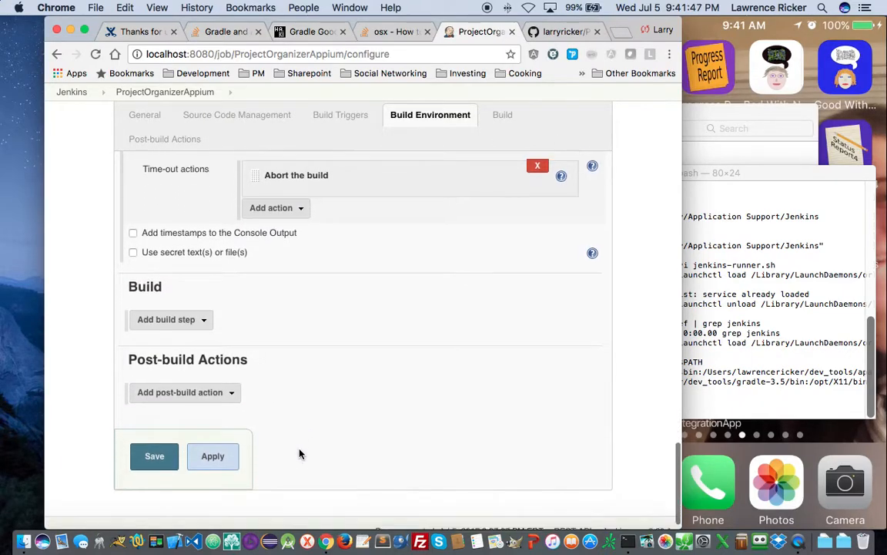
click(192, 303)
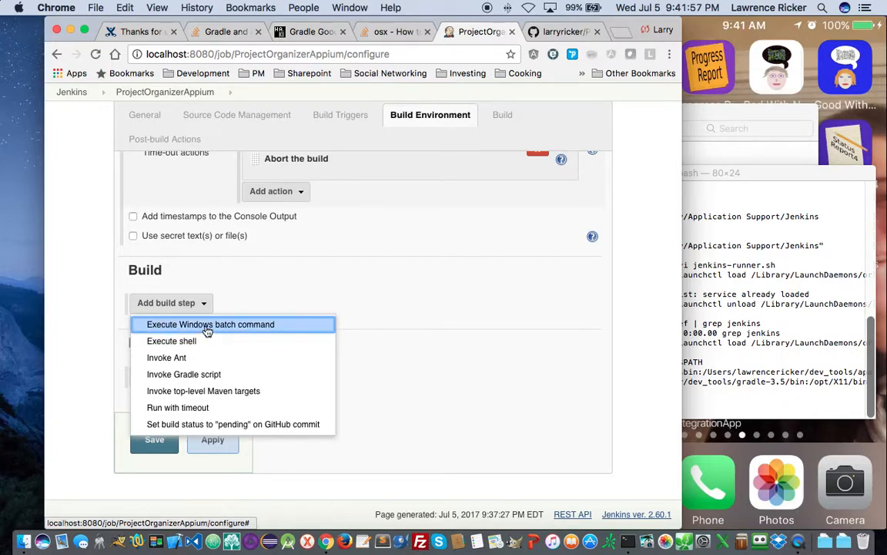
- Add an Execute shell step that echoes GRADLE_USER_HOME and JENKINS_HOME with labels
click(198, 340)
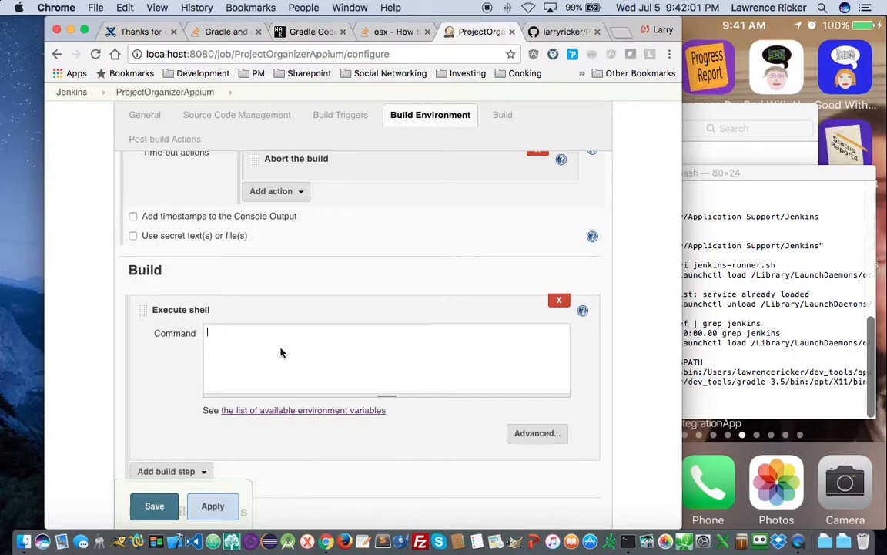
text(echo $GRADE)
text(LE_HOME)
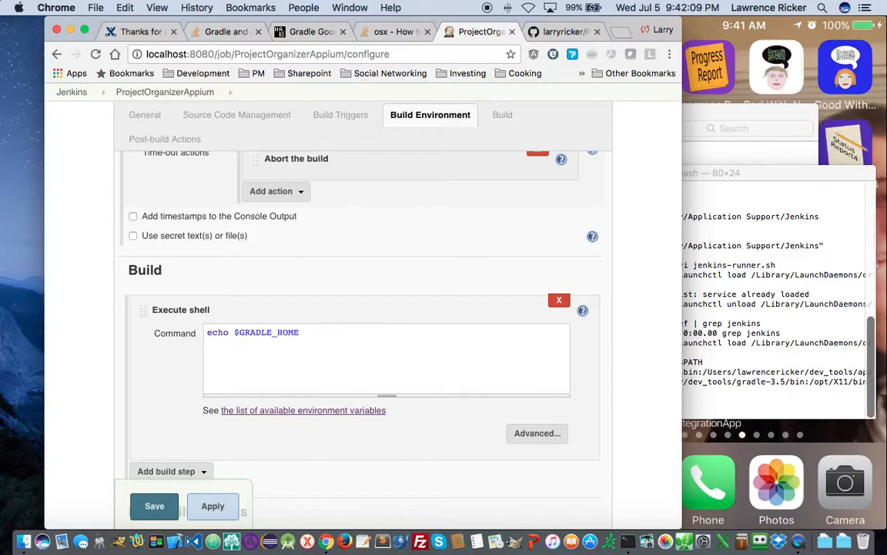
text(_)
key(BackSpace)
key(BackSpace)
key(BackSpace)
key(BackSpace)
text(USER_HOME)
key(Left)
key(Left)
key(Left)
key(Left)
key(Left)
key(Left)
text("GRADLE)
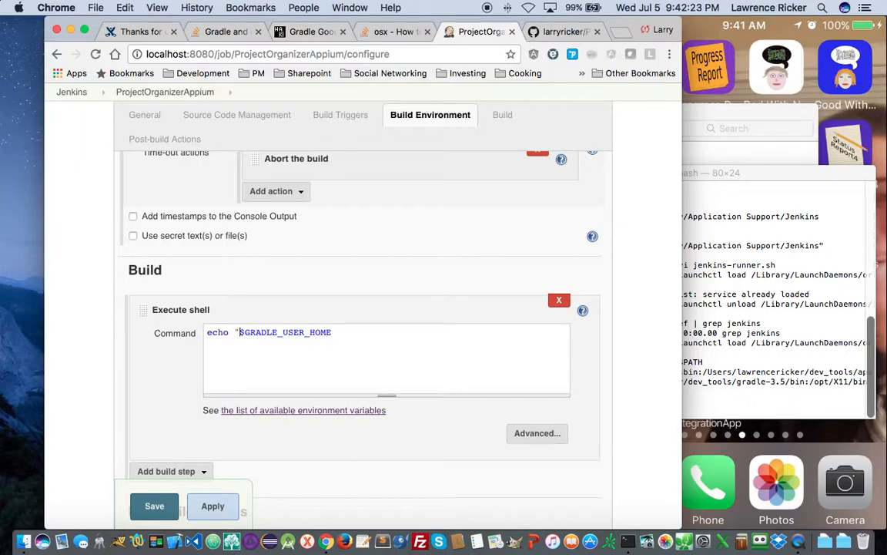
text(_USER_HOME=" $GRADLE_USER_HOME )
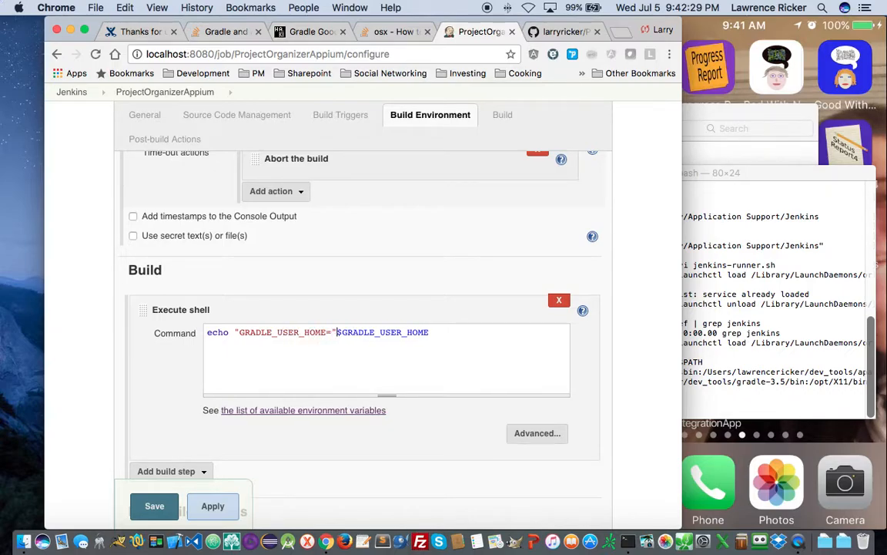
text(echo )
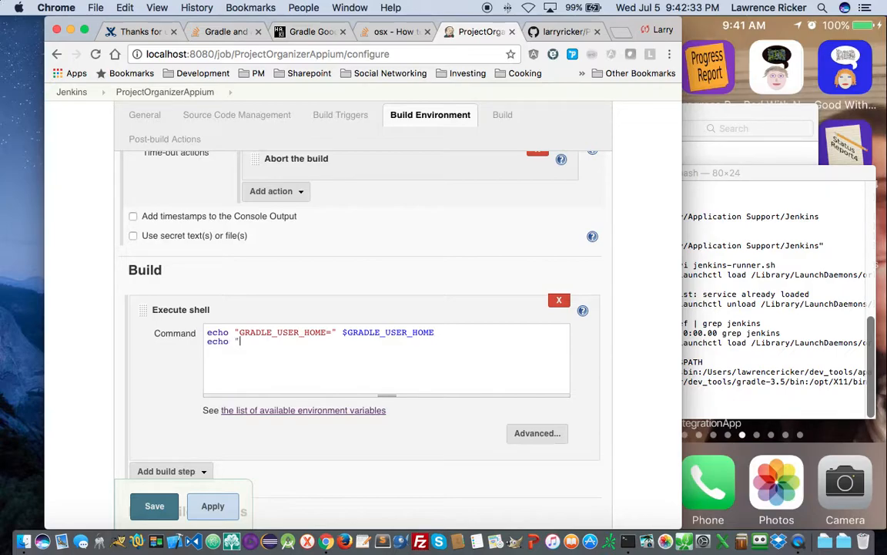
text("JENKINS_HOME)
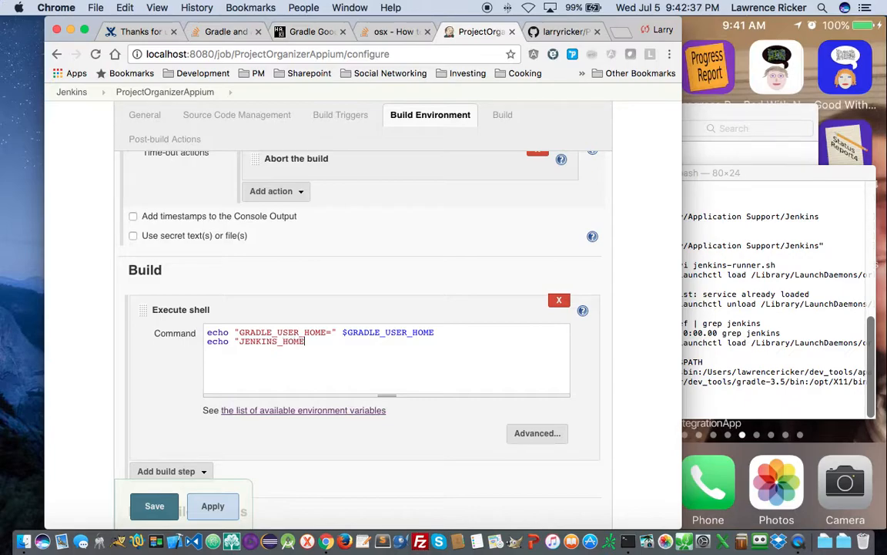
text(=" $JENKINS_HOME)
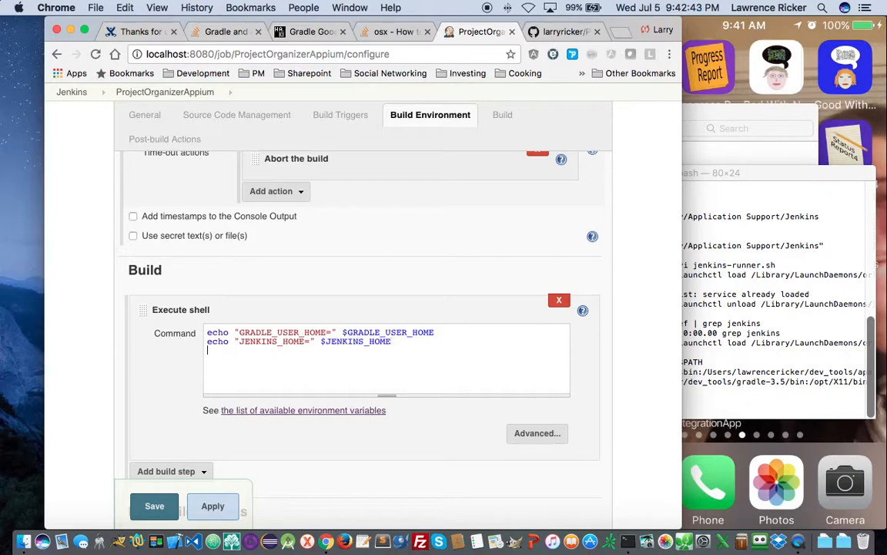
- Add a 'gradle -v' line and an 'echo "PATH=" $PATH' line after the JENKINS_HOME echo
key(Return)
text(echo)
key(BackSpace)
key(BackSpace)
text(gradle -v)
scroll(161, 381, down, 3)
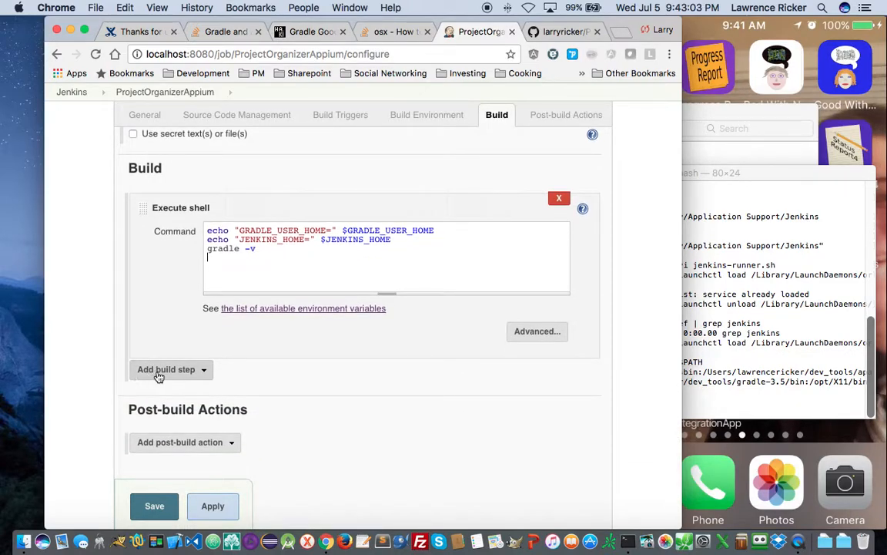
click(433, 240)
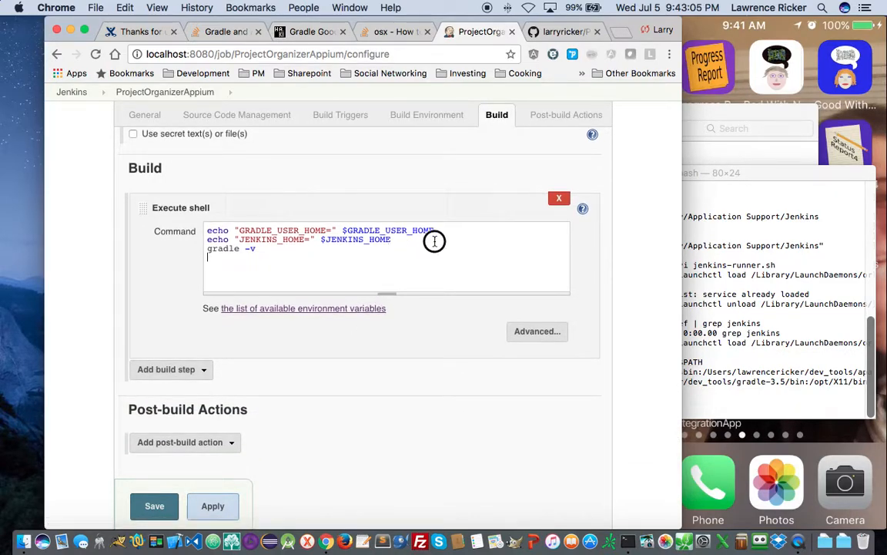
key(Return)
text(echo )
text(")
text(PATH)
text(-)
key(BackSpace)
text(=)
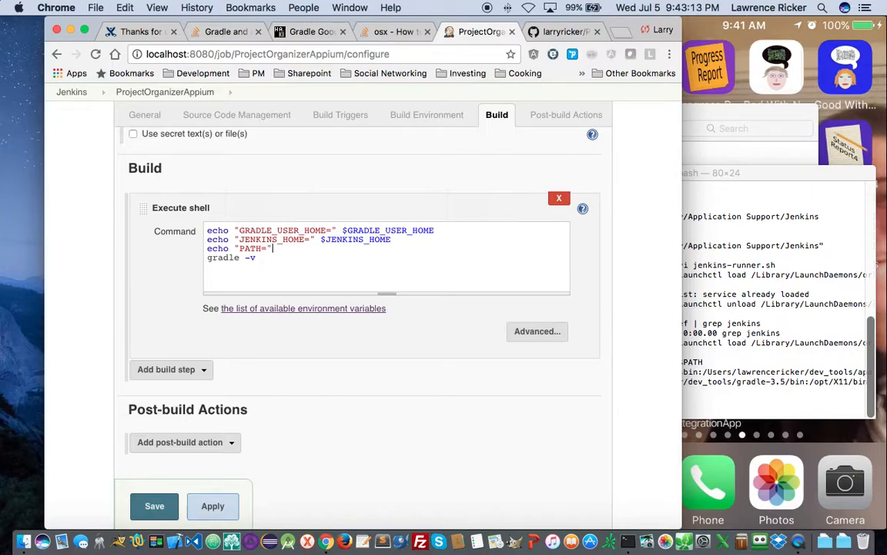
text(" $PATH)
click(183, 370)
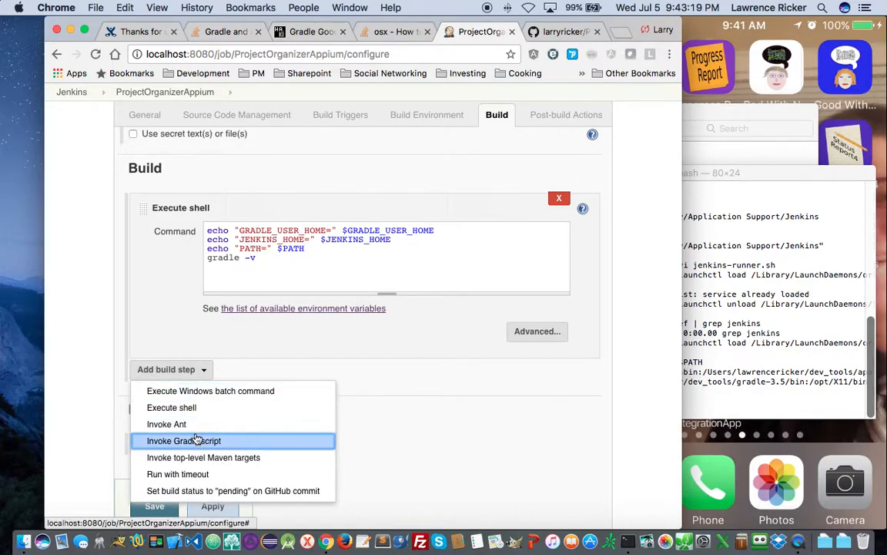
- Add an Invoke Gradle script step using the (Default) Gradle version with tasks 'clean test'
click(215, 440)
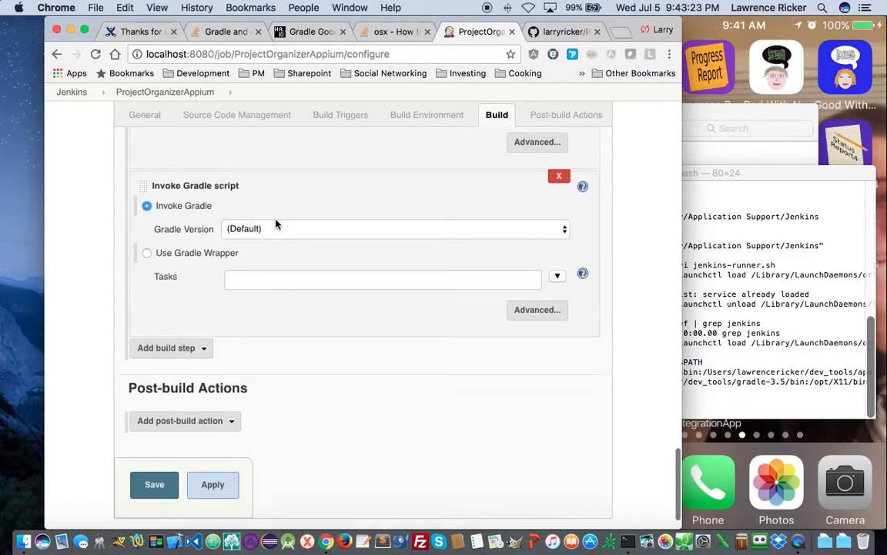
click(271, 230)
click(280, 231)
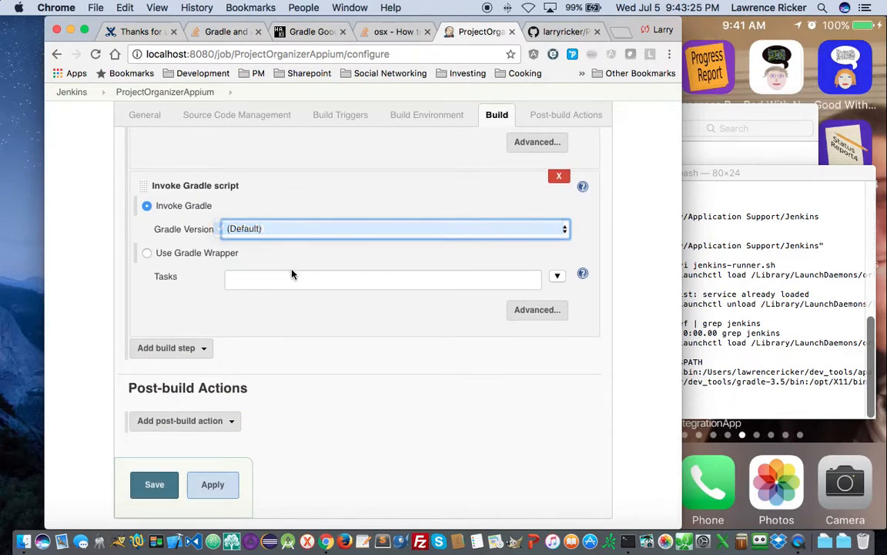
click(295, 287)
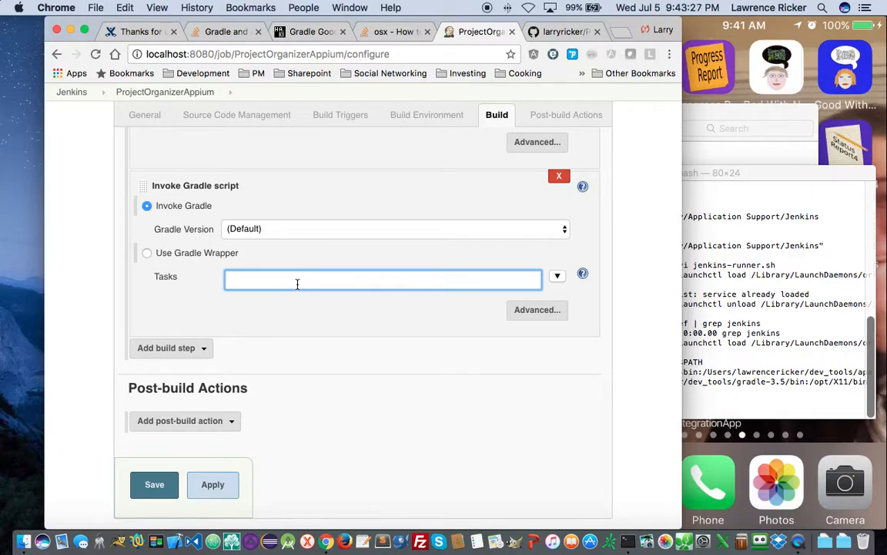
text(cleant t)
key(BackSpace)
key(BackSpace)
key(BackSpace)
text(test)
- Set the Gradle step's advanced Build File option to build.gradle
click(522, 310)
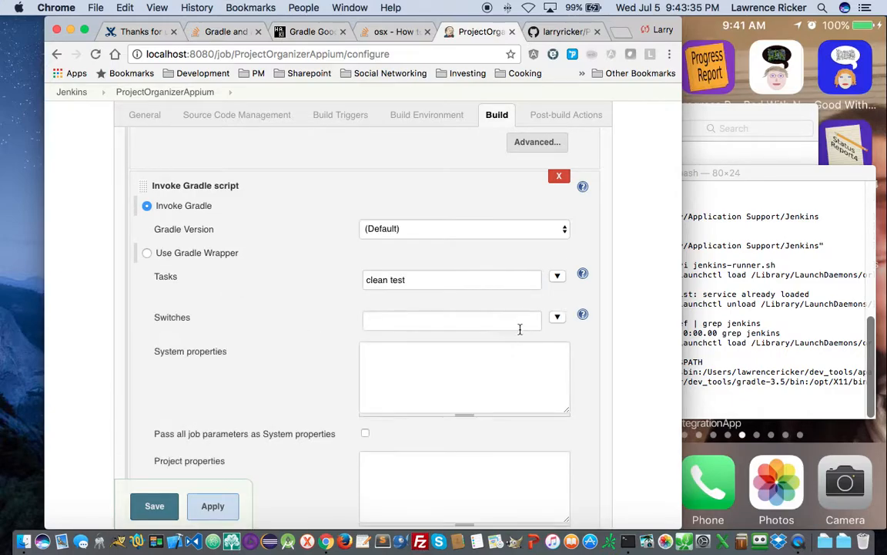
scroll(418, 347, down, 5)
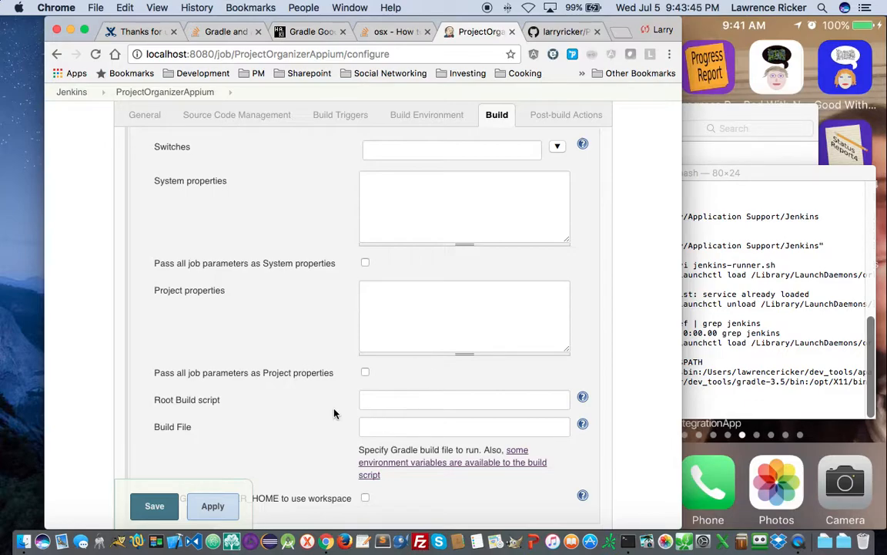
scroll(331, 411, down, 3)
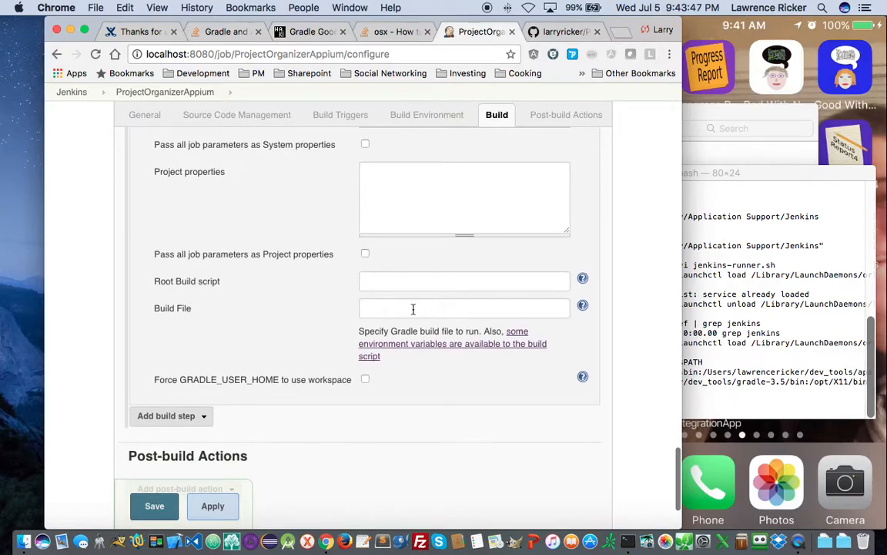
click(411, 309)
text(buikld)
key(BackSpace)
key(BackSpace)
key(BackSpace)
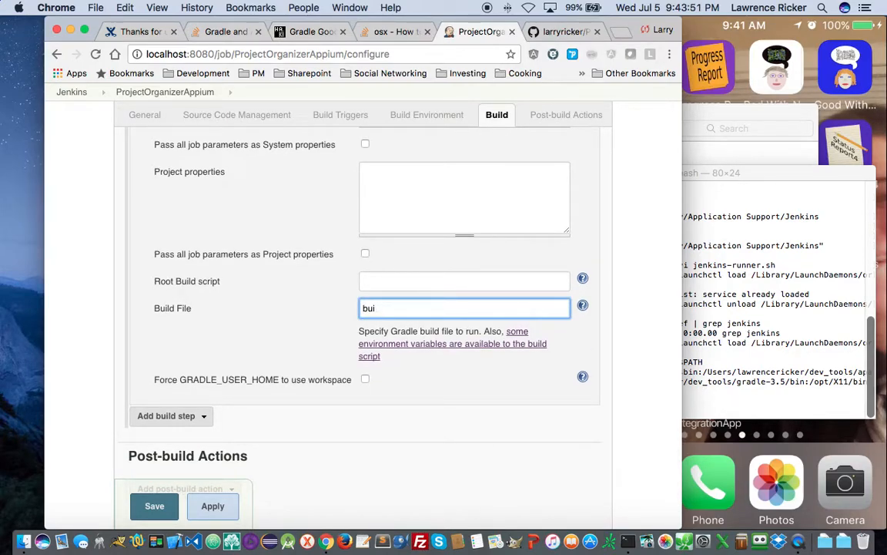
text(ld.gradle)
scroll(408, 373, down, 3)
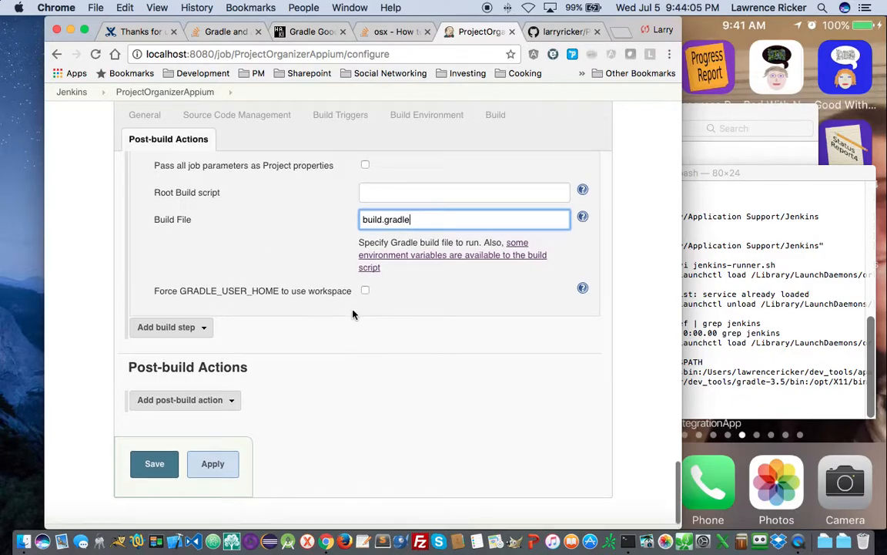
click(210, 401)
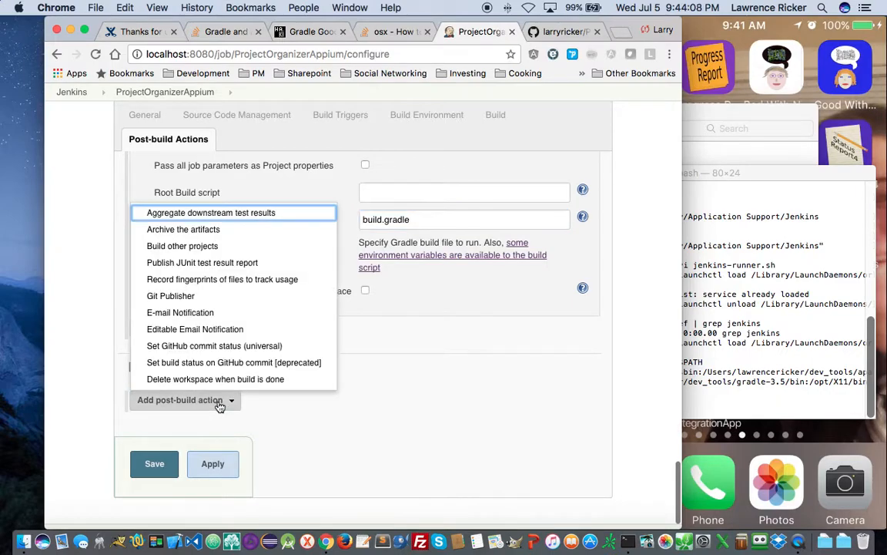
- Add a Publish JUnit test result report post-build action, then bring up the Terminal
click(215, 263)
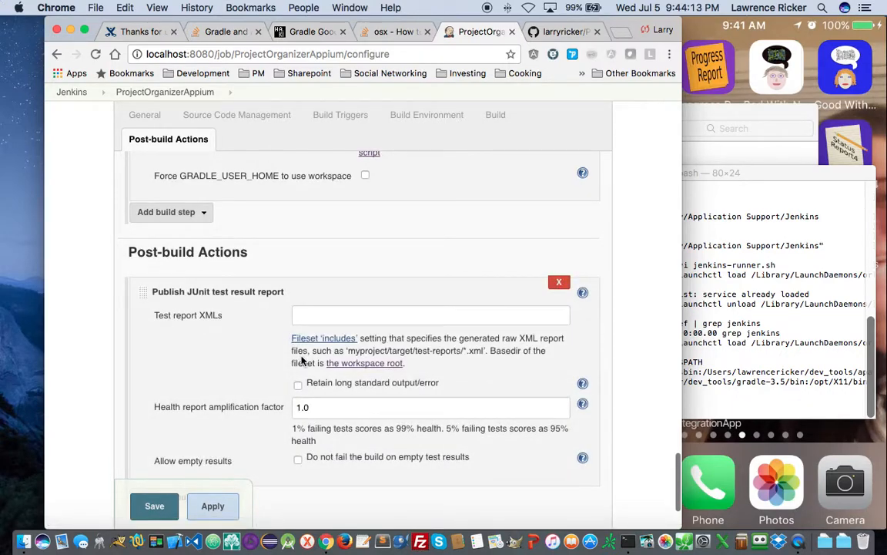
click(341, 258)
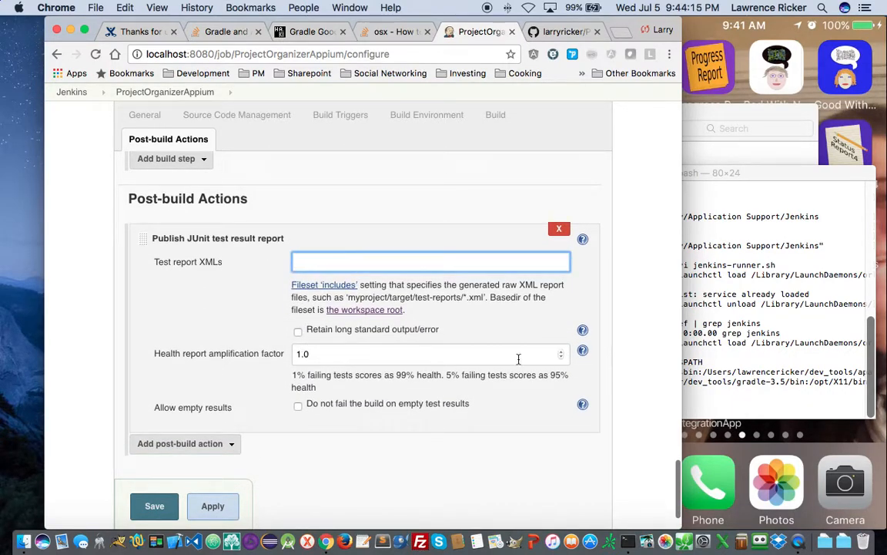
click(723, 354)
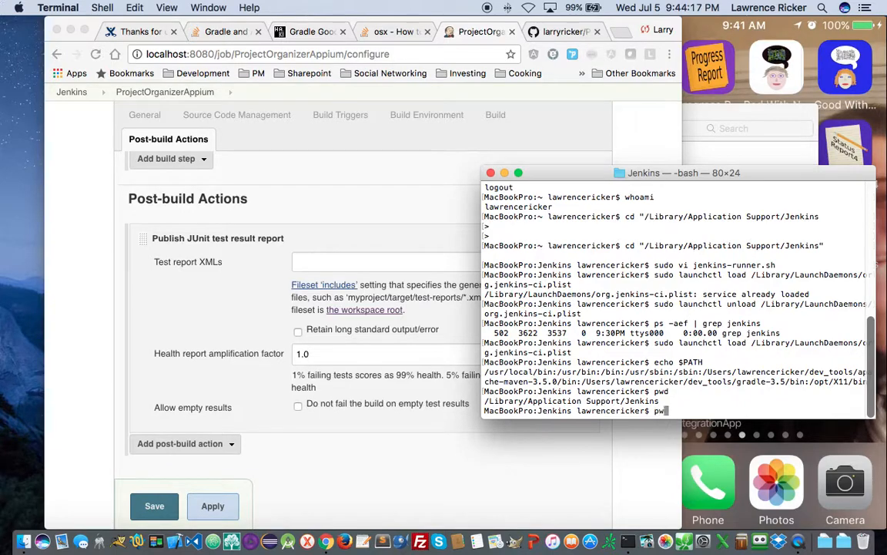
- Navigate the Terminal from the home directory into Documents/workspace
text(pwd)
key(Return)
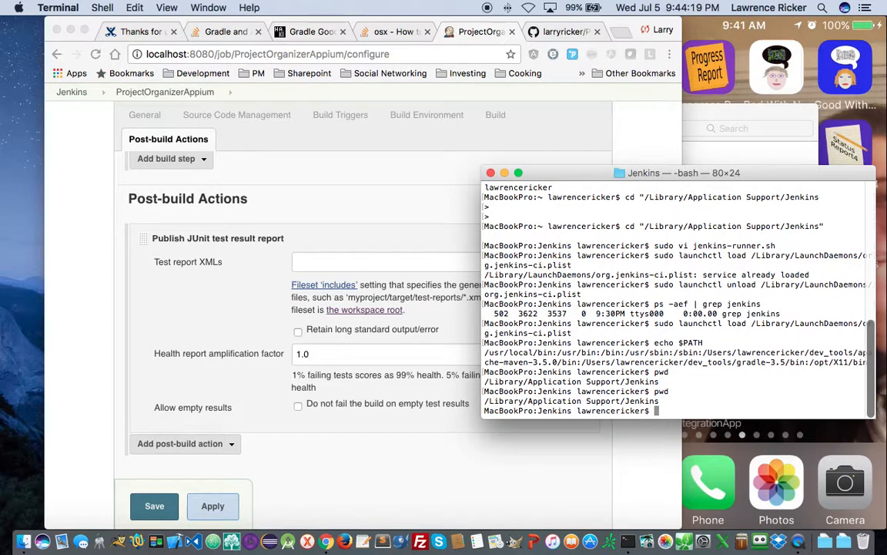
text(cd)
key(Return)
text(pwd)
key(Return)
text(cd Doc*)
key(Return)
text(cd work*)
key(Return)
text(pwd)
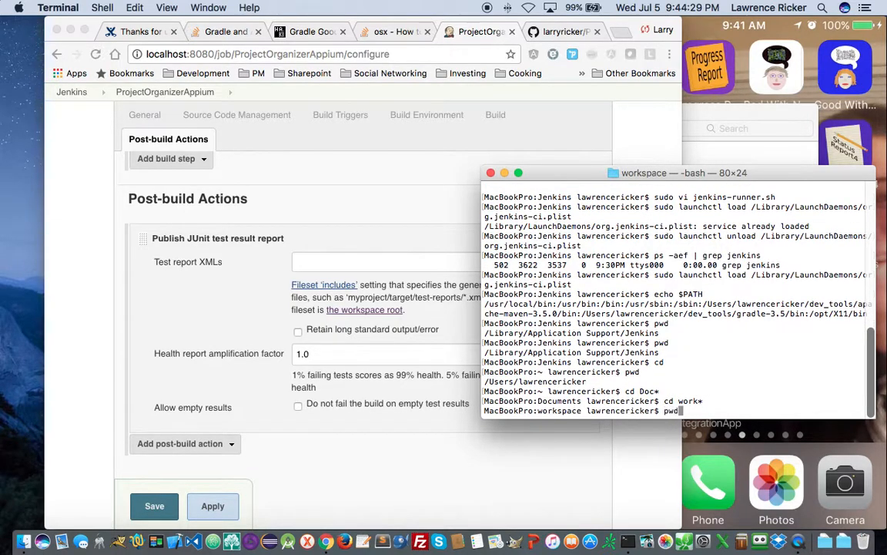
key(Return)
- Enter git/ProjectOrganizerAppium, list b*/t*/j*/*.xml, and select the TEST-junit-jupiter.xml path
text(cd git)
key(Return)
text(cd *App*)
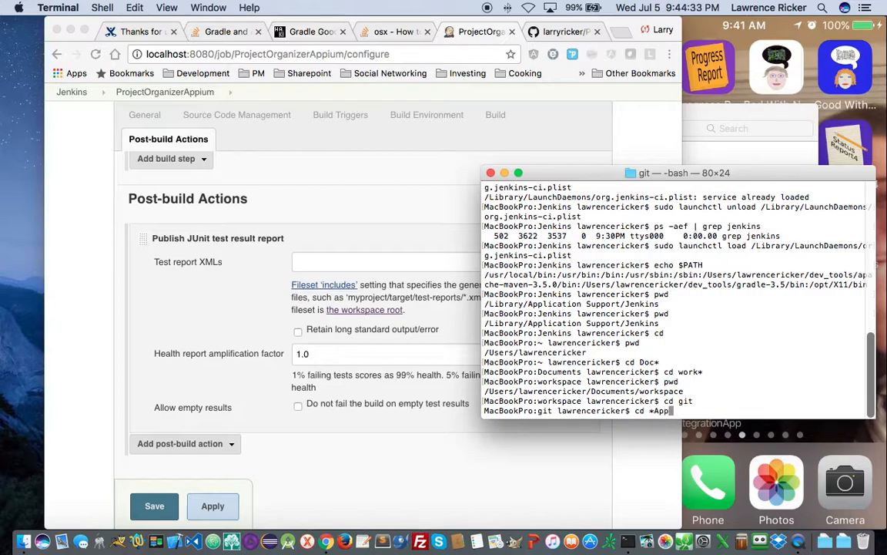
key(Return)
text(l)
text(s )
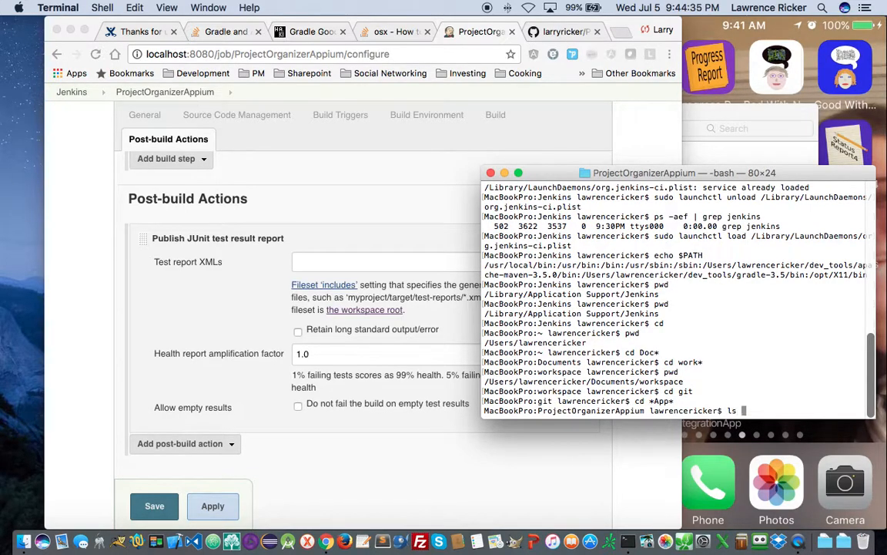
text(-ld b*/t*/j*/*.xml)
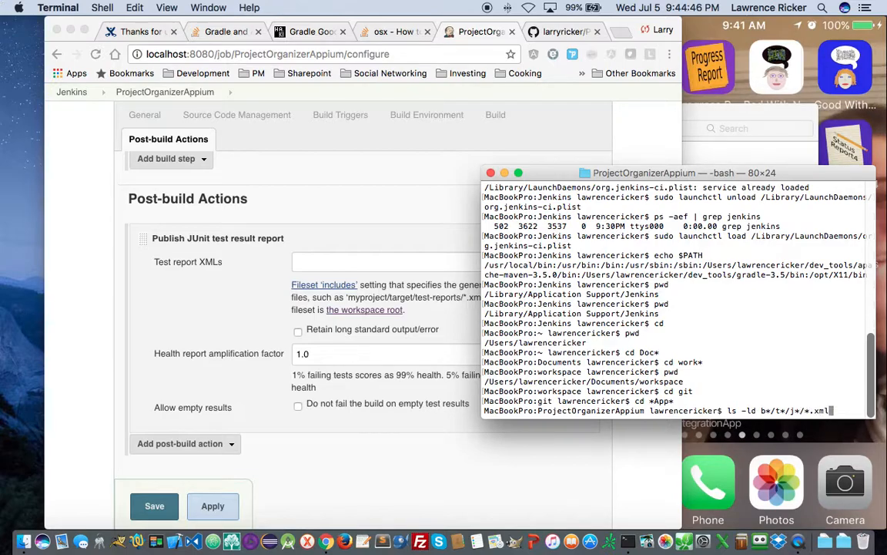
key(Return)
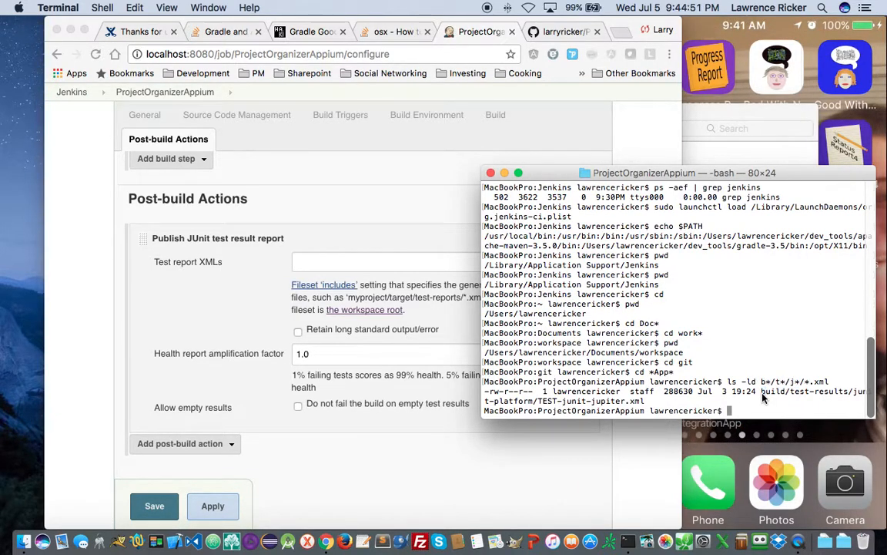
drag(762, 393, 646, 401)
key(super+c)
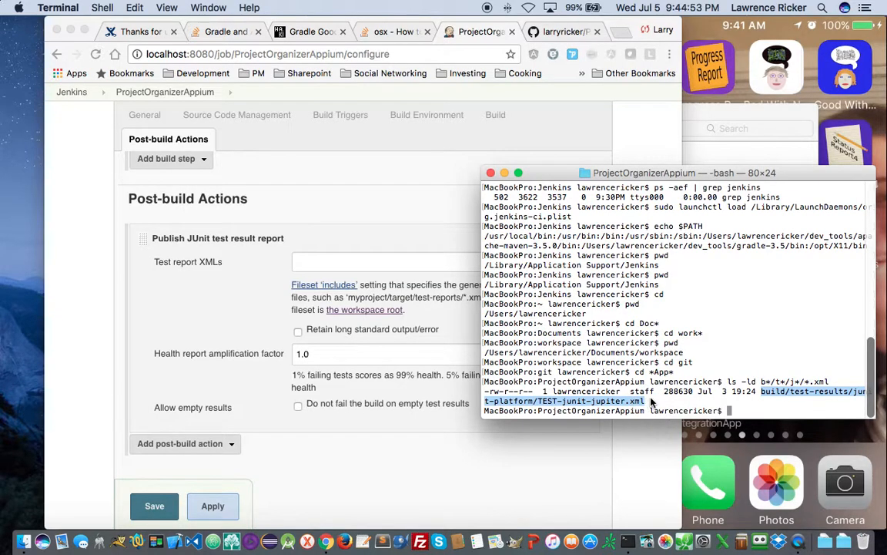
- Paste the test result path into Test report XMLs, save the job, and run build #1
click(323, 264)
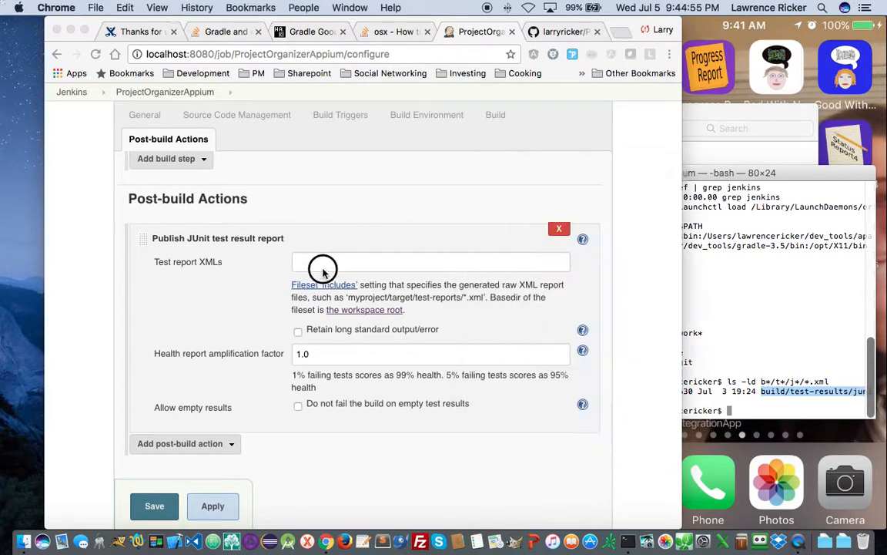
key(super+v)
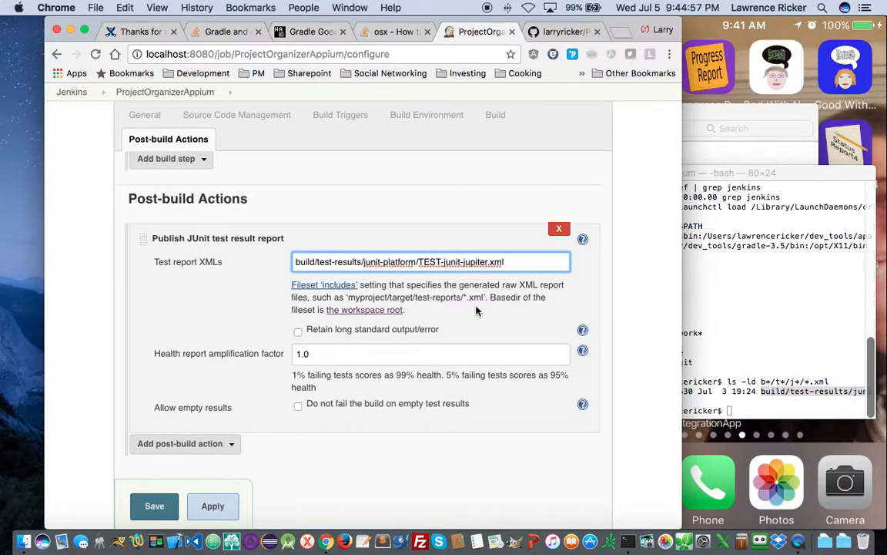
scroll(360, 390, down, 2)
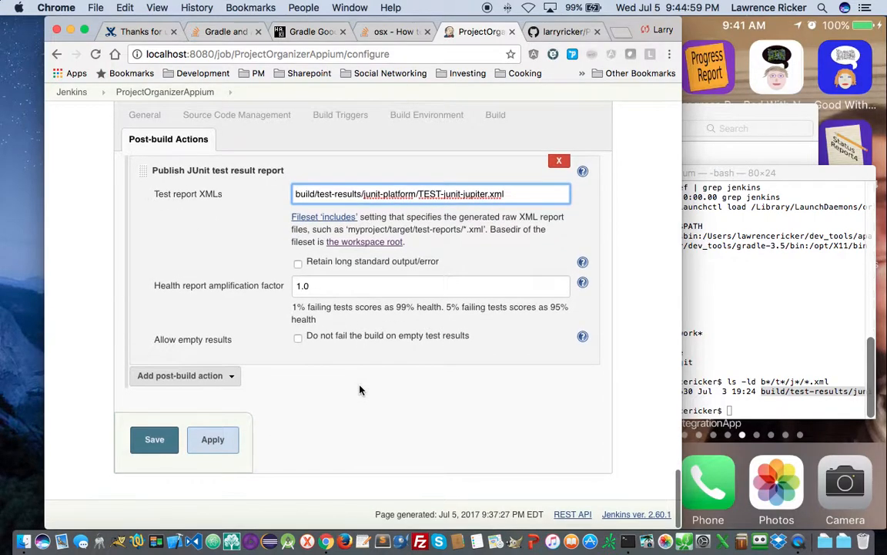
click(154, 439)
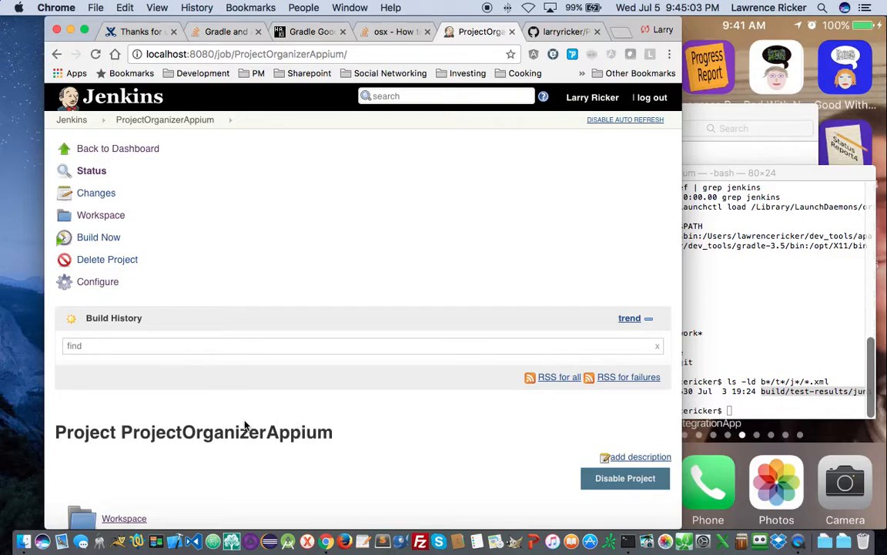
click(102, 240)
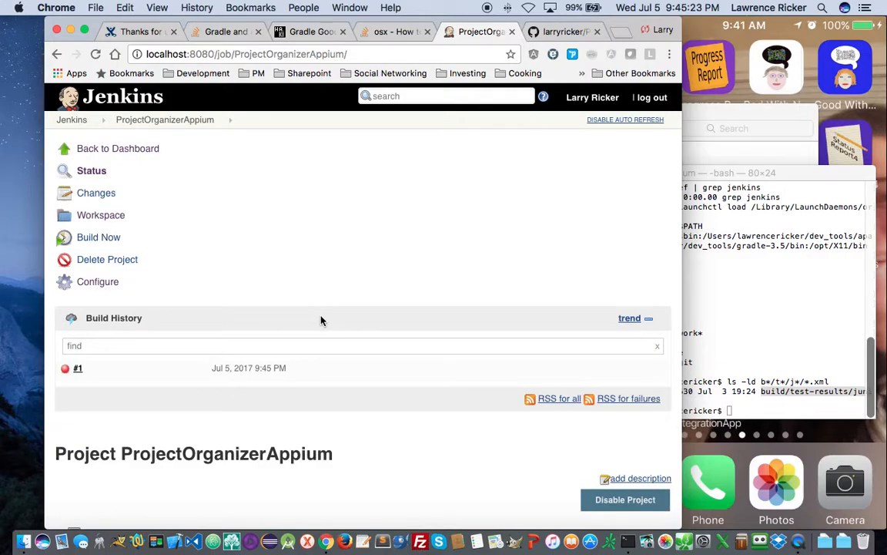
click(78, 368)
- Open build #1's Console Output and scroll to the 'Cannot run program "gradle"' error
click(86, 216)
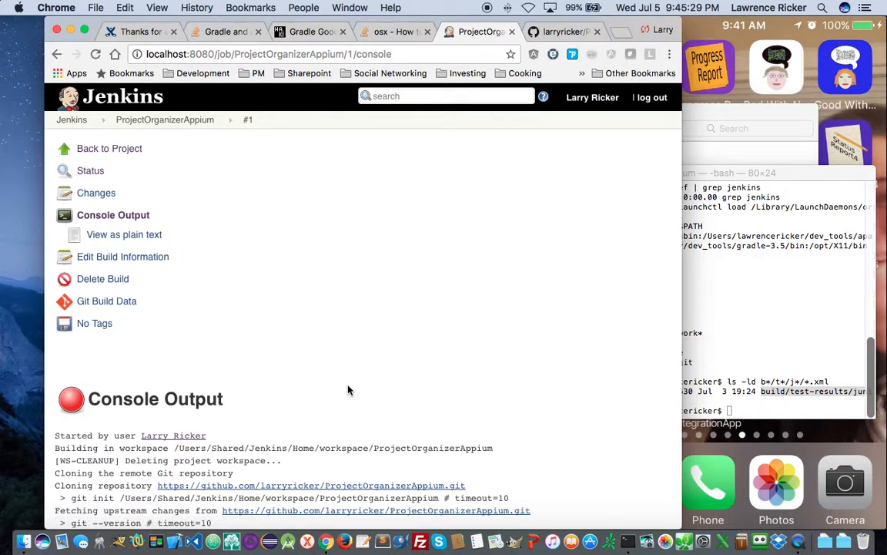
scroll(347, 387, down, 2)
scroll(348, 387, down, 2)
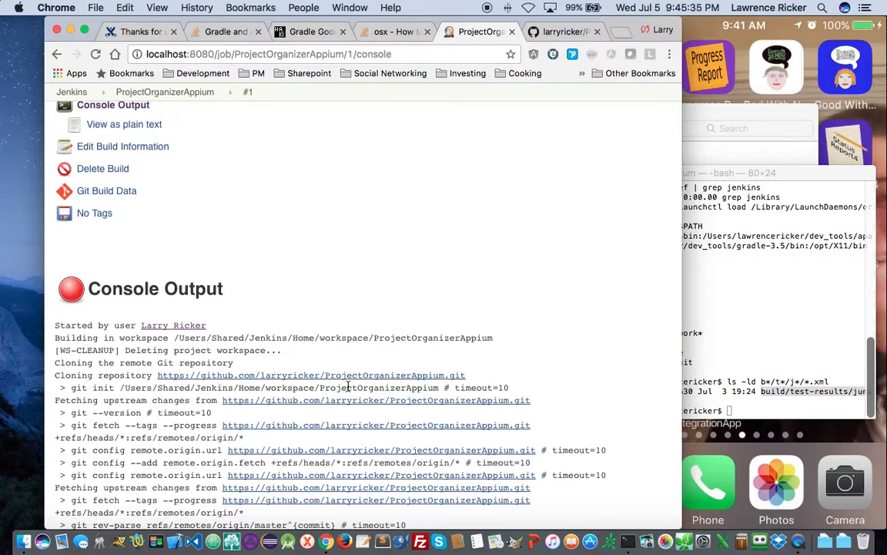
scroll(348, 387, down, 3)
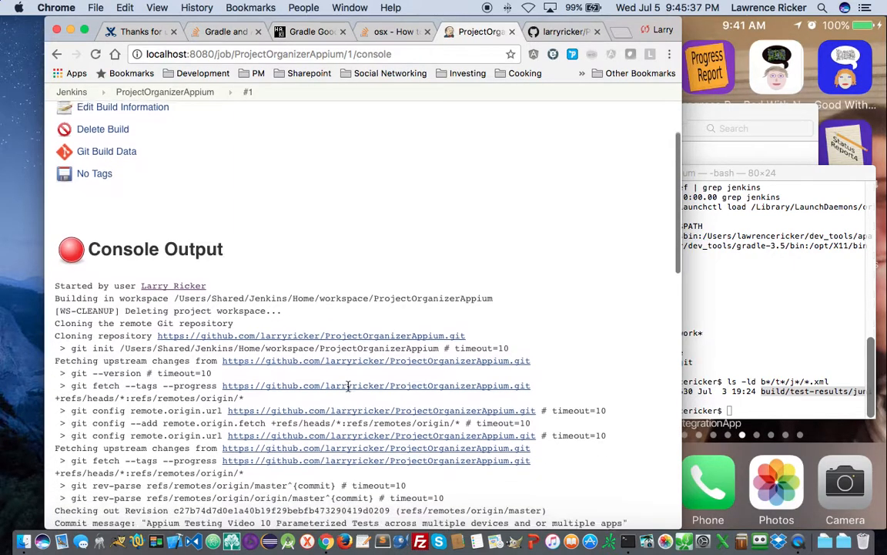
scroll(348, 387, down, 1)
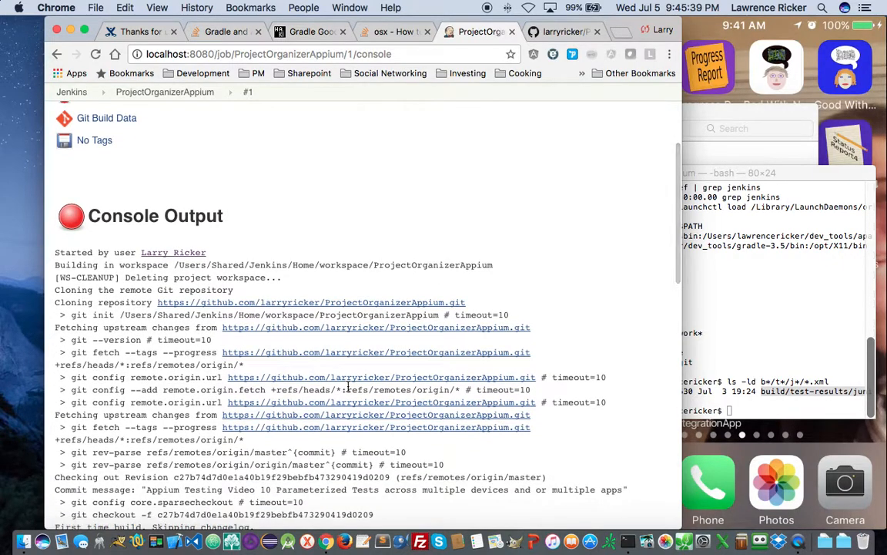
scroll(349, 386, down, 2)
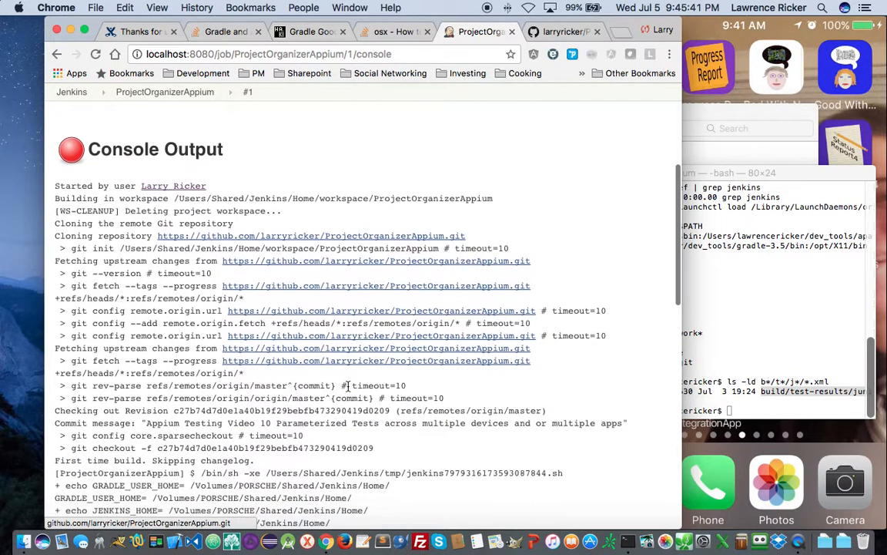
scroll(348, 386, down, 2)
scroll(348, 387, down, 2)
scroll(348, 386, down, 1)
scroll(349, 387, down, 2)
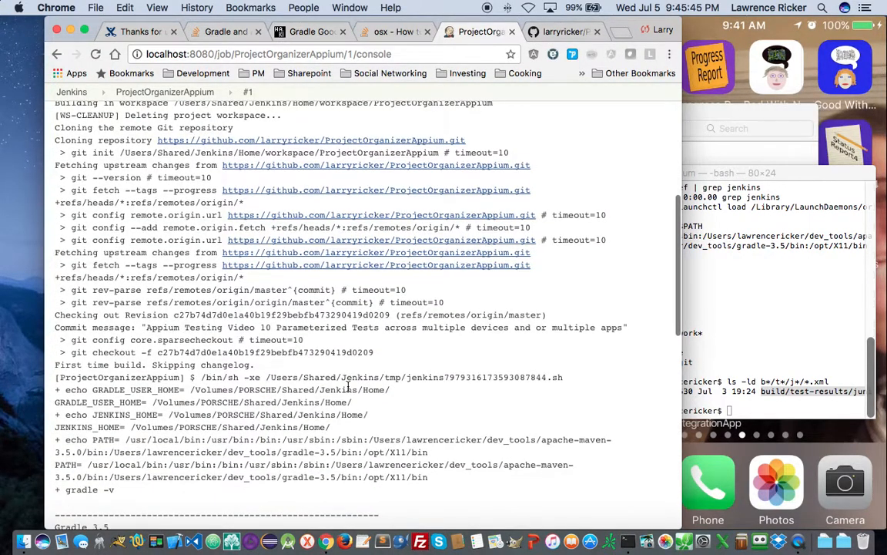
scroll(348, 386, down, 1)
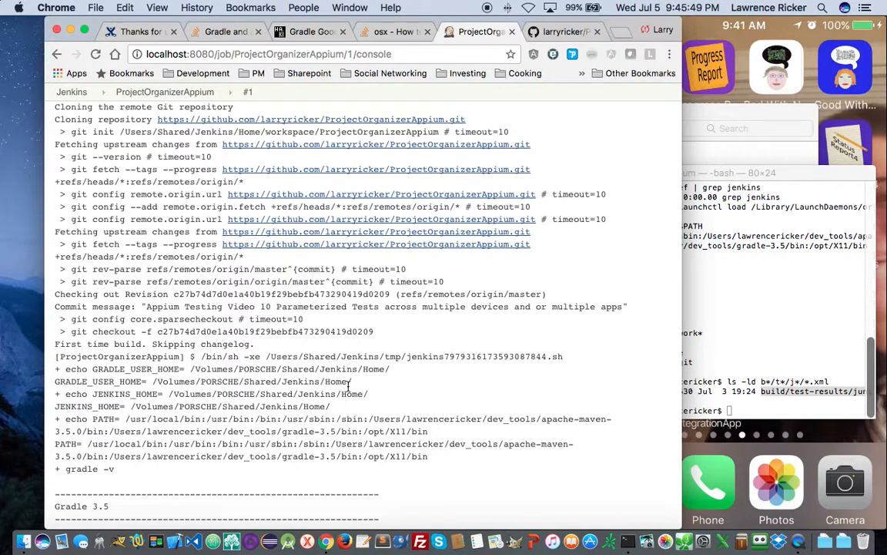
scroll(349, 385, down, 3)
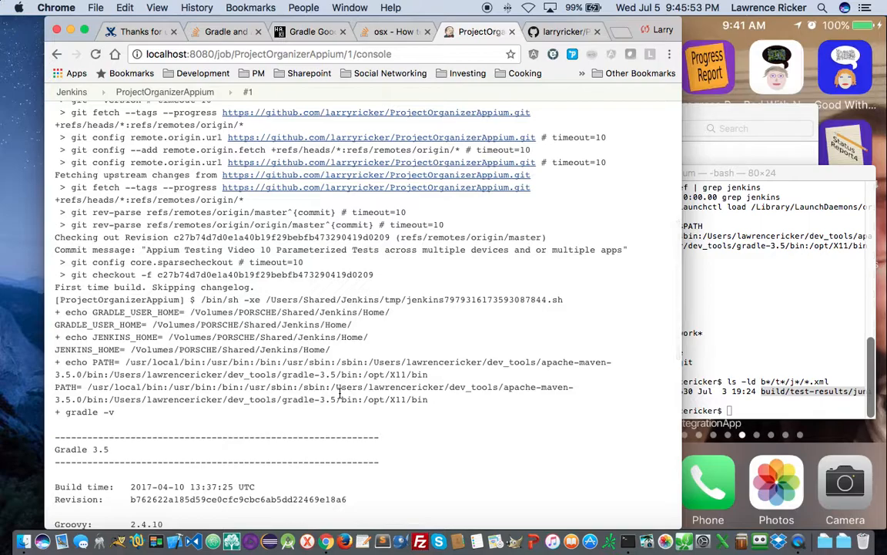
scroll(340, 393, down, 3)
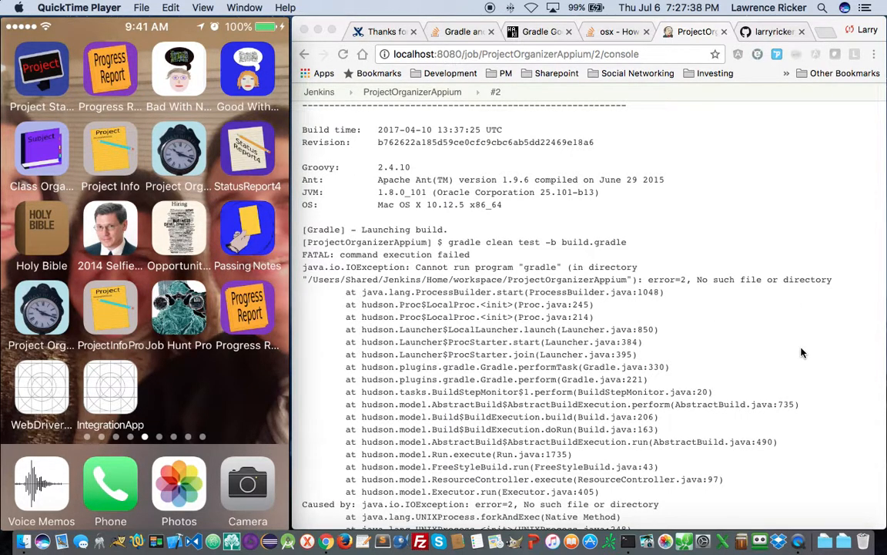
- Switch from build #2's failed console output back to the Terminal with Cmd+Tab
key(super+Tab)
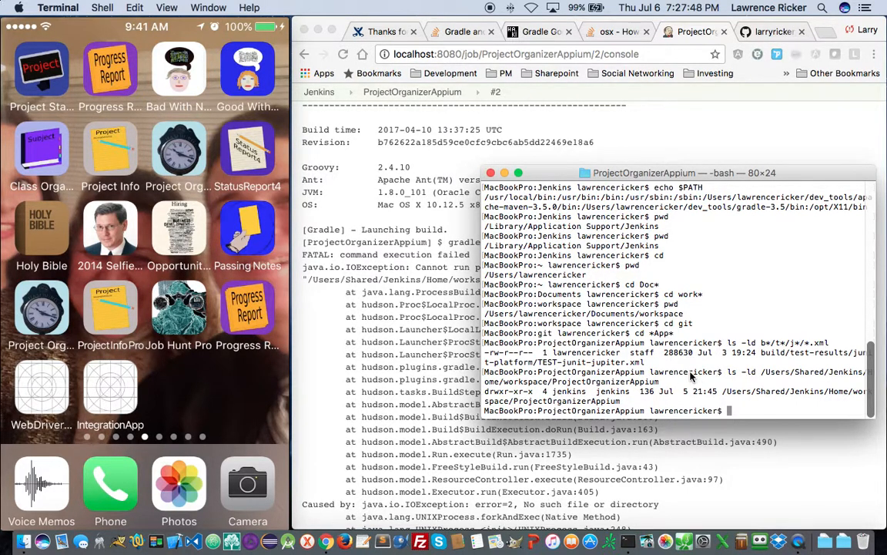
- List the job's Jenkins workspace contents, then its nested ProjectOrganizerAppium folder
key(Up)
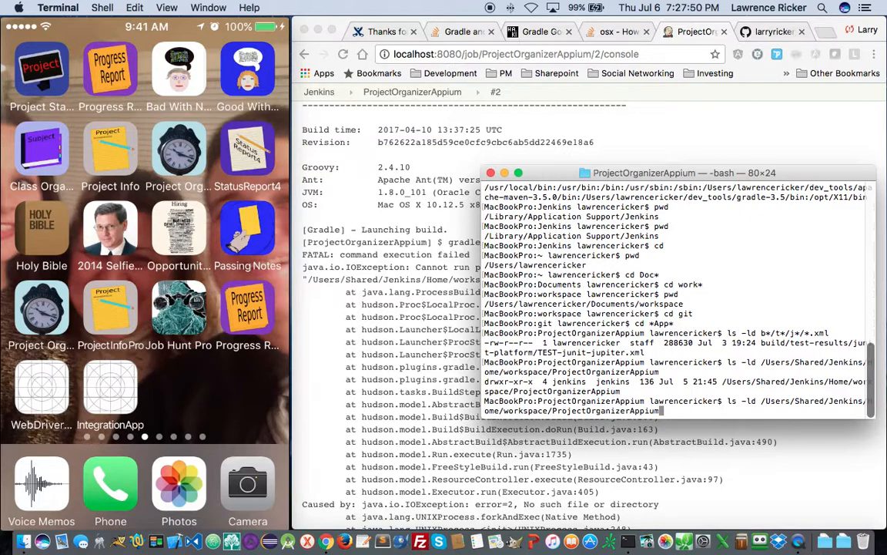
key(Left)
key(Left)
key(Left)
key(Left)
key(Left)
key(Left)
key(Left)
key(Left)
key(Left)
key(Left)
key(Left)
key(Left)
key(Left)
key(Left)
key(Left)
key(Left)
key(Left)
key(Left)
key(Left)
key(Left)
key(Left)
key(Left)
key(Left)
key(Left)
key(Left)
key(Left)
key(Left)
key(Left)
key(Left)
key(Left)
key(Left)
key(Left)
key(Left)
key(Left)
key(Left)
key(Left)
key(Left)
key(Left)
key(Left)
key(Left)
key(Left)
key(Left)
key(Left)
key(Left)
key(Left)
key(Left)
key(Left)
key(Left)
key(Left)
key(Left)
key(Left)
key(Left)
key(Left)
key(Left)
key(BackSpace)
key(Return)
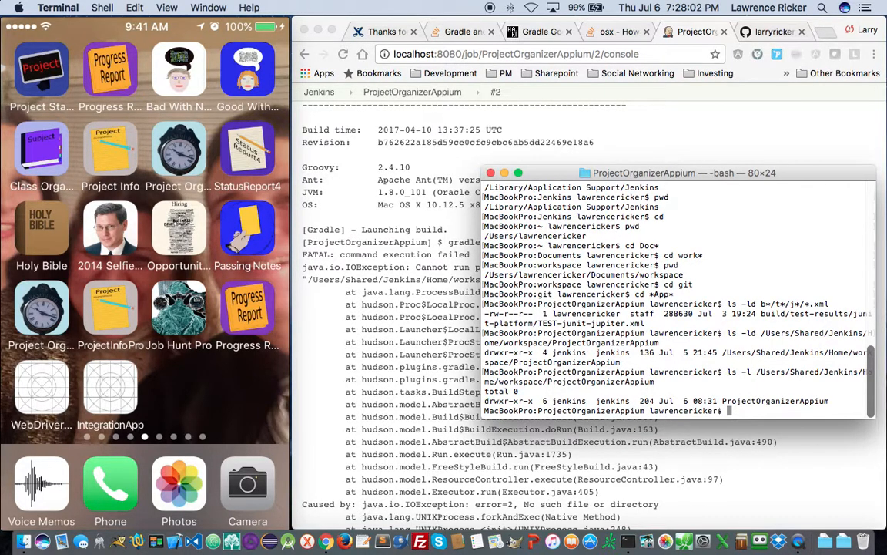
key(Up)
text(/Project)
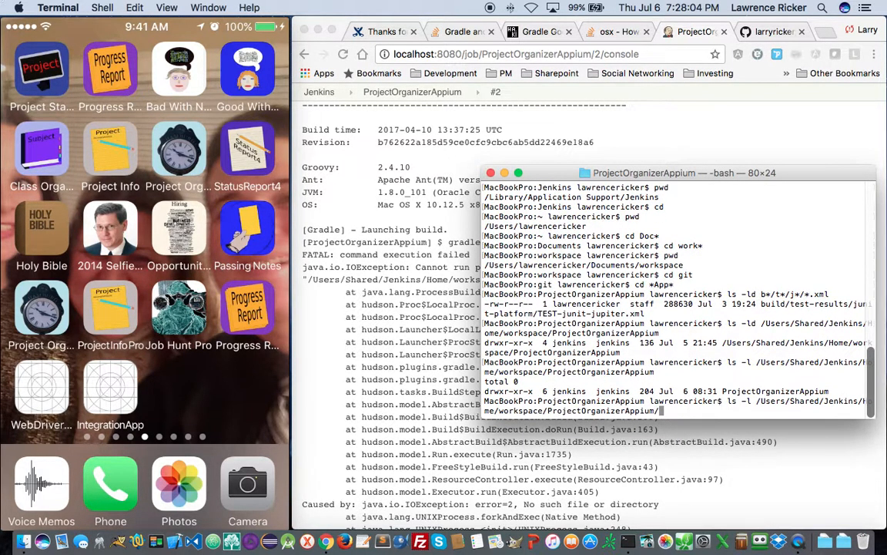
text(OrganizerAppium)
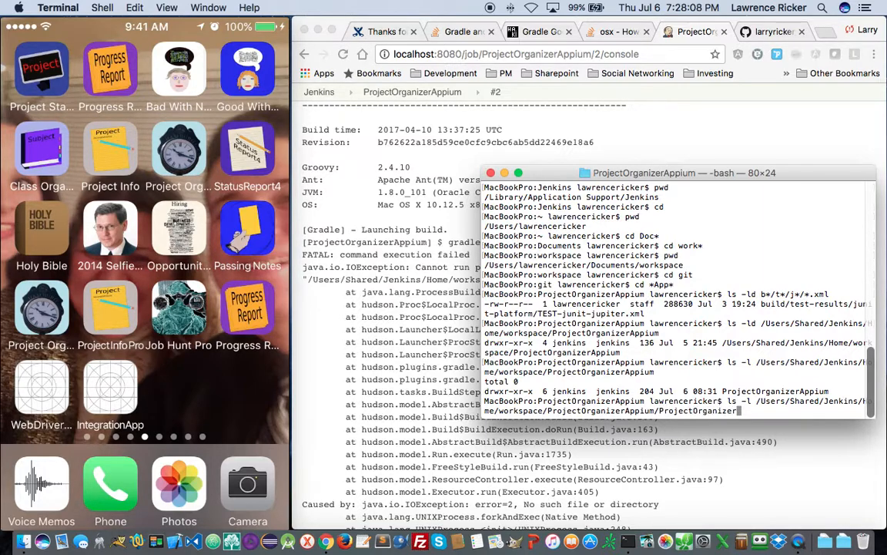
key(Return)
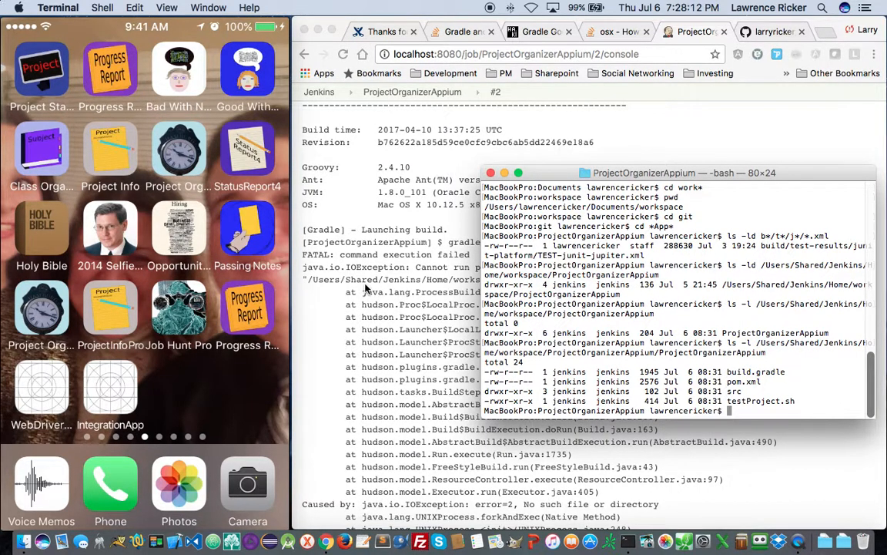
click(396, 288)
- Open the ProjectOrganizerAppium job's configuration and expand its advanced general options
scroll(511, 242, up, 15)
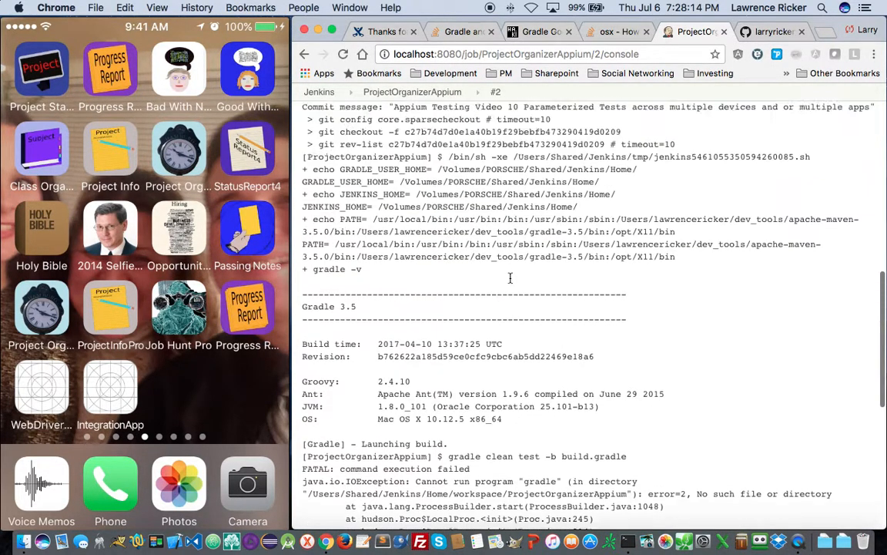
click(351, 150)
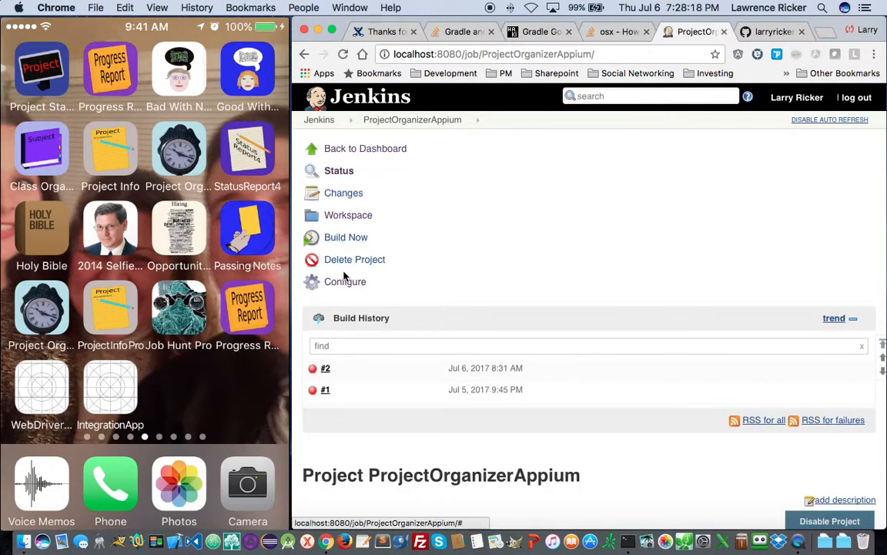
click(342, 281)
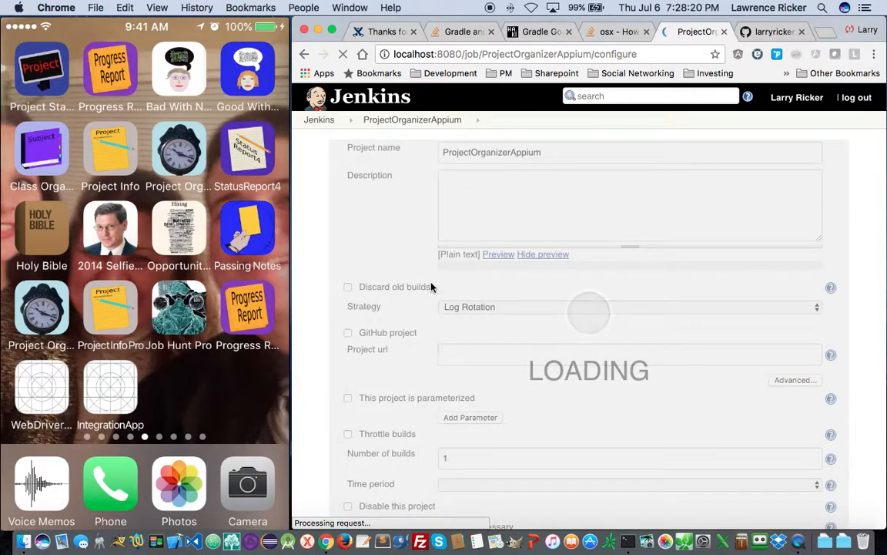
scroll(598, 368, down, 5)
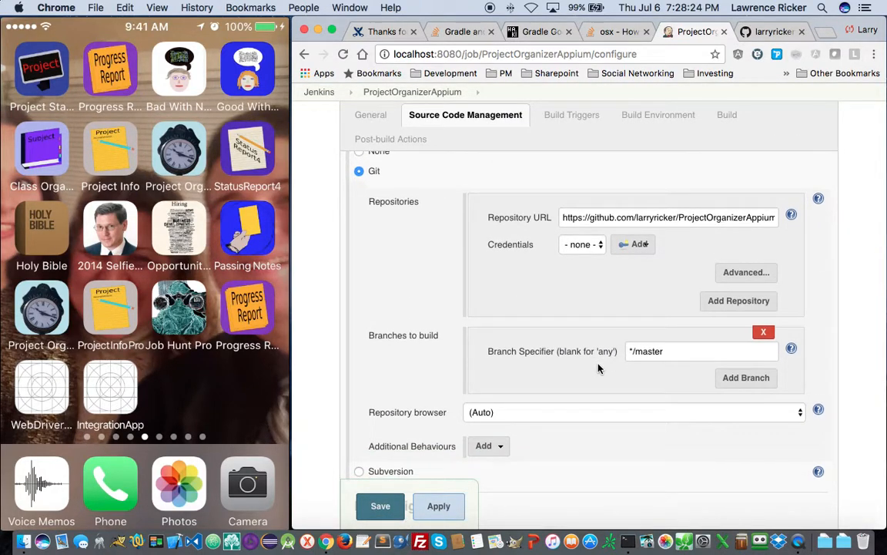
scroll(598, 368, down, 4)
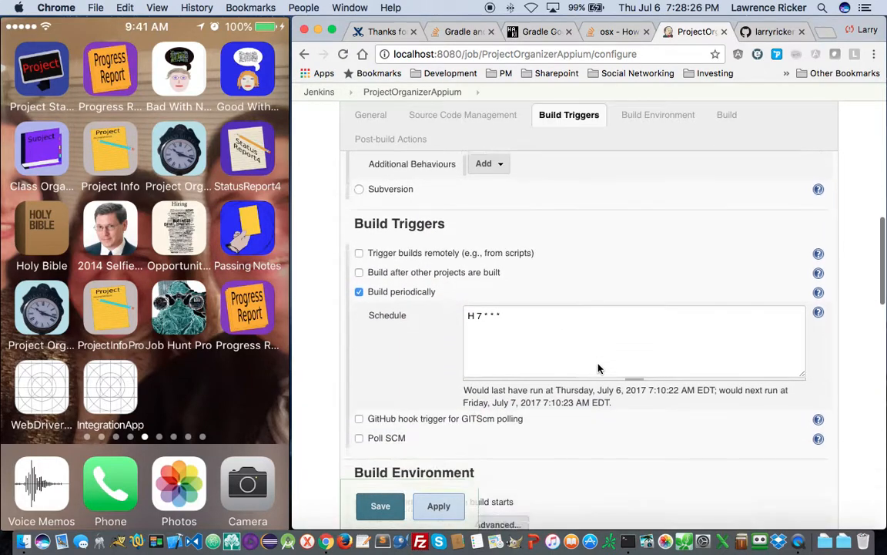
scroll(597, 368, down, 2)
scroll(598, 368, up, 10)
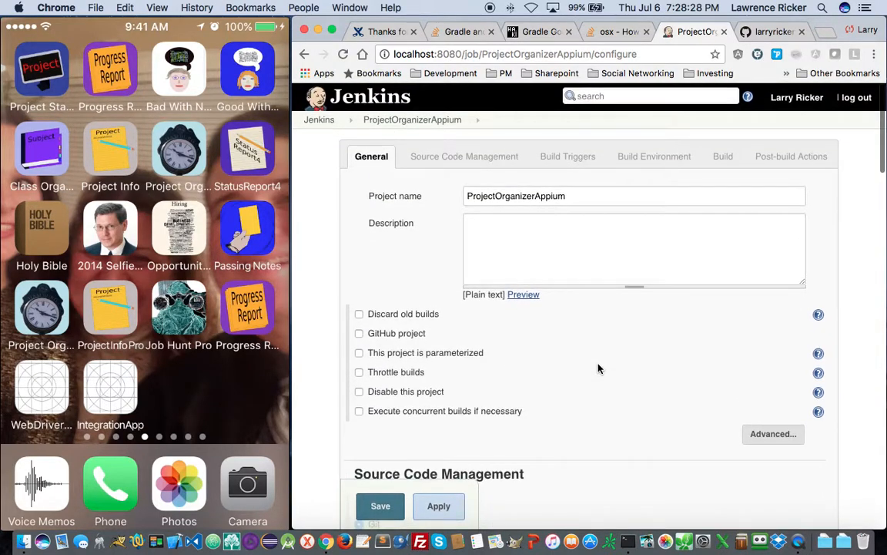
click(784, 431)
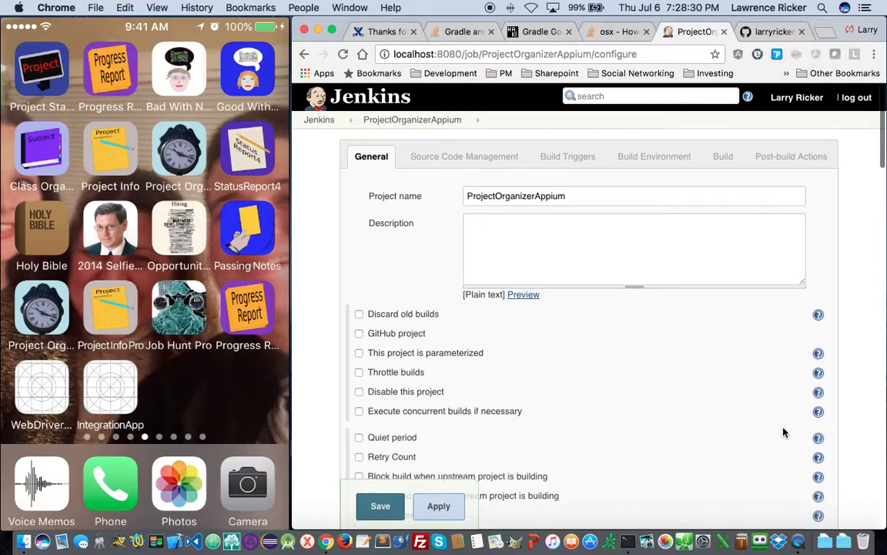
- Review the Git repository URL, the H 7 * * * trigger and the 3600-minute timeout settings
scroll(612, 412, down, 5)
scroll(612, 411, down, 3)
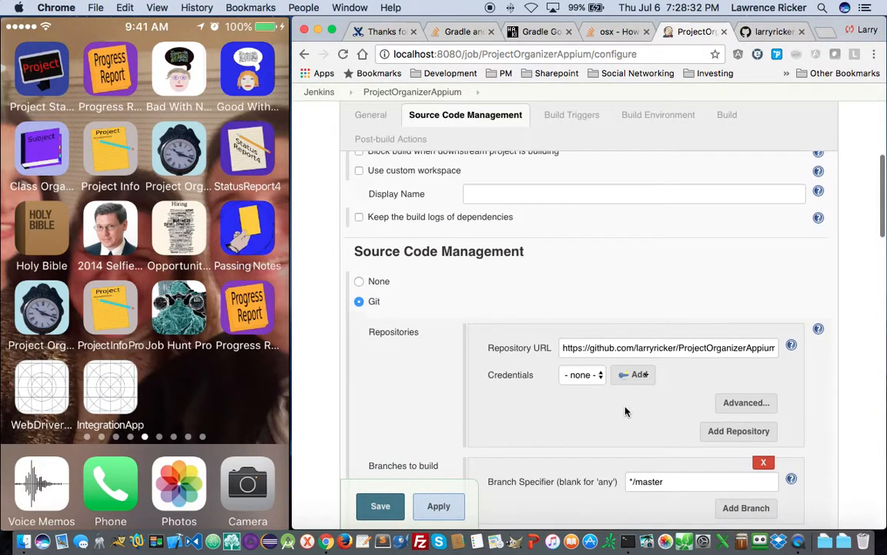
scroll(714, 320, down, 3)
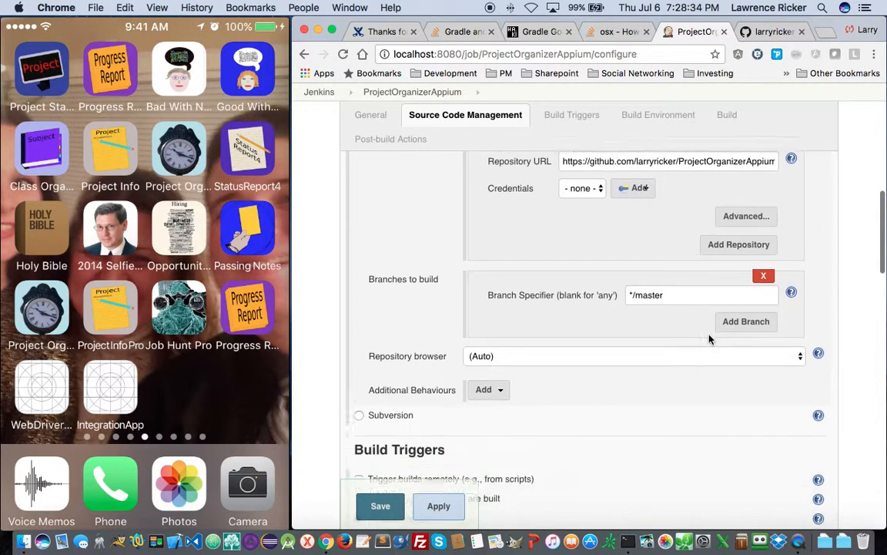
scroll(708, 339, up, 2)
scroll(709, 339, up, 3)
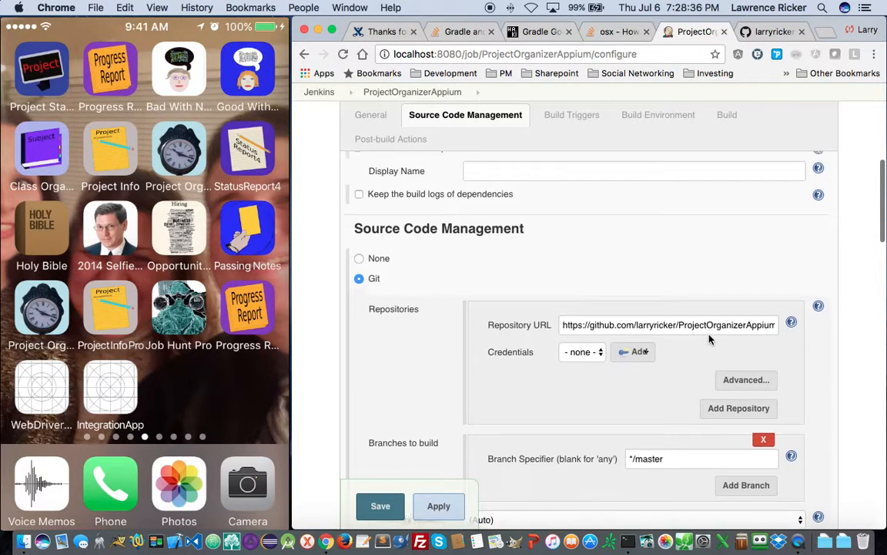
click(599, 329)
drag(598, 329, 800, 331)
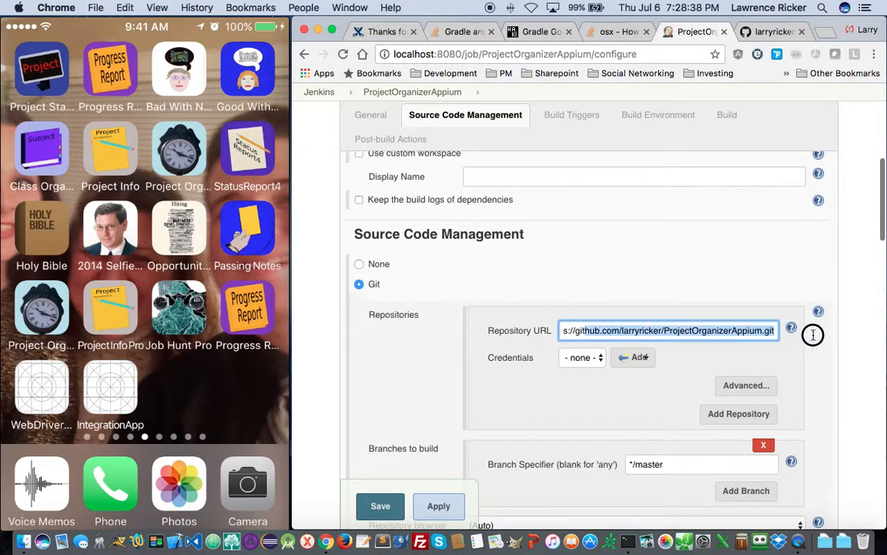
scroll(649, 422, down, 2)
scroll(650, 422, down, 4)
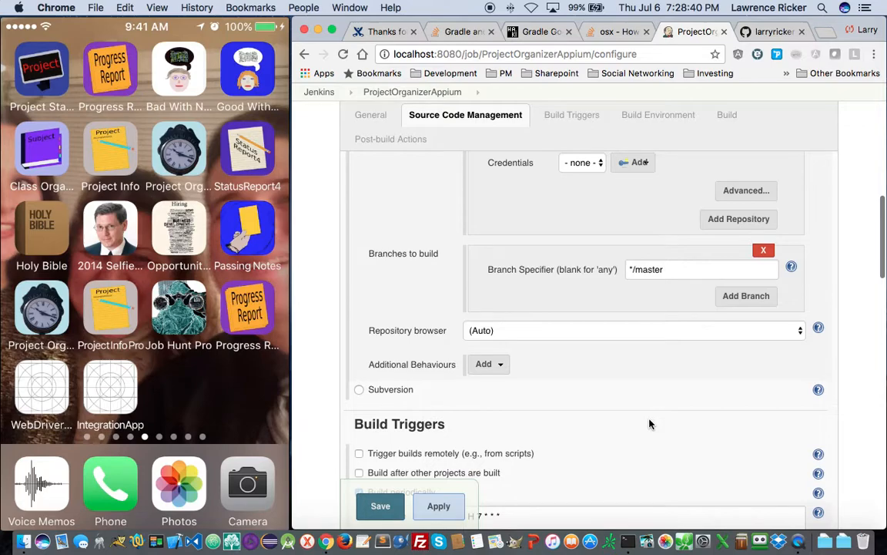
scroll(650, 423, down, 2)
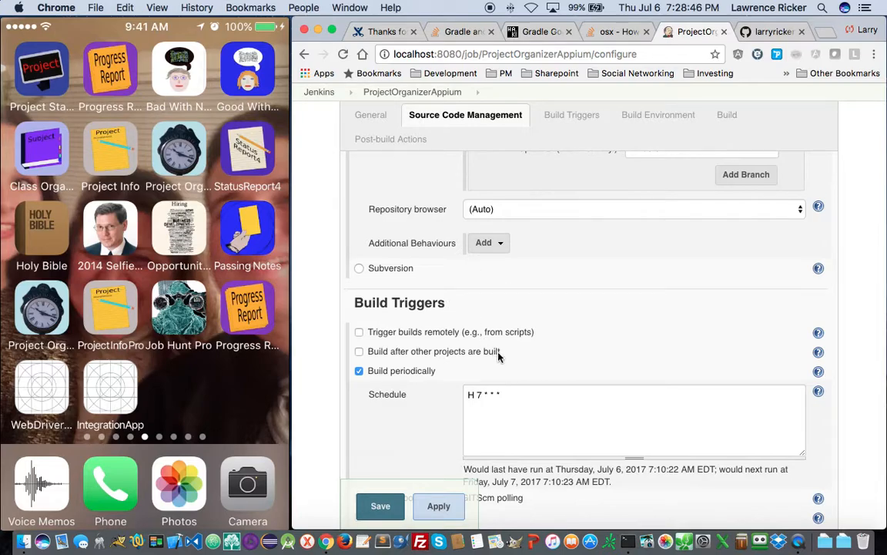
scroll(501, 354, down, 2)
scroll(506, 355, down, 7)
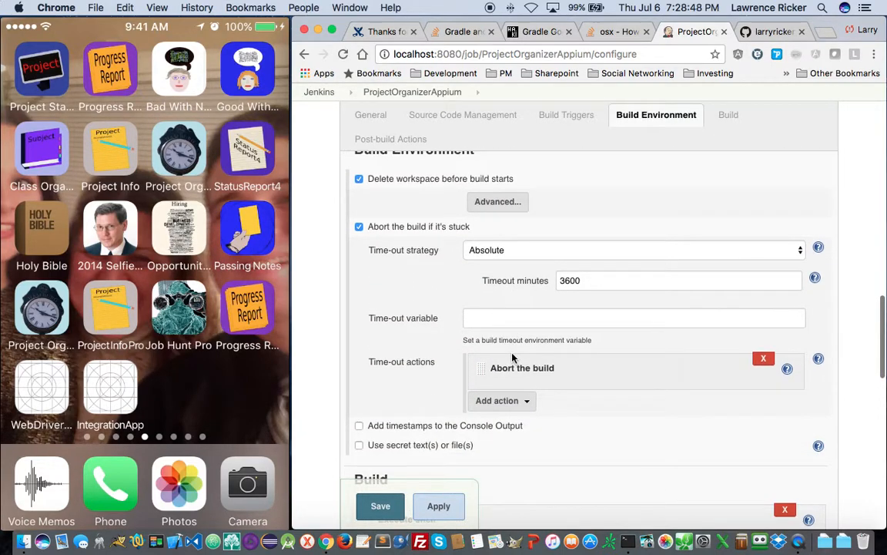
scroll(513, 357, down, 1)
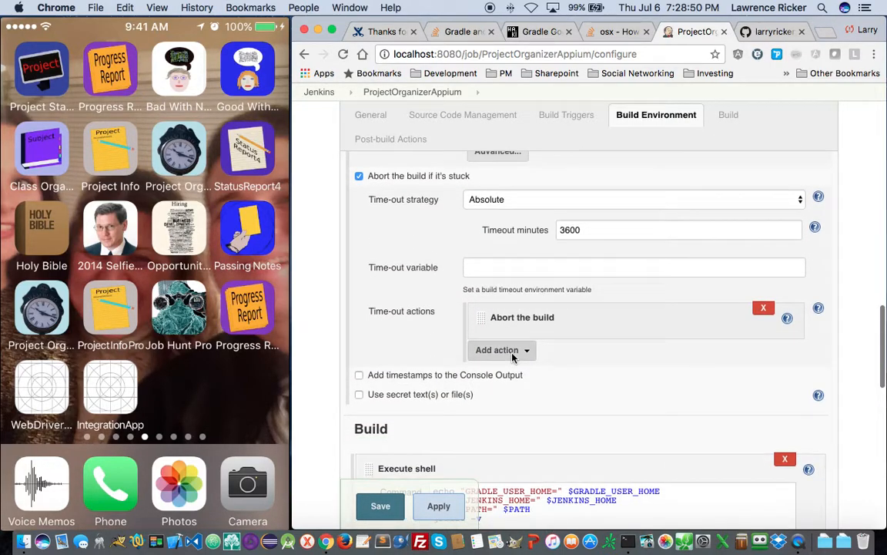
- Expand the Gradle step's advanced options and view the help for Root Build script
scroll(512, 357, down, 6)
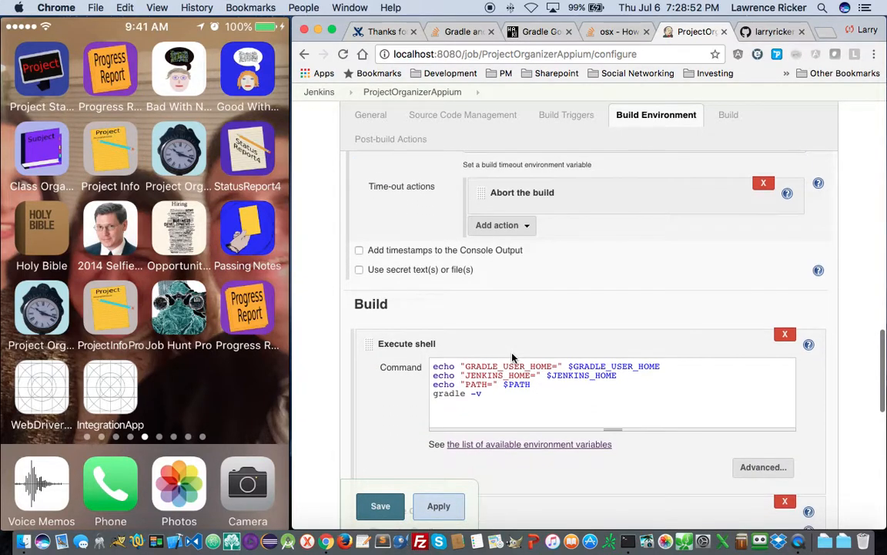
scroll(512, 357, down, 3)
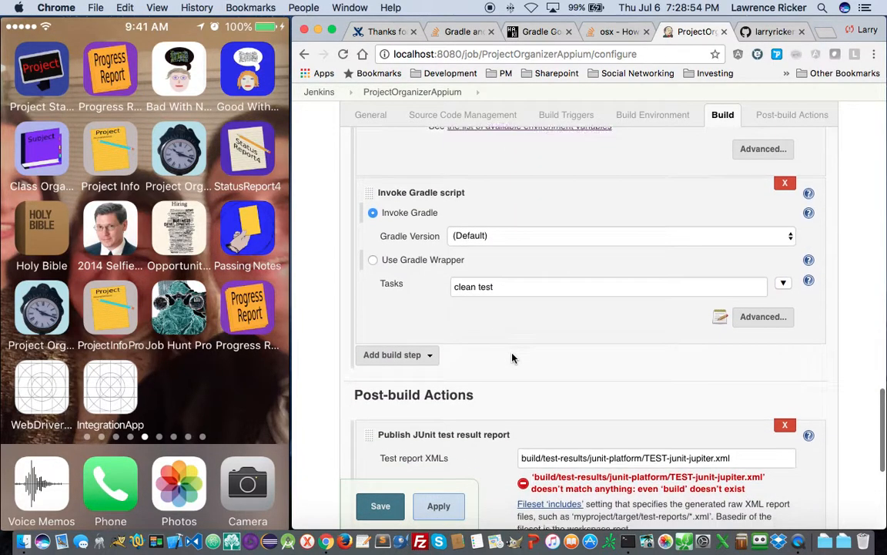
click(758, 321)
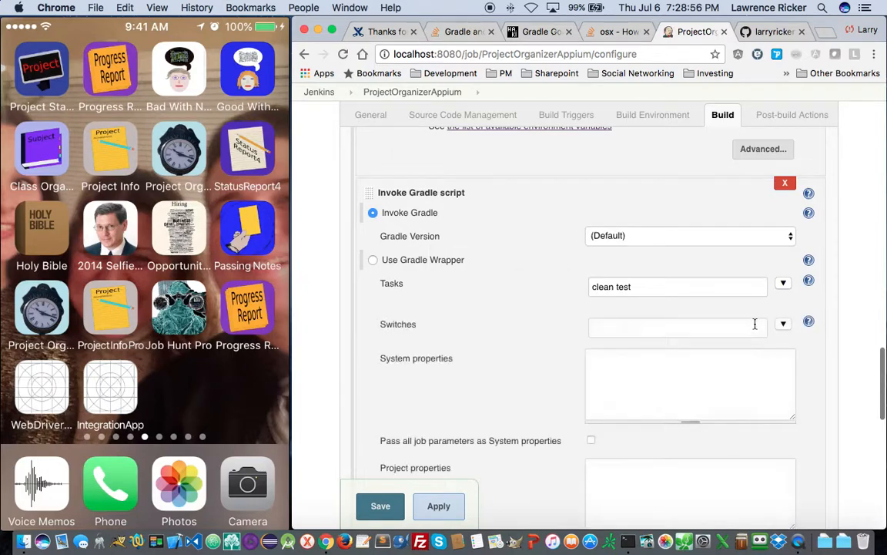
scroll(560, 420, down, 4)
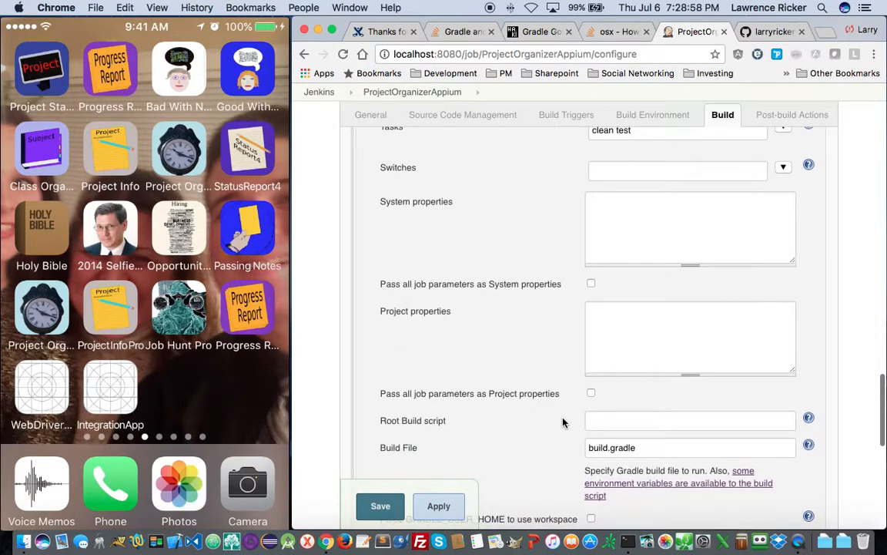
scroll(563, 422, down, 2)
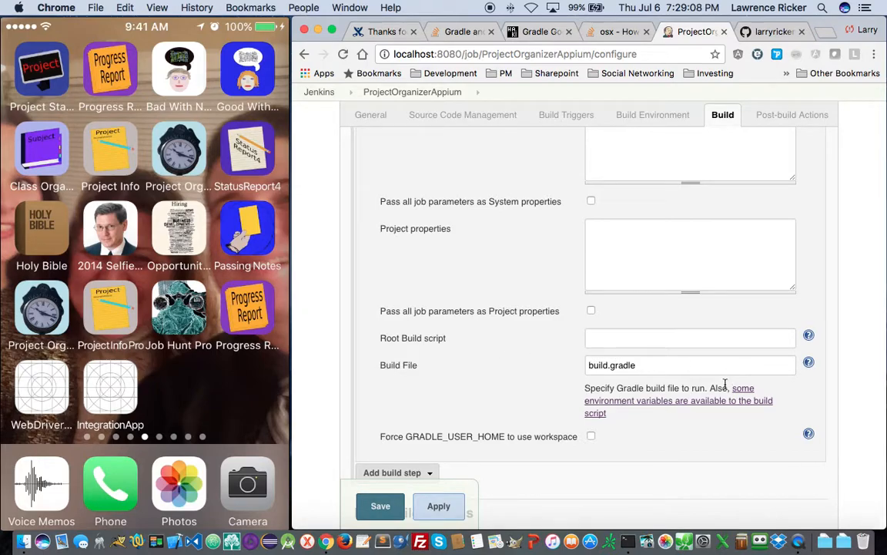
click(809, 337)
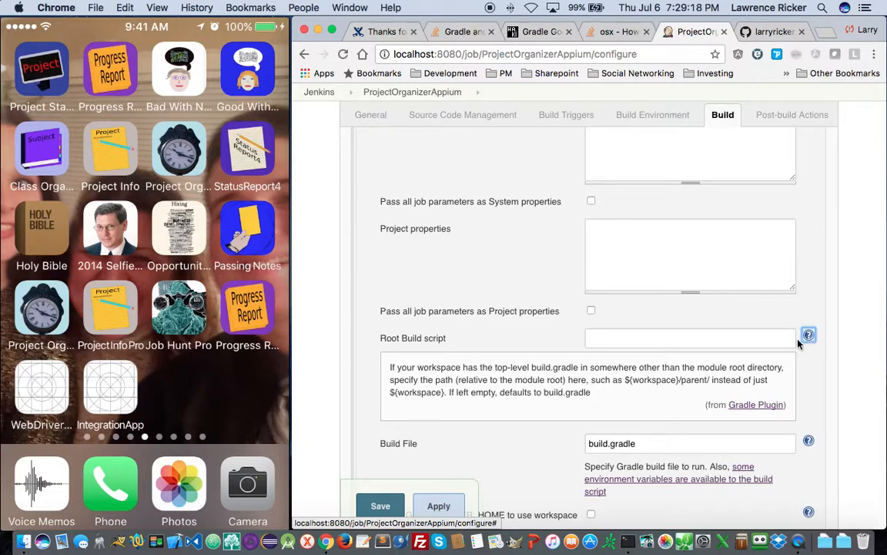
- Enter ${workspace}/ProjectOrganizerAppium/ as the Gradle Root Build script path
click(649, 337)
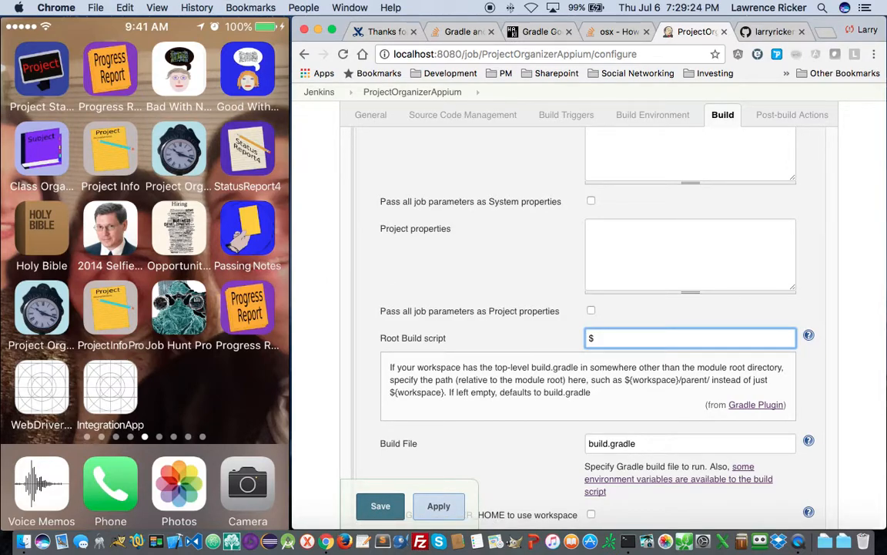
text(${)
click(707, 379)
drag(708, 379, 625, 377)
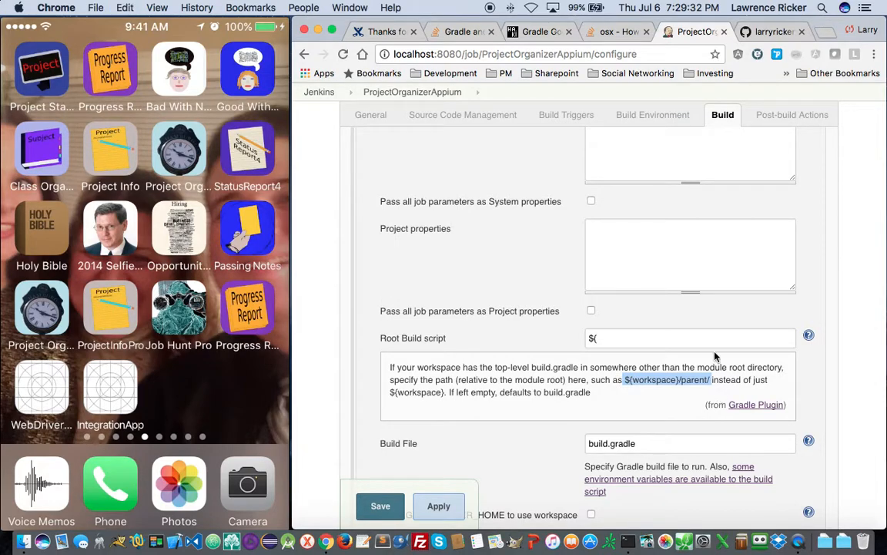
click(617, 339)
text(${workspace}/parent/)
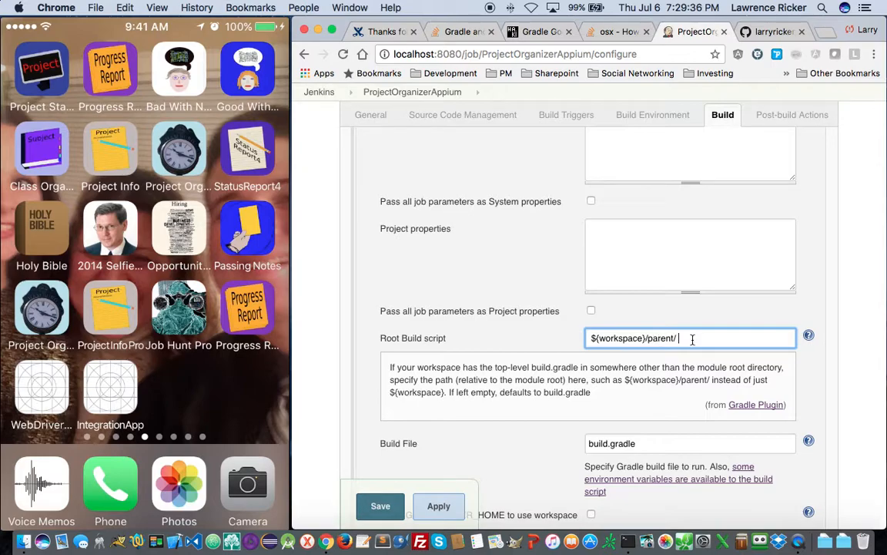
key(BackSpace)
key(BackSpace)
key(BackSpace)
text(ProjectOrganizerAppium/)
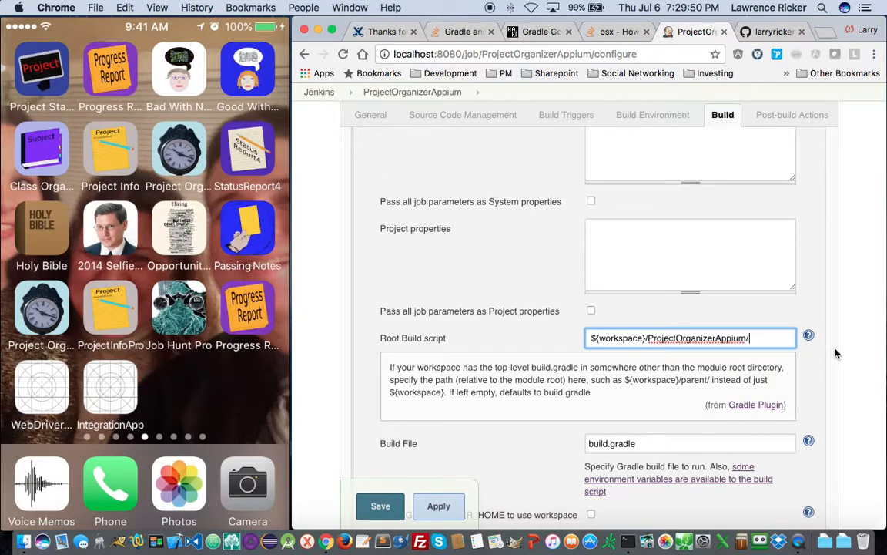
scroll(732, 354, down, 5)
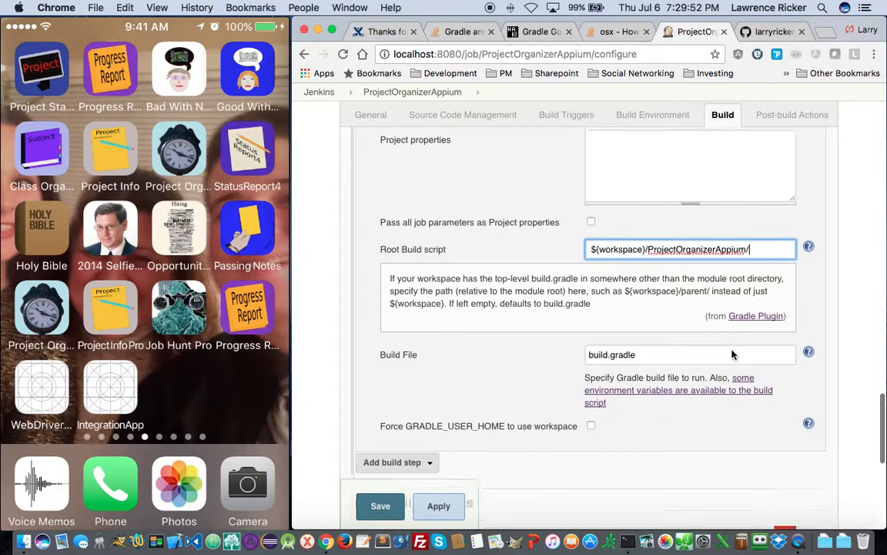
- Prefix the JUnit Test report XMLs path with ProjectOrganizerAppium/
scroll(732, 354, down, 3)
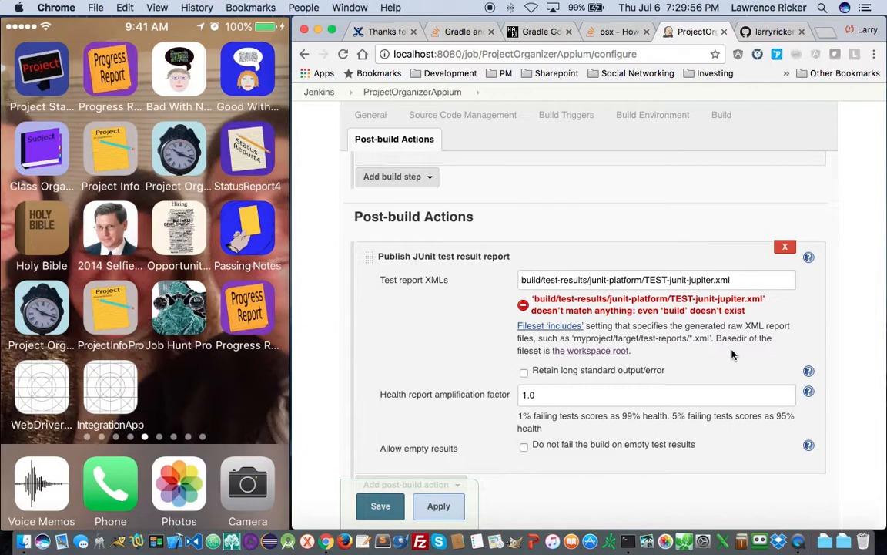
scroll(733, 355, up, 1)
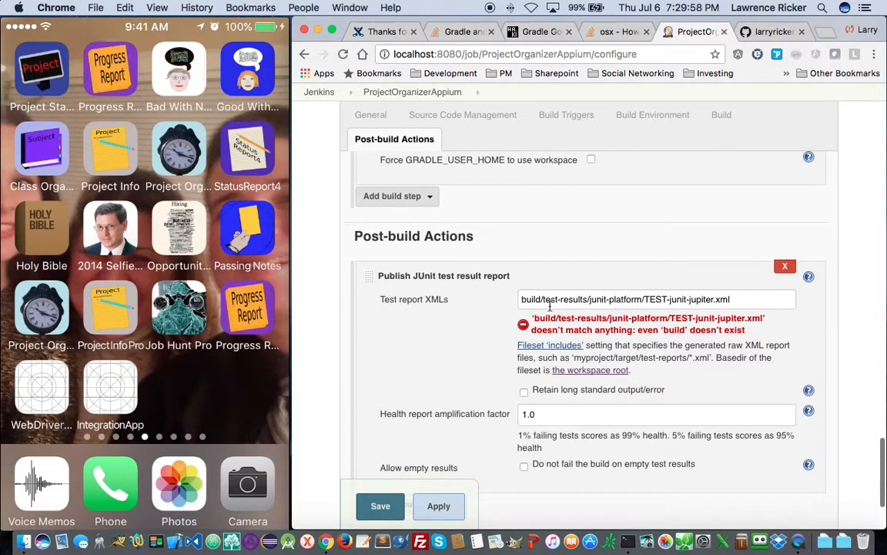
click(526, 305)
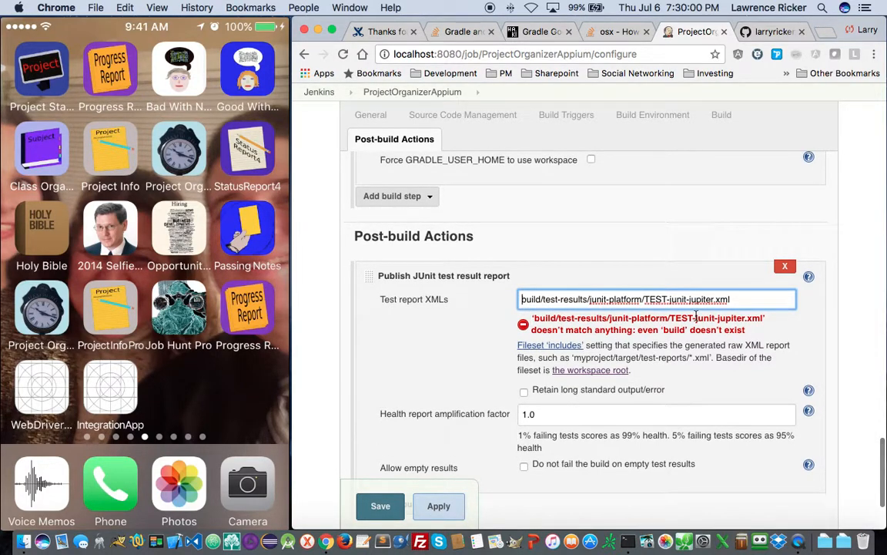
text(A)
key(BackSpace)
text(ProjectO)
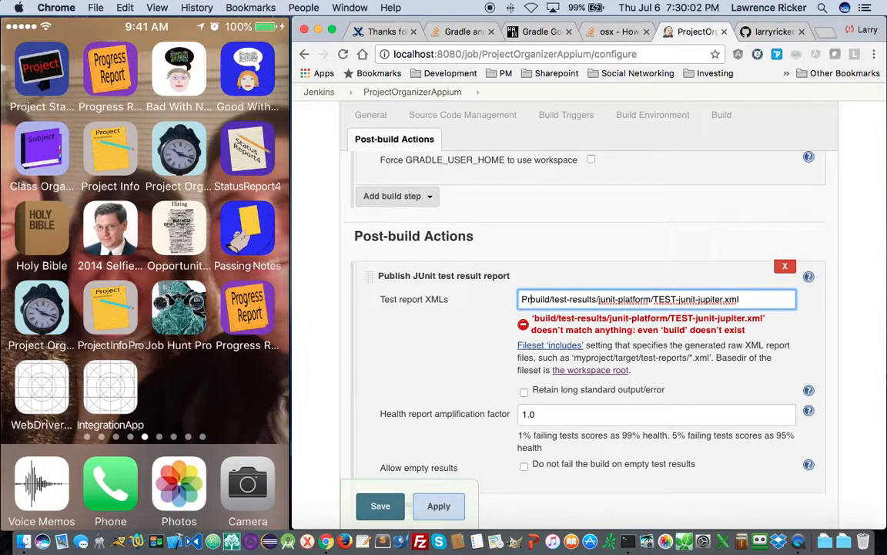
text(rganizerAppi)
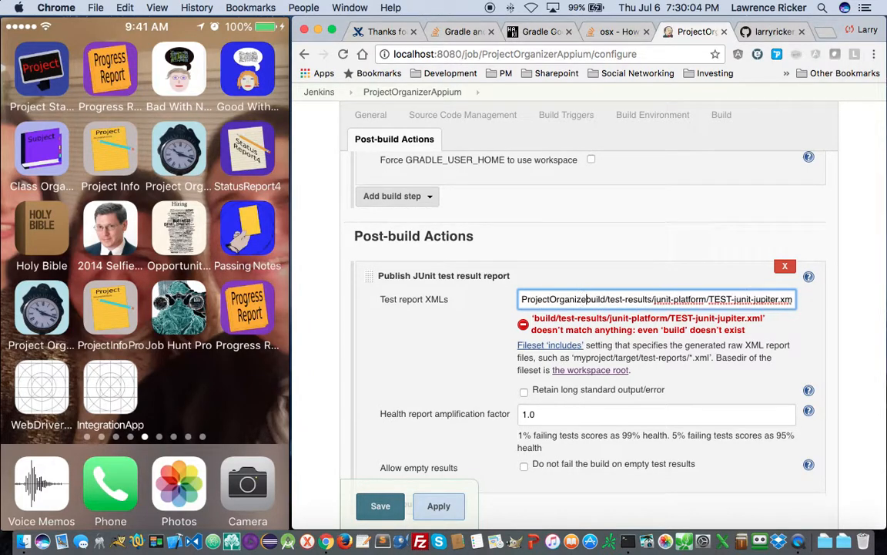
text(um/)
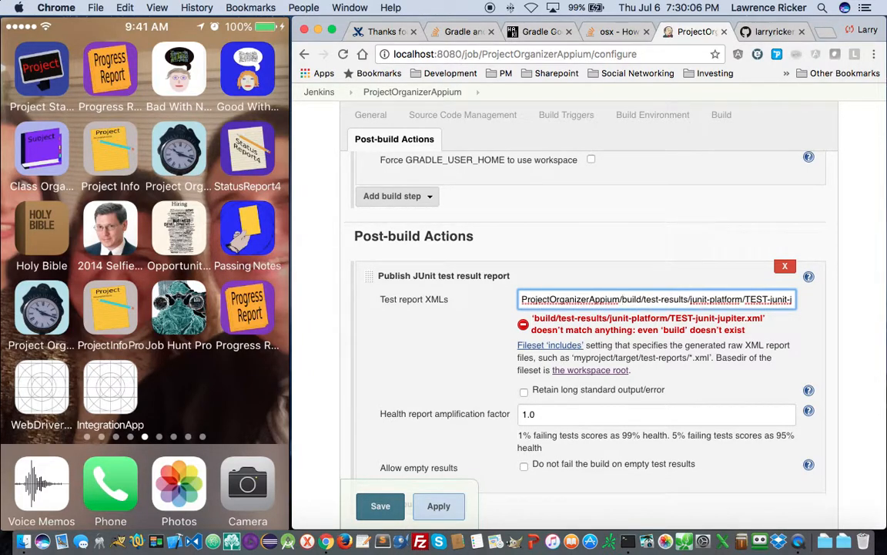
- Save the job configuration
scroll(747, 341, down, 2)
scroll(747, 341, down, 2)
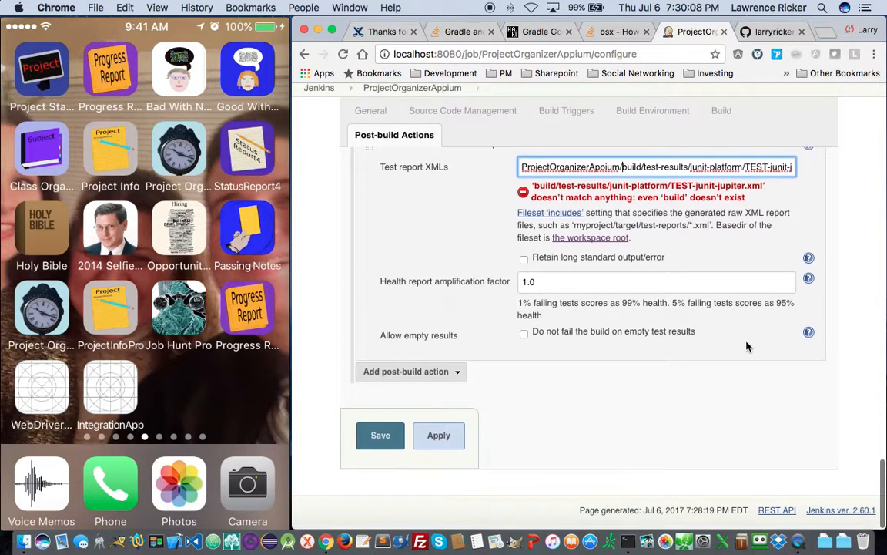
click(377, 440)
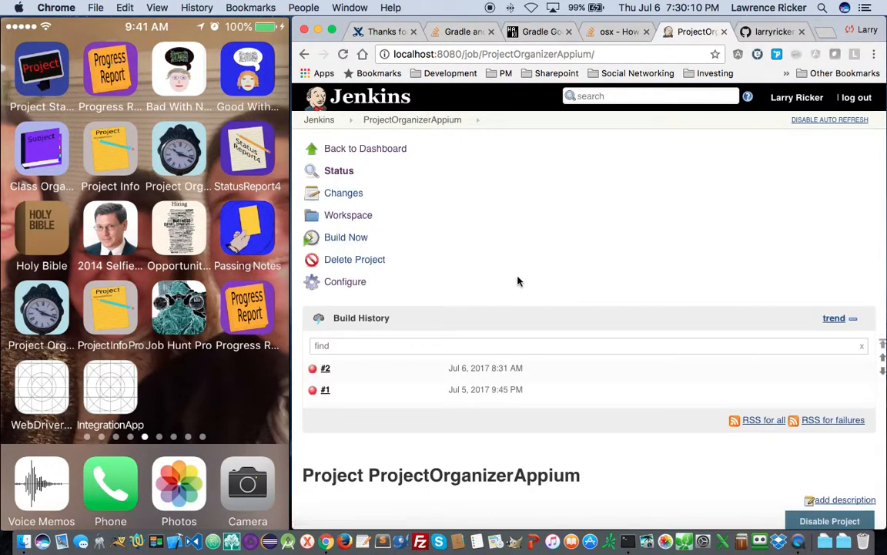
- Trigger a new build of ProjectOrganizerAppium and view build #3's console output
click(355, 239)
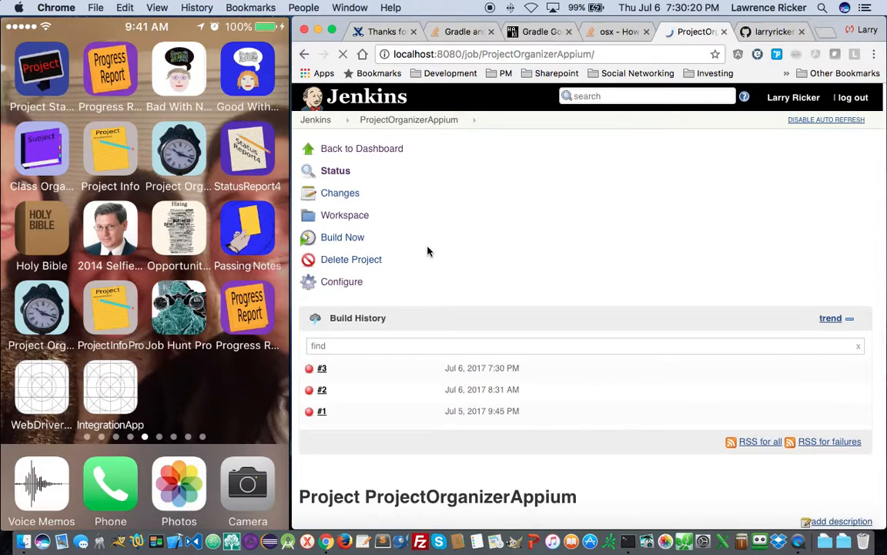
click(457, 368)
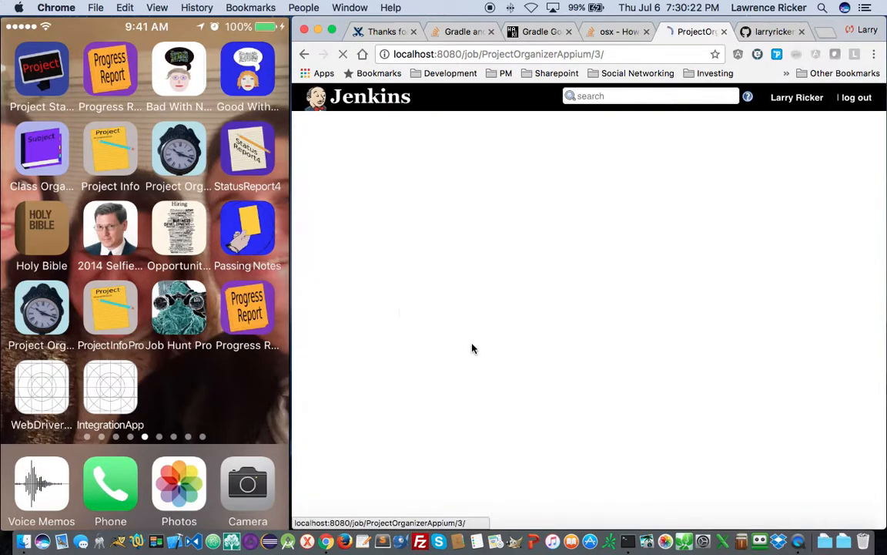
click(369, 219)
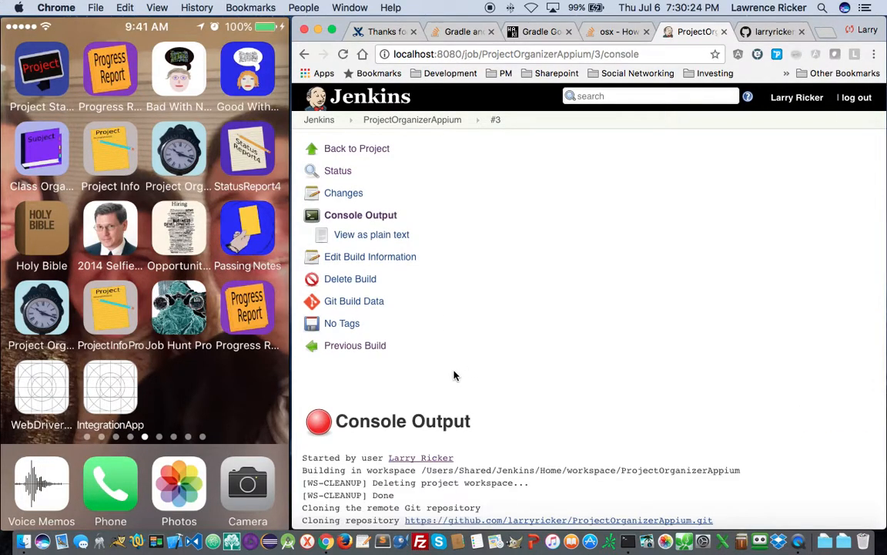
- Find the 'Cannot run program gradle' error in build #3's log and copy its directory path
scroll(456, 372, down, 5)
scroll(455, 375, down, 5)
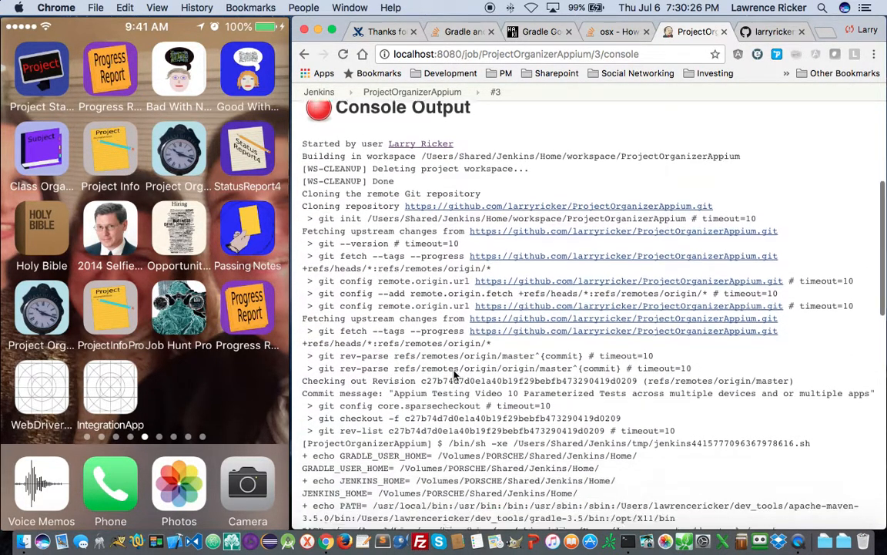
scroll(454, 375, down, 4)
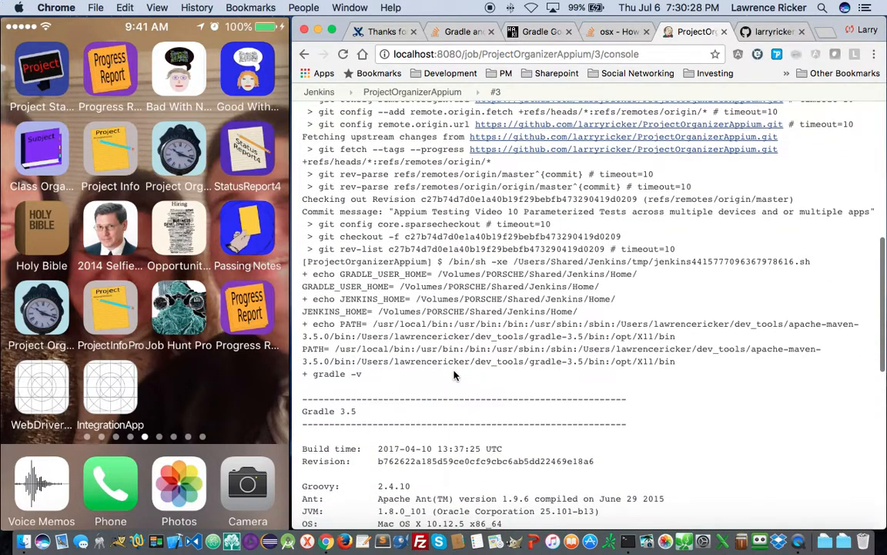
scroll(454, 375, down, 6)
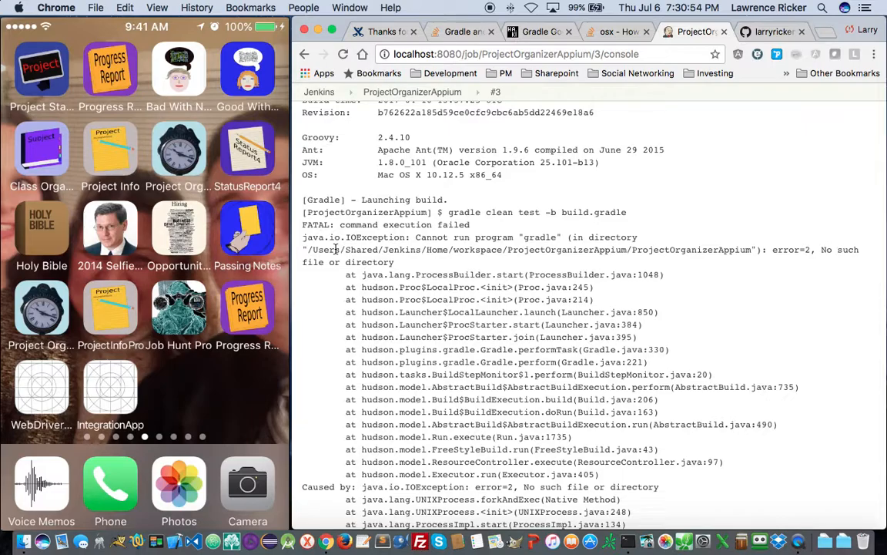
scroll(339, 254, up, 8)
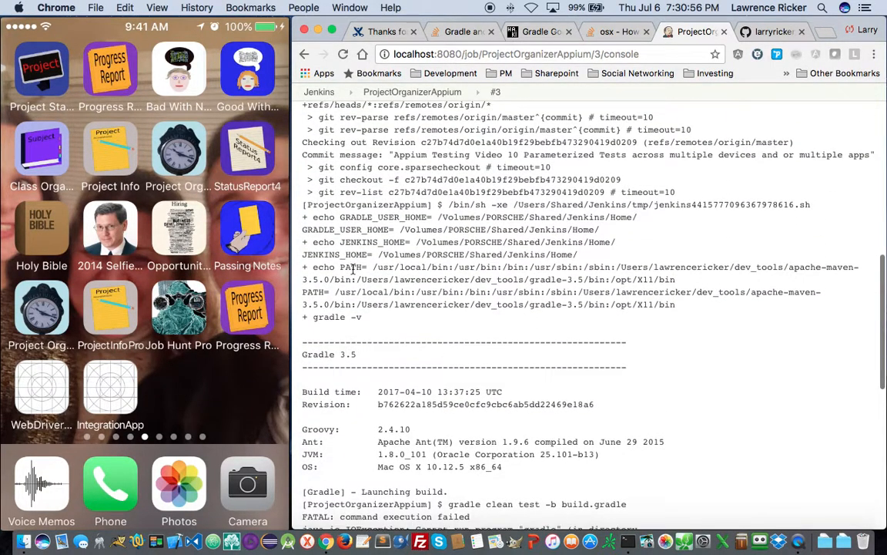
scroll(354, 267, up, 5)
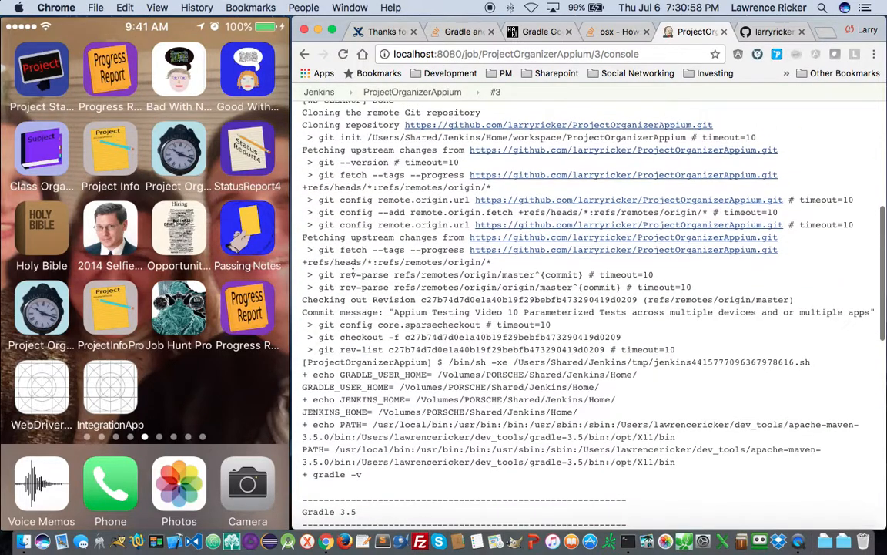
scroll(354, 267, up, 5)
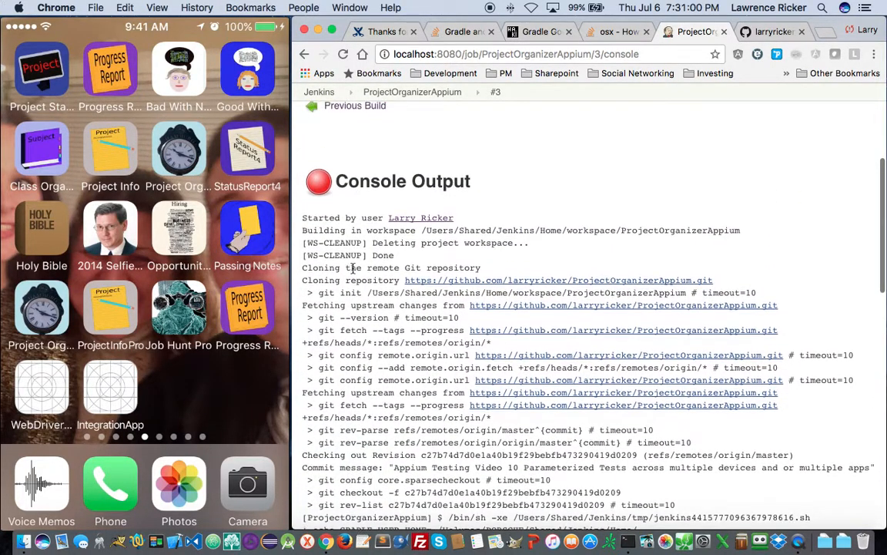
scroll(354, 267, down, 20)
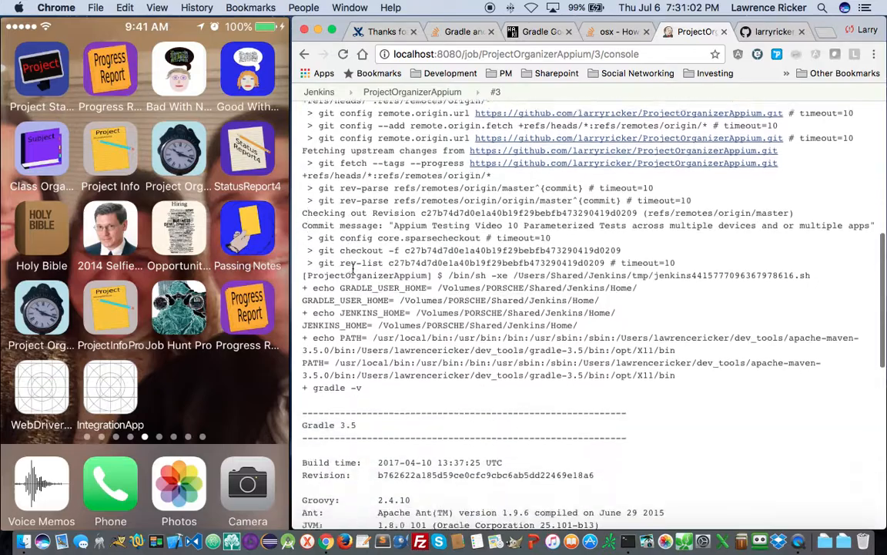
scroll(354, 267, down, 3)
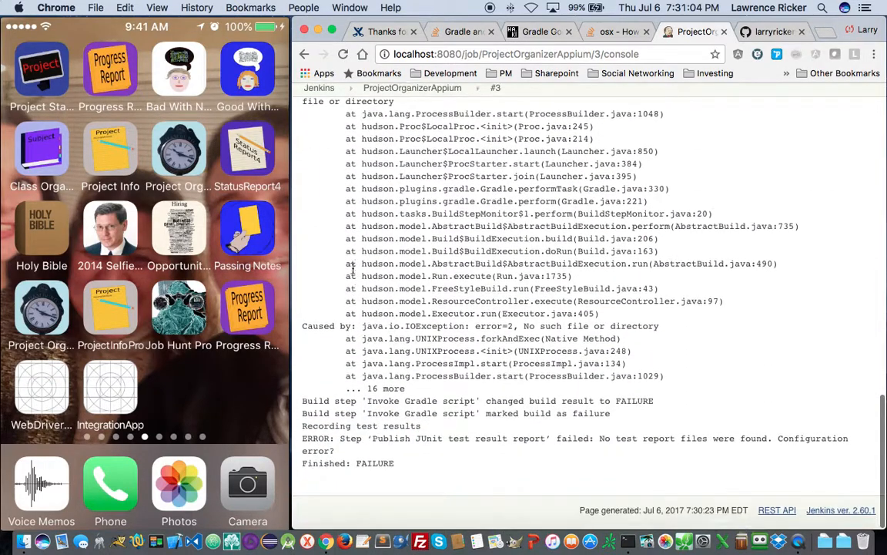
scroll(352, 266, up, 5)
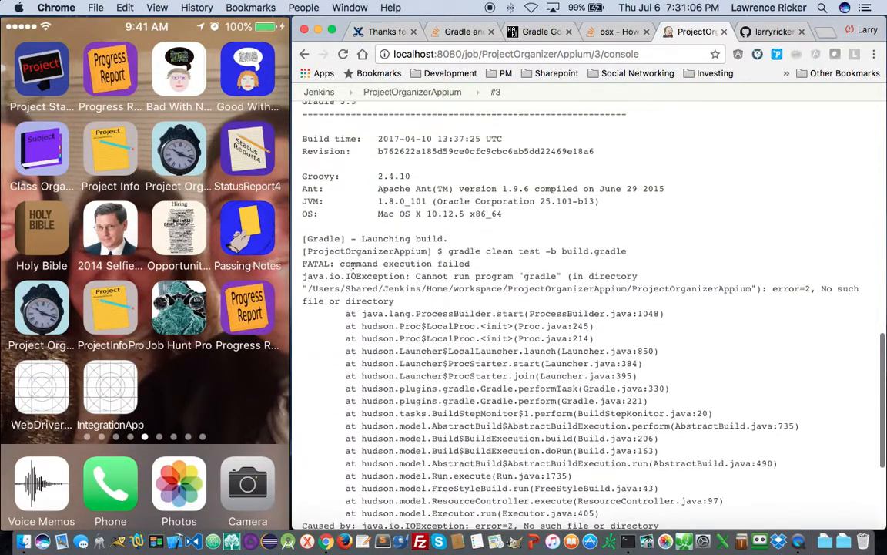
drag(305, 298, 752, 301)
key(super+c)
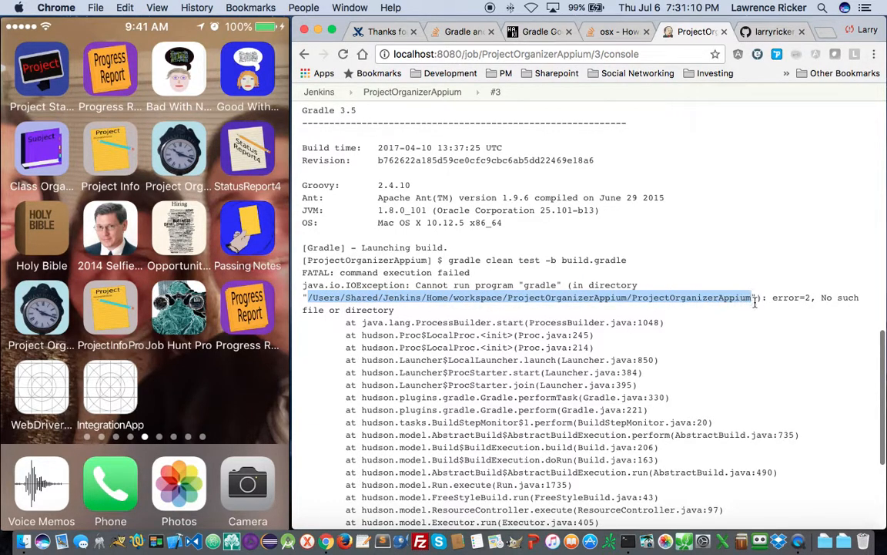
key(super+Tab)
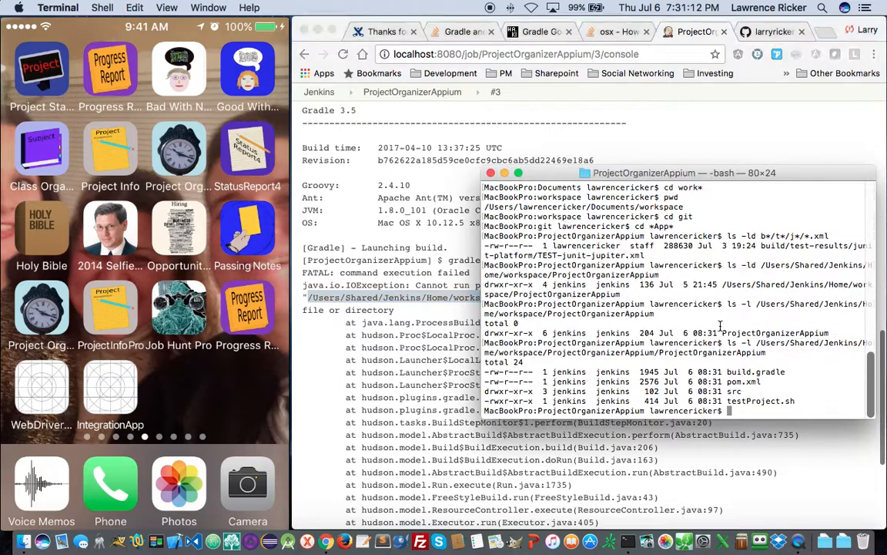
- List the contents of the copied ProjectOrganizerAppium workspace folder with ls -l
text(ls -l)
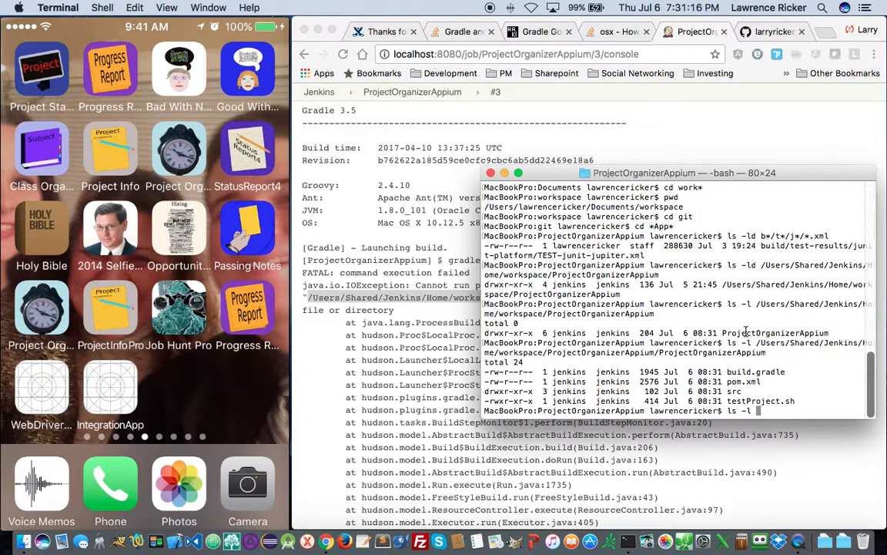
right_click(730, 313)
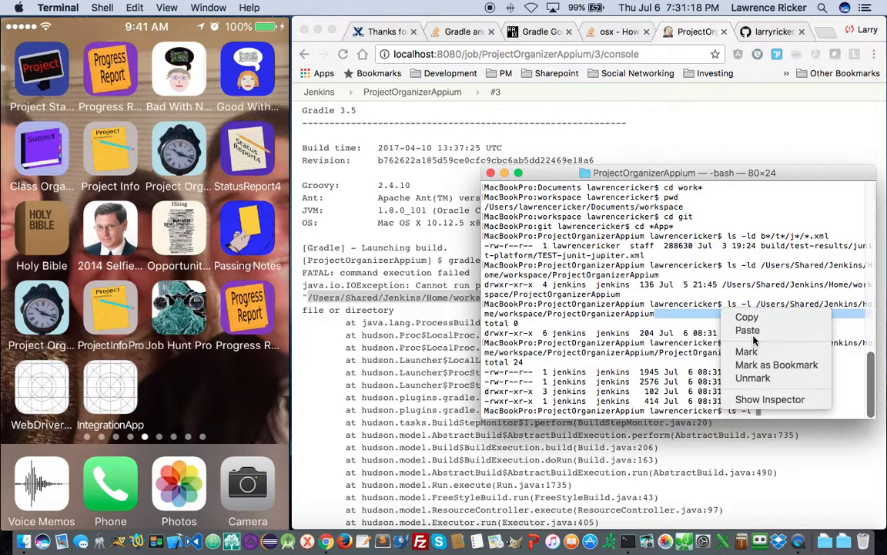
click(747, 330)
key(Return)
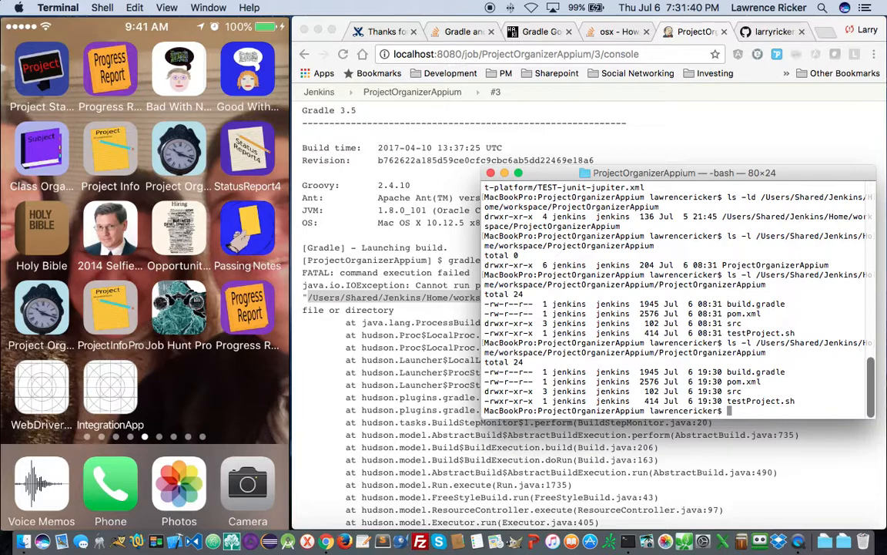
- Show the folder's own details with ls -ld, confirming it exists and is owned by jenkins
text(ls -ld)
right_click(678, 390)
click(734, 407)
key(Return)
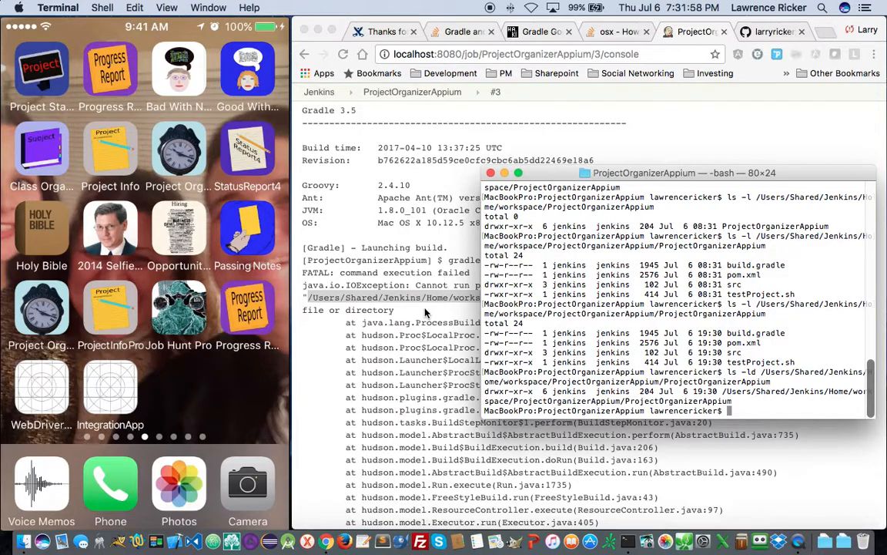
scroll(422, 293, up, 3)
click(422, 314)
scroll(408, 316, up, 4)
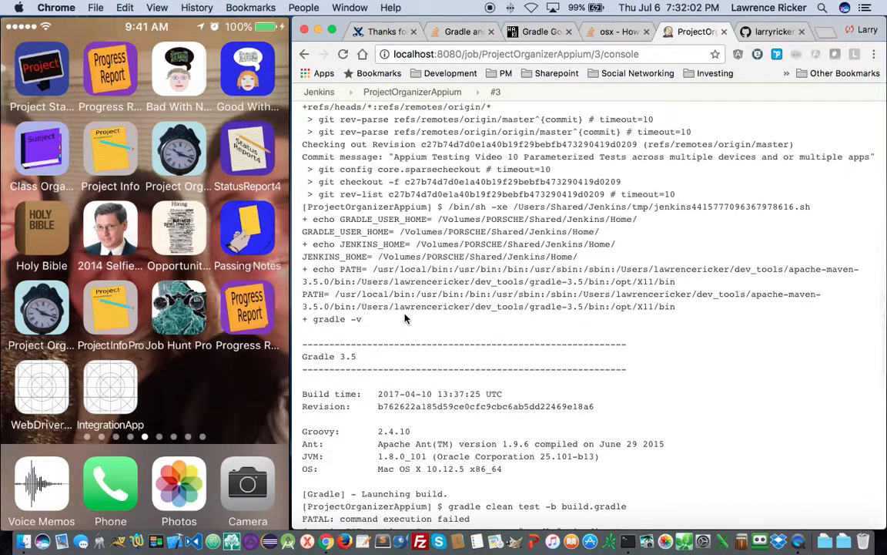
- Scroll build #3's console log, then go to the ProjectOrganizerAppium job's Workspace page
scroll(405, 319, down, 2)
scroll(406, 318, up, 3)
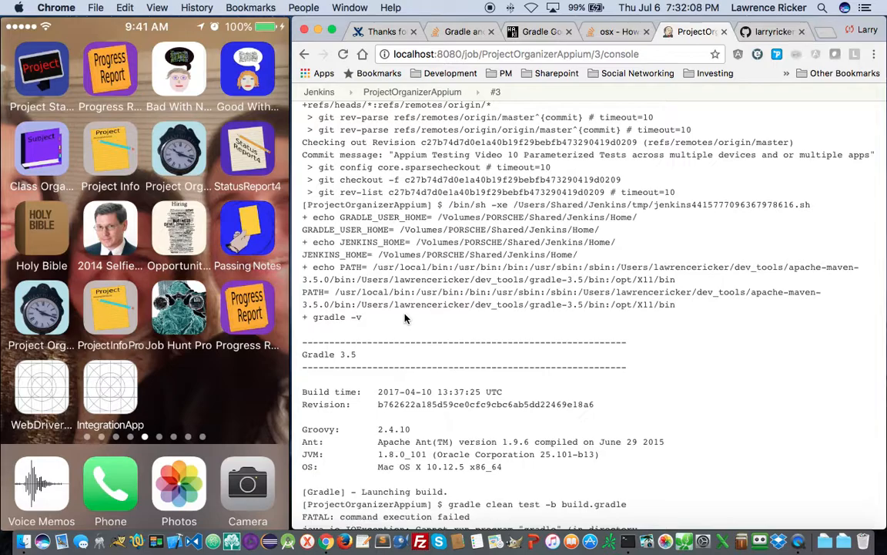
scroll(405, 318, up, 4)
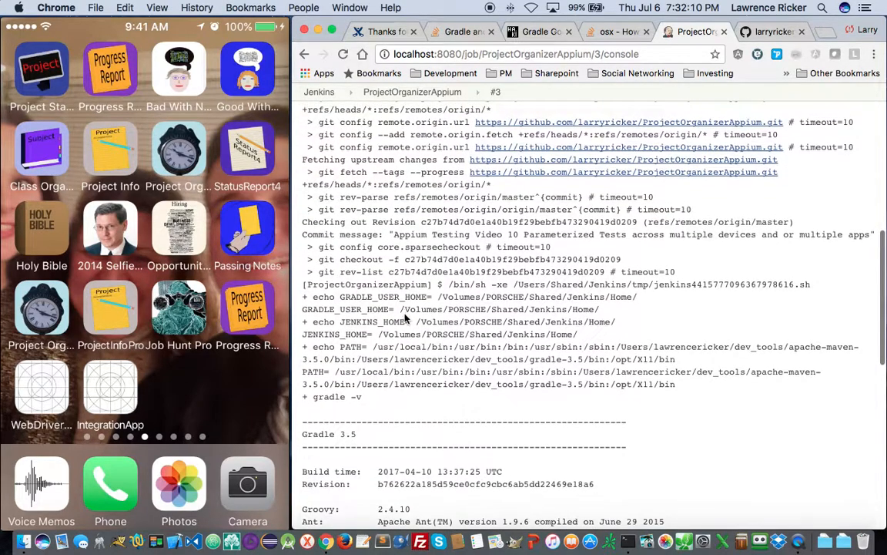
scroll(555, 370, down, 15)
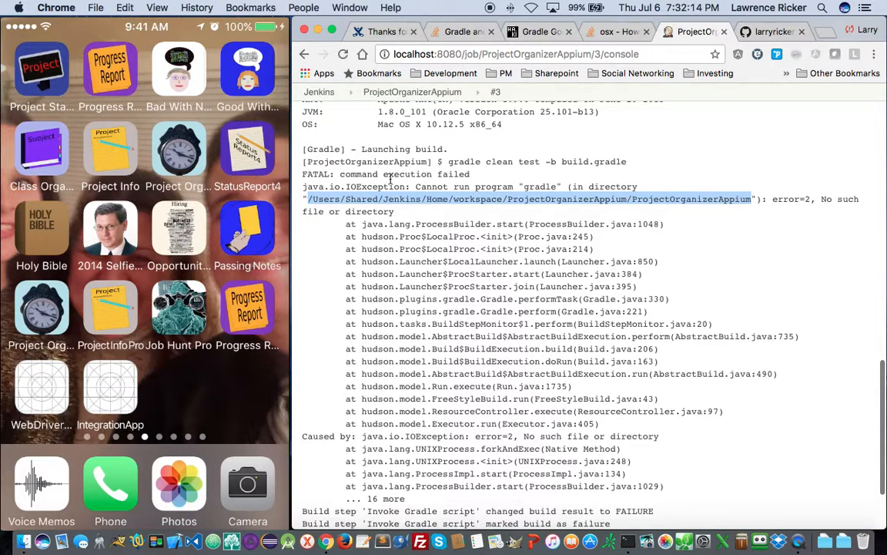
scroll(455, 251, up, 1)
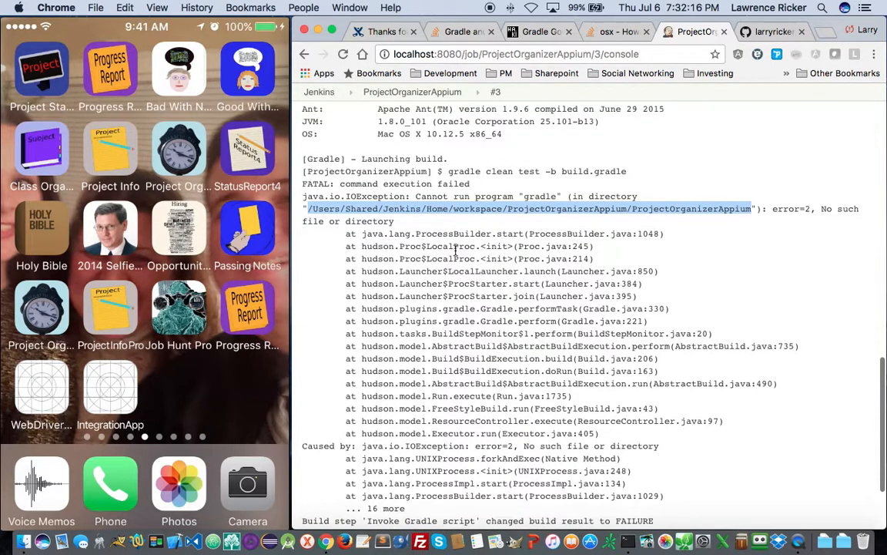
scroll(455, 251, up, 20)
click(158, 150)
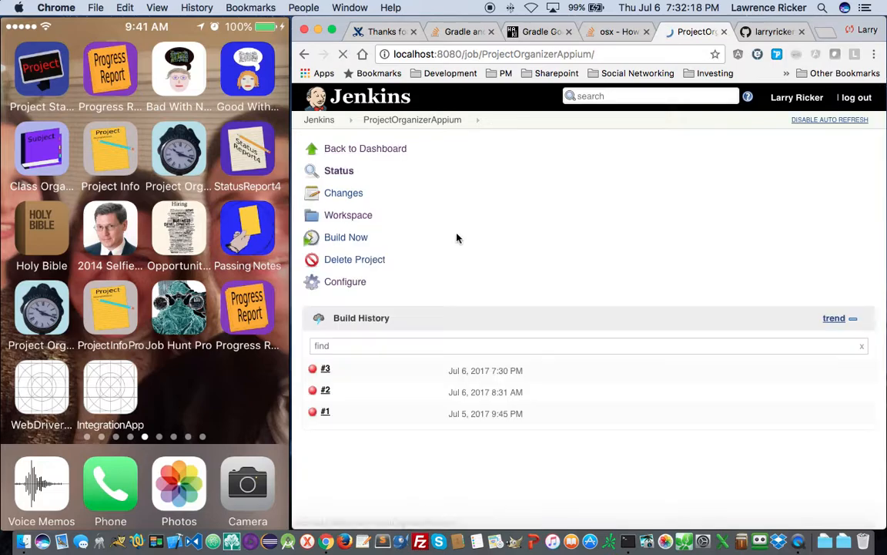
click(348, 215)
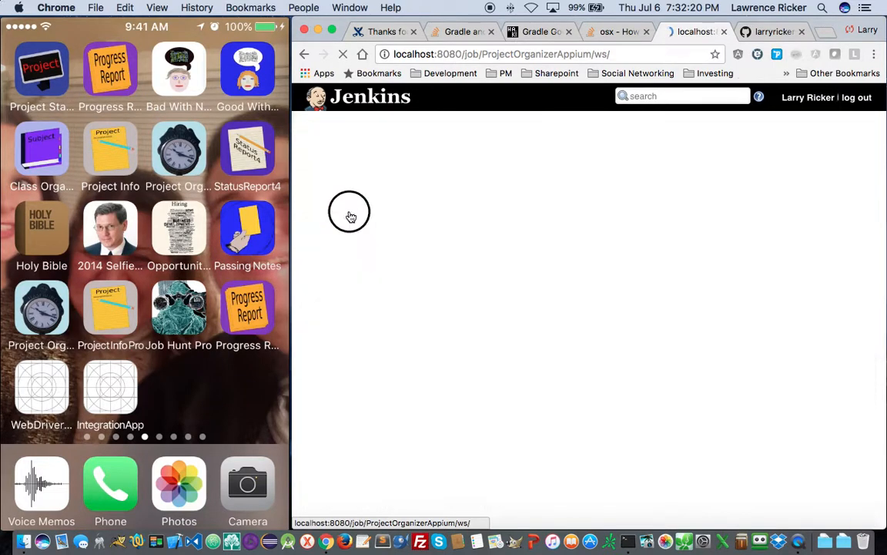
click(343, 301)
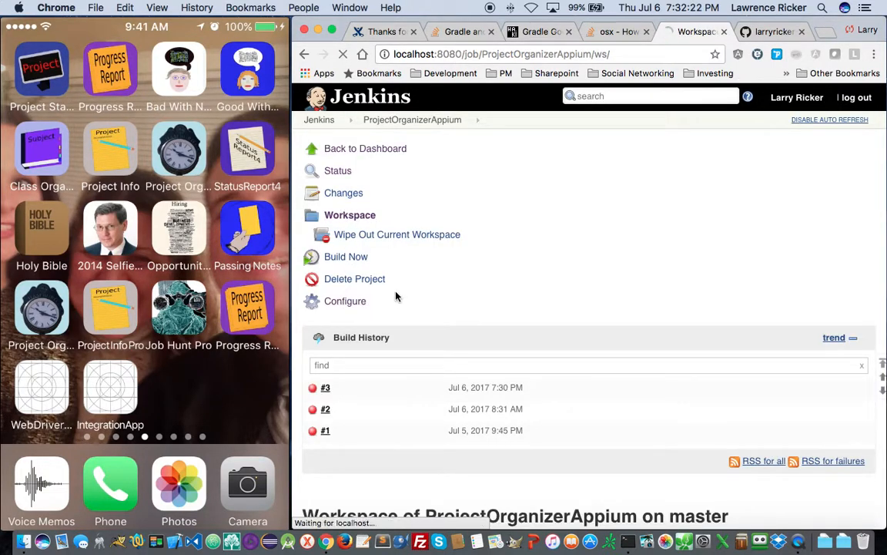
- Add echo "whoami=" `whoami` after the PATH line in Execute shell, save, and start a build
scroll(491, 327, down, 10)
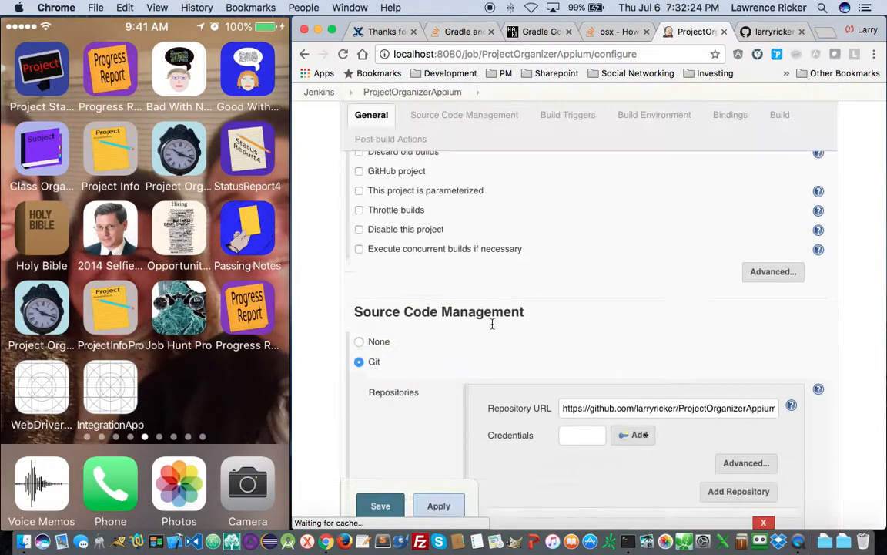
scroll(493, 327, down, 10)
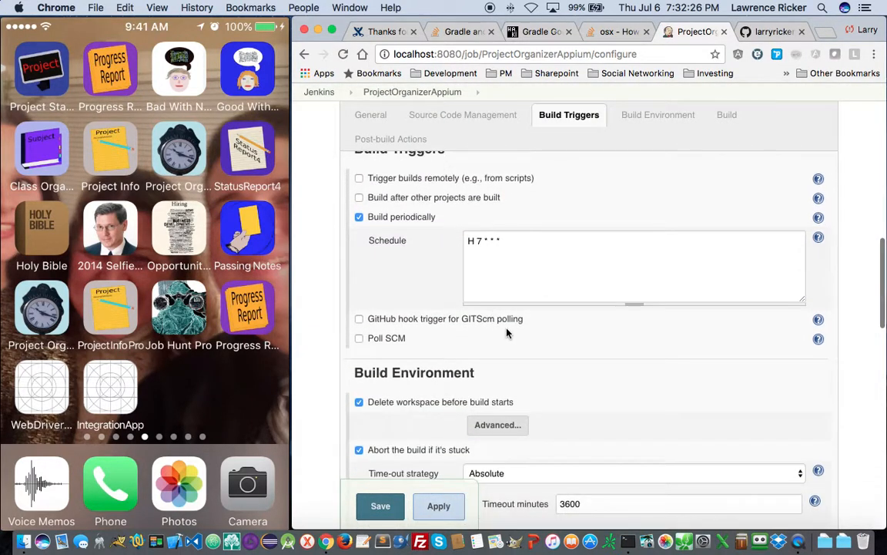
scroll(517, 331, down, 5)
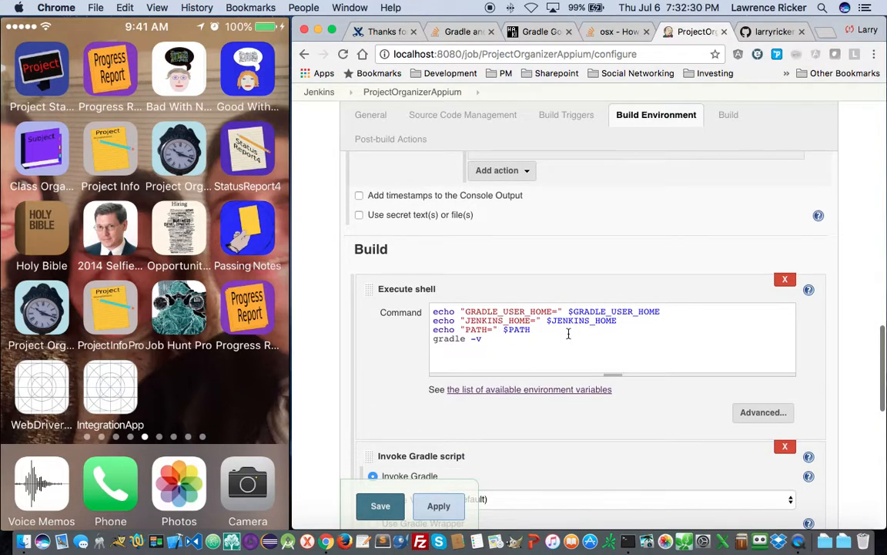
click(569, 333)
key(Return)
text(wih)
key(BackSpace)
key(BackSpace)
key(BackSpace)
text(echo)
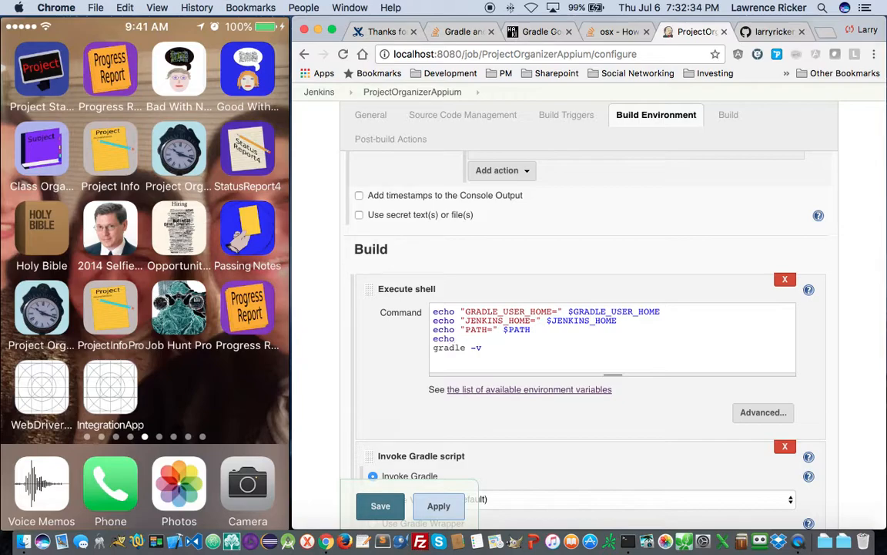
text( "whoami=" `whoami`)
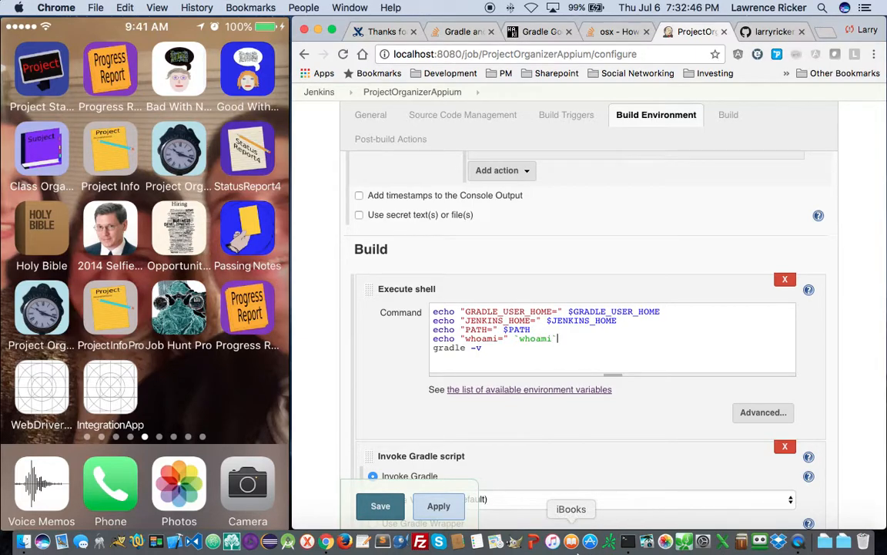
click(380, 504)
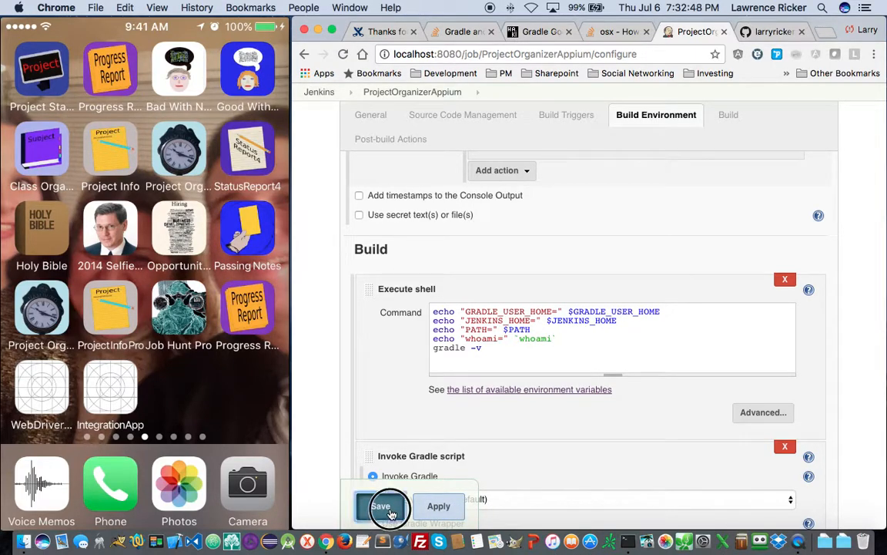
click(351, 237)
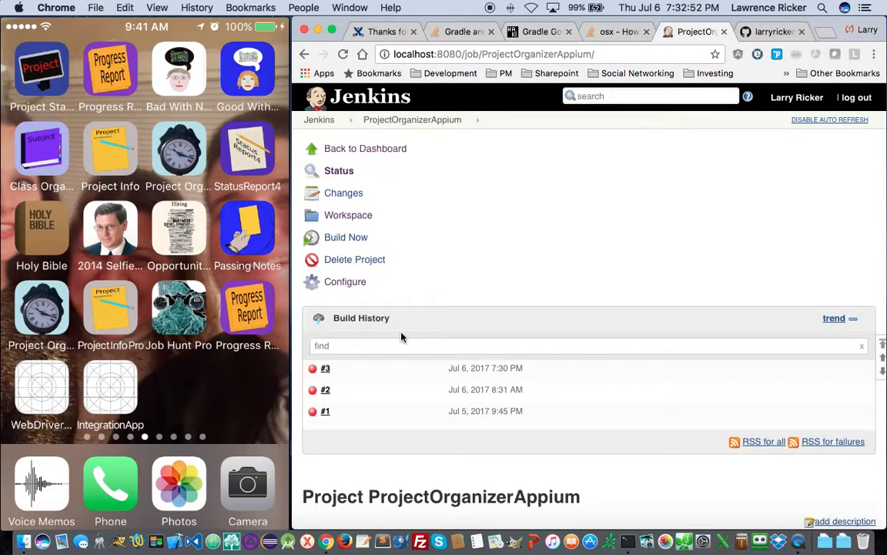
- Open build #4's console log and scroll through its gradle failure
scroll(370, 368, down, 5)
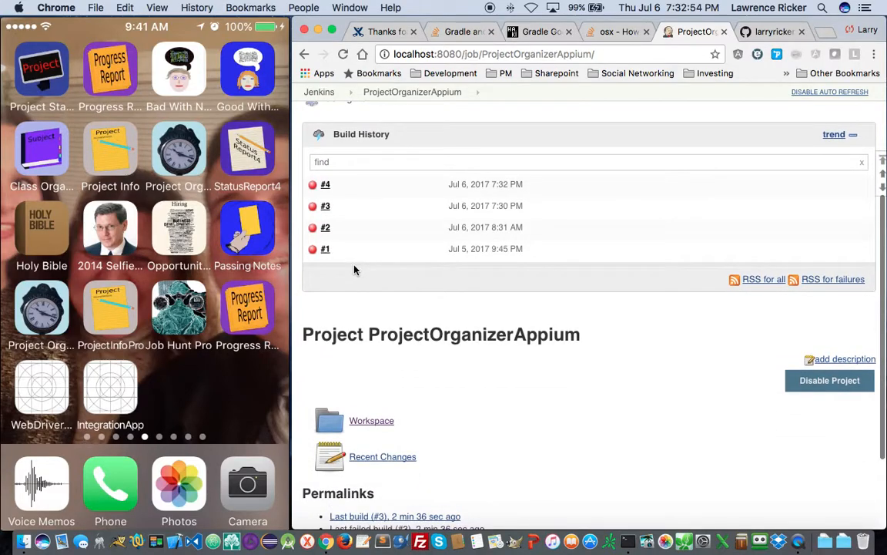
click(327, 185)
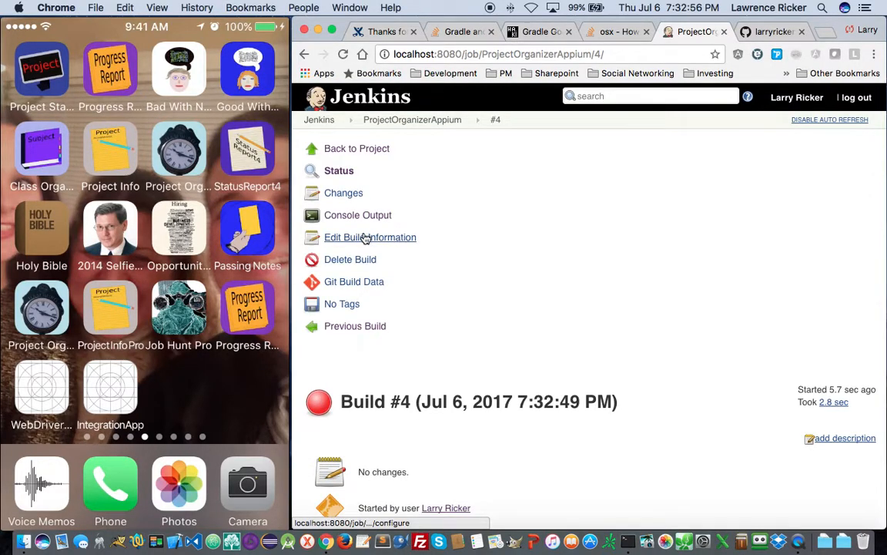
click(360, 216)
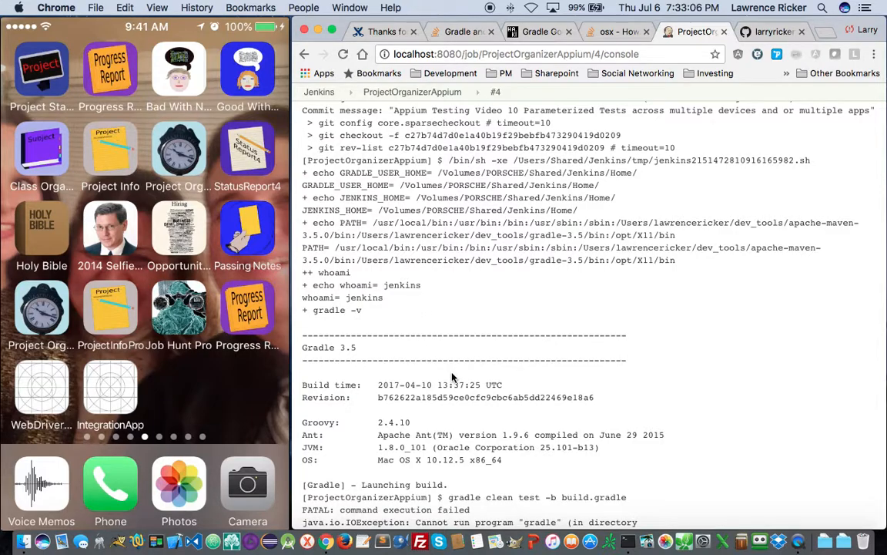
scroll(452, 378, down, 3)
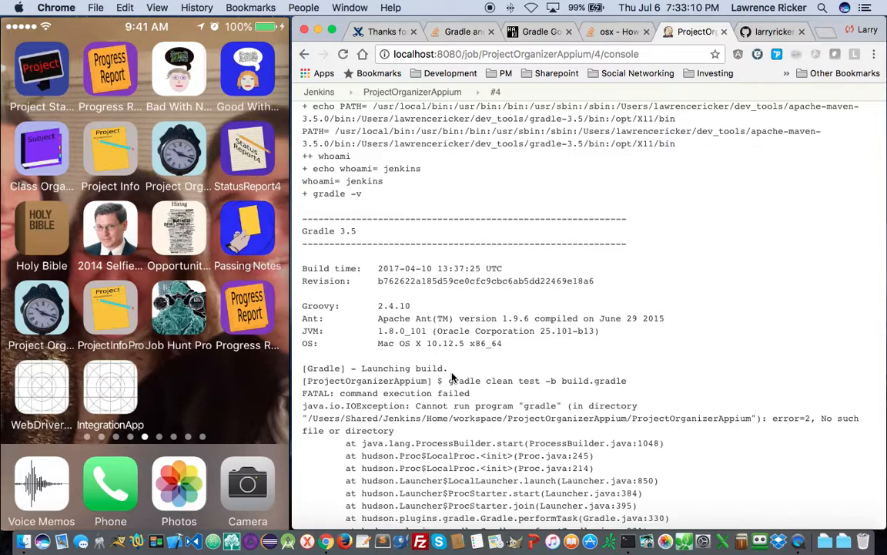
scroll(452, 377, down, 3)
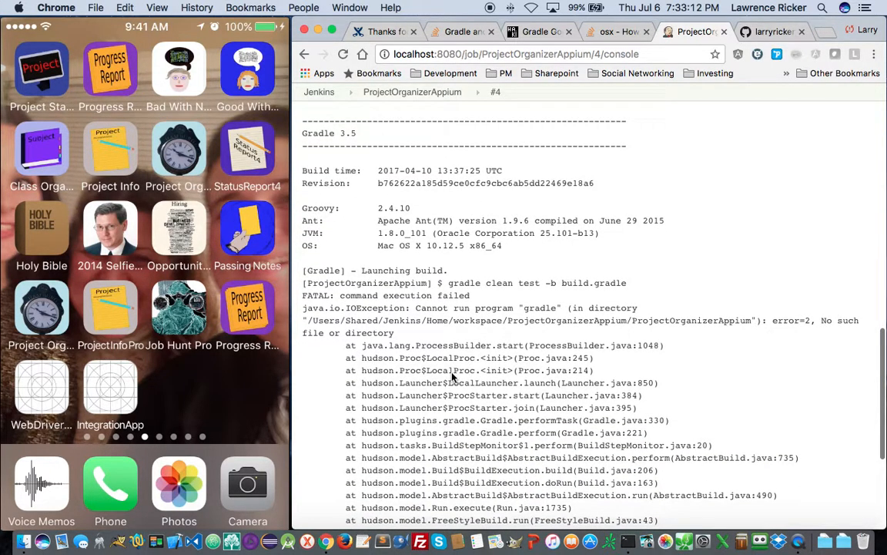
scroll(453, 377, down, 2)
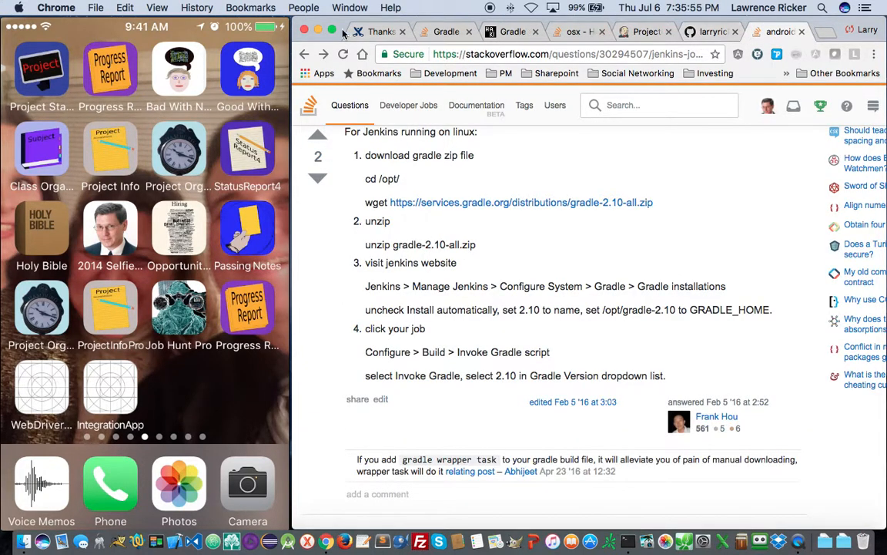
- Select the gradle-3.5/bin path in the log's PATH line
click(653, 33)
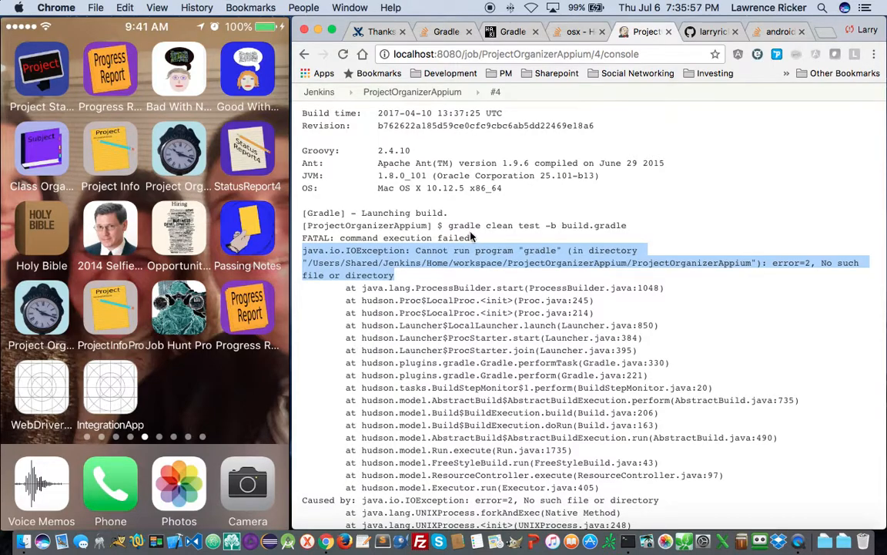
scroll(478, 234, up, 5)
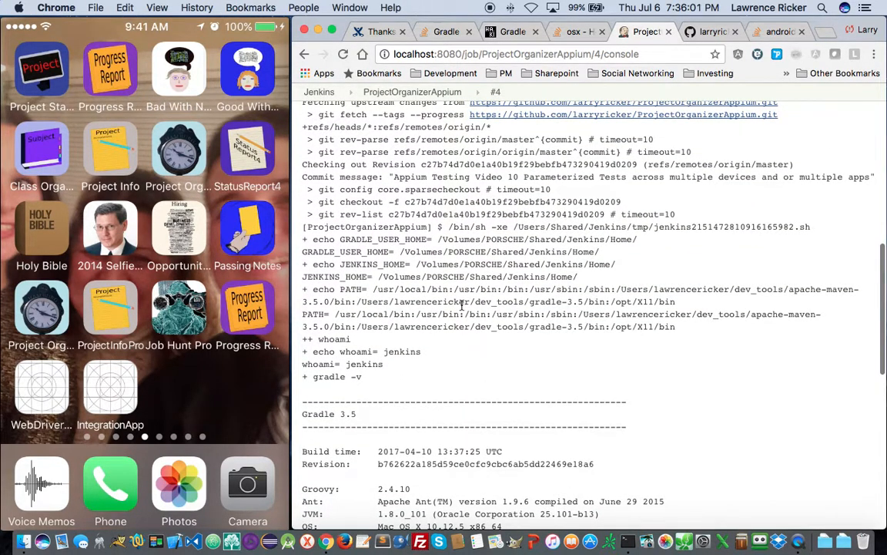
drag(360, 301, 608, 302)
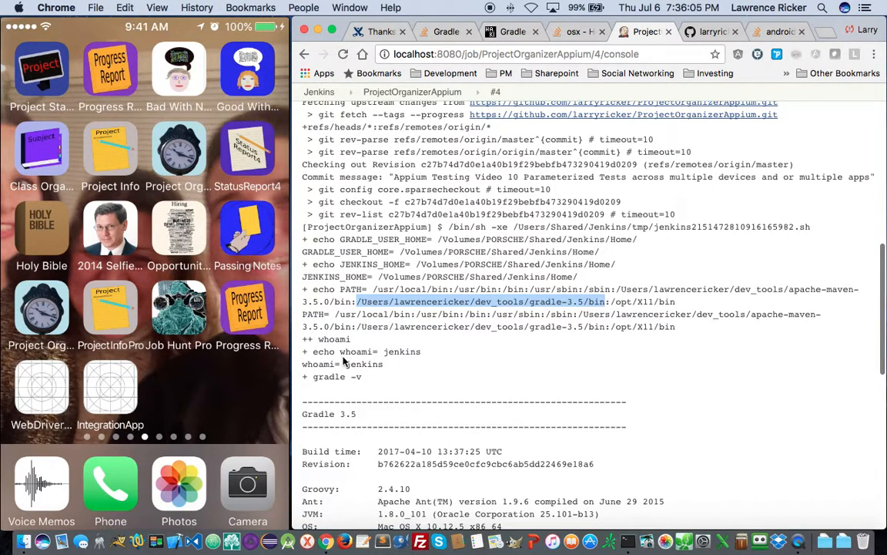
scroll(381, 347, down, 5)
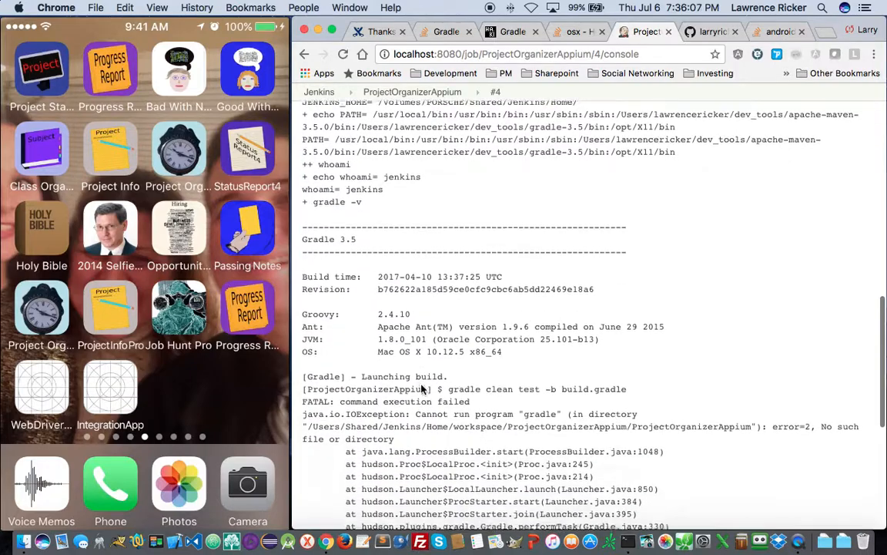
scroll(422, 385, down, 1)
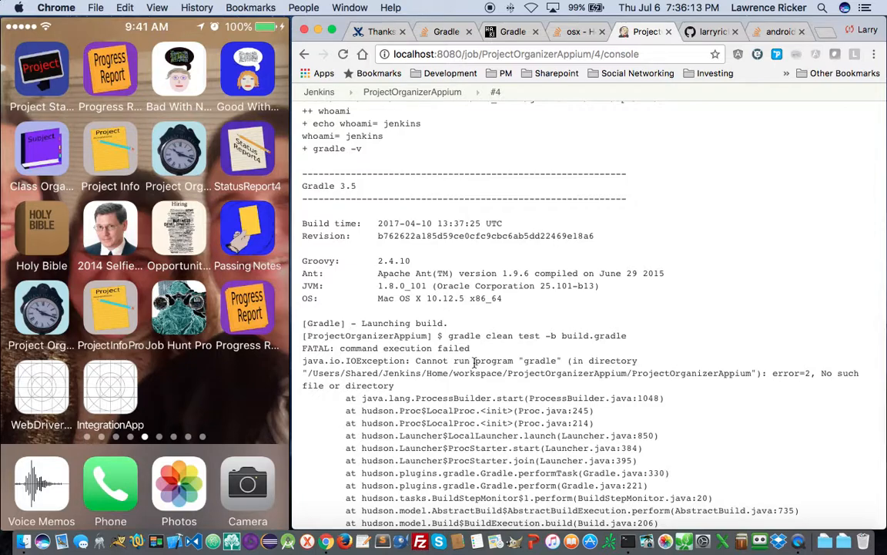
click(778, 32)
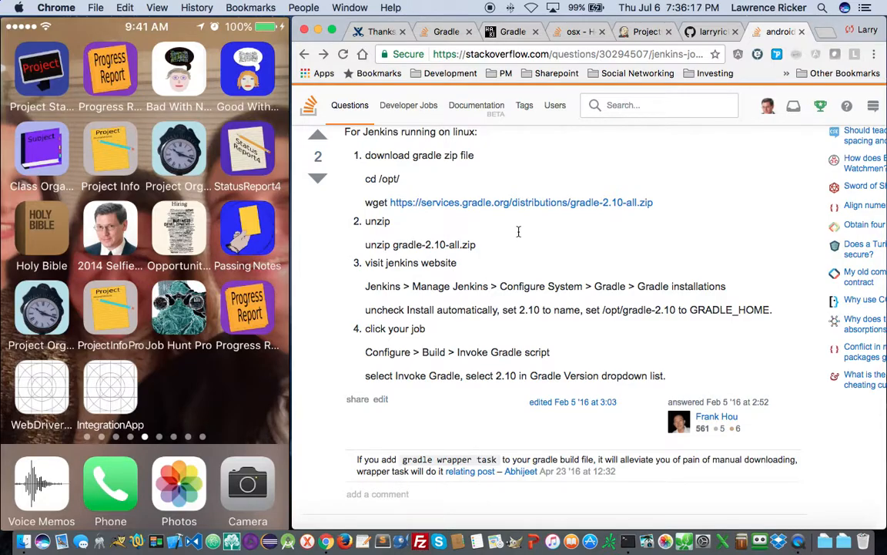
- Skim the Stack Overflow Gradle answer, then go back to the Google results for the error
scroll(516, 235, down, 10)
scroll(497, 242, down, 2)
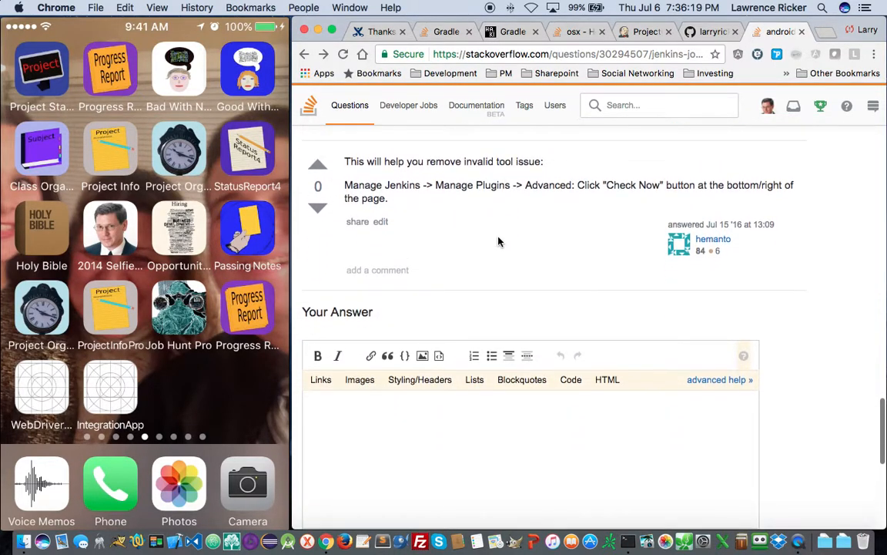
scroll(498, 242, up, 5)
scroll(497, 242, down, 1)
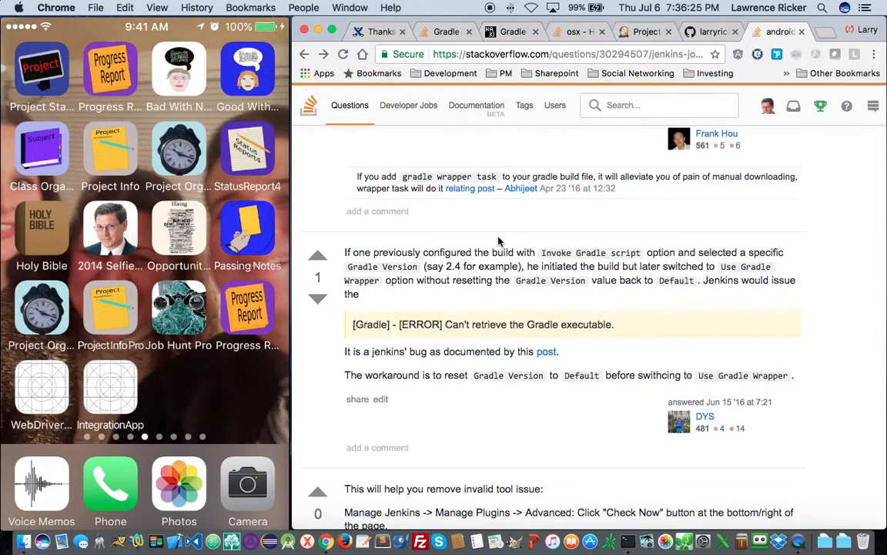
scroll(498, 241, up, 1)
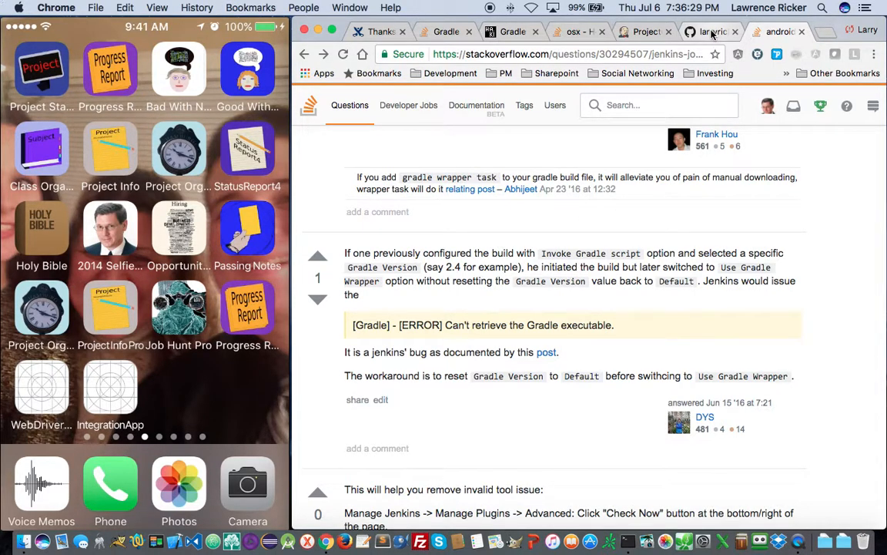
click(303, 55)
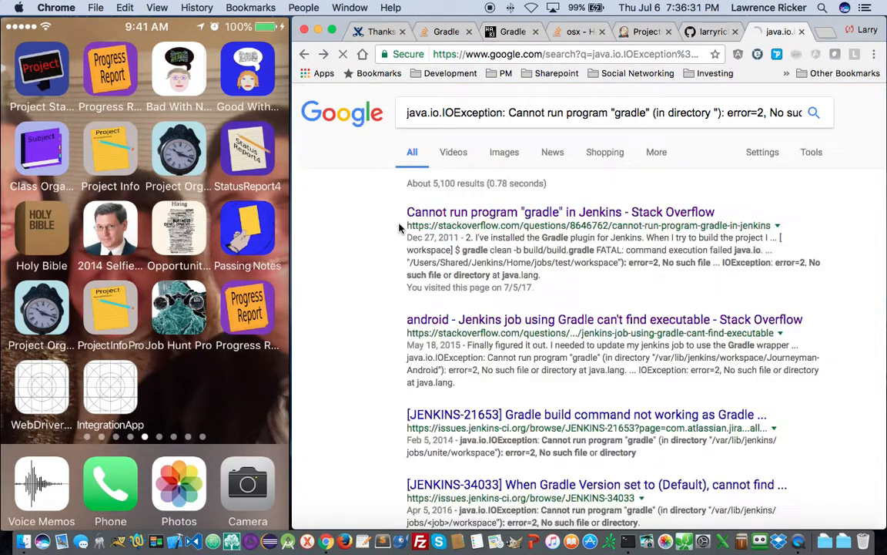
- Read the Stack Overflow answers on Jenkins failing to run gradle, then return to build #4's console
click(517, 211)
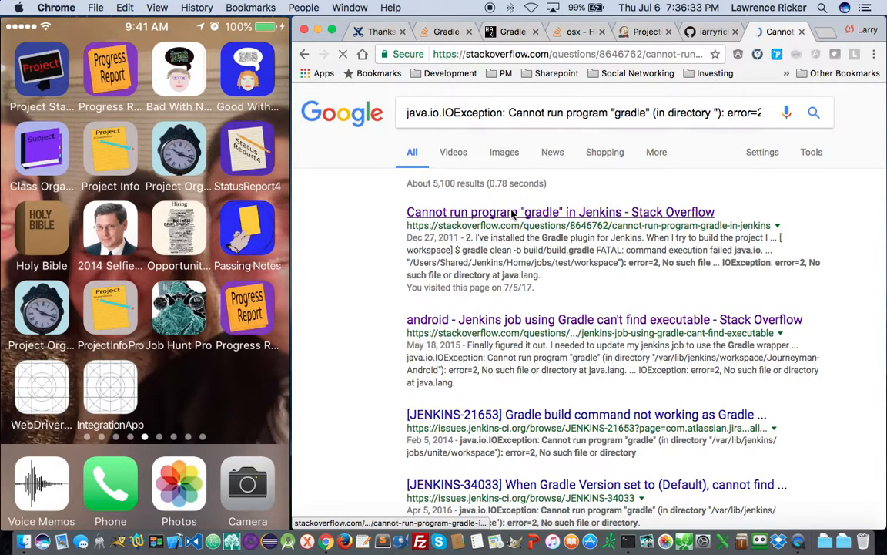
scroll(512, 228, down, 5)
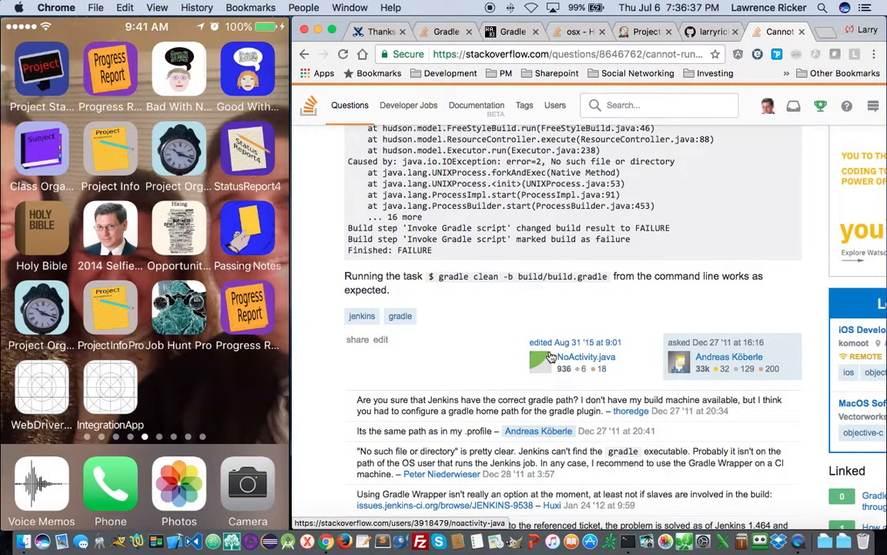
scroll(550, 357, down, 2)
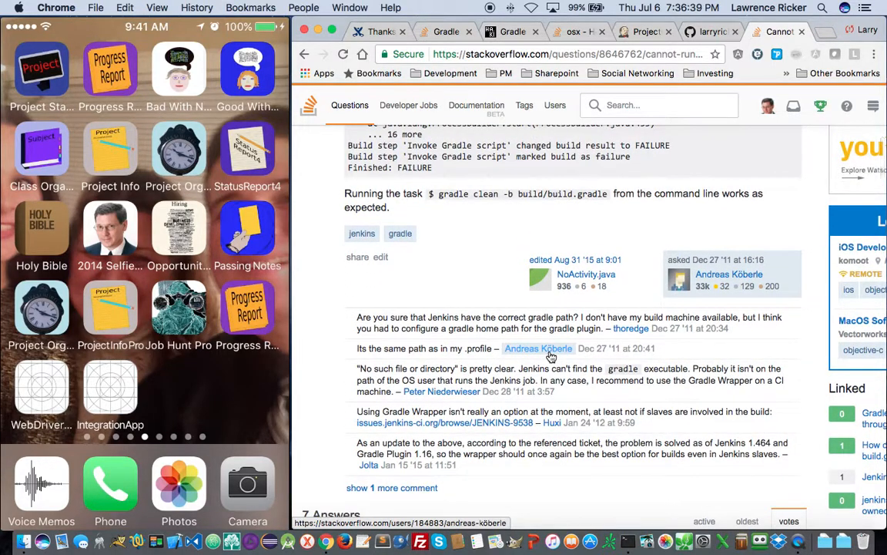
scroll(550, 356, down, 1)
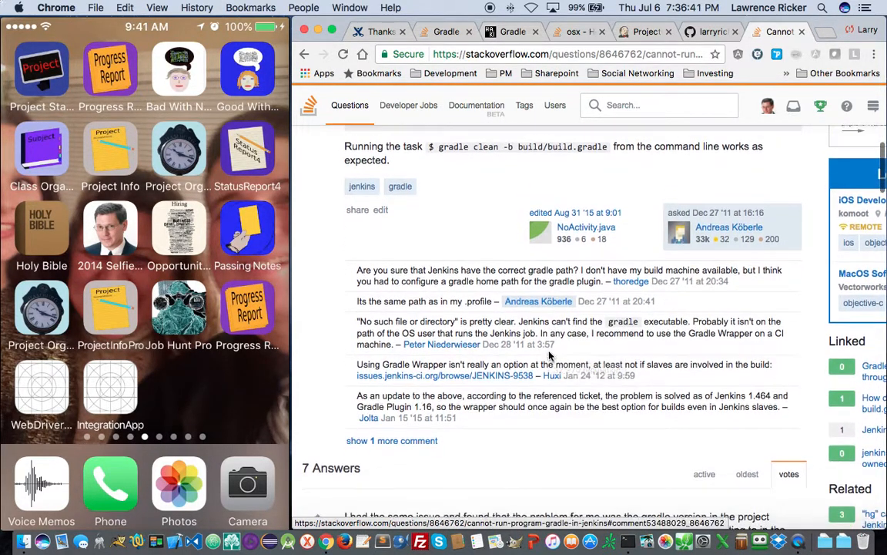
scroll(550, 356, down, 2)
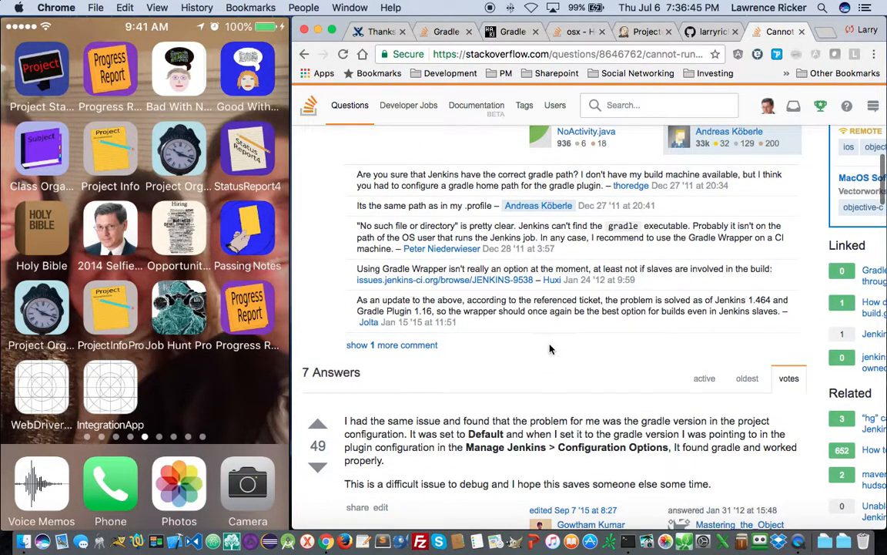
scroll(550, 349, down, 2)
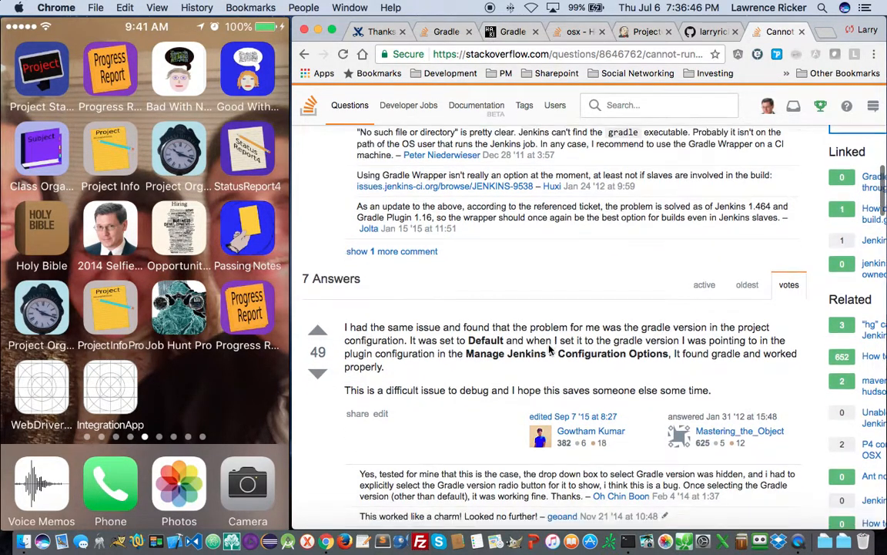
scroll(549, 350, down, 2)
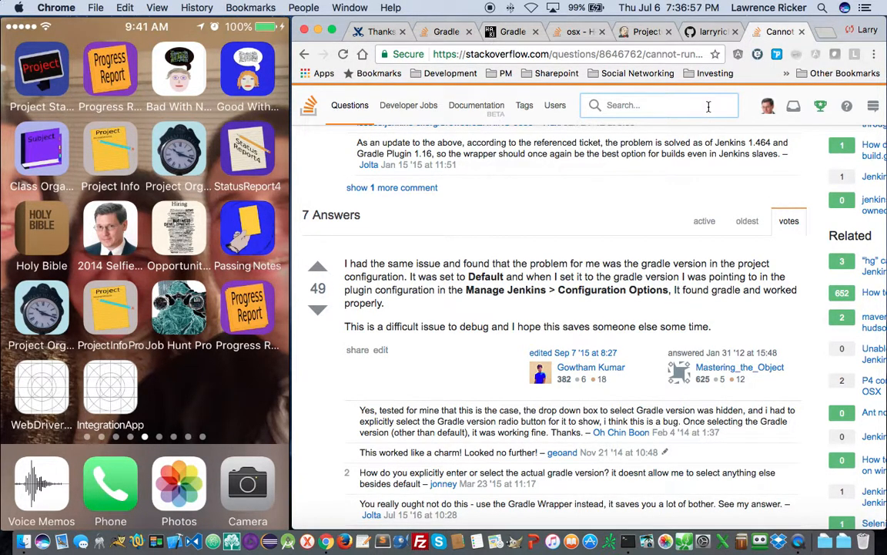
scroll(731, 193, right, 2)
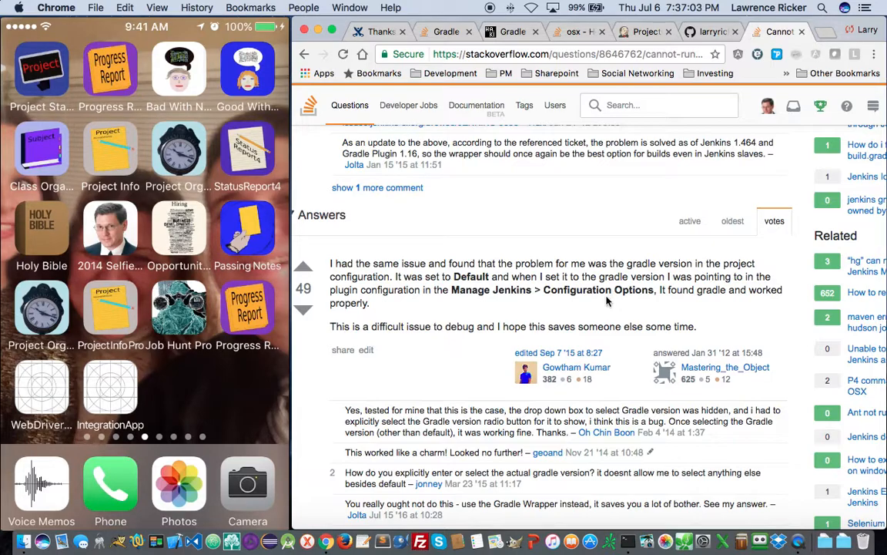
scroll(613, 296, down, 3)
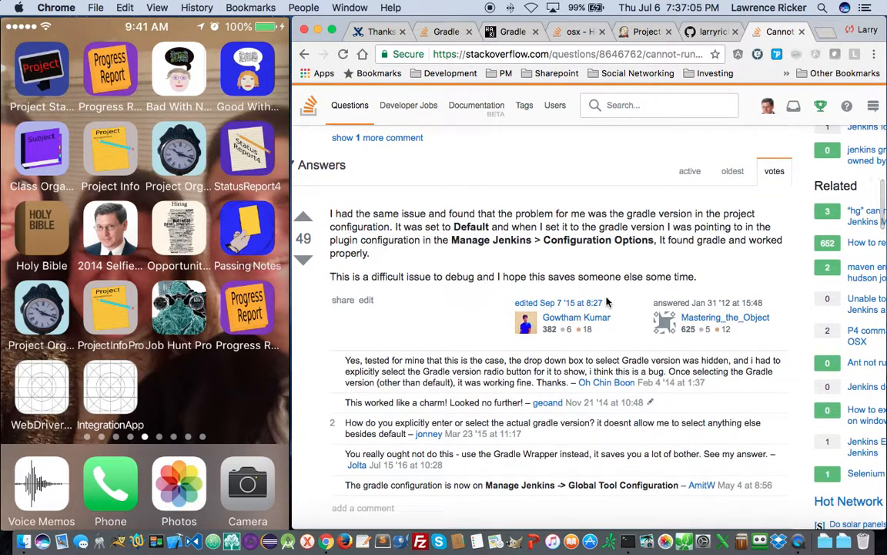
scroll(539, 277, down, 1)
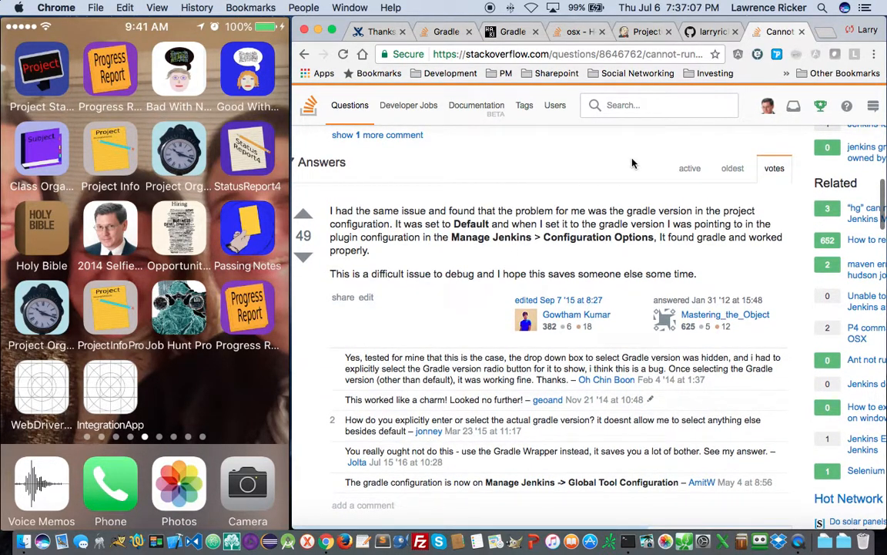
click(649, 35)
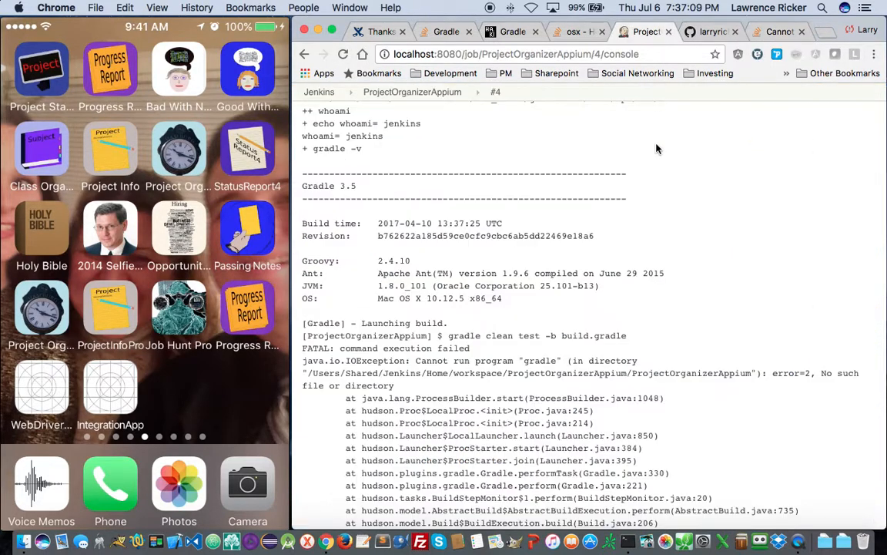
- Go from the dashboard to Manage Jenkins and open the system configuration page
scroll(375, 288, up, 15)
scroll(375, 288, down, 1)
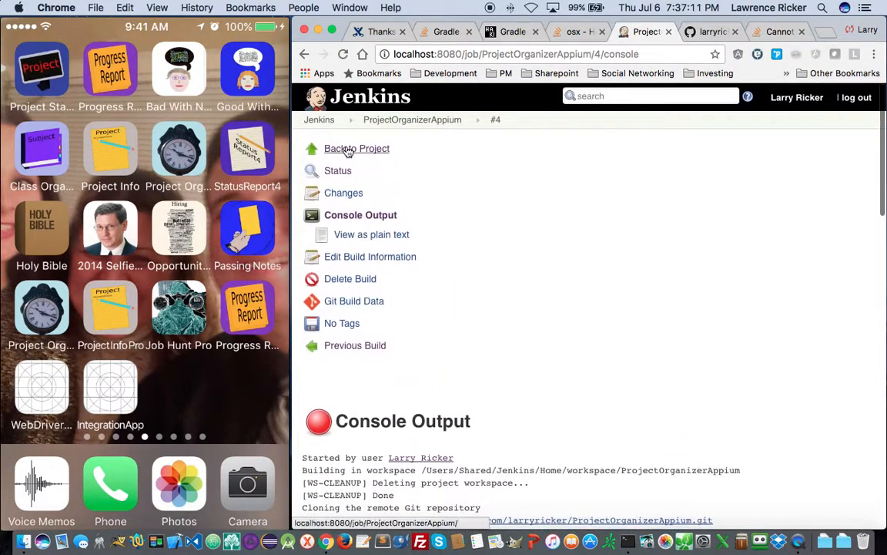
click(319, 120)
click(365, 214)
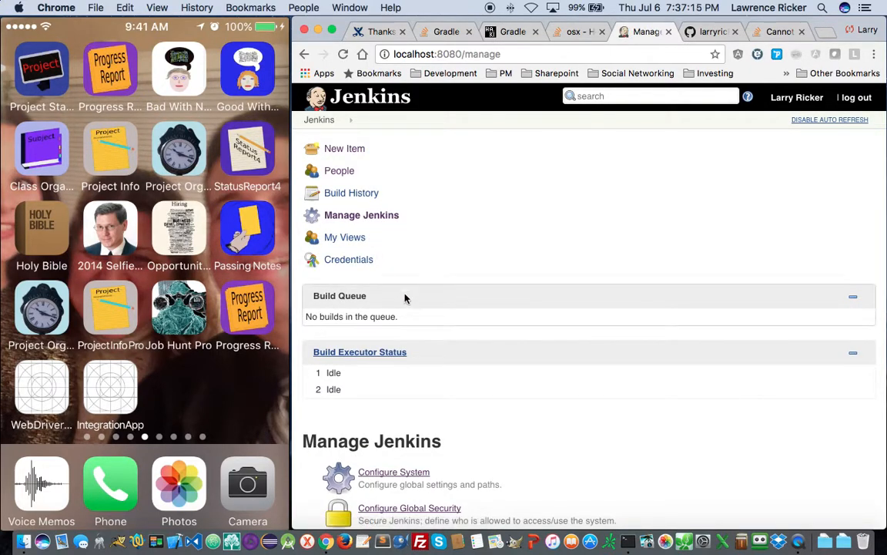
scroll(406, 297, down, 5)
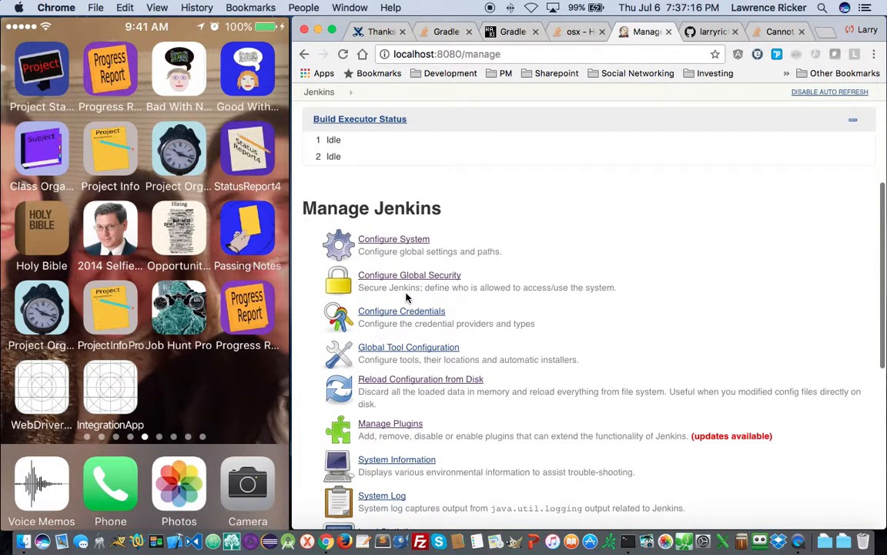
click(778, 33)
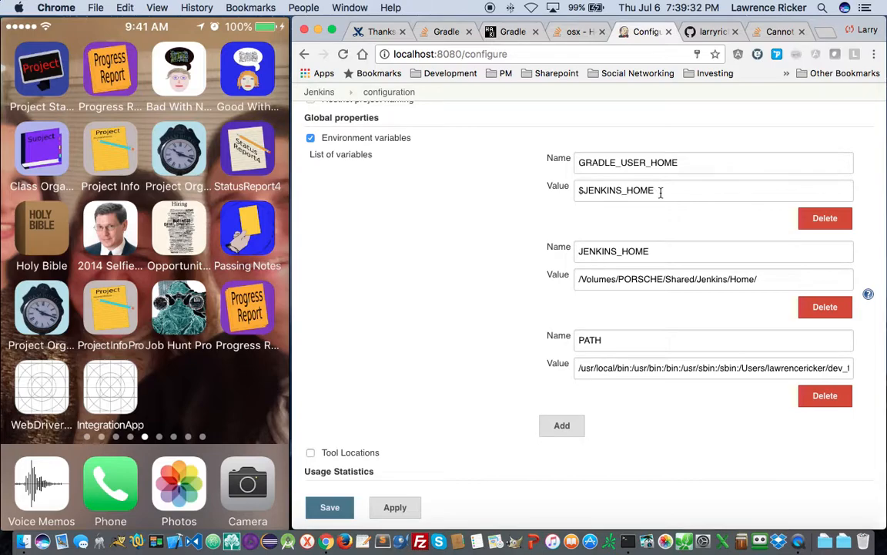
- Replace GRADLE_USER_HOME's $JENKINS_HOME value with the copied /Volumes/PORSCHE/Shared/Jenkins/Home/ path and save
triple_click(709, 275)
key(super+c)
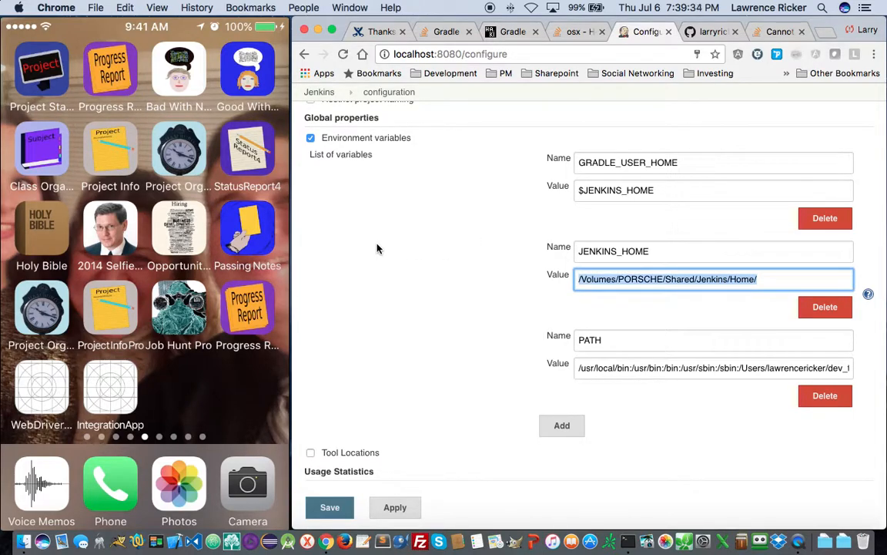
click(668, 185)
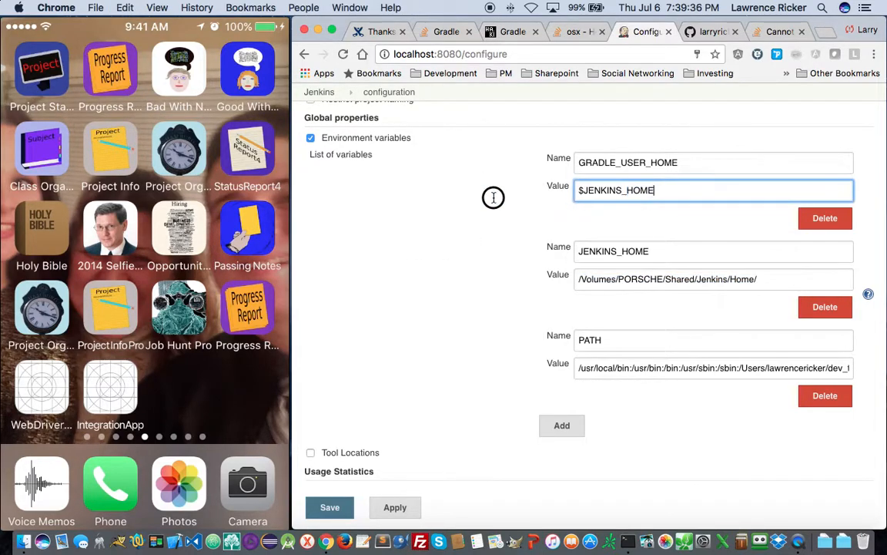
triple_click(667, 191)
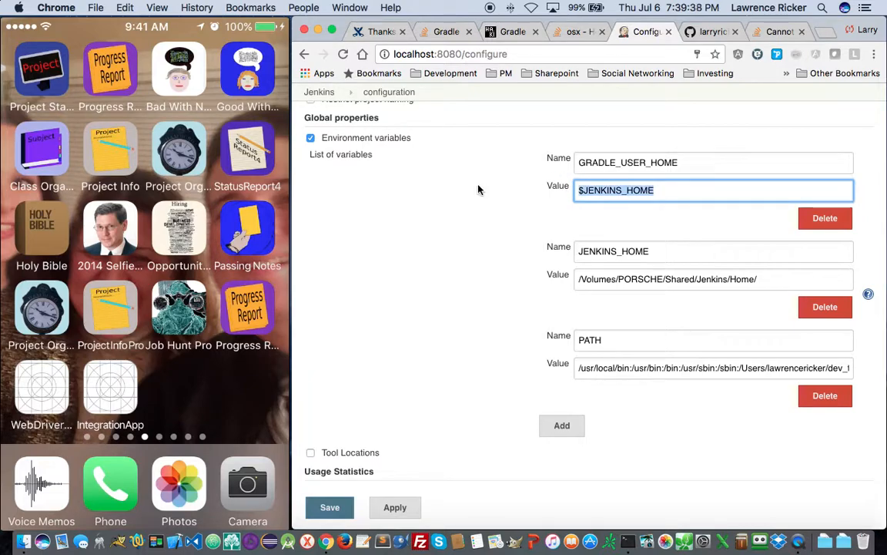
key(super+v)
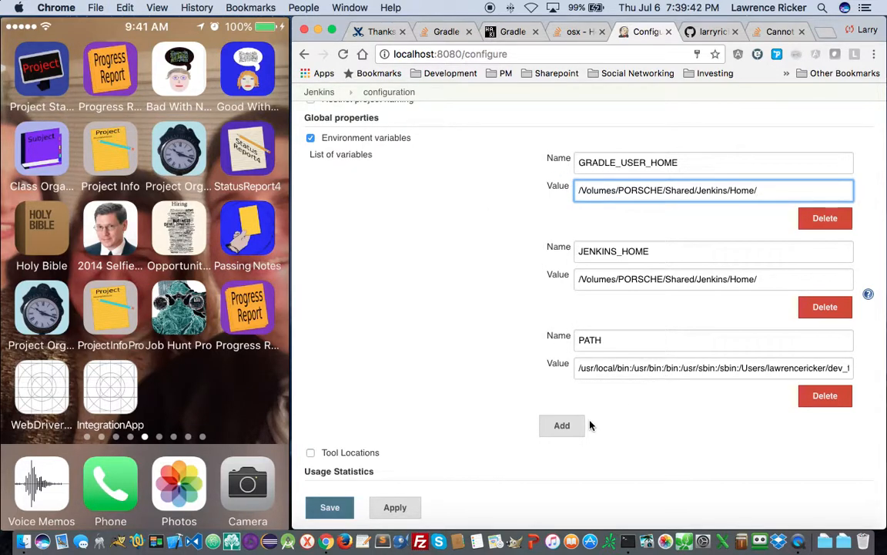
click(332, 508)
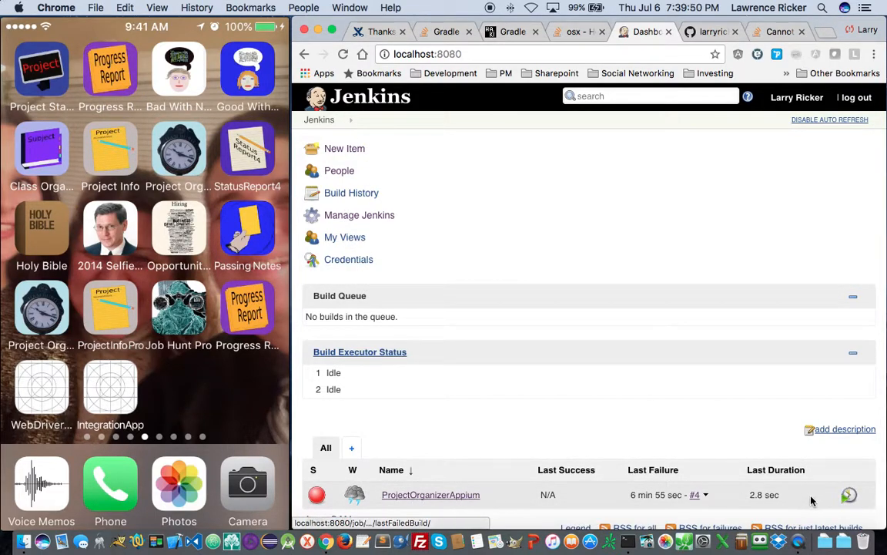
- Trigger a new ProjectOrganizerAppium build and open the resulting failed build #5
click(852, 495)
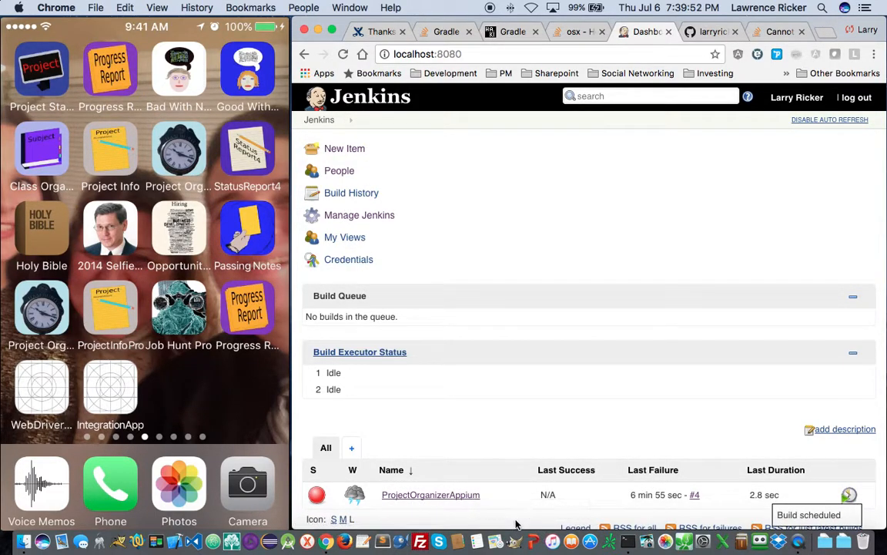
scroll(523, 520, down, 3)
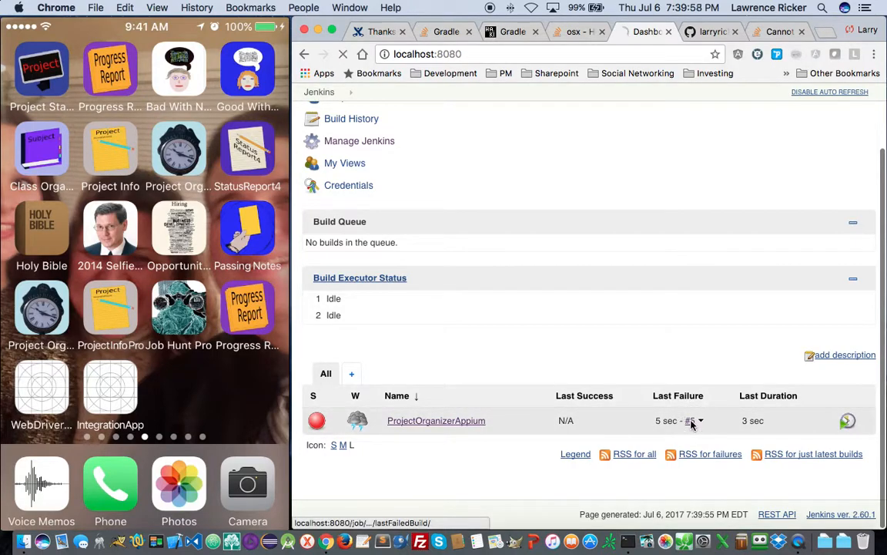
click(691, 422)
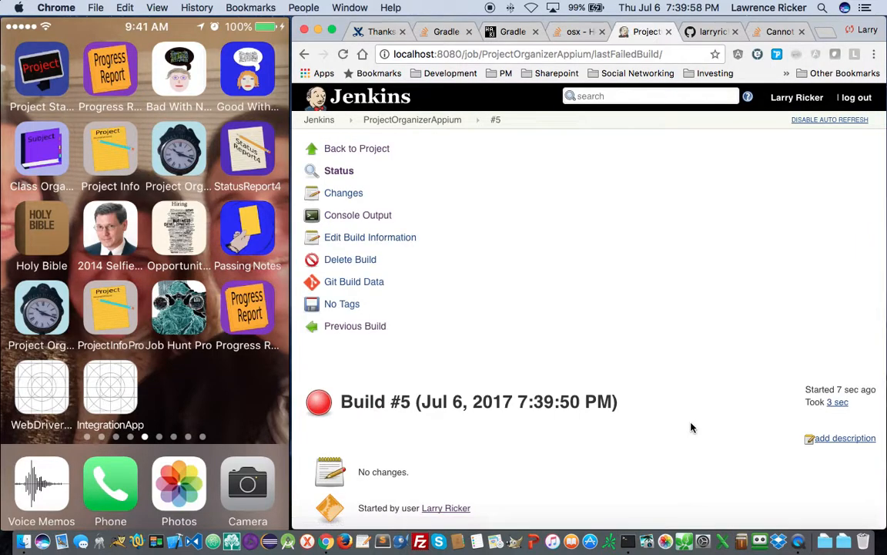
- Scroll through build #5's console log down to Finished: FAILURE
click(343, 217)
scroll(511, 473, down, 10)
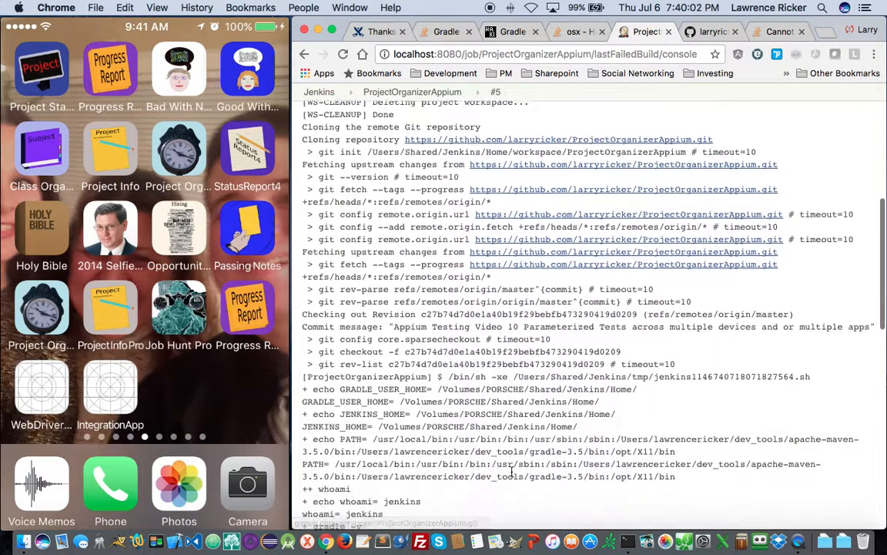
scroll(511, 481, down, 2)
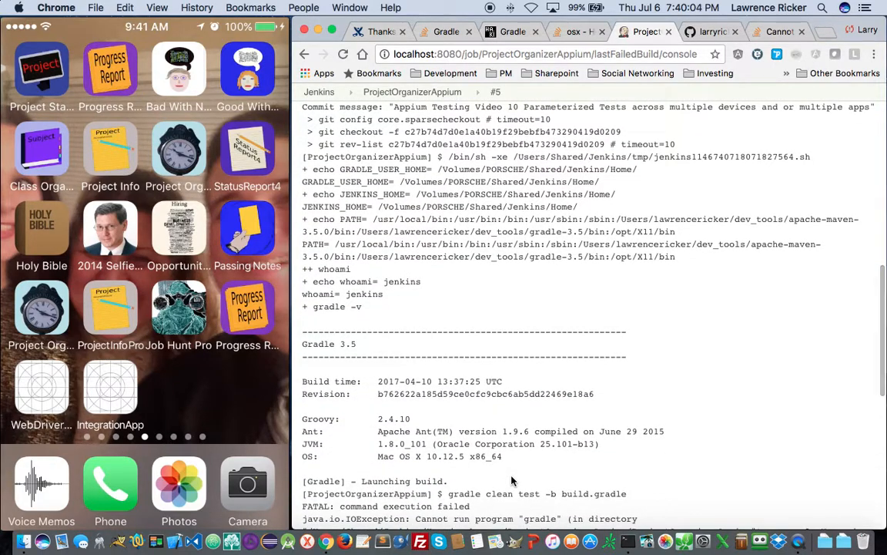
scroll(512, 481, down, 3)
scroll(512, 481, down, 6)
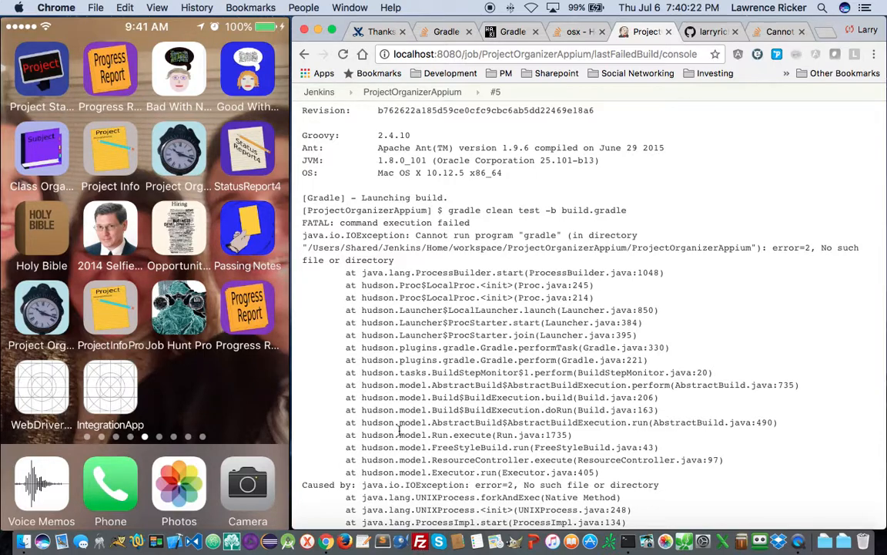
scroll(412, 462, up, 10)
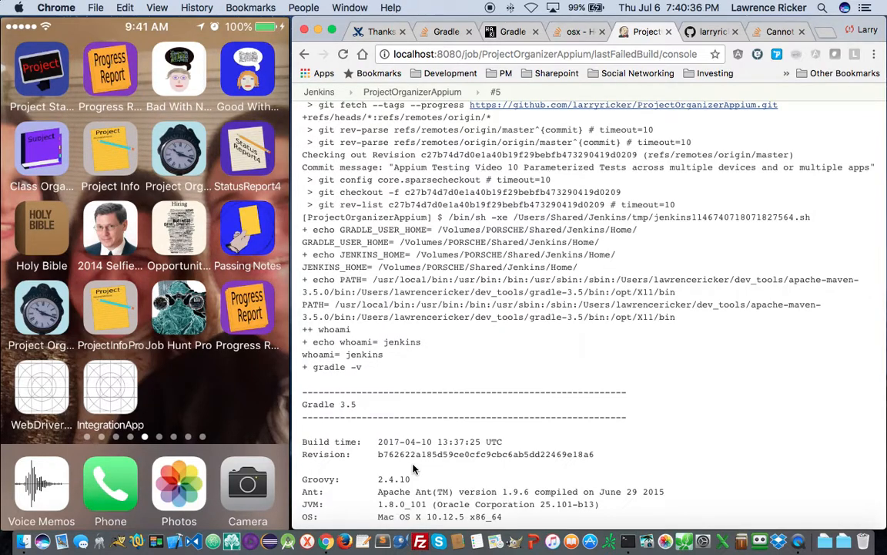
scroll(413, 468, down, 8)
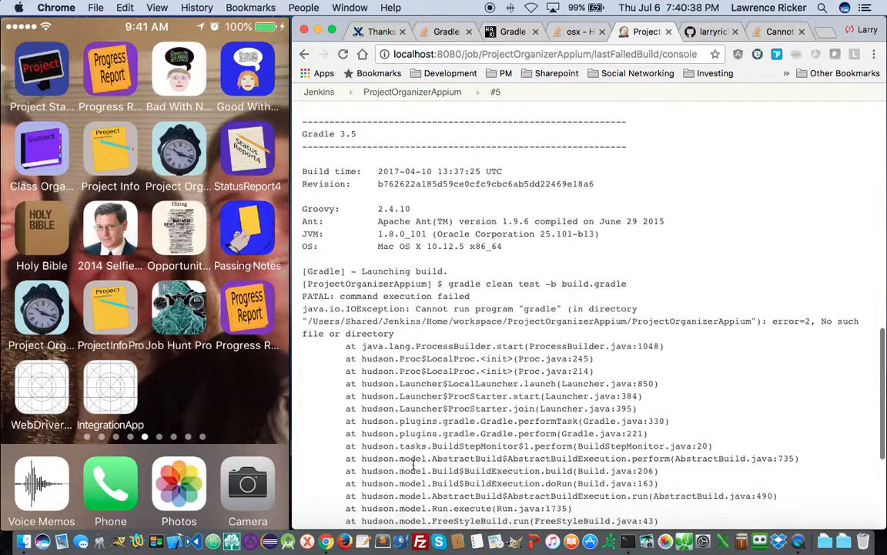
scroll(414, 464, down, 1)
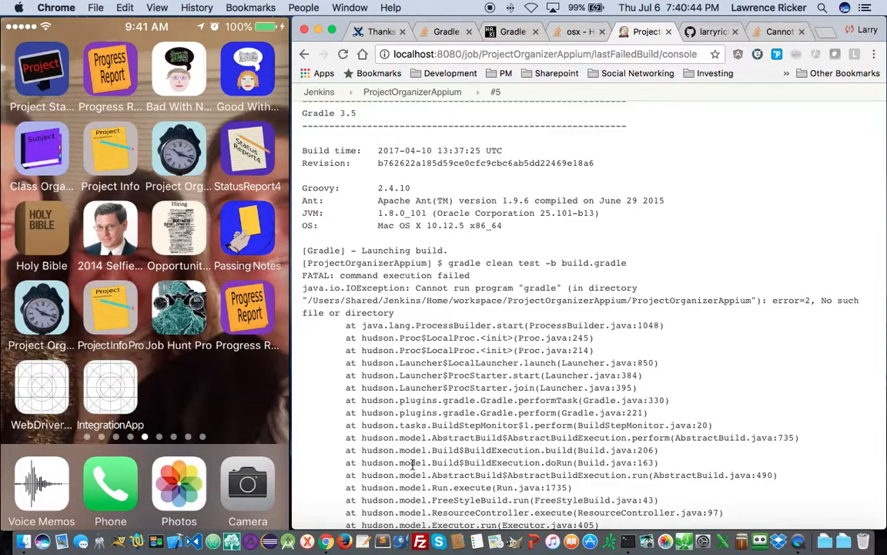
scroll(414, 465, down, 6)
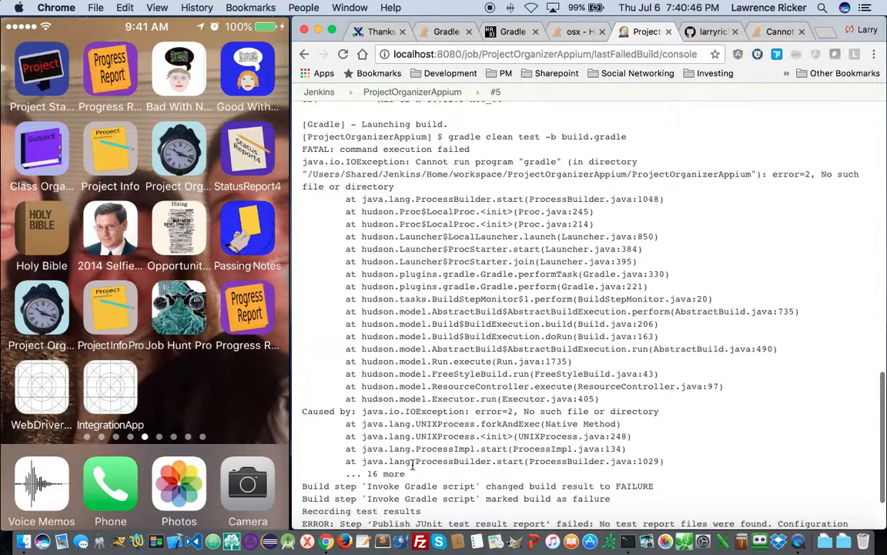
scroll(413, 465, down, 2)
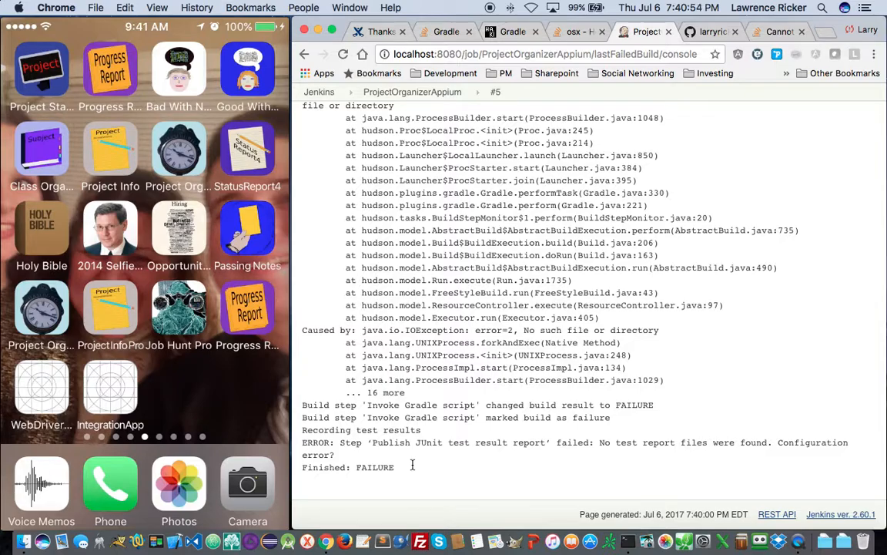
- Copy the workspace path from the 'Cannot run program gradle' error and switch to Terminal
scroll(412, 466, up, 2)
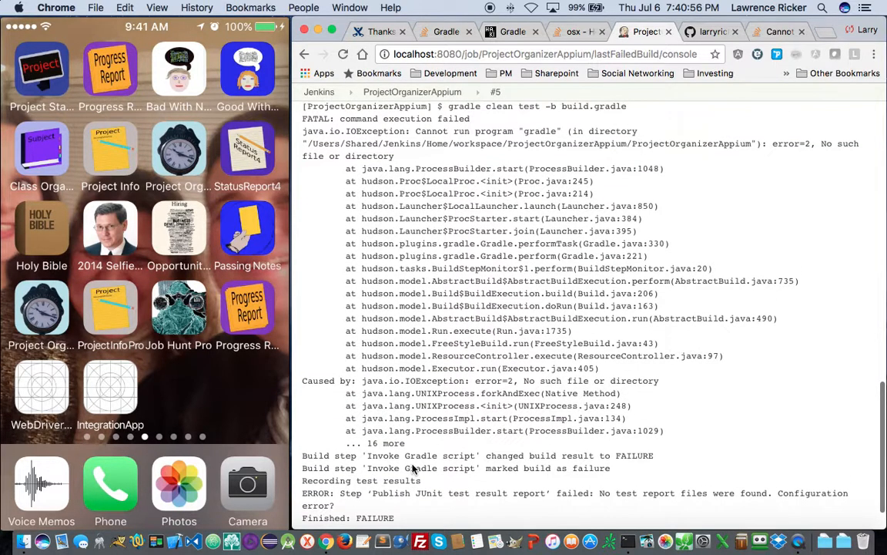
scroll(413, 468, up, 2)
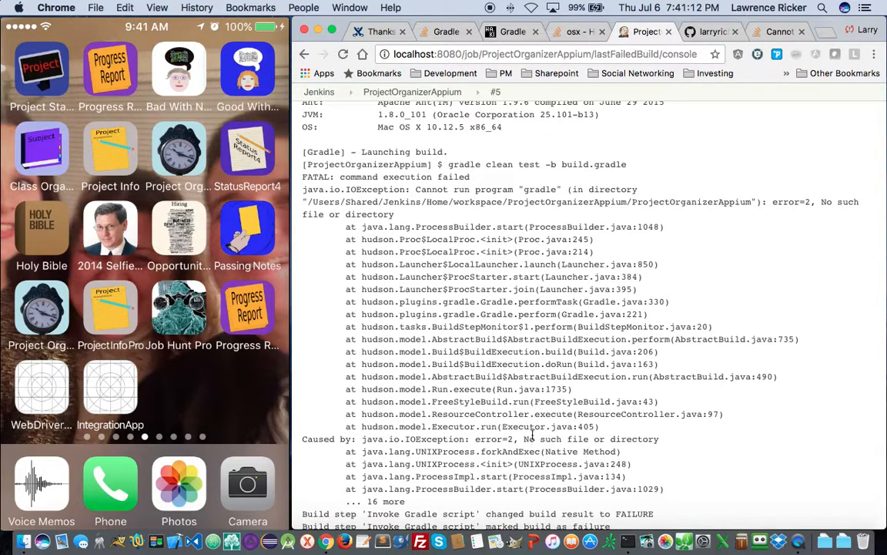
scroll(517, 346, down, 1)
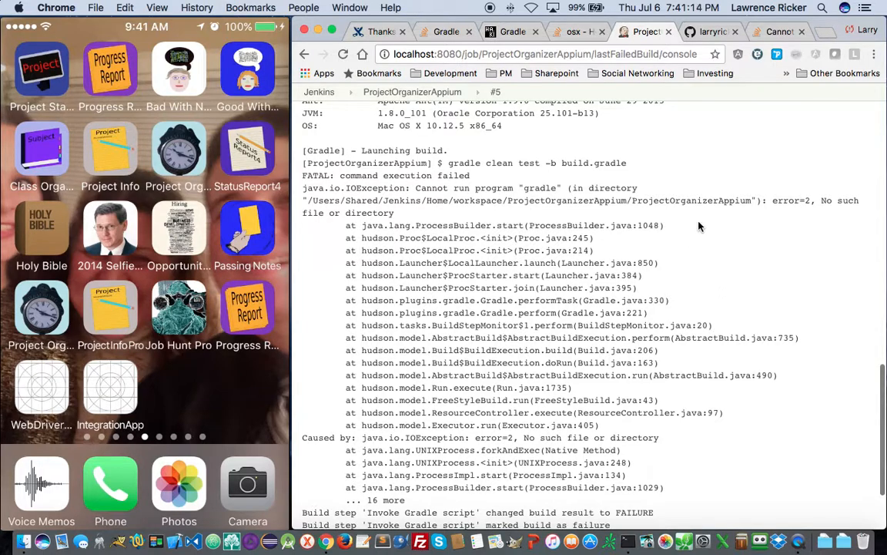
drag(755, 201, 307, 201)
key(super+c)
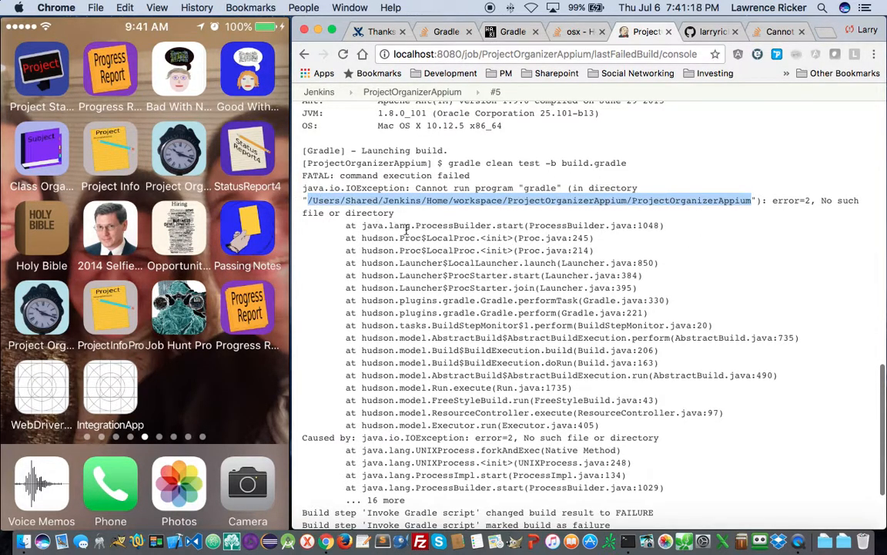
key(super+Tab)
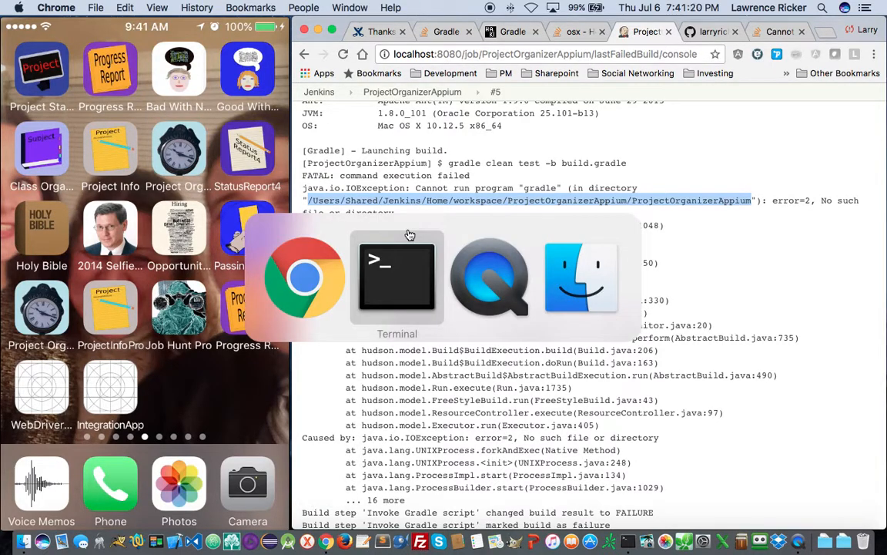
- In Terminal, cd into the pasted ProjectOrganizerAppium Jenkins workspace path
drag(663, 172, 469, 252)
triple_click(566, 460)
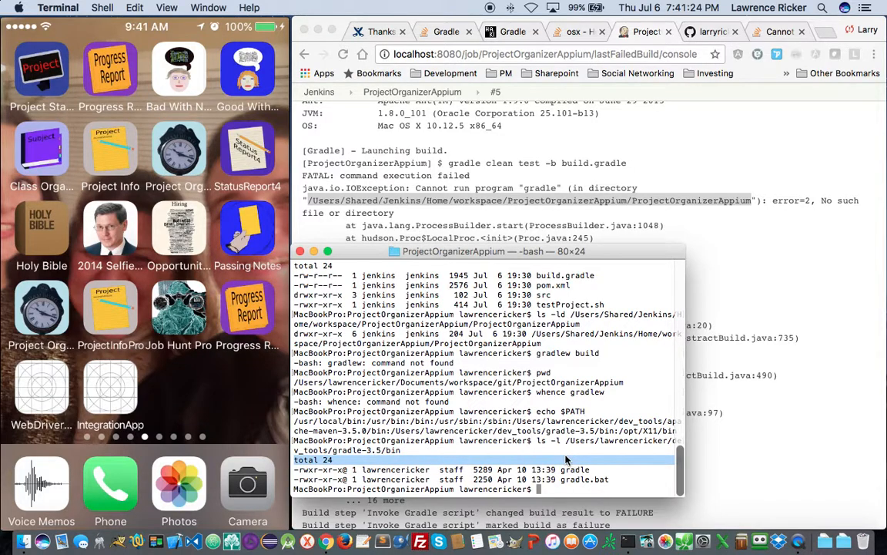
text(cd)
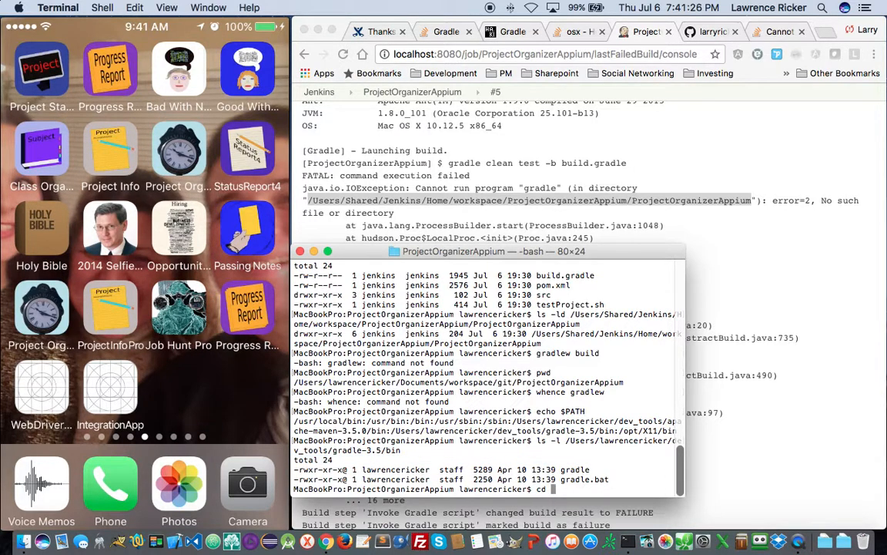
right_click(560, 428)
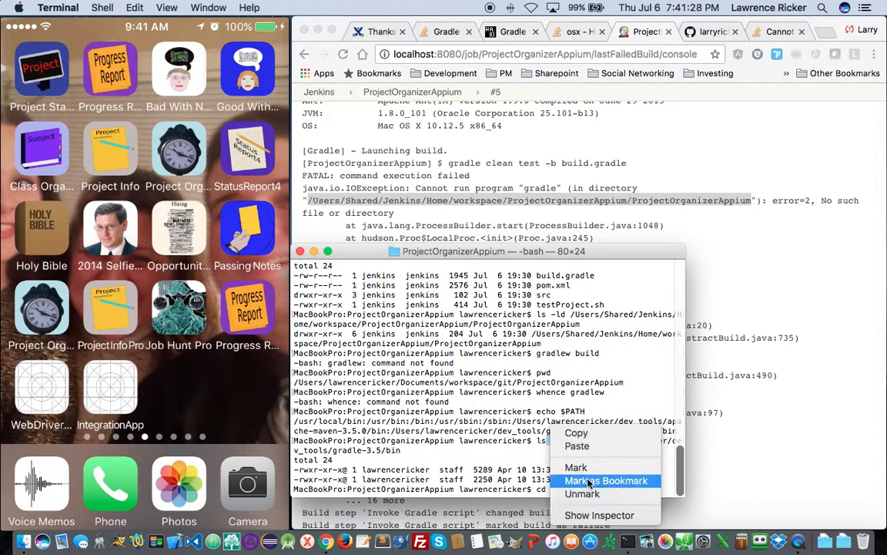
click(578, 447)
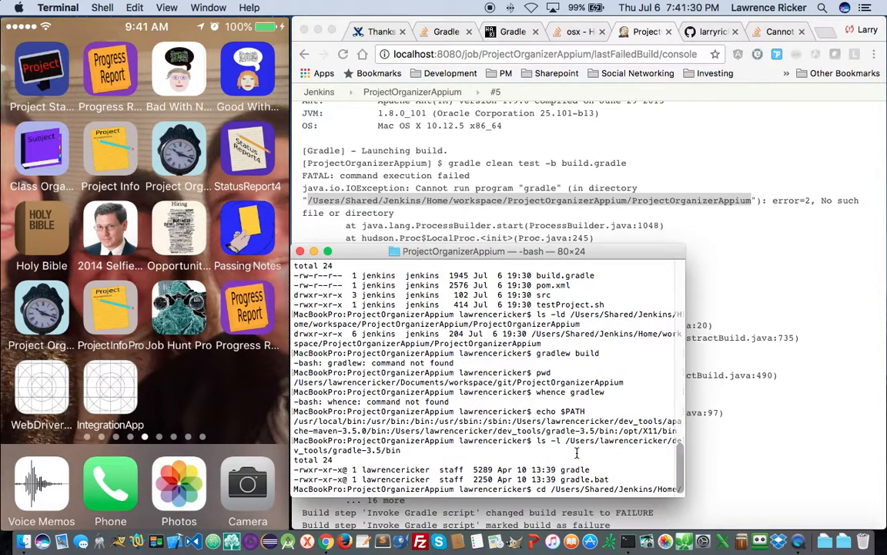
key(Return)
- Check the current user with whoami, then run sudo su - jenkins
text(who ami)
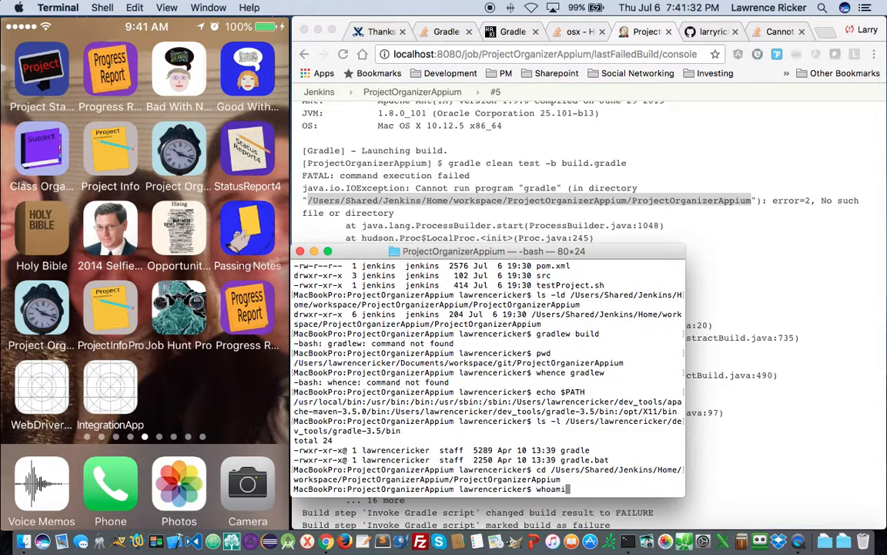
key(Return)
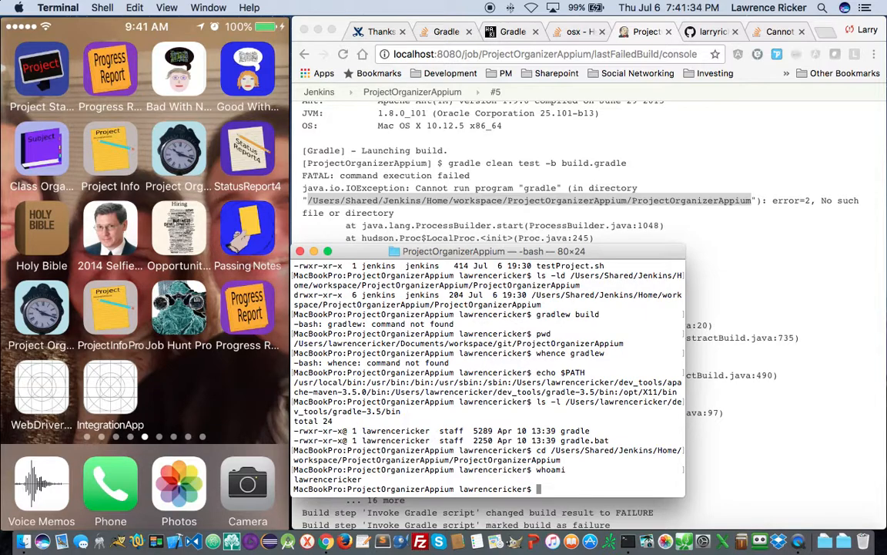
text(su -)
key(BackSpace)
key(BackSpace)
key(BackSpace)
text(do su - jenkins)
key(Return)
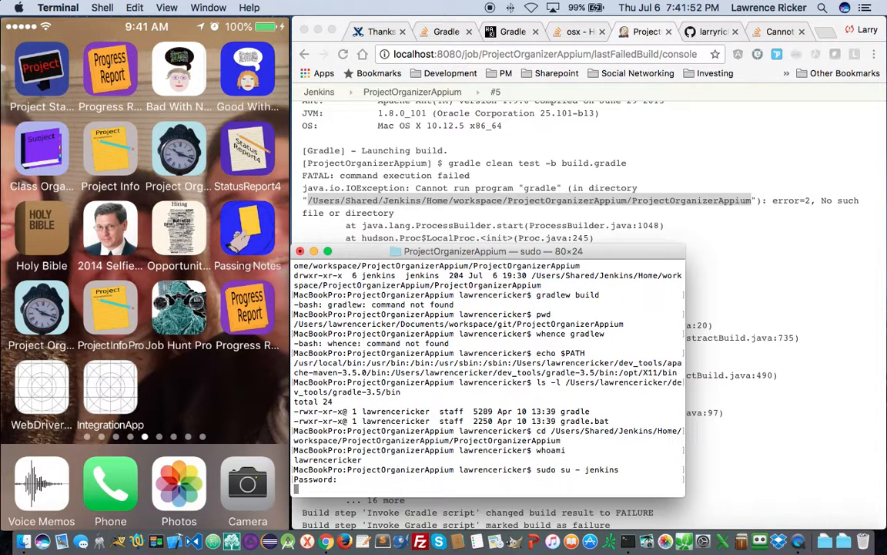
- Submit the password, then confirm with whoami and pwd that the shell runs as jenkins
key(Return)
text(whoami)
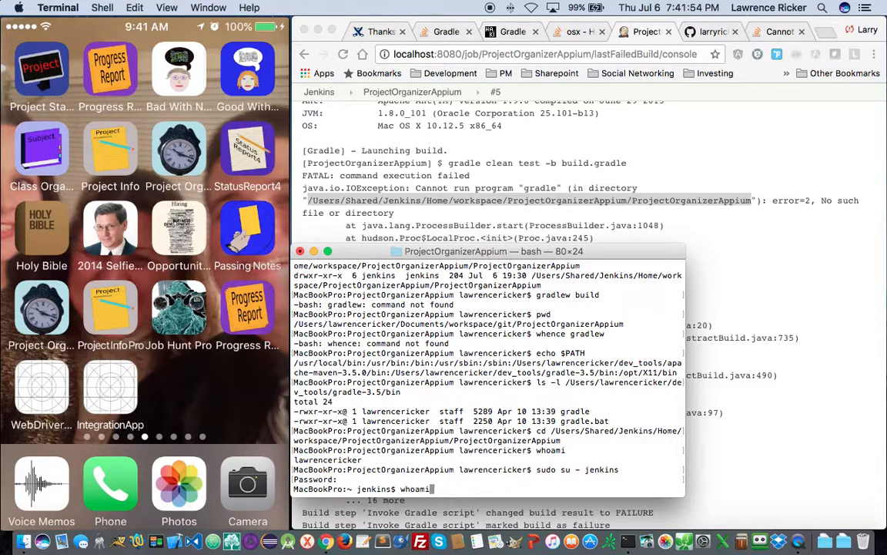
key(Return)
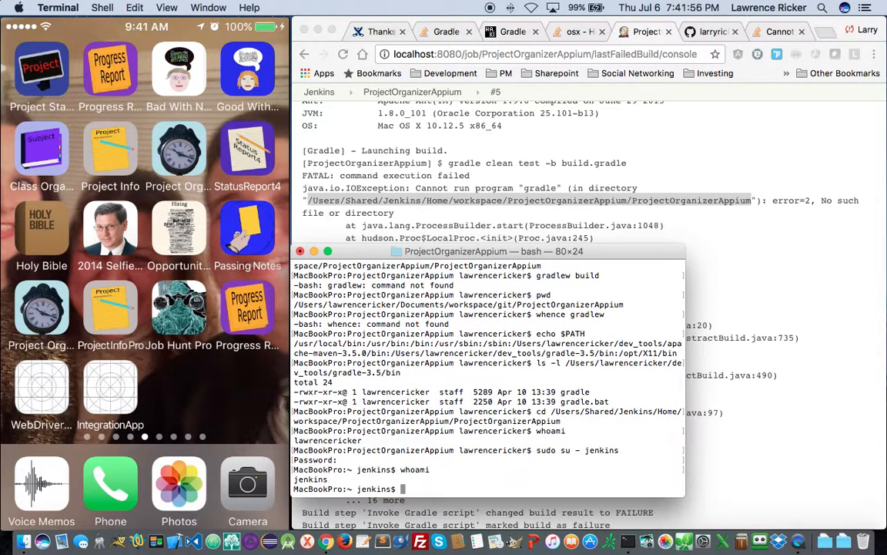
text(pwd)
key(Return)
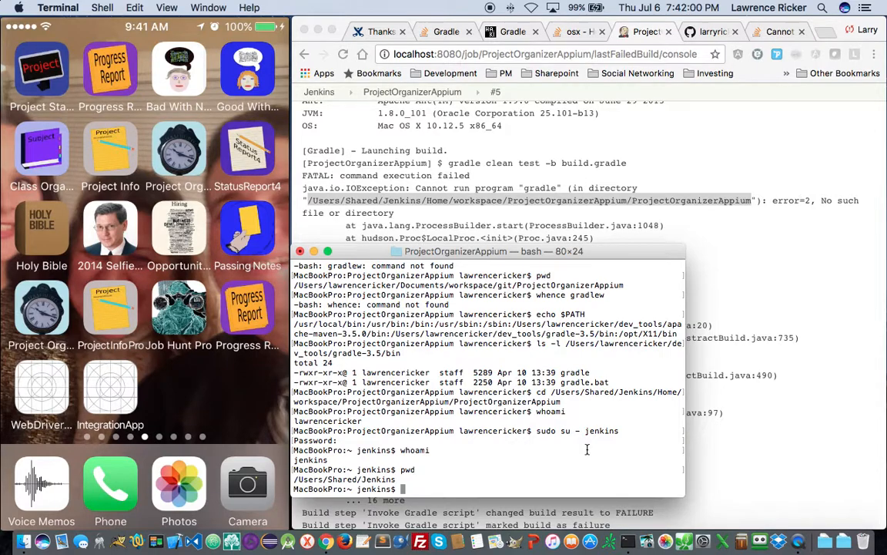
- Change into the pasted ProjectOrganizerAppium workspace path and verify it with pwd
text(cd)
right_click(521, 450)
click(500, 446)
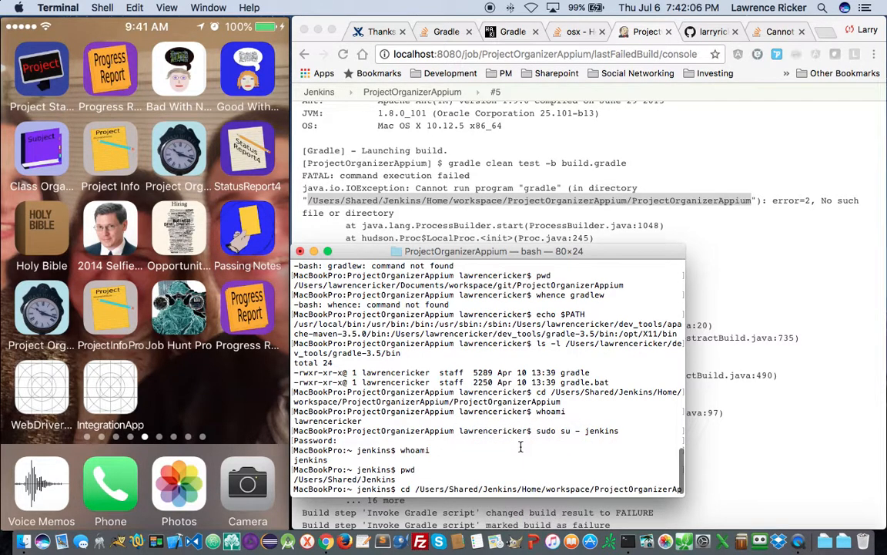
key(Return)
text(pwd)
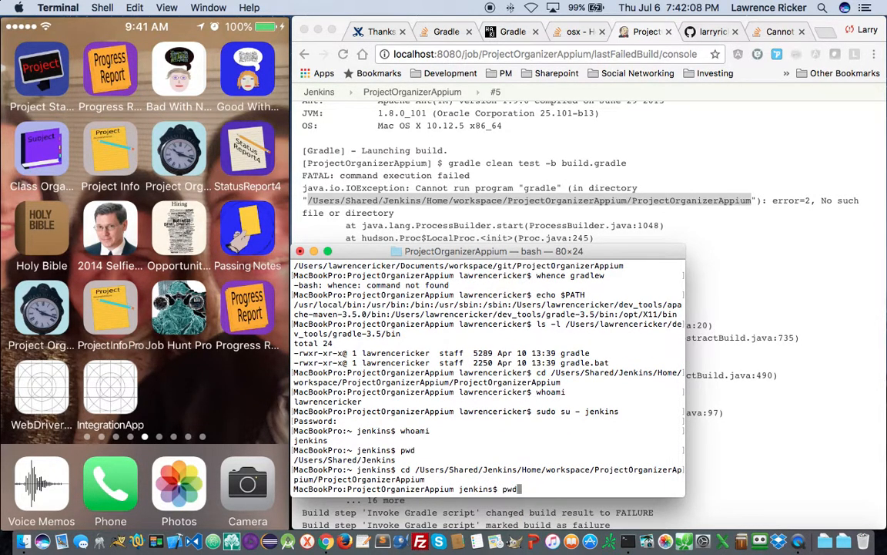
key(Return)
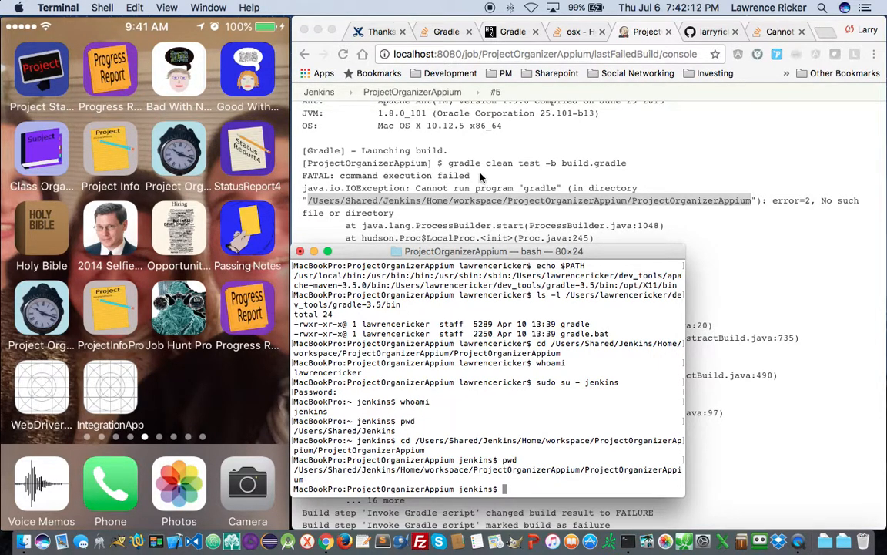
- Copy the gradle clean test -b build.gradle command from the Jenkins log and run it in Terminal
click(456, 163)
drag(451, 164, 513, 164)
click(450, 163)
drag(450, 163, 631, 165)
key(super+c)
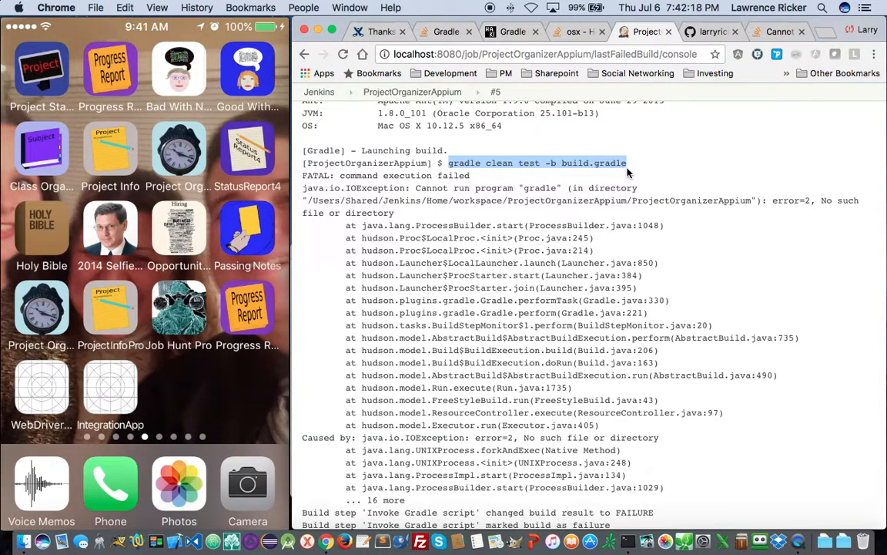
key(super+Tab)
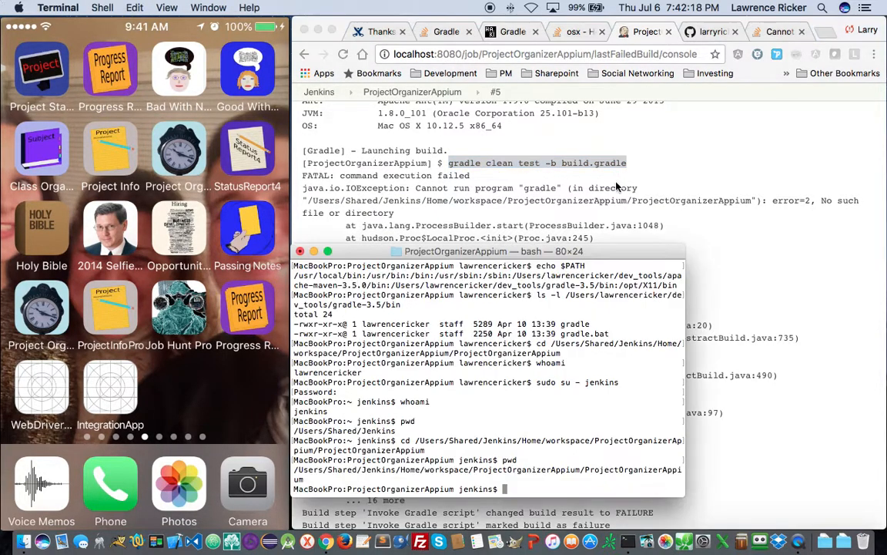
right_click(501, 363)
click(548, 385)
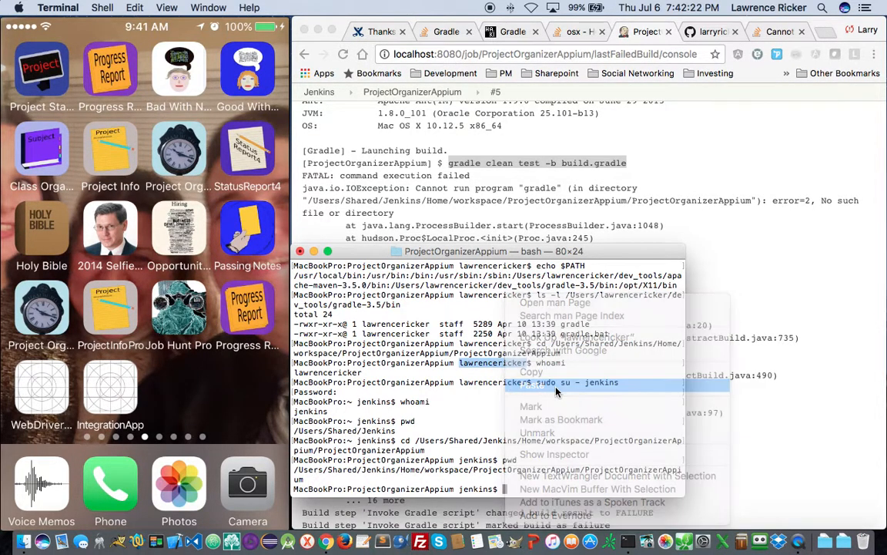
key(Return)
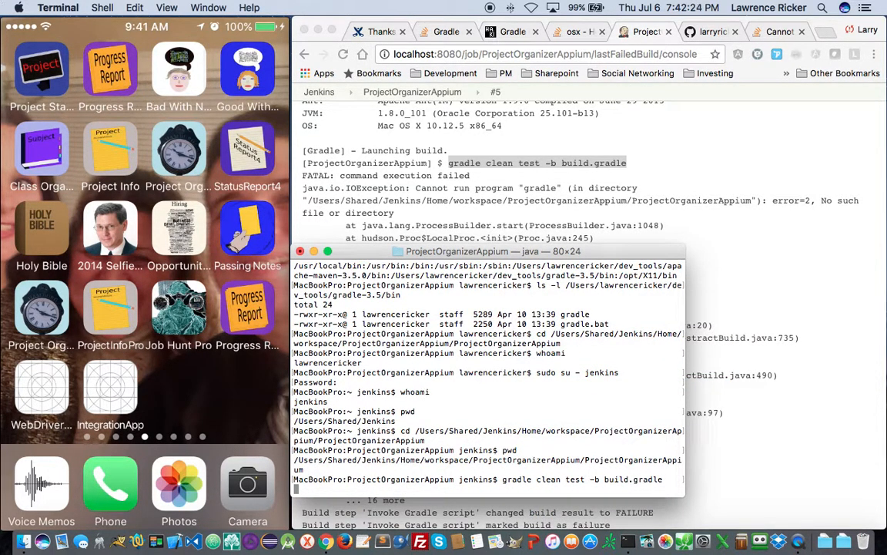
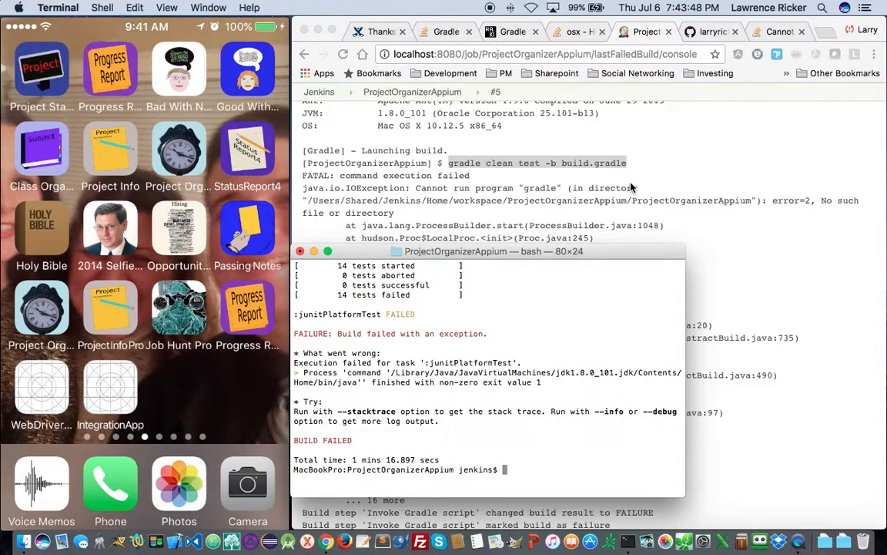
- Open a second Terminal window in the upper right and start a bash shell in it
scroll(630, 188, down, 1)
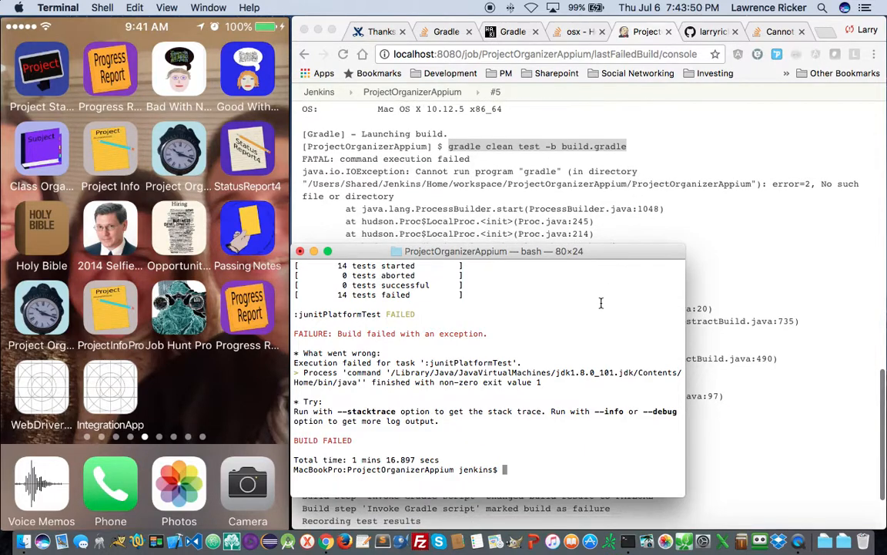
scroll(607, 203, up, 5)
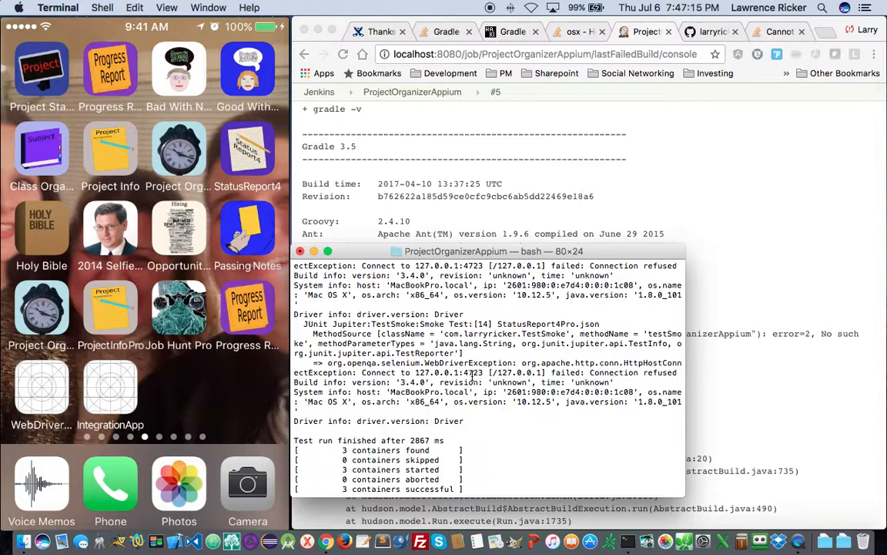
scroll(472, 375, up, 5)
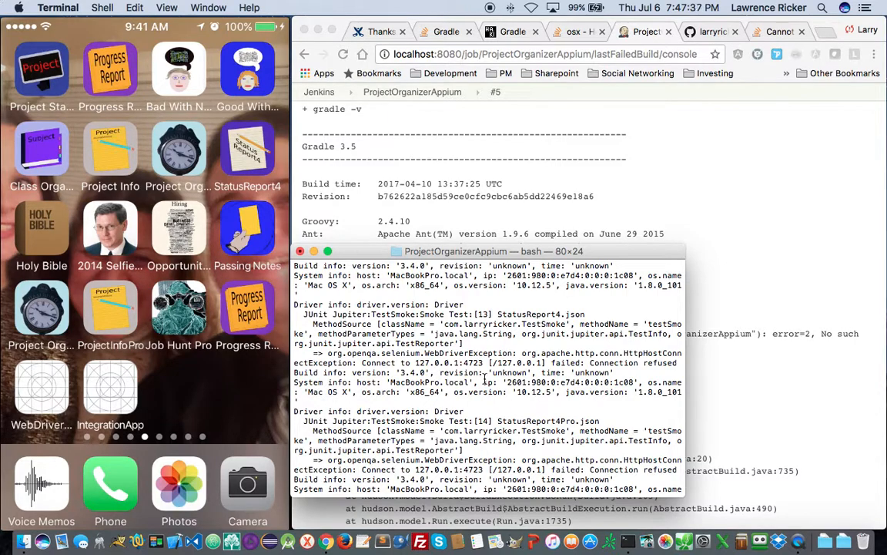
scroll(485, 377, up, 6)
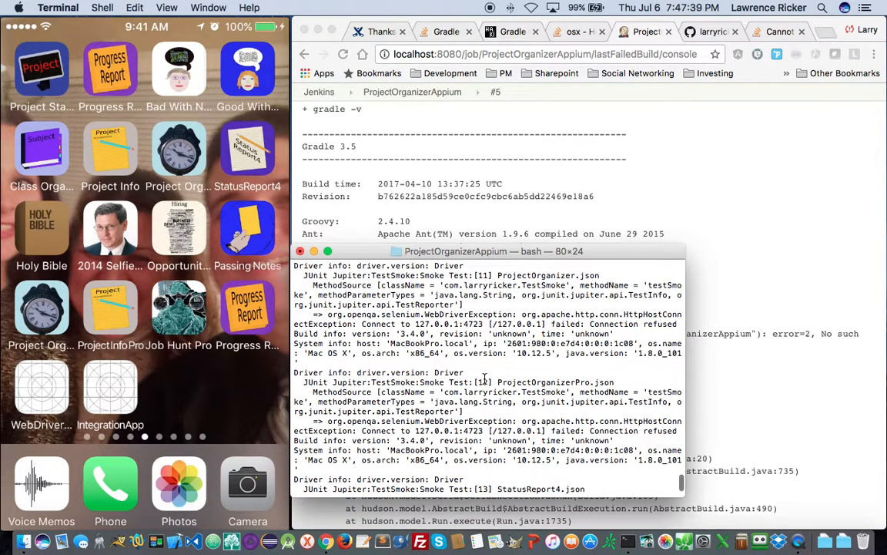
scroll(485, 377, up, 5)
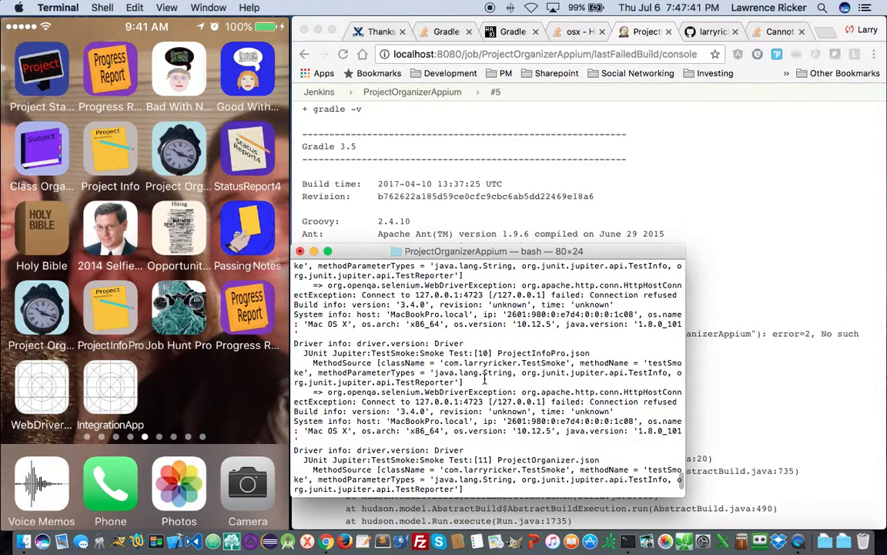
scroll(485, 377, up, 4)
scroll(485, 377, up, 8)
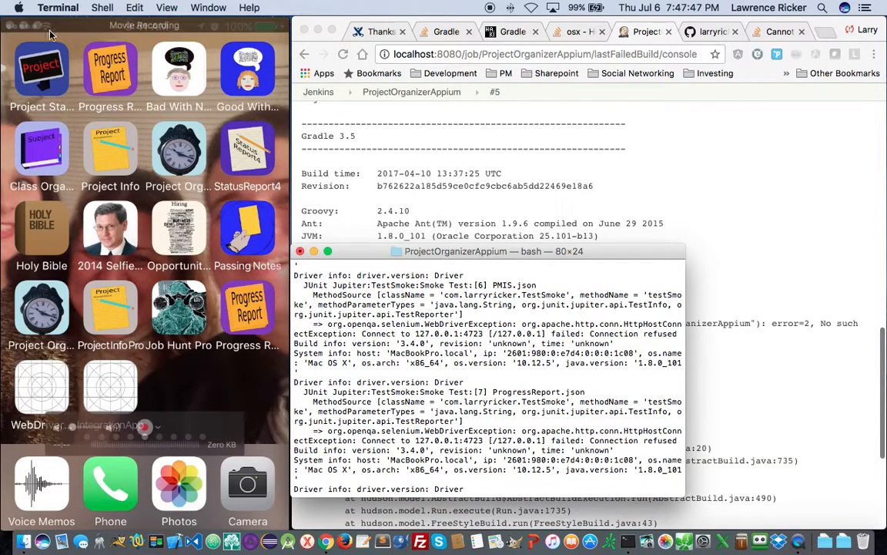
click(103, 7)
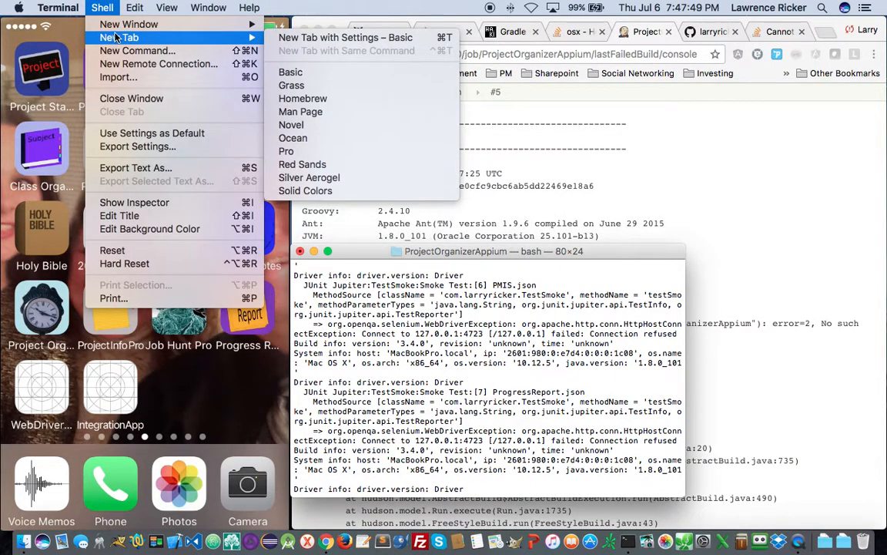
click(124, 26)
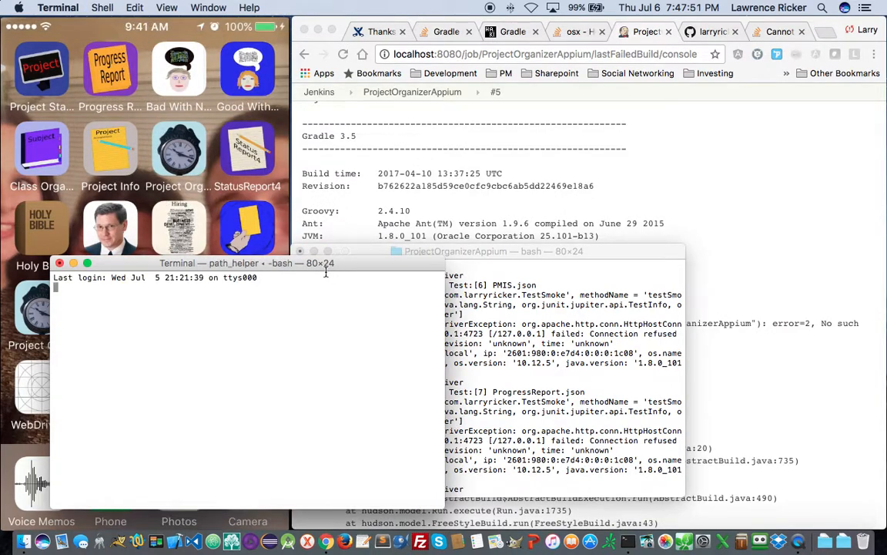
drag(279, 260, 625, 66)
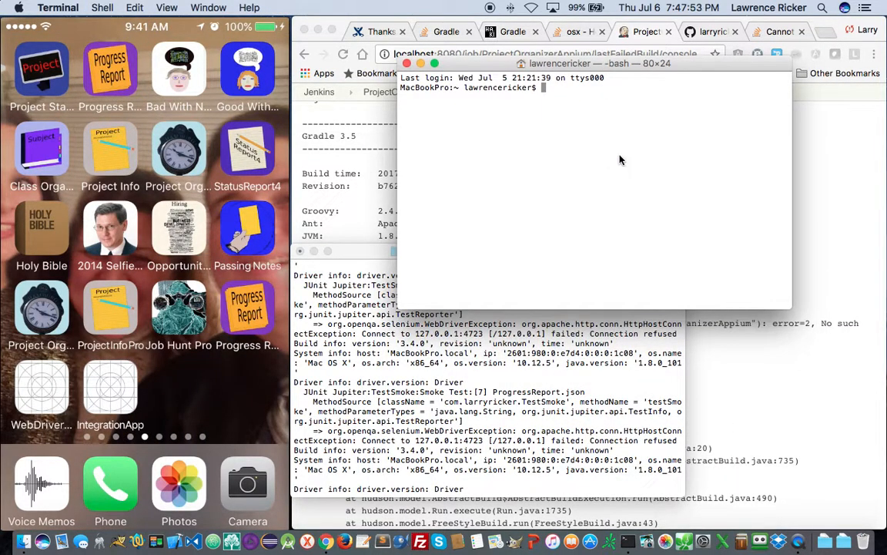
text(bash)
key(Return)
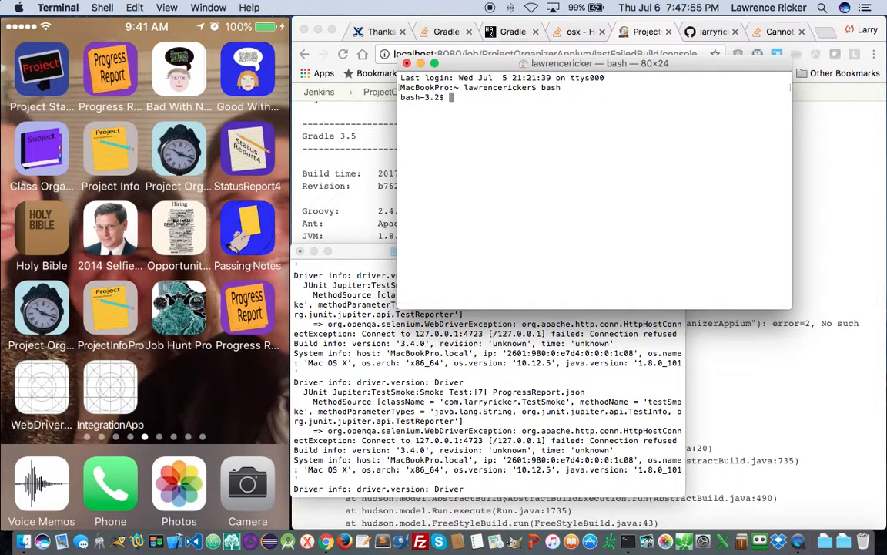
- Launch Appium in the background with 'appium&' and confirm it with 'ps -aef | grep appium'
text(appium)
text(&)
key(Return)
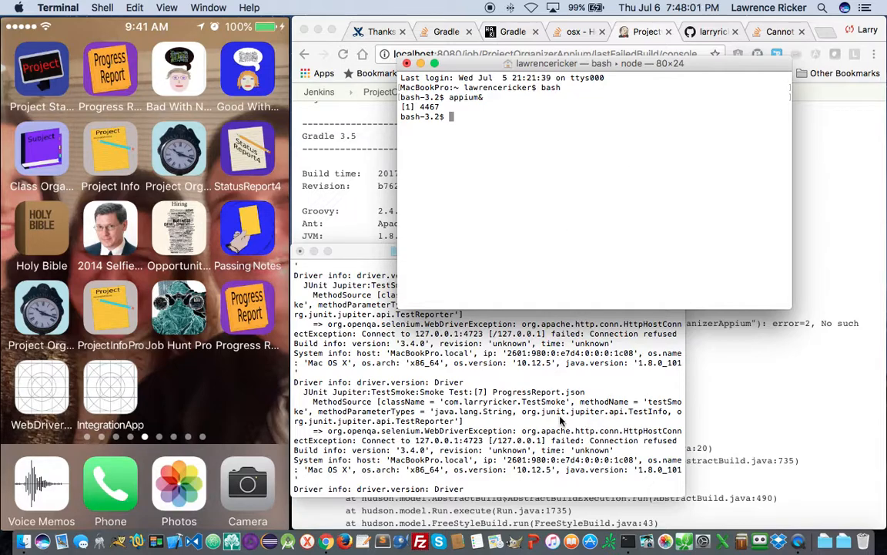
text(ps -aef | grep appium)
key(Return)
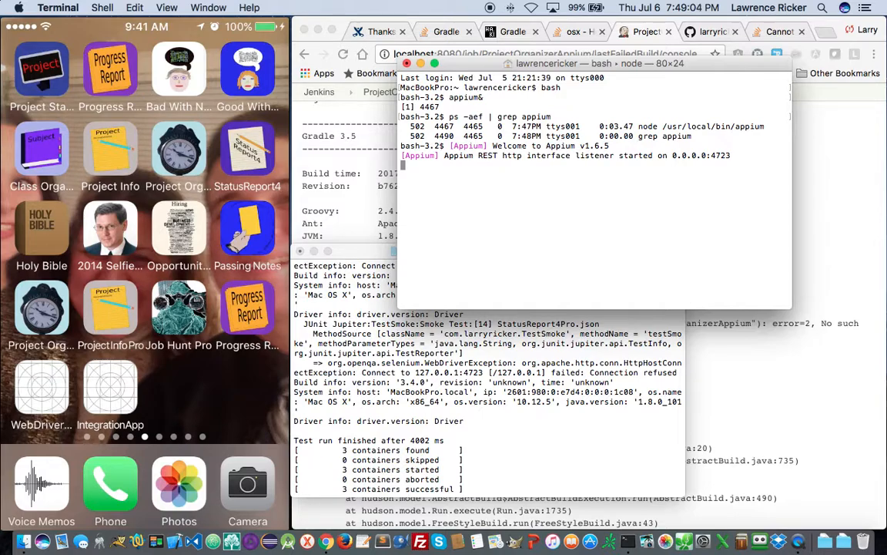
click(433, 462)
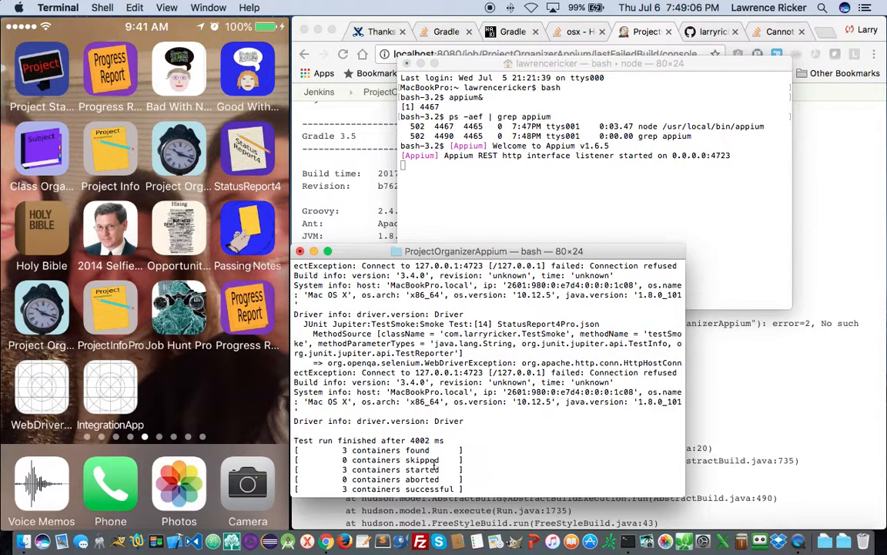
- Rerun 'gradle clean test -b build.gradle' in the ProjectOrganizerAppium terminal now that Appium is running
key(Up)
key(Return)
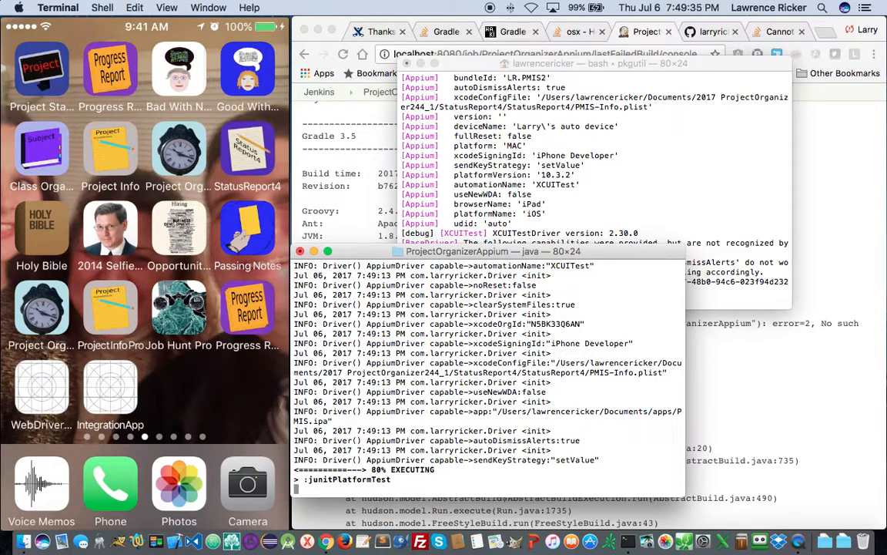
mouse_move(222, 377)
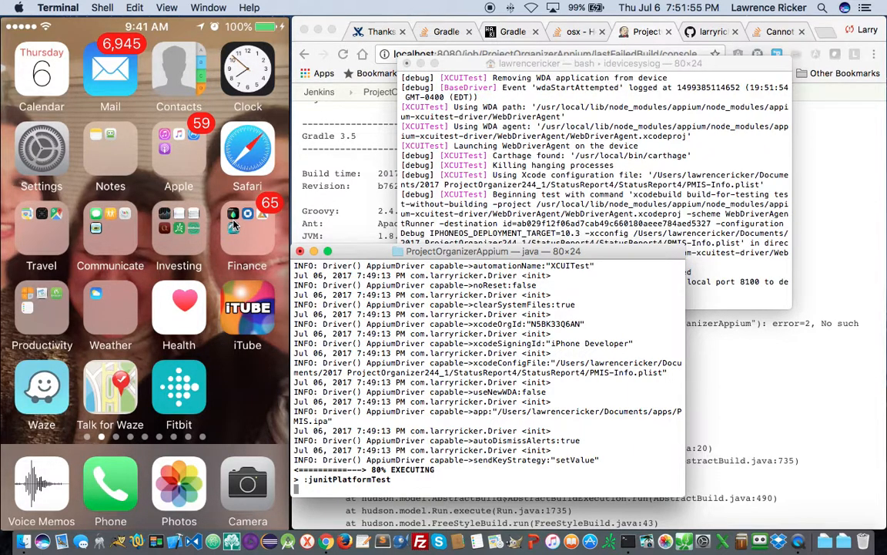
- Drag the Appium log window up beneath the menu bar while the tests drive the app
drag(605, 64, 499, 6)
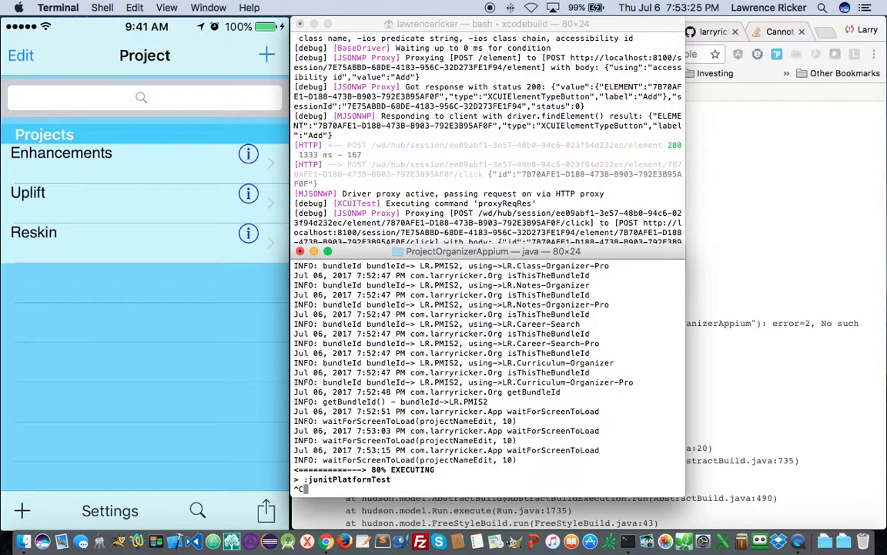
- Interrupt the gradle test run with Ctrl+C and return to the Jenkins console in Chrome
key(ctrl+c)
key(ctrl+c)
key(Return)
key(Return)
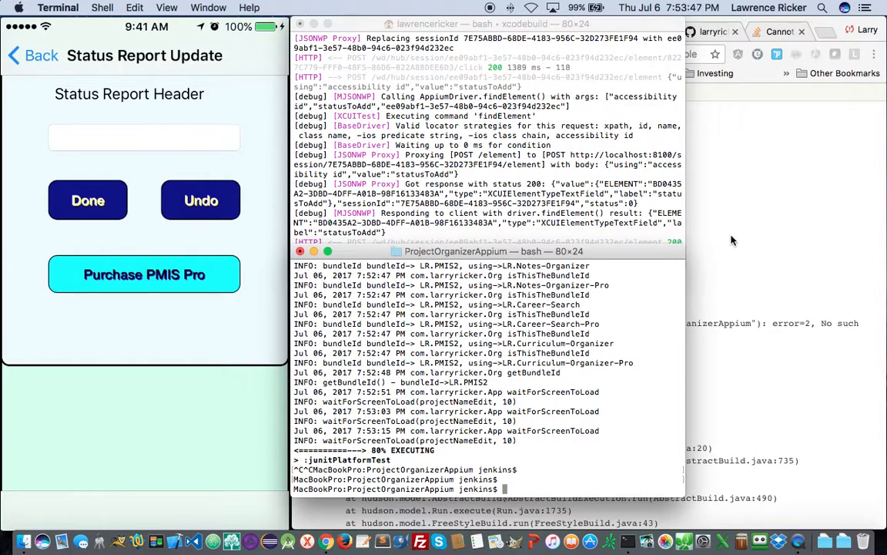
click(689, 225)
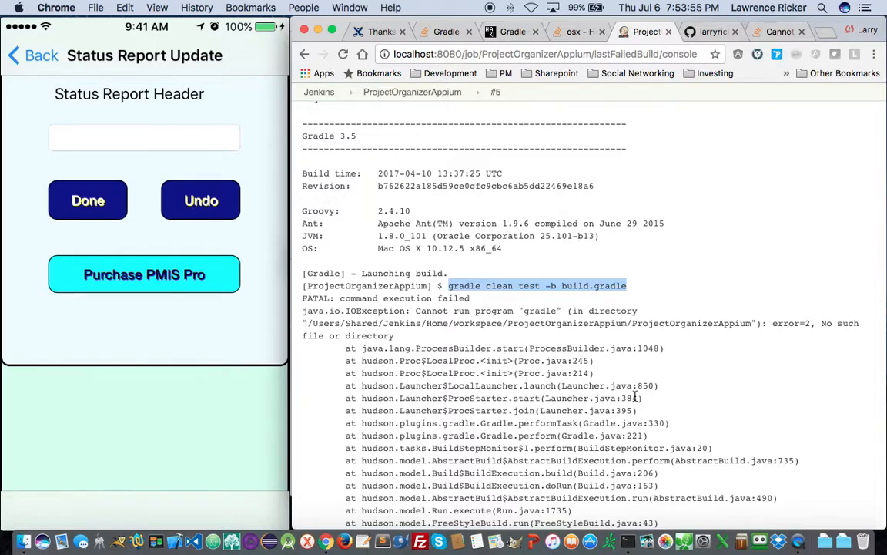
- Turn off 'Delete workspace before build starts', save the job, and trigger build #7
scroll(636, 397, down, 1)
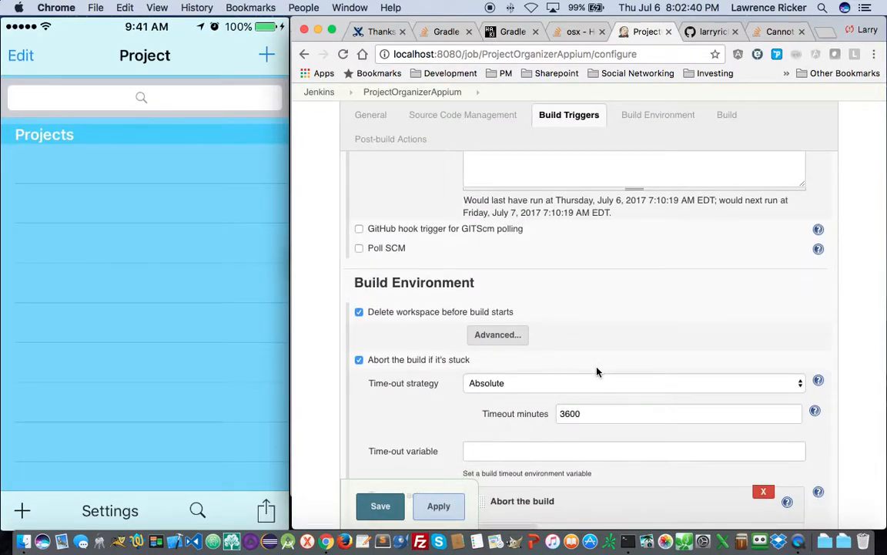
click(359, 312)
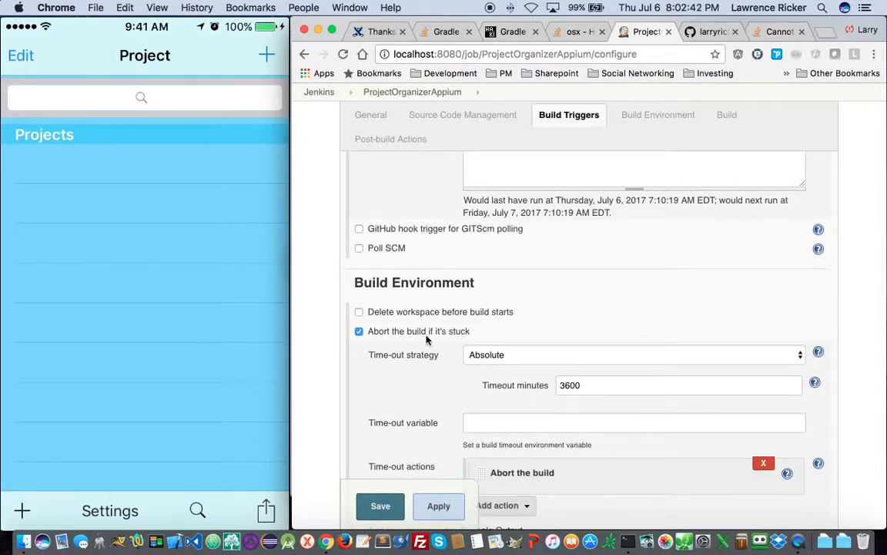
click(379, 505)
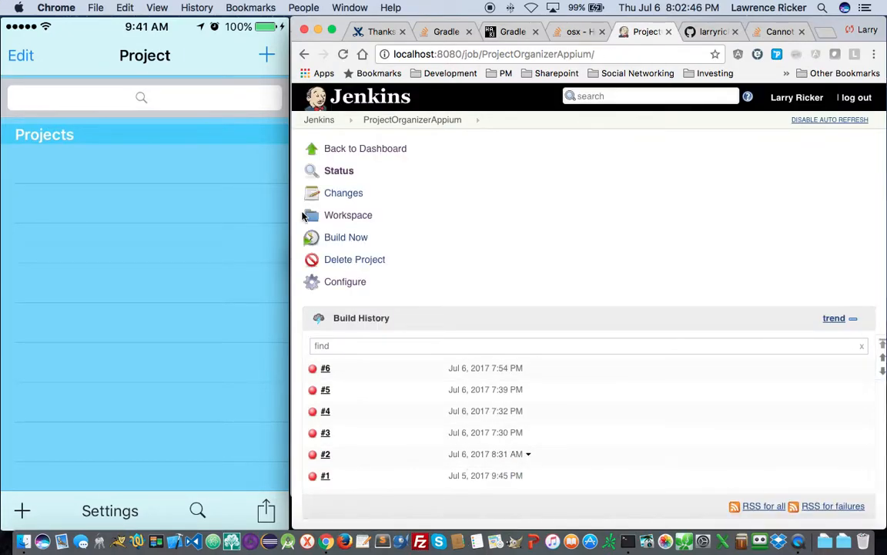
click(344, 238)
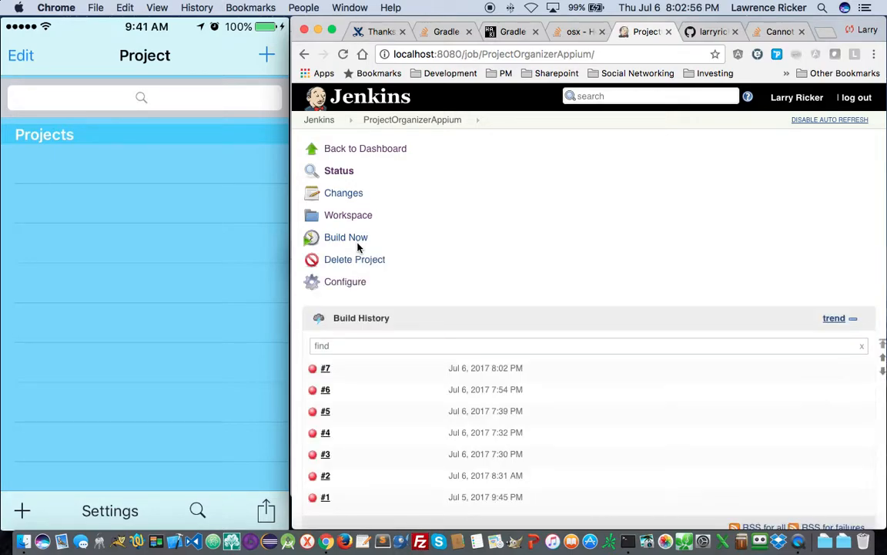
- Open build #7's console output and copy the workspace path from the 'Cannot run program gradle' error
click(324, 368)
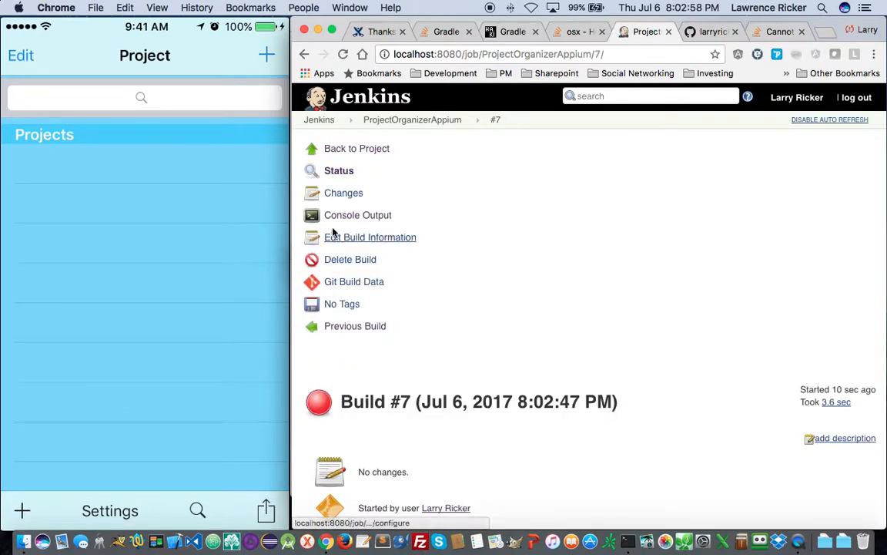
click(339, 217)
scroll(401, 344, down, 10)
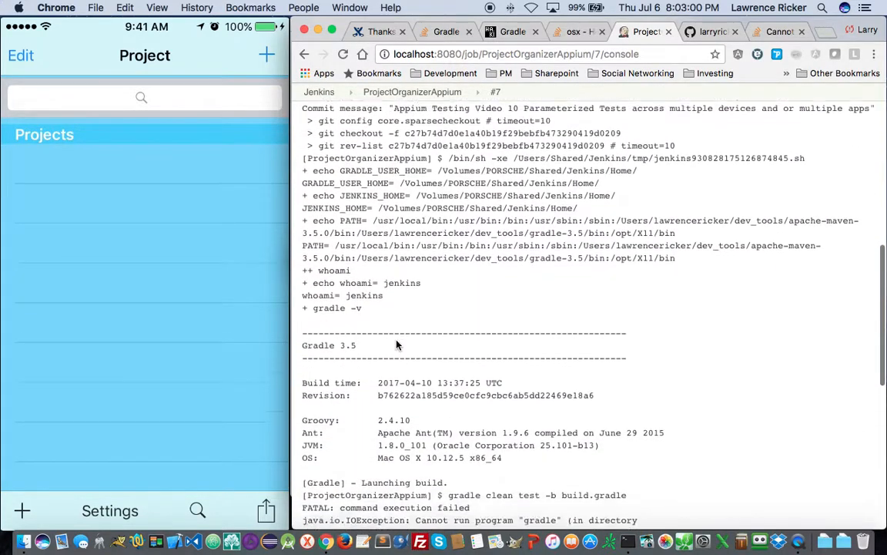
scroll(398, 344, down, 5)
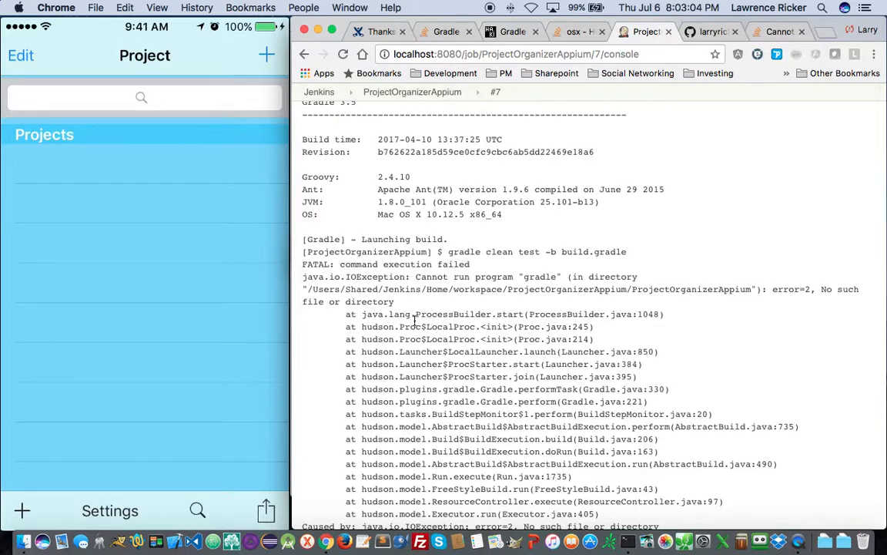
drag(309, 290, 753, 291)
key(super+c)
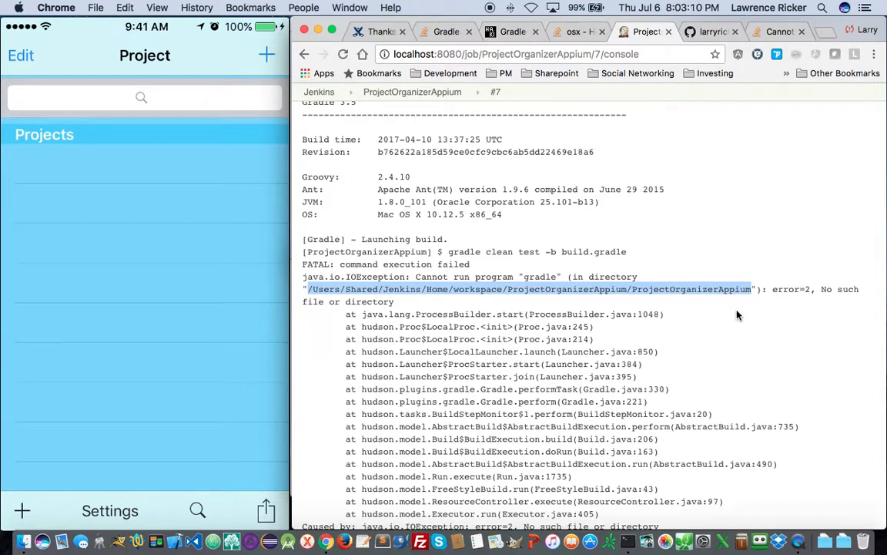
key(super+Tab)
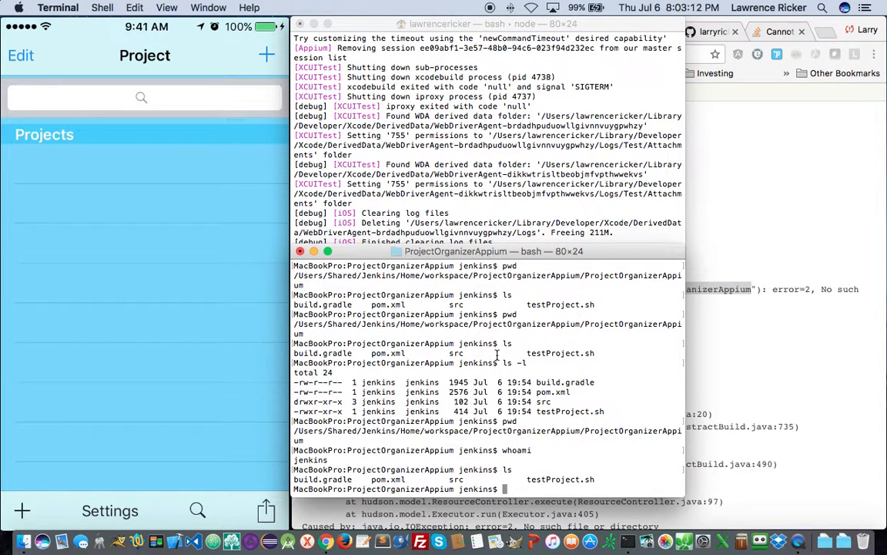
- Run 'ls -ld' on the pasted workspace path, then return to the Jenkins console window
text(ls -ld)
right_click(481, 391)
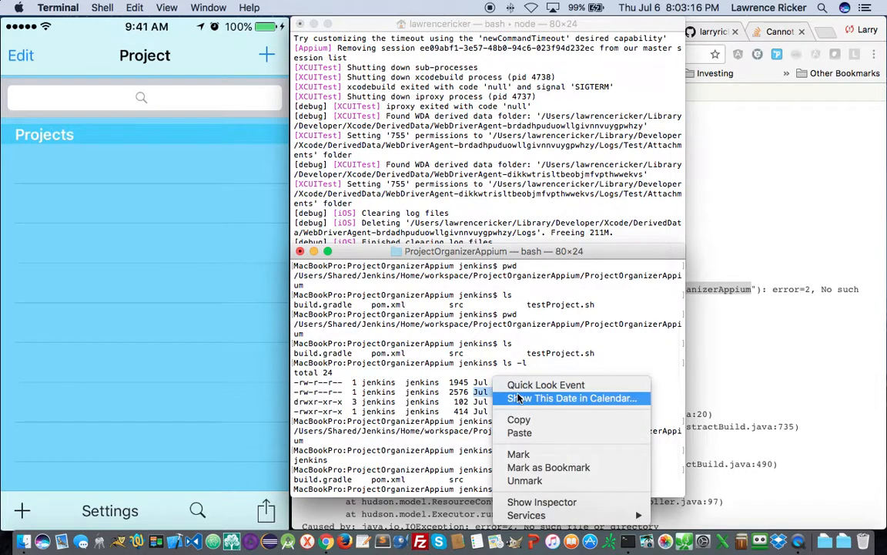
click(519, 433)
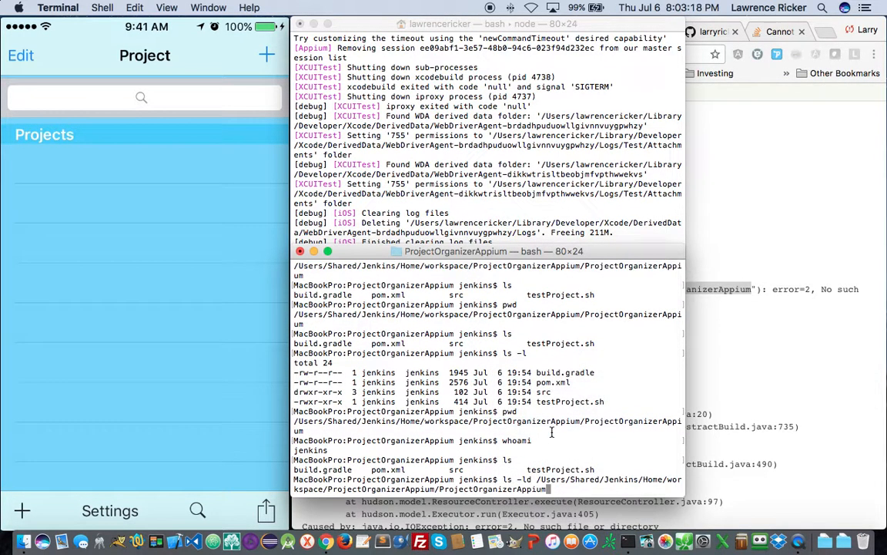
key(Return)
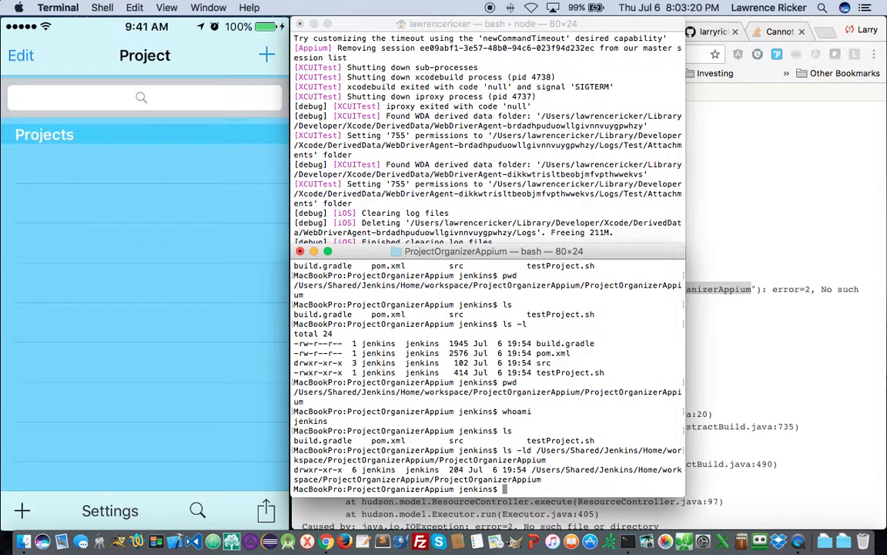
click(736, 420)
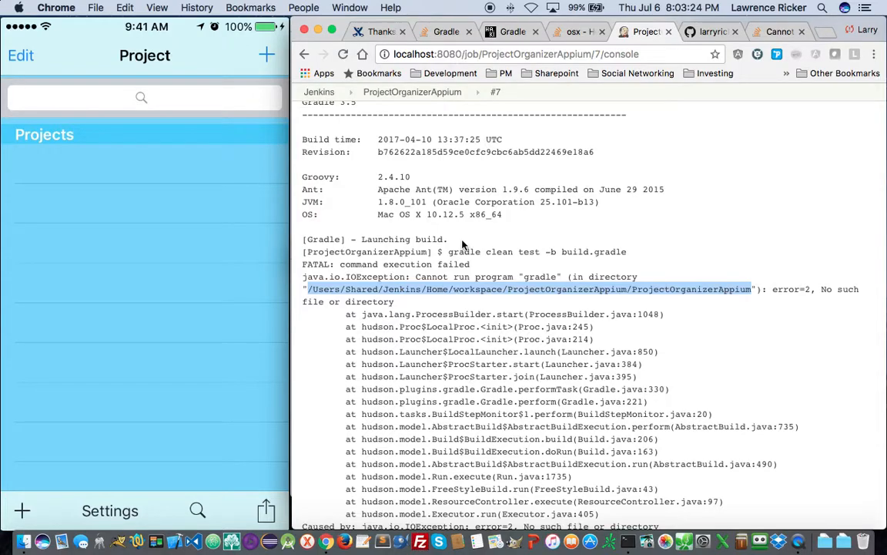
- Go back to the ProjectOrganizerAppium job and open its configuration
scroll(416, 216, up, 10)
scroll(464, 245, up, 5)
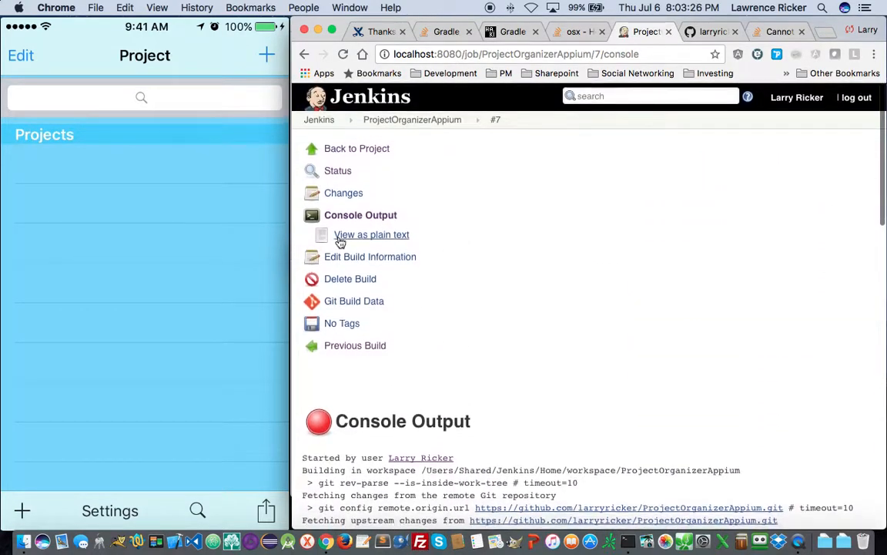
click(351, 151)
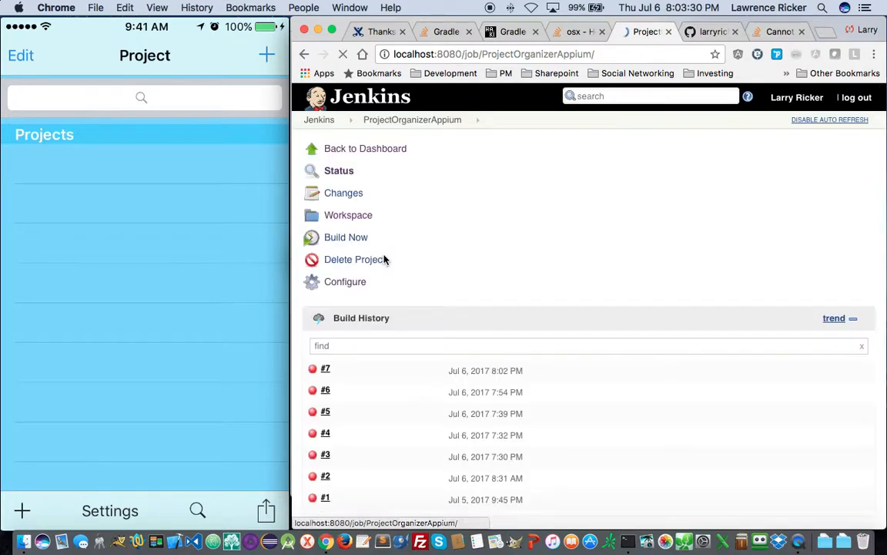
click(356, 283)
scroll(383, 300, down, 15)
scroll(385, 301, down, 10)
- Append 'ls -ld' and 'ls -l' lines with the workspace path to the Execute shell commands
click(460, 226)
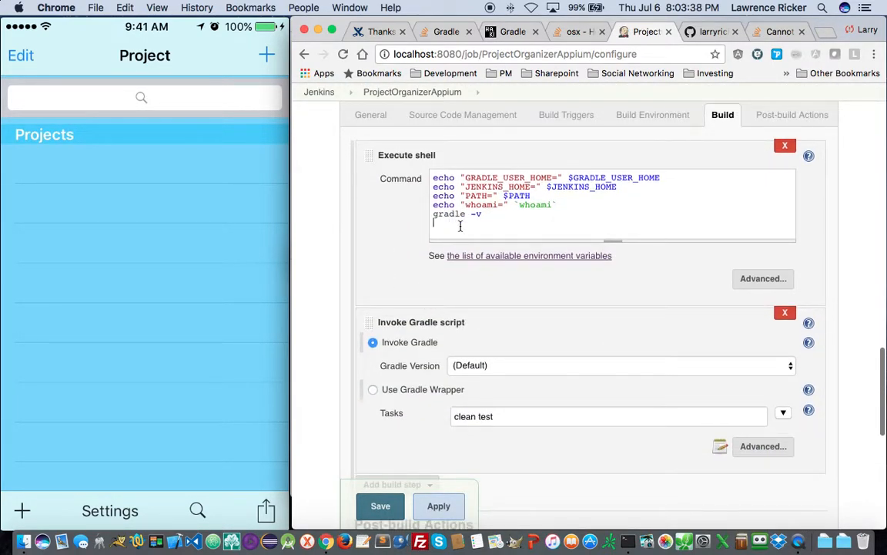
text(ls -ld)
right_click(490, 217)
click(529, 288)
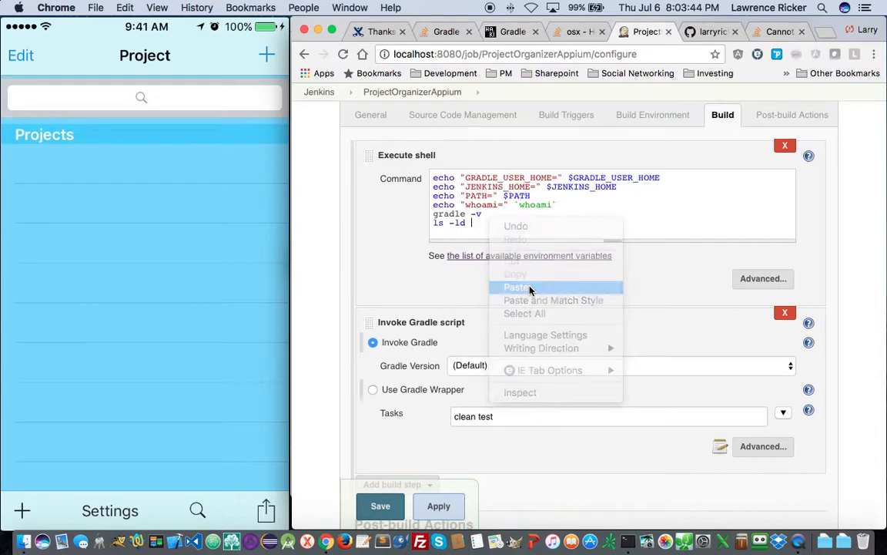
key(Return)
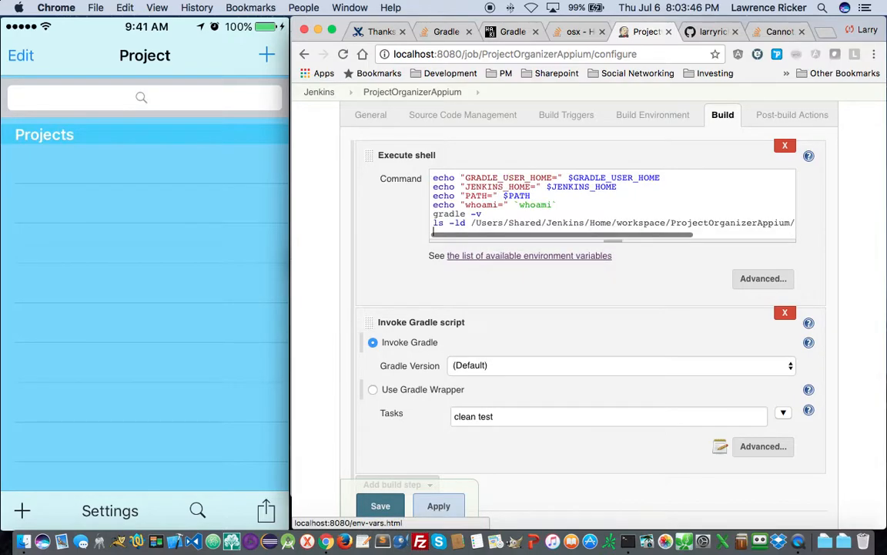
text(ls -)
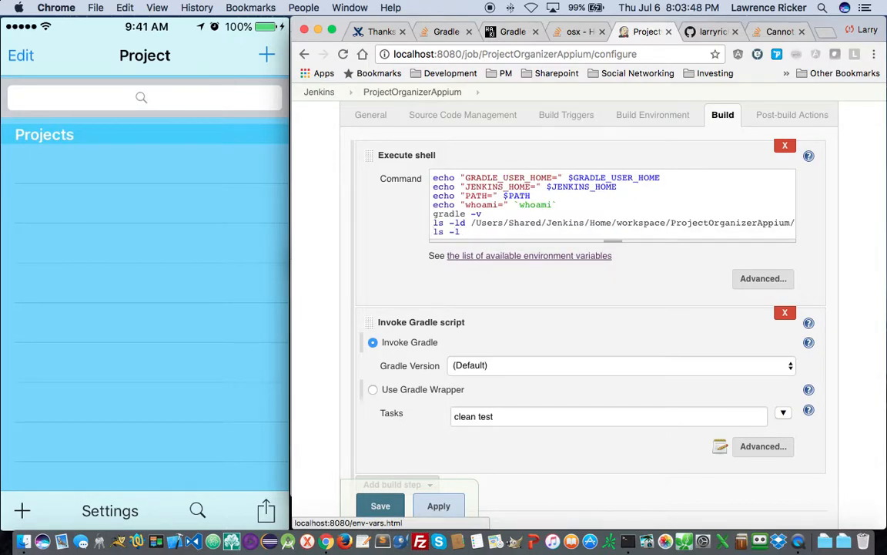
text(l)
right_click(485, 232)
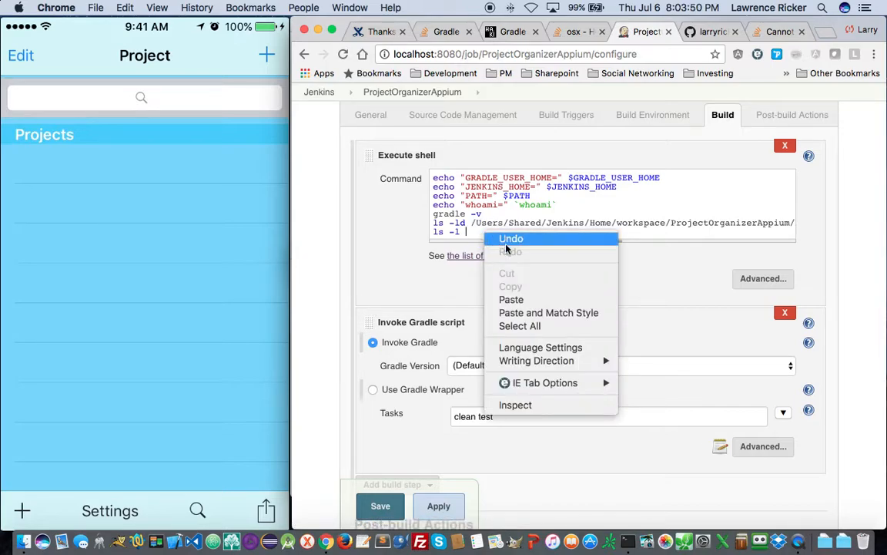
click(526, 301)
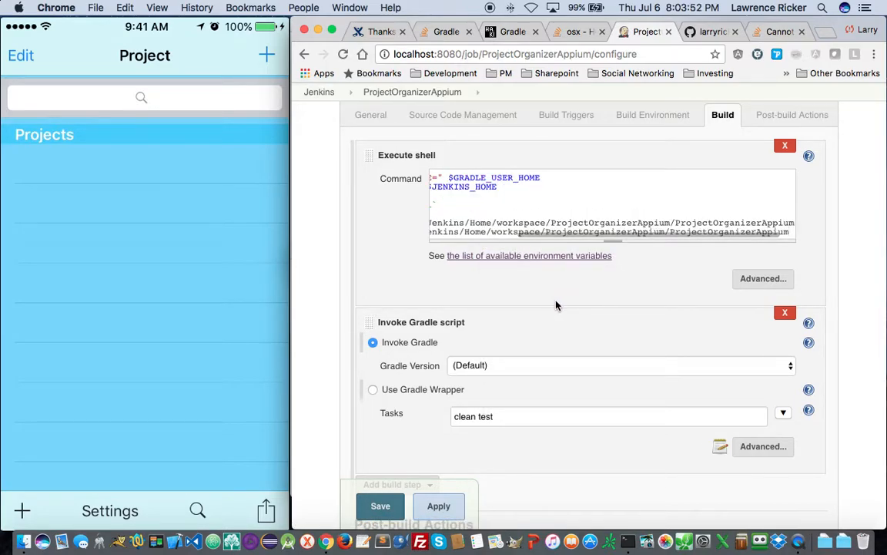
key(Return)
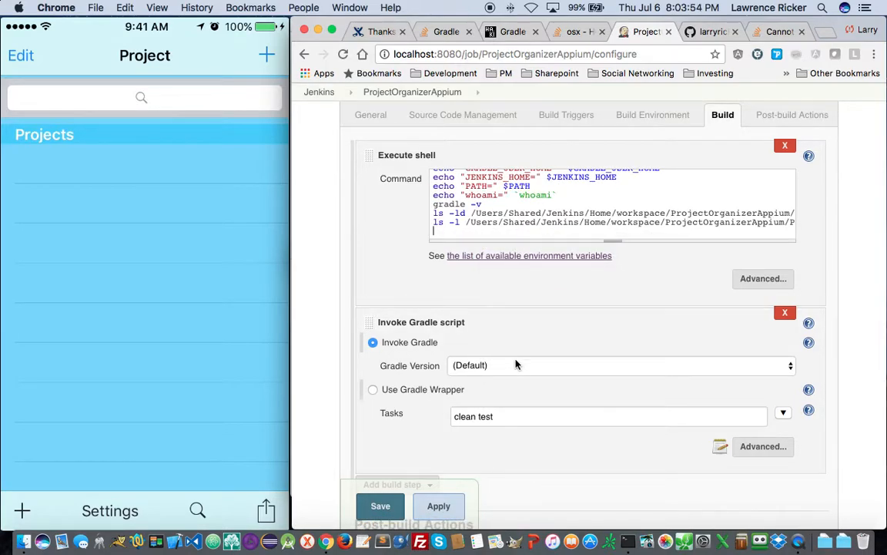
- Keep the (Default) Gradle version, check the Invoke Gradle help, and save the configuration
scroll(485, 379, down, 3)
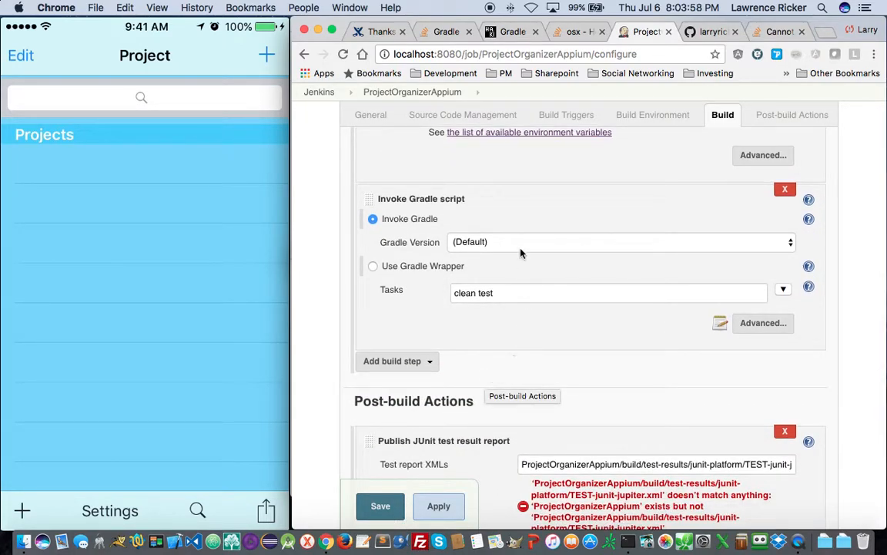
click(495, 241)
click(495, 242)
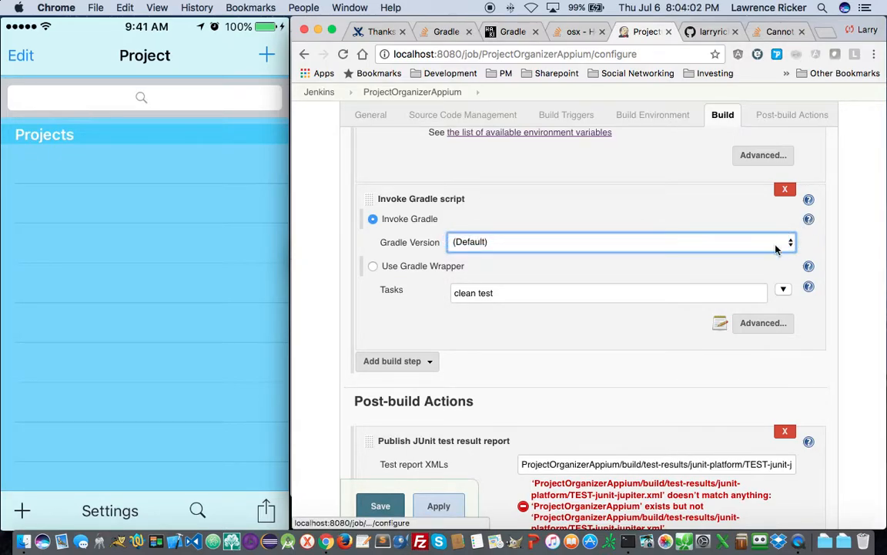
click(809, 219)
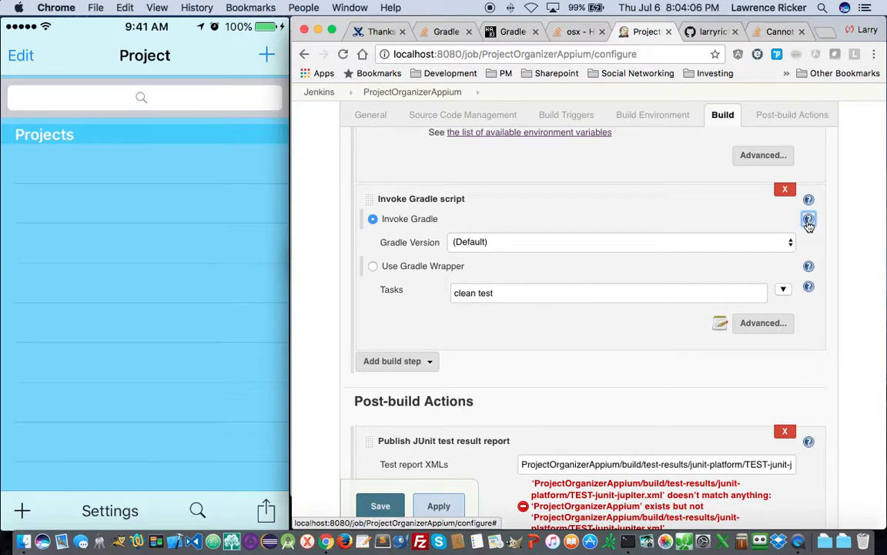
click(809, 219)
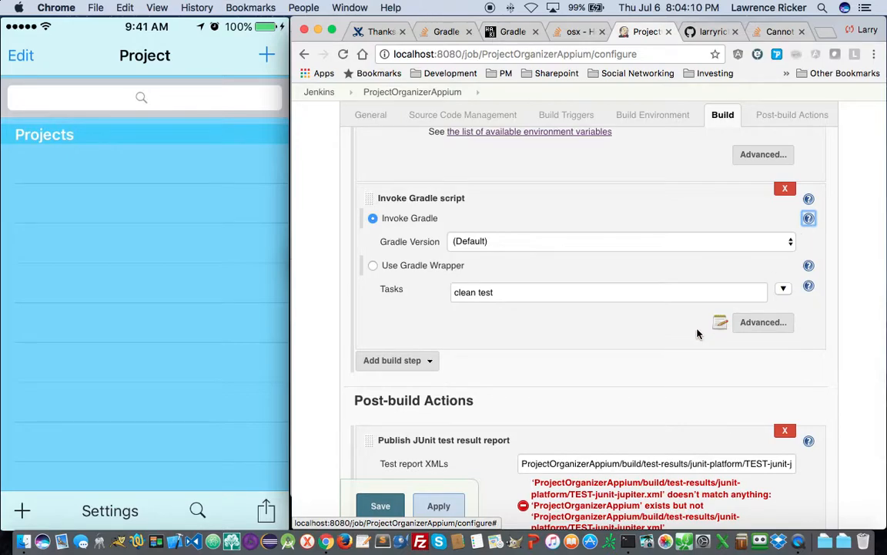
scroll(697, 333, down, 3)
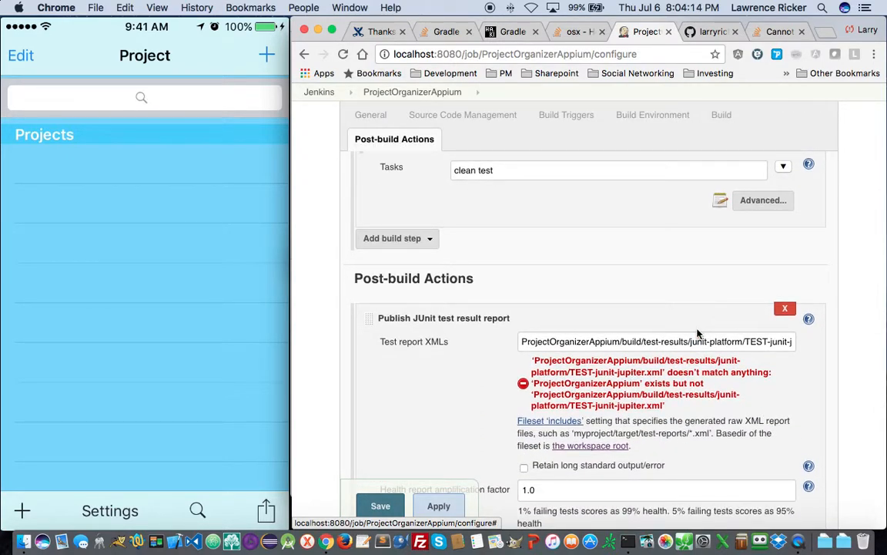
scroll(697, 333, down, 5)
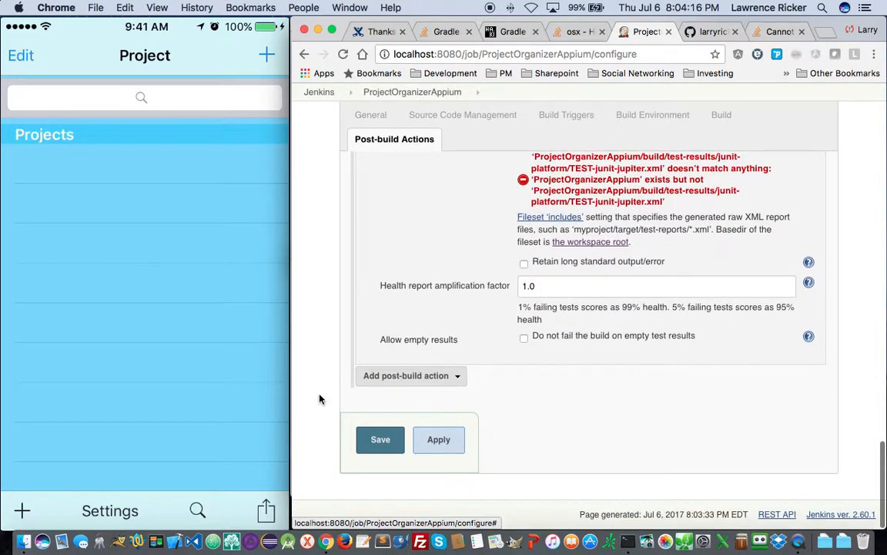
click(380, 439)
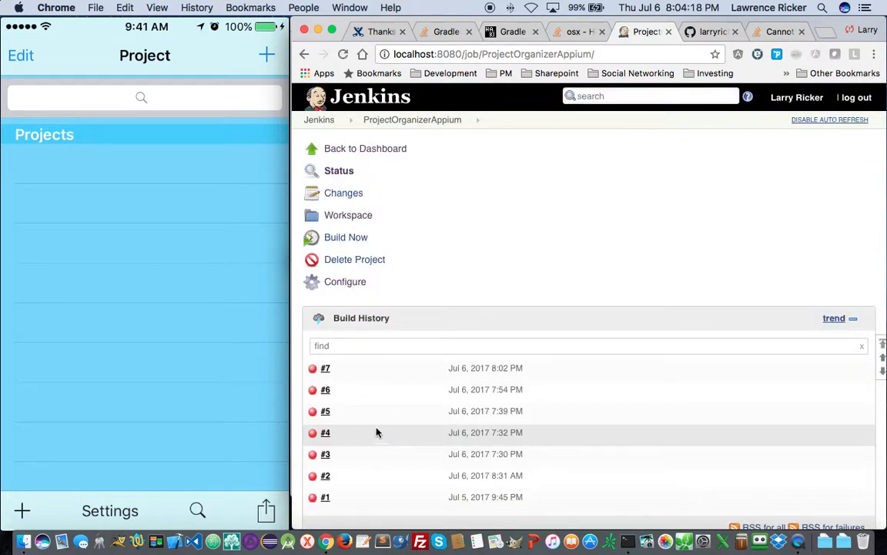
- Trigger build #8 and read its console log: workspace files listed, then the gradle failure
click(338, 242)
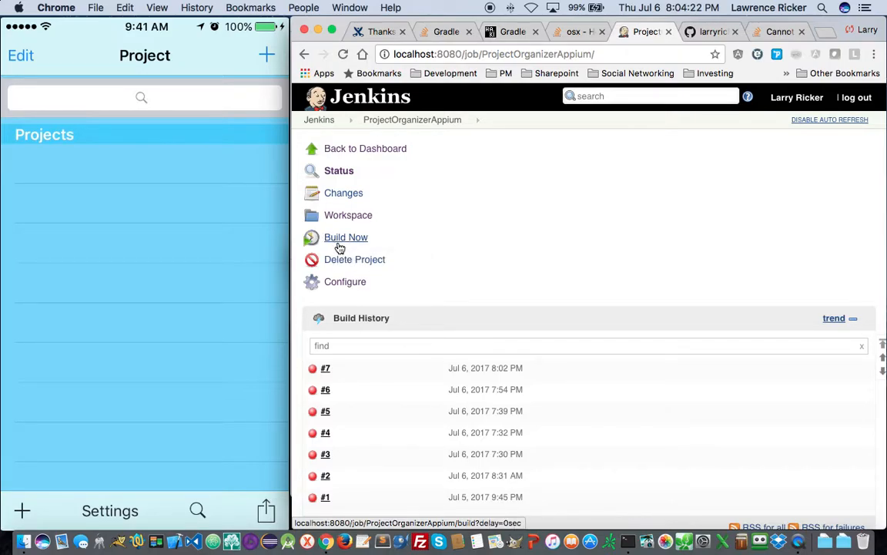
scroll(340, 248, down, 1)
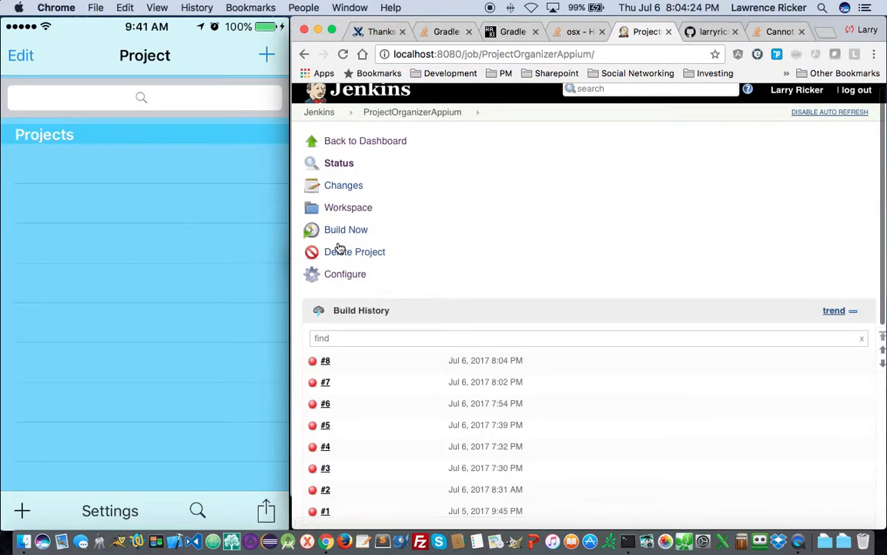
click(325, 360)
click(330, 217)
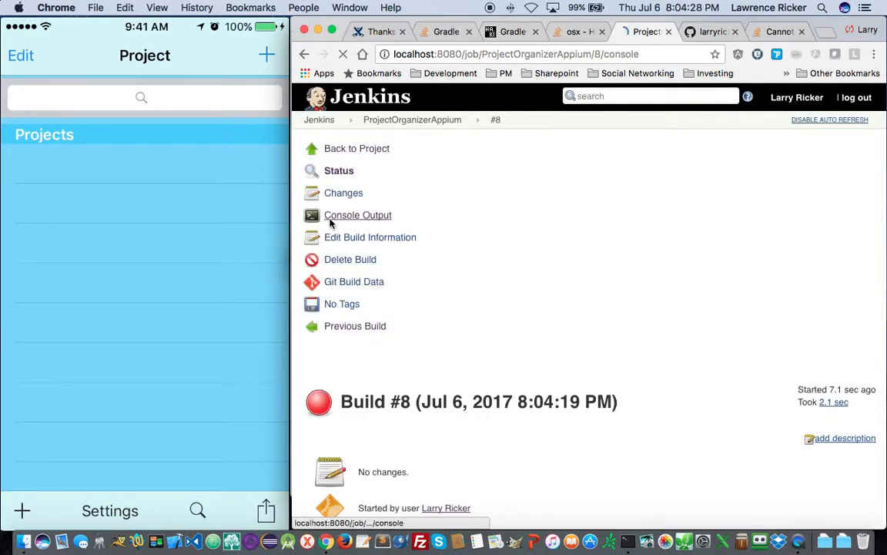
scroll(417, 445, down, 10)
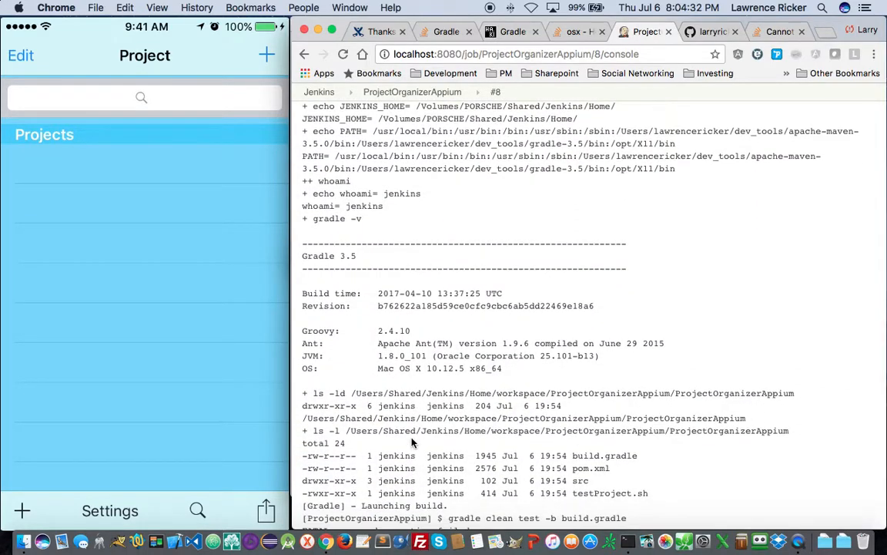
scroll(412, 441, down, 2)
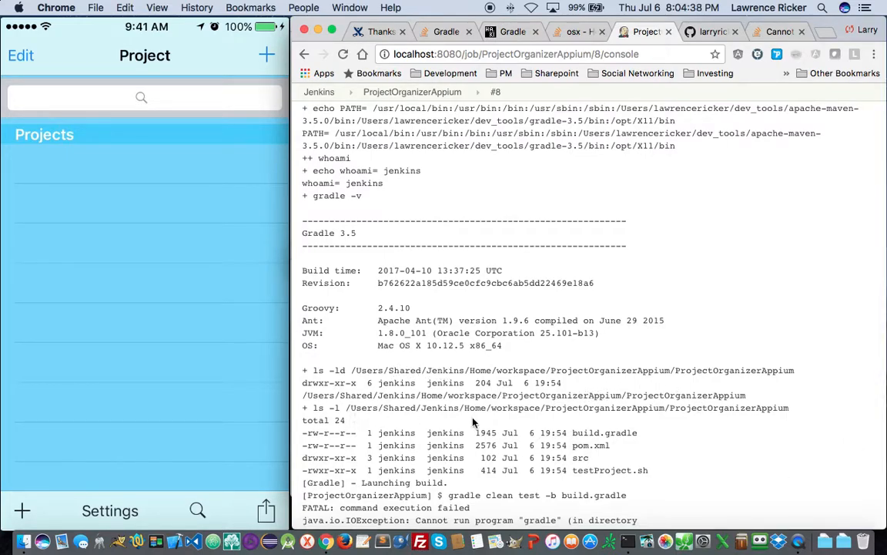
scroll(583, 439, down, 5)
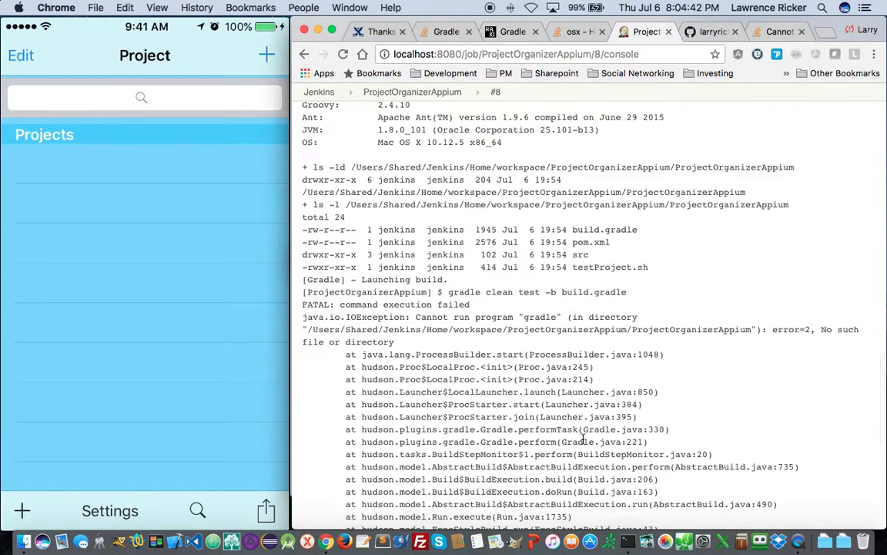
scroll(583, 439, down, 2)
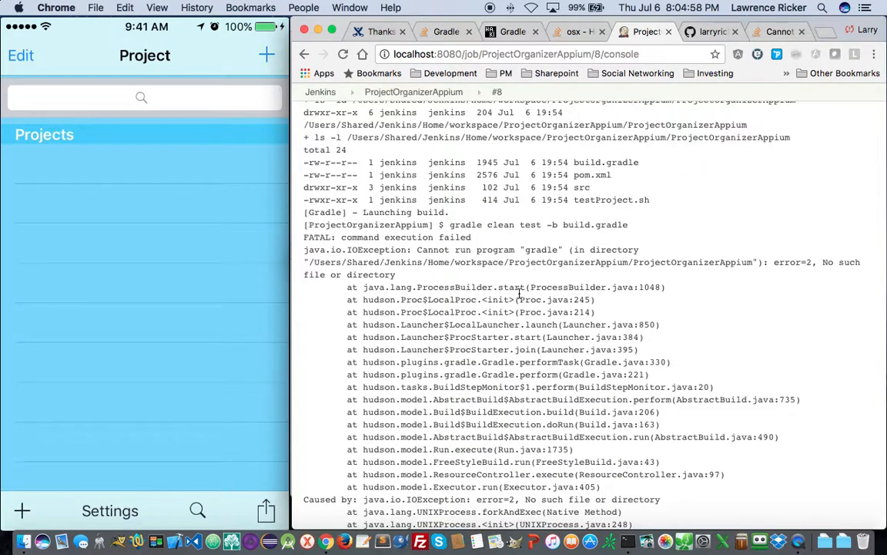
scroll(436, 247, down, 1)
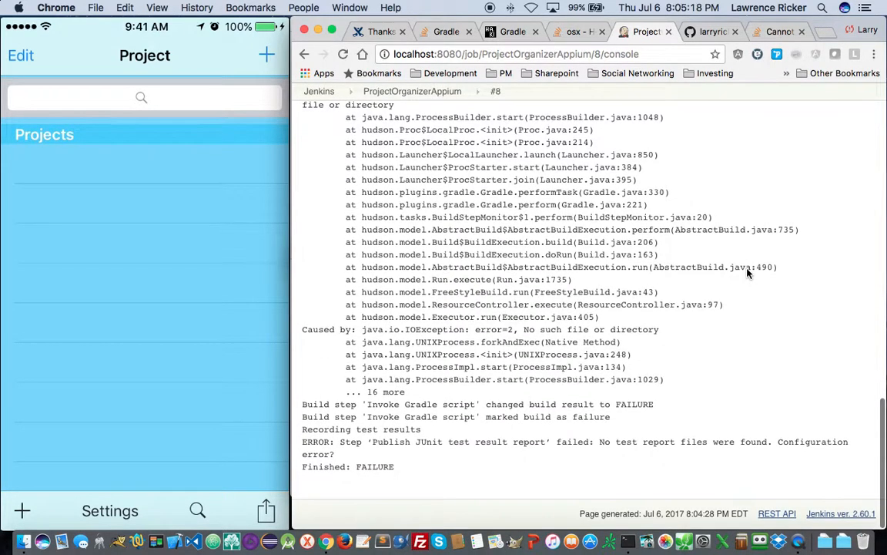
scroll(748, 271, up, 20)
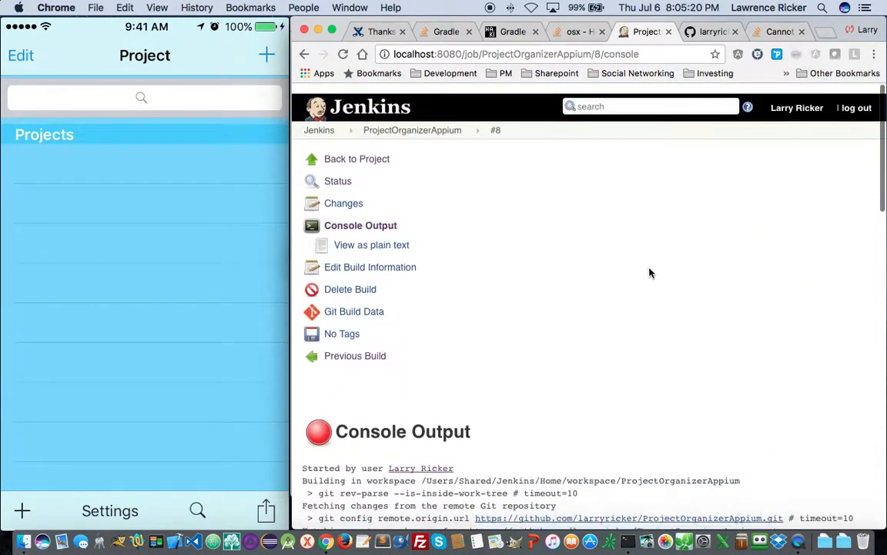
- Go from the dashboard through Manage Jenkins to Global Tool Configuration
click(359, 103)
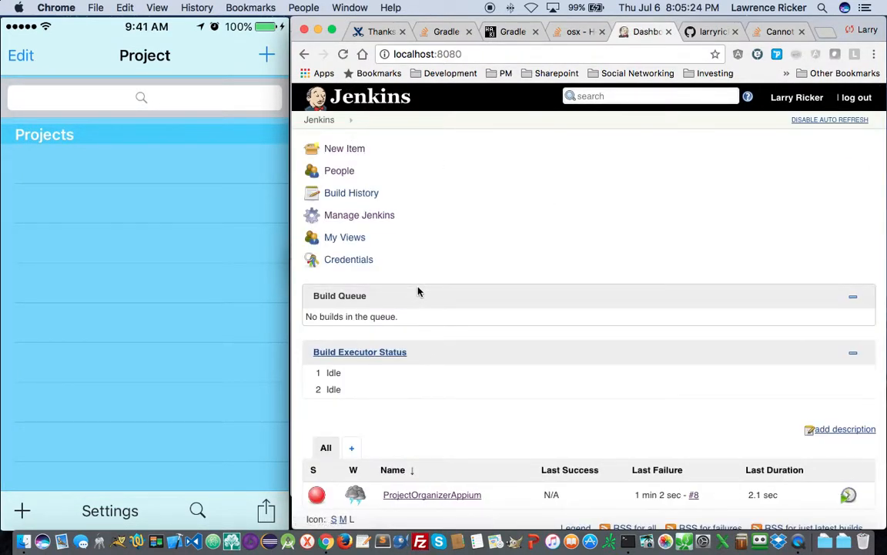
scroll(419, 235, down, 2)
scroll(410, 287, up, 2)
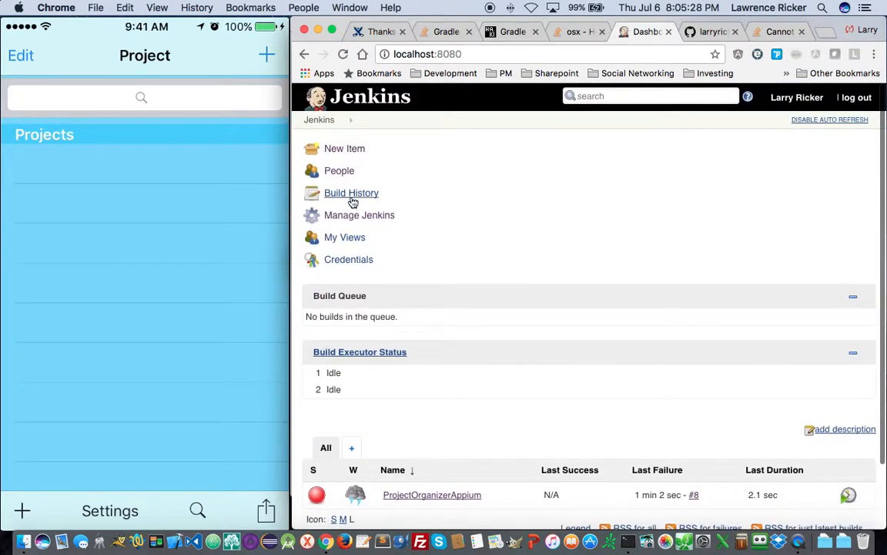
click(366, 221)
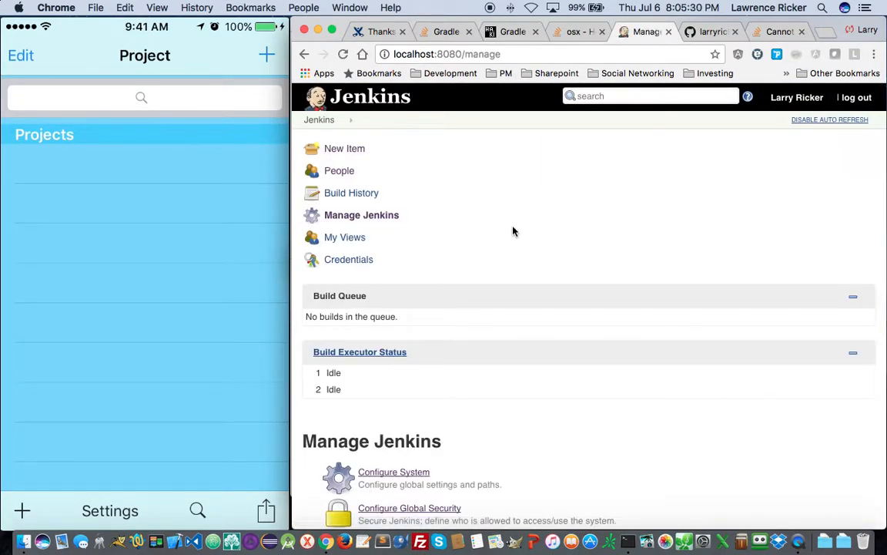
scroll(510, 232, down, 4)
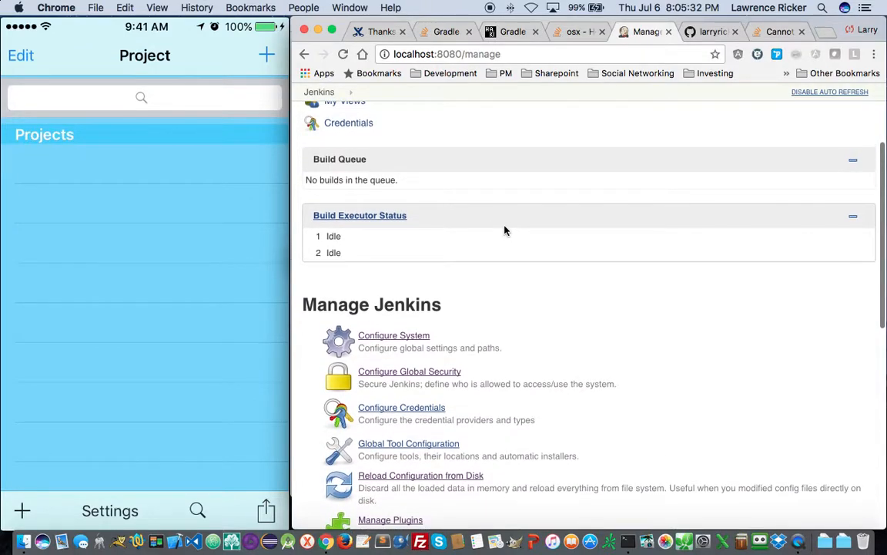
scroll(505, 230, down, 3)
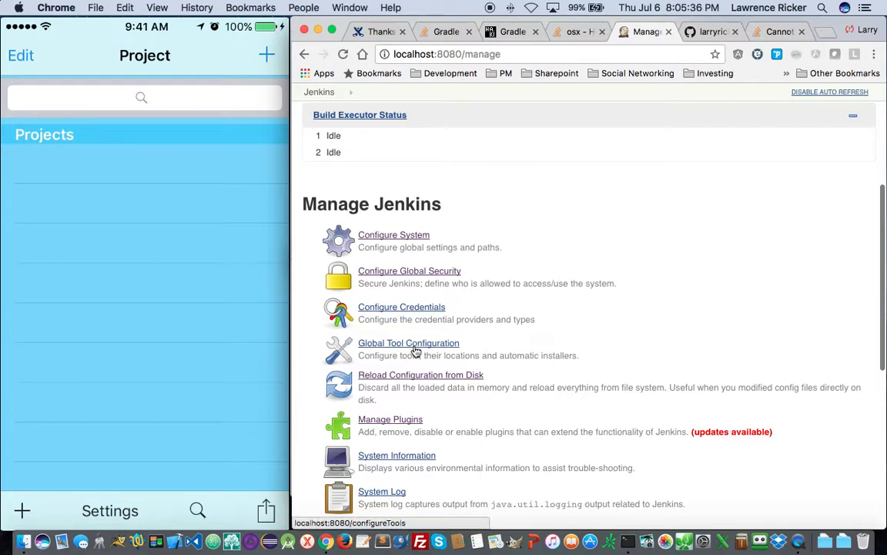
click(377, 343)
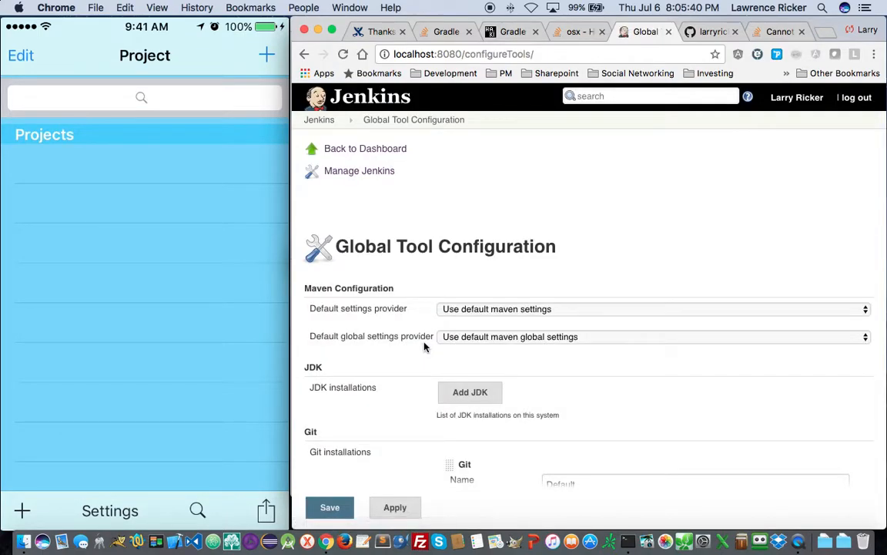
- Add a new Gradle installation in the Gradle section
scroll(409, 336, down, 2)
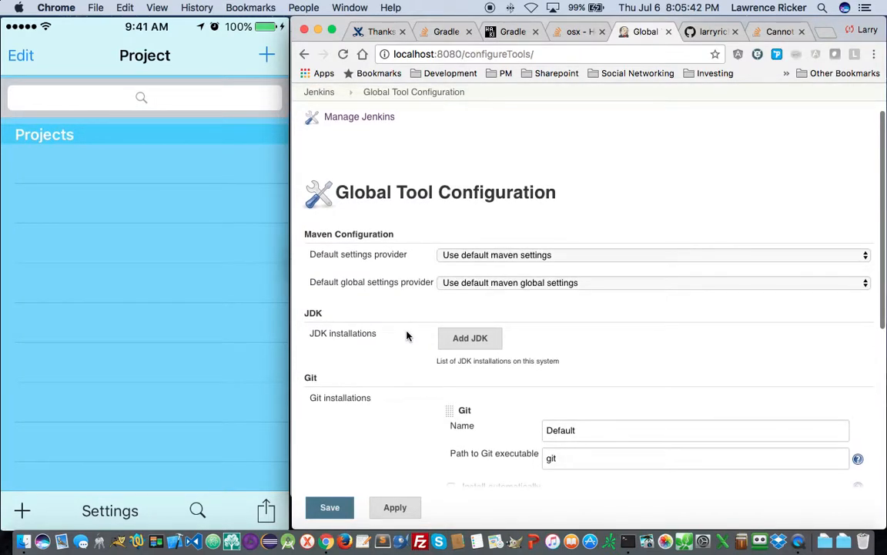
scroll(407, 335, down, 2)
scroll(408, 335, down, 10)
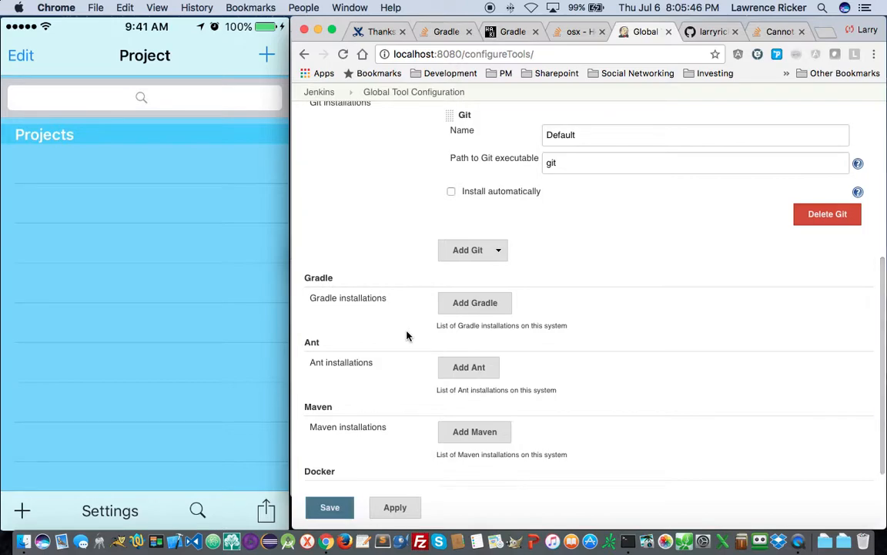
click(473, 302)
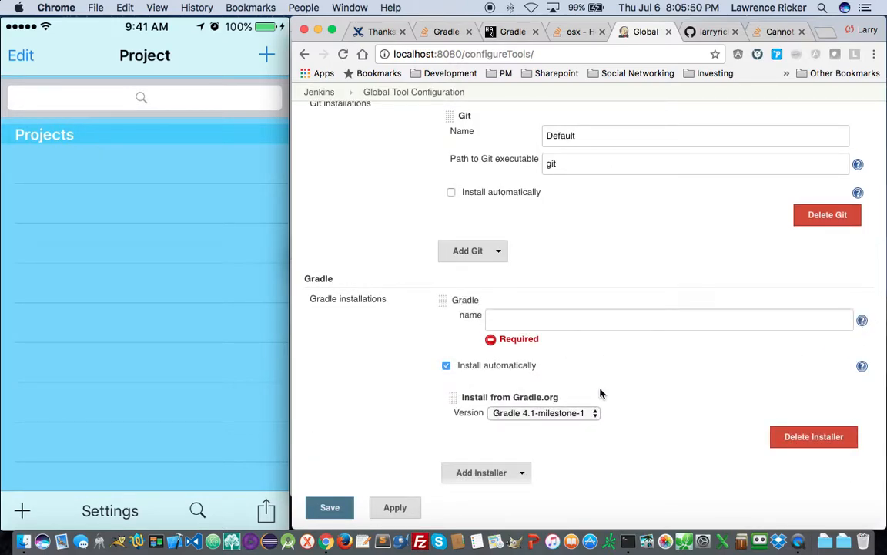
- Choose Gradle 3.5 as the automatically installed Gradle version
click(535, 418)
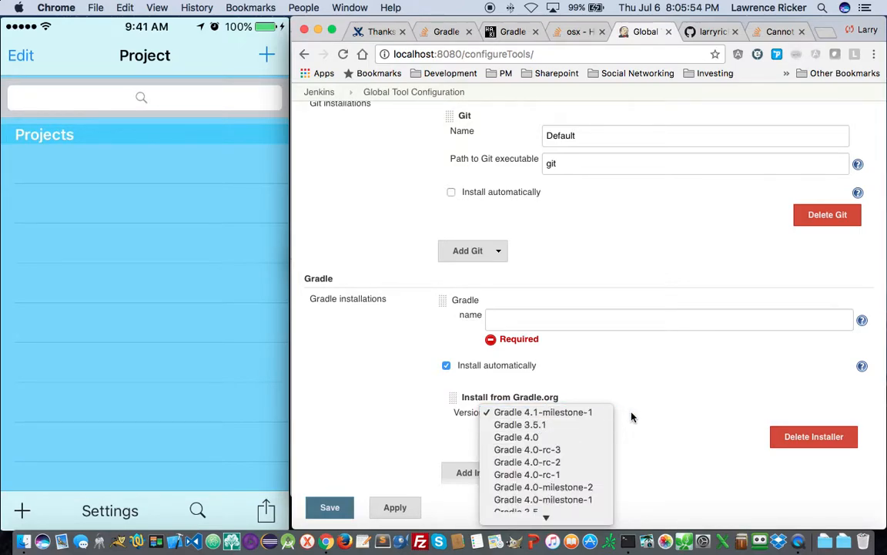
mouse_move(546, 542)
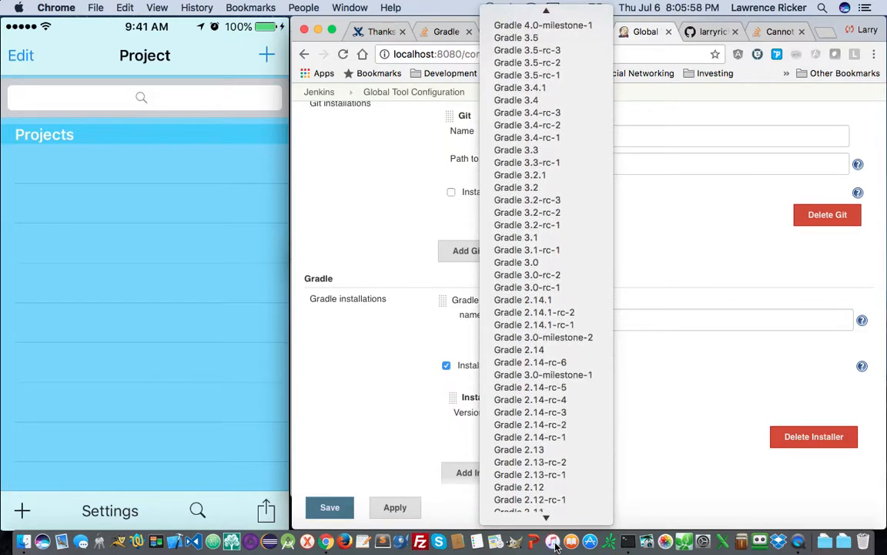
mouse_move(523, 11)
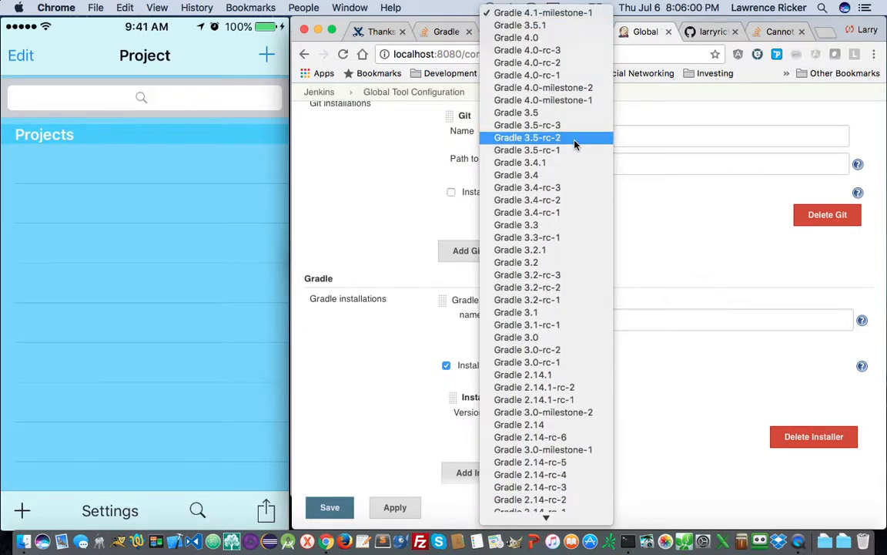
click(539, 116)
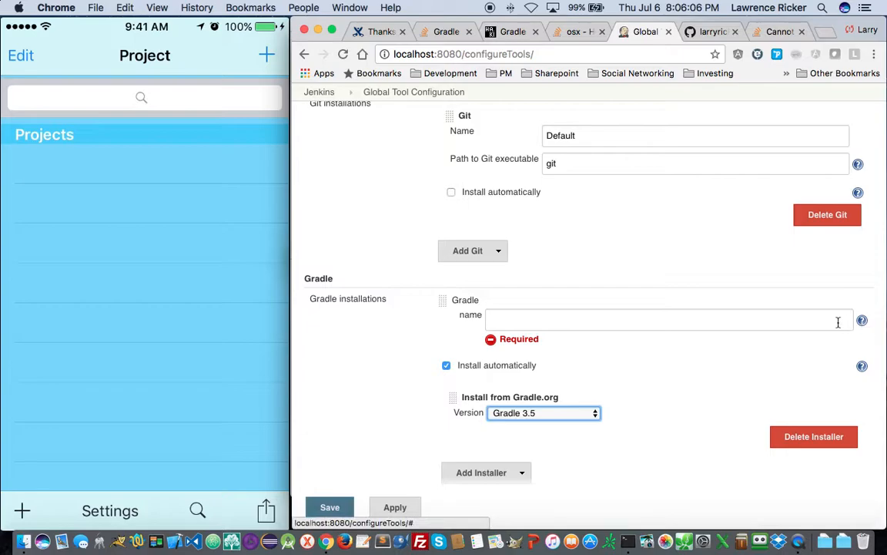
- Name the installation 'Gradle 3.5', save the tool configuration, and return to the dashboard
click(589, 326)
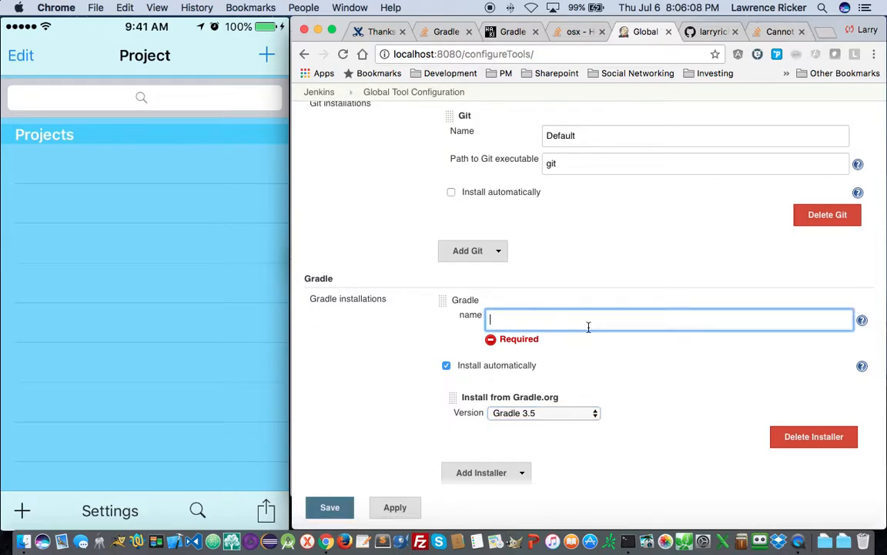
text(Gradle 3.5)
scroll(641, 461, down, 2)
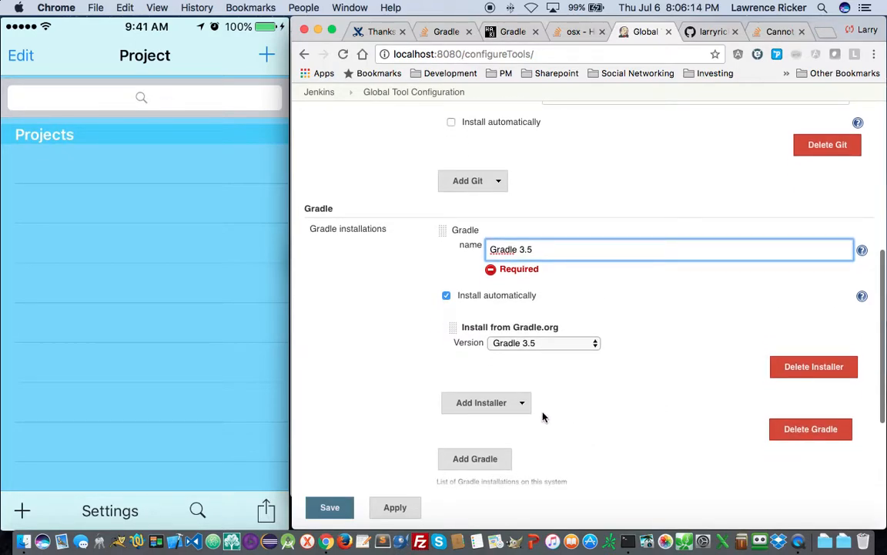
scroll(543, 417, down, 3)
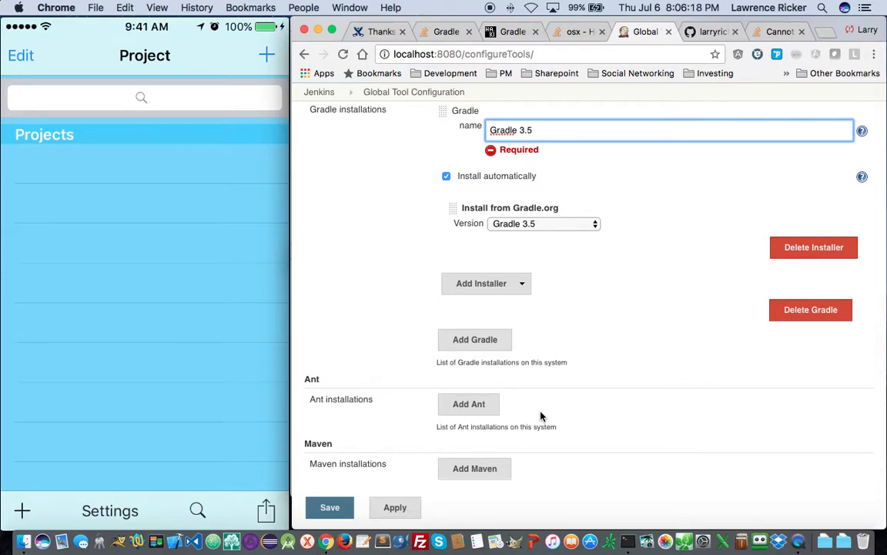
click(316, 510)
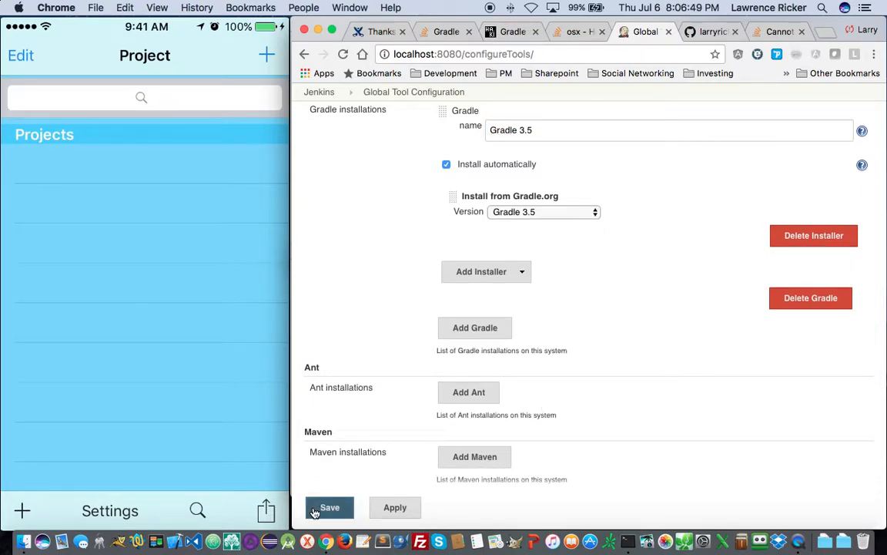
click(322, 509)
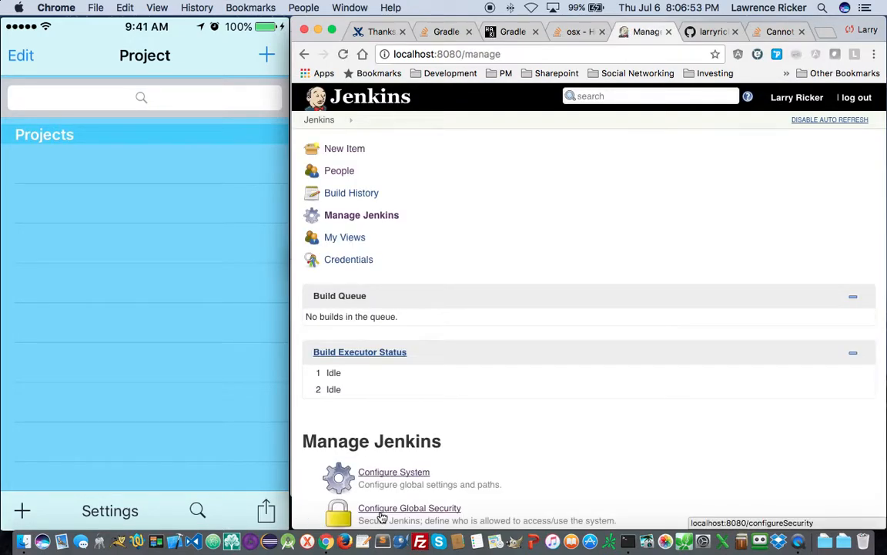
click(360, 98)
- Schedule a new ProjectOrganizerAppium build from the dashboard
scroll(523, 408, down, 1)
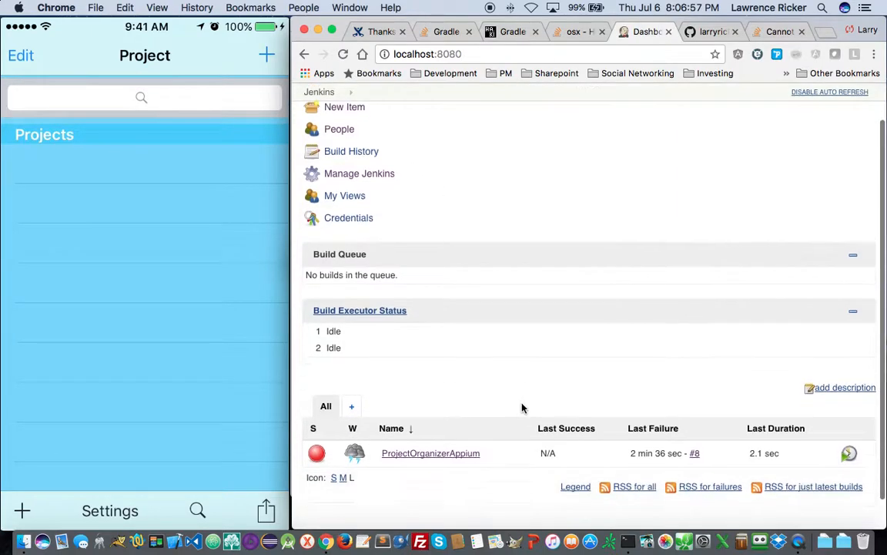
scroll(524, 409, down, 1)
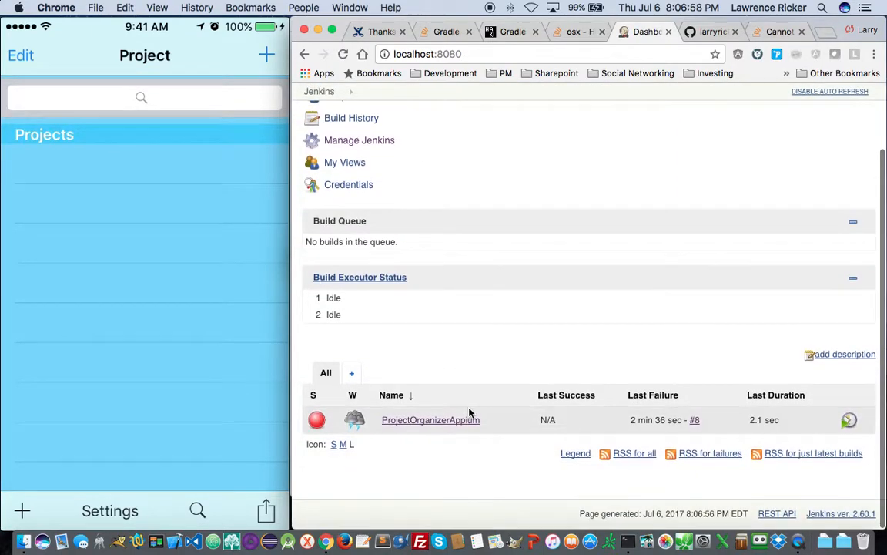
click(848, 422)
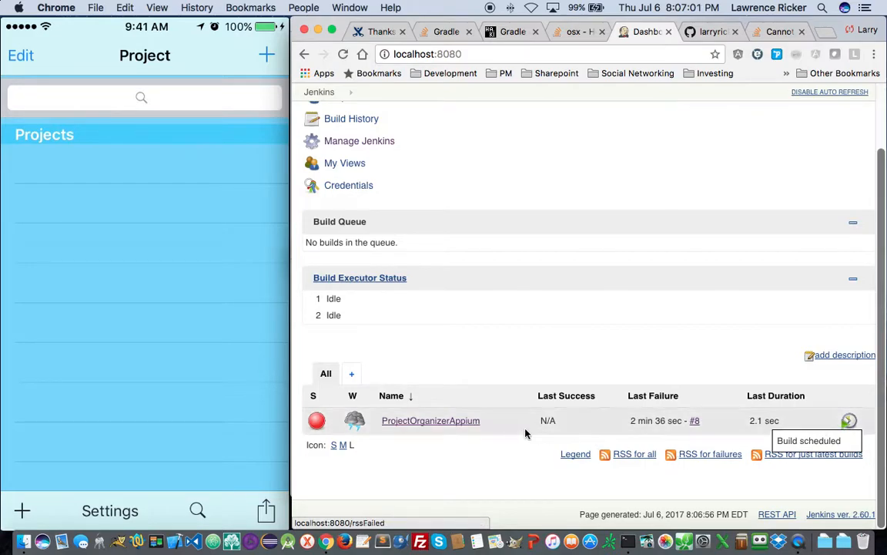
- Read build #9's console log showing gradle failing, then return to the project page
click(445, 425)
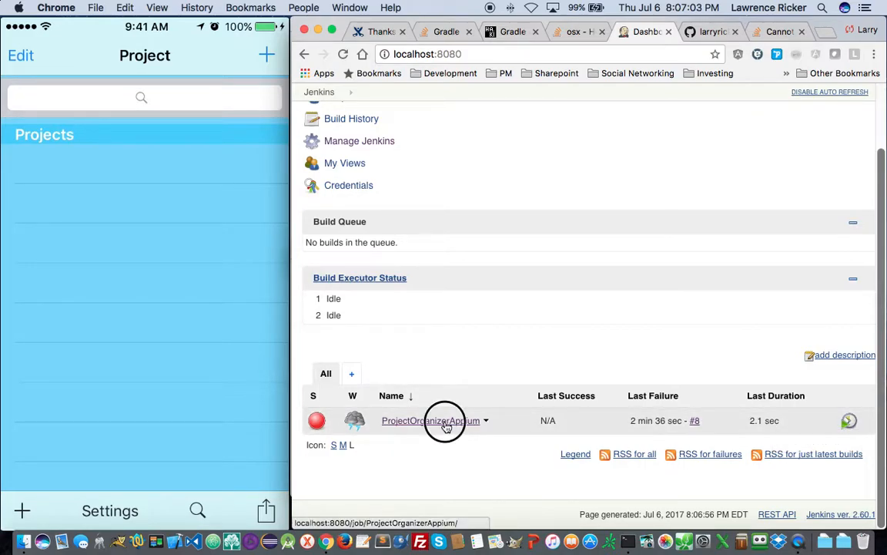
click(327, 369)
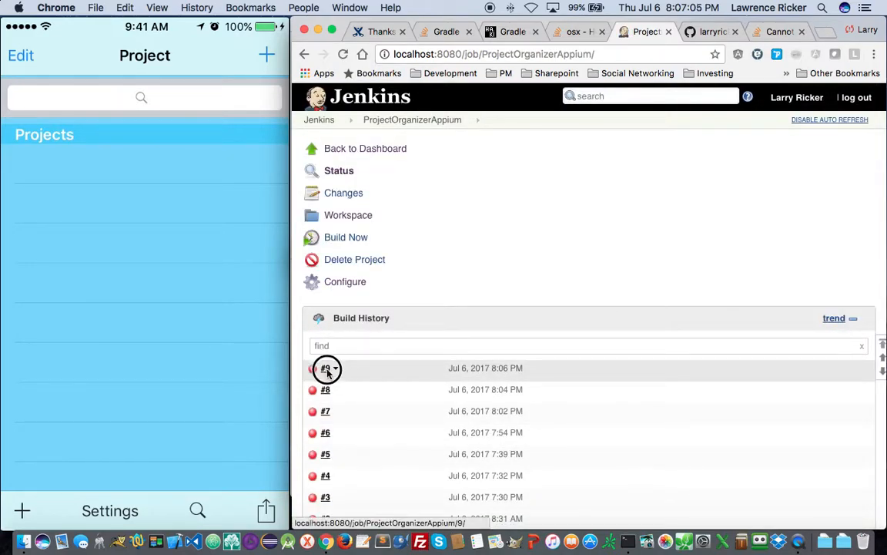
scroll(386, 435, down, 3)
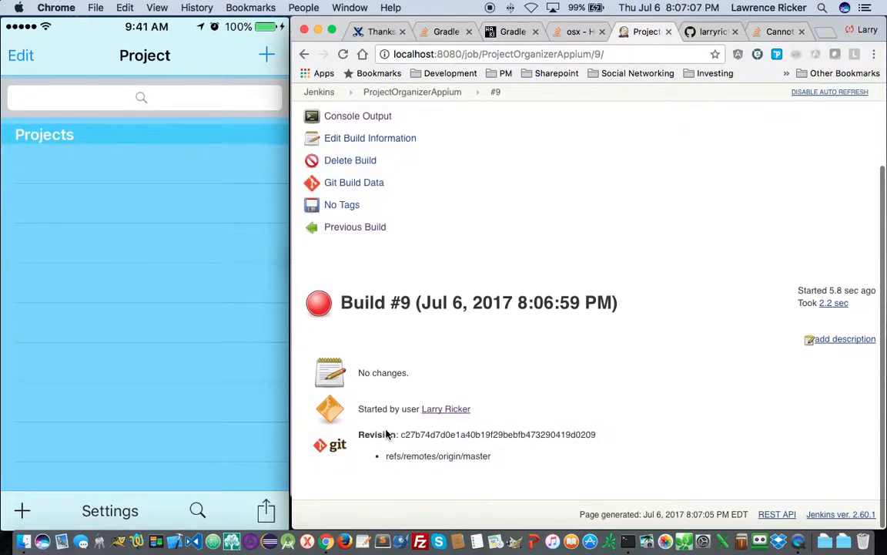
click(339, 115)
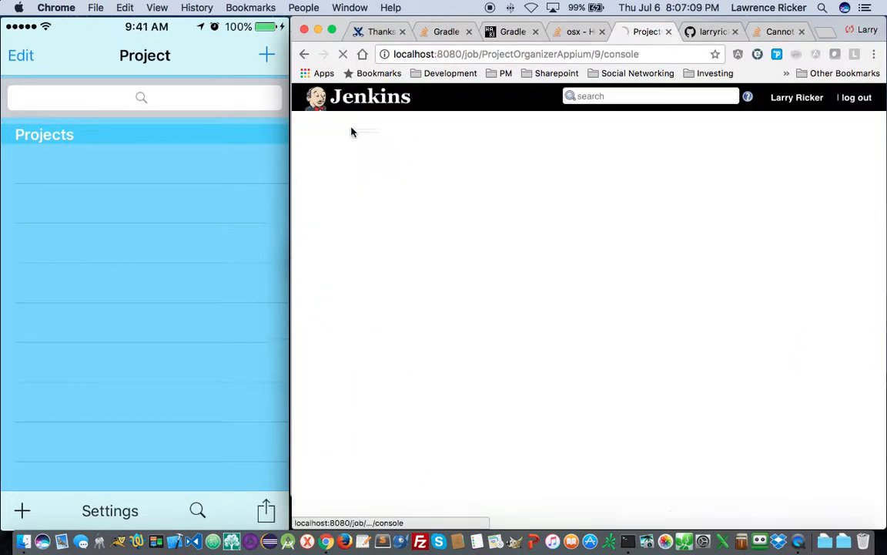
scroll(459, 340, down, 1)
scroll(459, 340, down, 10)
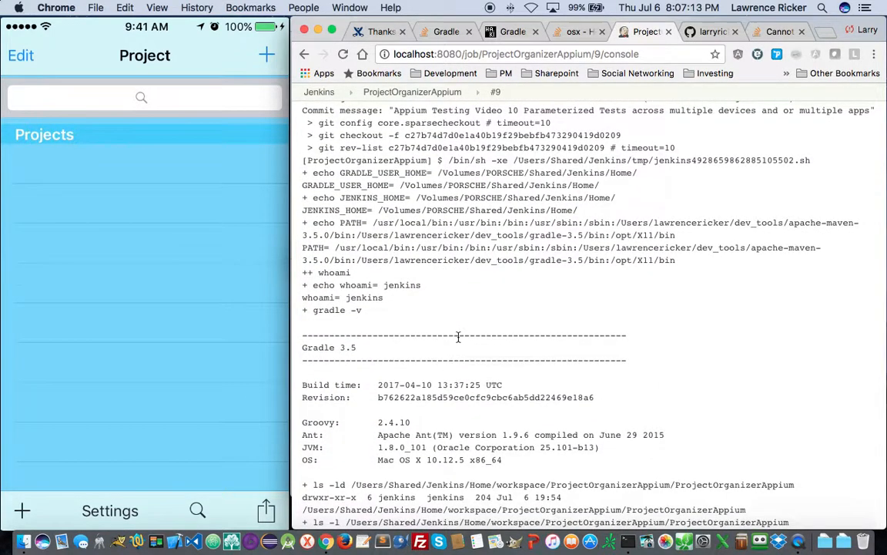
scroll(458, 336, down, 5)
scroll(459, 337, down, 2)
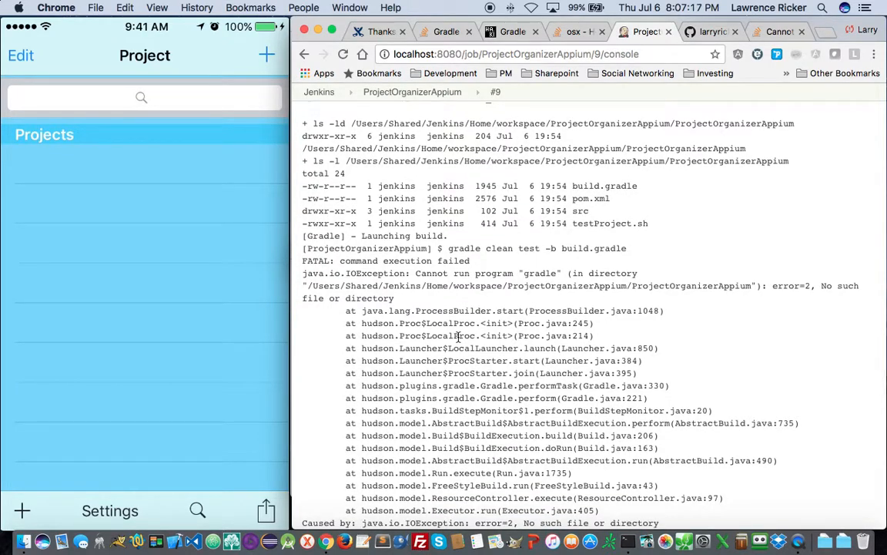
scroll(459, 337, up, 18)
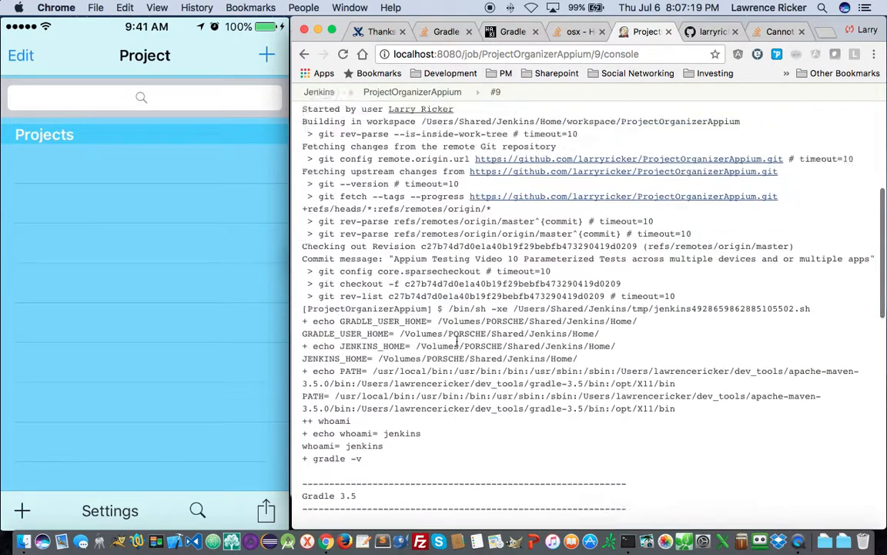
click(346, 149)
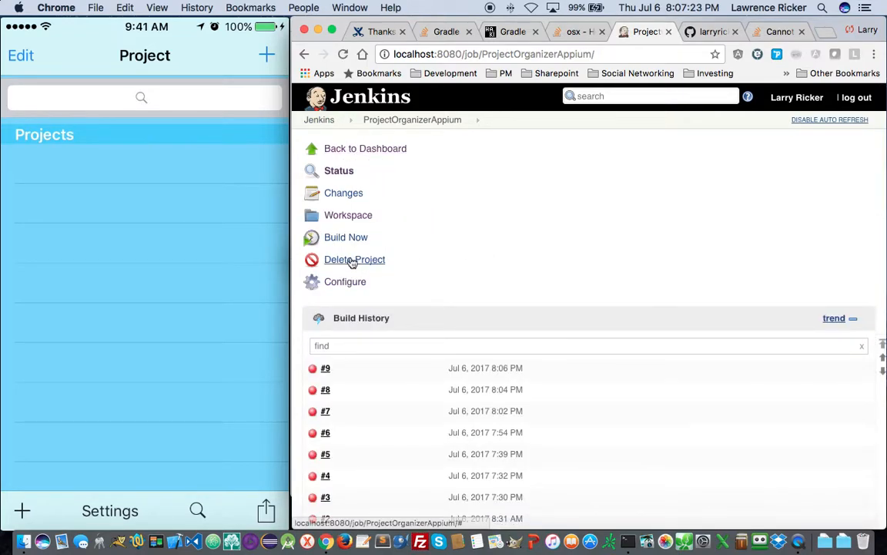
- Switch the Invoke Gradle script step to Gradle 3.5, save the job, and start build #10
click(355, 284)
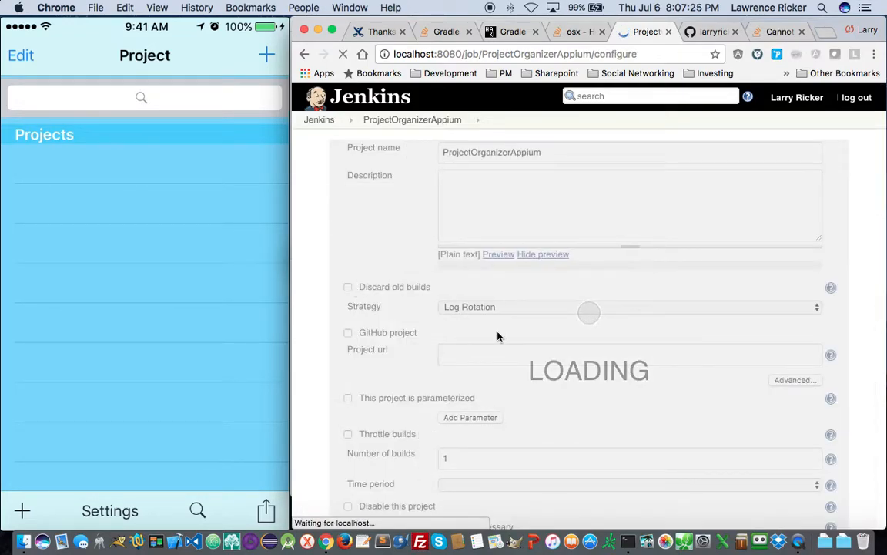
scroll(556, 361, down, 10)
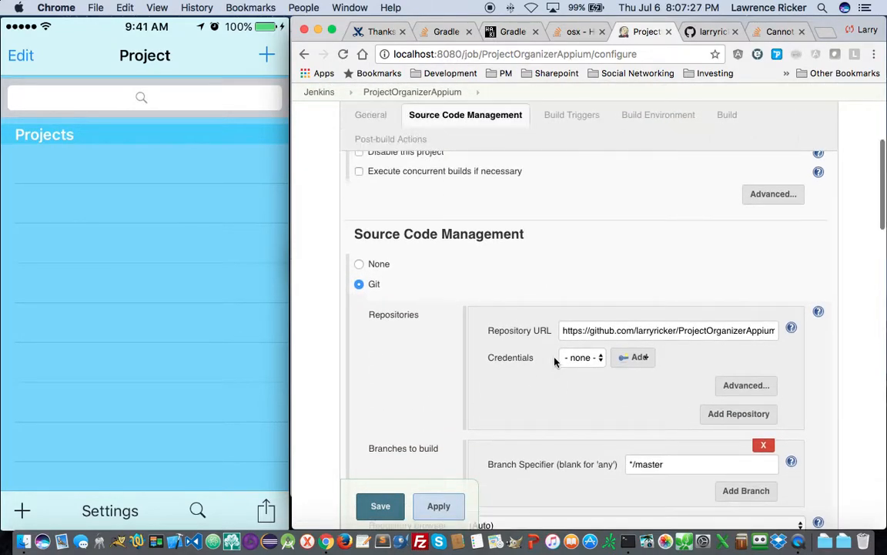
scroll(527, 363, down, 5)
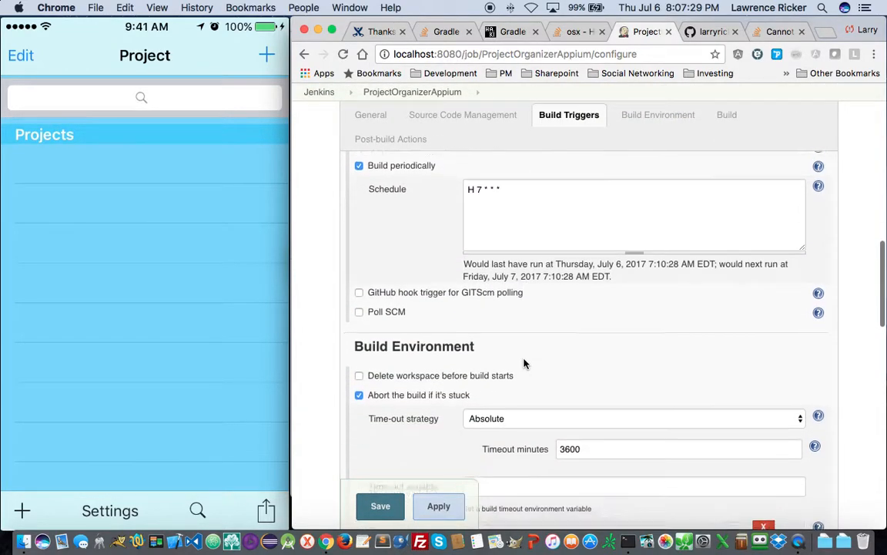
scroll(528, 365, up, 3)
scroll(528, 365, down, 8)
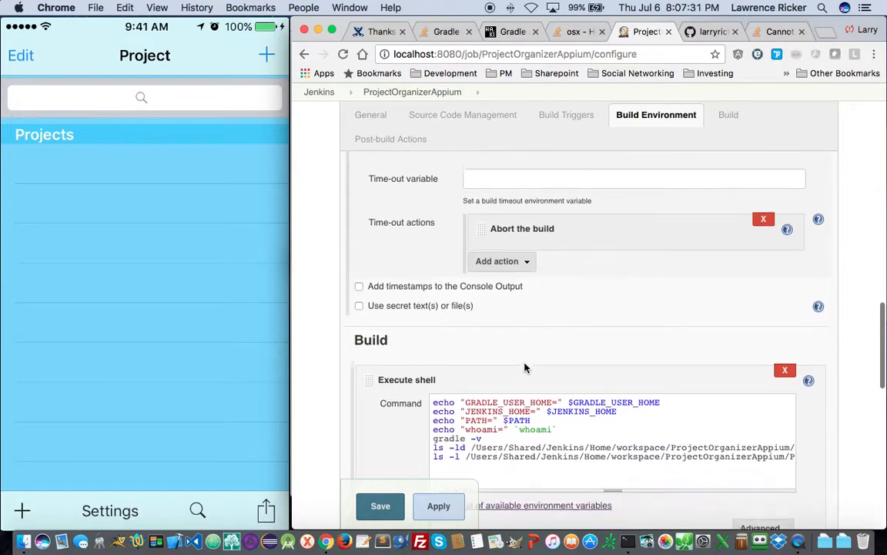
scroll(524, 364, down, 7)
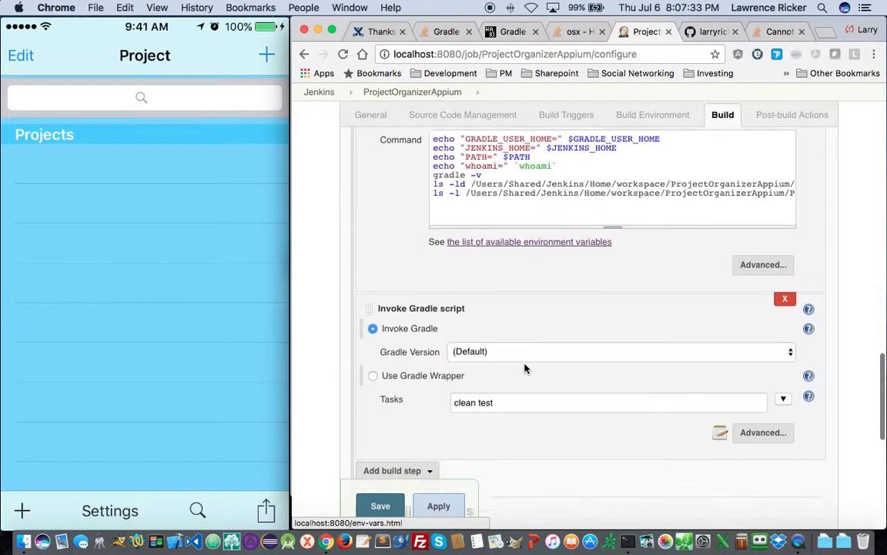
click(482, 308)
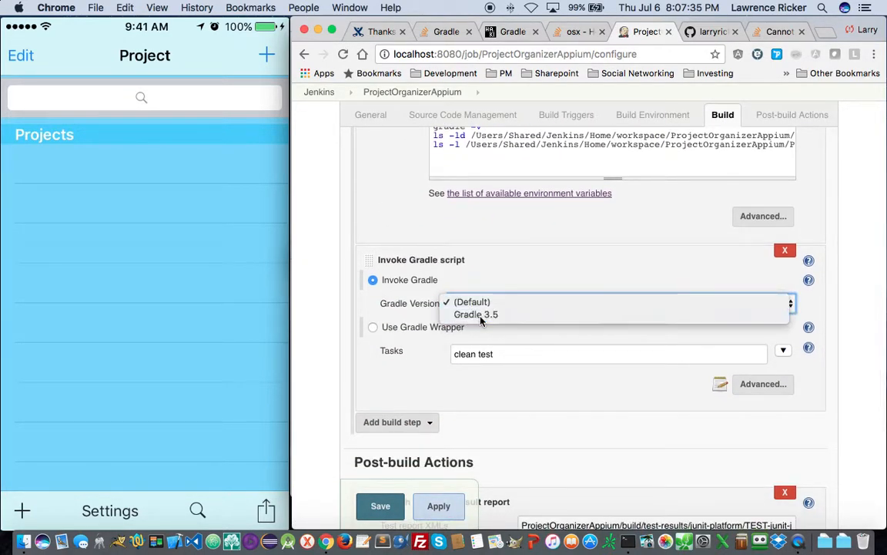
click(481, 314)
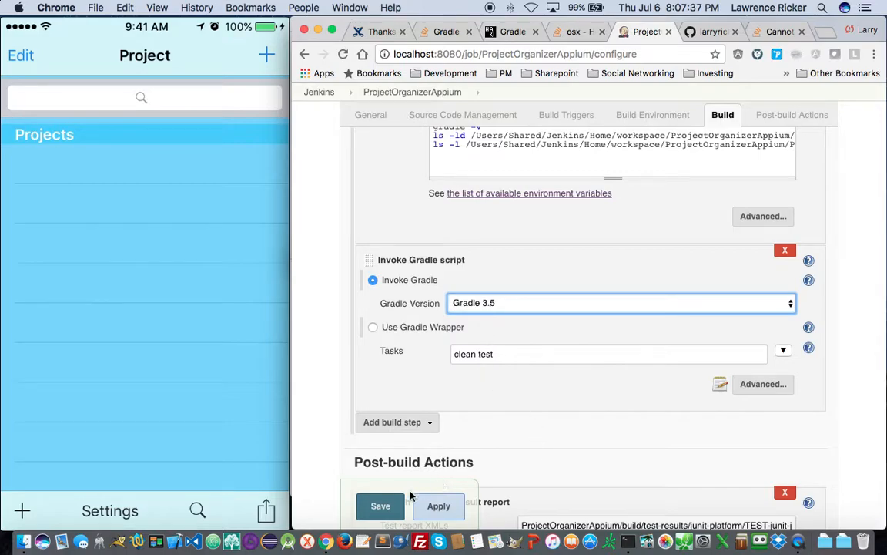
click(375, 505)
click(333, 243)
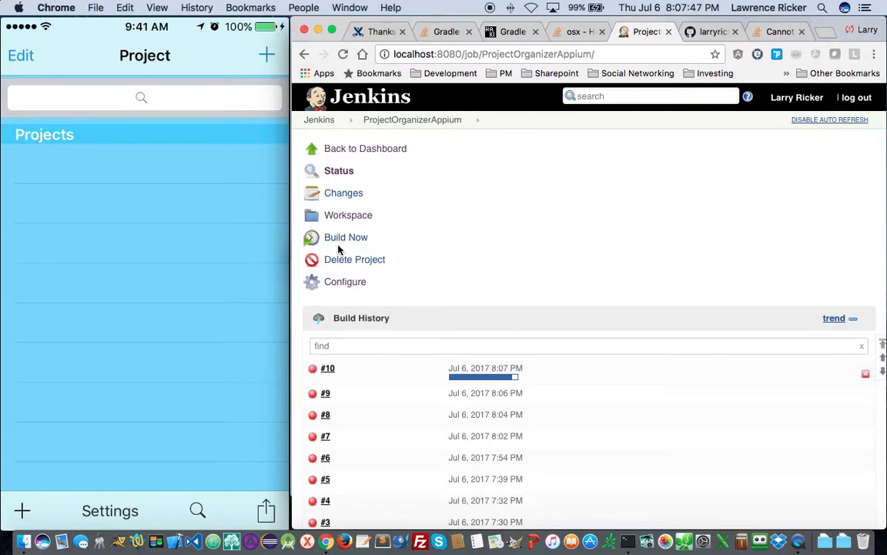
- Review build #10's console output, then move over to Terminal
click(328, 369)
scroll(366, 381, down, 2)
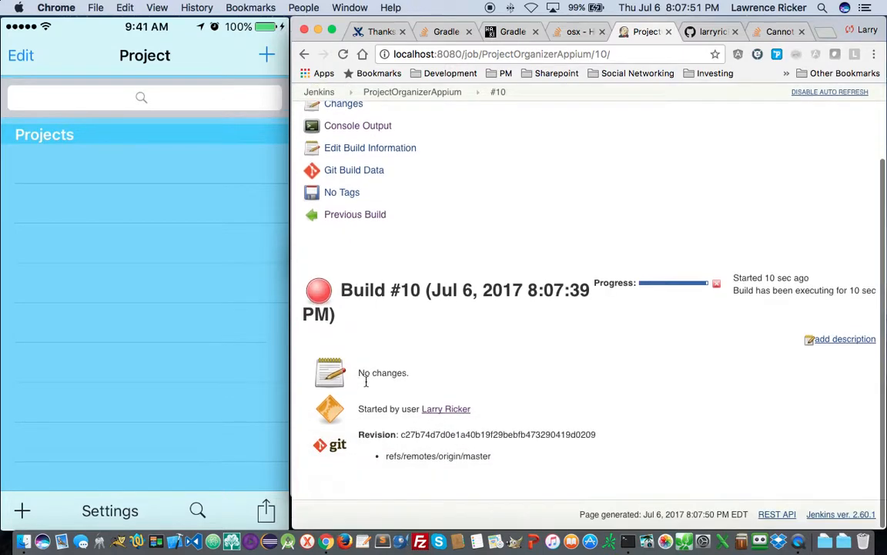
click(339, 128)
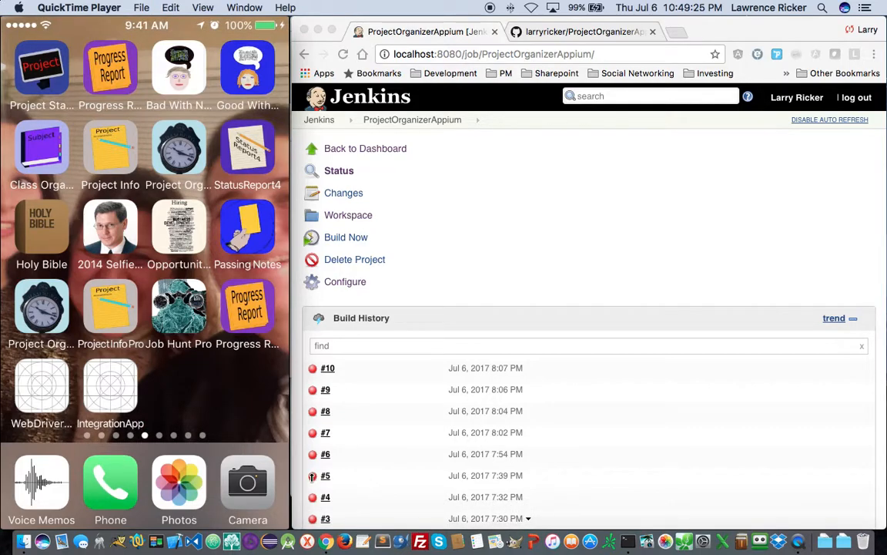
key(super+Tab)
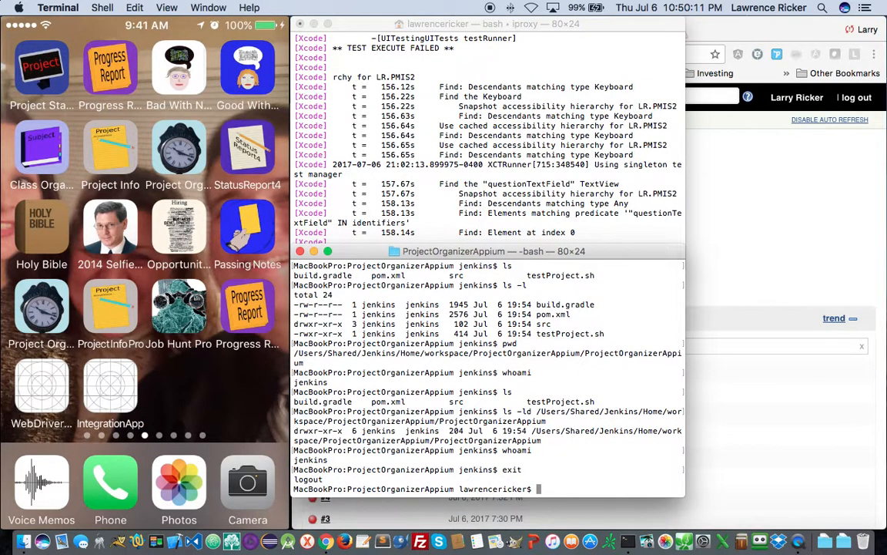
- Check the current user with whoami and change into /Library/Application Support/Jenkins
text(whoami)
key(Return)
text(cd )
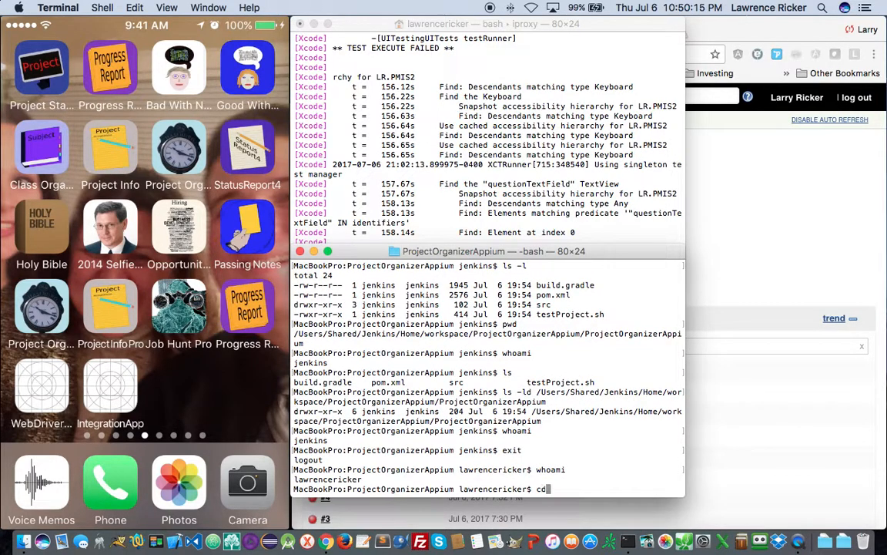
text(/Library/)
key(Return)
text(cd )
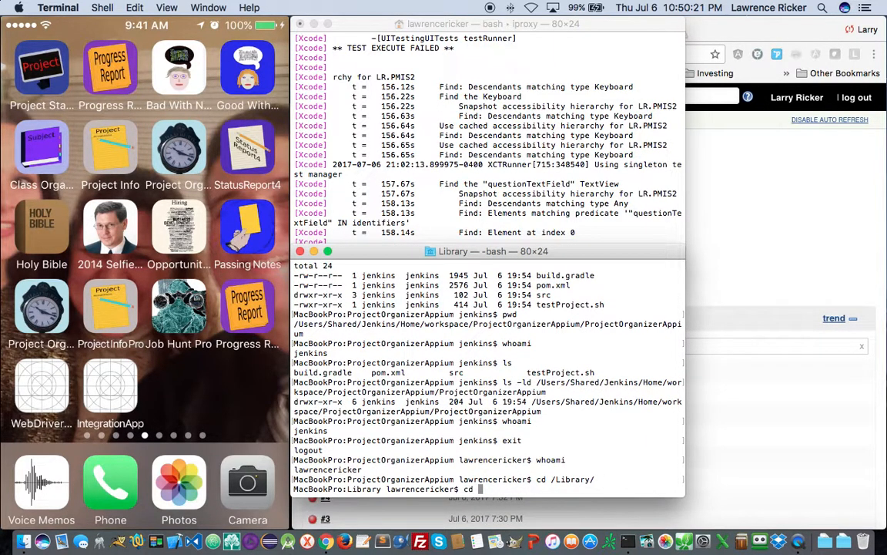
text(Application\ Support)
key(Return)
text(pwd)
key(Return)
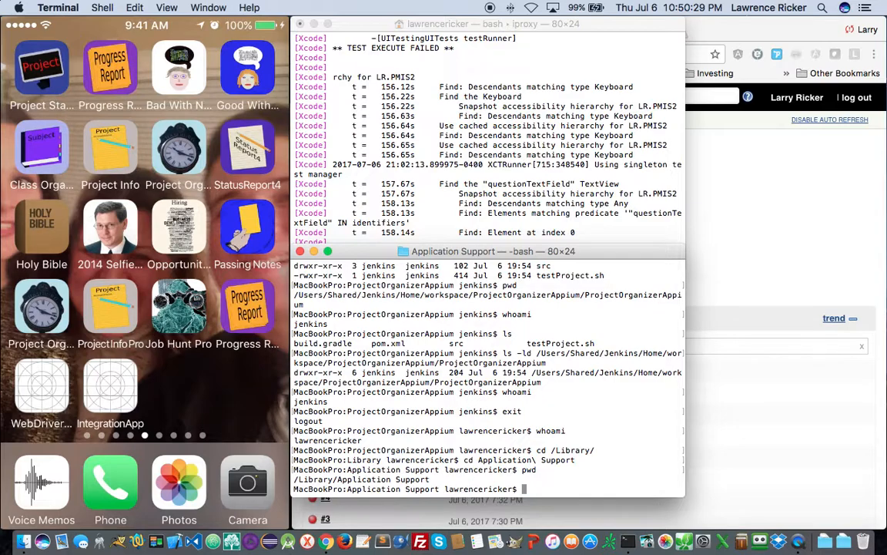
text(cd Jenkins)
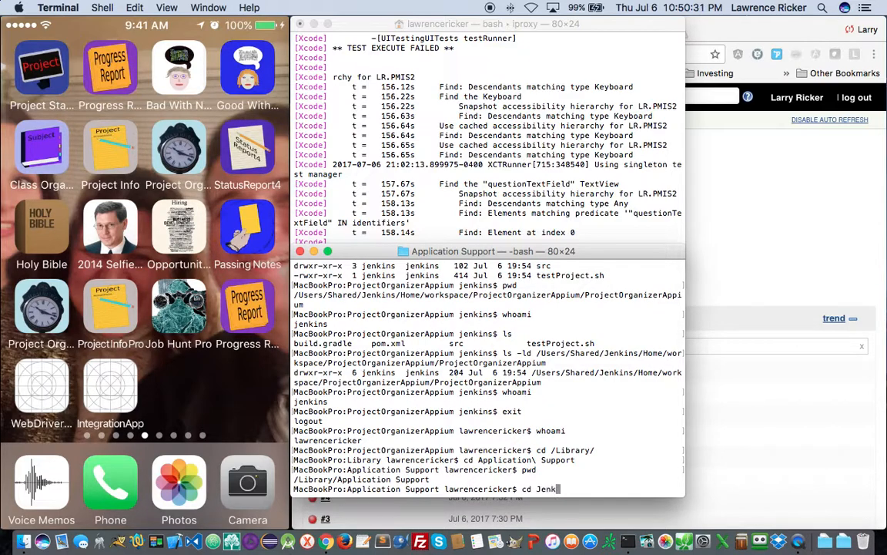
key(Return)
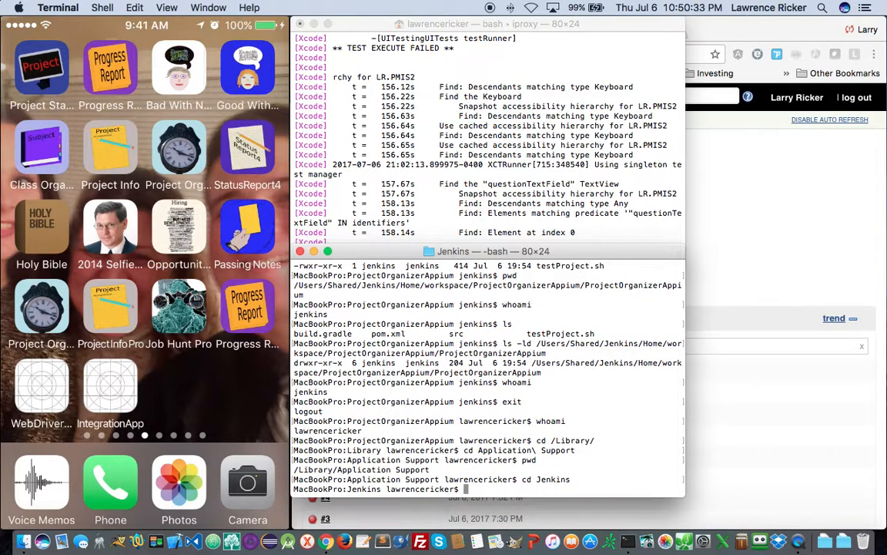
- Open jenkins-runner.sh in vi with sudo, entering the administrator password
text(sudo vi jenkins-runner.sh)
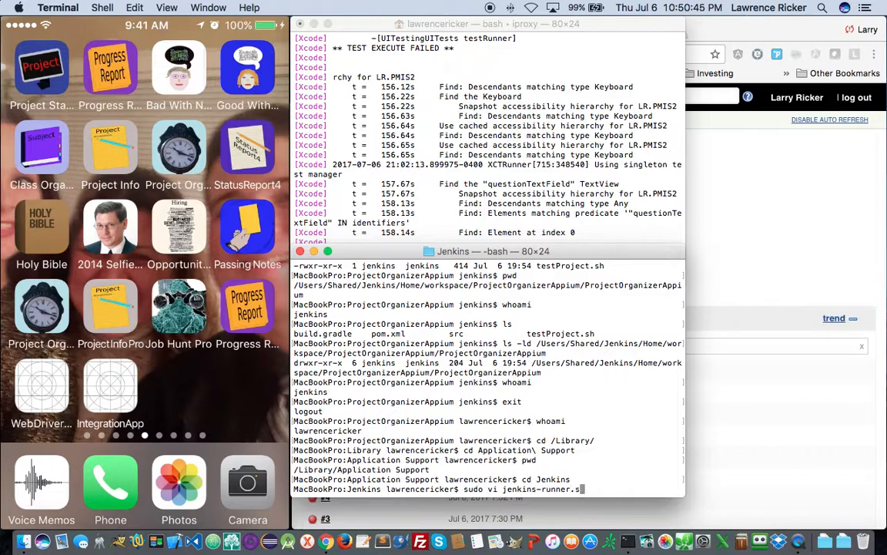
key(Return)
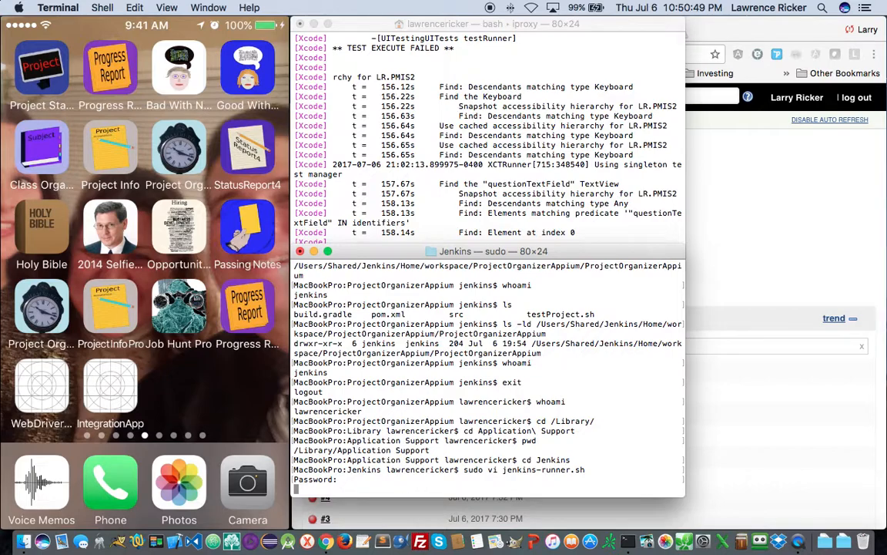
key(Return)
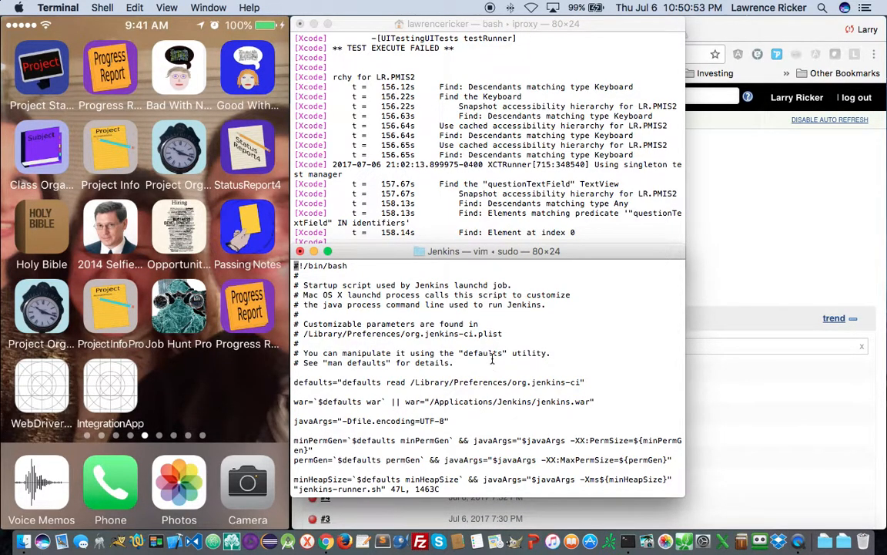
- Move the -DJENKINS_HOME add_to_args line to just below the home= line
key(Down)
key(Down)
key(Down)
key(Down)
key(Down)
key(Down)
key(Down)
key(Down)
key(Down)
key(Down)
key(Down)
key(Down)
key(Down)
key(Down)
key(Down)
key(Down)
key(Down)
key(Down)
key(Down)
key(Down)
key(Down)
key(Down)
key(Down)
key(Down)
key(Down)
key(Down)
key(Down)
key(Down)
key(Down)
key(Down)
key(Down)
key(Down)
key(Down)
key(Down)
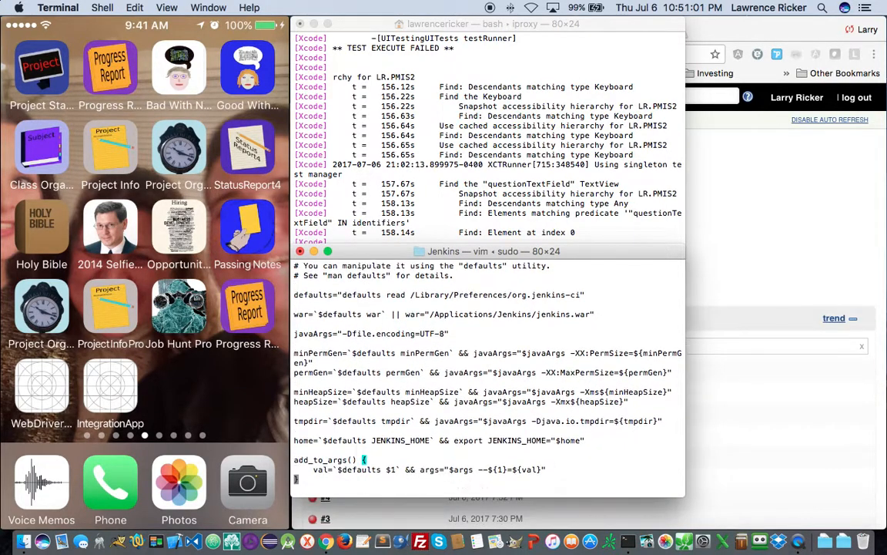
key(Down)
key(Down)
key(Down)
key(Down)
key(Down)
key(Down)
key(Down)
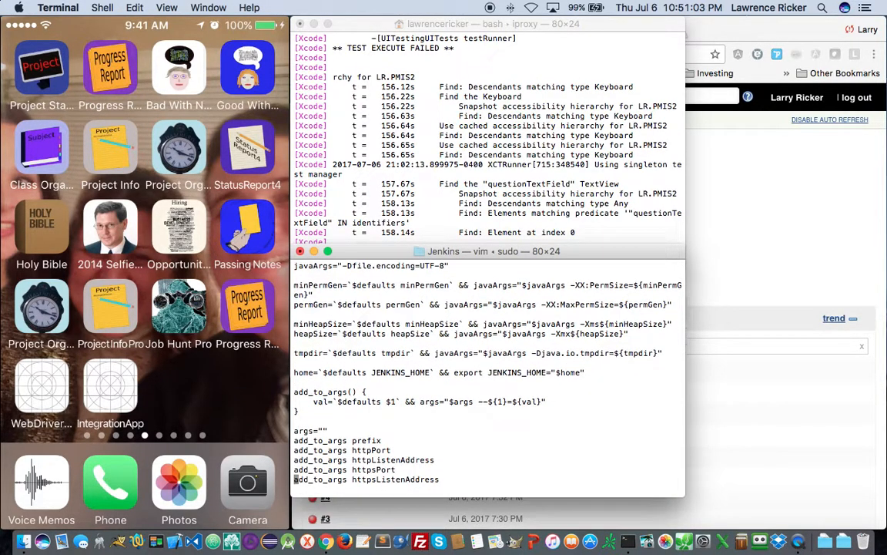
key(Up)
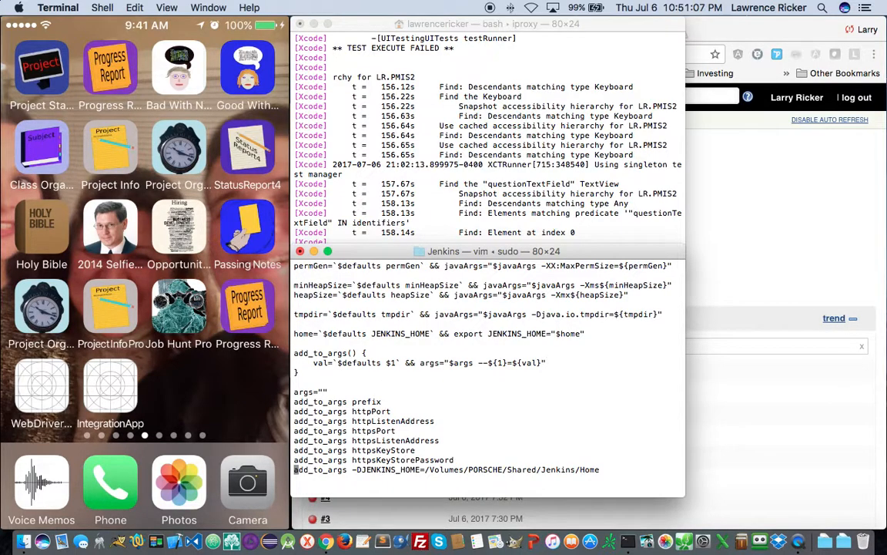
key(d)
key(d)
key(Up)
key(Up)
key(Up)
key(Up)
key(Up)
key(Up)
key(Up)
key(Up)
key(Up)
key(Up)
key(Up)
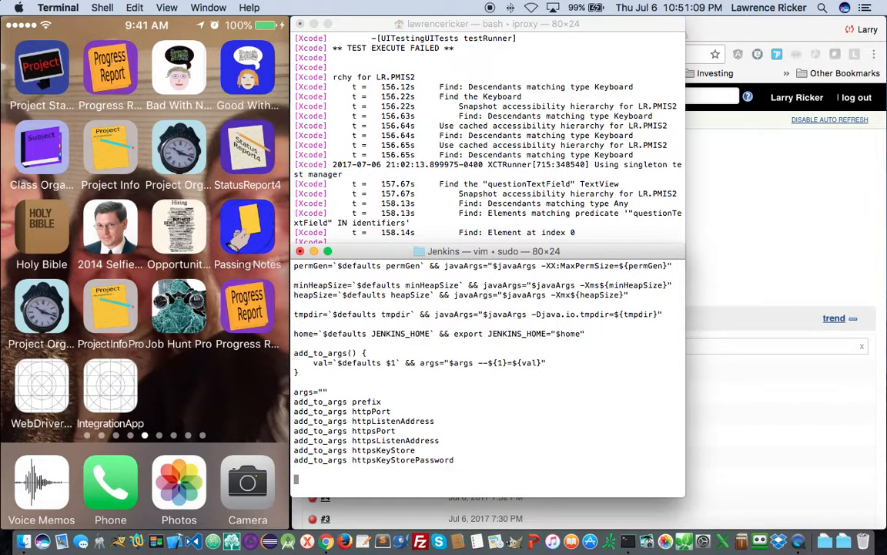
key(Up)
key(Up)
key(Up)
key(p)
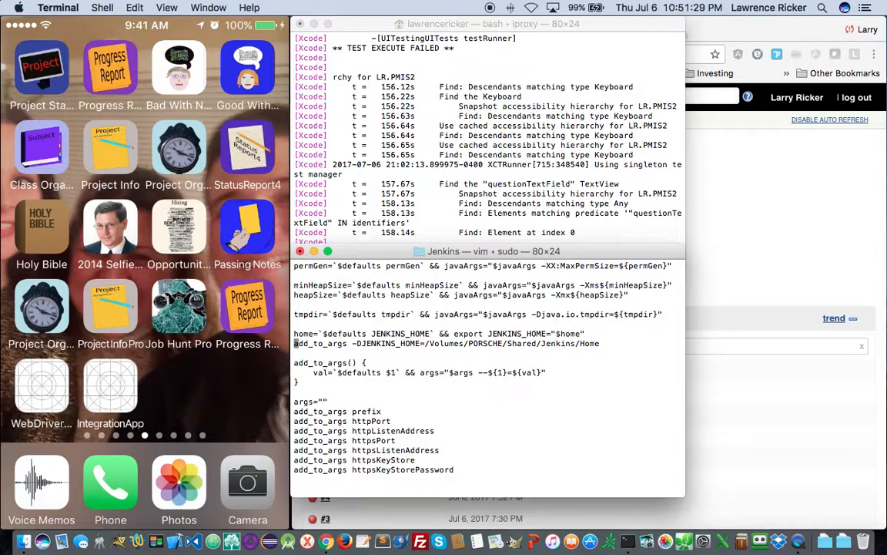
- Replace the 'add_to_args -D' prefix with 'export' and save the script with :wq
key(c)
key(t)
key(shift+j)
text(export)
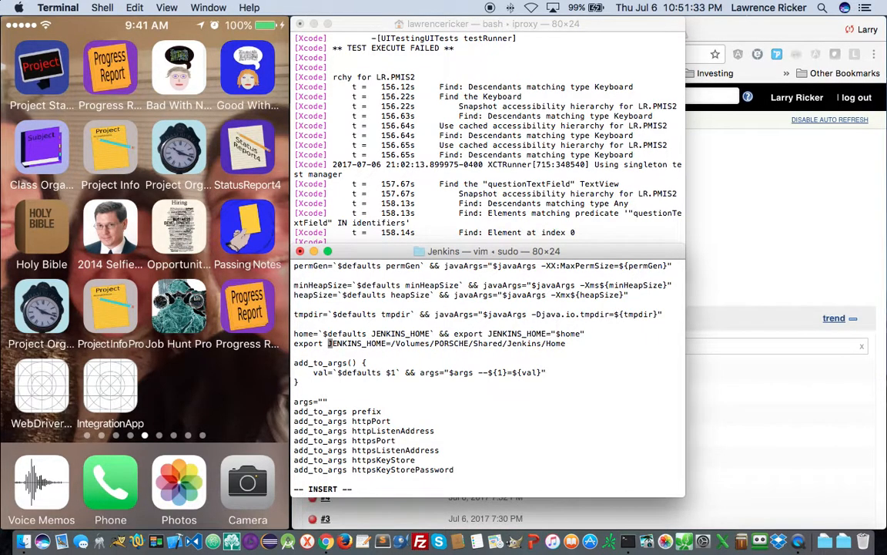
key(Escape)
text(:wq)
key(Return)
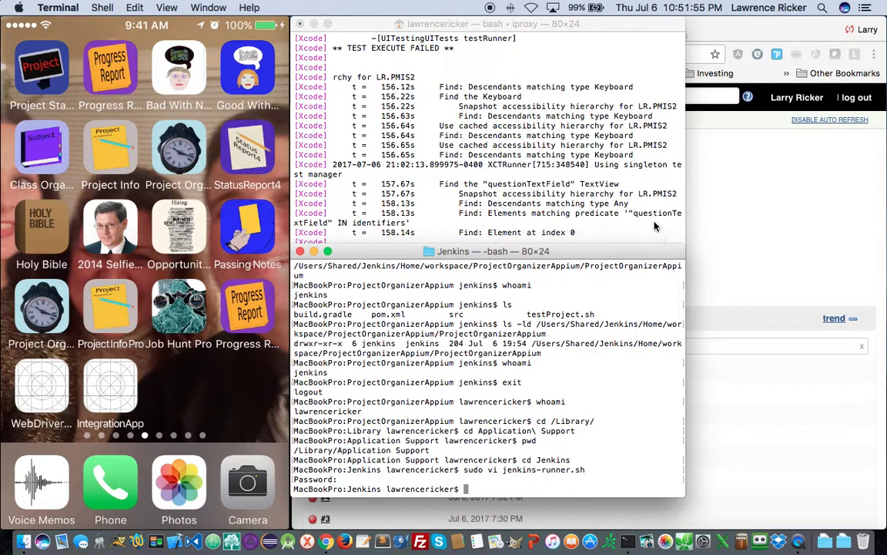
click(799, 199)
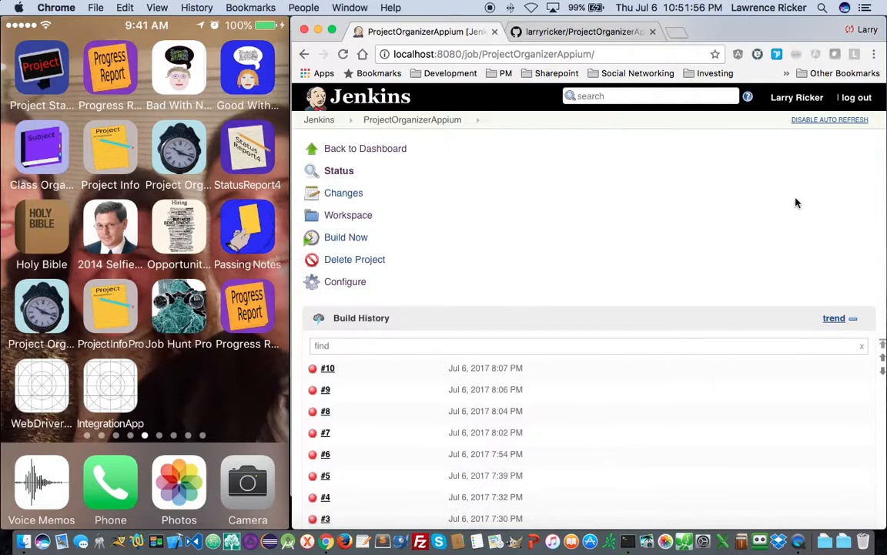
- Search the web for 'shutdown jenkins on mac' in a new tab
click(675, 31)
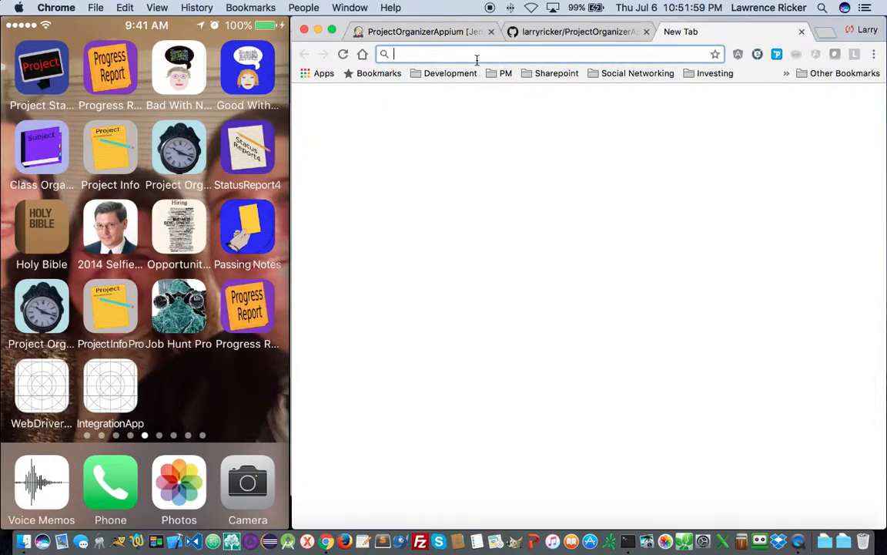
text(shot)
key(BackSpace)
key(BackSpace)
text(ut)
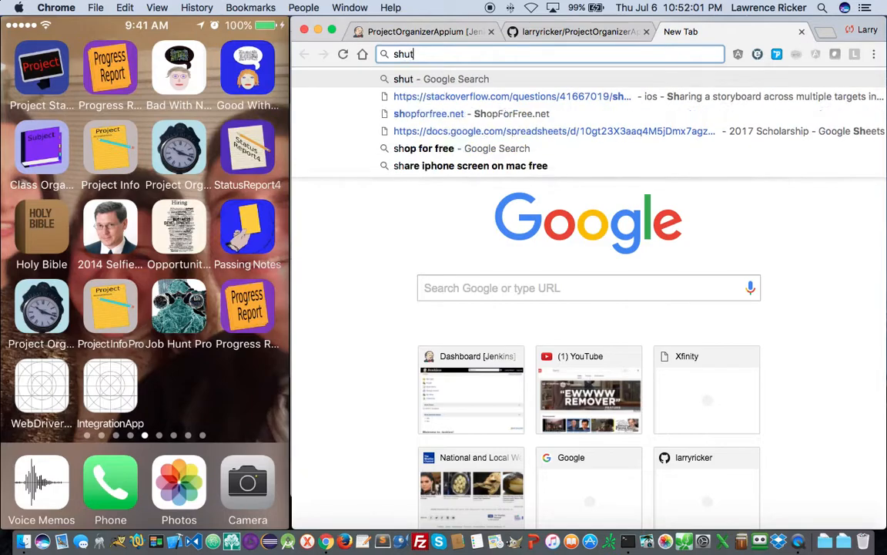
text(down jenkins on mac)
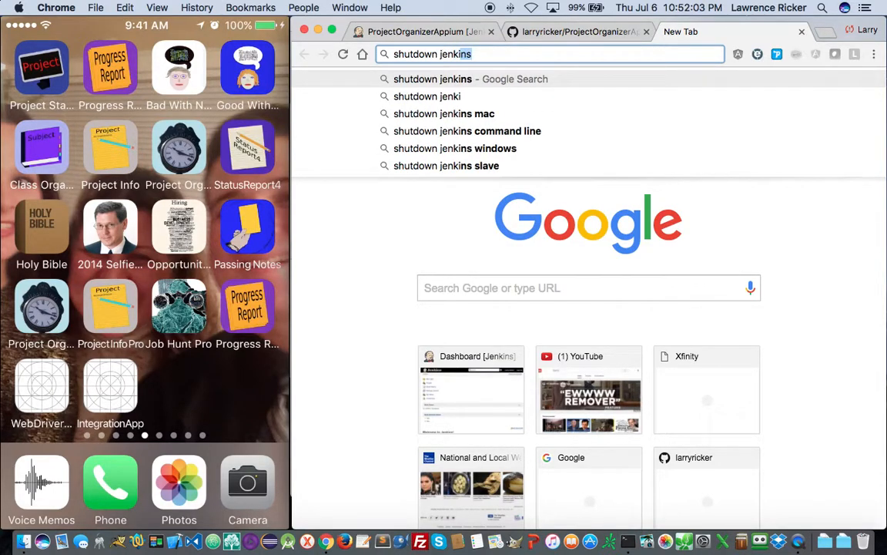
key(Return)
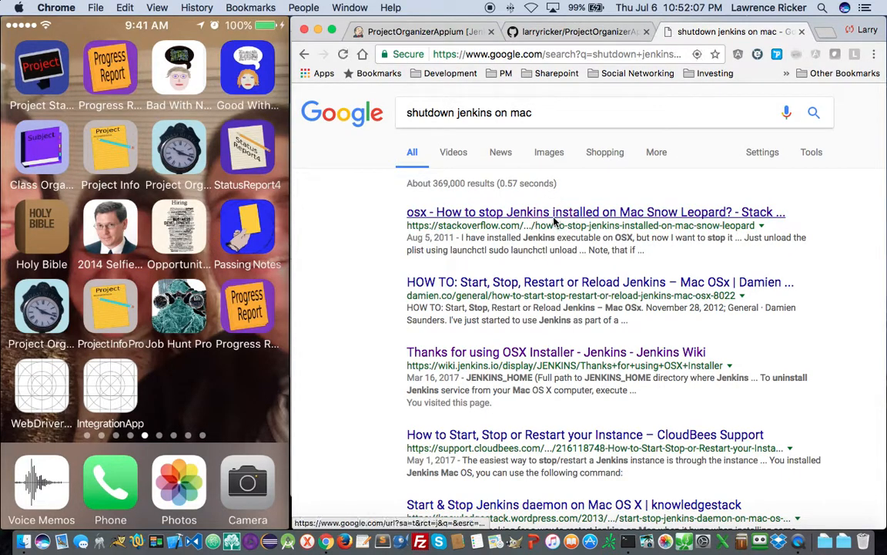
- Copy the sudo launchctl unload command from the Stack Overflow answer
click(528, 212)
scroll(515, 292, down, 10)
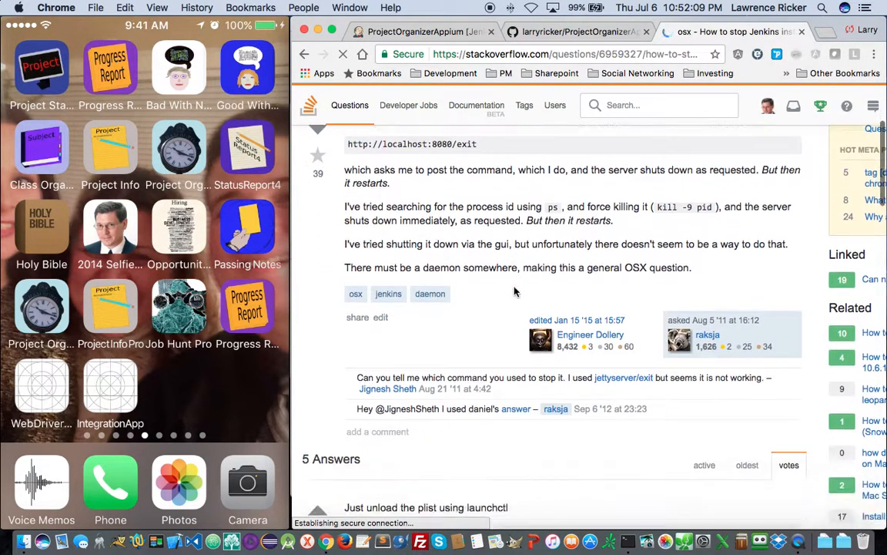
drag(670, 299, 348, 299)
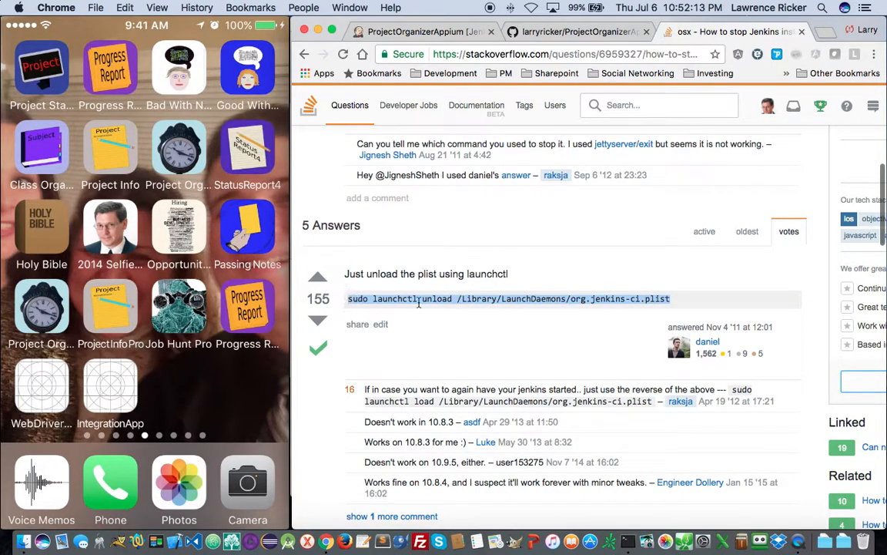
key(super+c)
key(super+Tab)
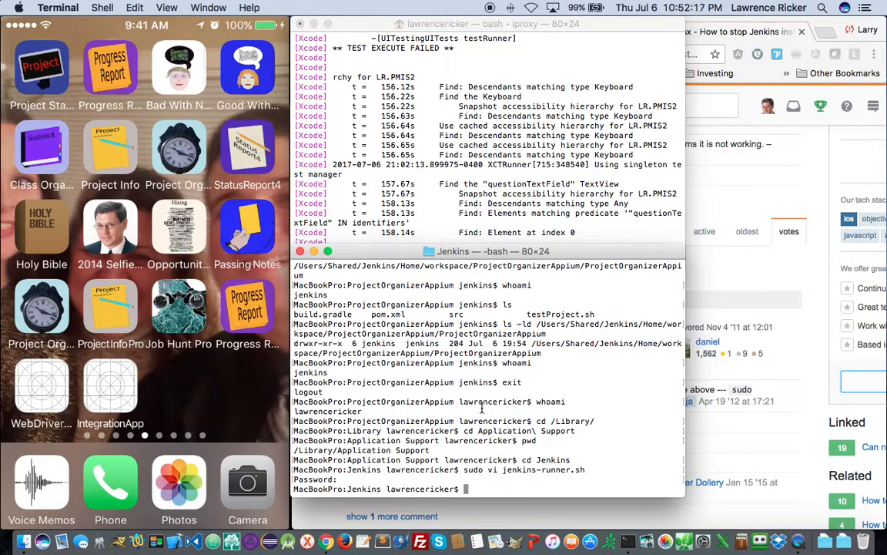
- Run sudo launchctl unload on org.jenkins-ci.plist, then paste it again and edit it to load
right_click(491, 409)
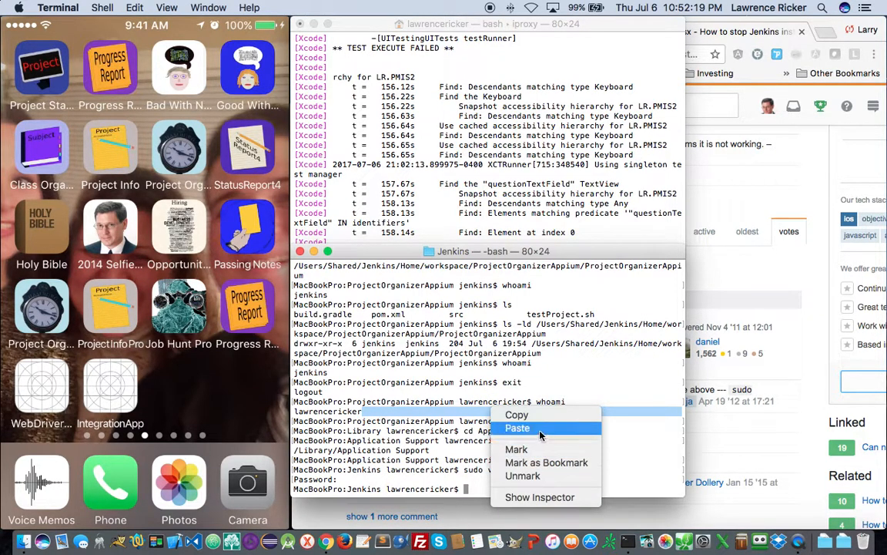
click(513, 427)
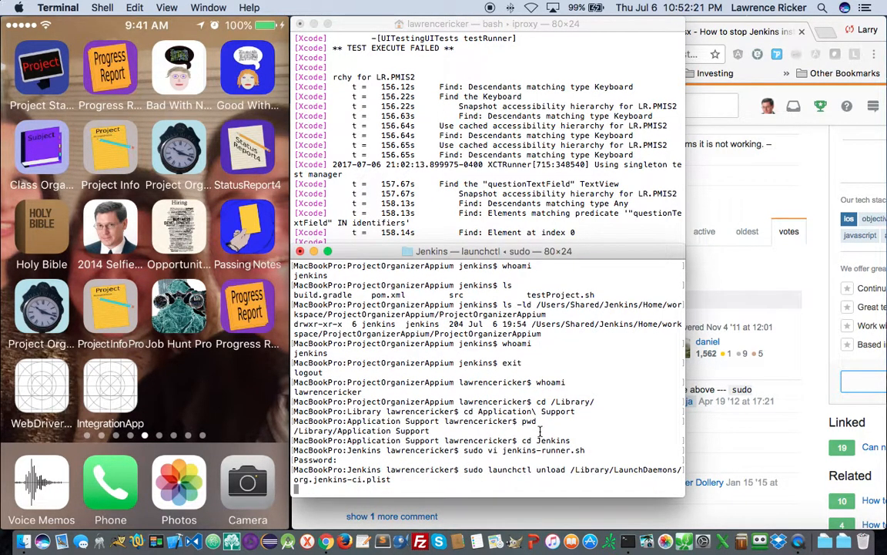
right_click(477, 415)
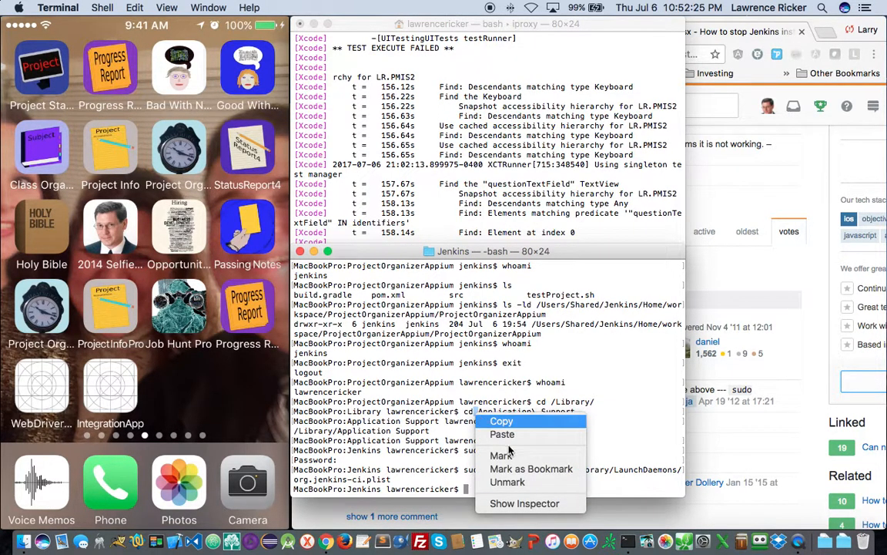
click(532, 436)
key(Left)
key(Left)
key(Left)
key(Left)
key(Left)
key(Left)
key(Left)
key(Left)
key(Left)
key(Left)
key(Left)
key(Left)
key(Left)
key(Left)
key(Left)
key(Left)
key(Left)
key(Left)
key(Left)
key(Left)
key(Left)
key(Left)
key(Left)
key(Left)
key(Left)
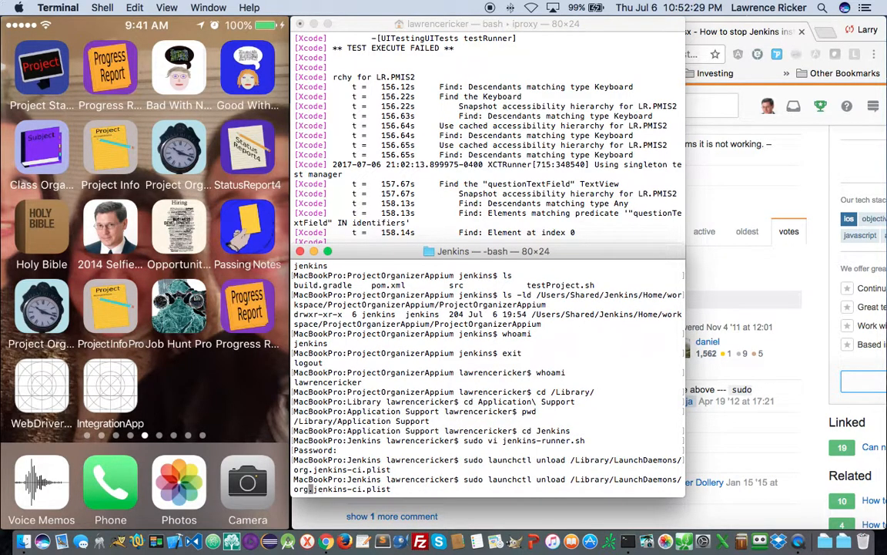
key(Left)
key(Left)
key(Left)
key(Left)
key(Left)
key(Left)
key(Left)
key(Left)
key(Left)
key(Left)
key(Left)
key(Left)
key(Left)
key(Left)
key(Left)
key(Left)
key(Left)
key(Left)
key(Left)
key(Left)
key(Left)
key(Left)
key(Left)
key(BackSpace)
key(BackSpace)
- Confirm localhost:8080 refuses connections in Chrome, then run the launchctl load command
click(742, 205)
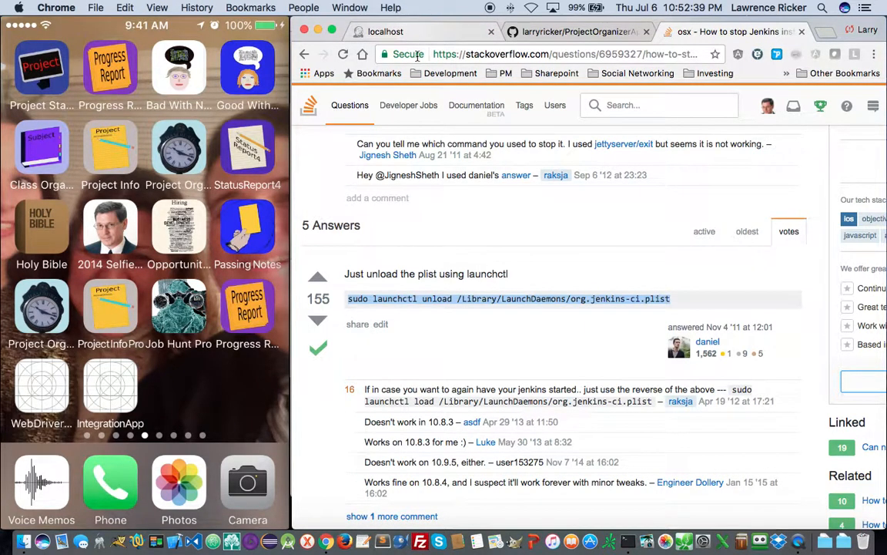
click(368, 28)
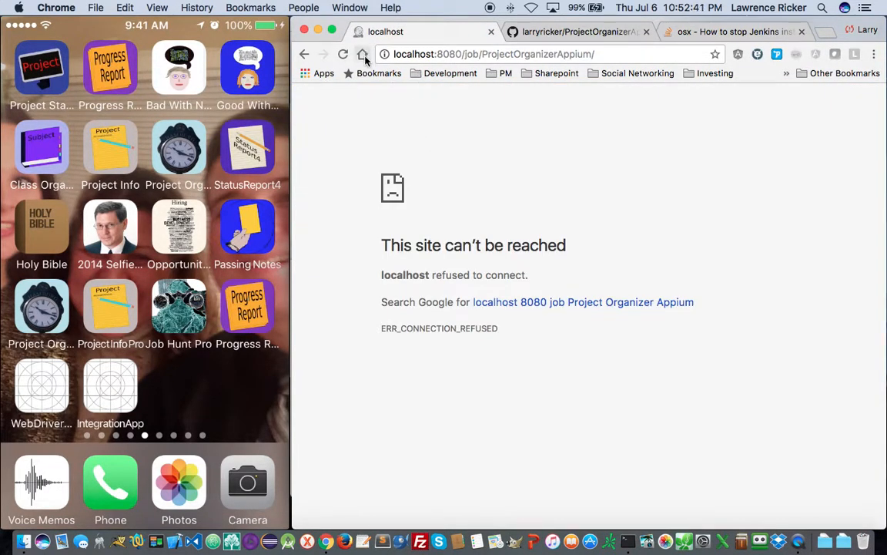
key(Tab)
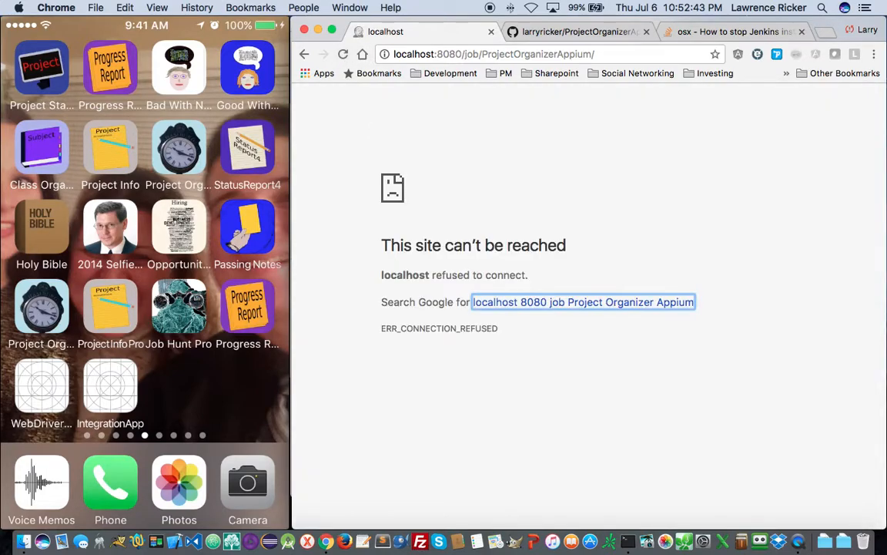
key(super+Tab)
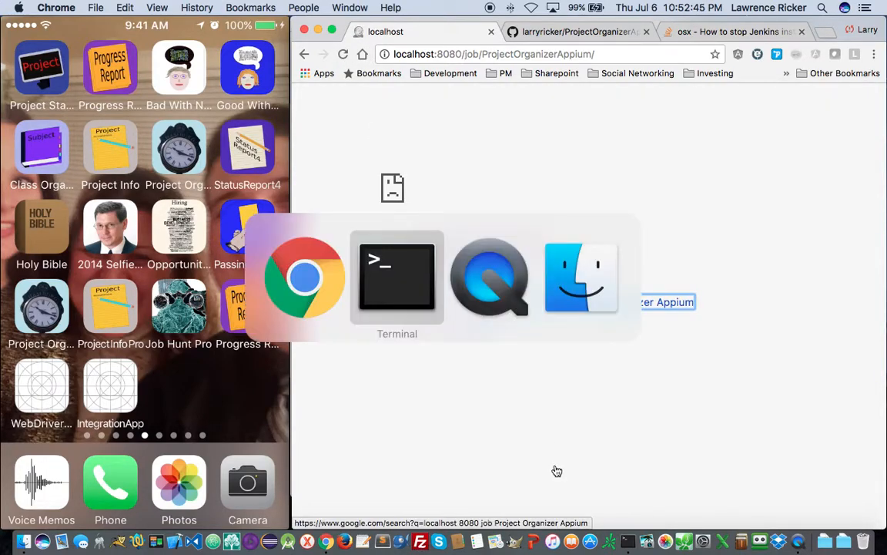
key(Return)
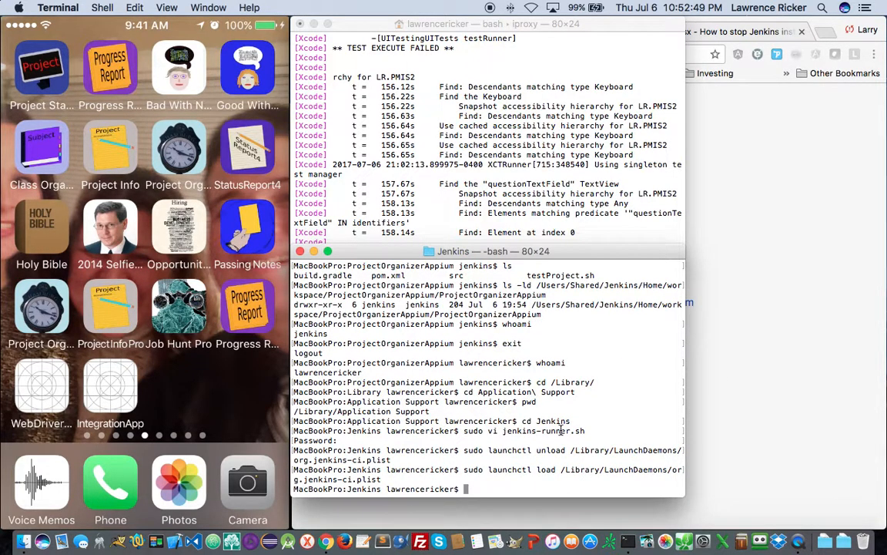
- Run ps -aef | grep jenkins to confirm jenkins.war is running on port 8080
text(ps -aef | grep jenkins)
key(Return)
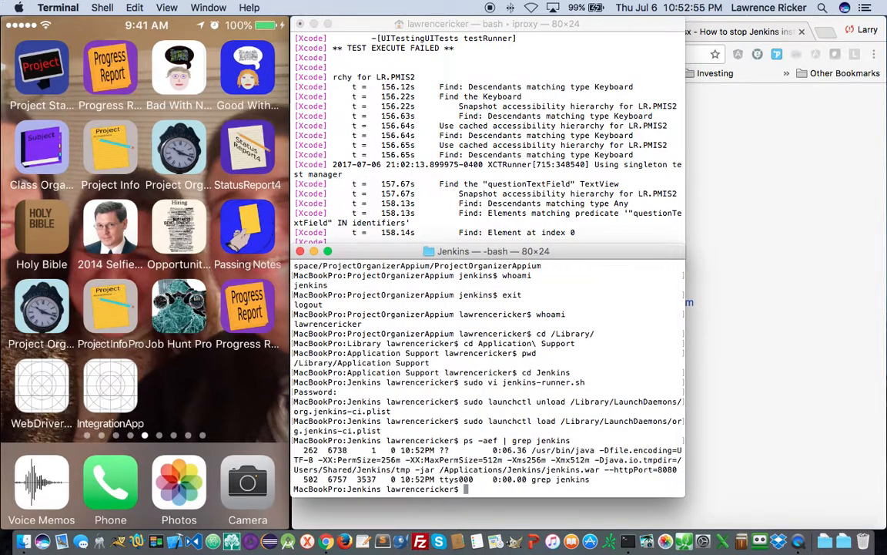
click(752, 419)
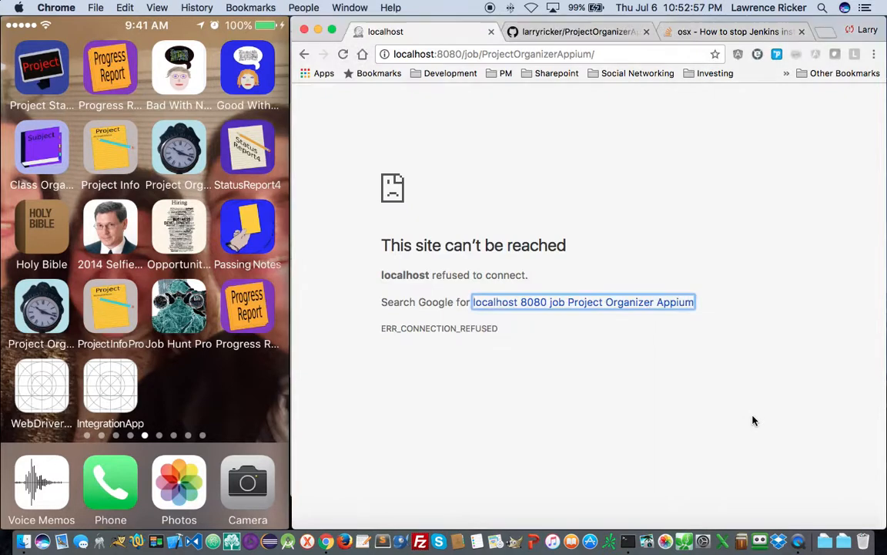
- Reload the local Jenkins page, sign in, and make a first attempt at trimming the address
click(343, 55)
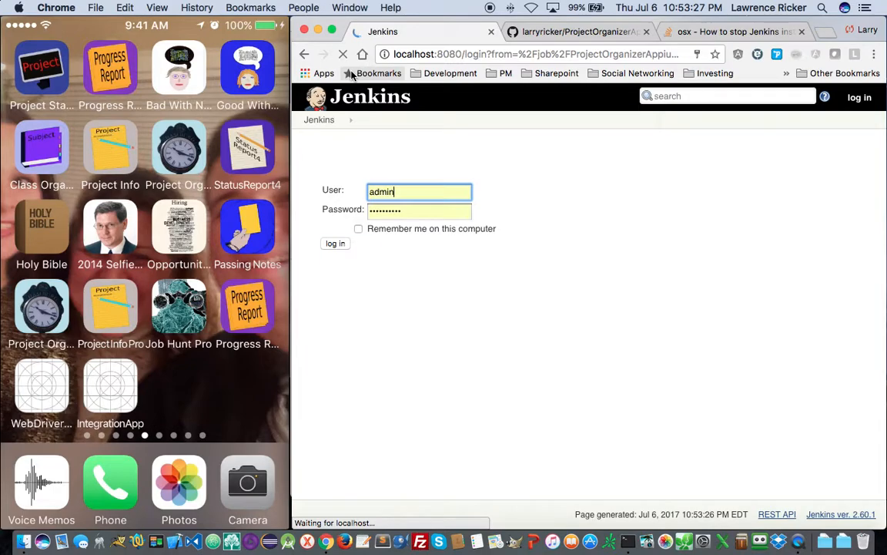
click(353, 248)
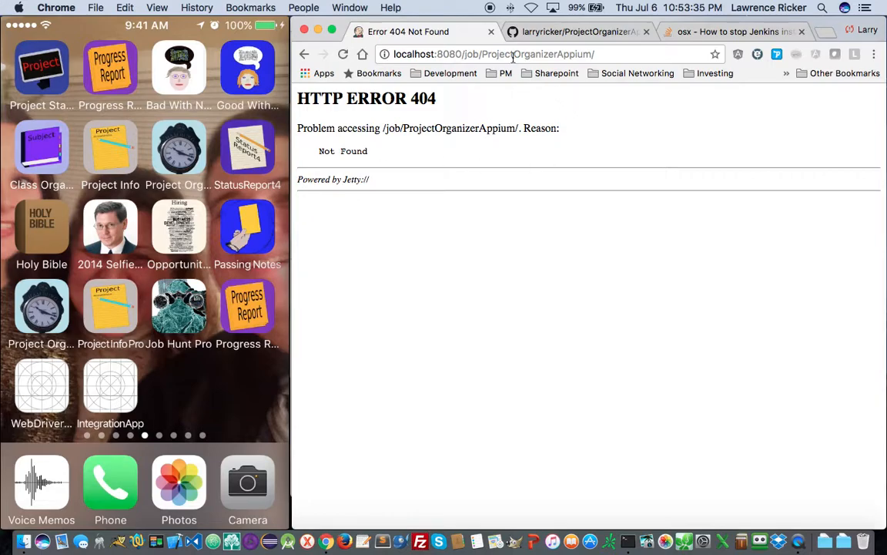
click(479, 54)
drag(466, 53, 788, 59)
key(BackSpace)
key(Return)
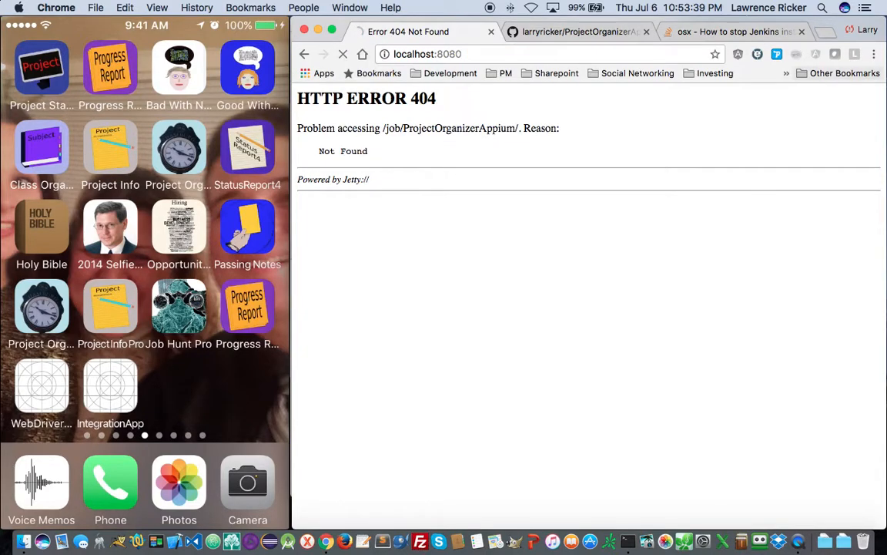
click(469, 55)
key(Escape)
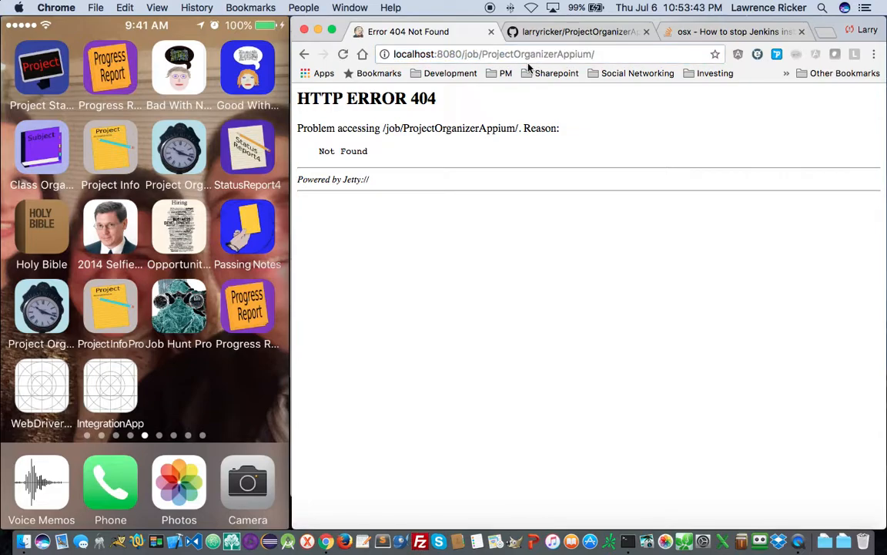
- Trim the address to localhost:8080 and open the Jenkins dashboard
click(474, 54)
drag(463, 54, 884, 67)
key(BackSpace)
key(Return)
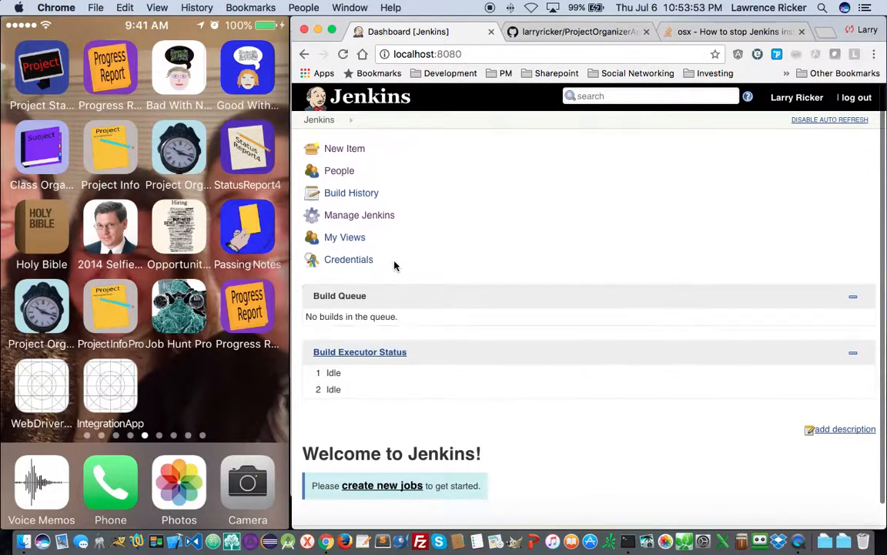
- Confirm under Manage Jenkins > Configure System that the home directory is /Volumes/PORSCHE/Shared/Jenkins/Home
click(360, 220)
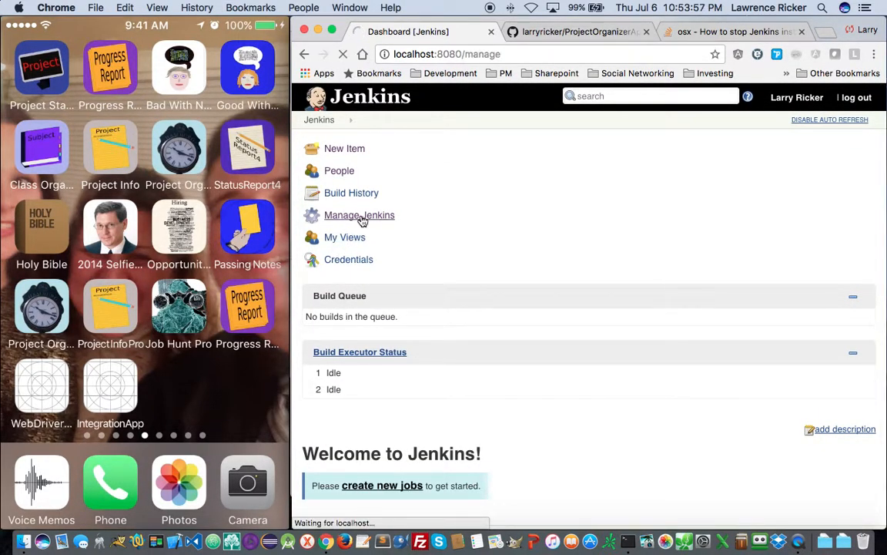
scroll(520, 477, down, 8)
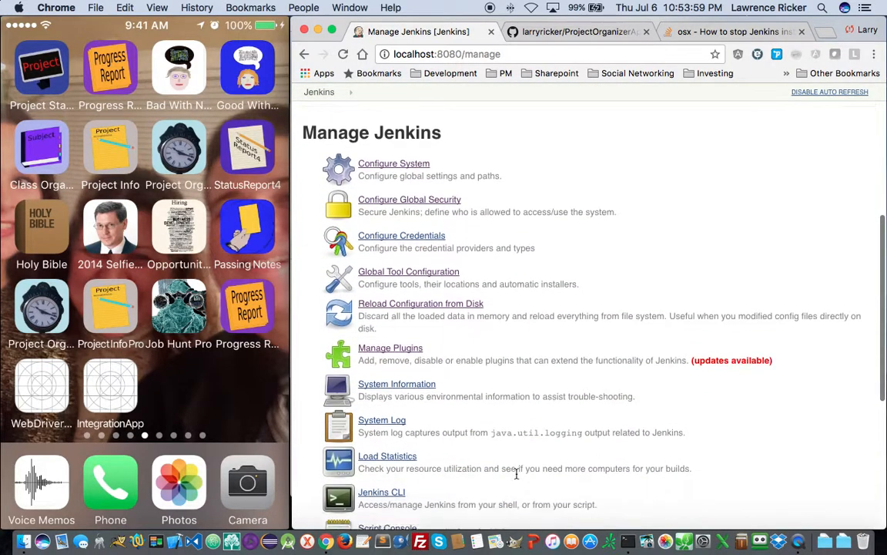
scroll(569, 323, up, 3)
click(396, 251)
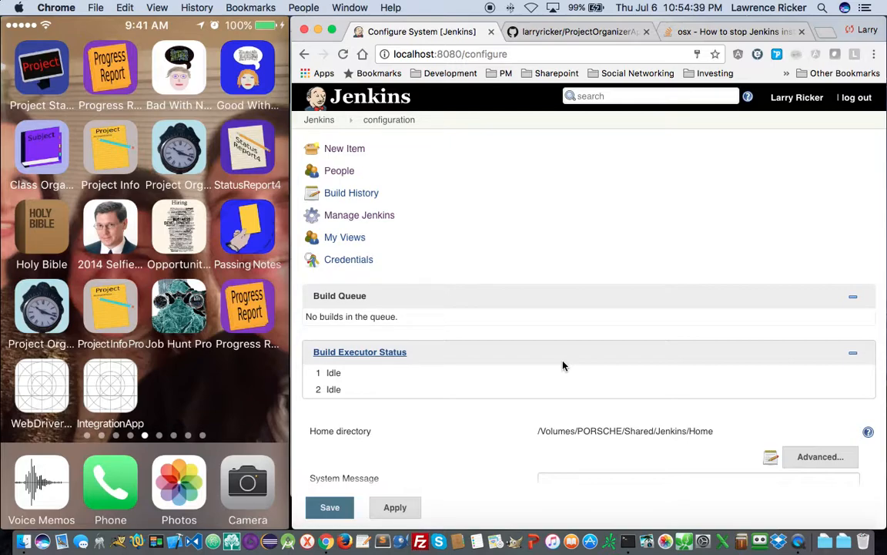
key(super+Tab)
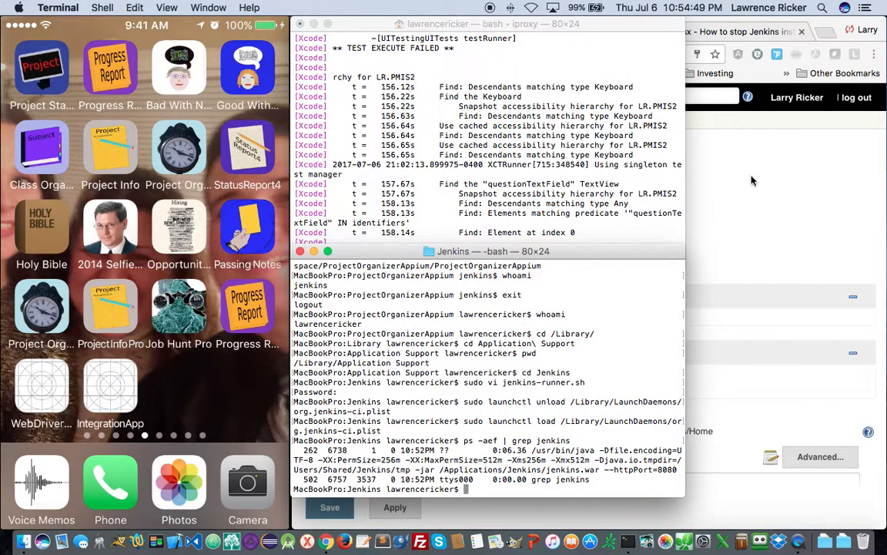
- Rerun the sudo launchctl unload command from history to stop Jenkins
click(697, 202)
click(601, 263)
key(Up)
key(Up)
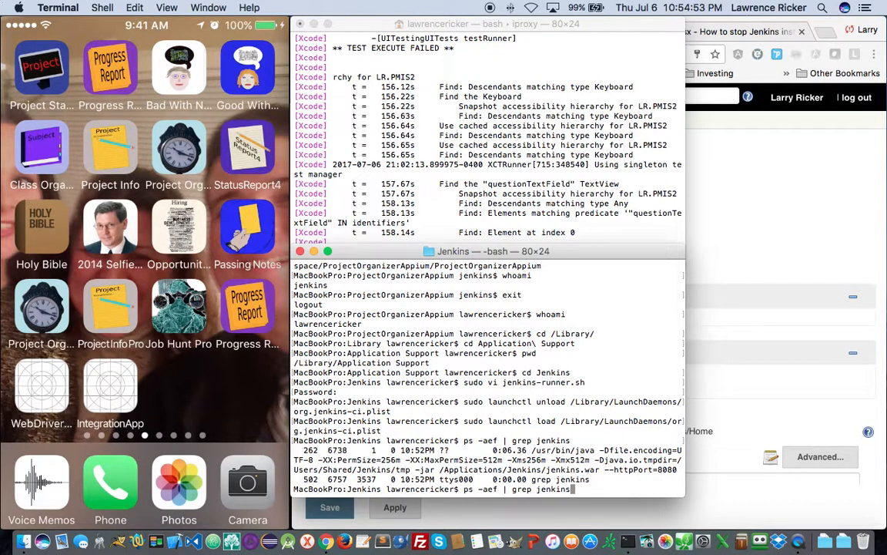
key(Up)
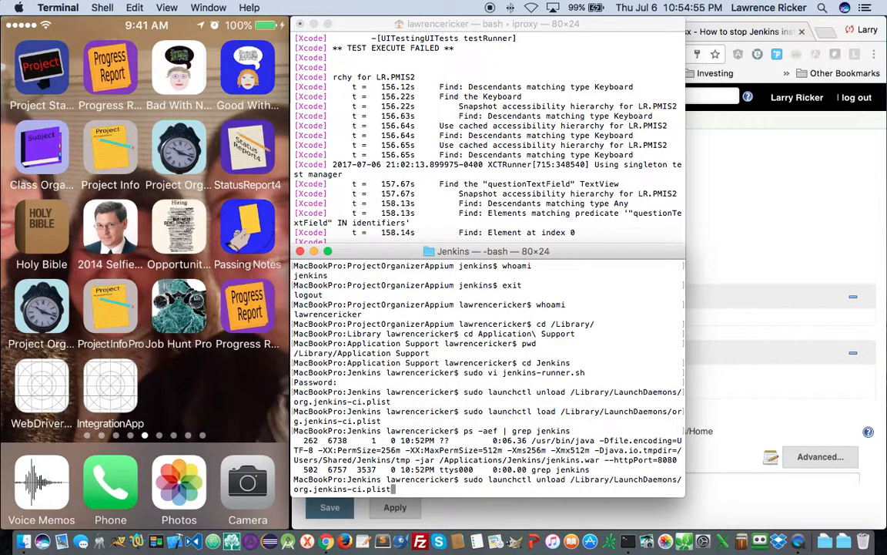
key(Return)
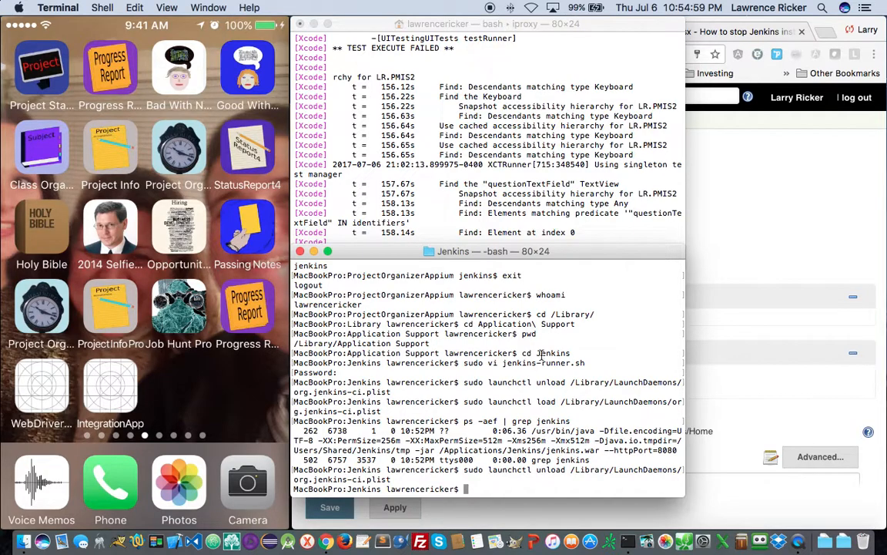
- Run whoami in the Jenkins terminal to confirm the regular user account
click(516, 163)
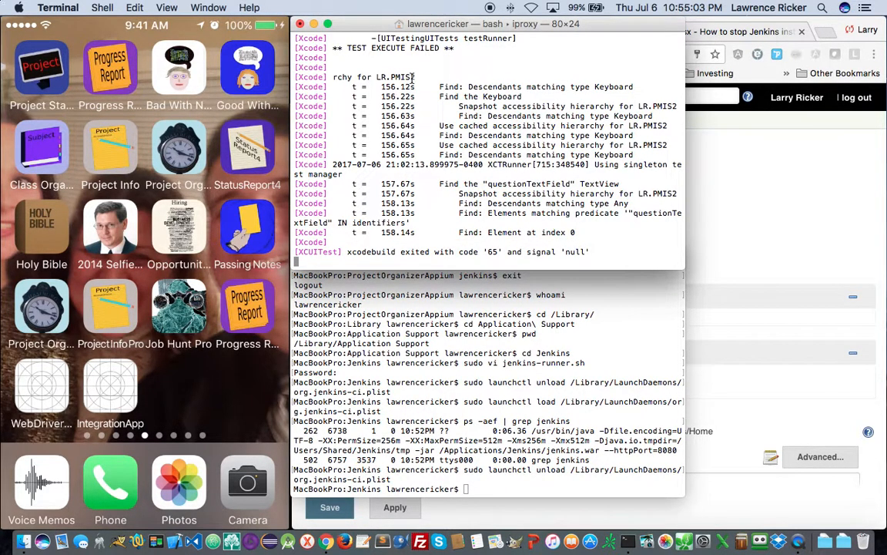
click(447, 351)
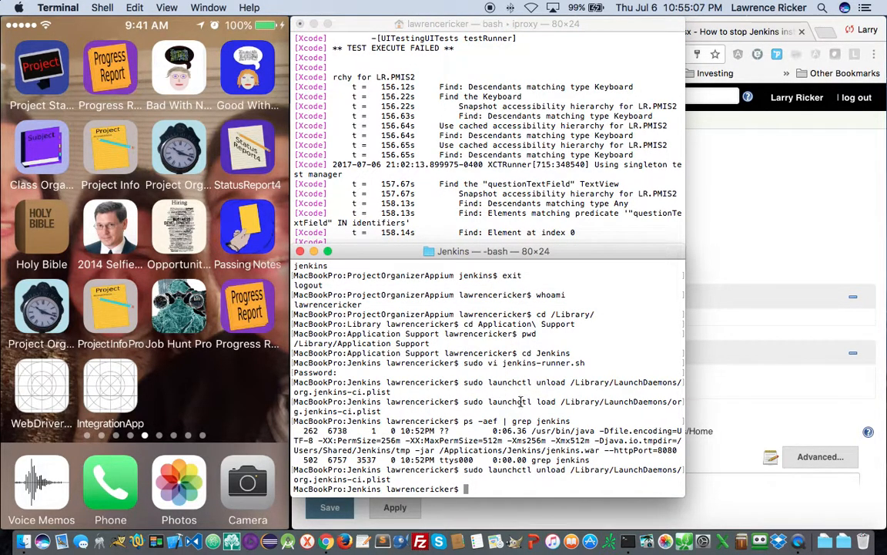
text(whoami)
key(Return)
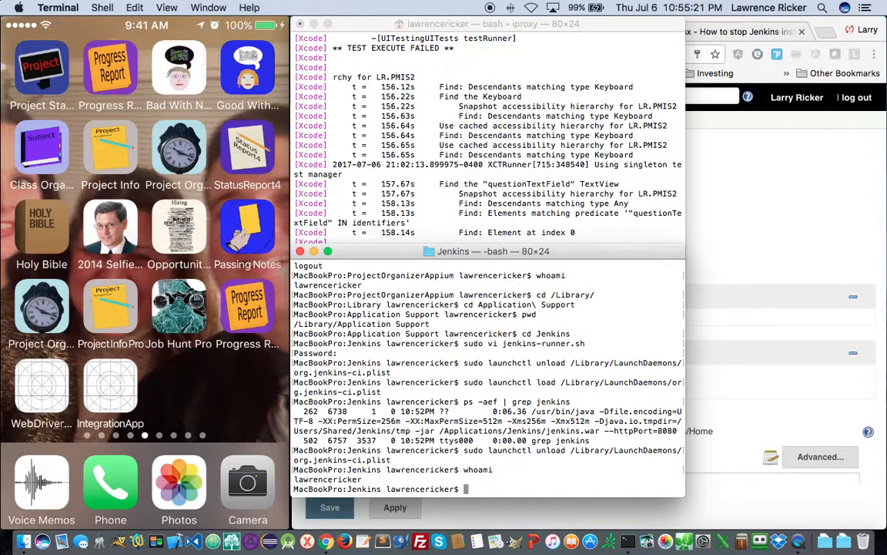
- Switch to the jenkins user with sudo su - jenkins and check whoami and pwd
text(sudo)
text( su - jenki)
text(ns)
key(Return)
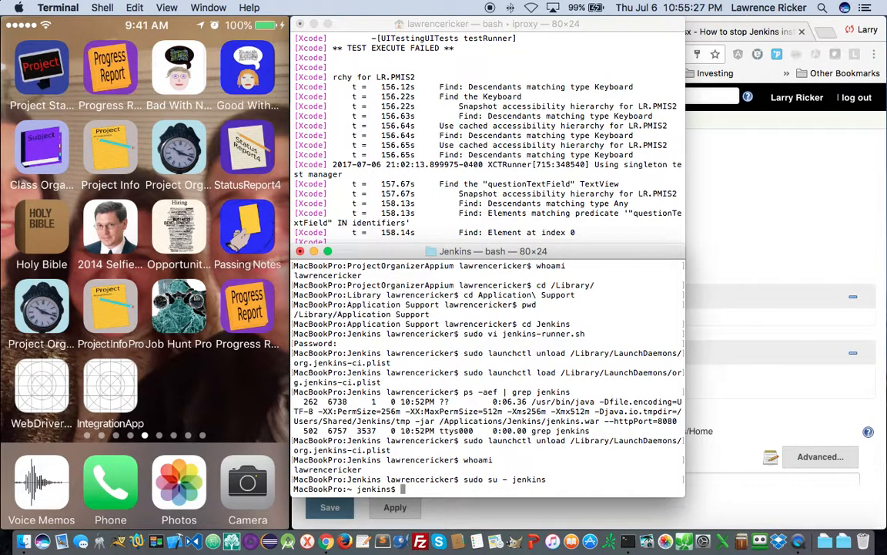
text(whoami)
key(Return)
text(pwd)
key(Return)
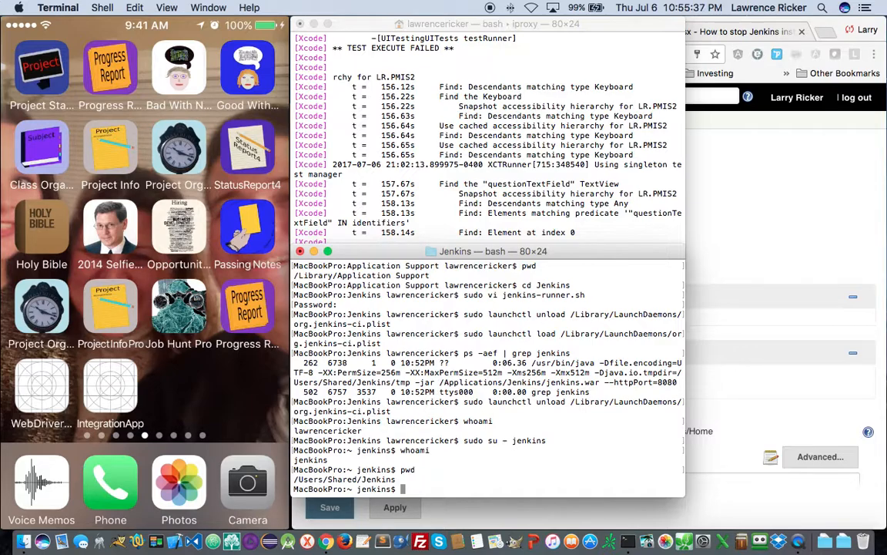
- Move up to /Users/Shared, list it, and rename Jenkins.zip to Jenkins1.zip
text(cd ..)
key(Return)
text(ls)
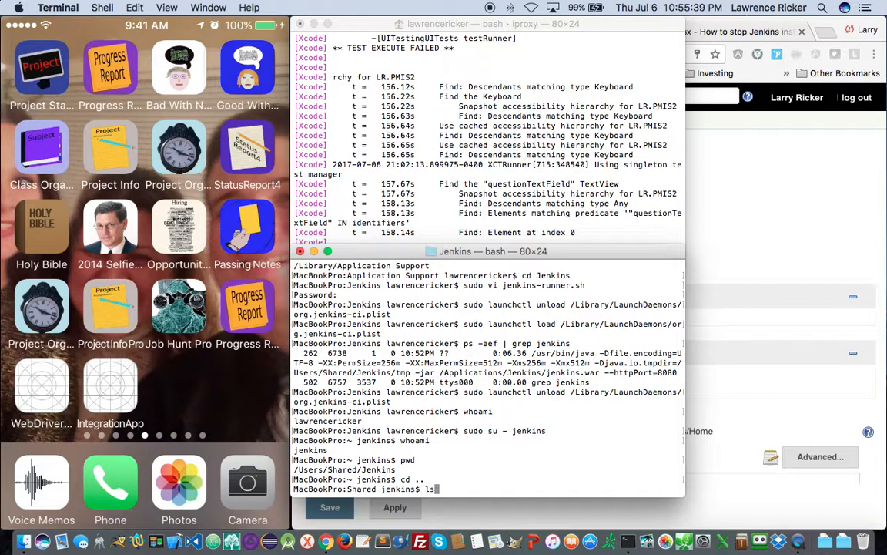
key(Return)
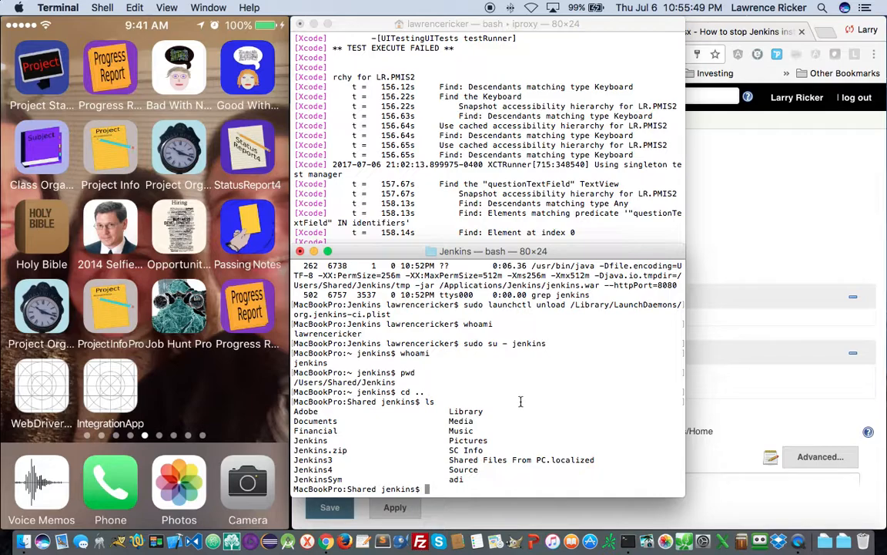
text(mv Jenkins.z)
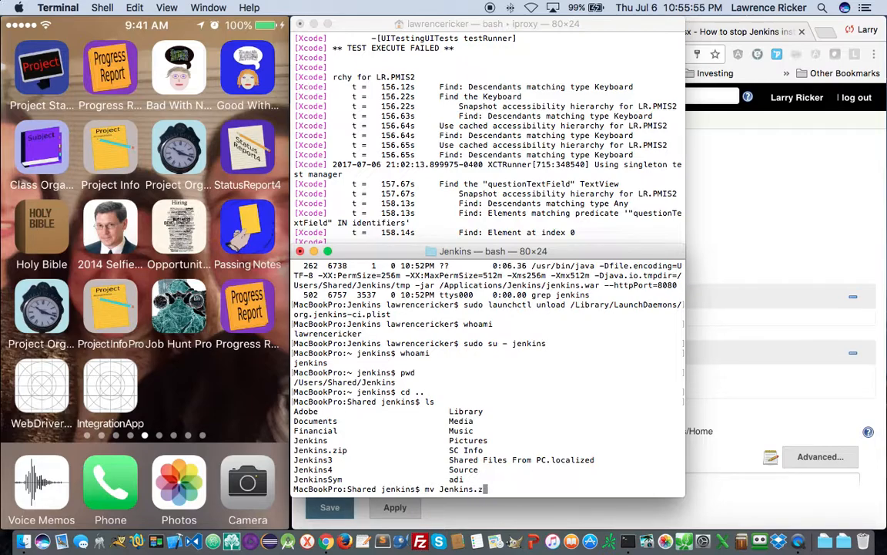
text(ip Jenkins1.zip)
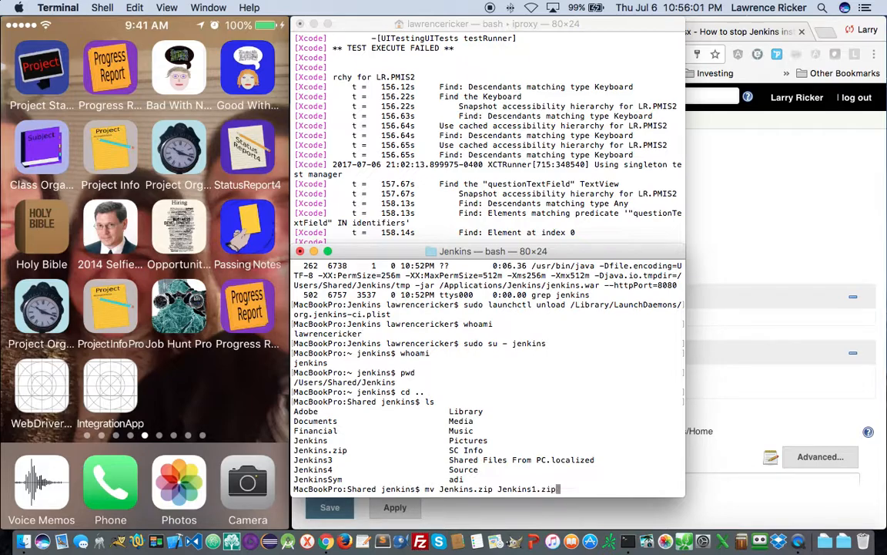
key(Return)
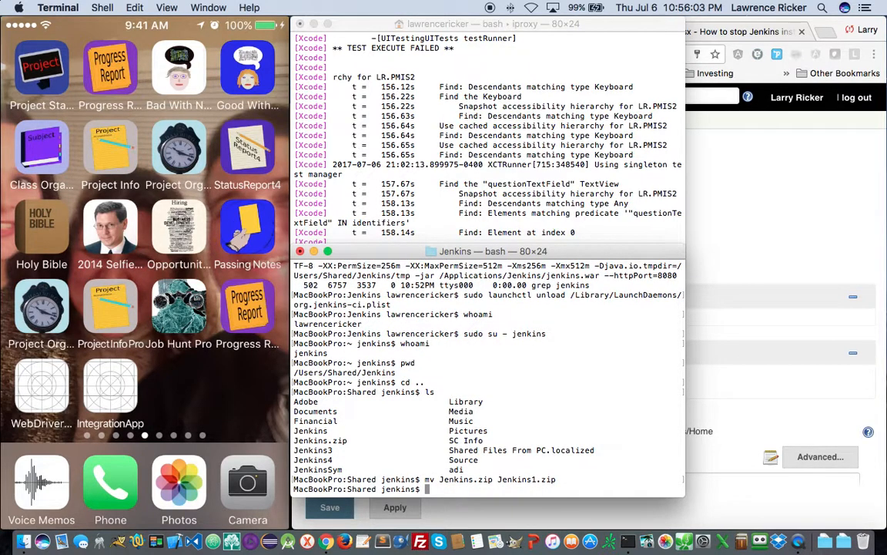
- Enter the command zip -r Jenkins.zip Jenkins
text(zip Jenkins)
key(BackSpace)
key(BackSpace)
key(BackSpace)
key(BackSpace)
key(BackSpace)
key(BackSpace)
key(BackSpace)
text(0r)
key(BackSpace)
key(BackSpace)
text(-r Jenkins.zip )
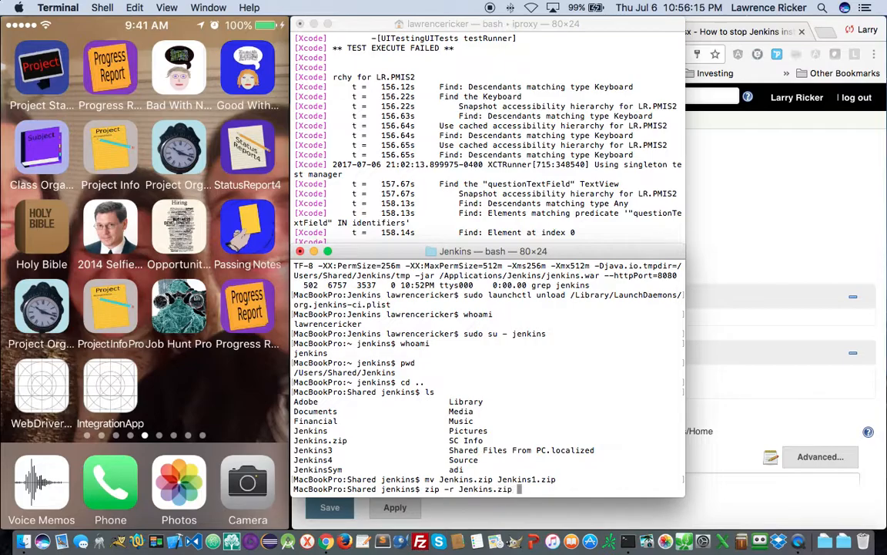
text(Jenkins)
- Zip the Jenkins folder into Jenkins.zip, then check the current directory with pwd
key(Return)
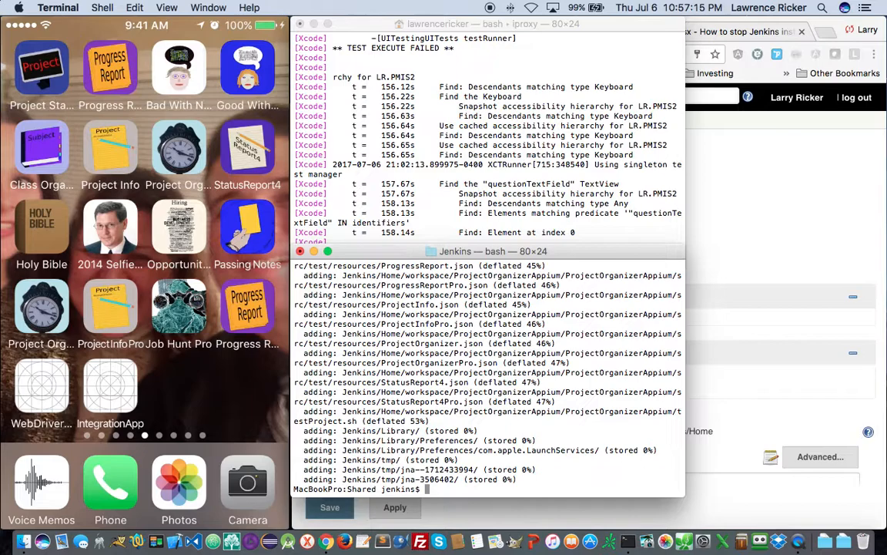
text(pwd)
key(Return)
text(cd /Volume)
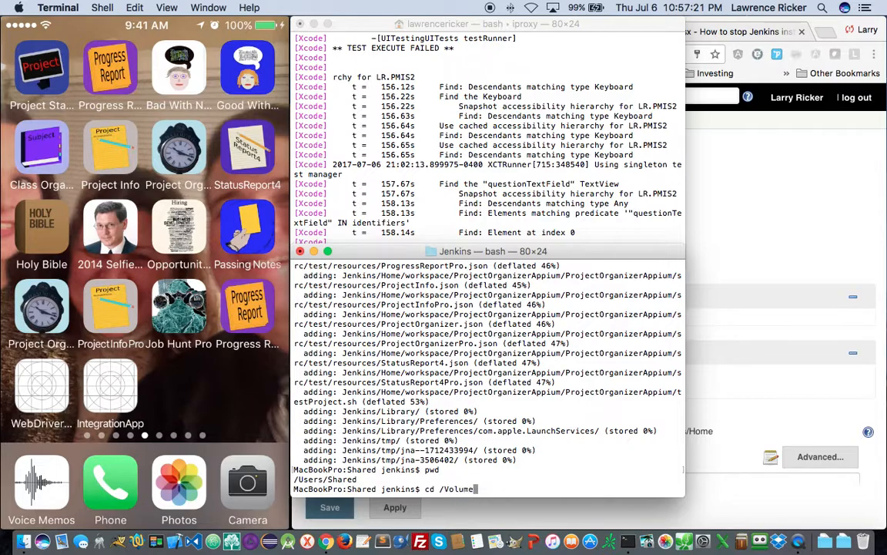
text(s/PORSCHE/SH)
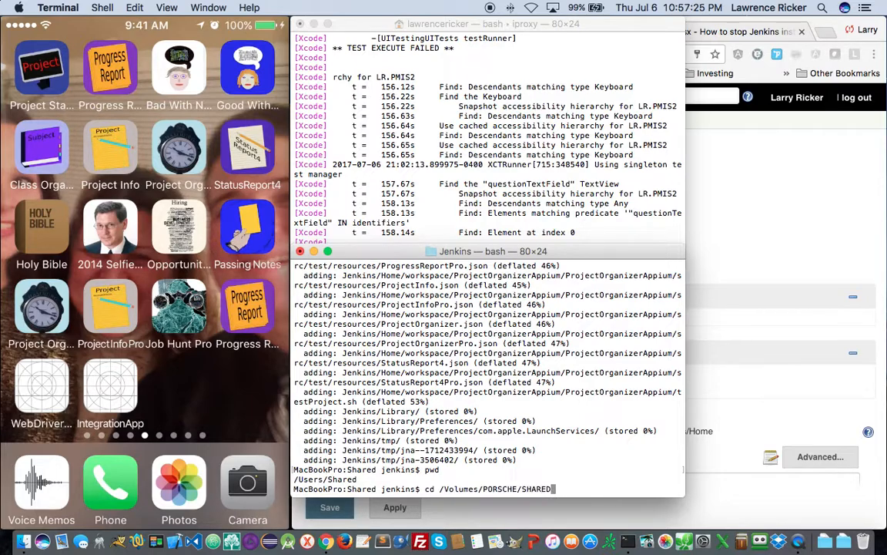
- Change into /Volumes/PORSCHE/Shared and list its contents
key(BackSpace)
text(hared)
key(Return)
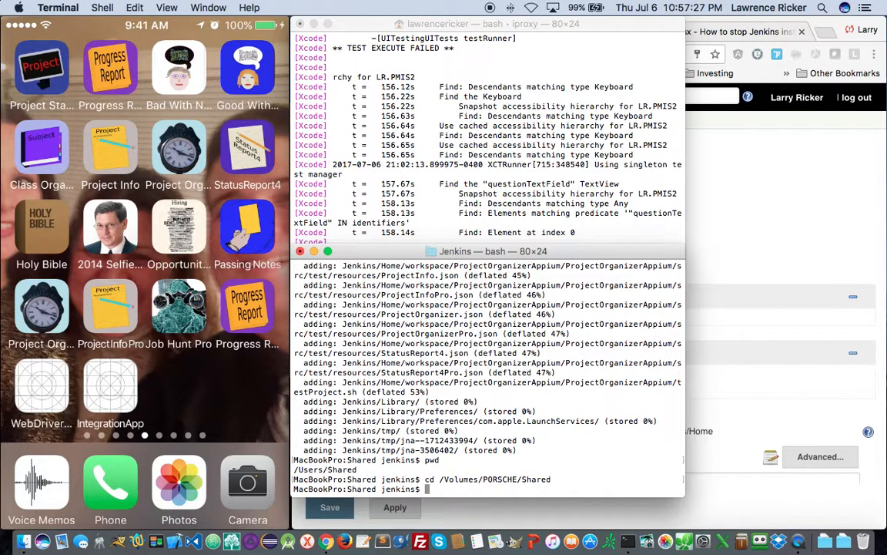
text(pwd)
key(Return)
text(ls)
key(Return)
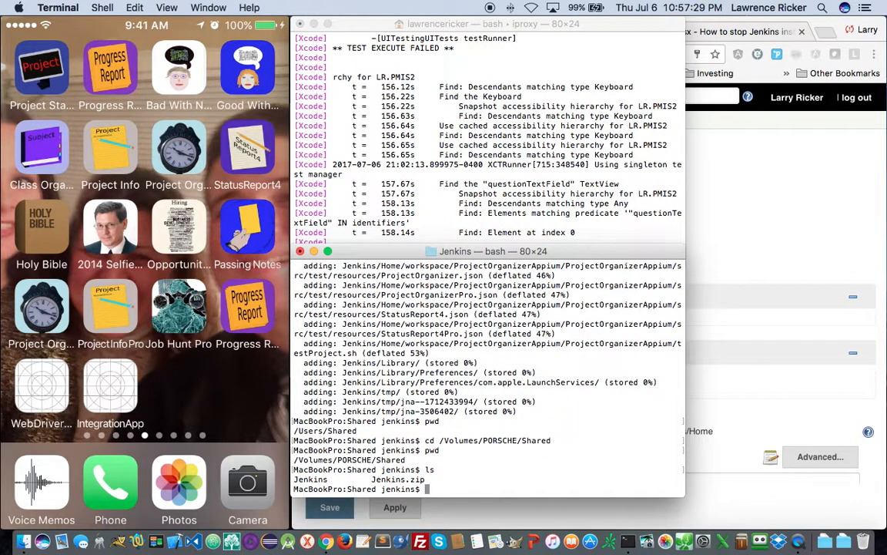
- Rename the old Jenkins.zip to Jenkins1.zip, copy in /Users/Shared/Jenkins.zip, and list with ls -l
text(mv Jenkins.zip Jen)
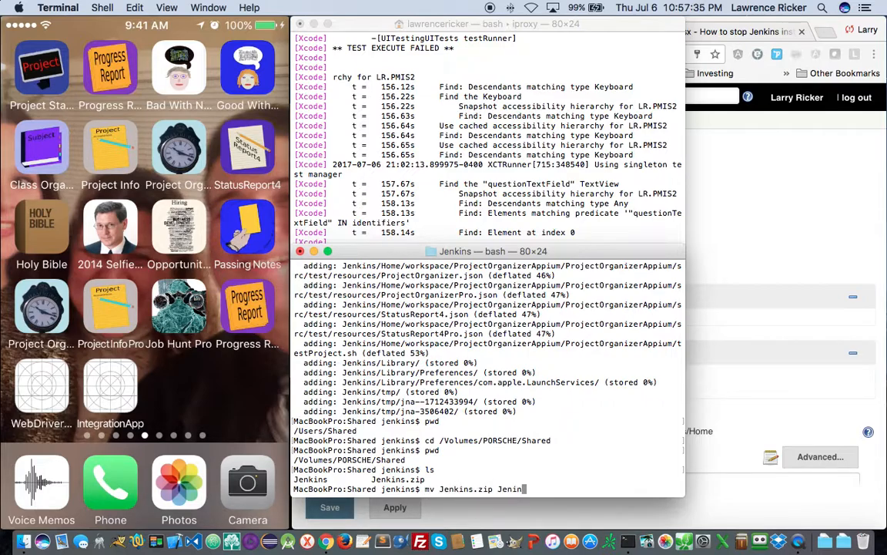
text(kins)
text(1.zip)
key(Return)
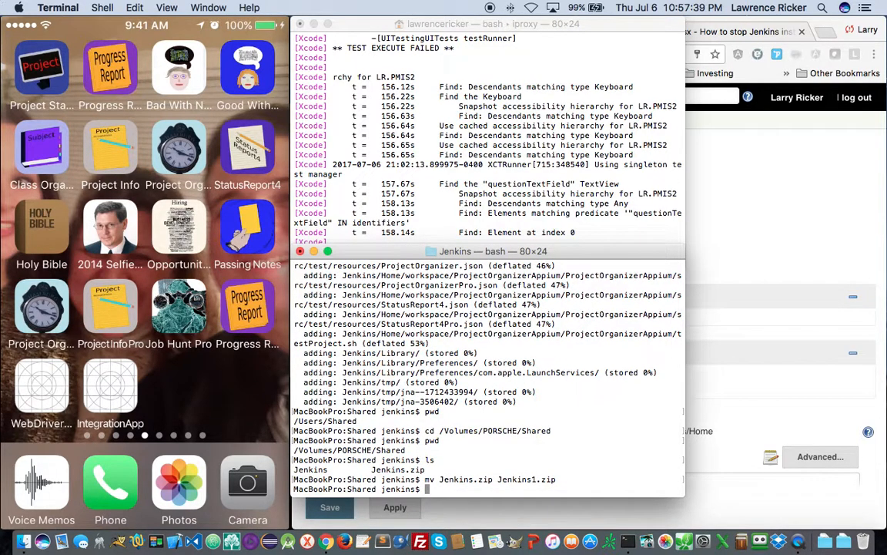
text(cp /Users/Shared/Jenkins.zip .)
key(Return)
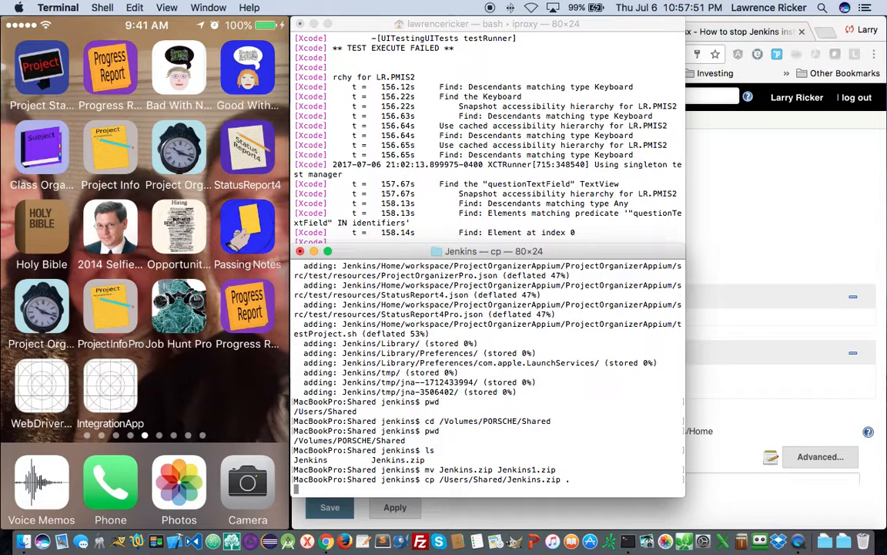
text(ls -l)
key(Return)
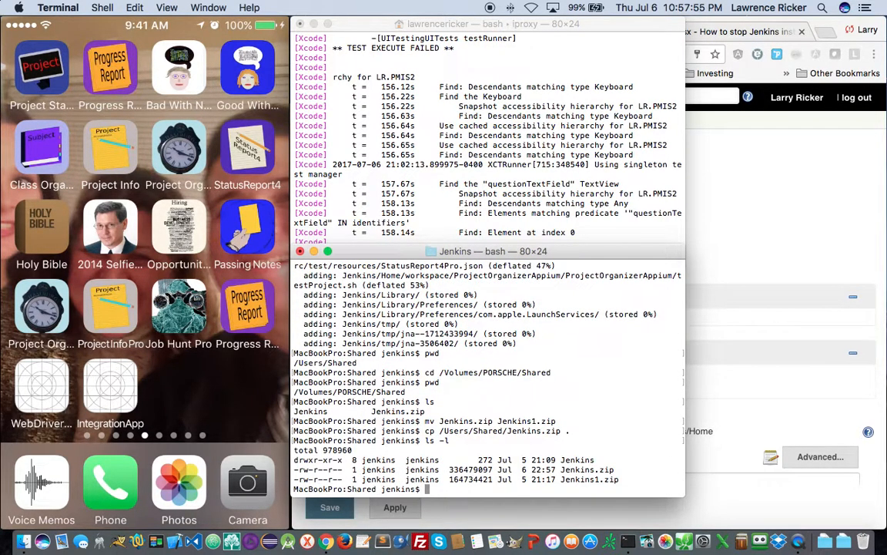
text(unzip Jenkins.zip)
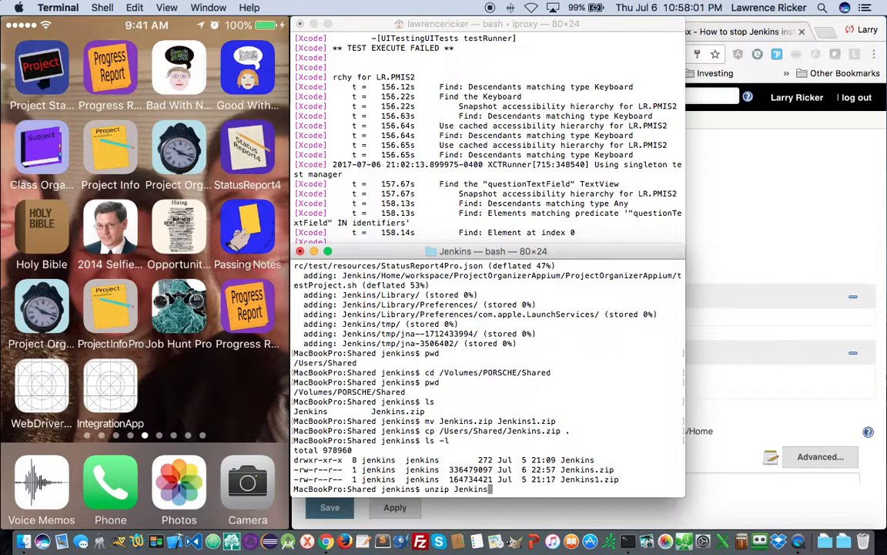
- Unzip Jenkins.zip, answering A to replace all files, then check the user with whoami
key(Return)
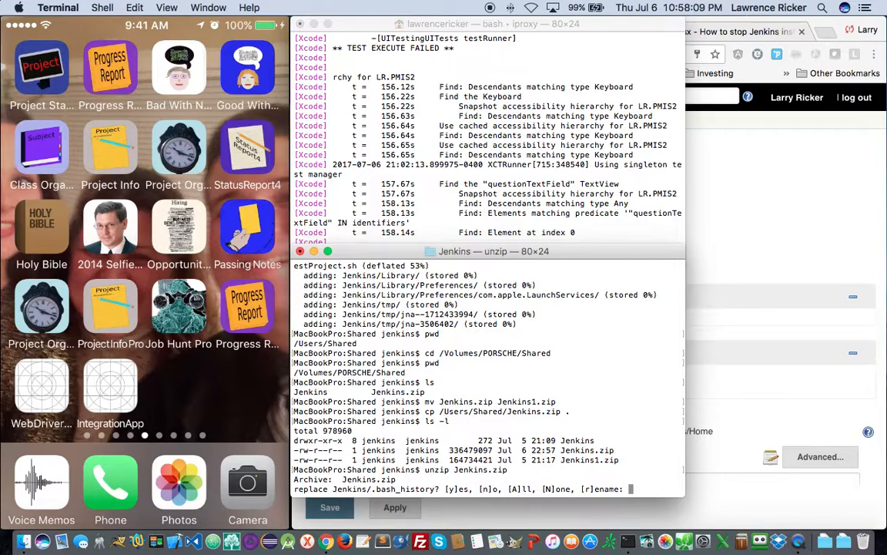
text(A)
key(Return)
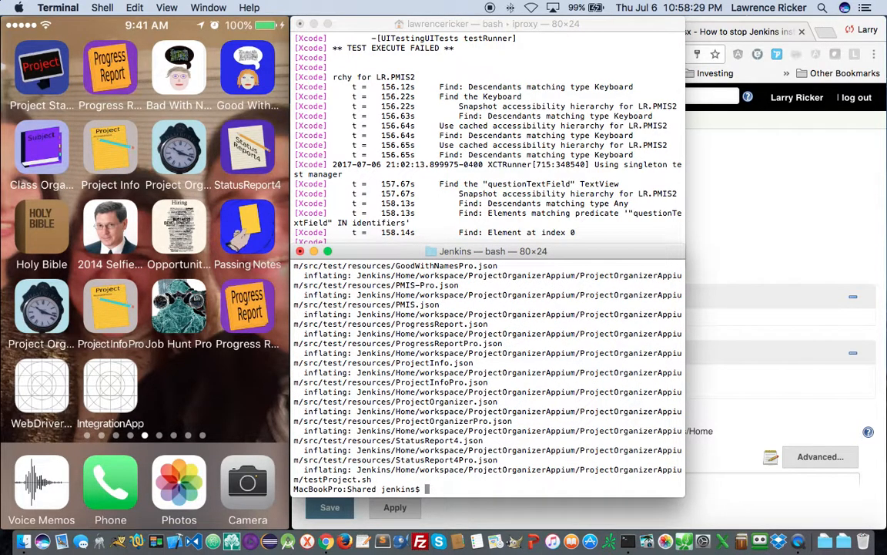
text(whoami)
key(Return)
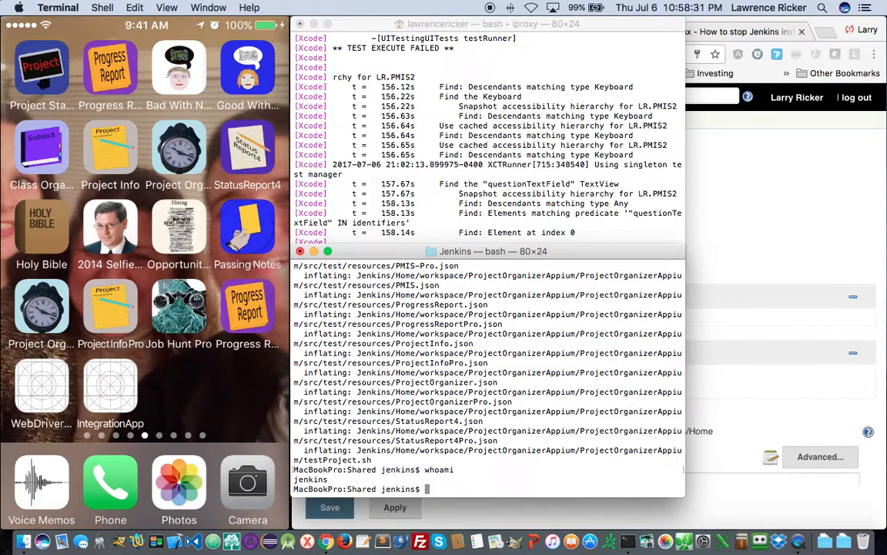
- Exit the jenkins shell and confirm the regular user and directory with whoami and pwd
text(exit)
key(Return)
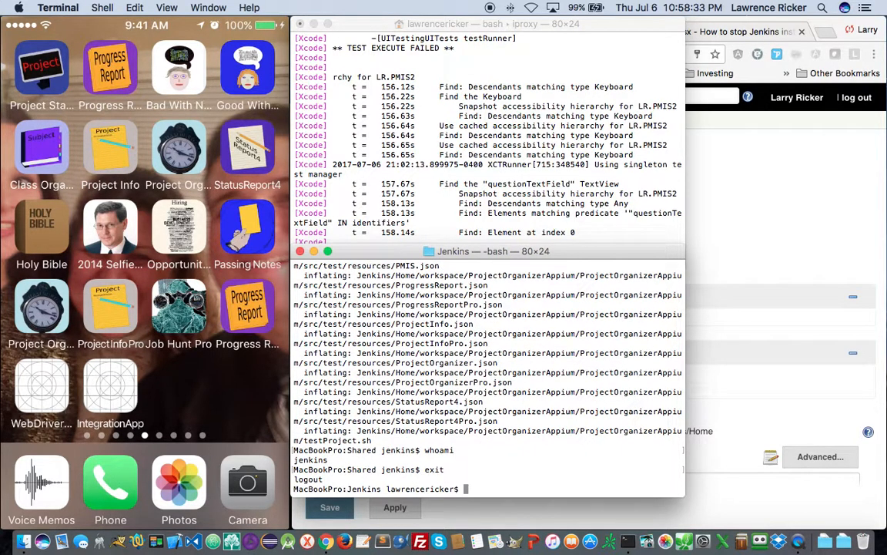
text(whoami)
key(Return)
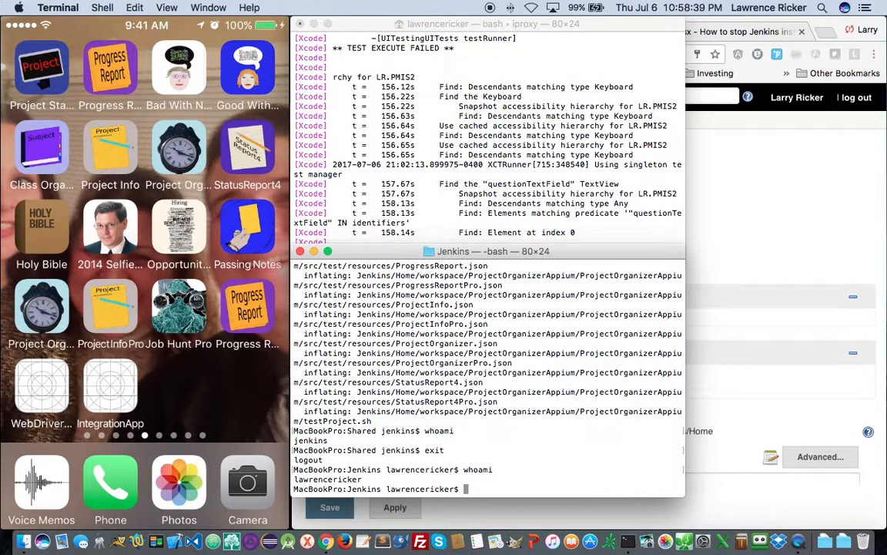
text(pwd)
key(Return)
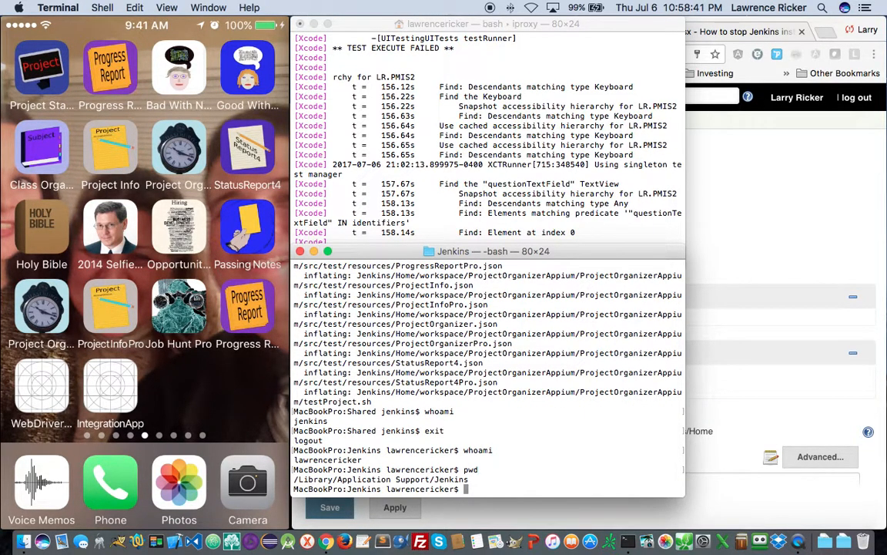
- Restart Jenkins by running sudo launchctl load on org.jenkins-ci.plist
key(Up)
key(Up)
key(Up)
key(Down)
key(Up)
key(Up)
key(Up)
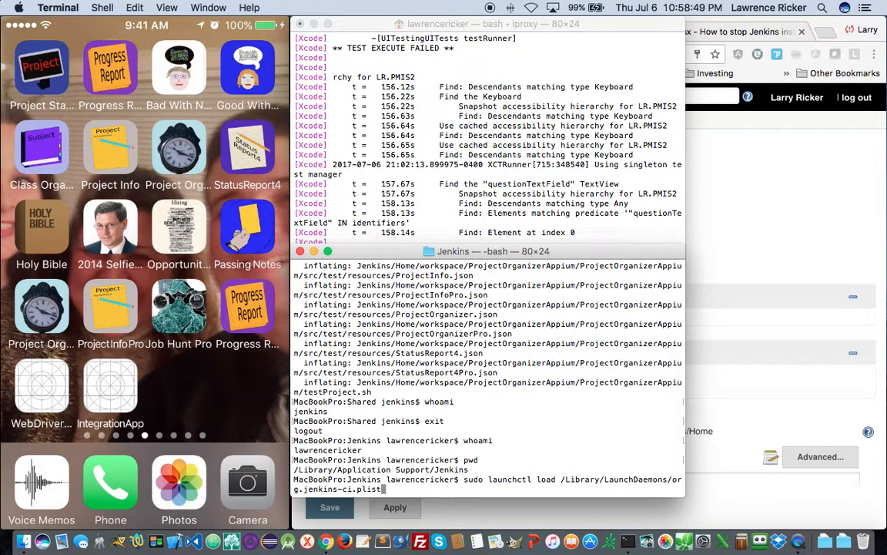
key(Return)
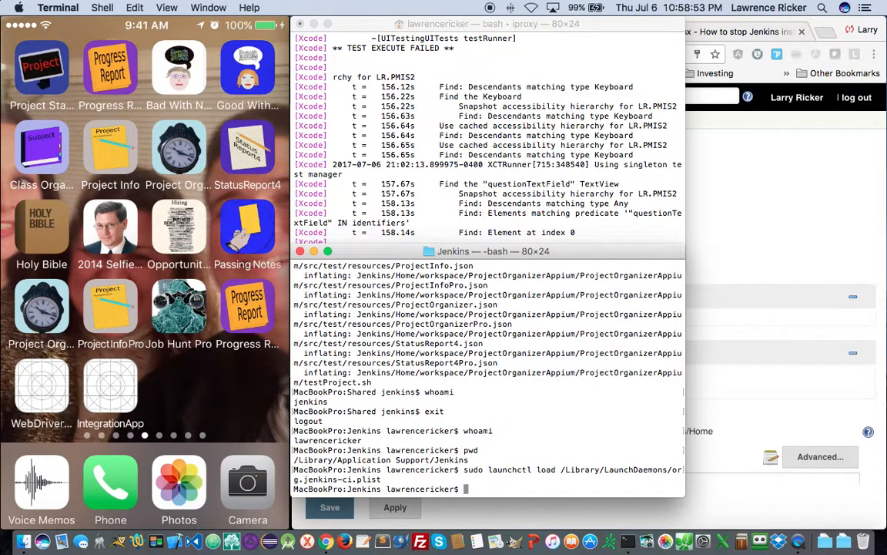
click(802, 202)
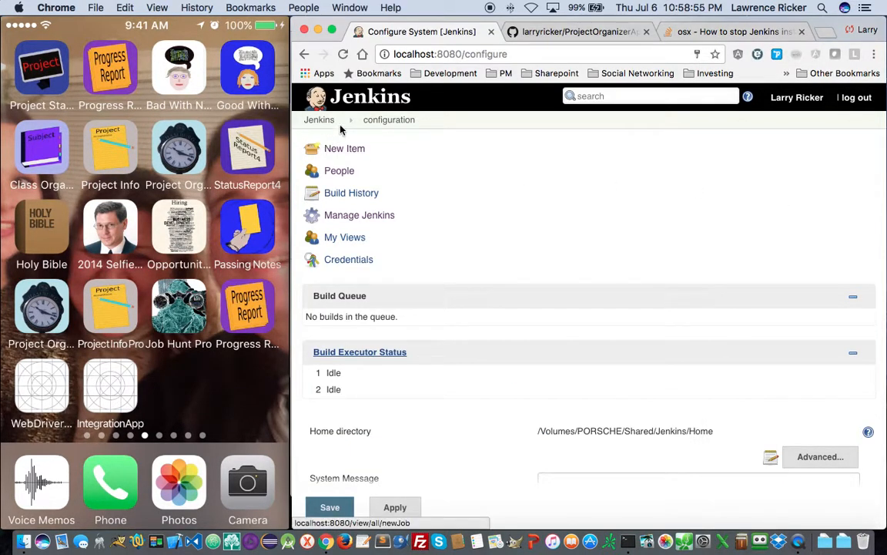
- Reload localhost:8080 until the restarted Jenkins login page appears, then log in
click(314, 102)
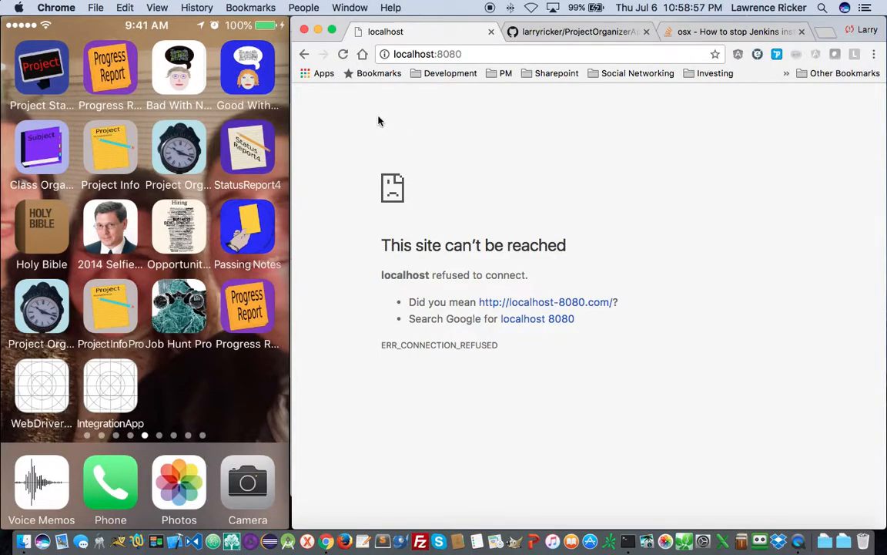
click(342, 54)
click(343, 53)
click(343, 54)
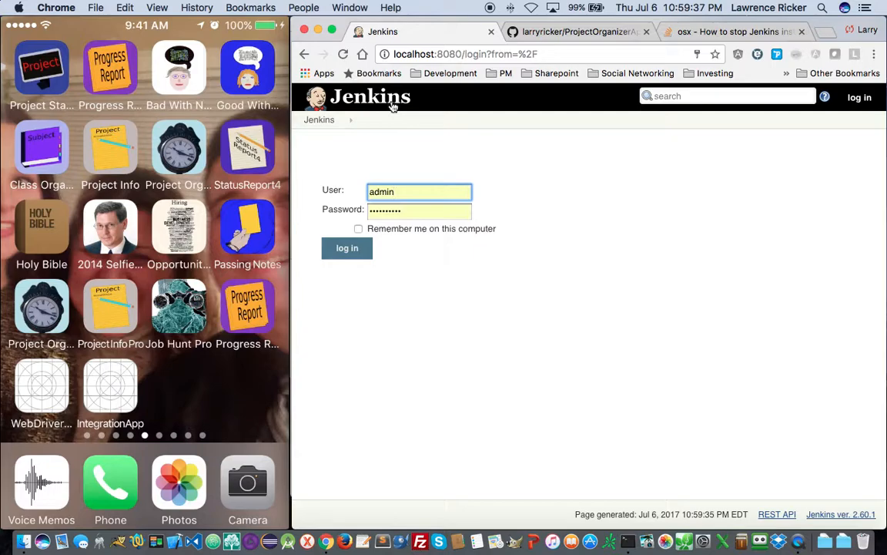
click(346, 248)
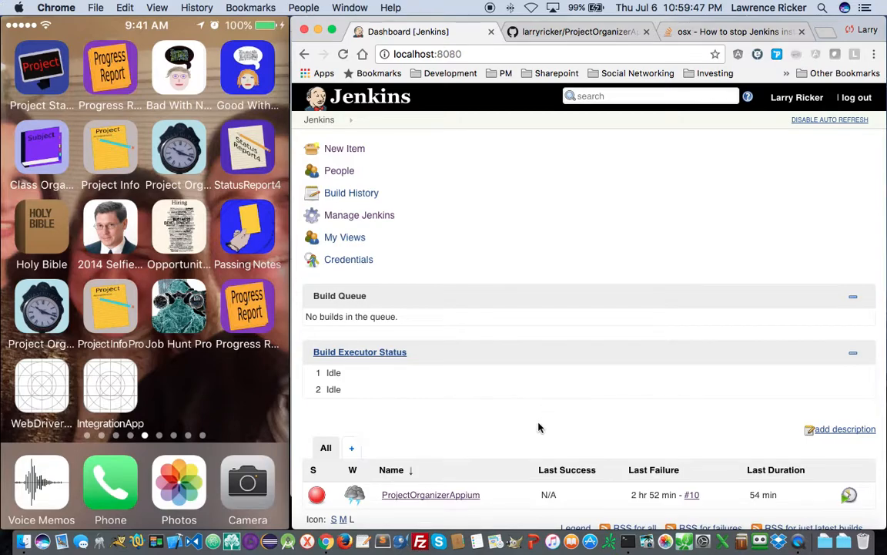
- Look over the ProjectOrganizerAppium job page and build #10 details, then return to the Dashboard
scroll(596, 446, down, 3)
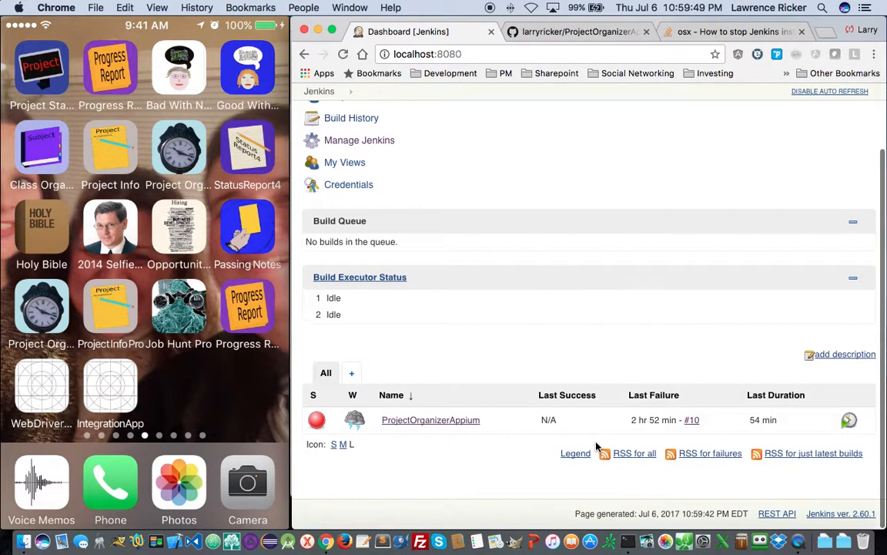
click(432, 422)
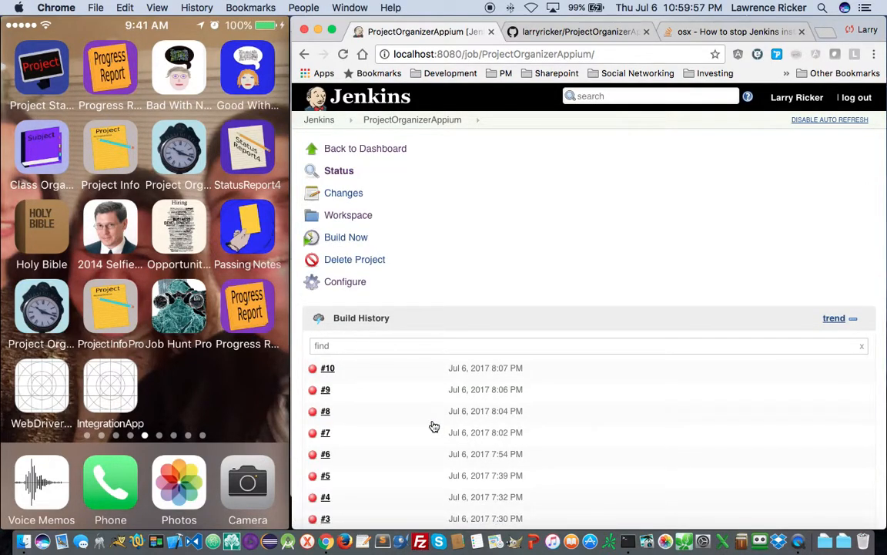
scroll(434, 426, down, 7)
scroll(434, 426, up, 7)
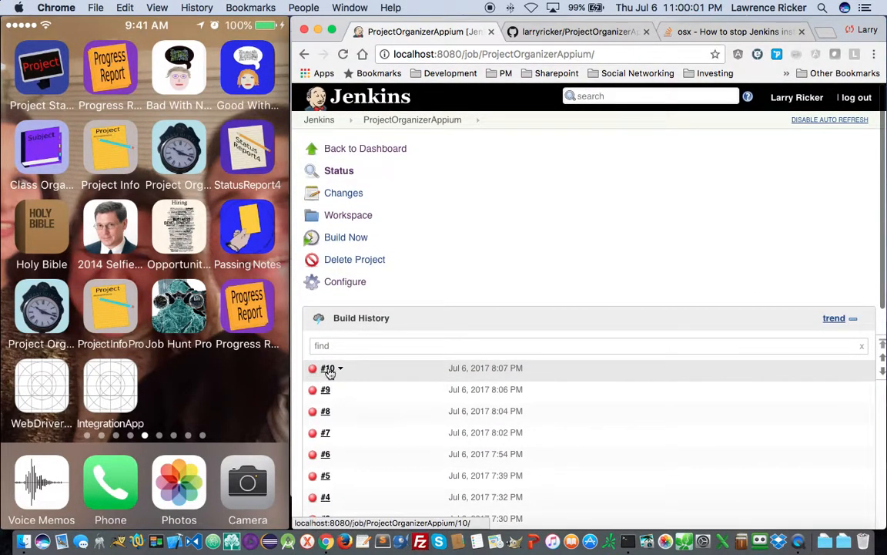
click(327, 368)
scroll(431, 412, down, 3)
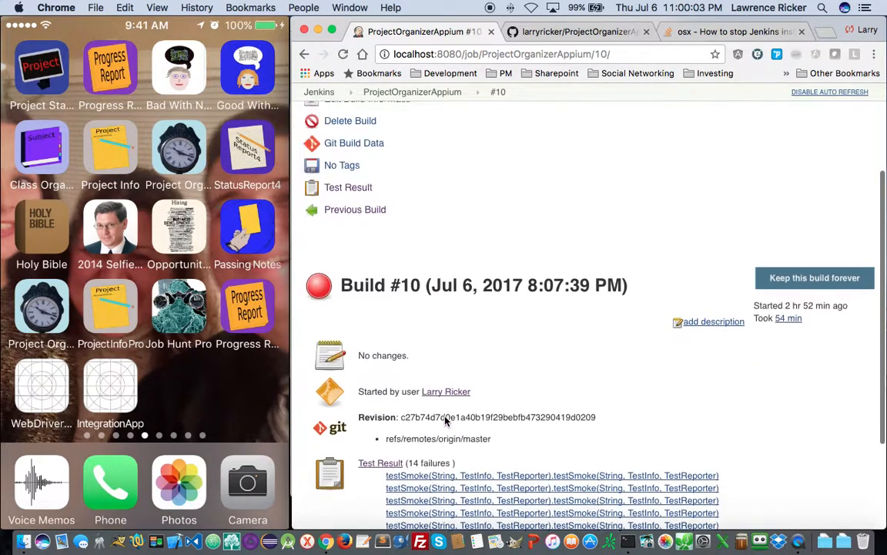
scroll(445, 420, down, 5)
scroll(444, 417, up, 3)
scroll(444, 417, up, 5)
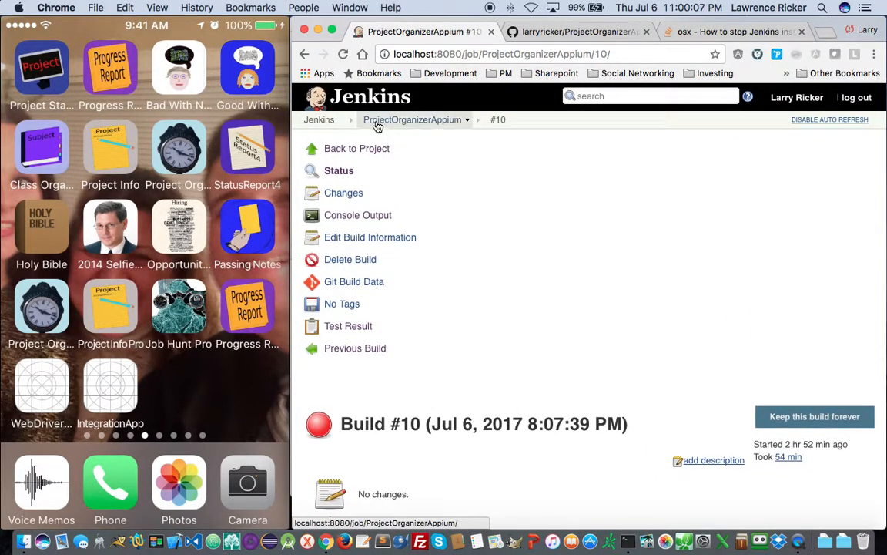
click(339, 96)
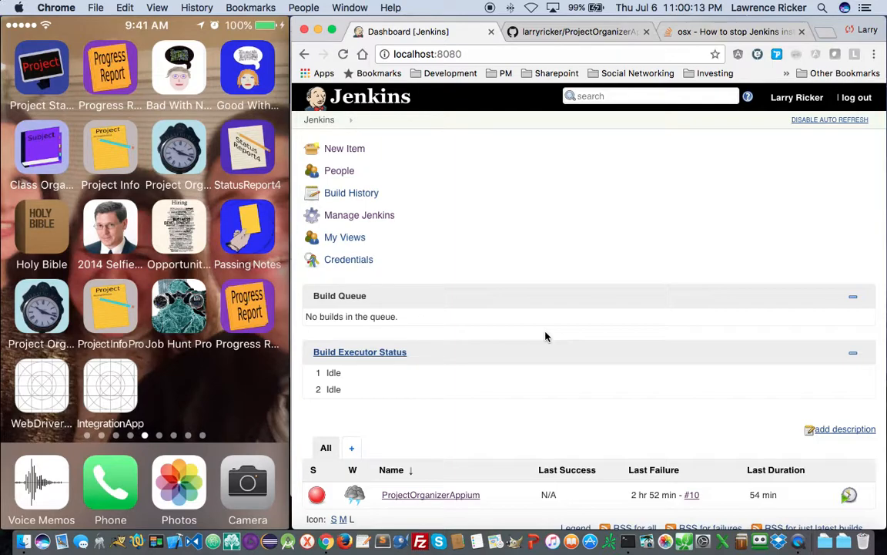
- Open the ProjectOrganizerAppium job's Configure page from its dropdown menu
click(361, 98)
click(487, 497)
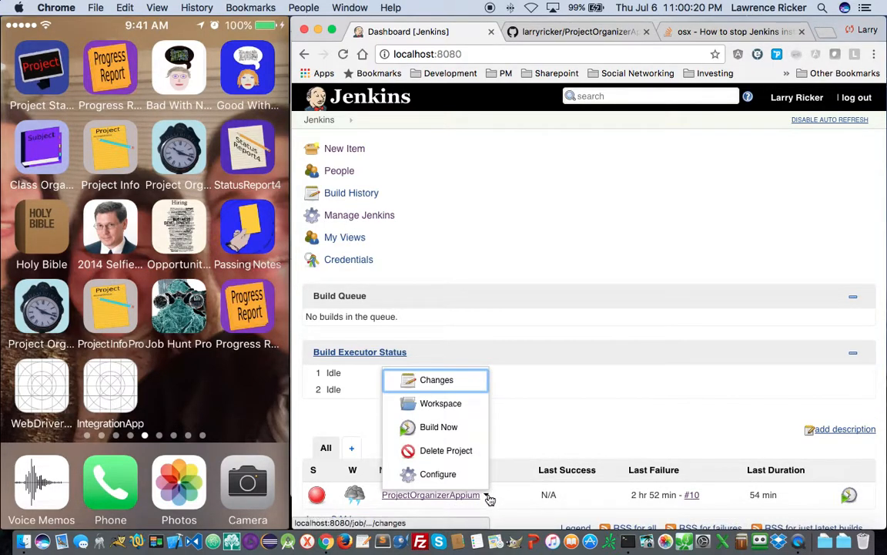
click(450, 477)
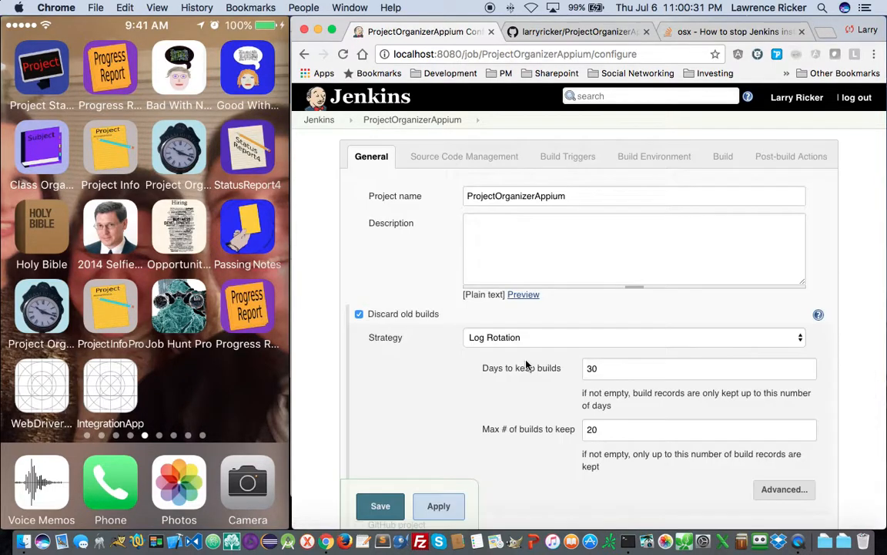
- Scroll through the configuration, reviewing the H * * * * schedule and Gradle 3.5 clean test step
scroll(527, 366, down, 10)
scroll(526, 365, down, 10)
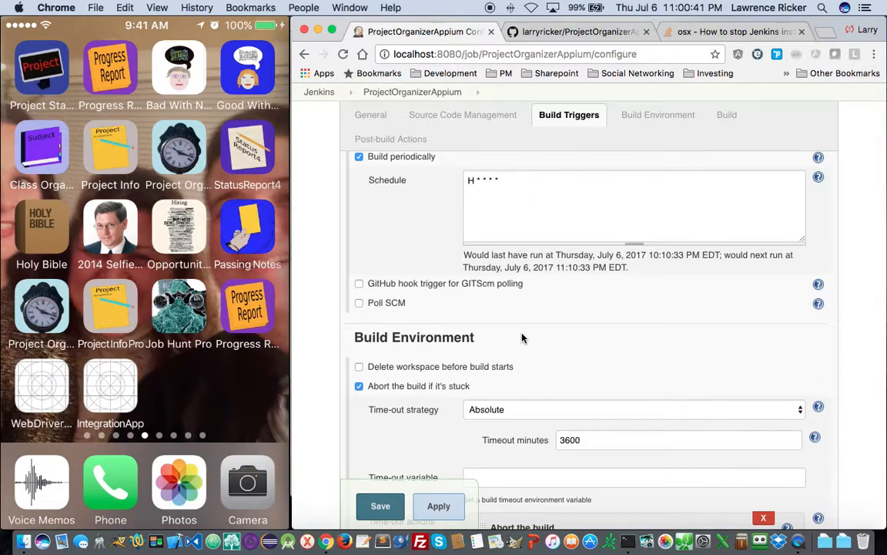
scroll(542, 374, down, 5)
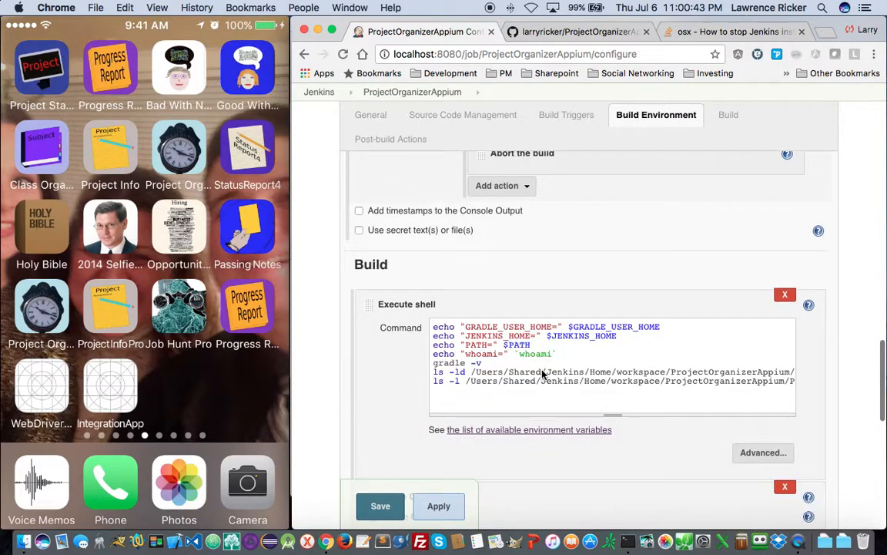
scroll(543, 374, down, 3)
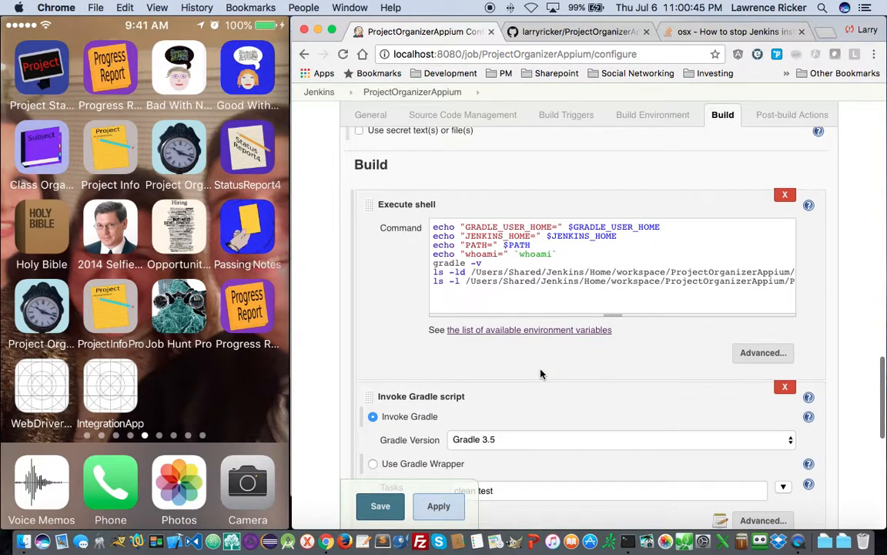
scroll(540, 373, down, 6)
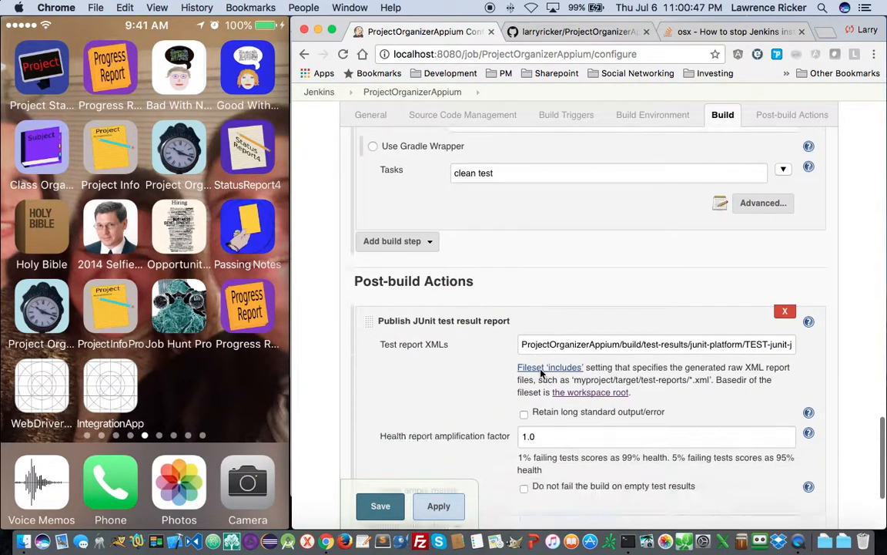
scroll(541, 374, down, 3)
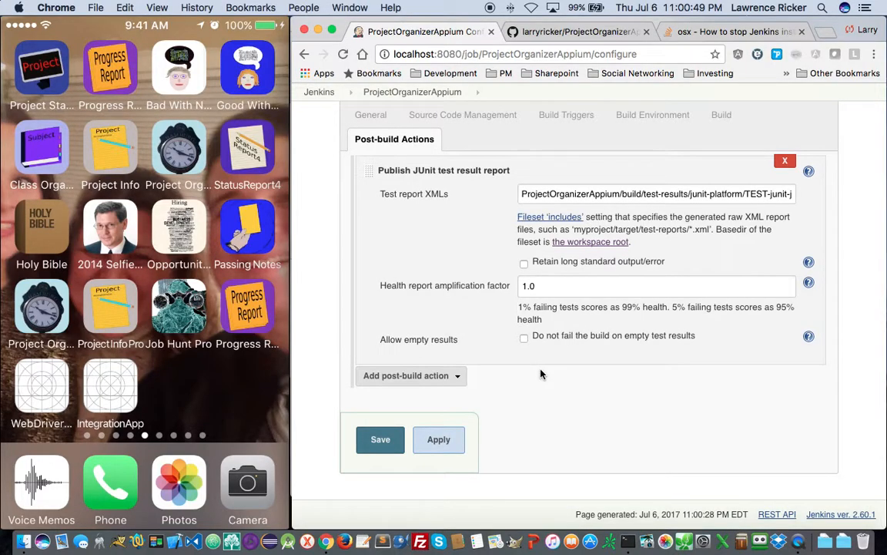
scroll(541, 375, up, 15)
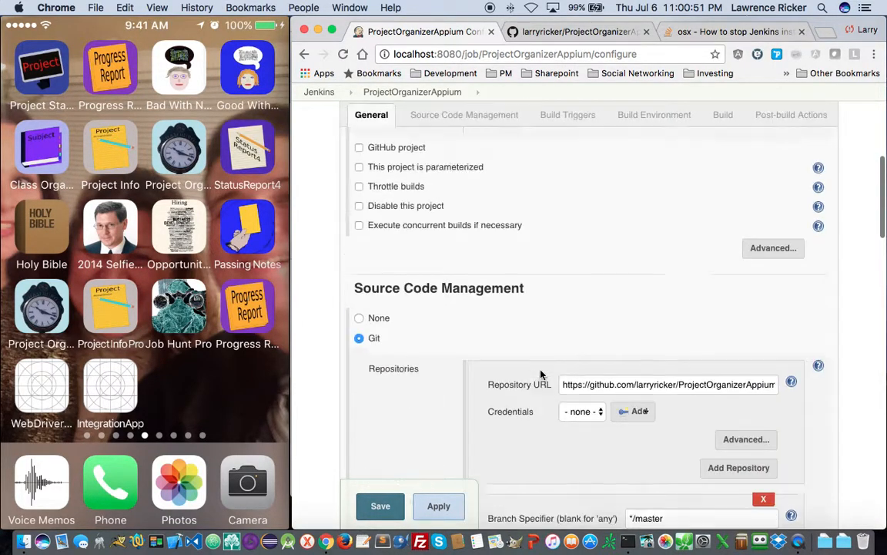
scroll(540, 373, up, 5)
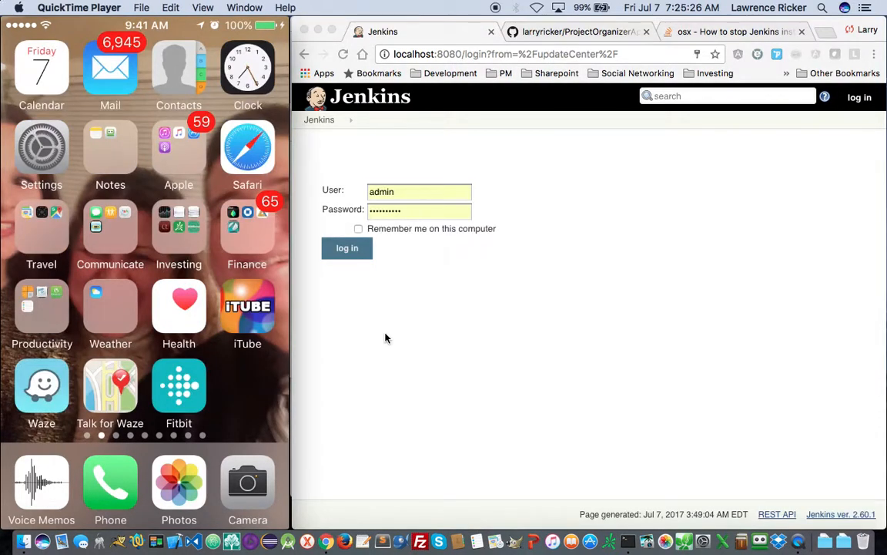
- Log in to Jenkins, then cancel the queued build #13 on the ProjectOrganizerAppium page
click(350, 251)
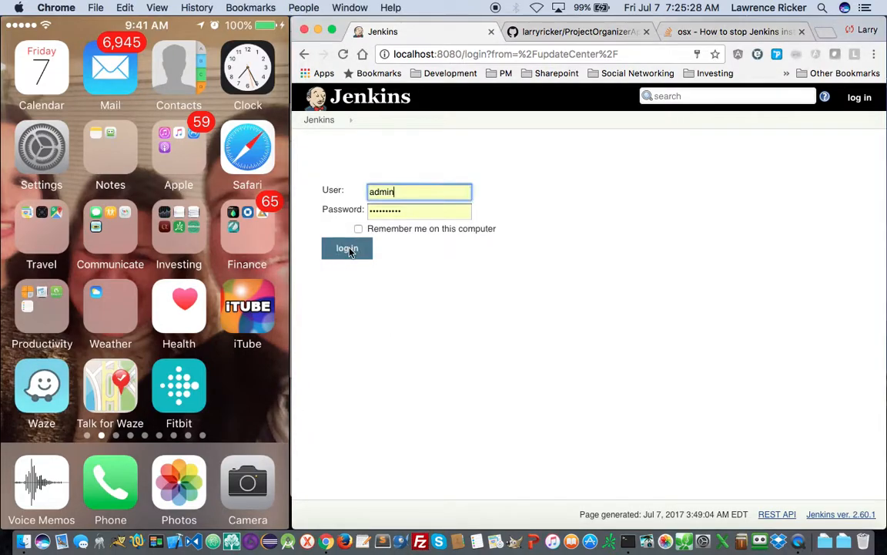
click(350, 251)
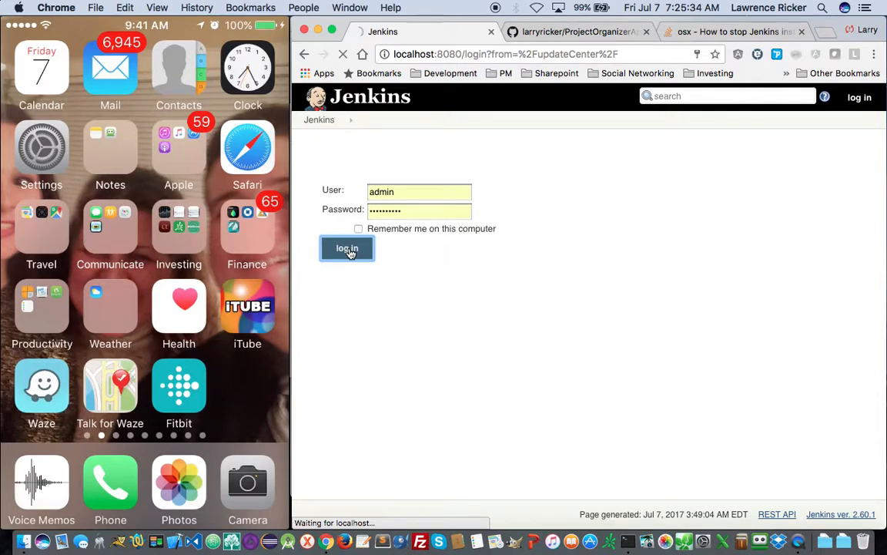
click(347, 249)
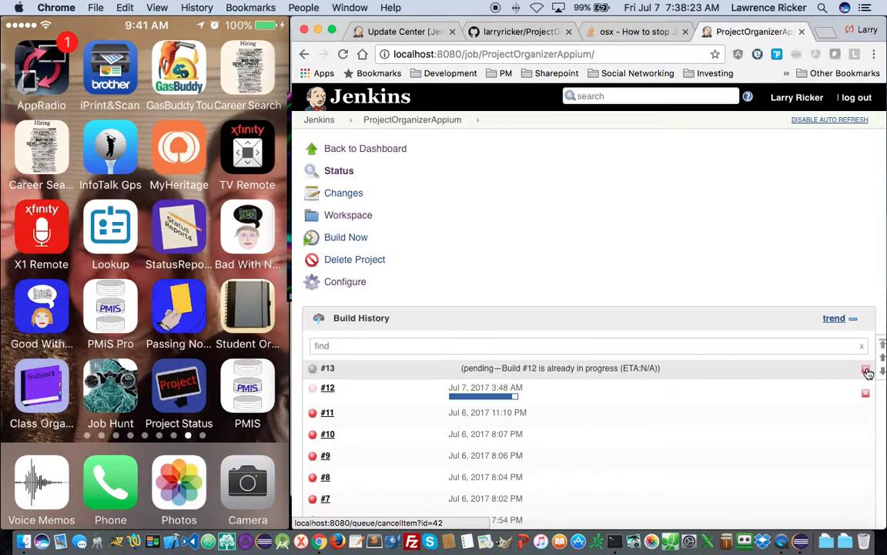
click(866, 369)
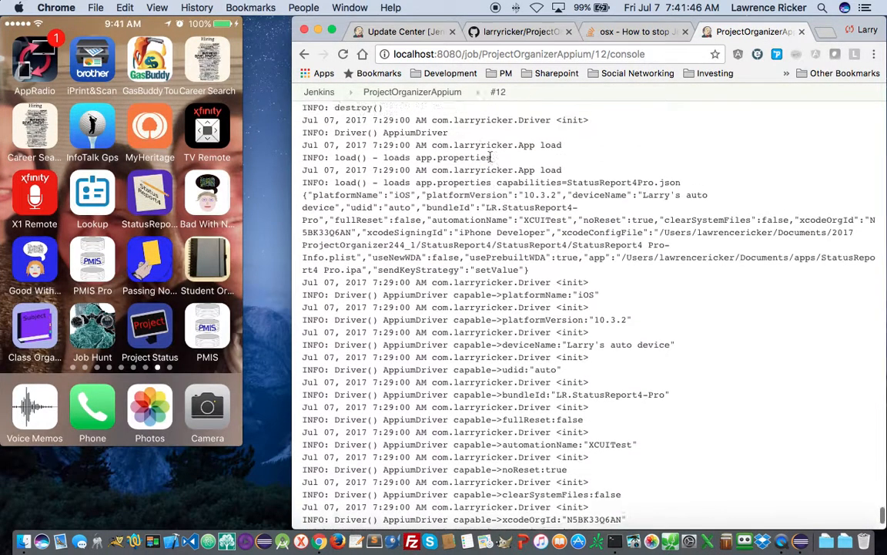
- From build #12's console output, stop the running build and confirm the abort with OK
scroll(490, 157, up, 15)
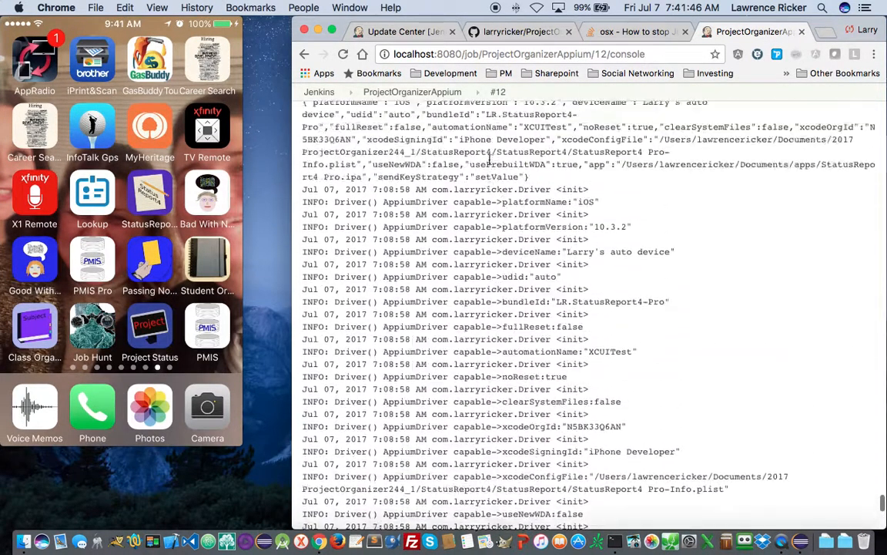
scroll(490, 160, up, 15)
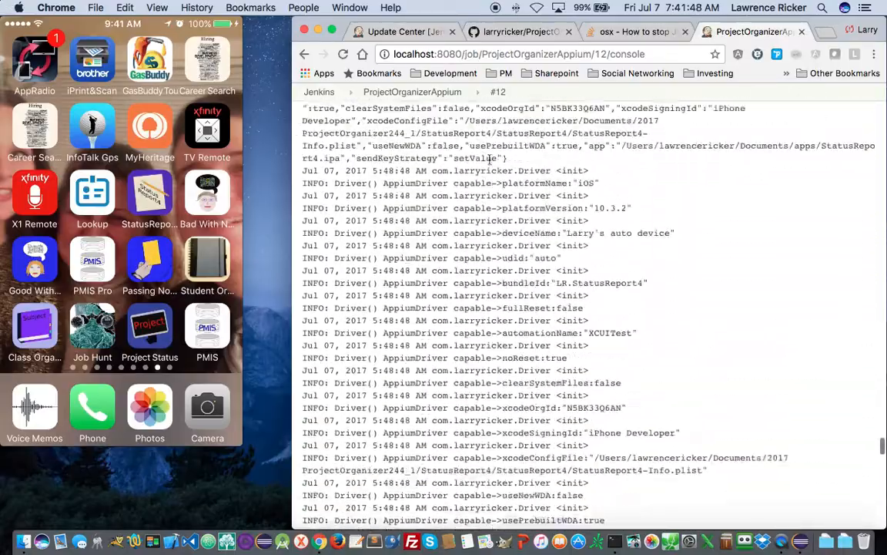
scroll(493, 164, up, 15)
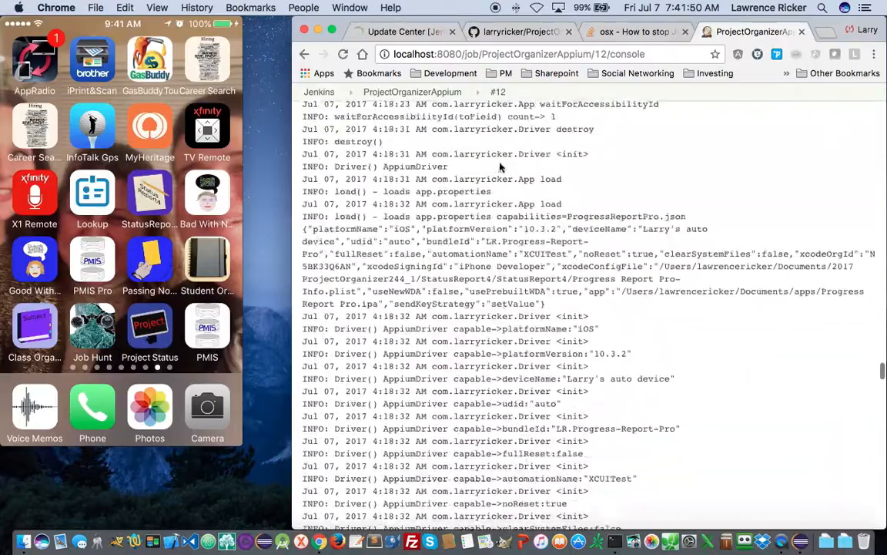
scroll(504, 165, up, 15)
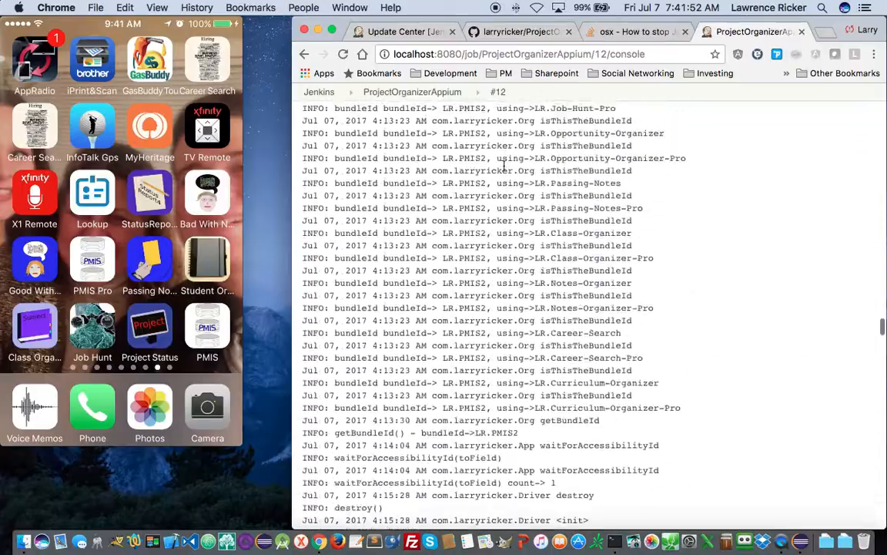
scroll(505, 165, up, 15)
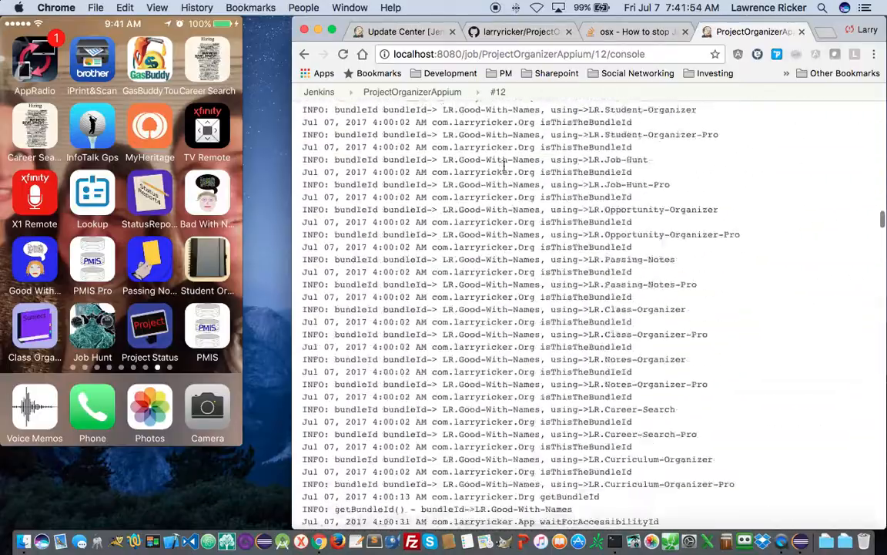
scroll(504, 165, up, 15)
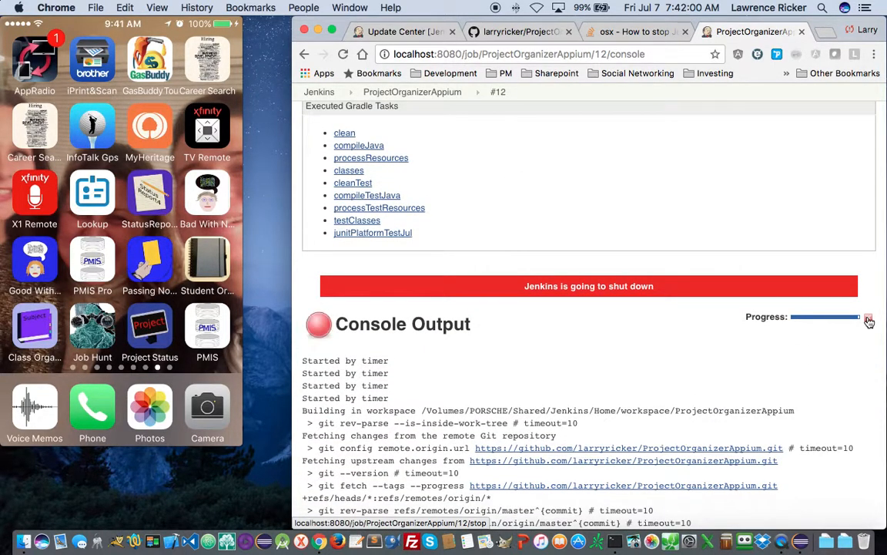
click(868, 318)
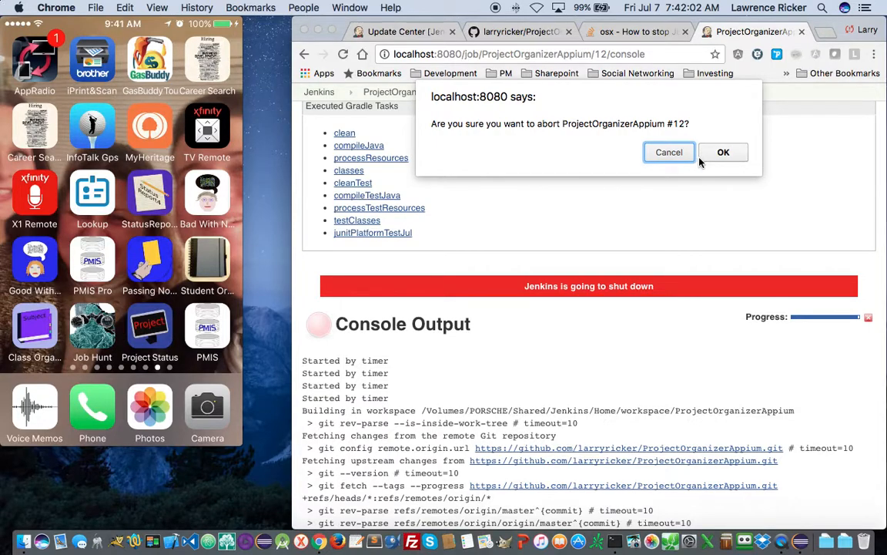
click(723, 152)
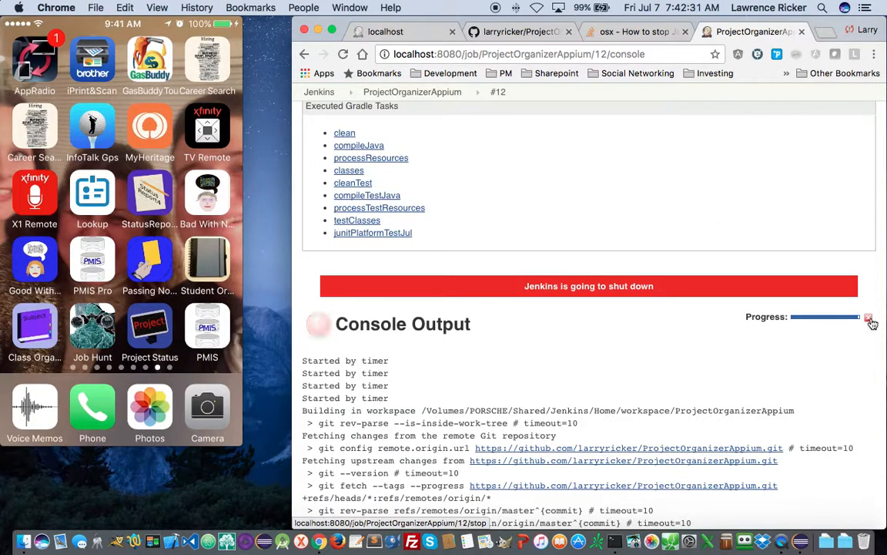
mouse_move(844, 325)
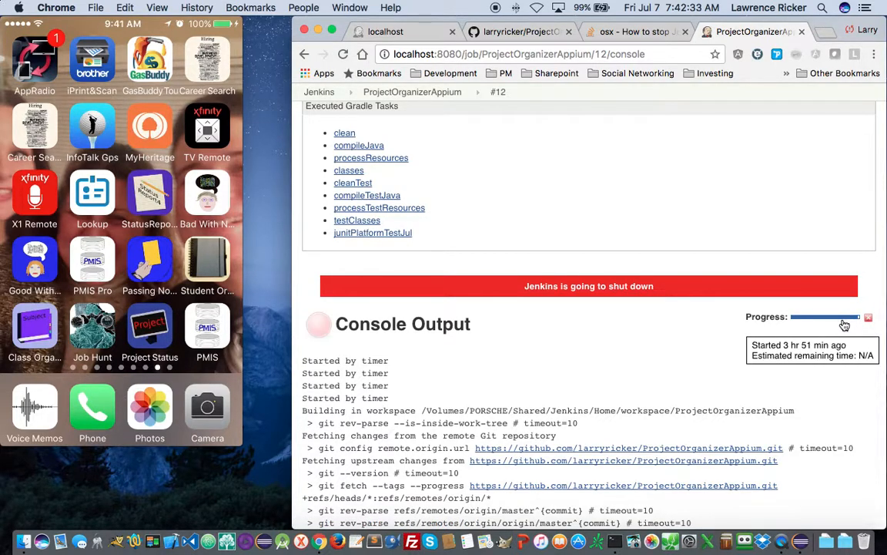
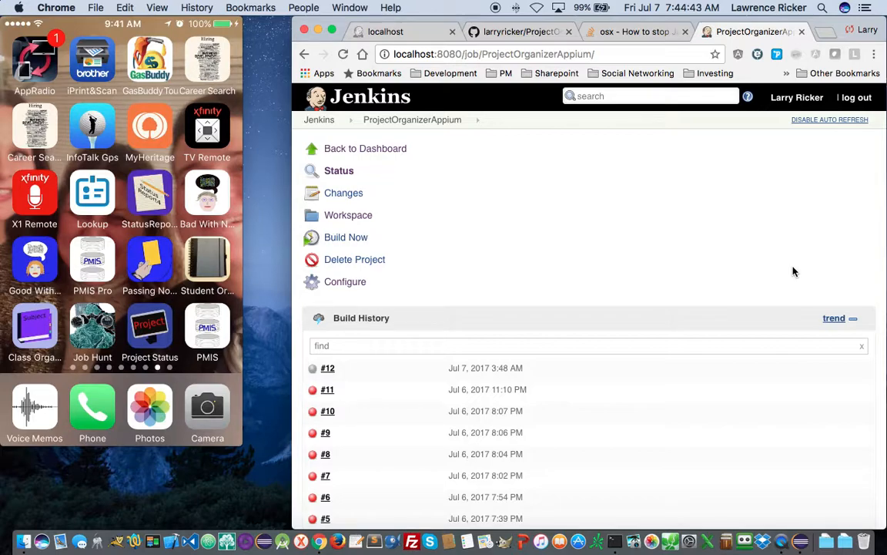
- Save the ProjectOrganizerAppium job configuration with Publish test attachments kept in Post-build Actions
scroll(770, 273, down, 2)
scroll(729, 289, up, 3)
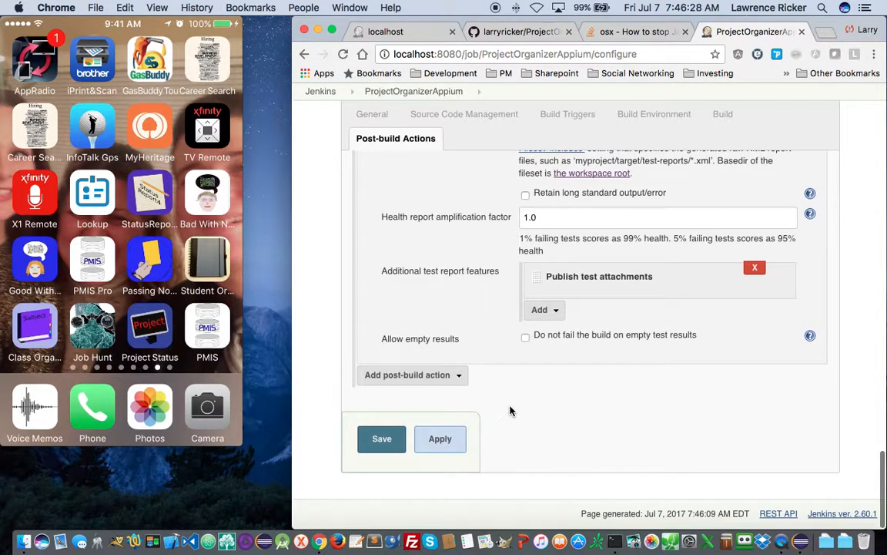
click(388, 445)
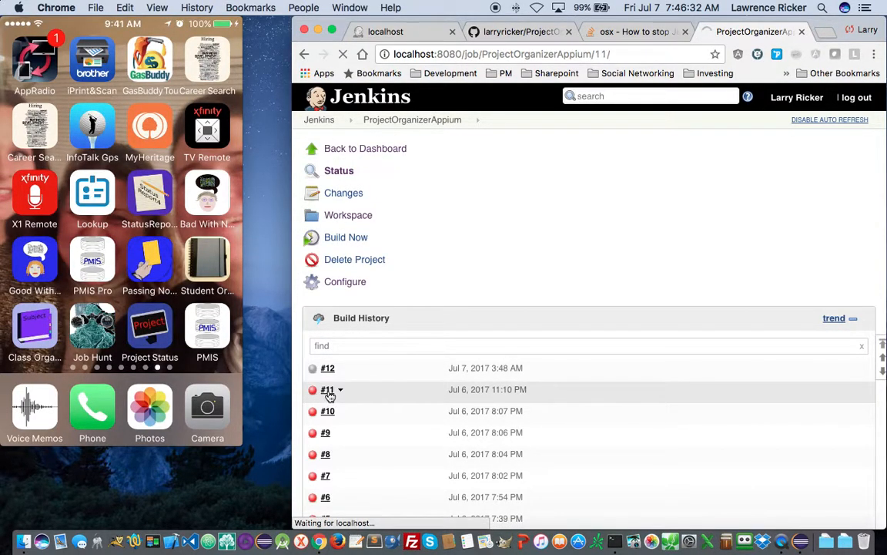
- Open build #11's Test Result, go into the (root) package and the testSettingsTab class
scroll(458, 409, down, 5)
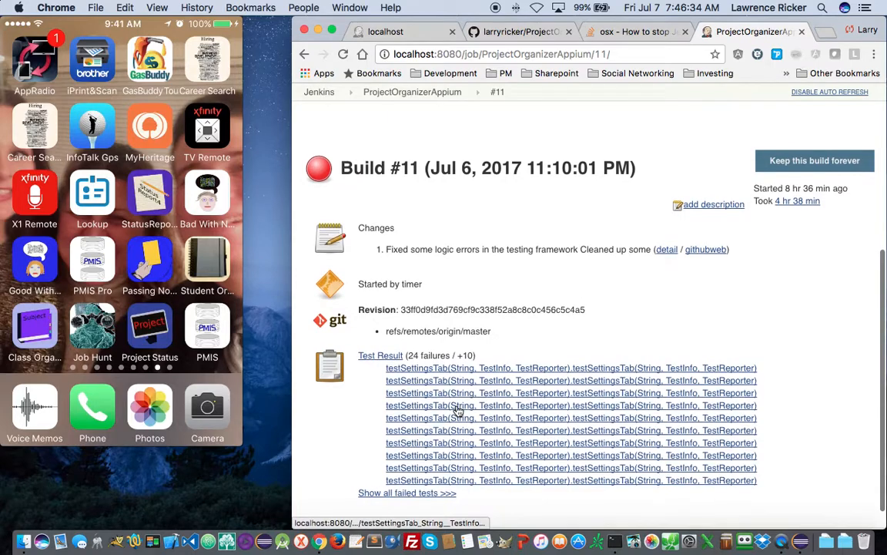
click(380, 356)
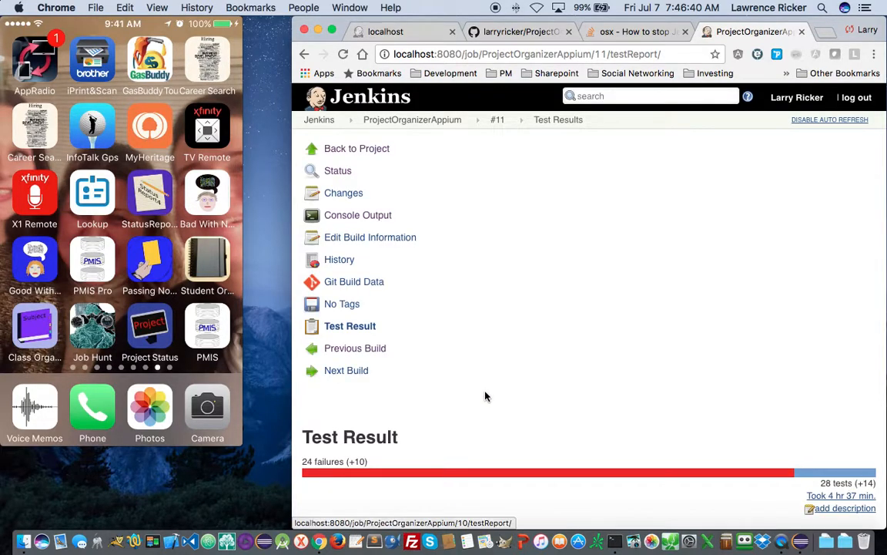
scroll(487, 396, down, 1)
scroll(487, 397, down, 6)
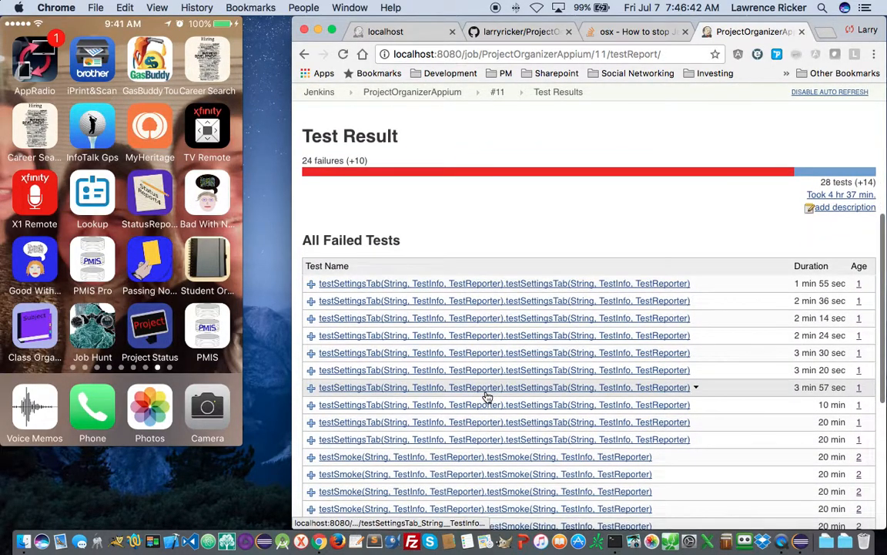
scroll(487, 397, down, 2)
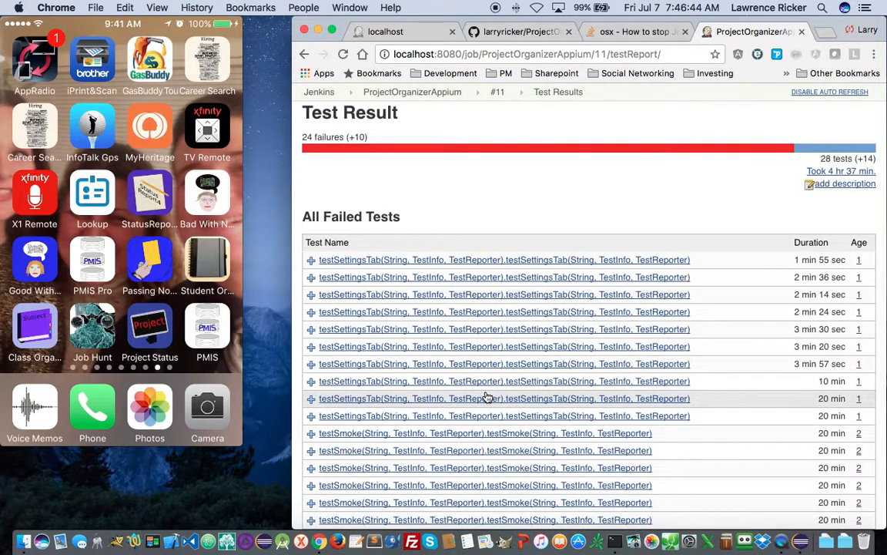
scroll(487, 397, down, 7)
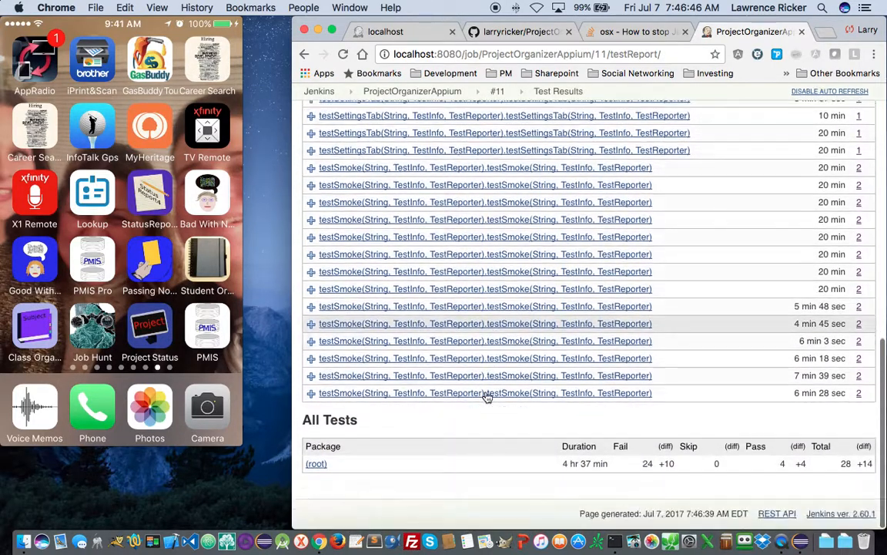
click(316, 464)
scroll(599, 434, down, 8)
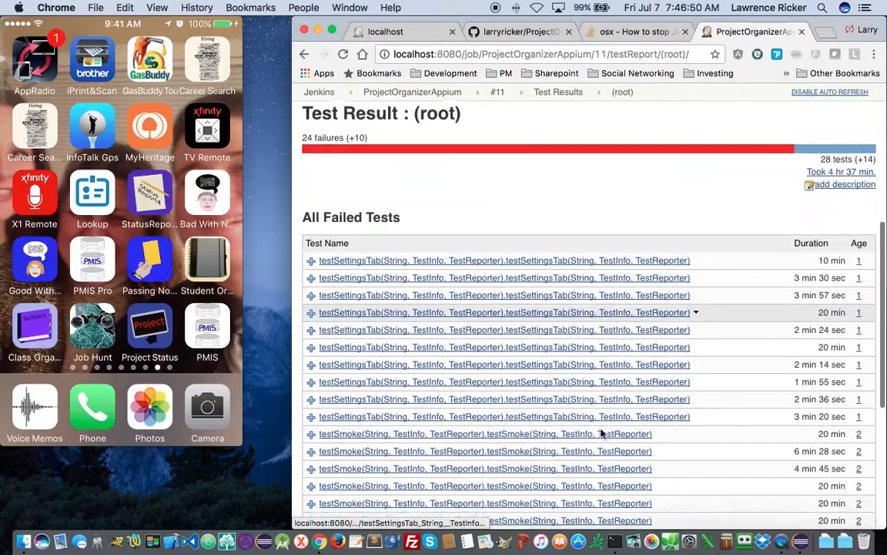
scroll(599, 436, down, 7)
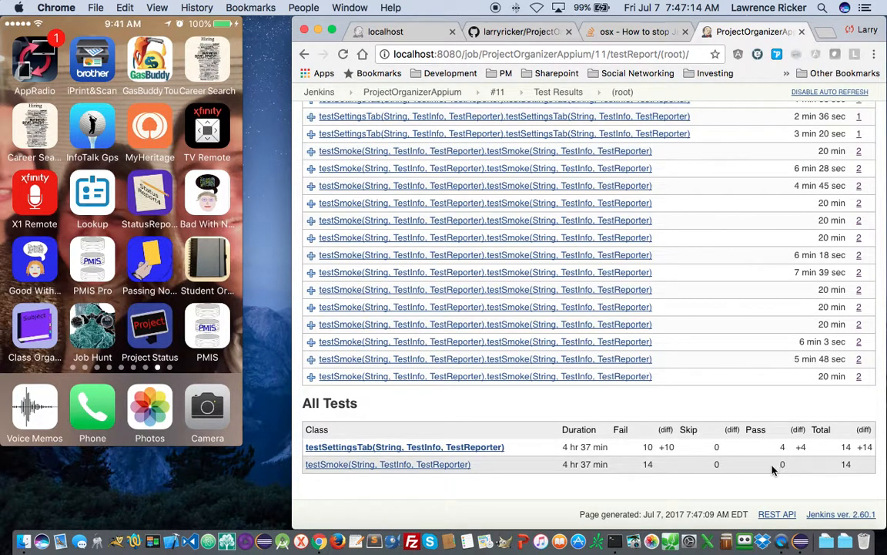
click(462, 446)
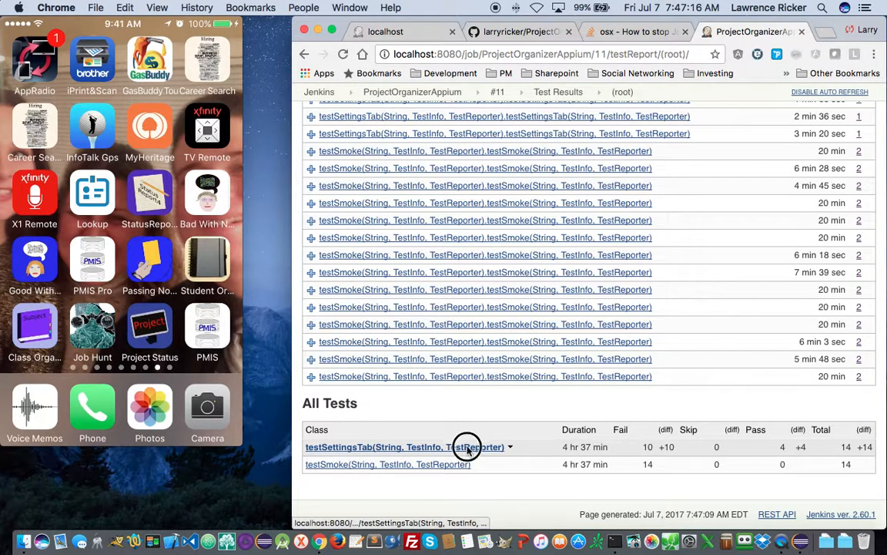
- View the first two SettingsScreen screenshot attachments, including SettingsScreen_23_14_13.png
scroll(470, 453, down, 10)
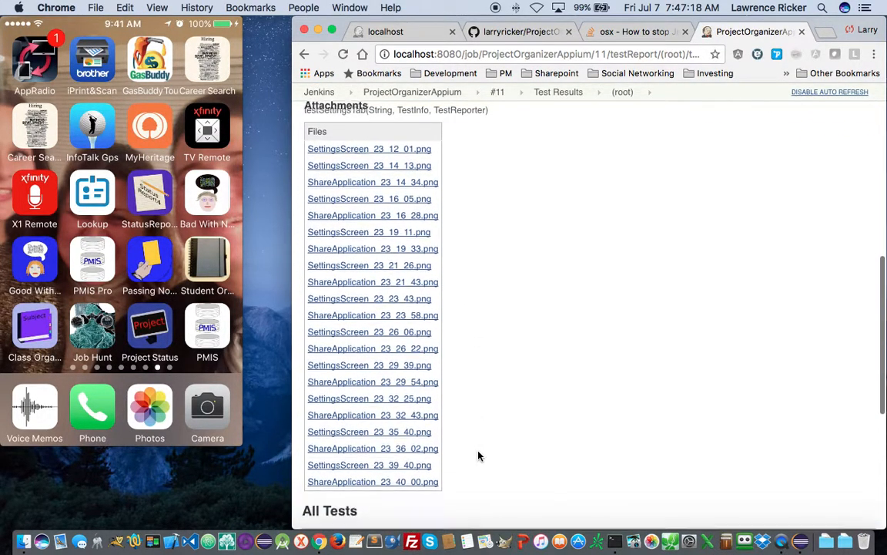
scroll(478, 457, up, 5)
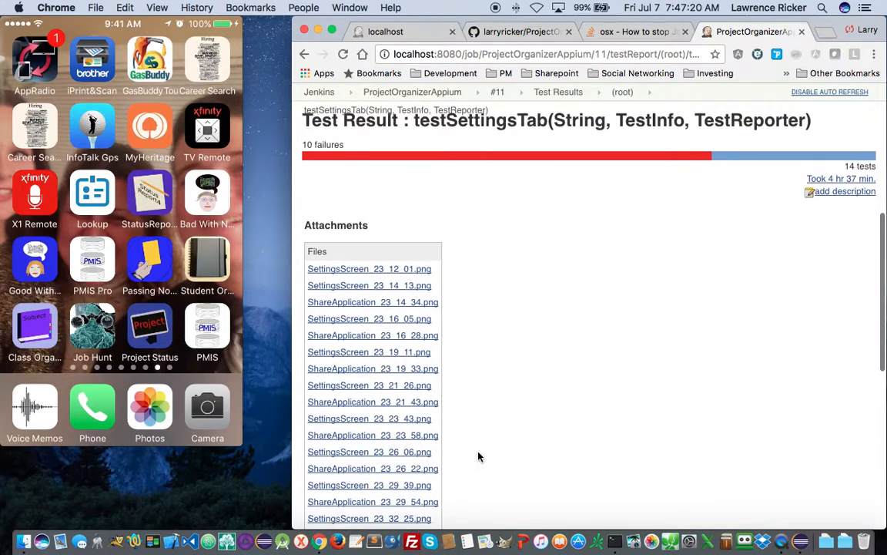
scroll(477, 456, up, 1)
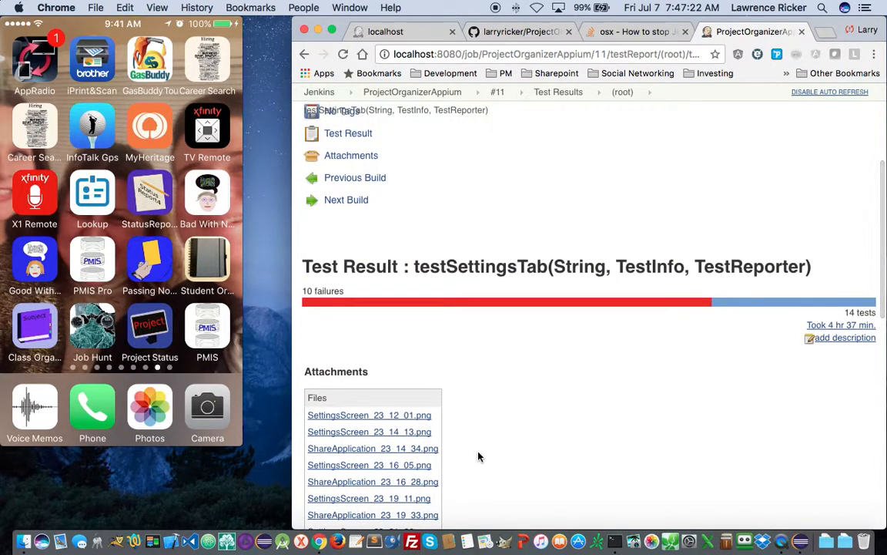
scroll(478, 457, down, 5)
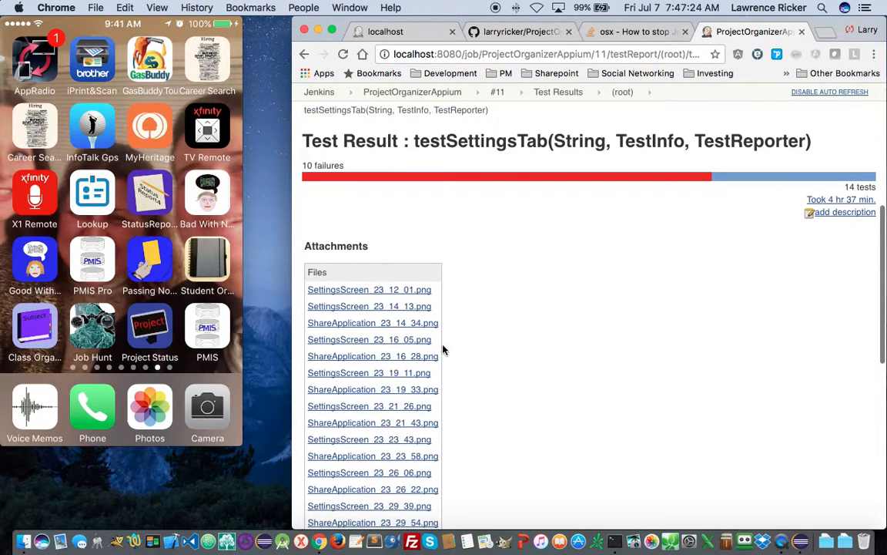
click(345, 291)
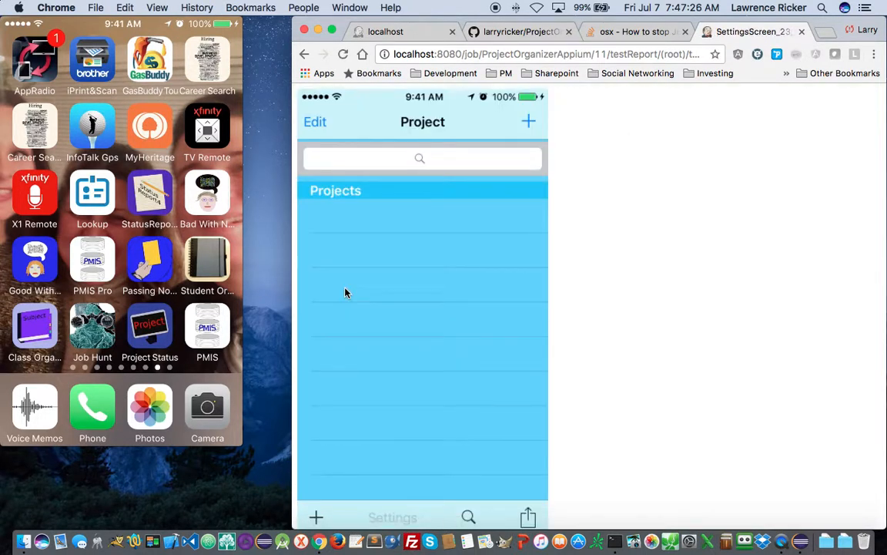
click(304, 54)
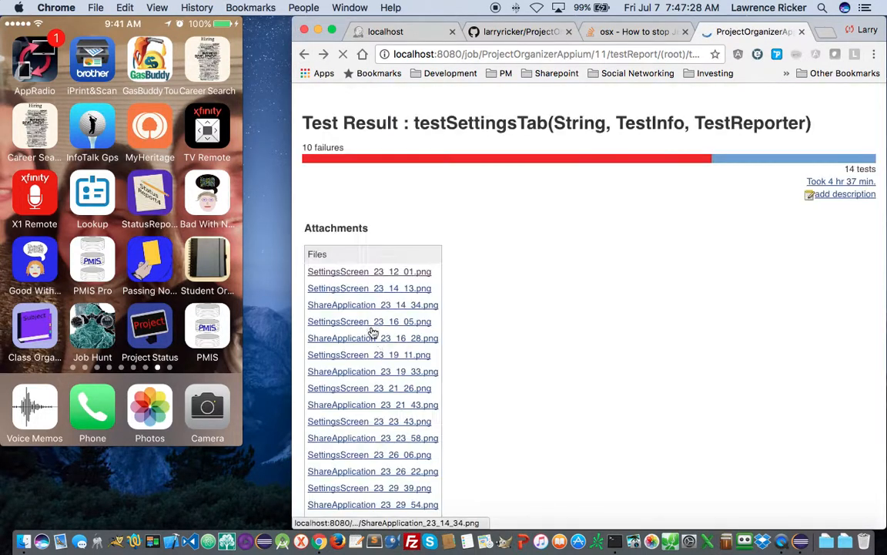
click(350, 289)
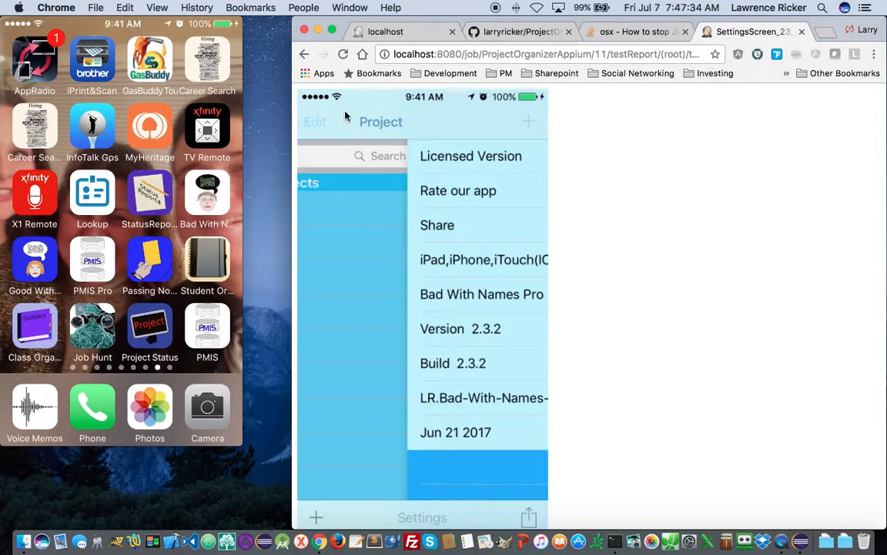
click(304, 54)
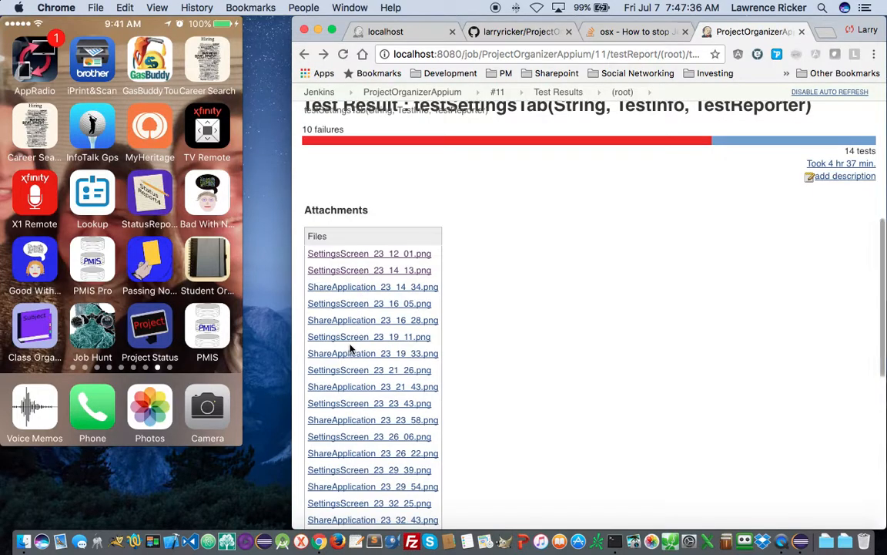
- View ShareApplication_23_14_34, SettingsScreen_23_16_05, ShareApplication_23_16_28 and SettingsScreen_23_19_11 screenshots
click(354, 288)
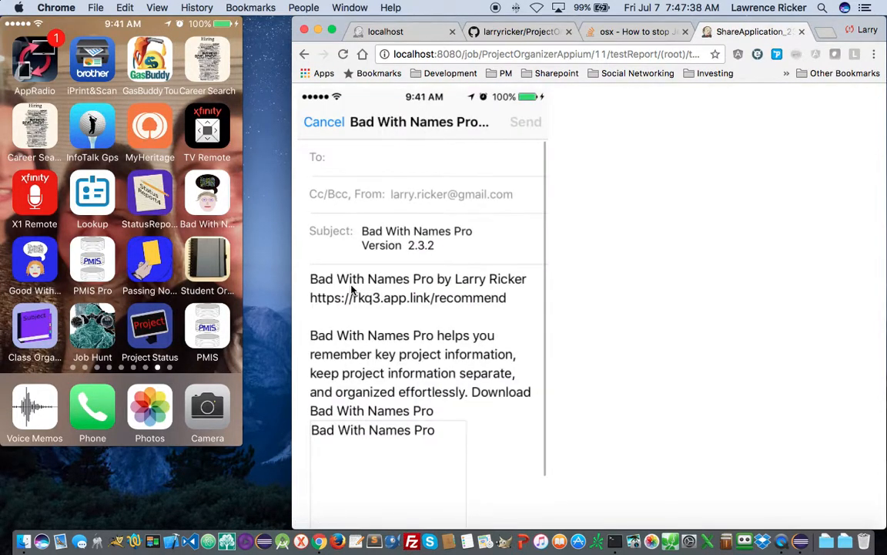
click(305, 54)
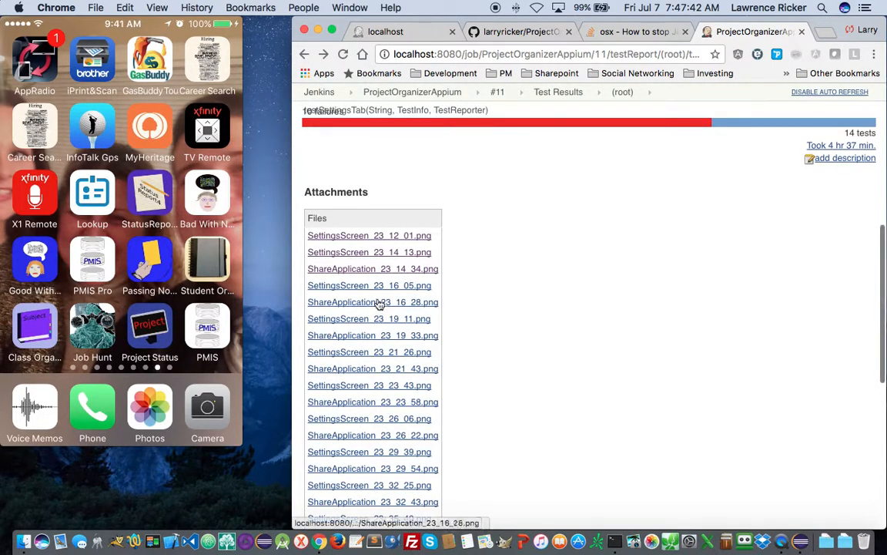
click(374, 287)
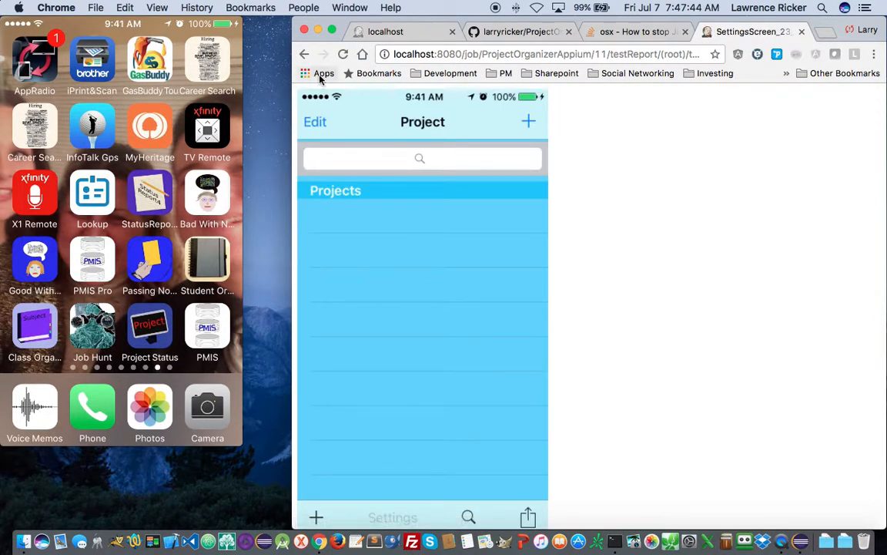
click(305, 54)
click(361, 285)
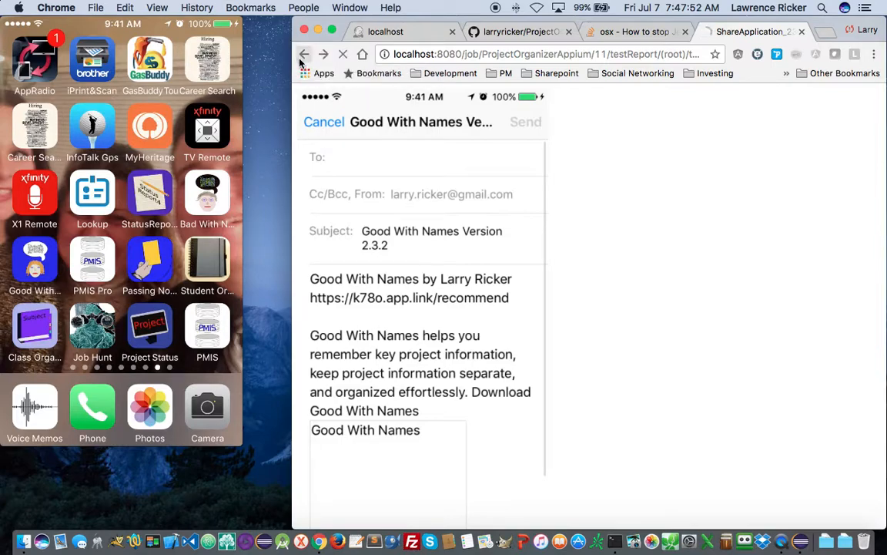
click(303, 54)
click(368, 283)
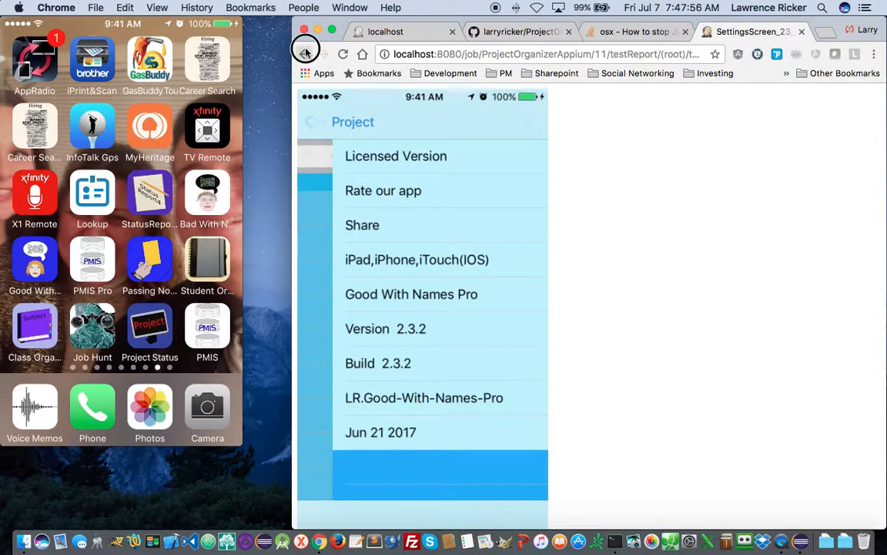
click(304, 54)
click(371, 266)
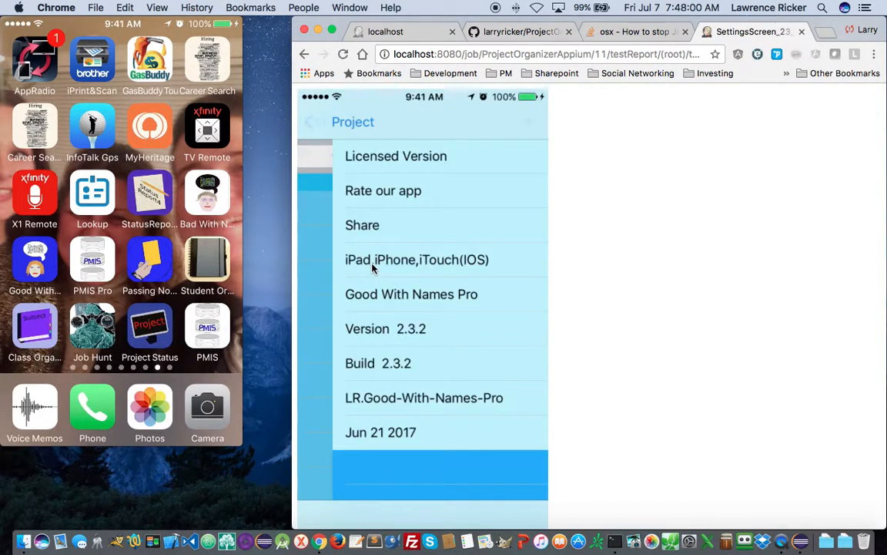
- View the screenshots ShareApplication_23_19_33 through ShareApplication_23_23_58
click(302, 55)
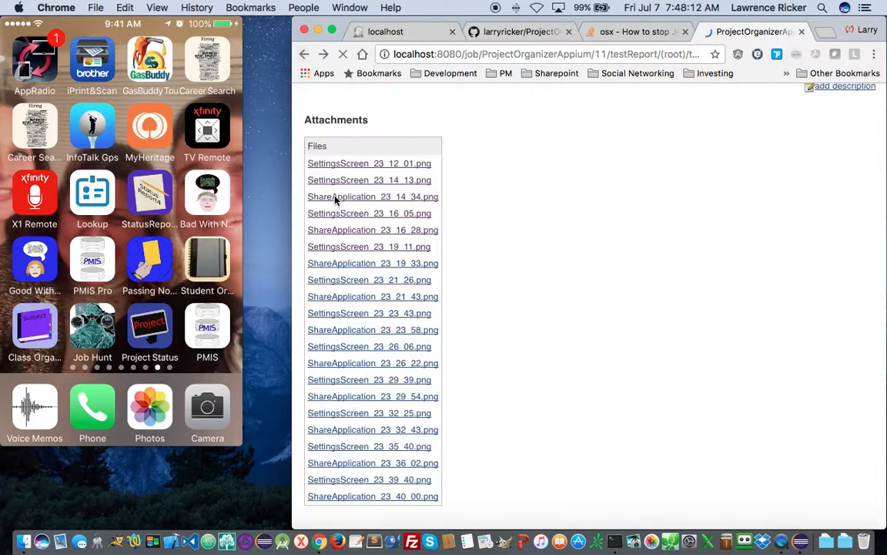
click(343, 264)
click(304, 54)
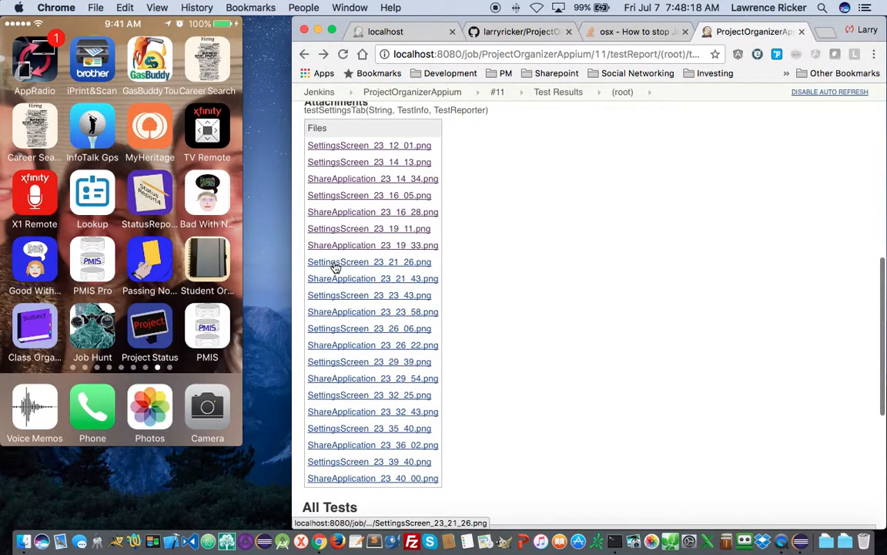
click(336, 263)
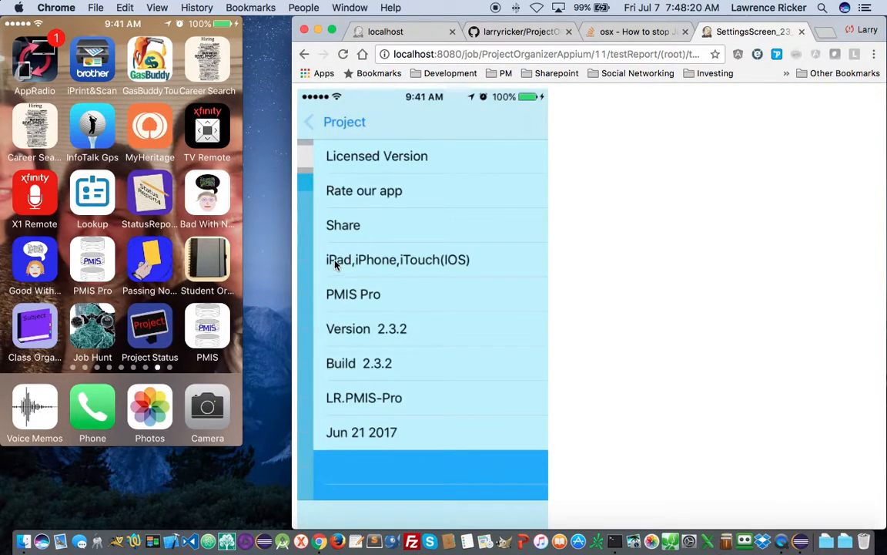
click(305, 55)
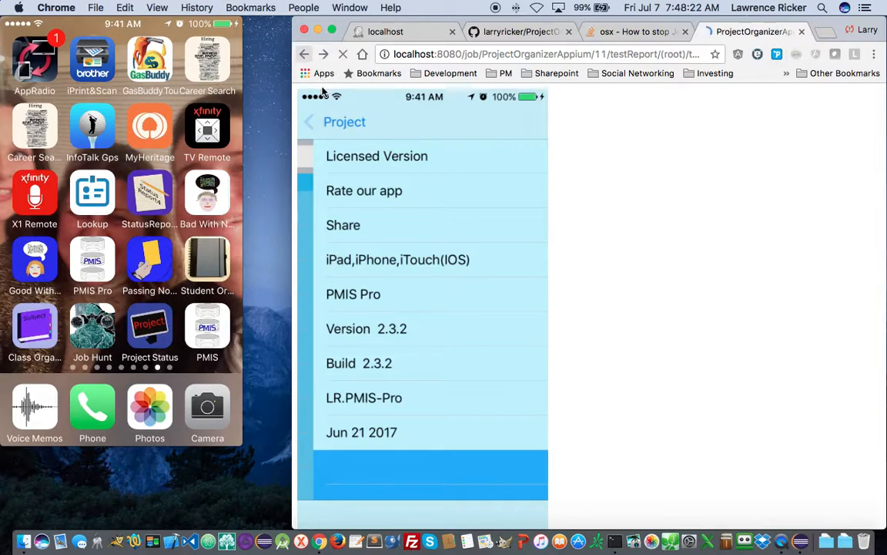
click(353, 261)
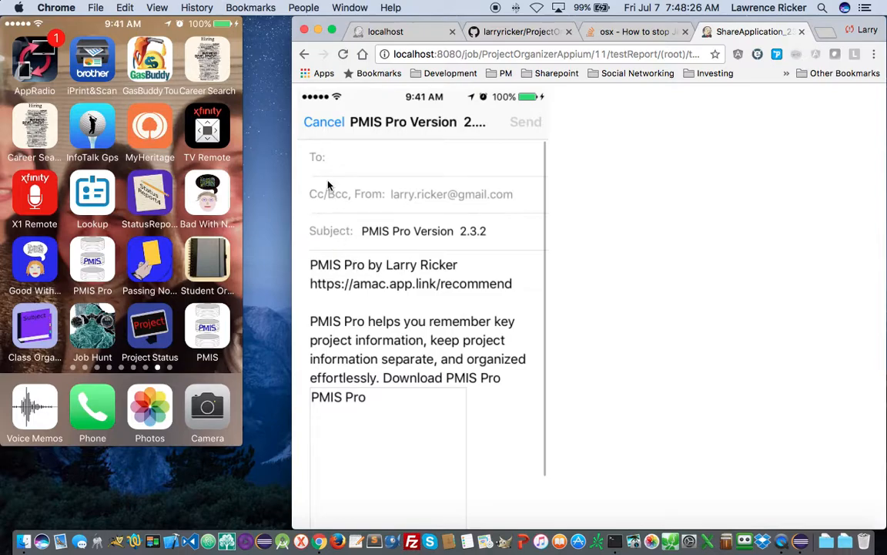
click(306, 58)
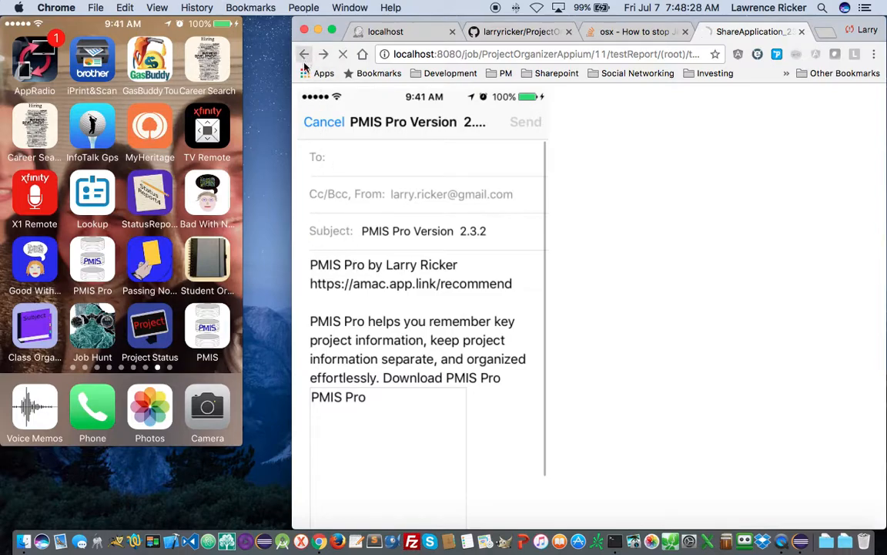
click(363, 263)
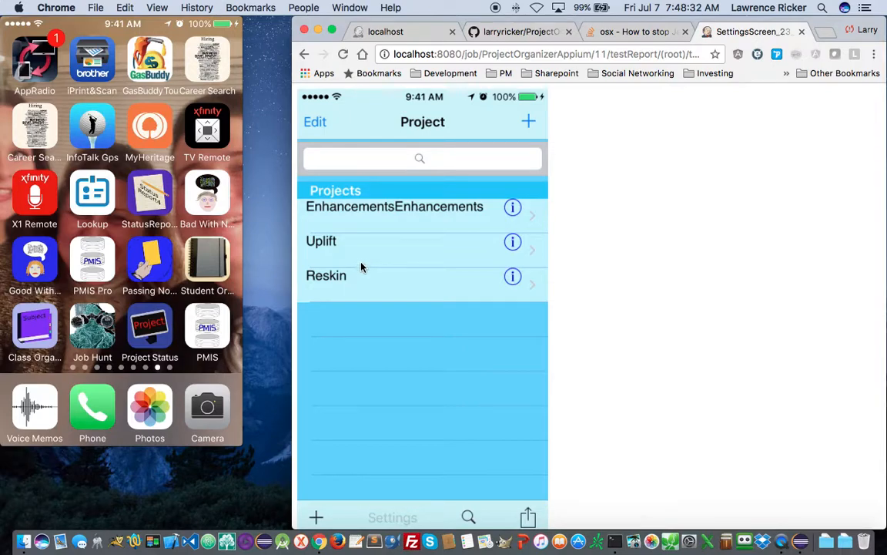
click(305, 54)
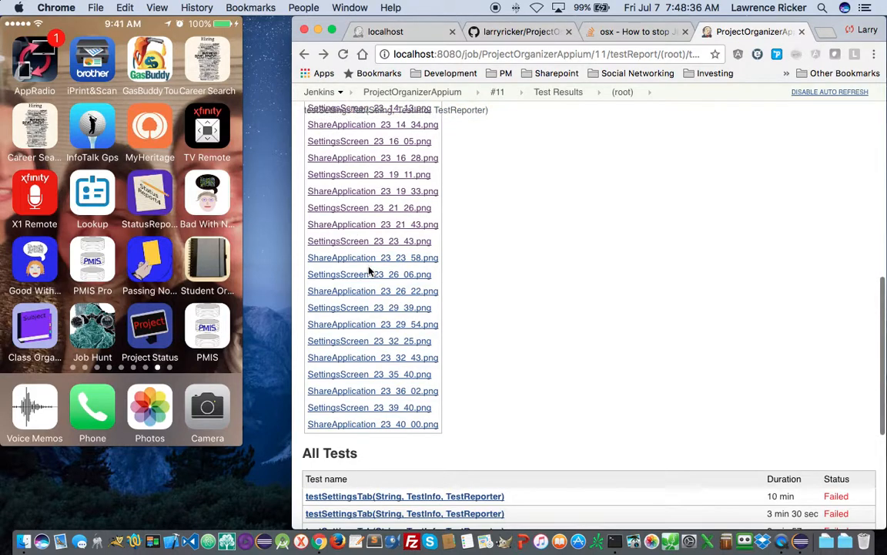
click(341, 259)
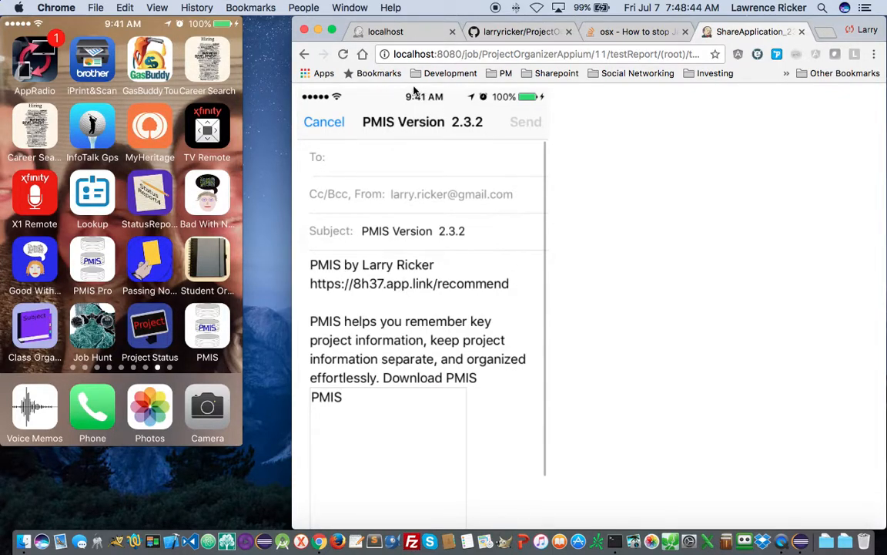
click(305, 54)
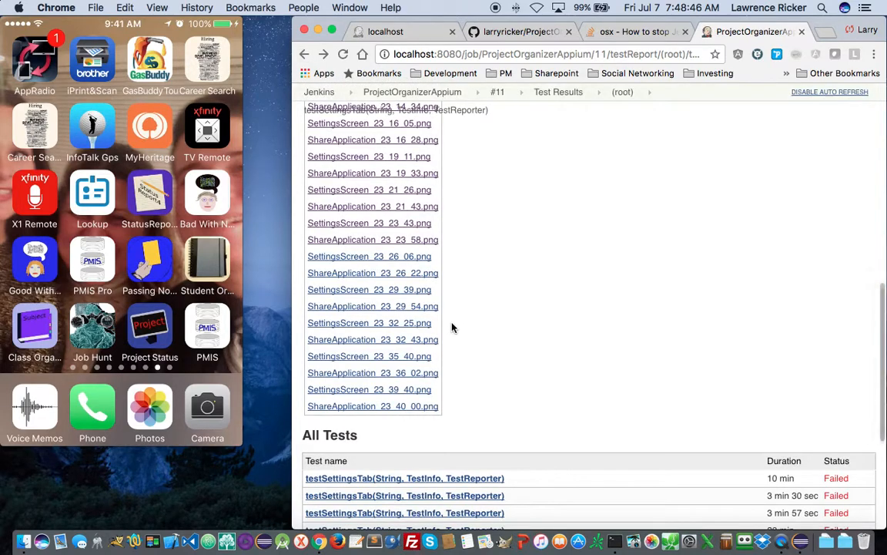
- View the screenshots SettingsScreen_23_26_06 through SettingsScreen_23_32_25
click(355, 256)
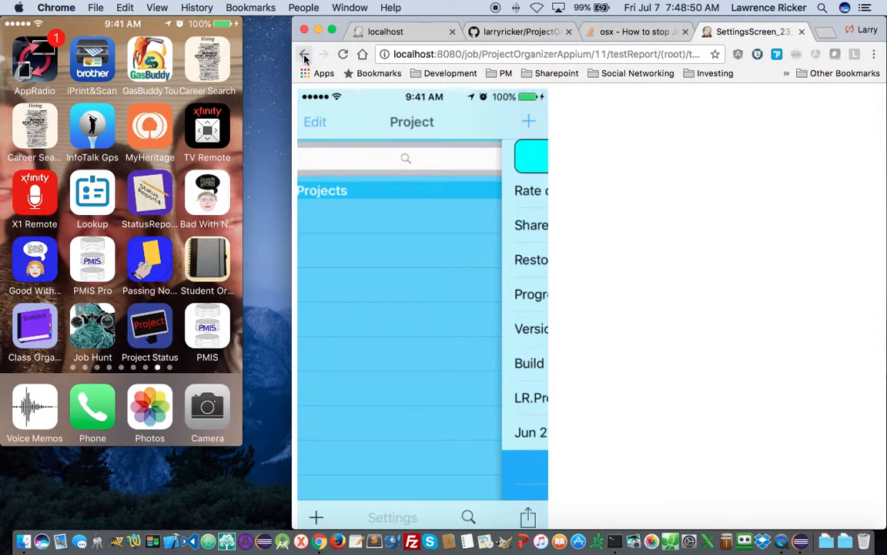
click(304, 54)
click(359, 257)
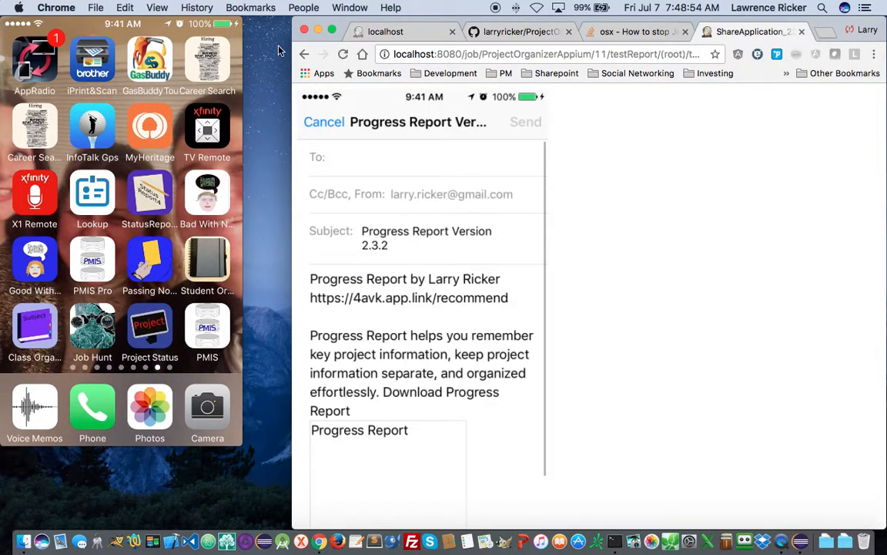
click(305, 54)
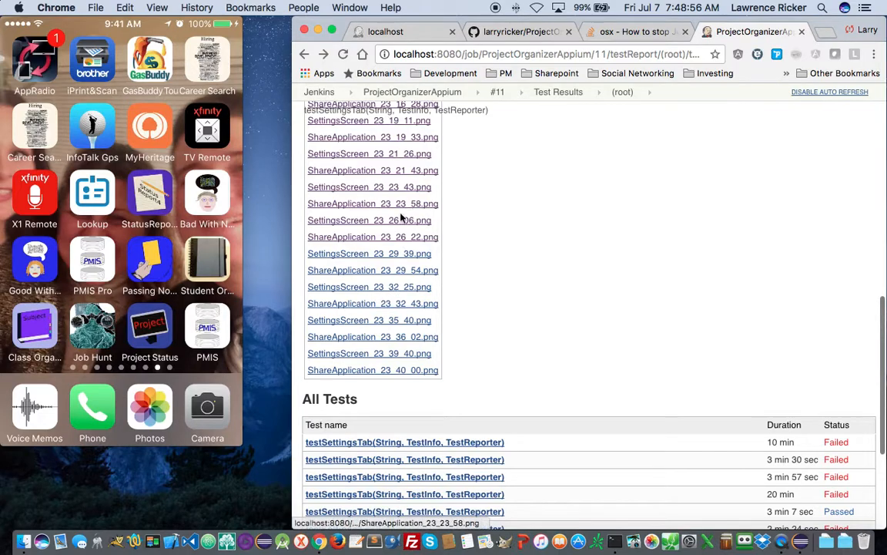
click(389, 255)
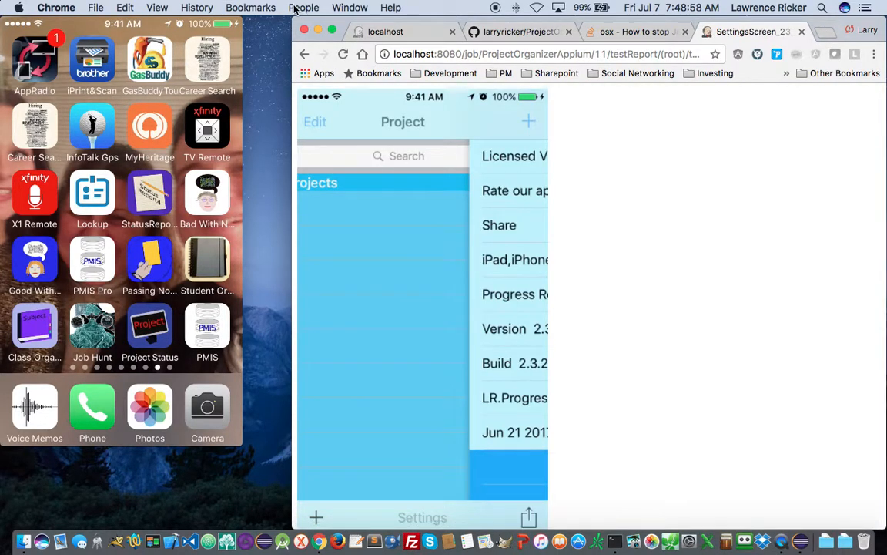
click(304, 54)
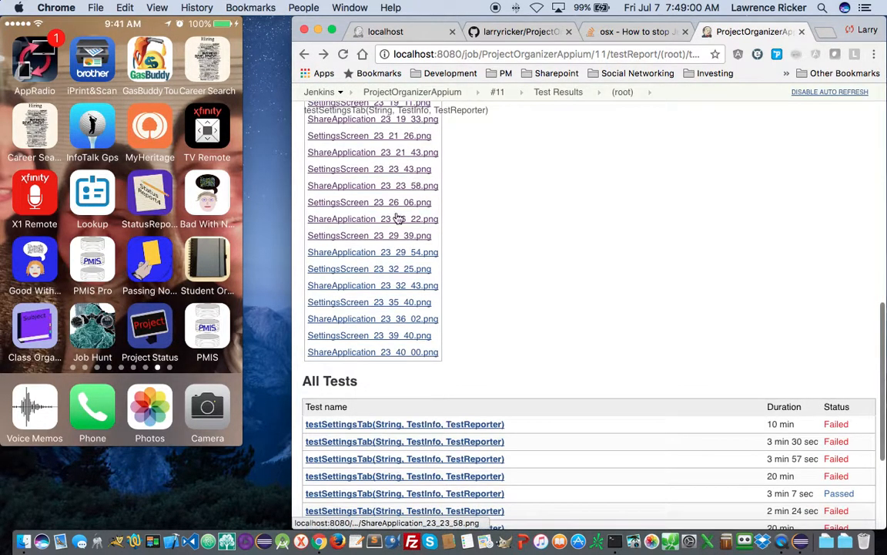
click(358, 252)
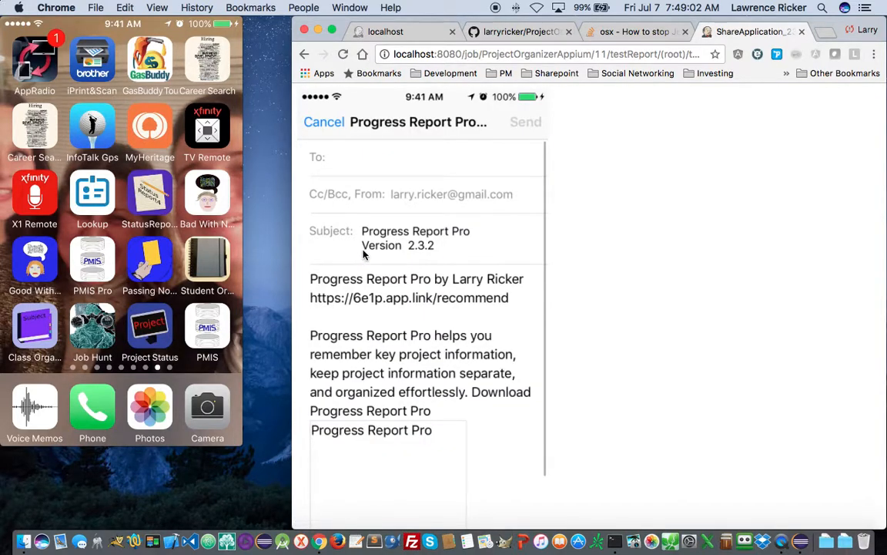
click(304, 55)
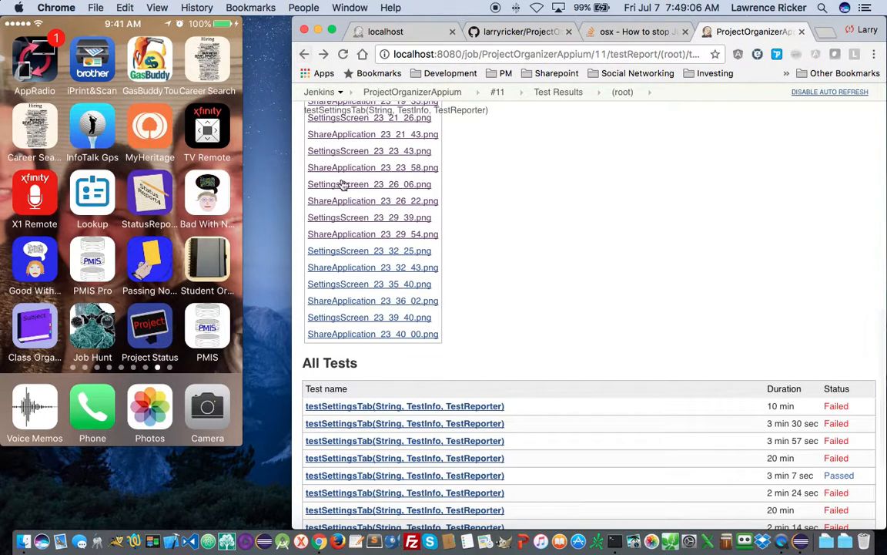
click(340, 251)
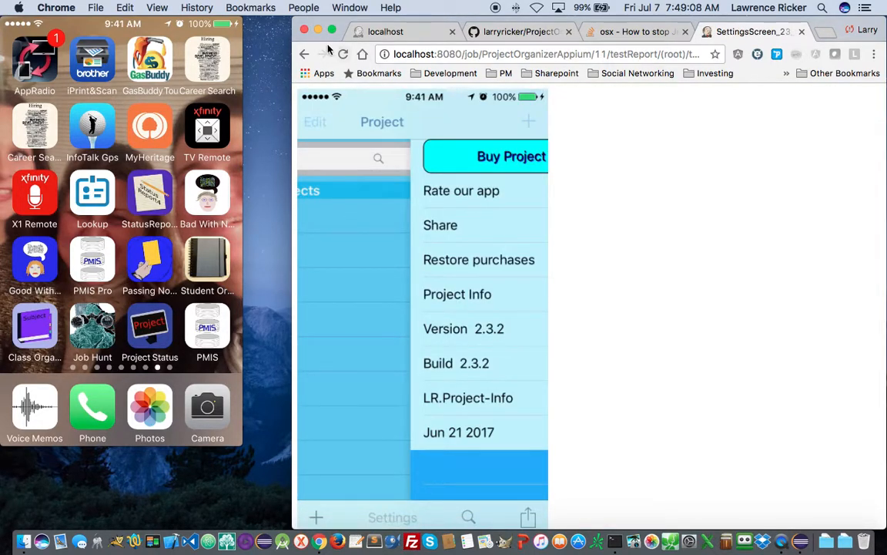
click(306, 54)
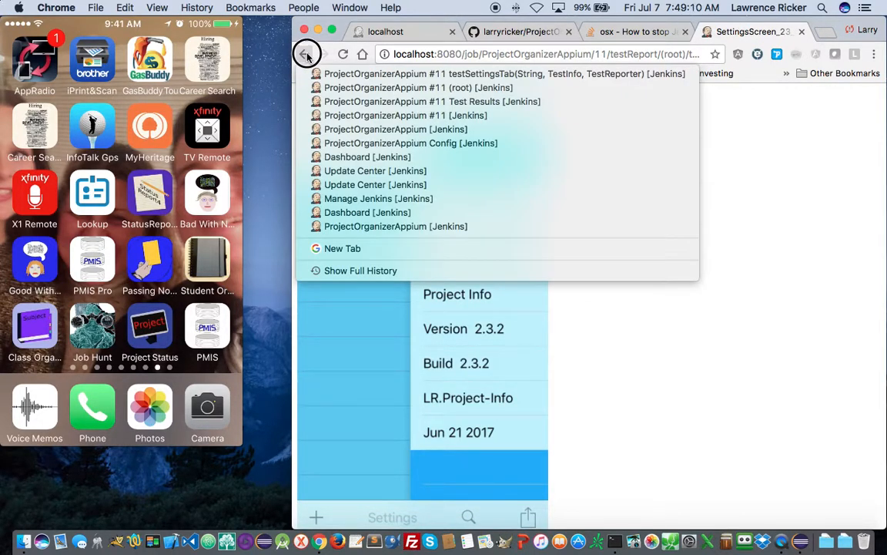
click(306, 53)
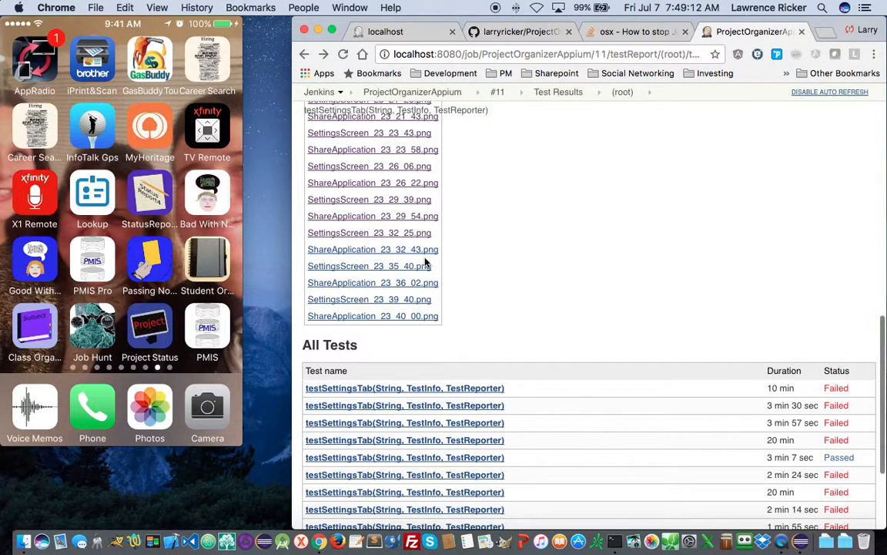
- View ShareApplication_23_32_43 through ShareApplication_23_40_00, then return to the All Tests table
click(394, 254)
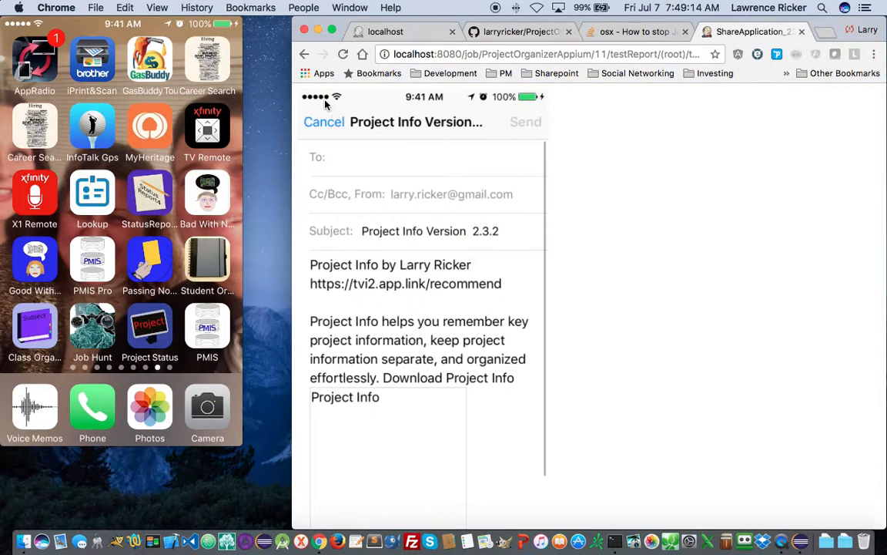
click(306, 54)
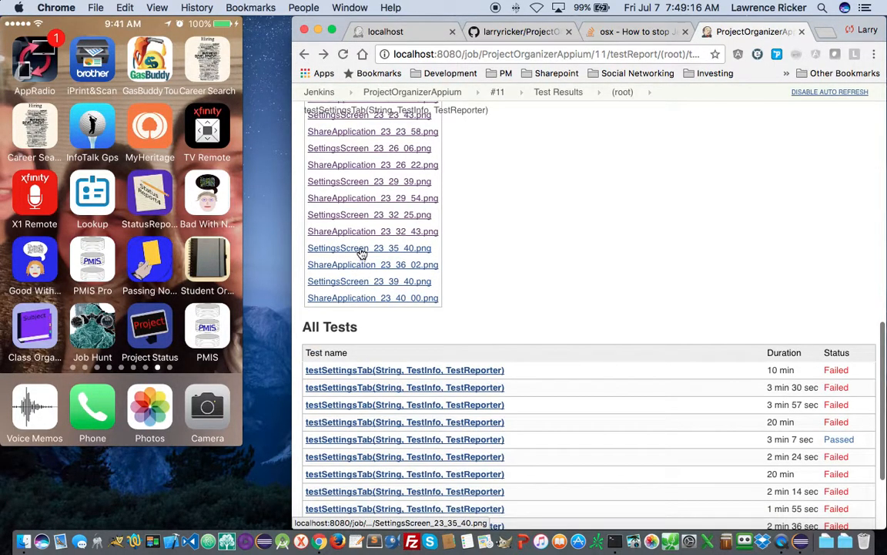
click(361, 252)
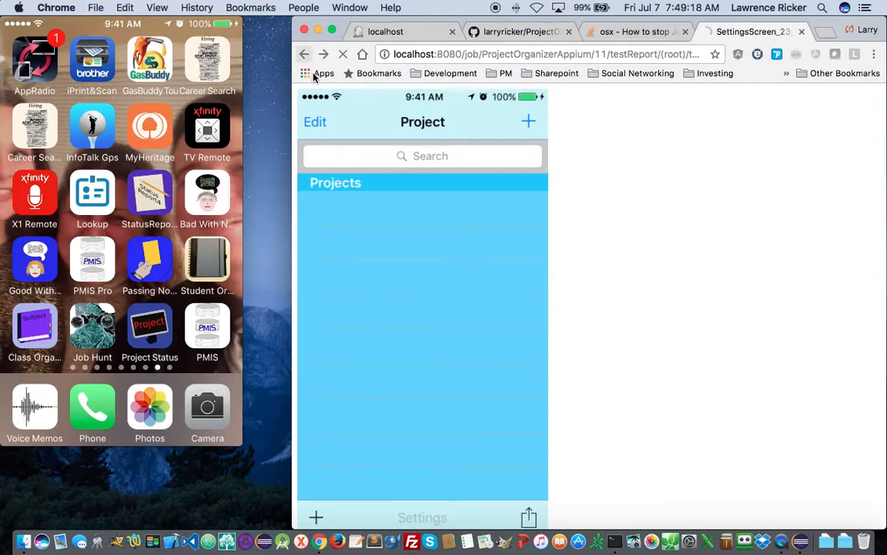
click(306, 54)
click(327, 247)
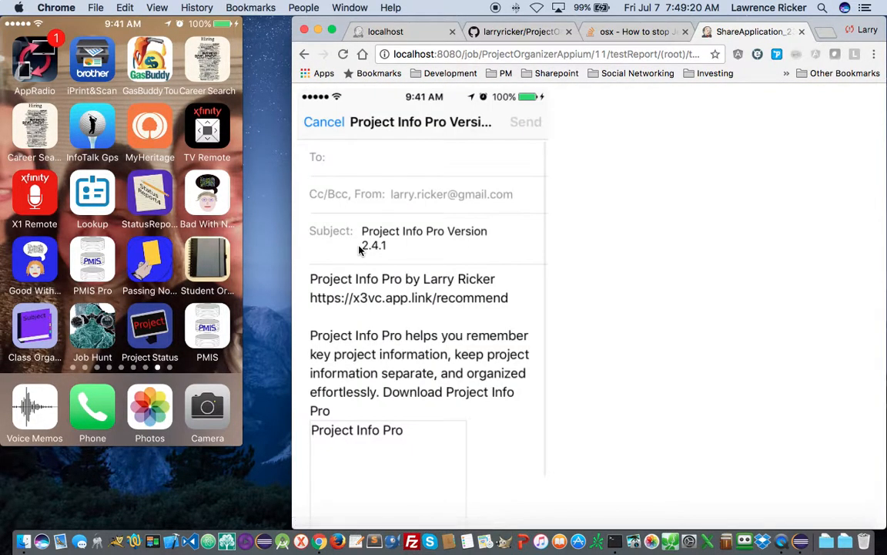
click(304, 55)
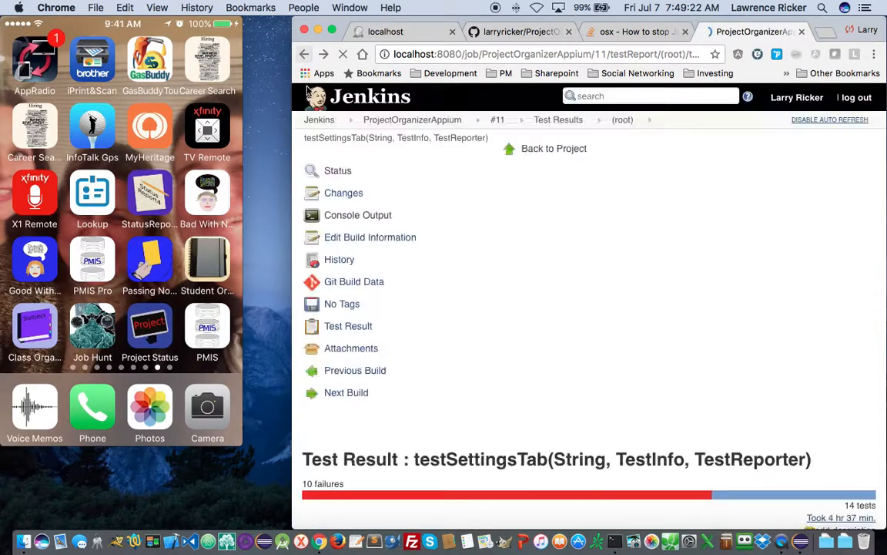
click(348, 246)
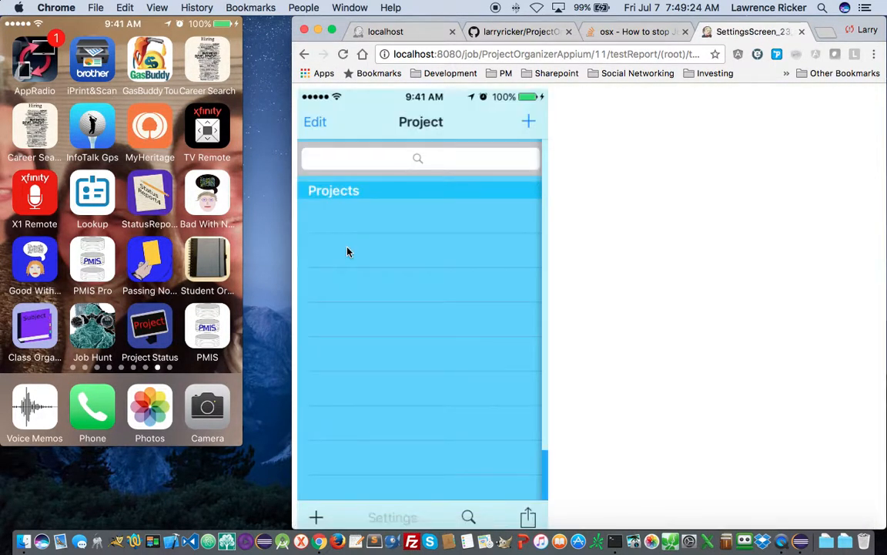
click(305, 55)
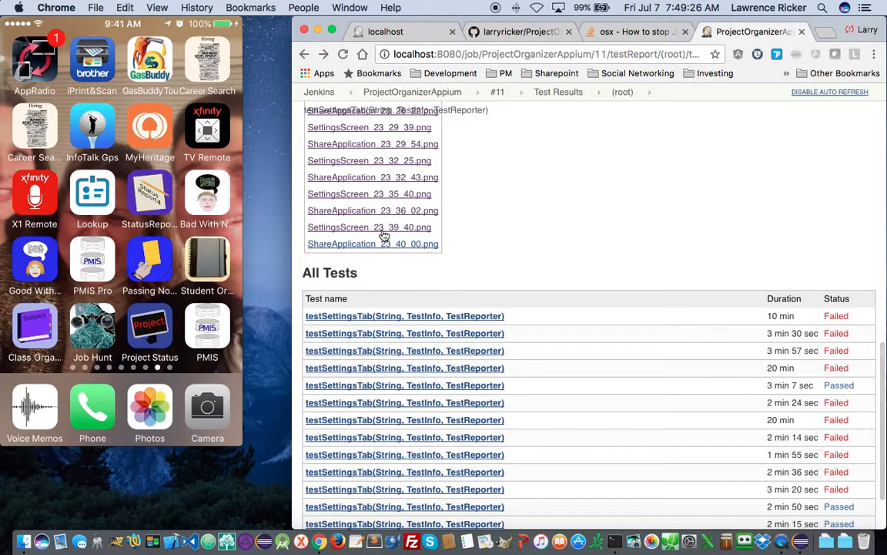
click(370, 246)
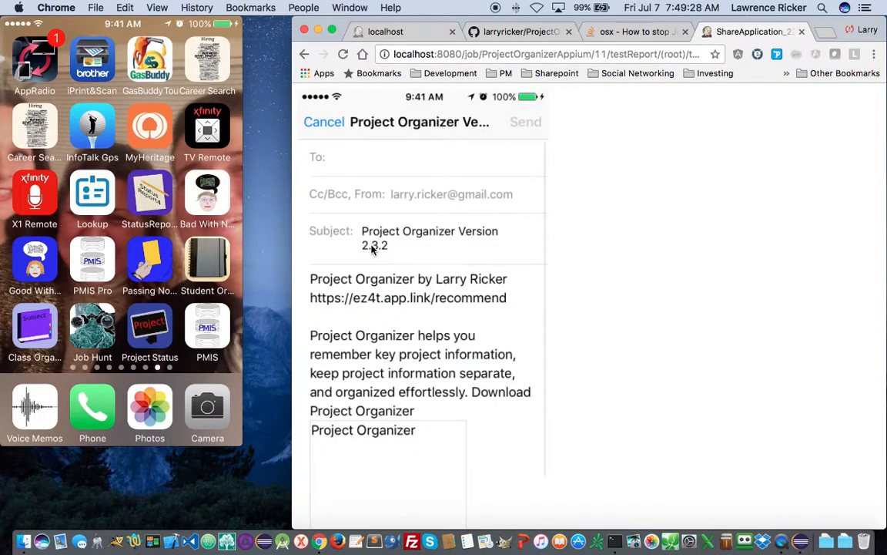
click(304, 54)
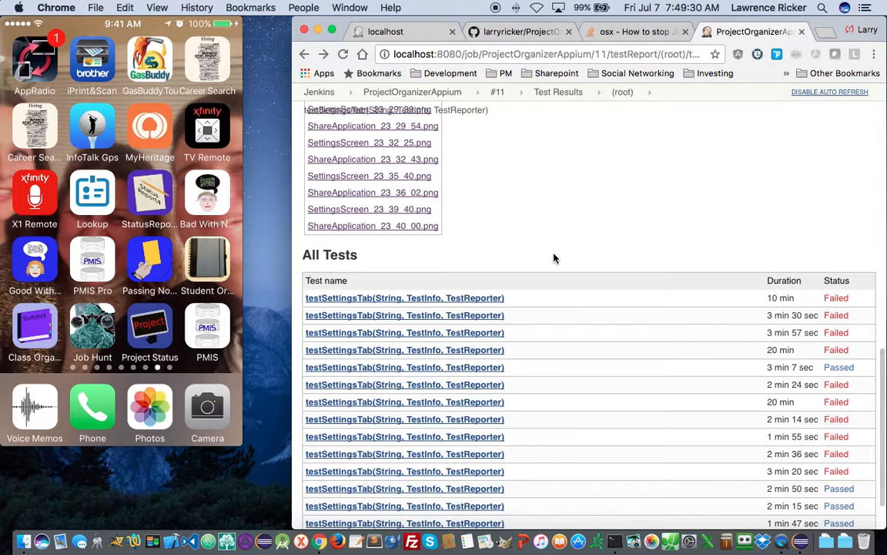
scroll(553, 258, down, 2)
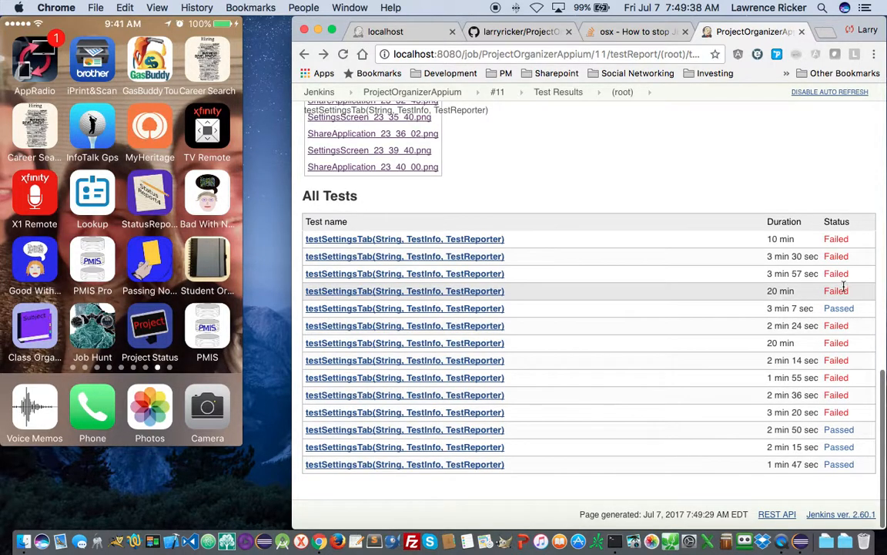
click(406, 240)
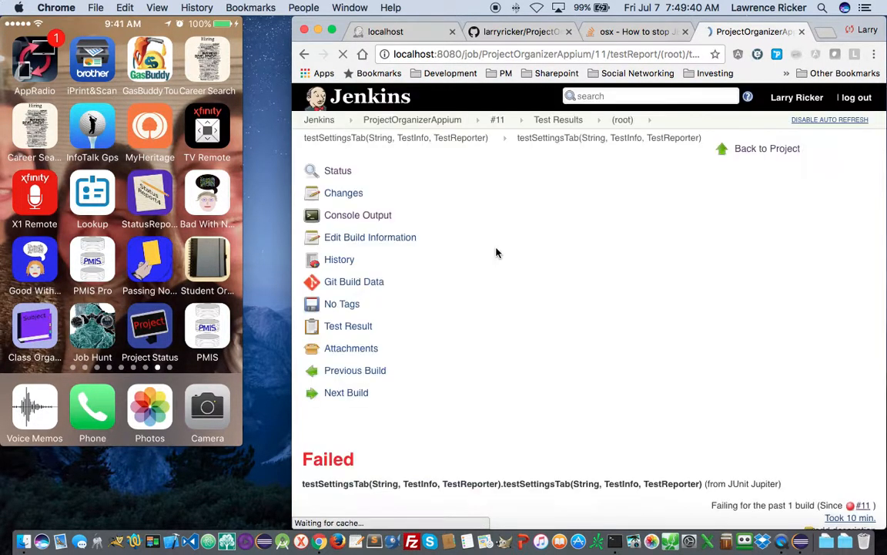
scroll(559, 332, down, 10)
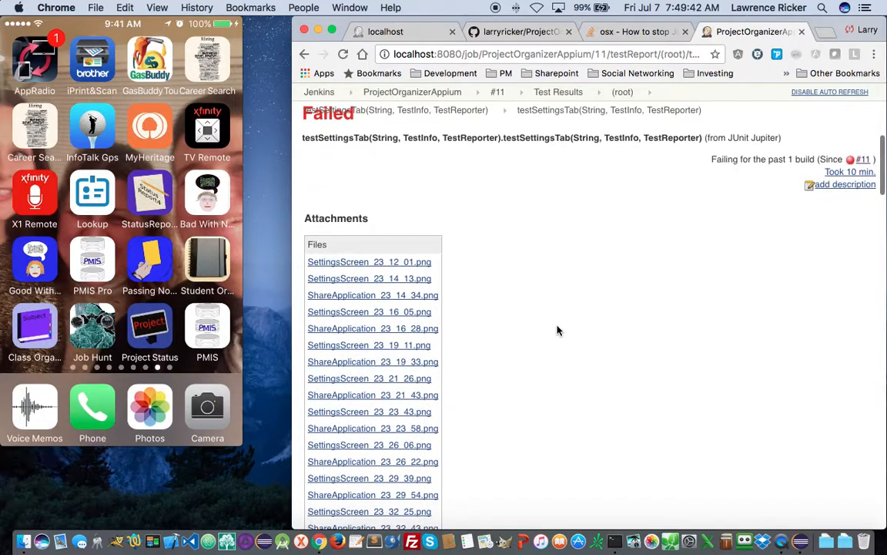
scroll(558, 331, down, 10)
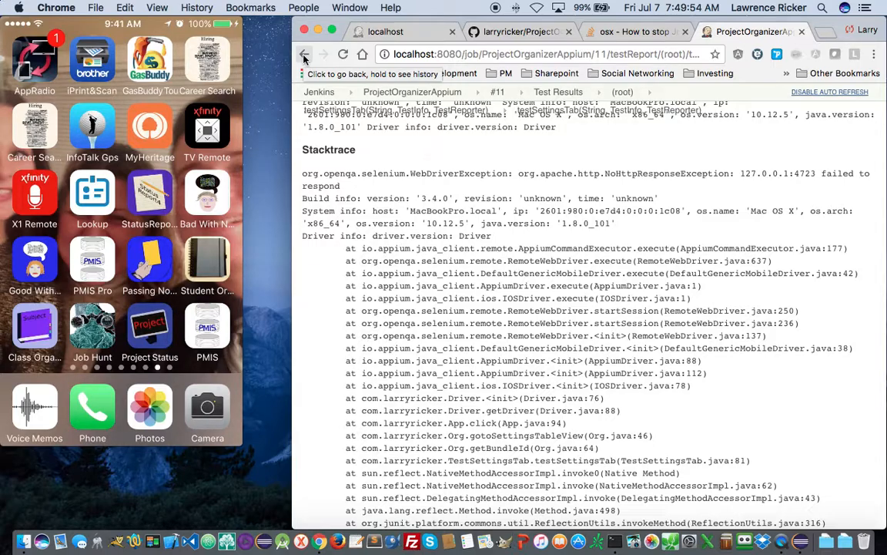
scroll(374, 179, up, 5)
scroll(420, 208, down, 10)
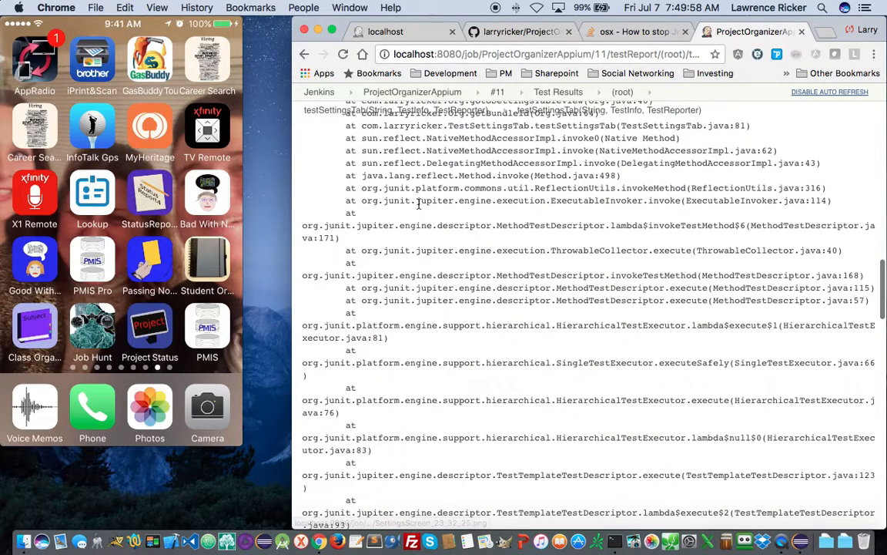
scroll(419, 204, down, 10)
scroll(417, 205, down, 3)
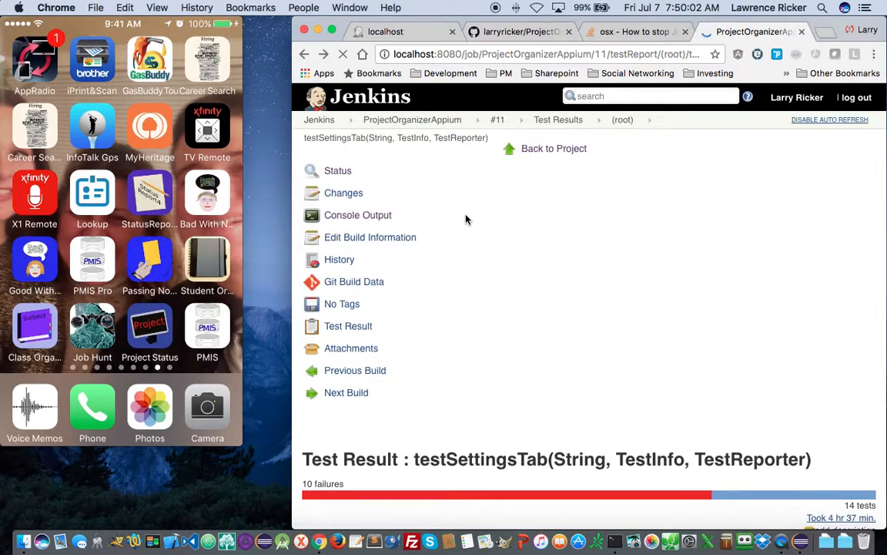
- Open the failed testSettingsTab case and review its NoSuchElementException for accessibility id Project, stacktrace and attachments
click(455, 257)
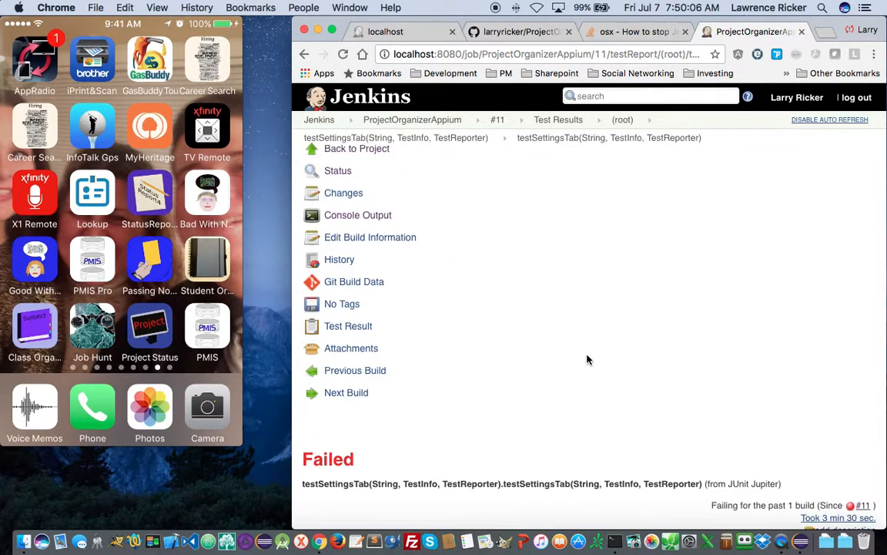
scroll(587, 359, down, 15)
scroll(586, 359, up, 5)
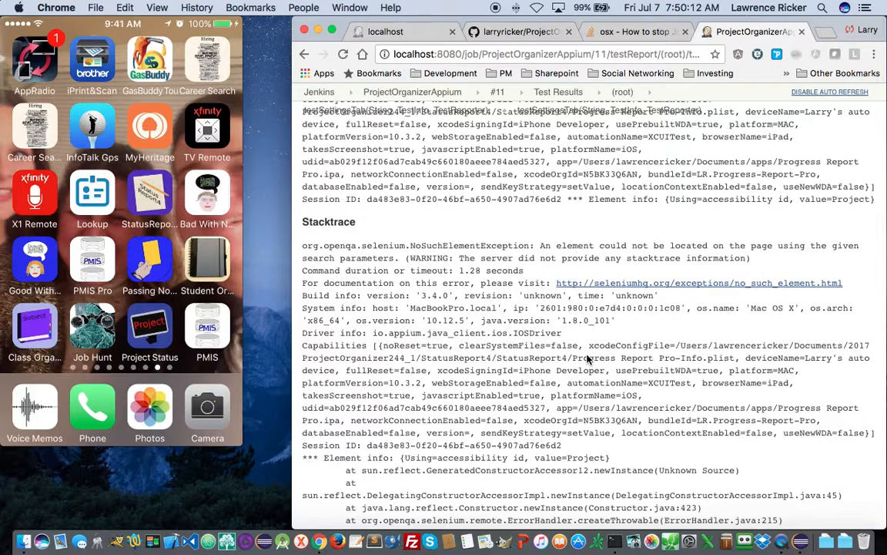
scroll(587, 359, up, 3)
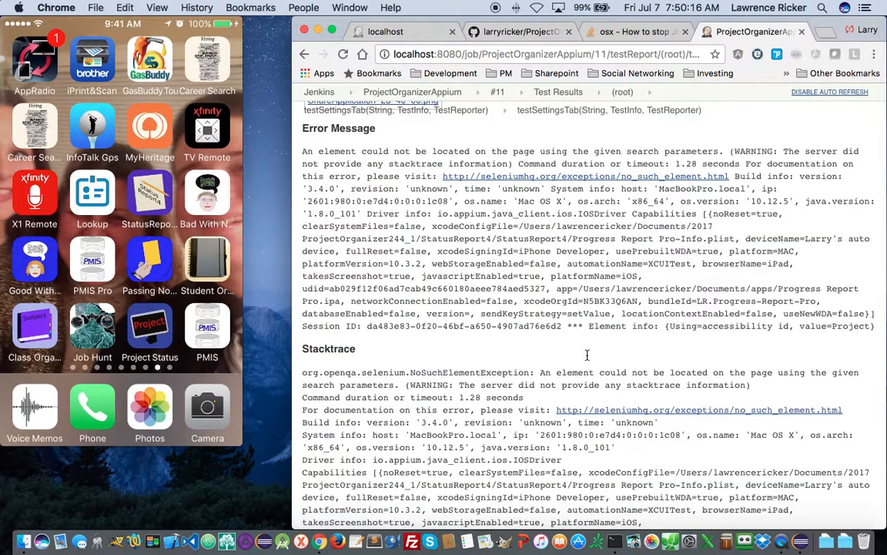
scroll(587, 355, down, 2)
scroll(587, 355, down, 5)
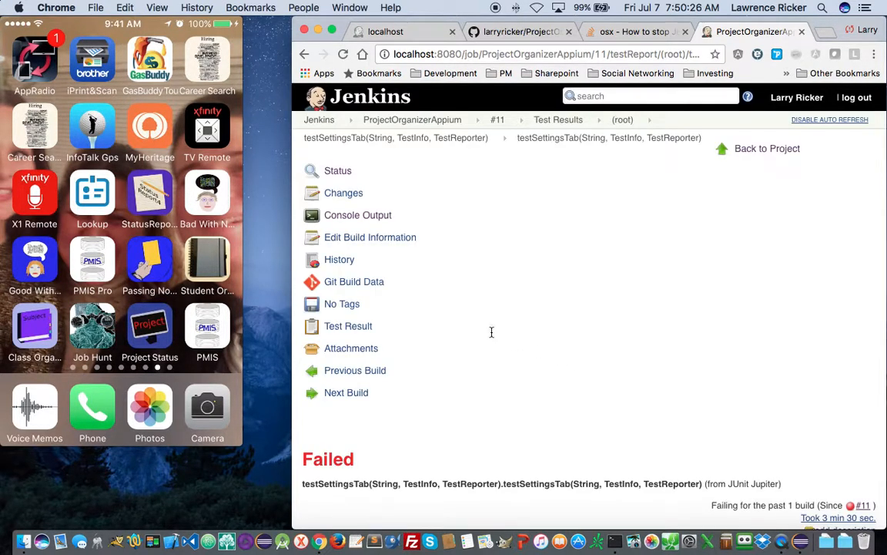
scroll(491, 331, up, 10)
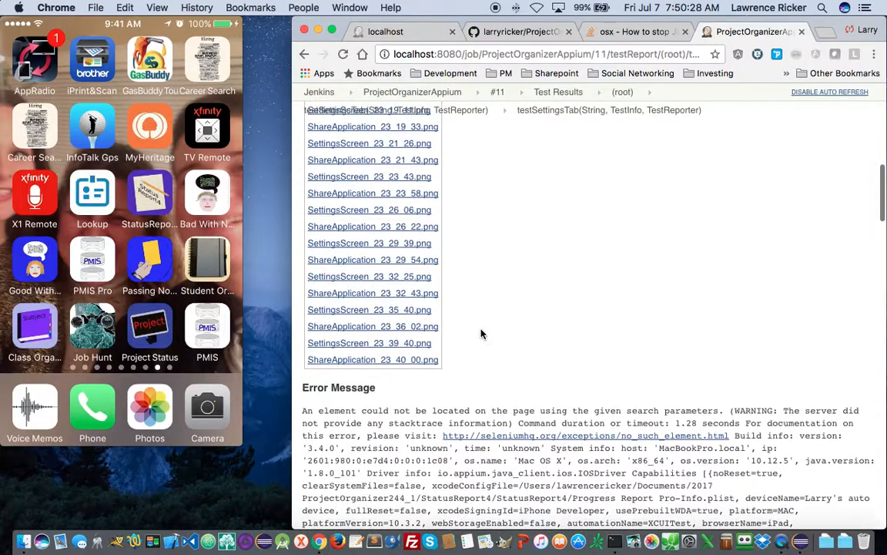
scroll(480, 333, up, 5)
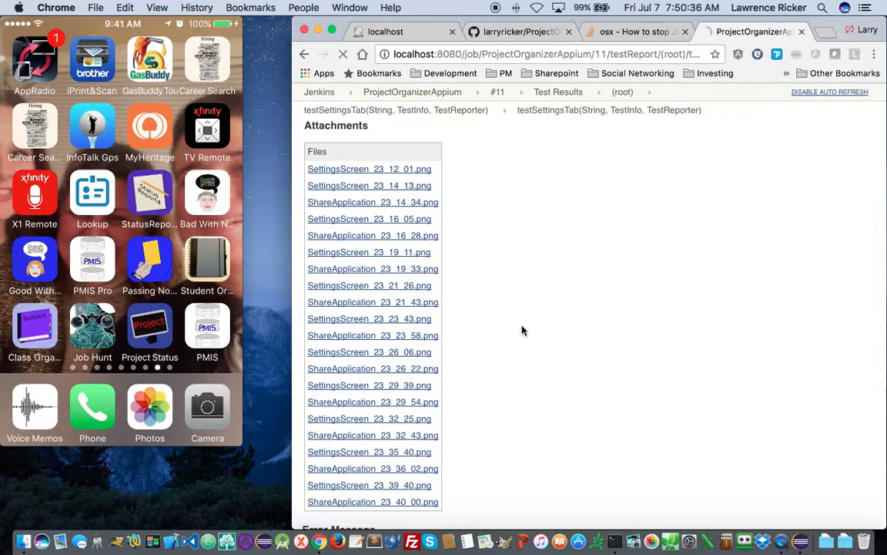
scroll(622, 481, down, 1)
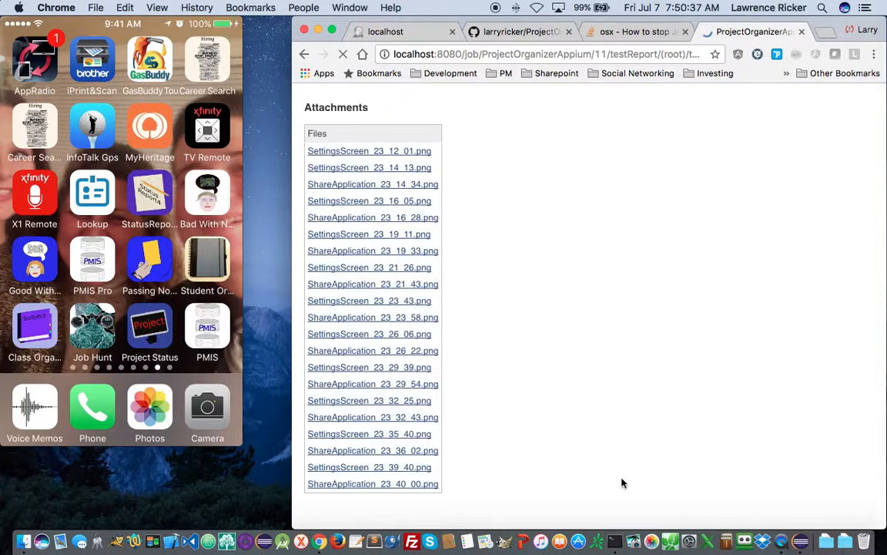
- In Eclipse, jump to shareAppFromSettingsTableView in Org.java and select the ShareApplication snapshot name
click(801, 542)
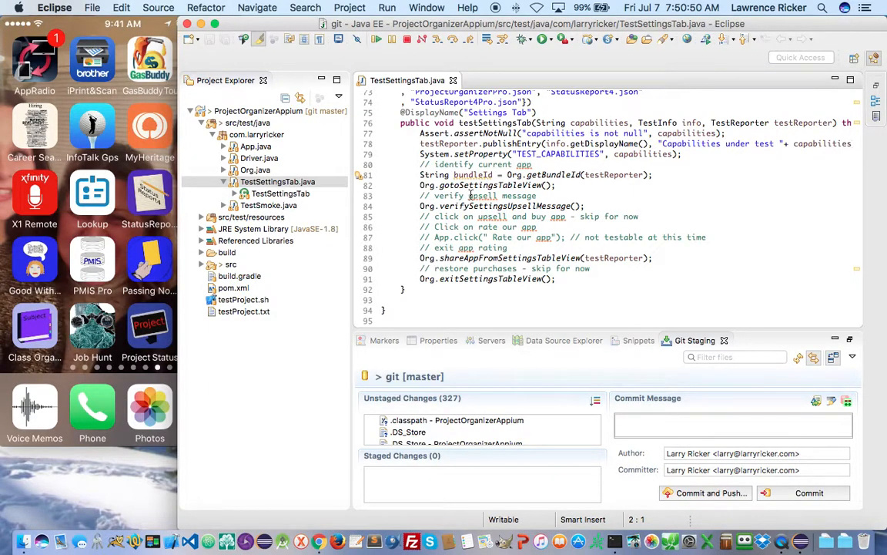
mouse_move(470, 195)
super+click(512, 259)
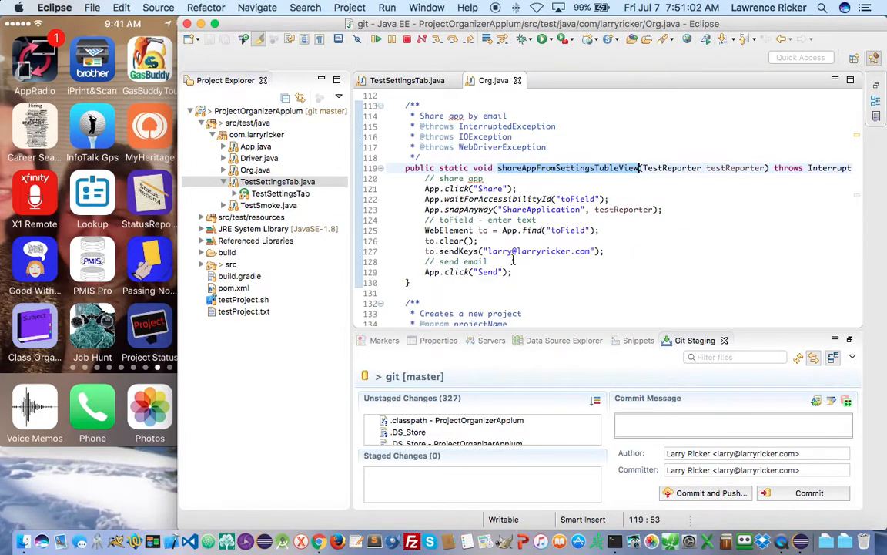
double_click(551, 210)
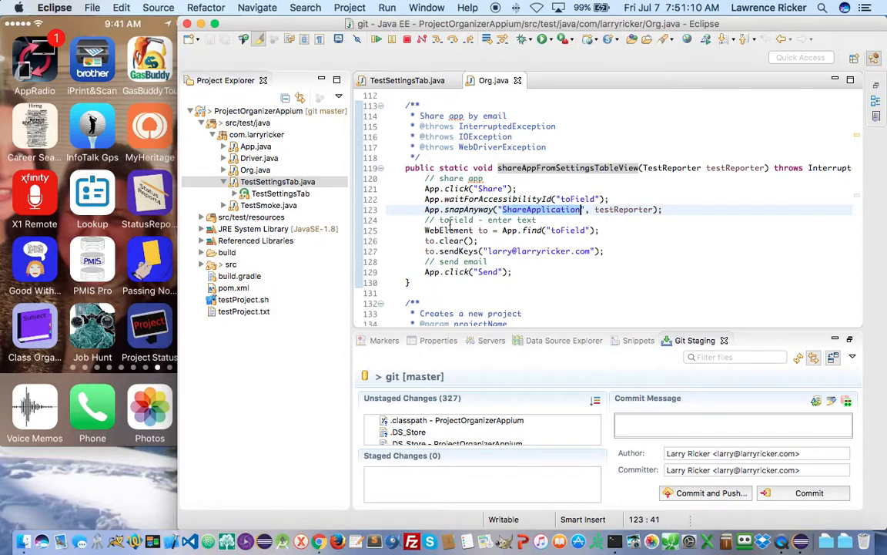
- Move the ShareApplication snapshot line from line 123 to just above '// send email' and save Org.java
click(380, 211)
key(super+c)
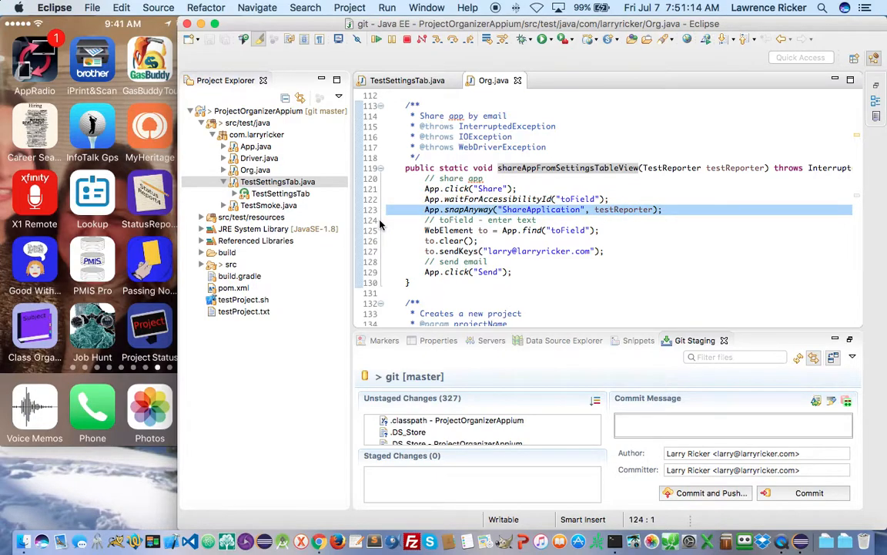
key(Delete)
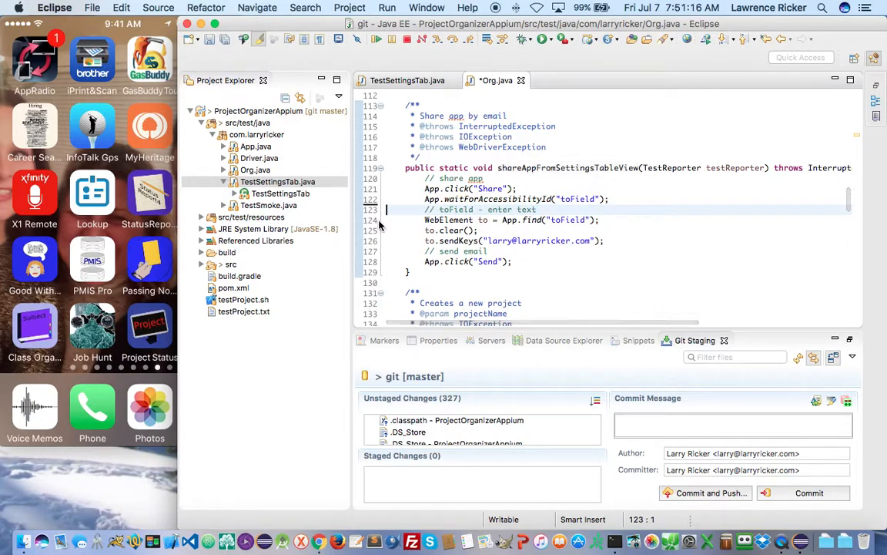
key(Down)
key(Down)
key(Down)
key(Down)
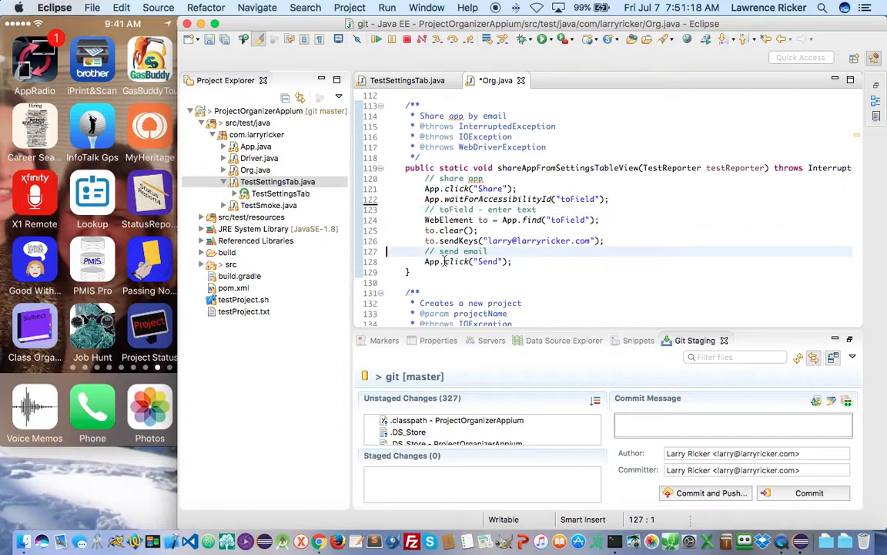
key(super+v)
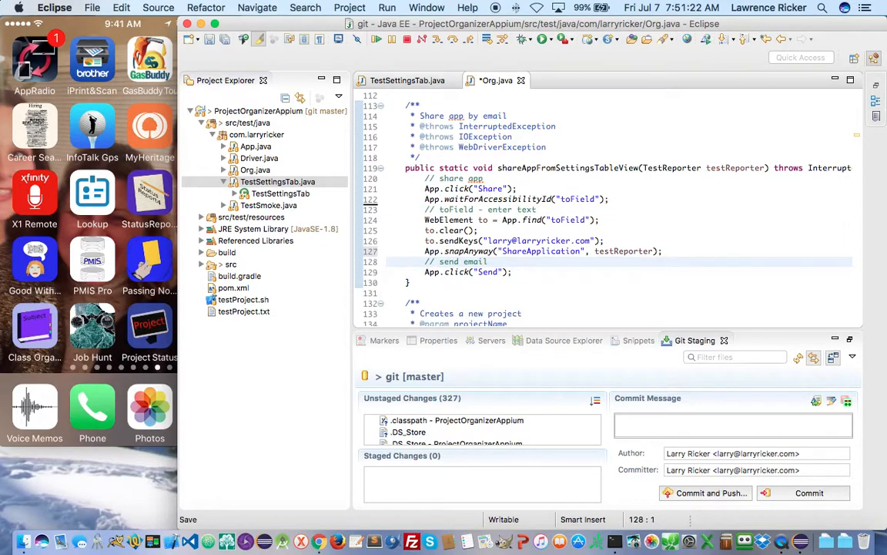
key(super+s)
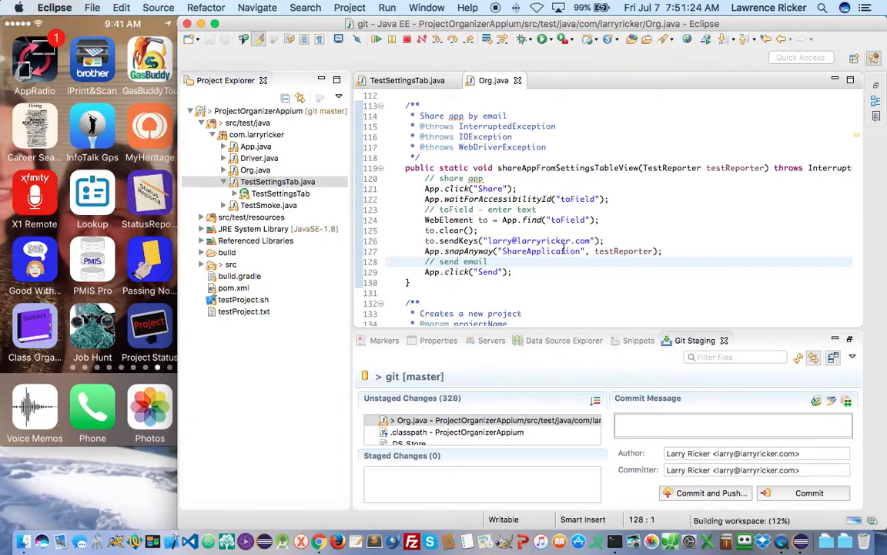
click(782, 40)
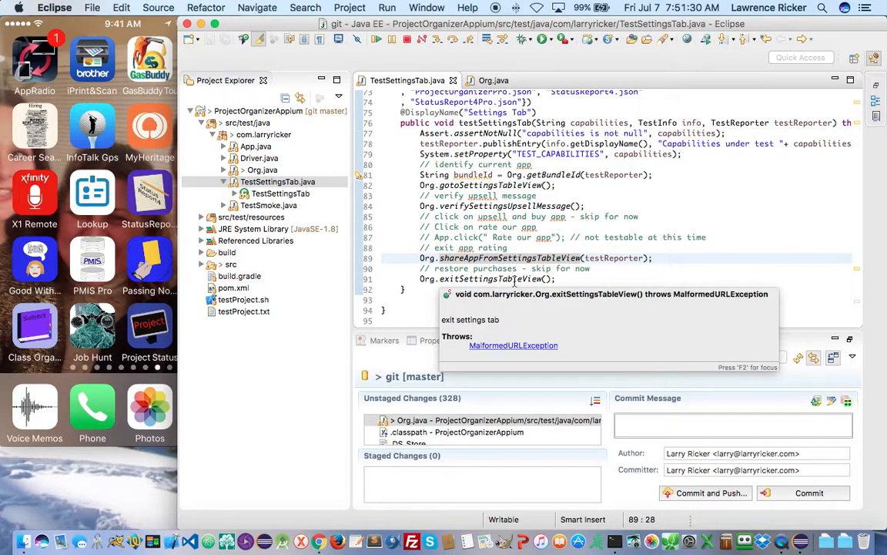
- Paste the snapAnyway call above Driver.destroy() in cleanup() and rename its snapshot ExitSettingsTab
click(608, 284)
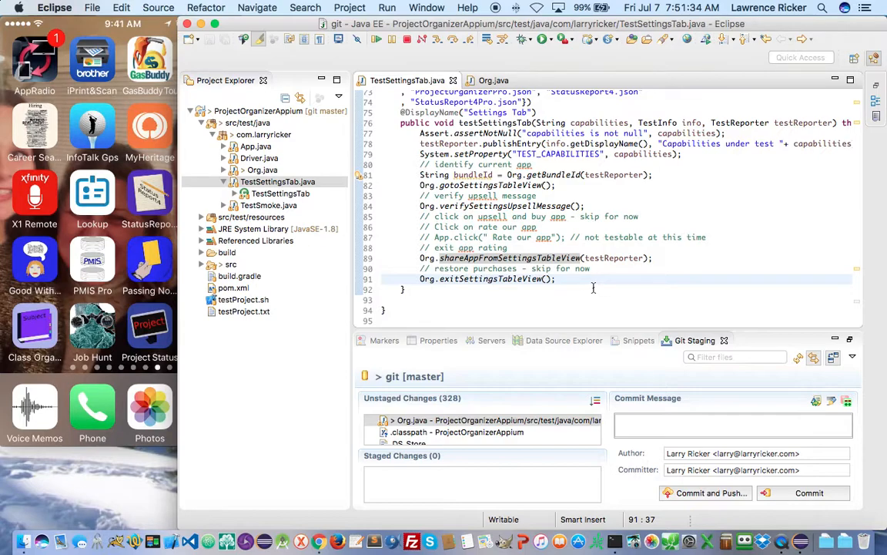
scroll(483, 288, up, 10)
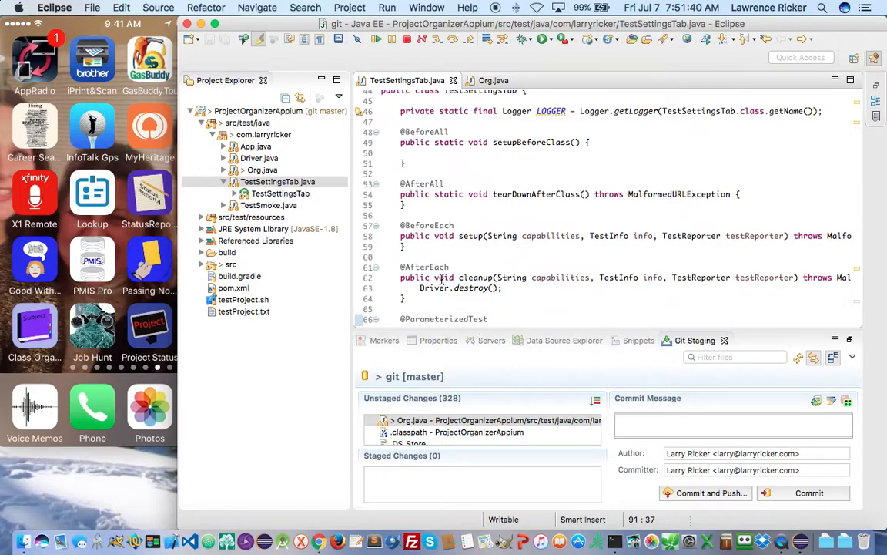
click(539, 288)
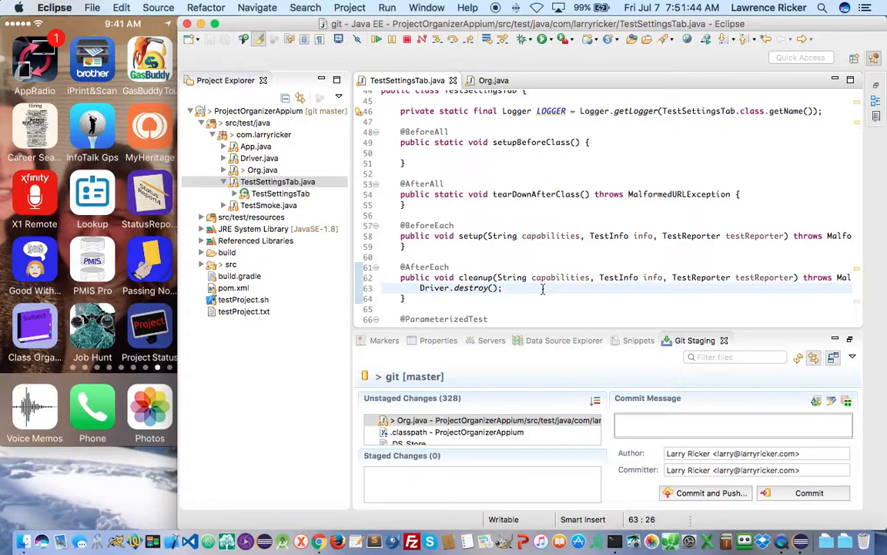
click(383, 288)
key(super+v)
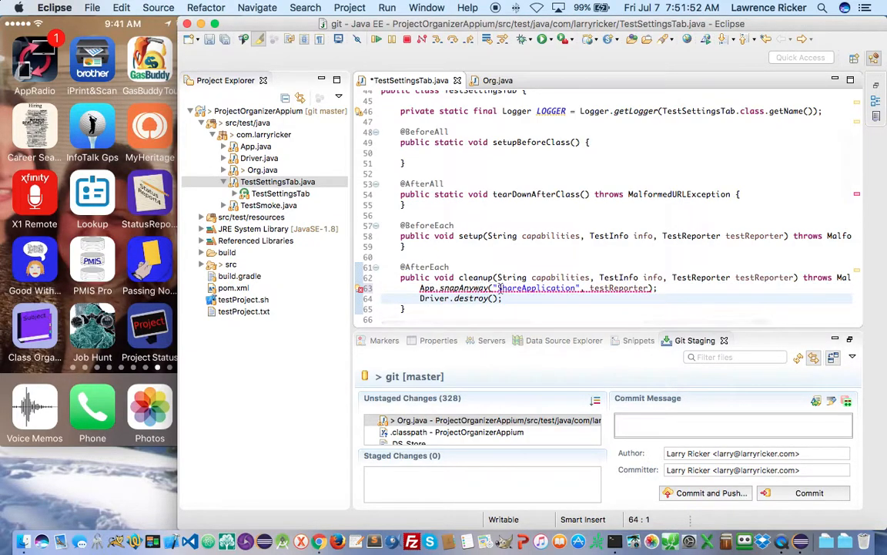
double_click(501, 288)
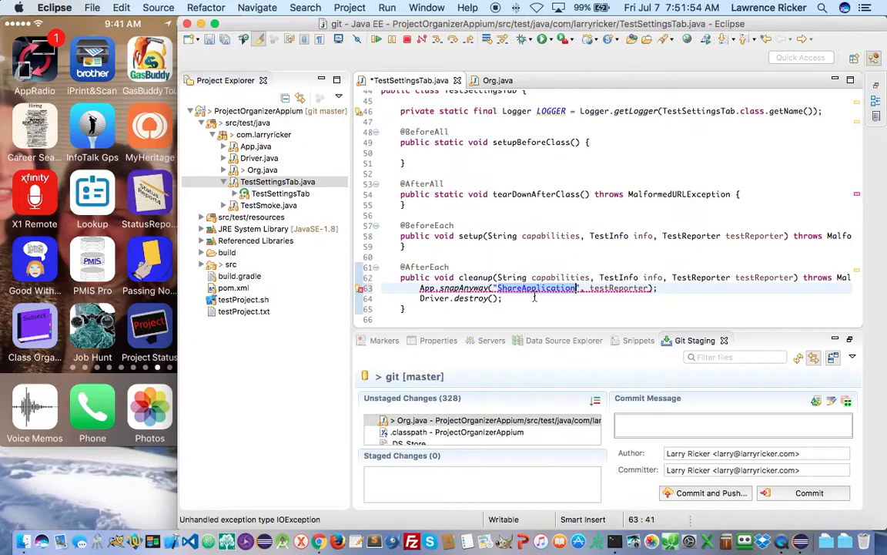
text(Exit)
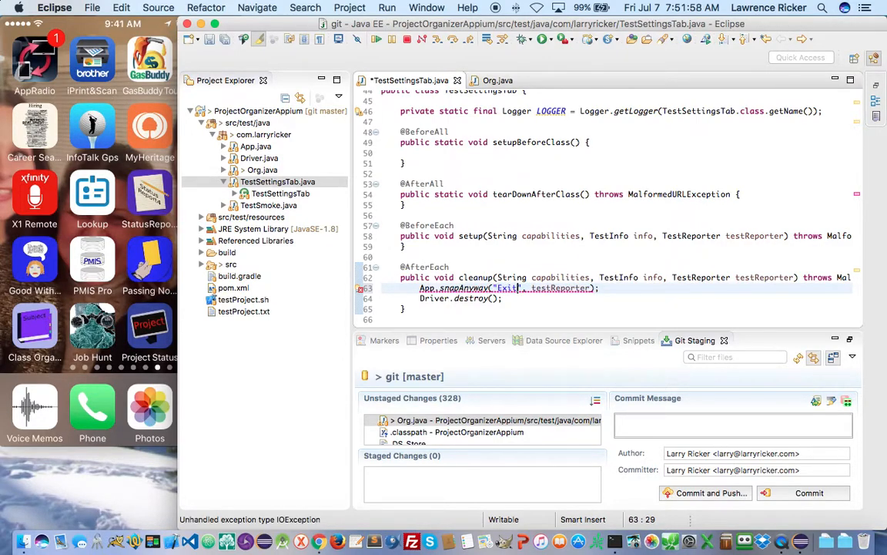
text(Sett)
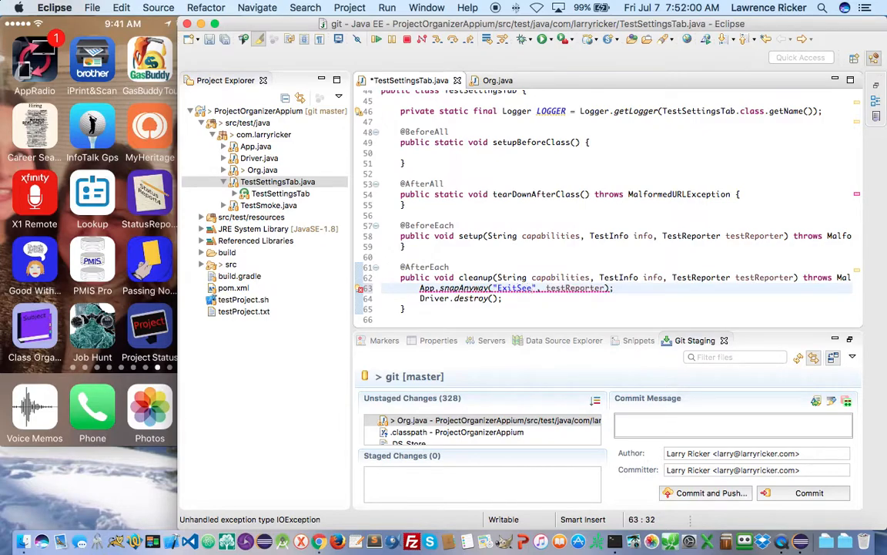
text(ingsTab)
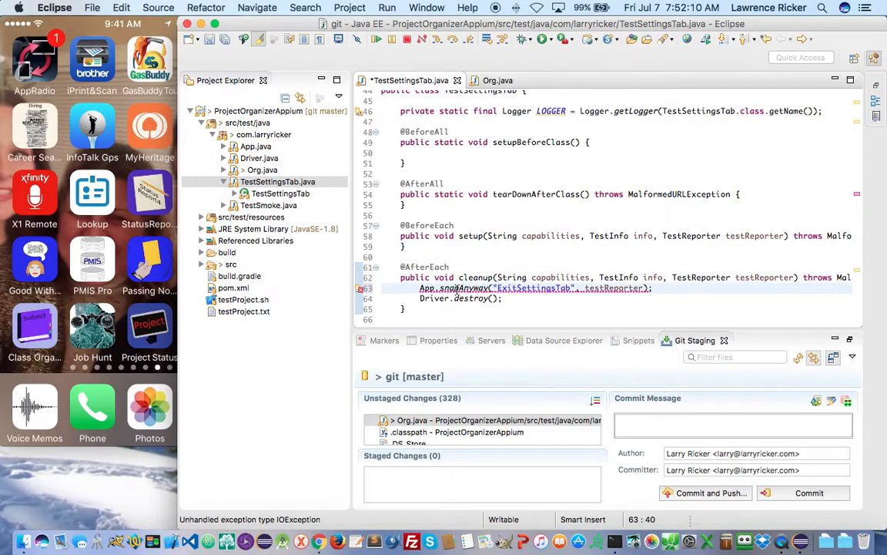
- Add the throws declaration to cleanup() via quick fix and save TestSettingsTab.java
mouse_move(458, 290)
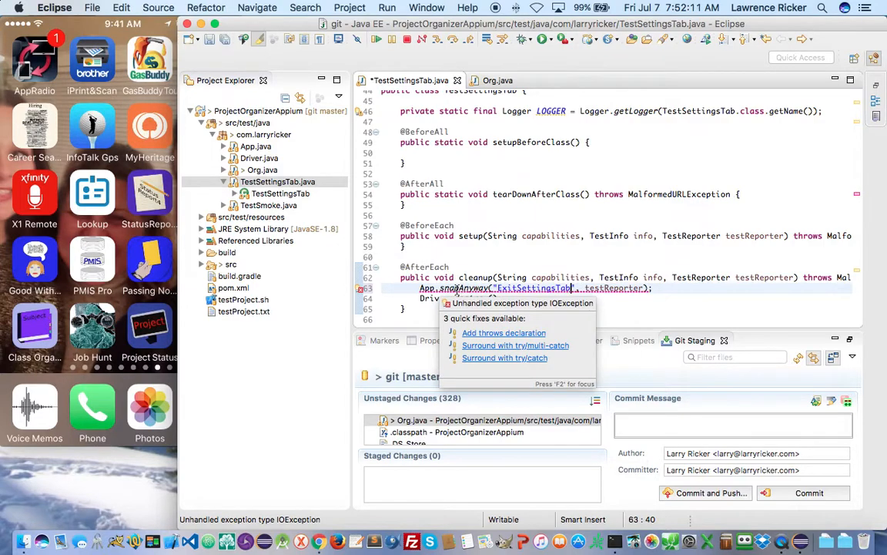
click(477, 332)
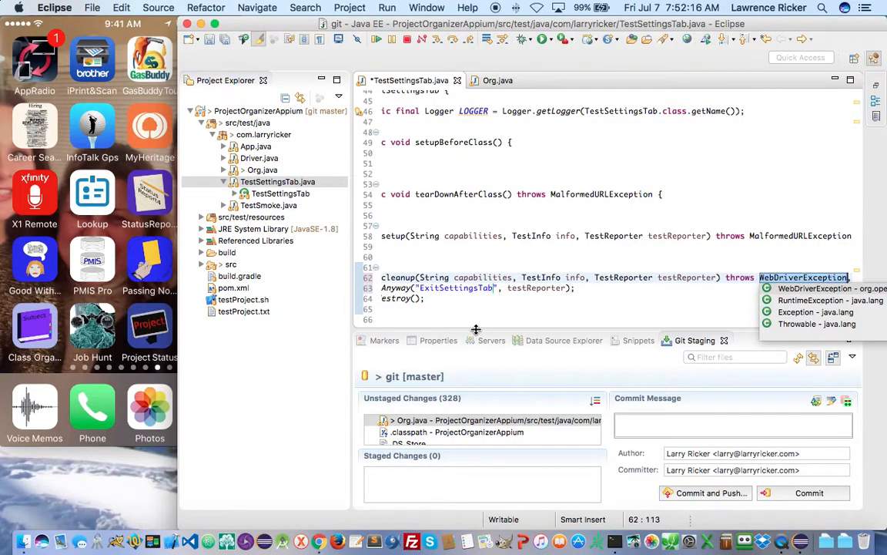
scroll(466, 298, left, 3)
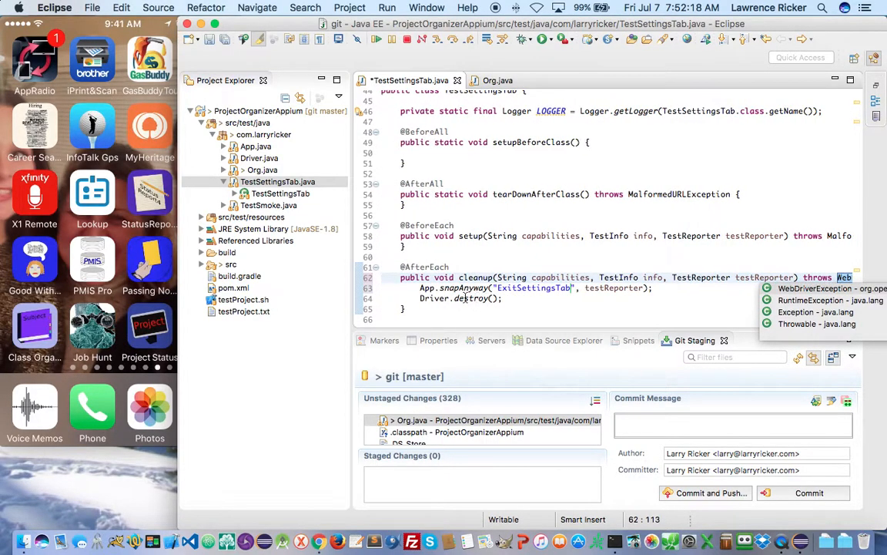
click(382, 287)
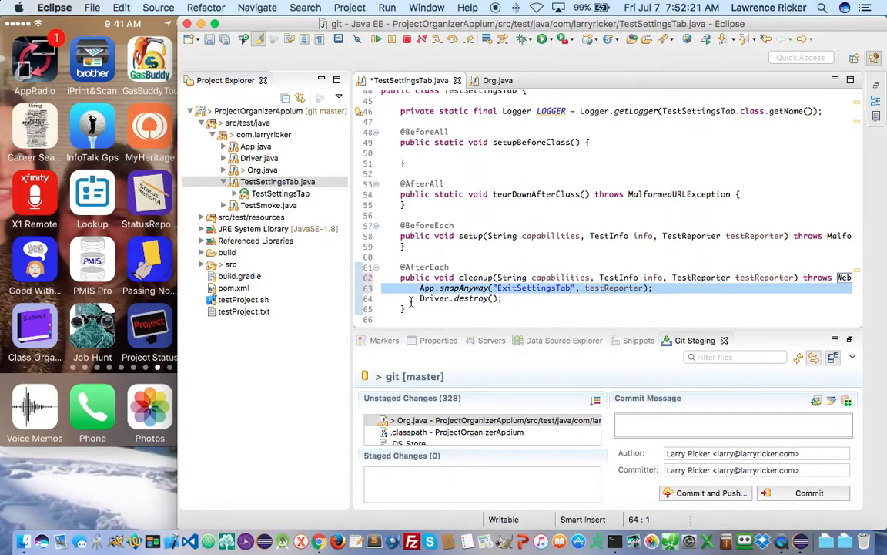
key(super+s)
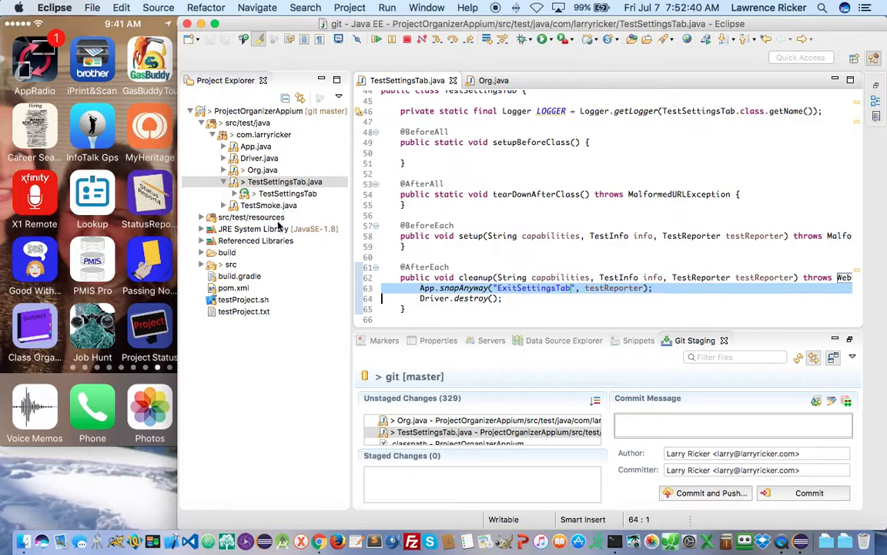
- In TestSmoke.java, insert App.snapAnyway("ExitSmoke", testReporter) before Driver.destroy() in cleanup()
click(262, 206)
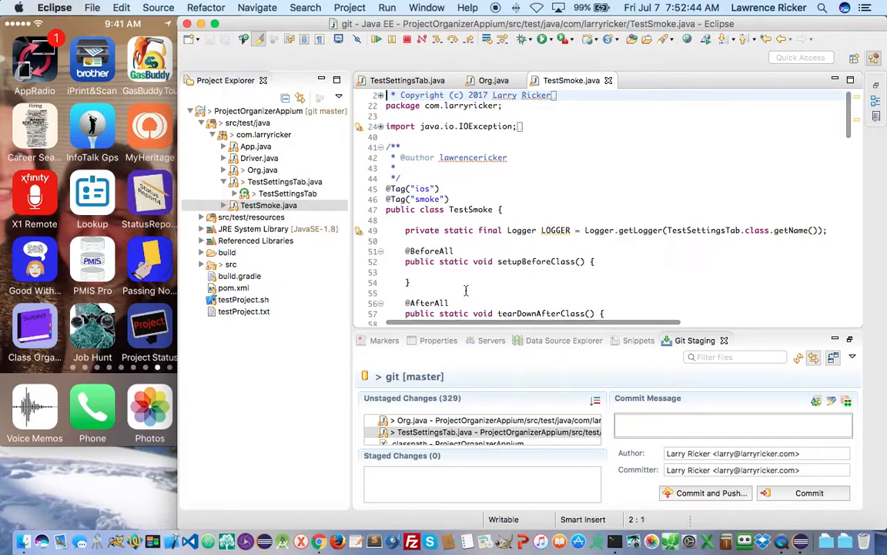
scroll(460, 294, down, 9)
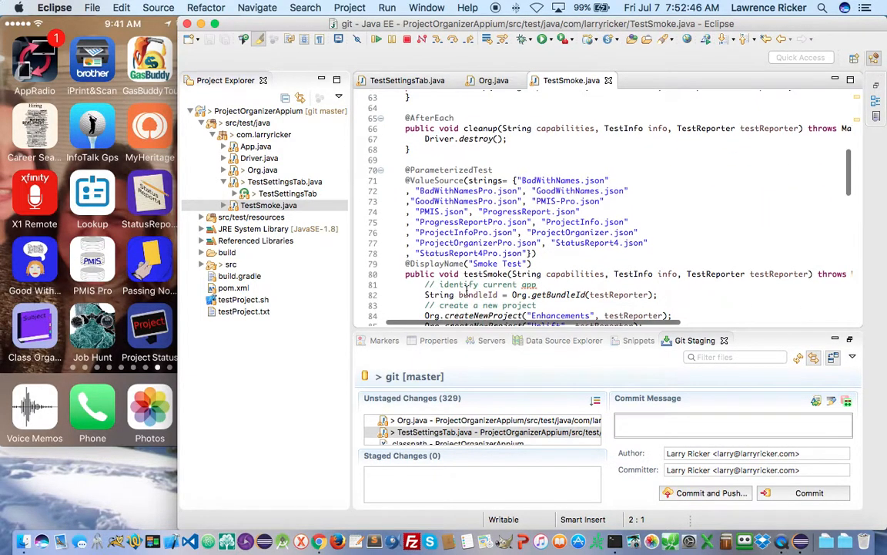
scroll(447, 269, up, 3)
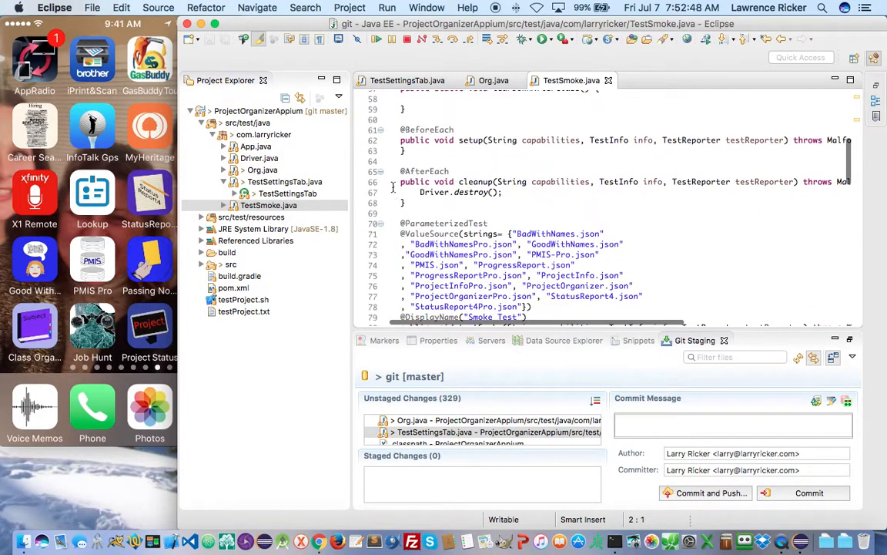
click(387, 193)
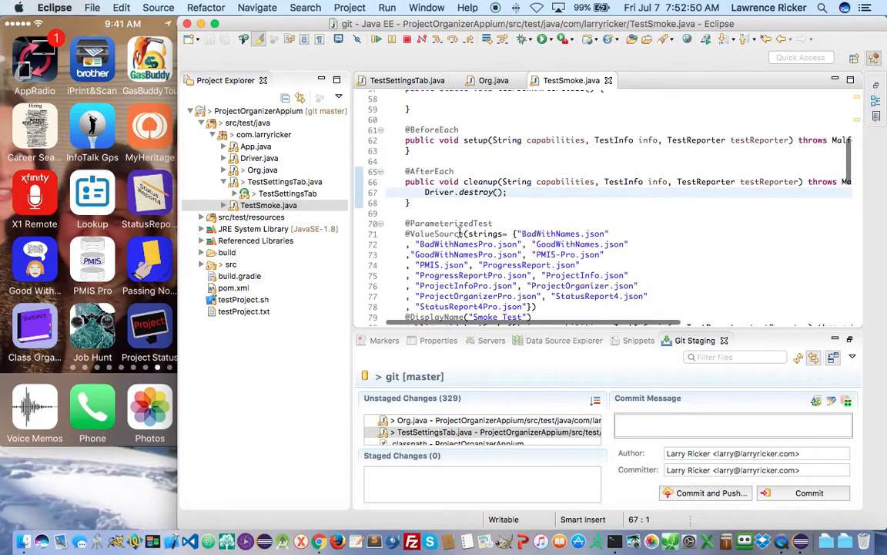
text(App.snapAnyway("ExitSettingsTab", testReporter);)
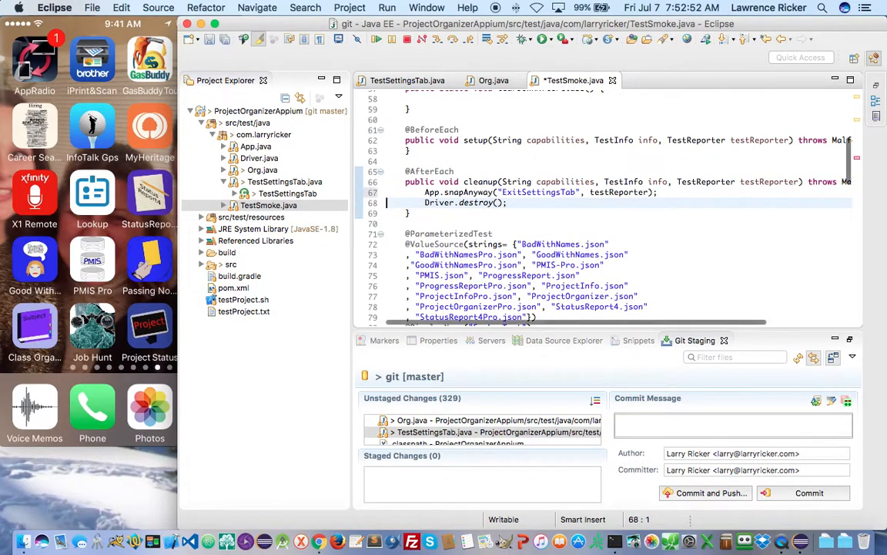
click(529, 193)
double_click(529, 193)
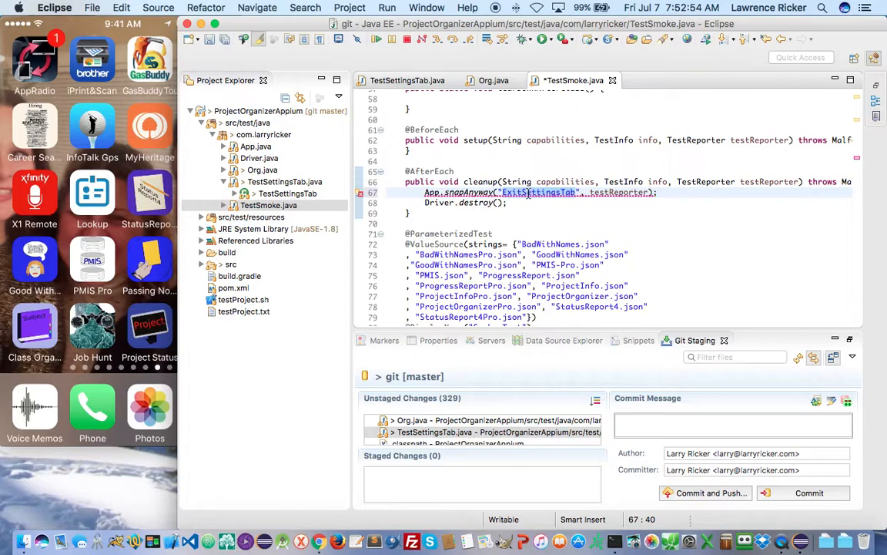
click(530, 193)
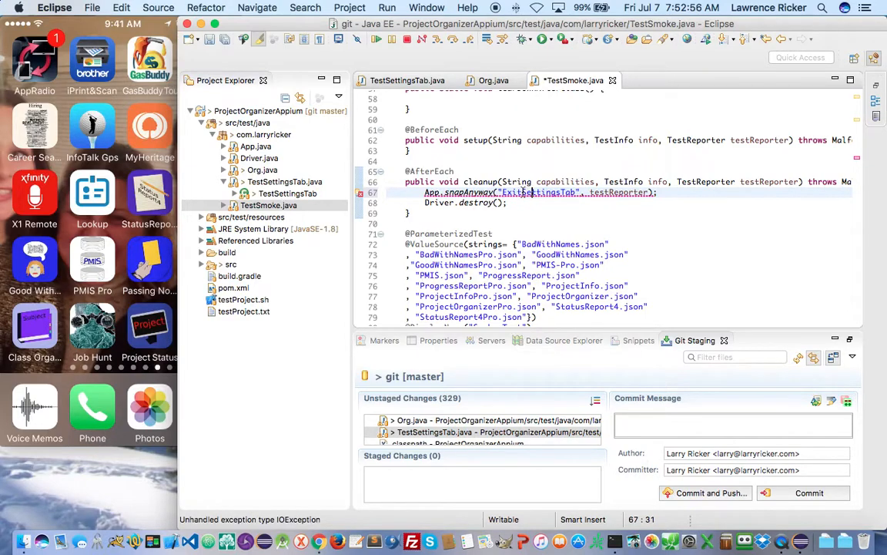
drag(521, 193, 575, 193)
text(Smoke)
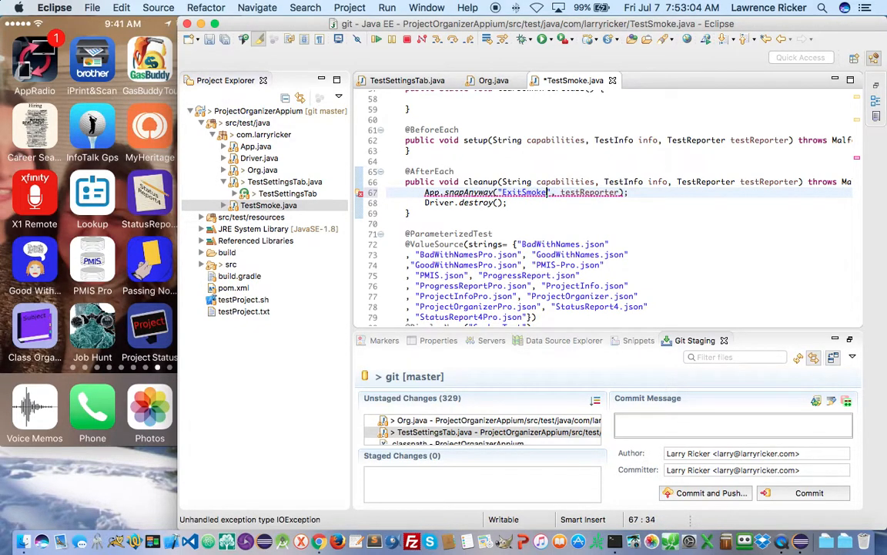
key(ctrl+s)
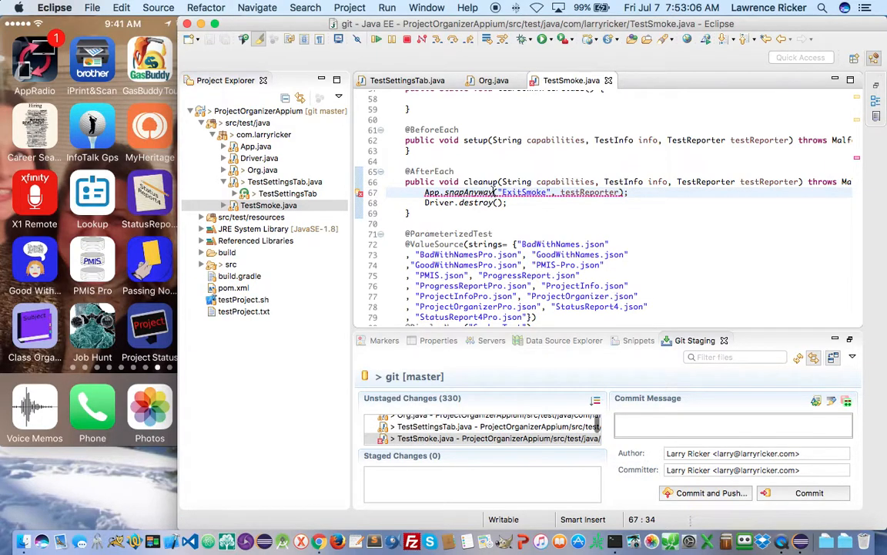
- Add the WebDriverException throws declaration to TestSmoke's cleanup() and save the file
mouse_move(493, 192)
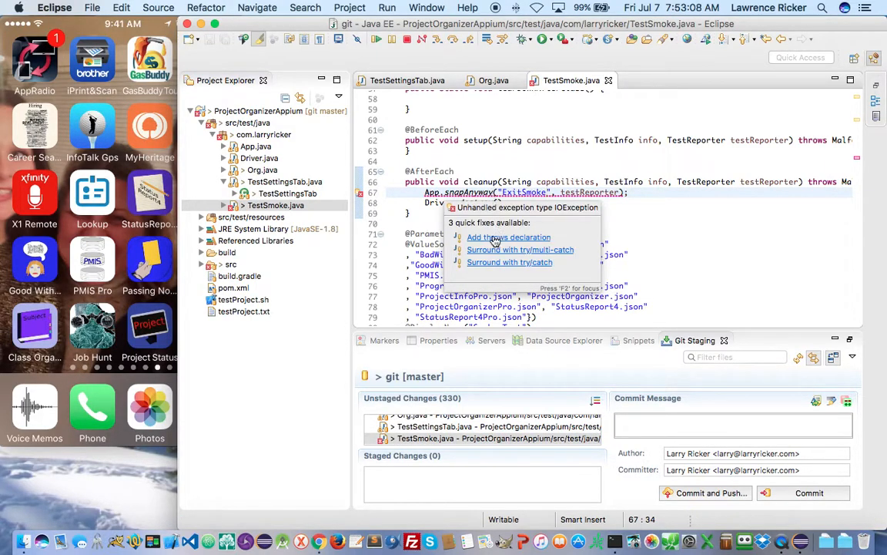
click(493, 237)
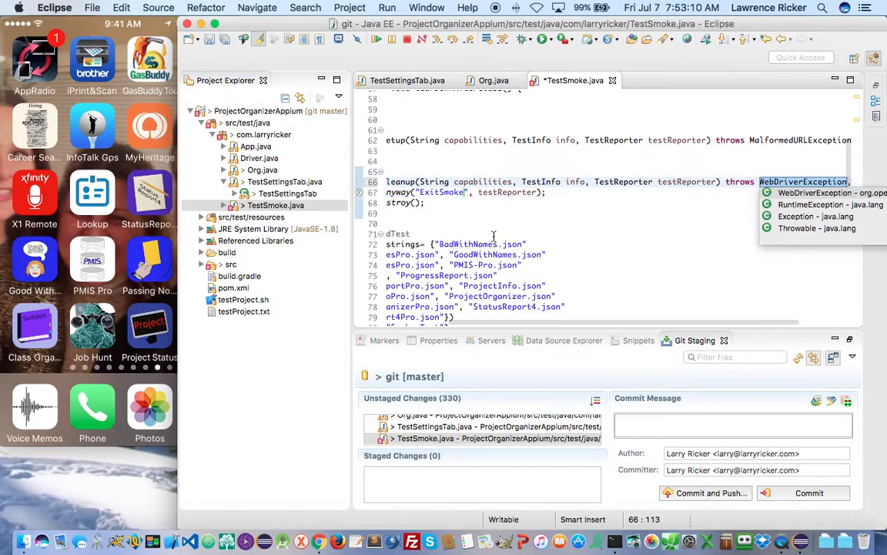
key(ctrl+s)
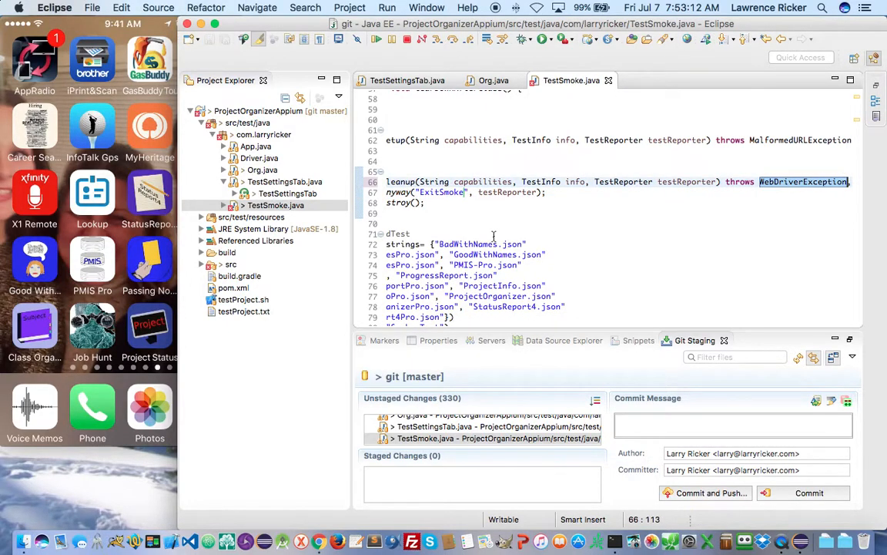
scroll(494, 236, left, 5)
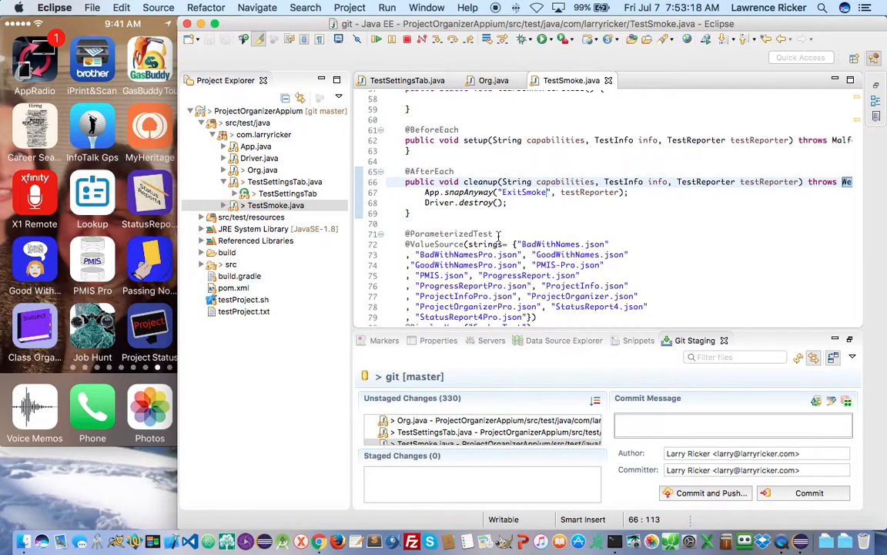
click(394, 83)
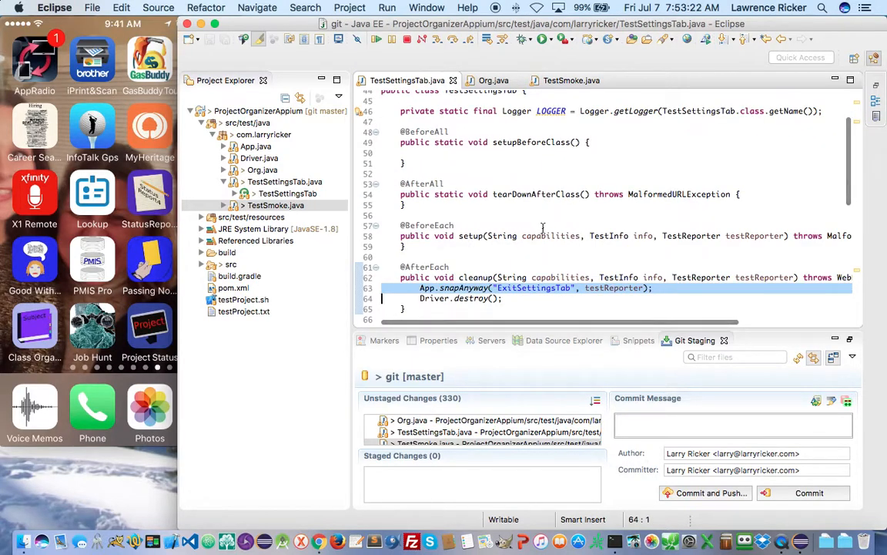
- Follow the gotoSettingsTableView call in testSettingsTab to its declaration in Org.java
scroll(543, 228, down, 8)
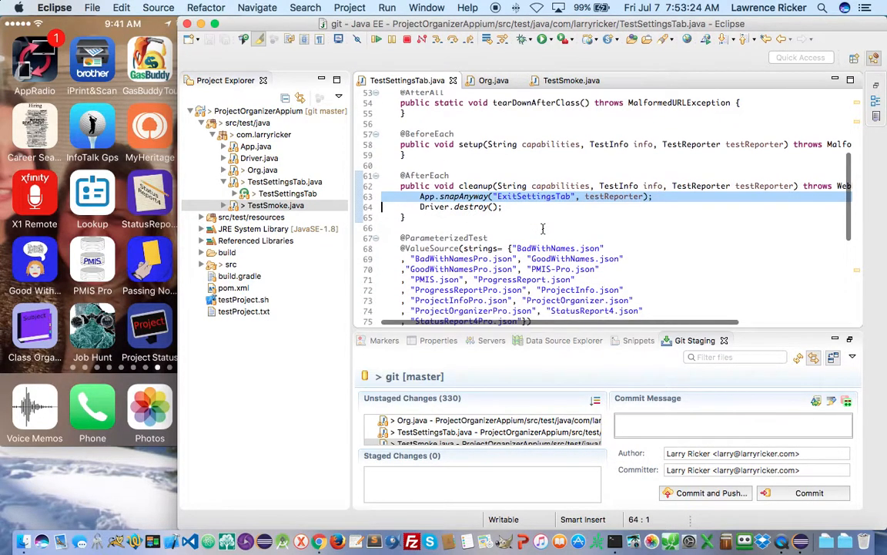
scroll(543, 229, down, 1)
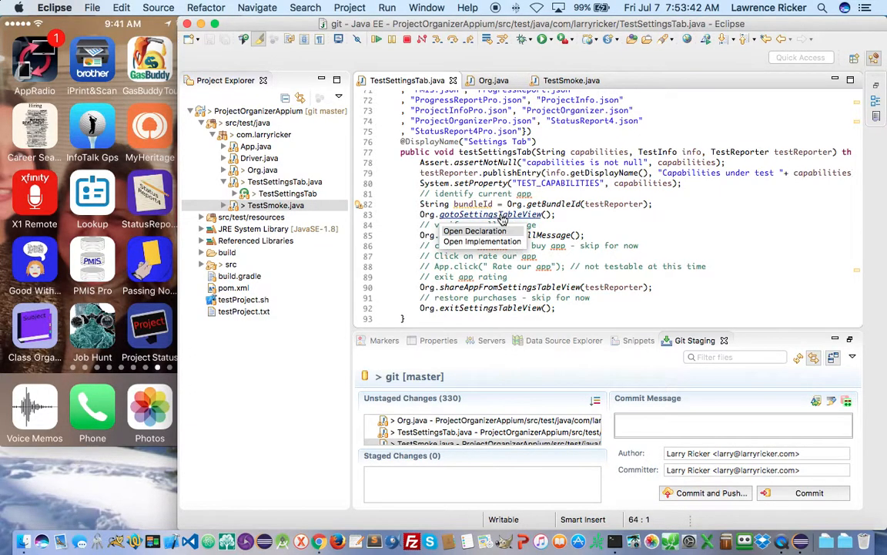
click(511, 215)
super+click(514, 216)
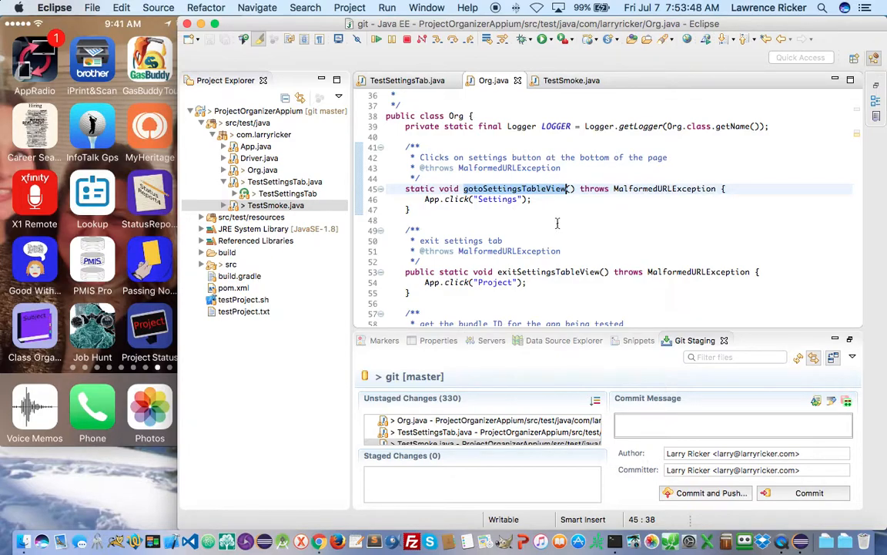
- Search Org.java for the snapAnyway call and the exitSettingsTableView method, then close Find/Replace
key(super+f)
text(san)
text(apAnywa)
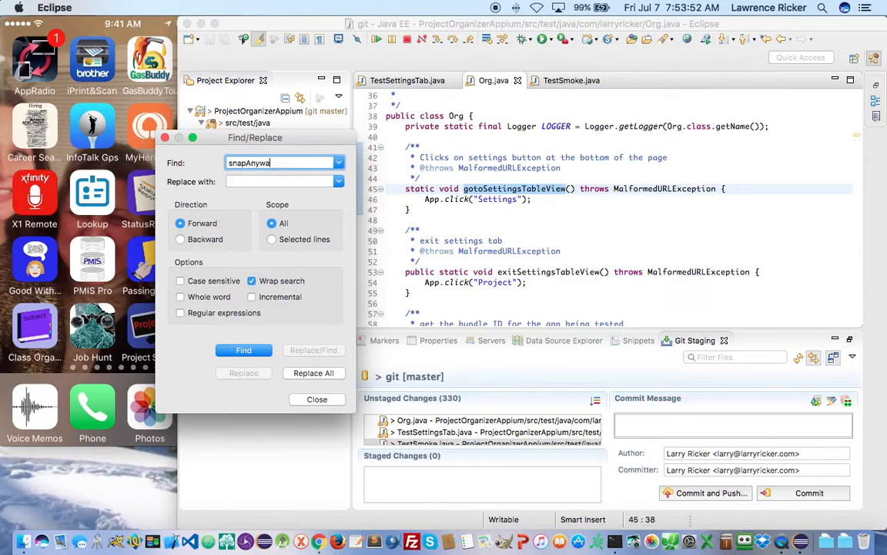
text(y)
key(Return)
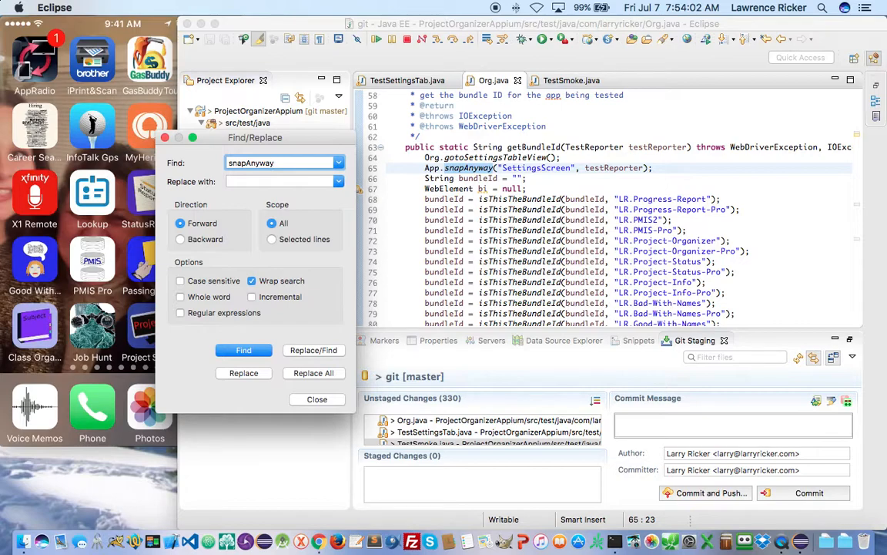
scroll(547, 233, down, 2)
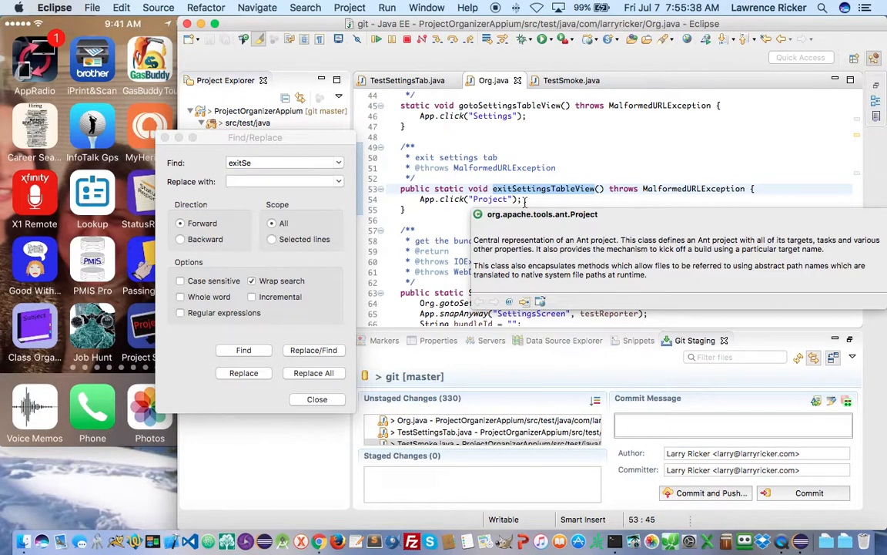
click(315, 400)
click(315, 400)
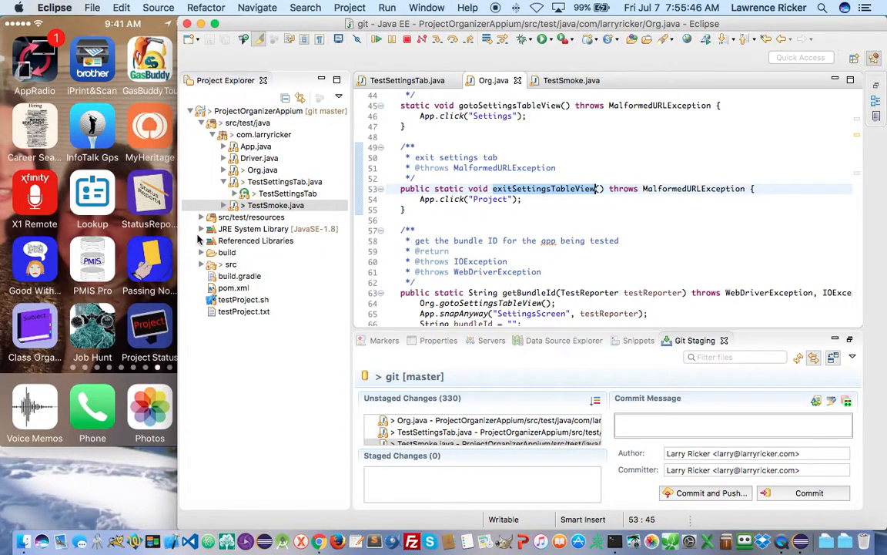
- Expand src/test/resources in the project tree, select the App.click("Project") line, and scroll Org.java up
click(192, 205)
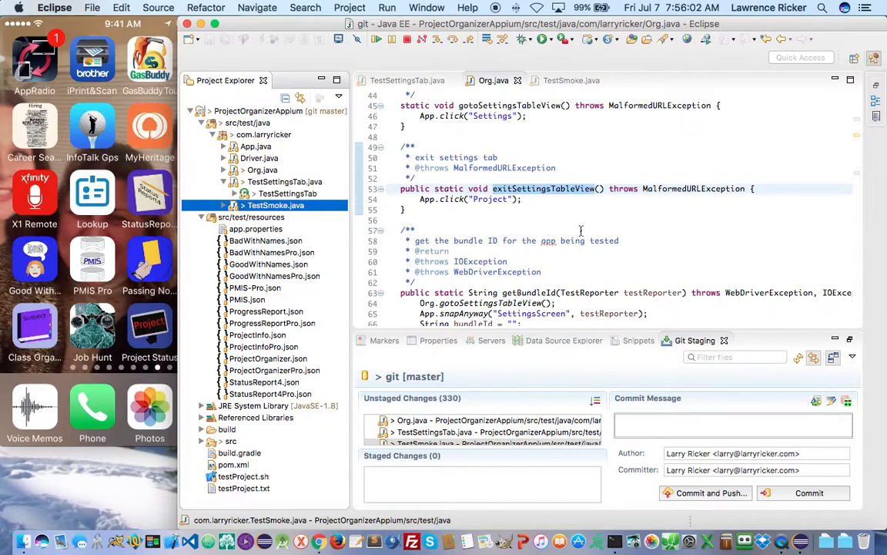
click(533, 201)
drag(534, 200, 392, 197)
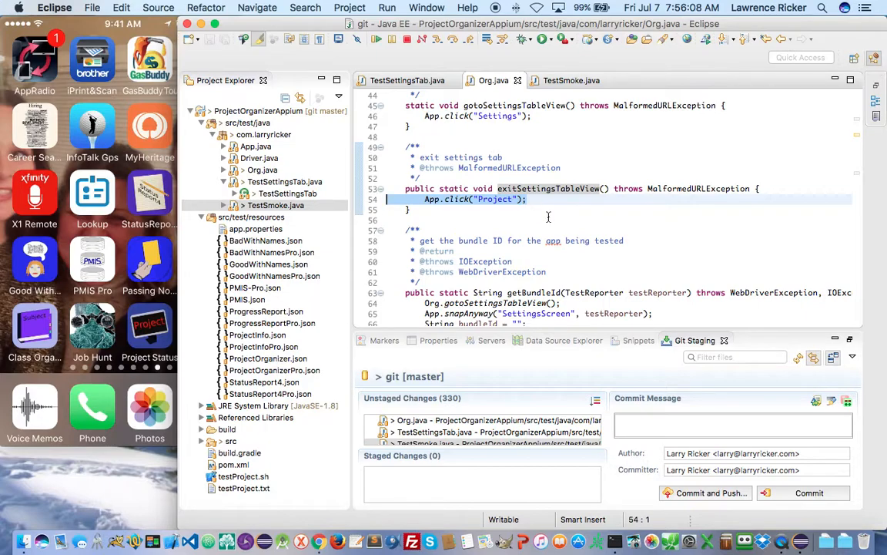
scroll(548, 217, up, 5)
scroll(549, 232, up, 3)
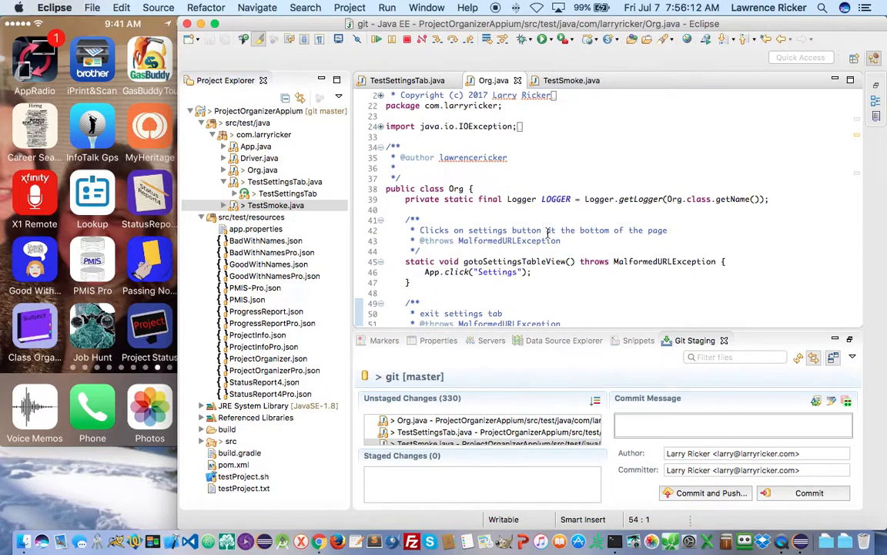
scroll(548, 232, right, 2)
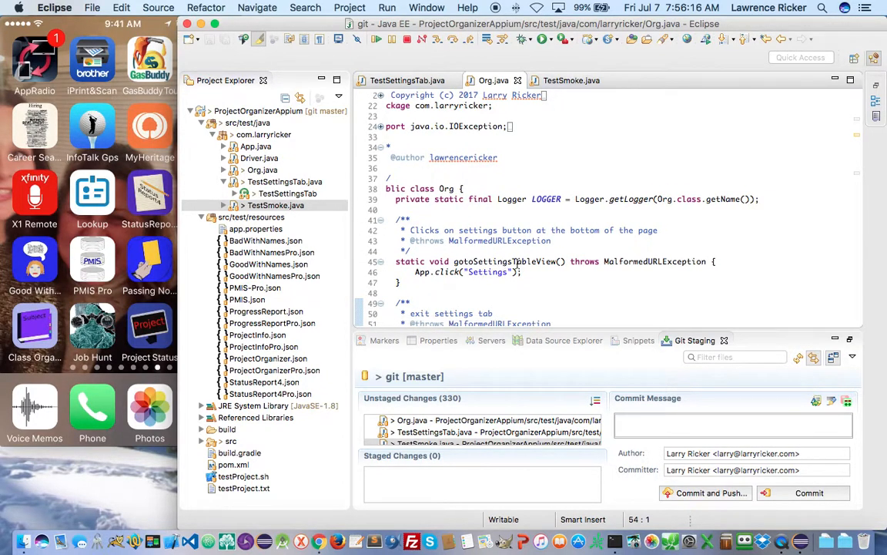
mouse_move(501, 262)
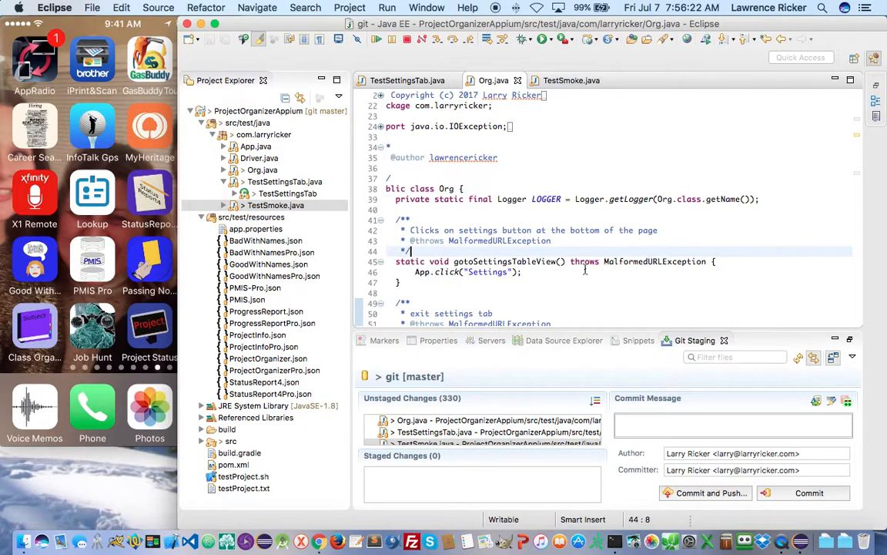
- Add App.waitForAccessibilityId("Project"); on a new line after App.click("Settings") in Org.java
click(560, 273)
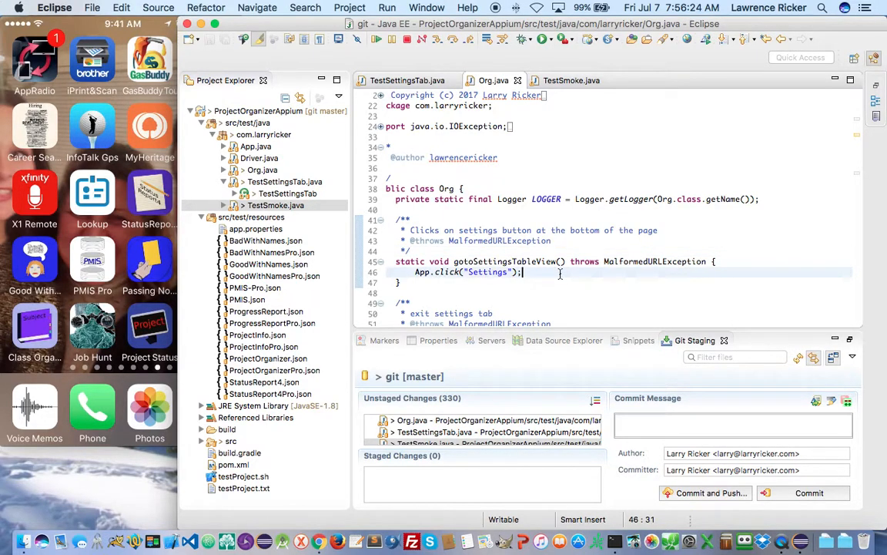
key(Return)
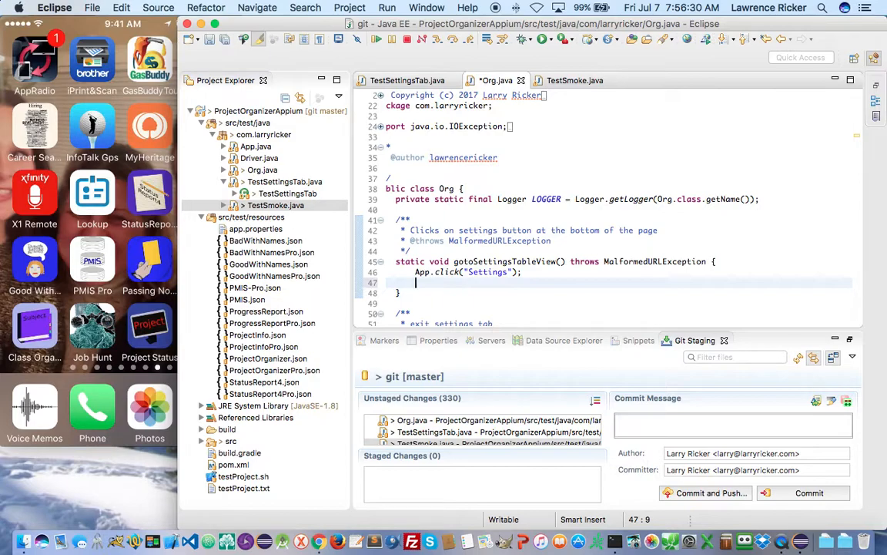
text(App.)
key(ctrl+space)
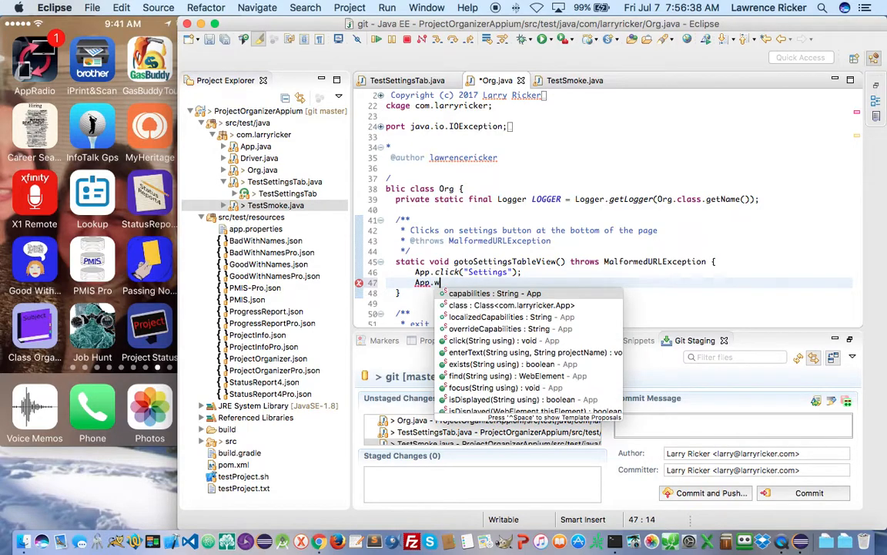
text(w)
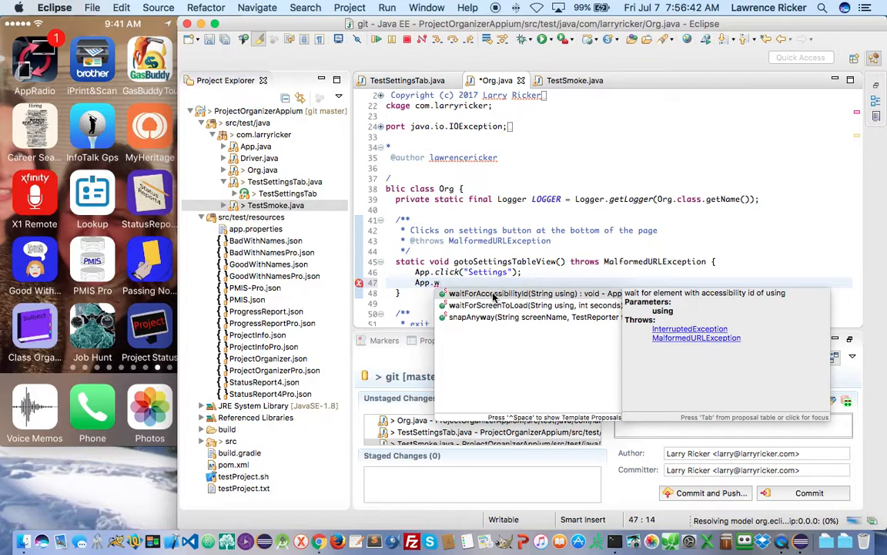
click(494, 294)
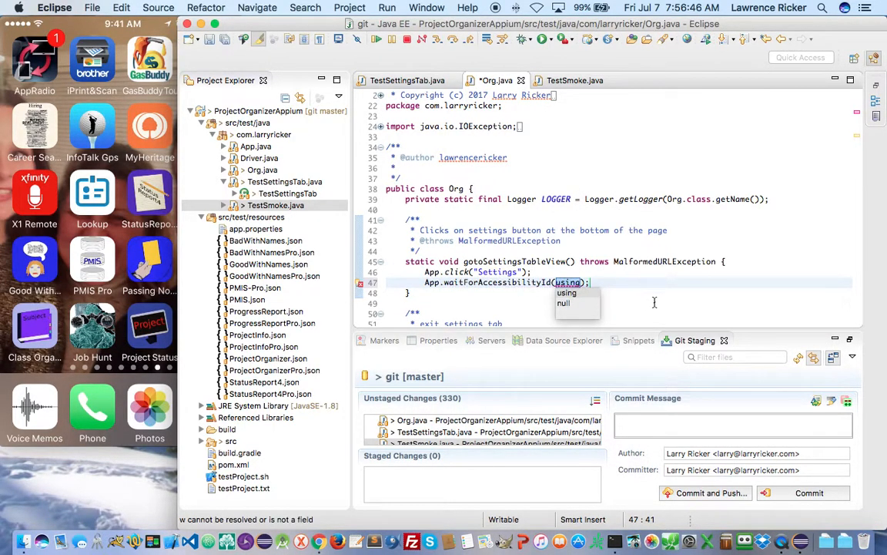
text(")
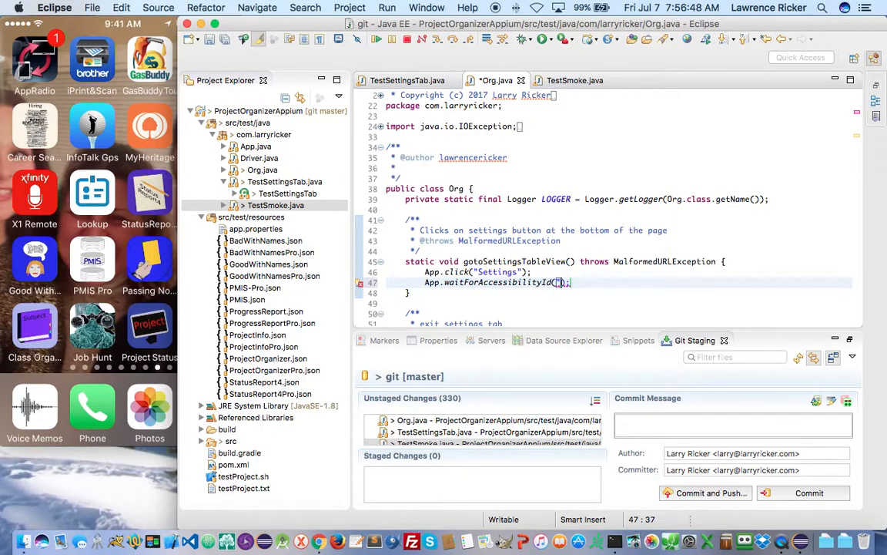
text(Project")
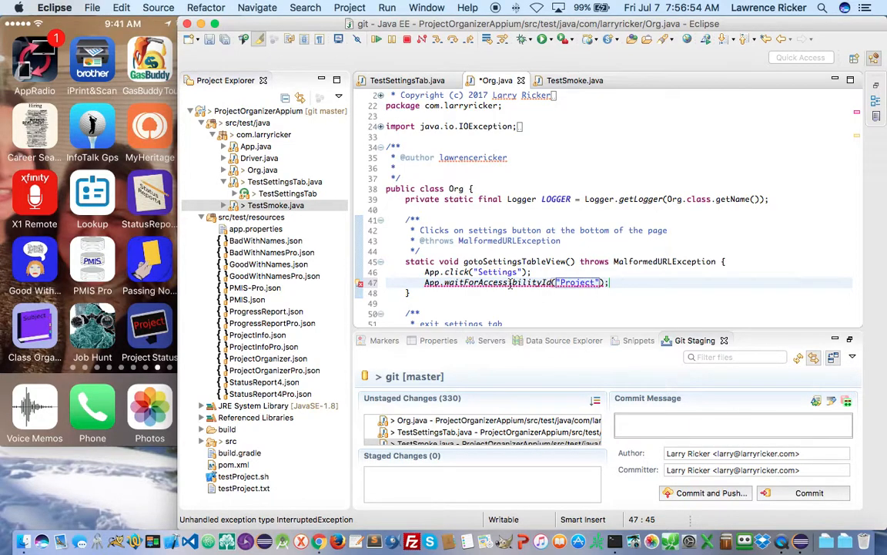
- Declare throws InterruptedException on the settings method and save Org.java
mouse_move(462, 284)
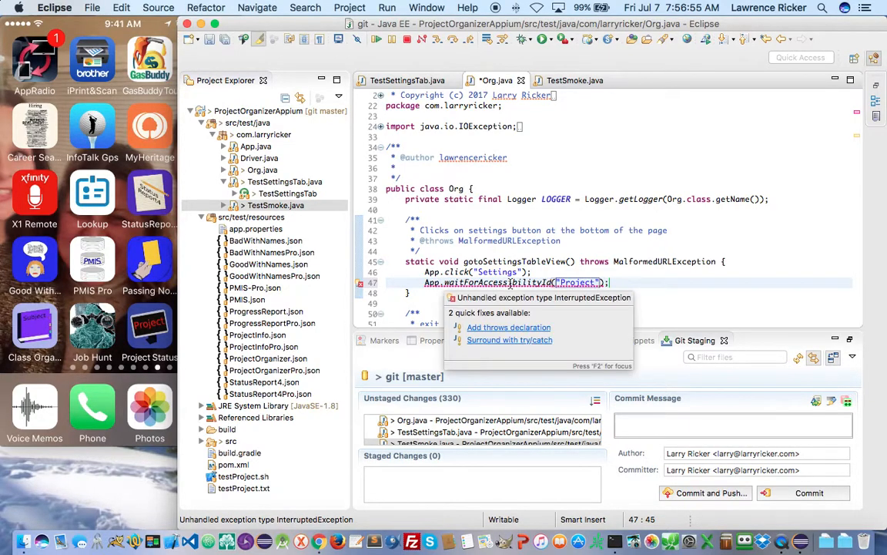
click(504, 328)
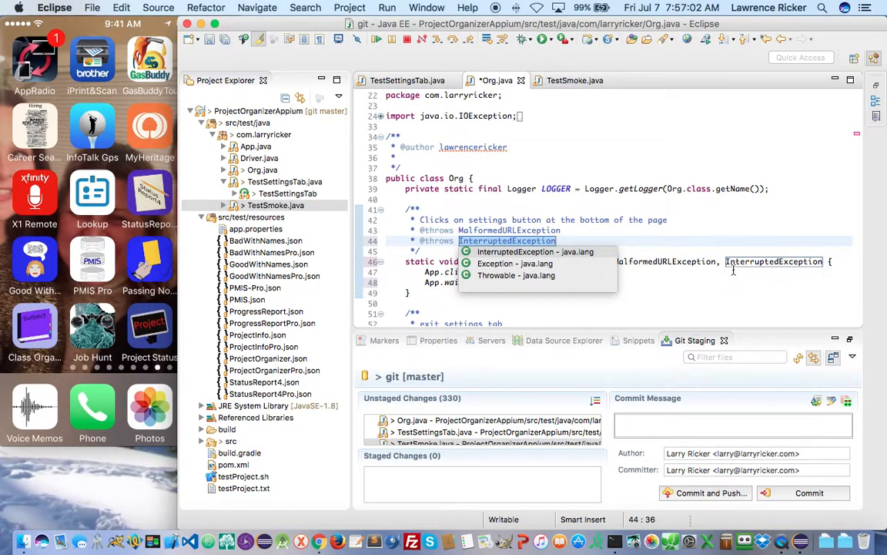
key(Return)
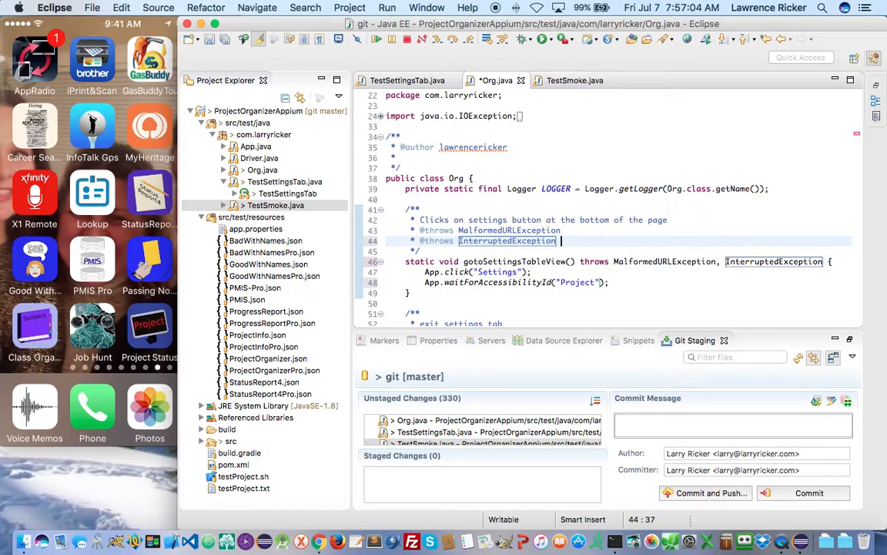
key(super+s)
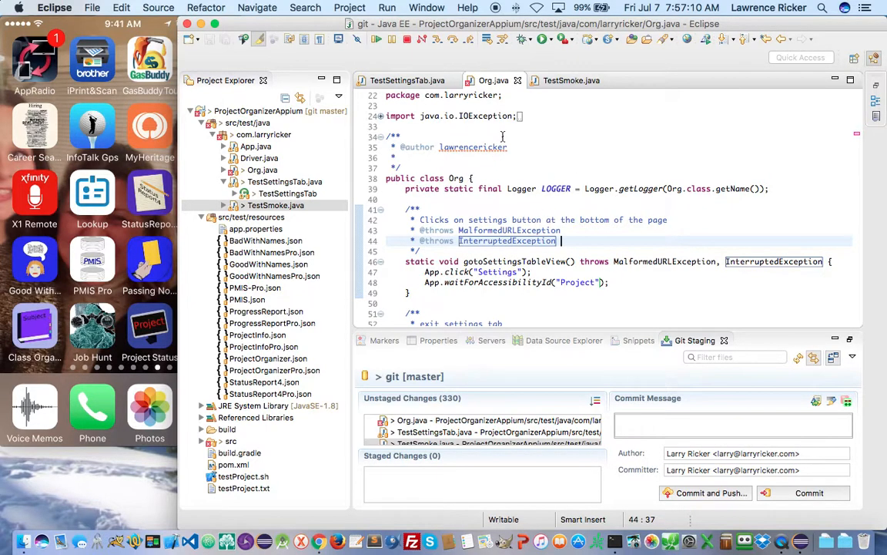
- Add the InterruptedException throws declaration to getBundleId too, and save Org.java again
click(856, 137)
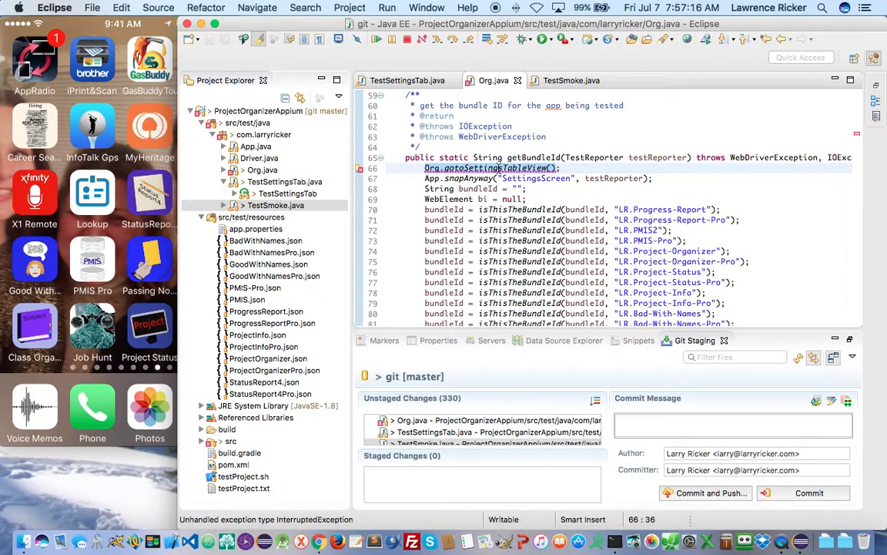
mouse_move(499, 168)
click(488, 214)
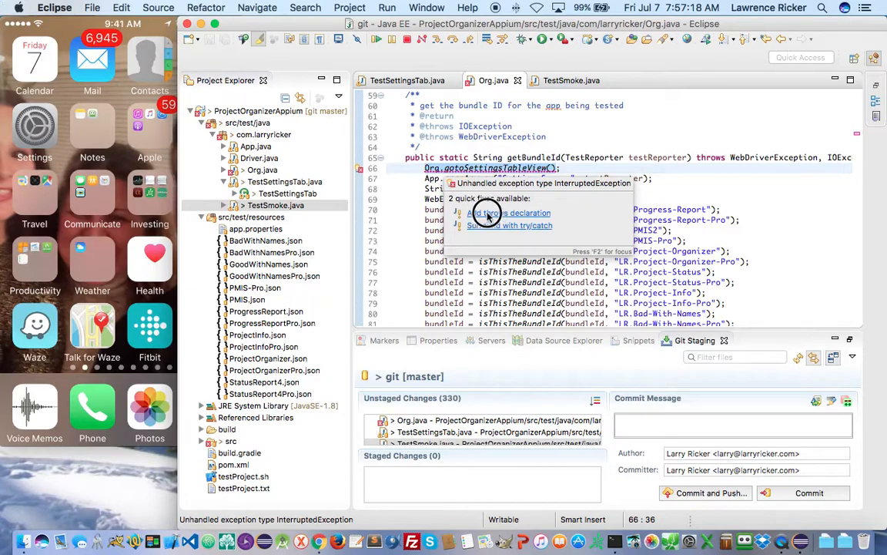
key(Return)
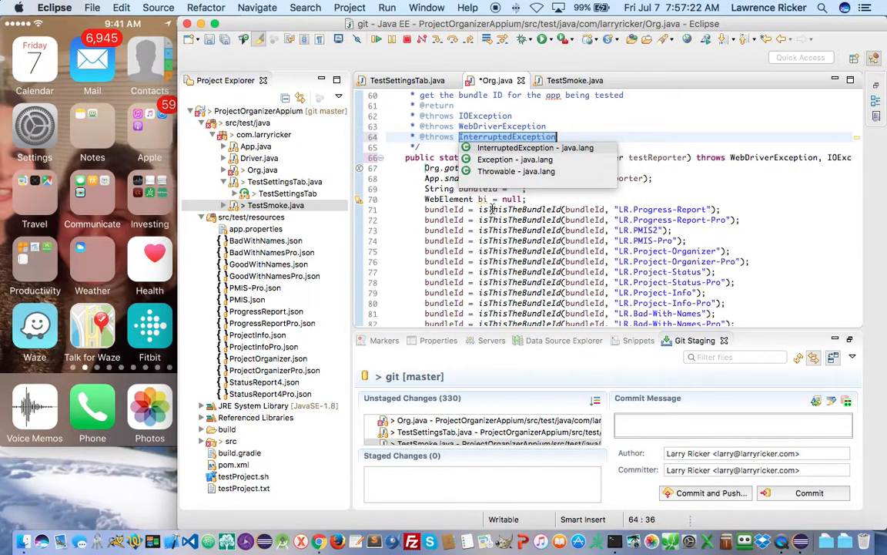
key(Escape)
key(super+s)
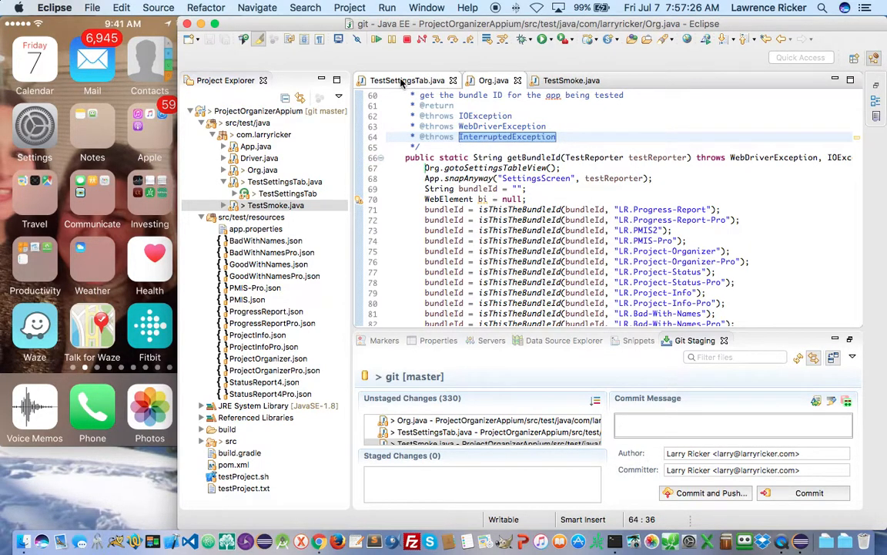
click(382, 80)
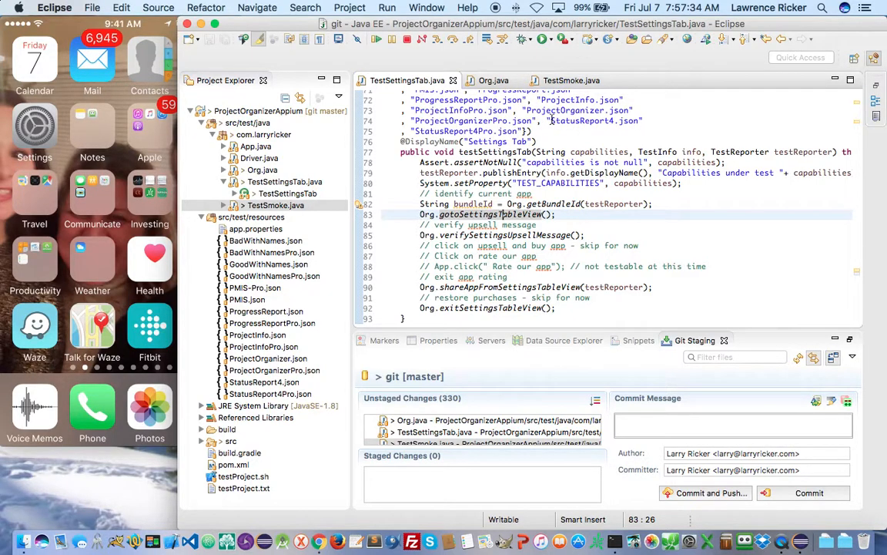
- Duplicate the two StatusReport4 entries at the end of TestSettingsTab.java's capability file list
drag(547, 121, 523, 131)
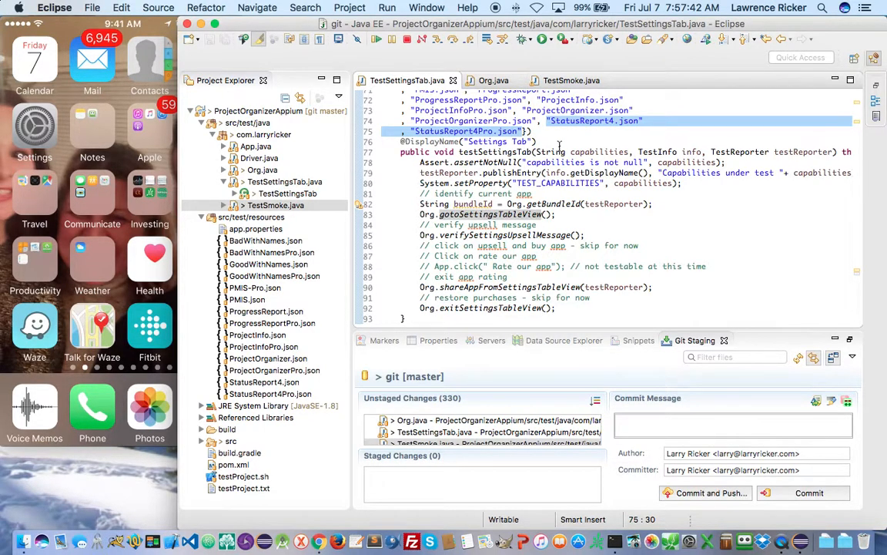
click(537, 122)
text(,)
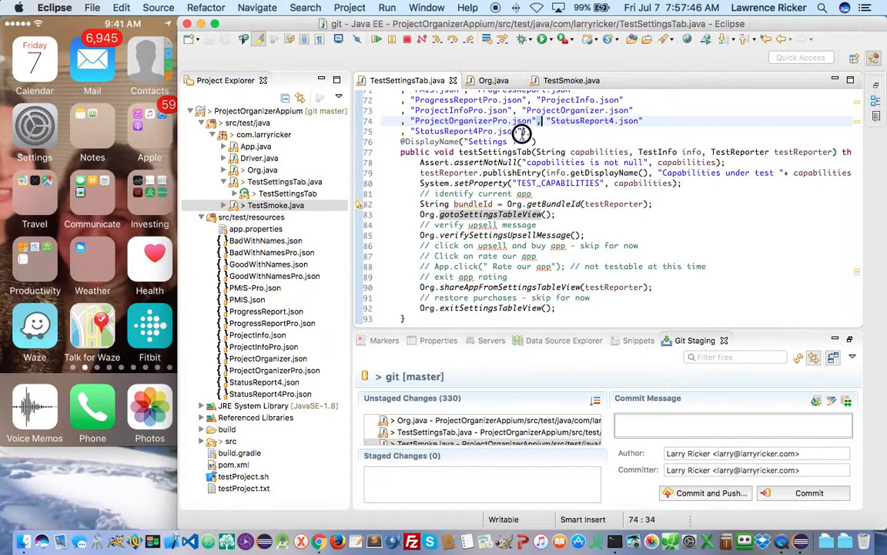
shift+click(522, 132)
key(super+c)
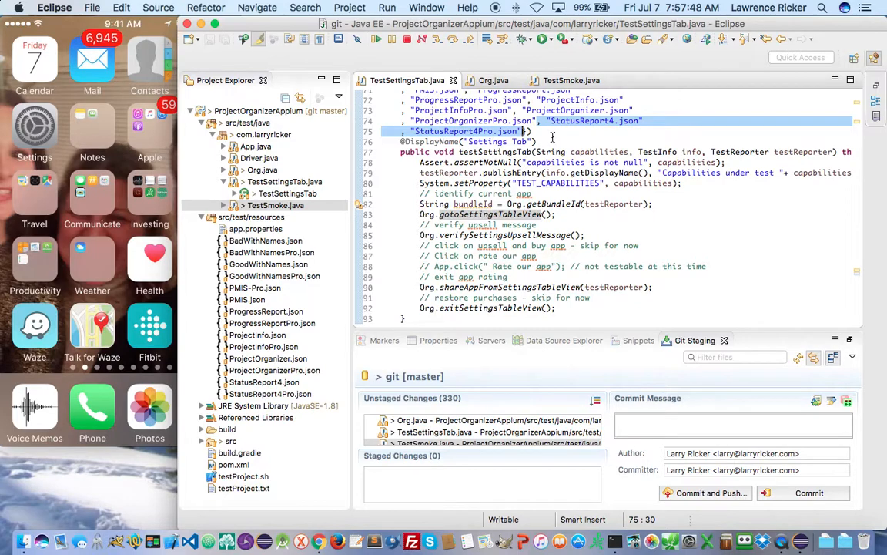
click(524, 132)
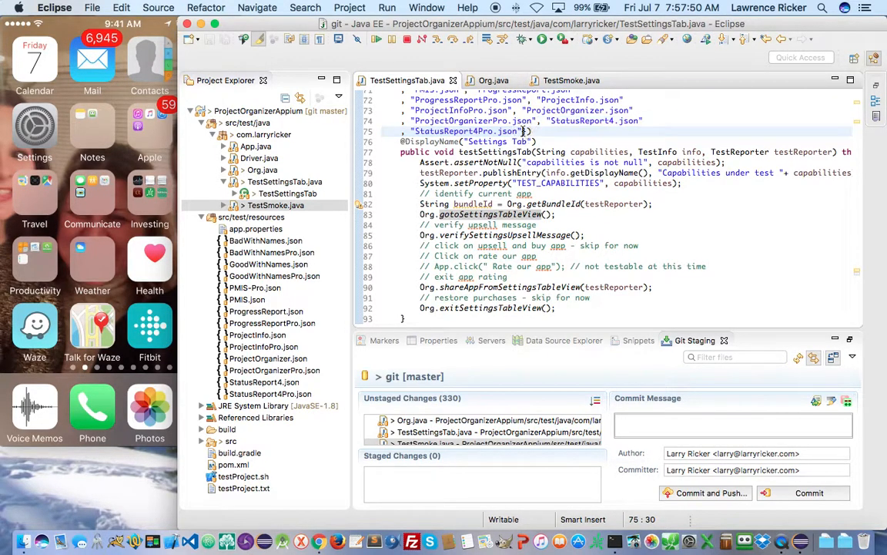
key(super+v)
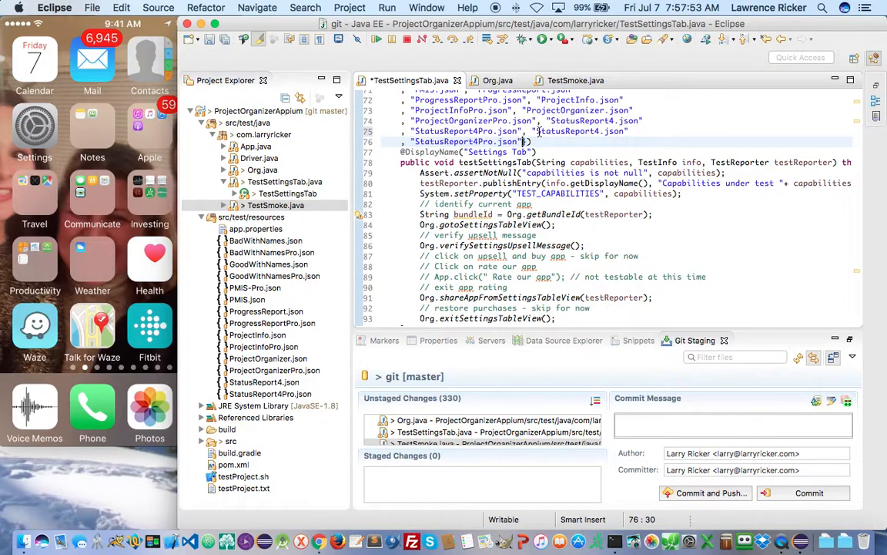
- Rename the copies to ProjectStatus.json and ProjectStatusPro.json and save TestSettingsTab.java
click(596, 131)
drag(597, 131, 536, 131)
text(ProjectStat)
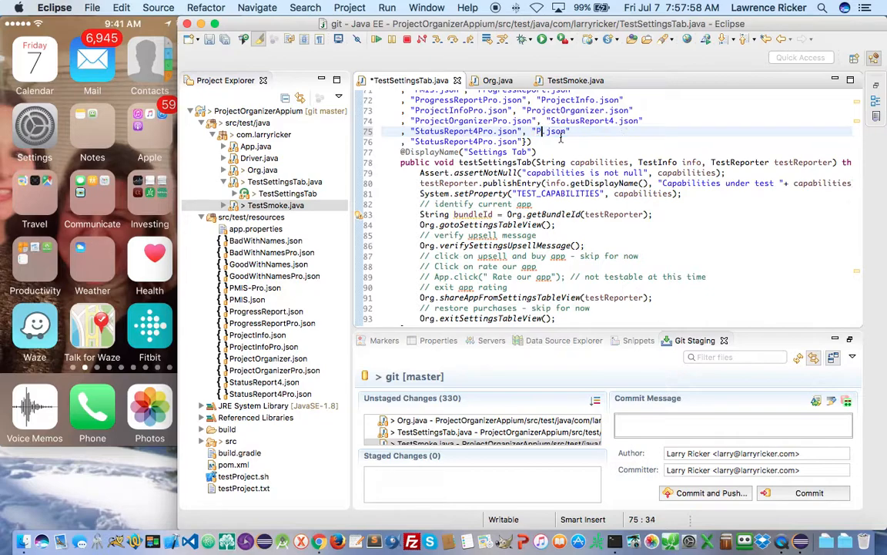
text(us)
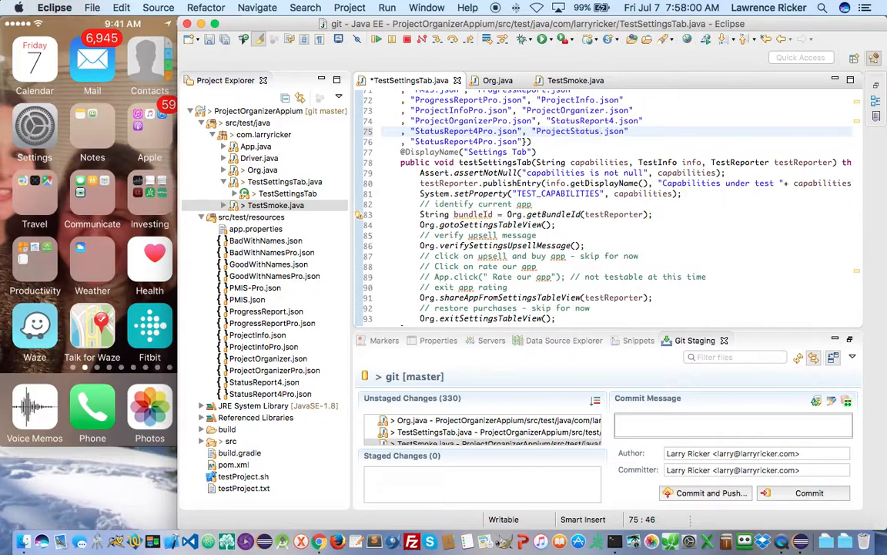
drag(471, 142, 417, 141)
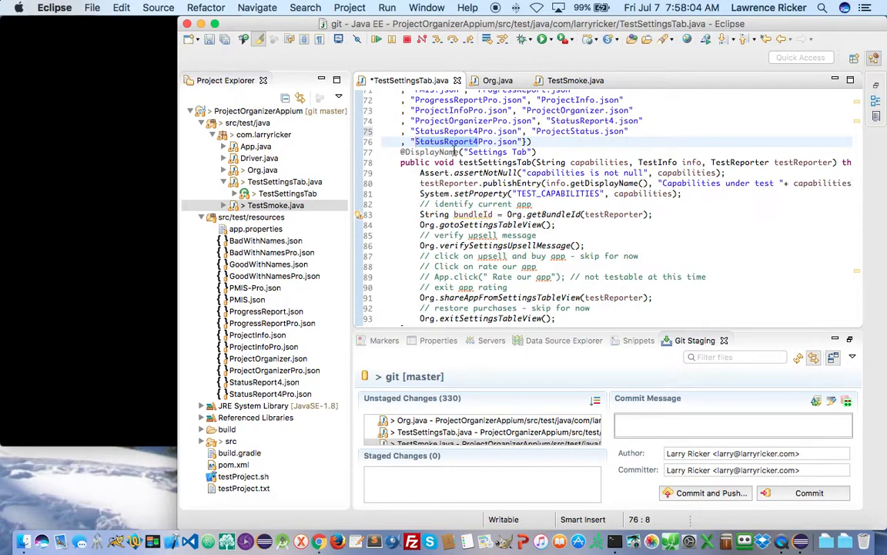
text(ProjectStatus)
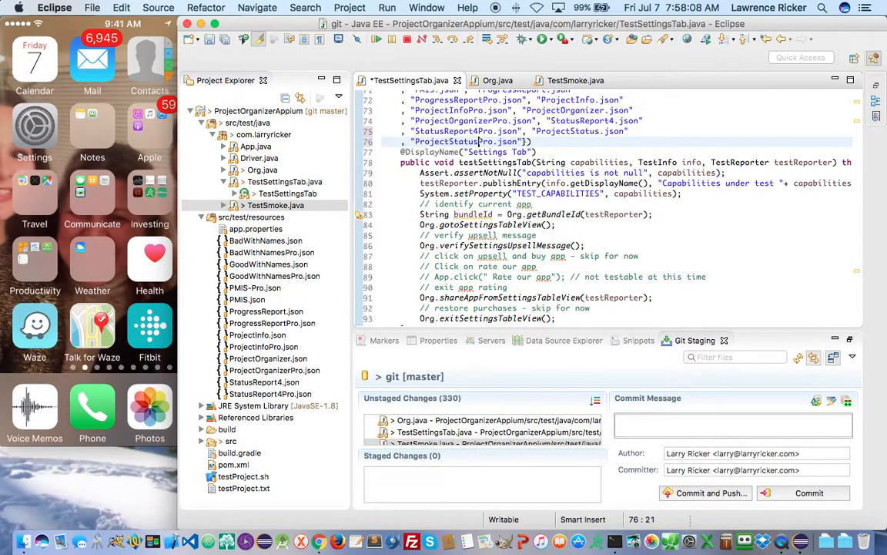
key(cmd+s)
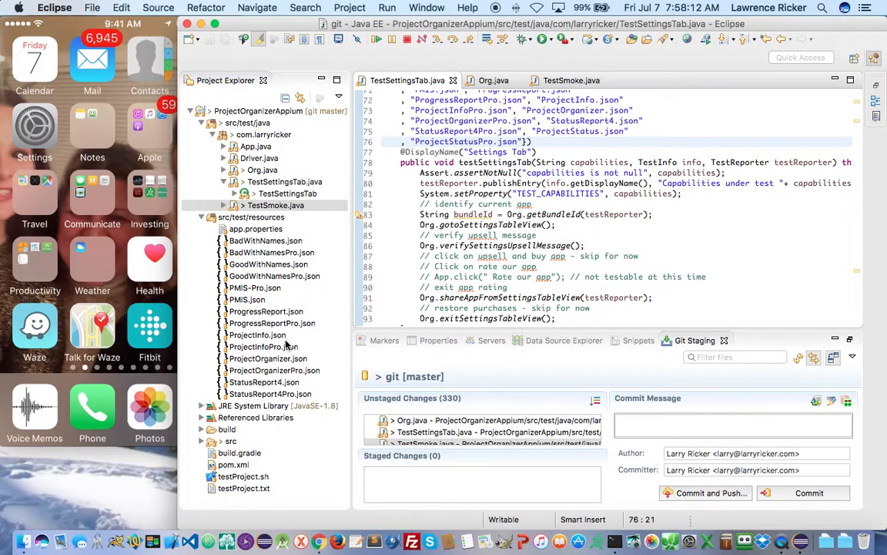
click(255, 383)
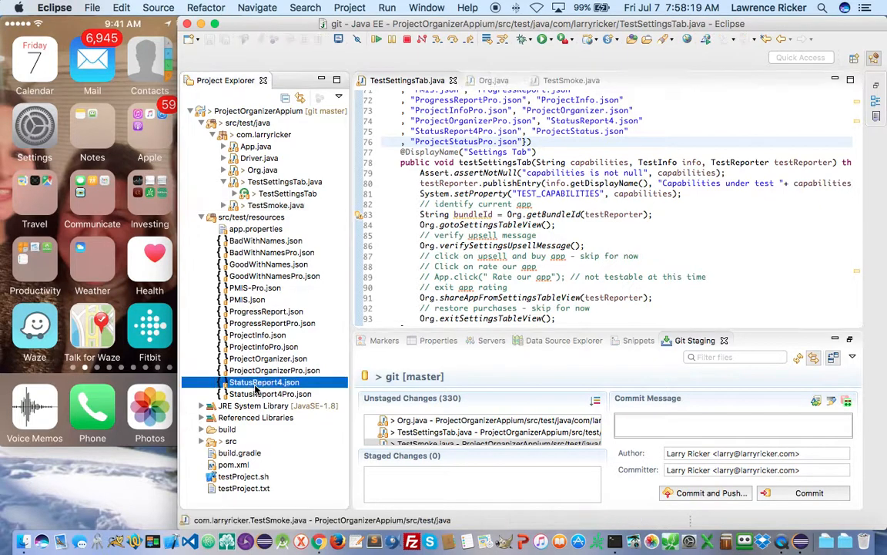
- Create a new file ProjectStatus.json in src/test/resources
click(256, 218)
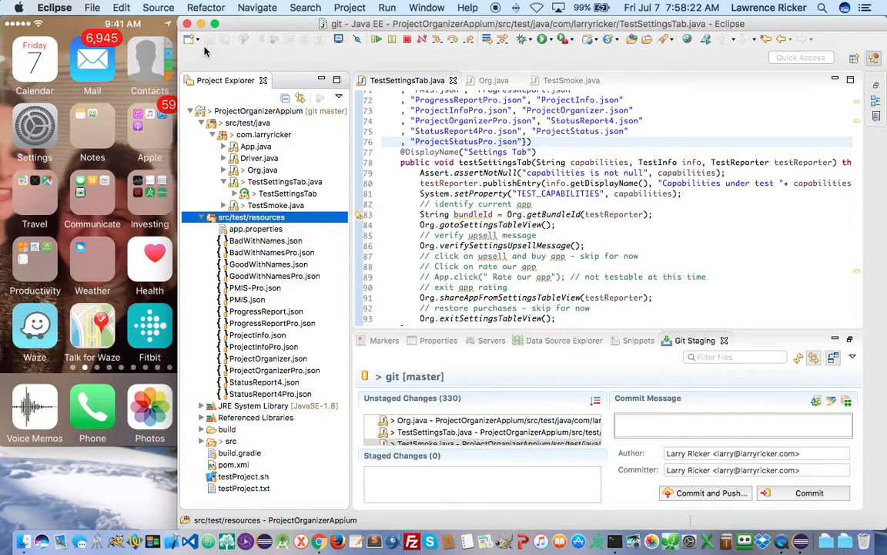
click(89, 8)
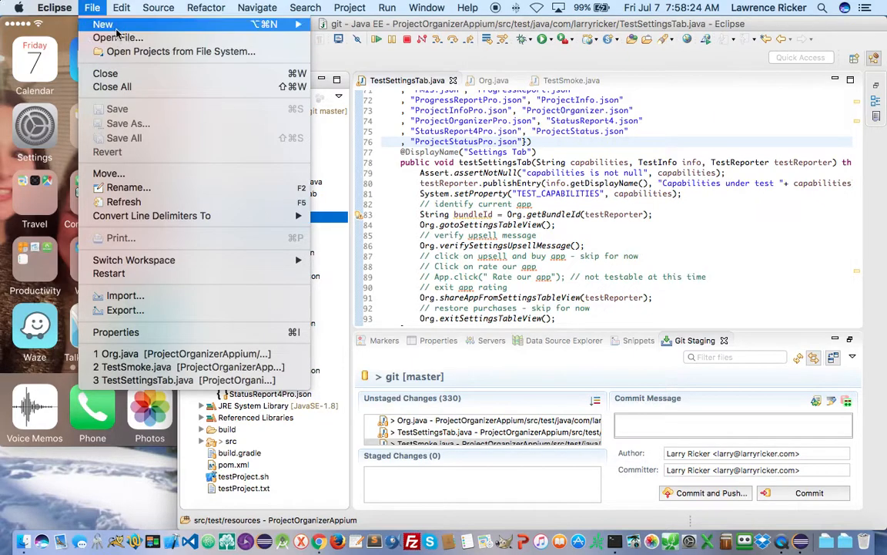
mouse_move(114, 22)
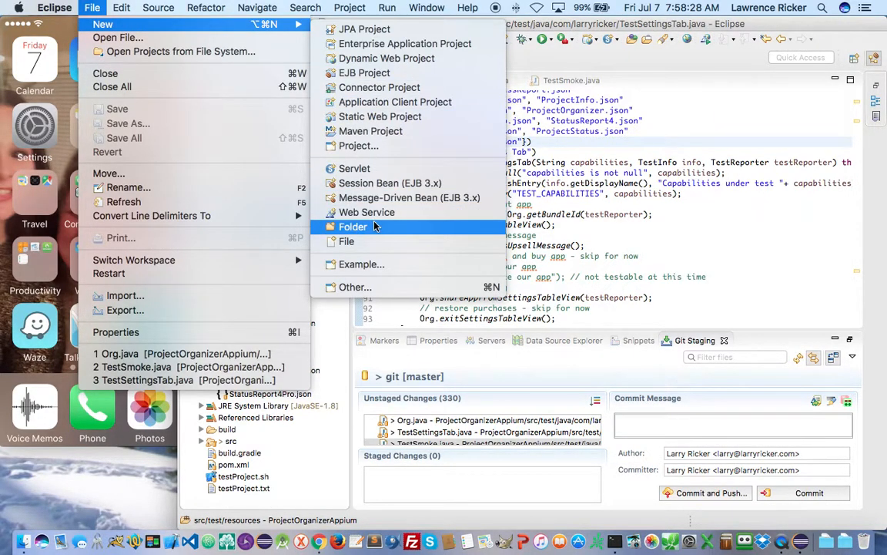
click(391, 241)
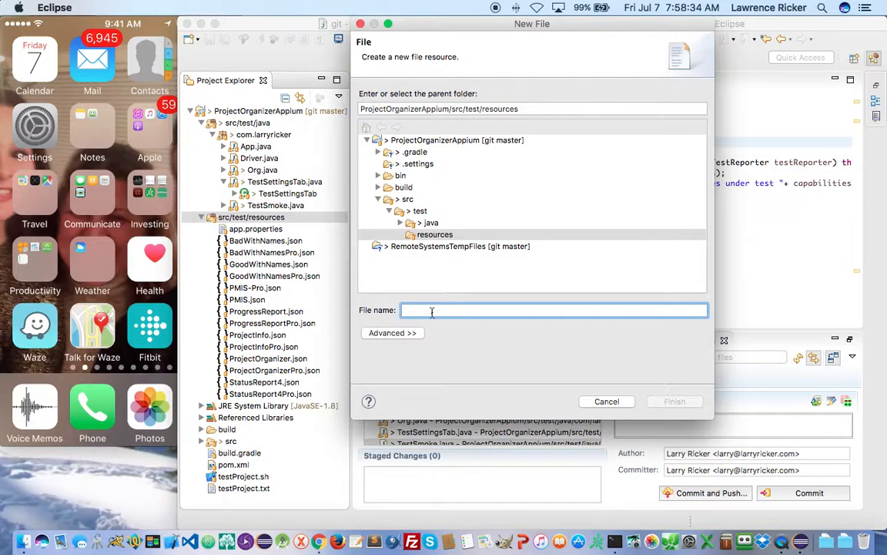
text(ProjectStatus.json)
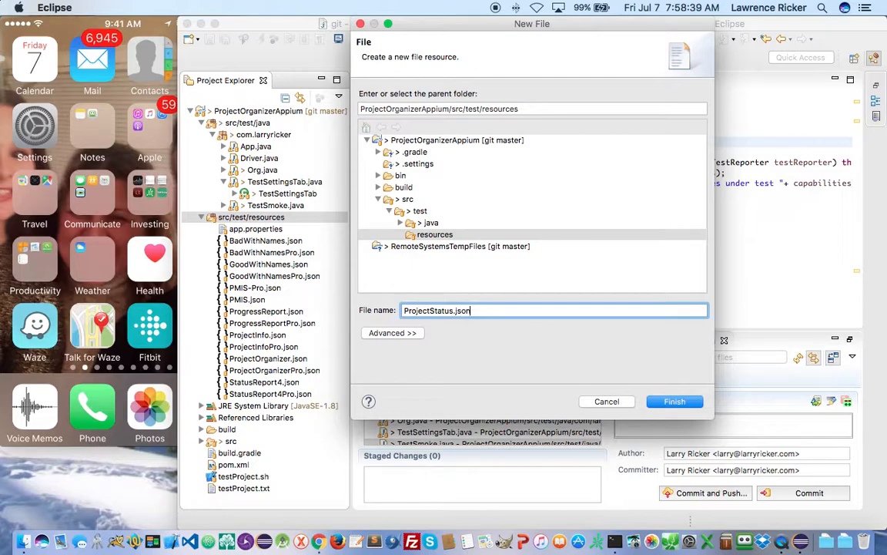
key(Return)
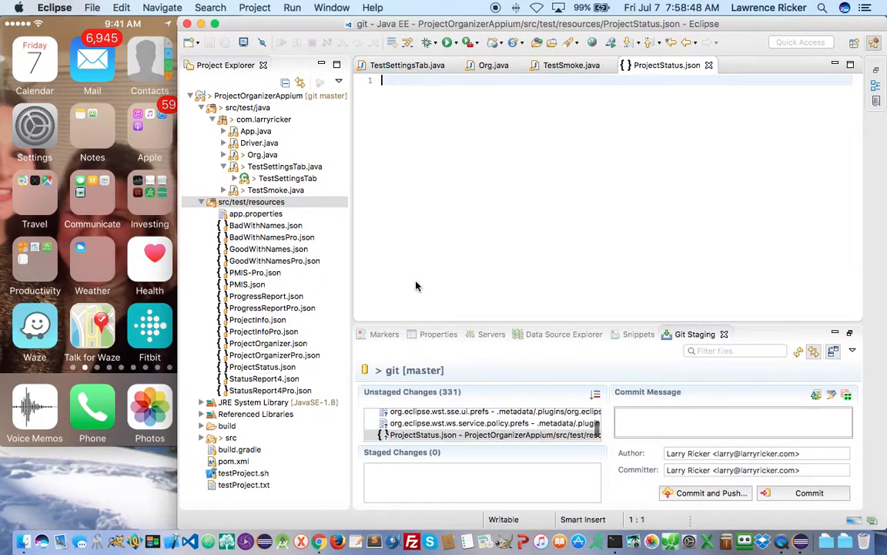
- Create a second new file ProjectStatusPro.json in src/test/resources
click(258, 202)
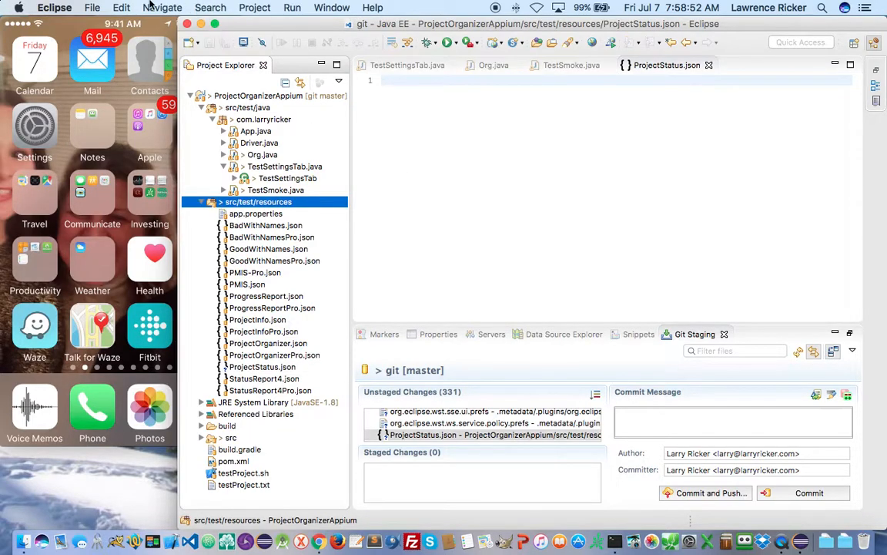
click(91, 10)
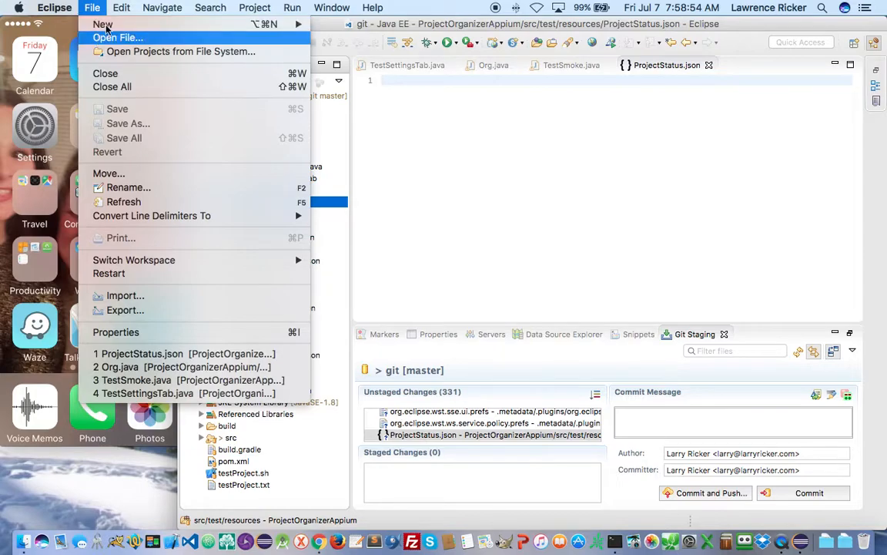
mouse_move(103, 24)
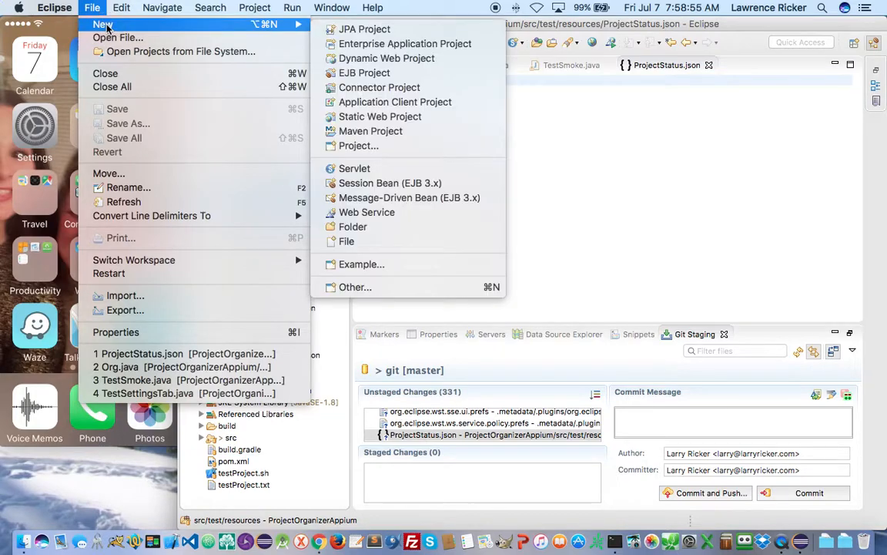
click(368, 241)
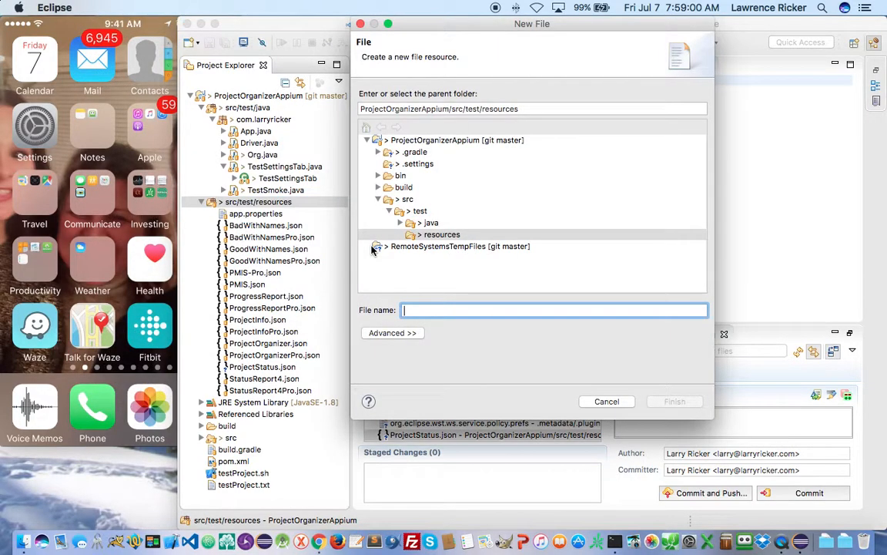
text(ProjectST)
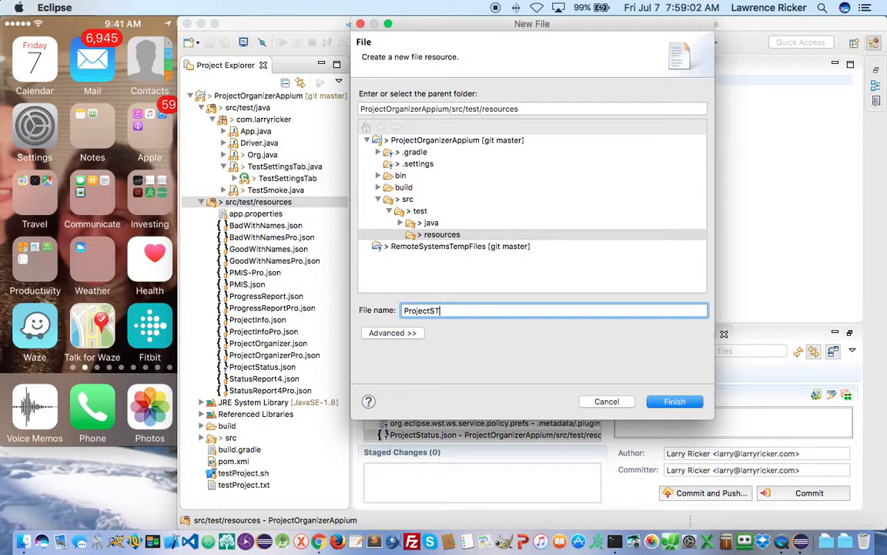
key(BackSpace)
key(BackSpace)
key(BackSpace)
text(tatusPro)
key(Return)
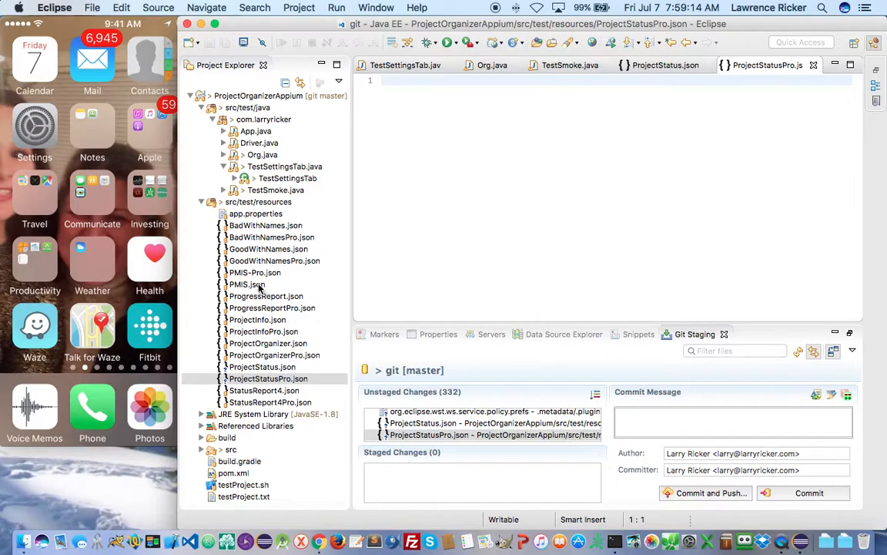
- Copy all of PMIS.json's capabilities into the empty ProjectStatus.json
double_click(241, 284)
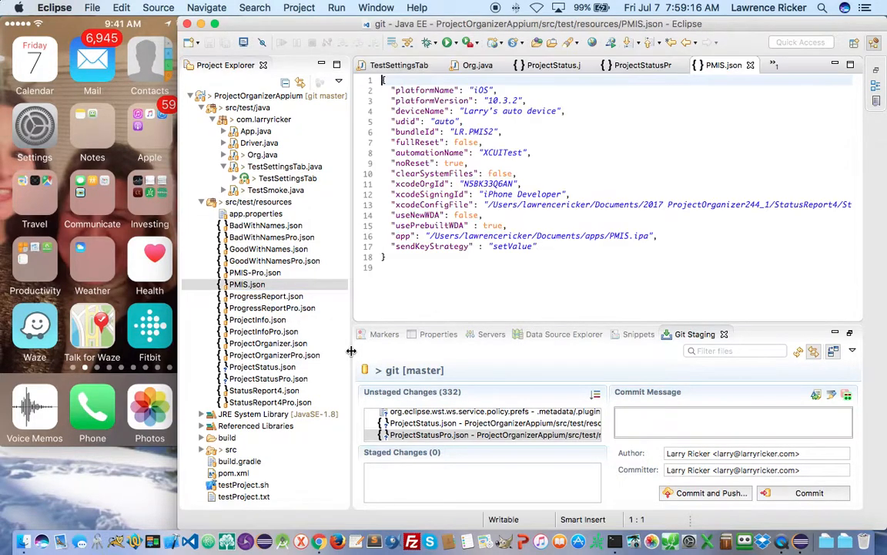
drag(412, 266, 222, 23)
key(super+c)
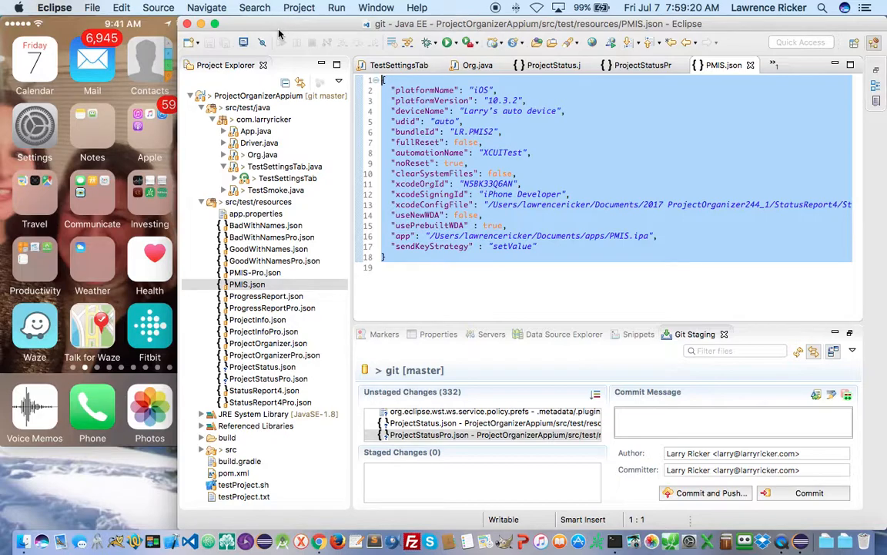
click(252, 367)
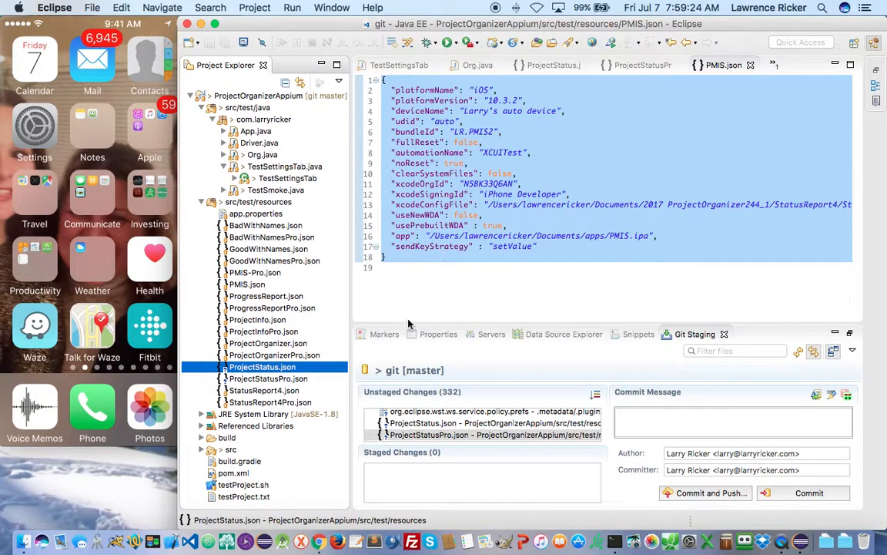
click(551, 66)
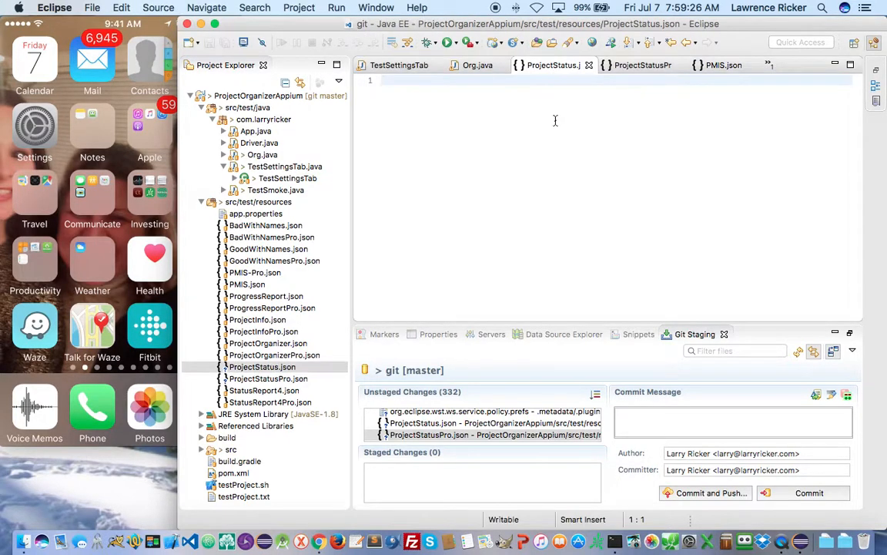
key(super+v)
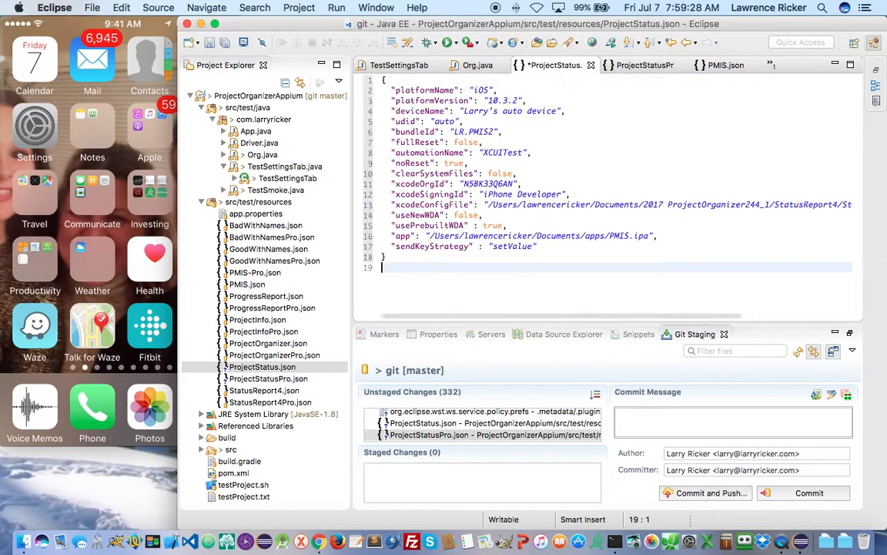
- Change the bundleId to LR.Project Status and the app file to Project Status.ipa
double_click(484, 131)
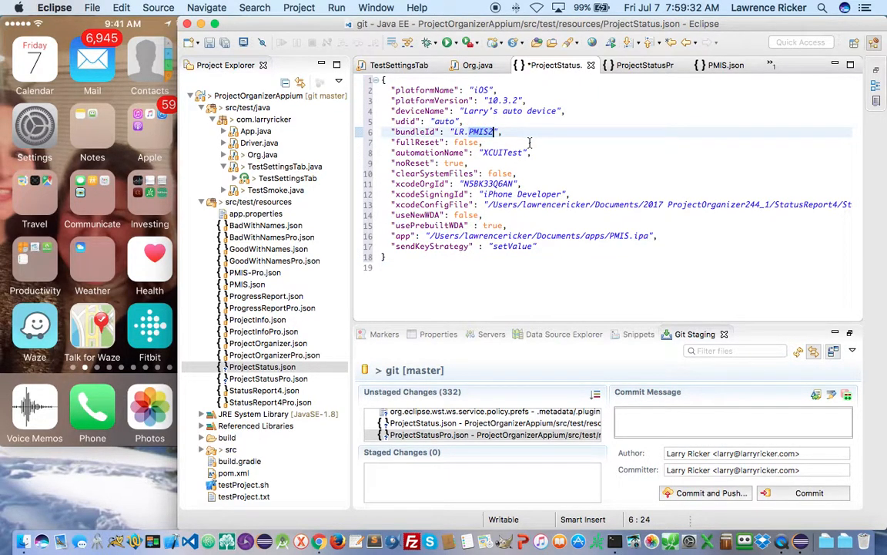
text(Project statu)
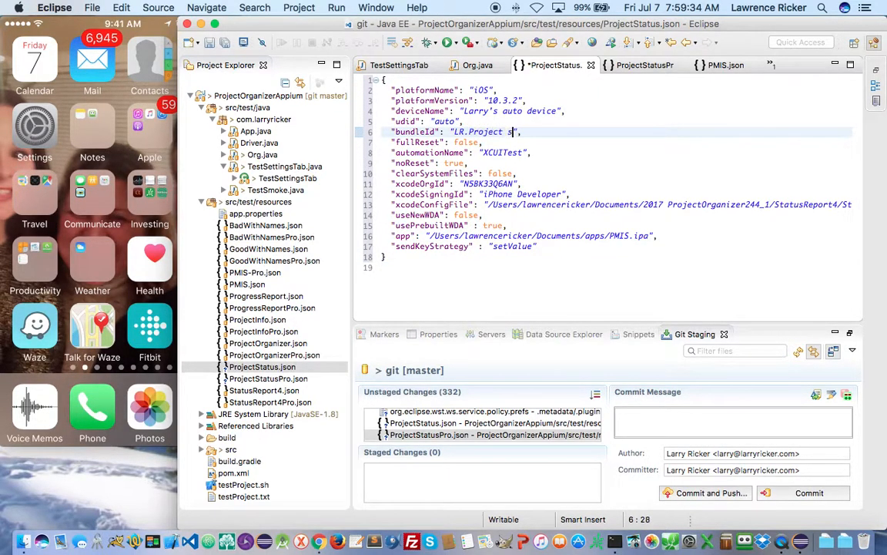
key(BackSpace)
key(BackSpace)
key(BackSpace)
key(BackSpace)
key(BackSpace)
text(Status)
double_click(618, 235)
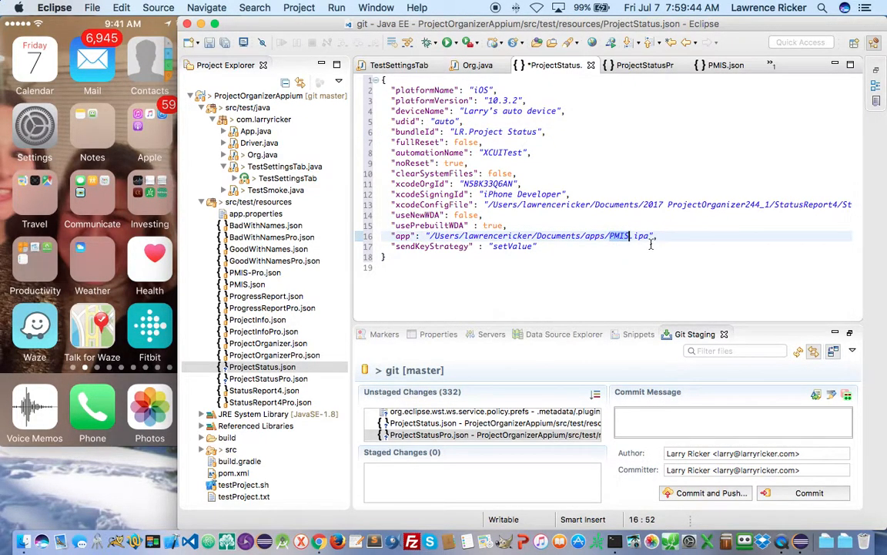
text(Project Status)
mouse_move(699, 236)
mouse_down()
mouse_move(422, 234)
mouse_move(713, 238)
mouse_move(702, 236)
mouse_up()
key(super+c)
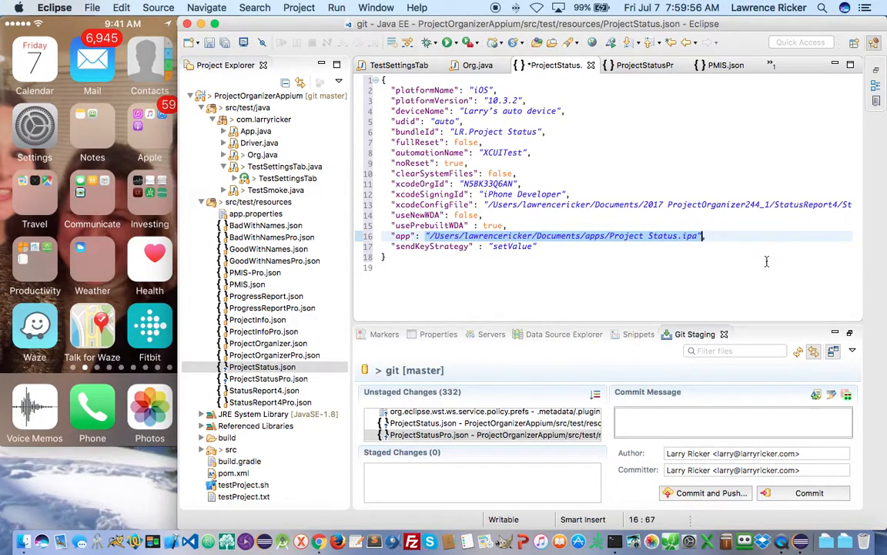
key(super+Tab)
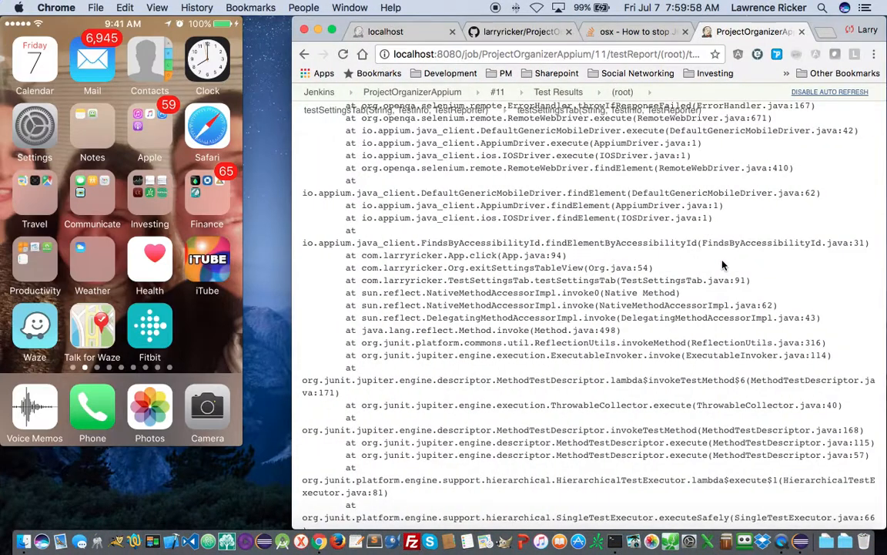
- Run ls -l in Terminal to confirm Project Status.ipa and Project Status Pro.ipa both exist
key(super+Tab)
key(super+Tab)
key(super+Tab)
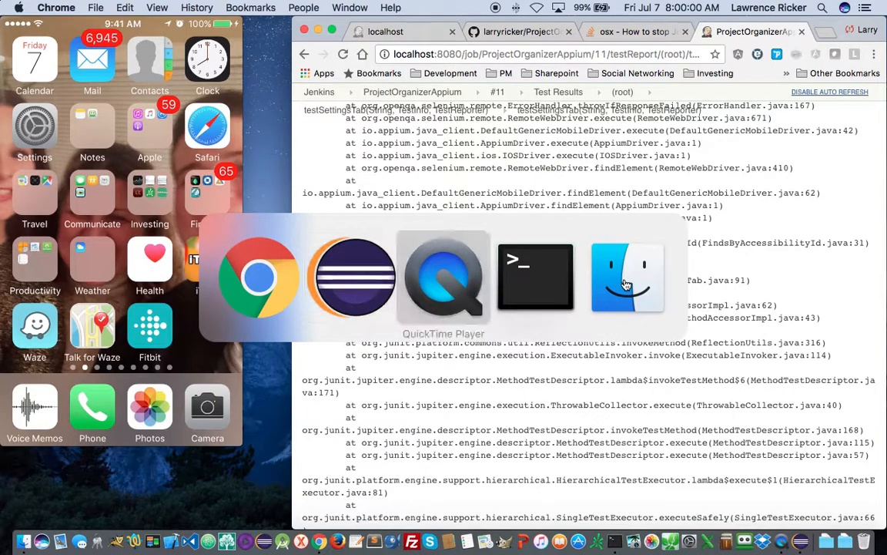
text(ls -l)
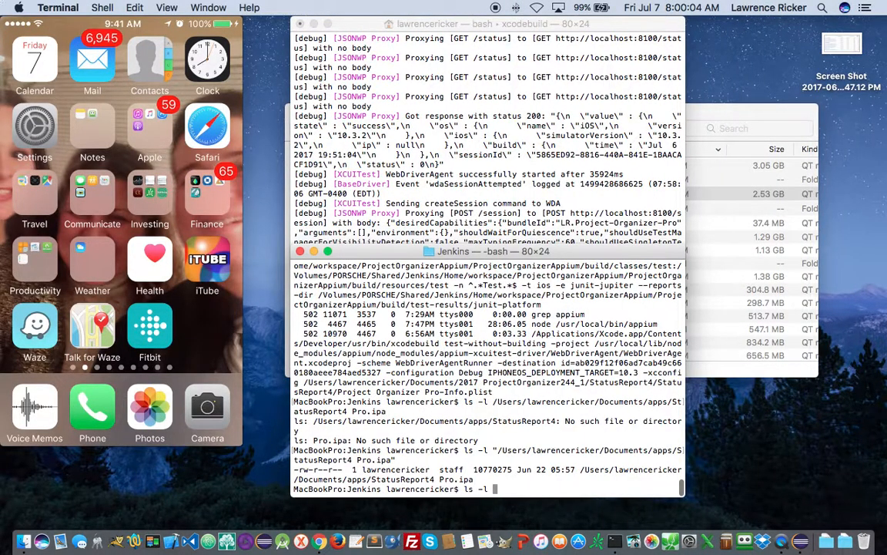
right_click(512, 382)
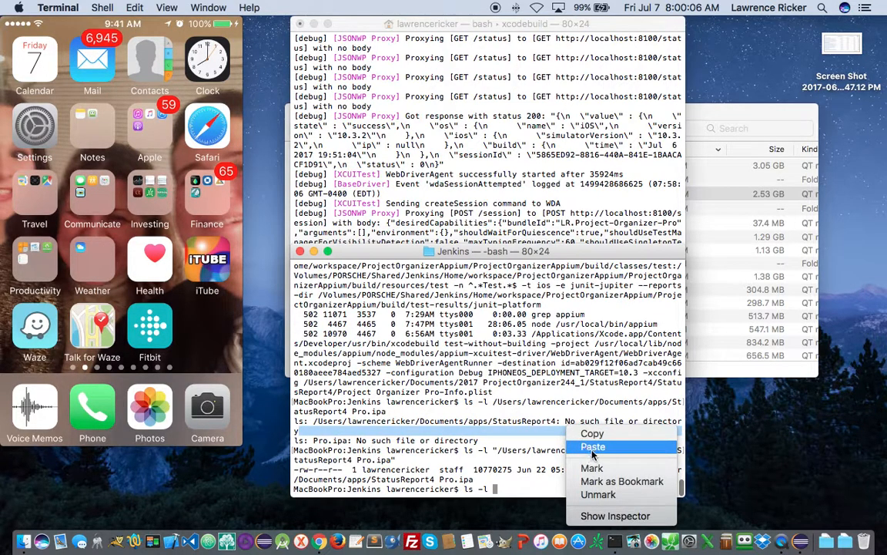
click(537, 410)
key(Return)
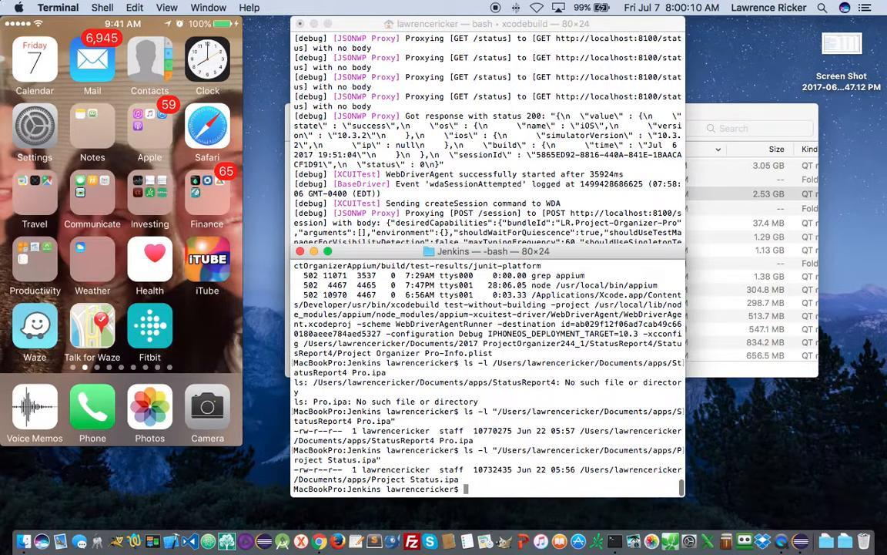
key(Up)
key(Left)
key(Left)
key(Left)
key(Left)
key(Left)
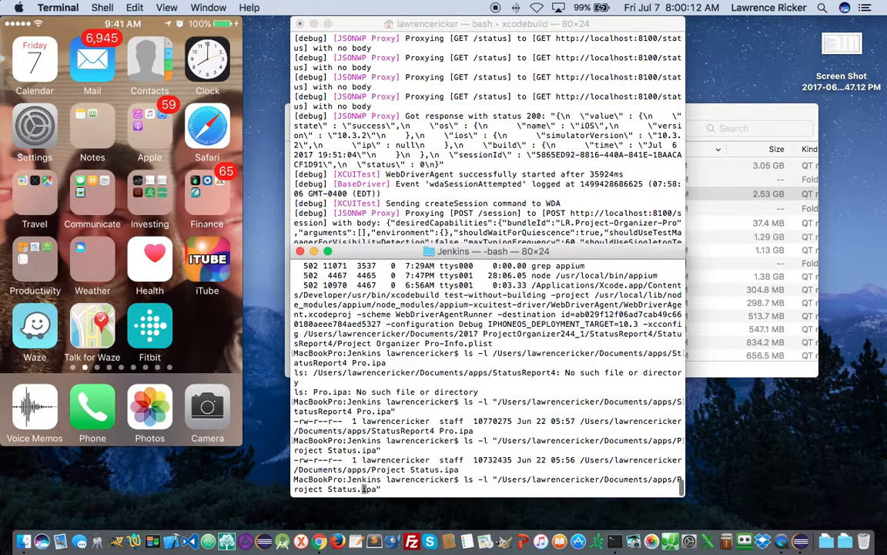
text(Pro)
key(Return)
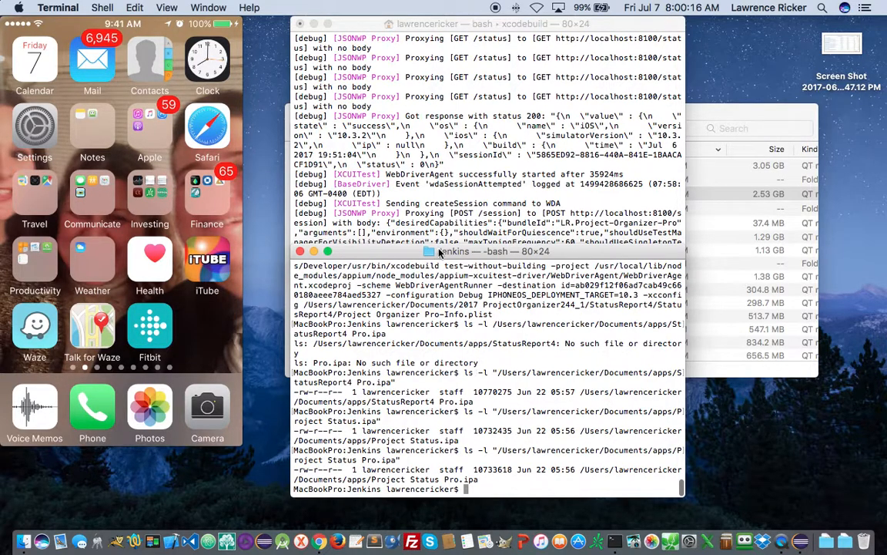
key(super+Tab)
key(super+Tab)
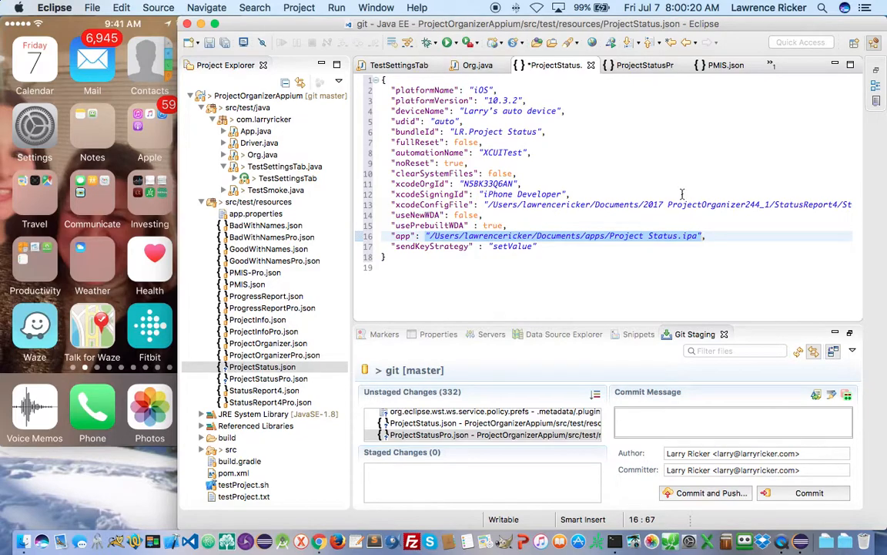
- Rename PMIS to Project Status in the xcodeConfigFile path, save, and select all the JSON
click(680, 203)
drag(681, 204, 828, 209)
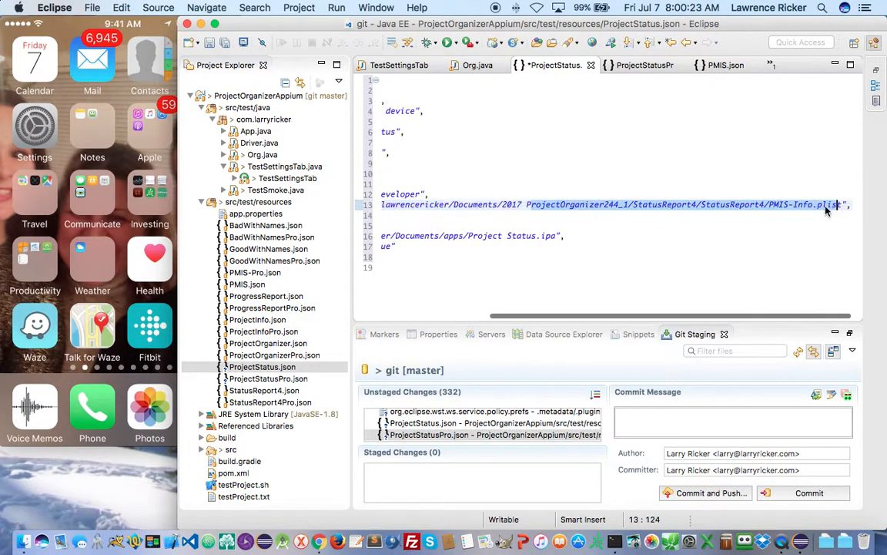
double_click(778, 206)
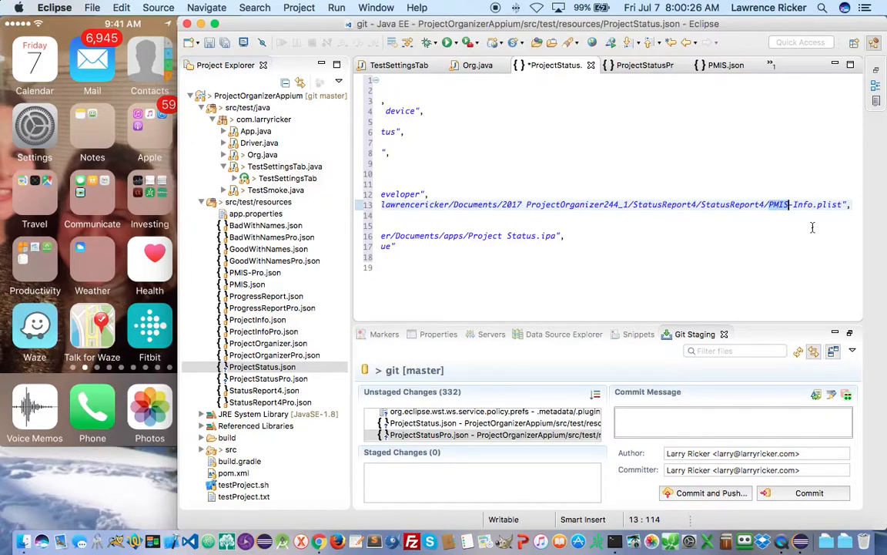
text(Project Status)
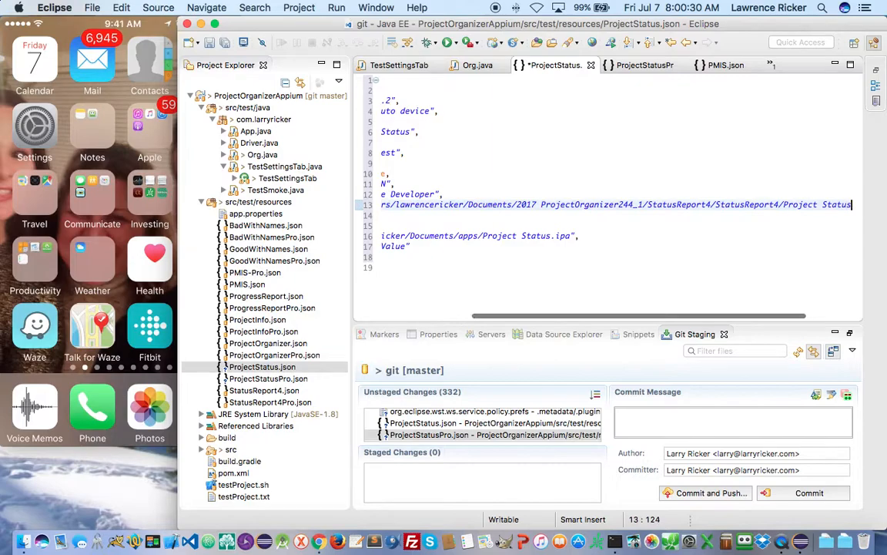
scroll(570, 219, left, 5)
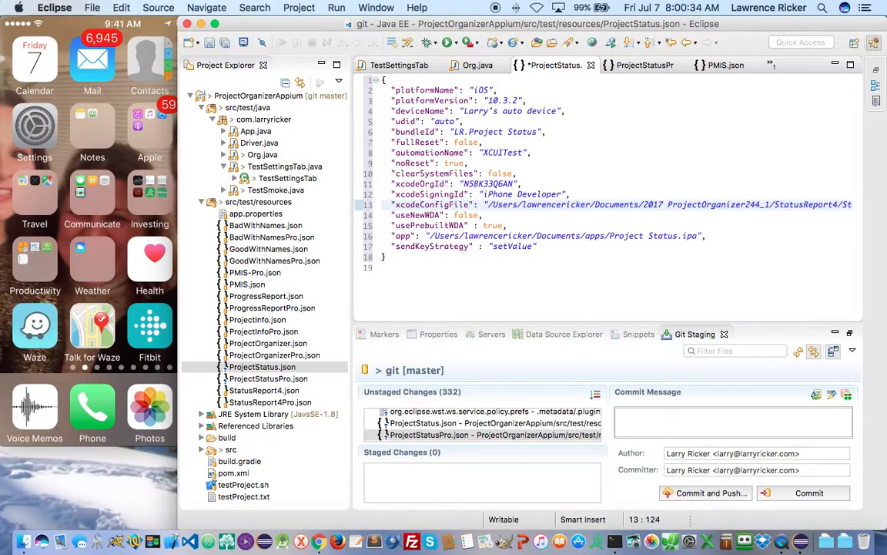
key(ctrl+s)
drag(428, 245, 254, 9)
key(ctrl+c)
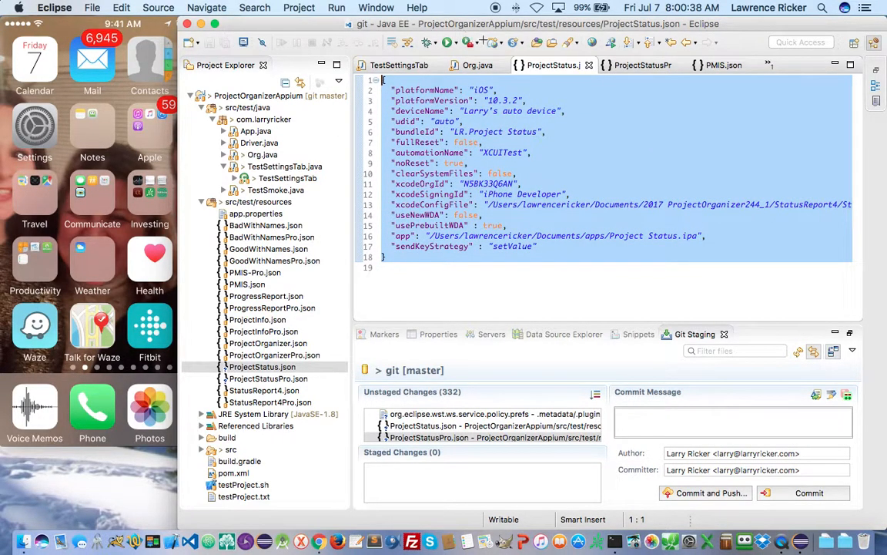
- Paste the settings into ProjectStatusPro.json and add Pro to the bundleId and app .ipa name
click(641, 67)
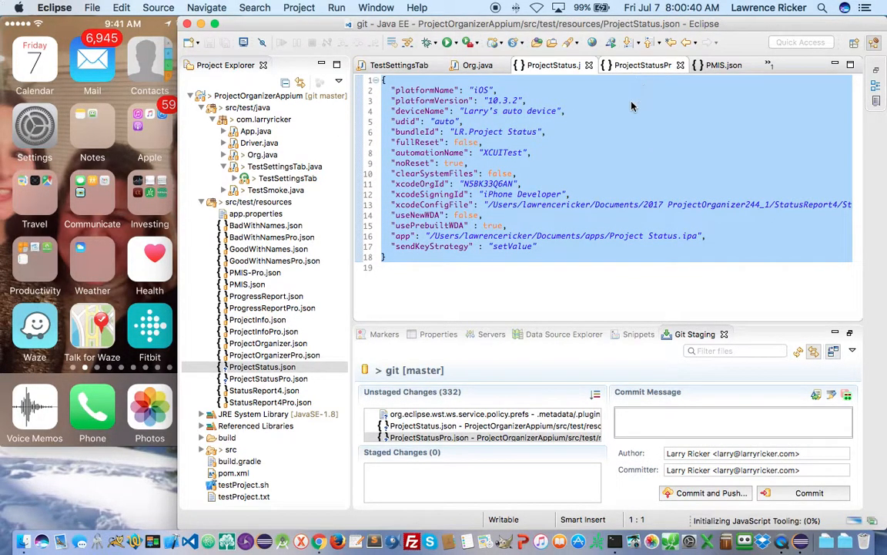
key(ctrl+v)
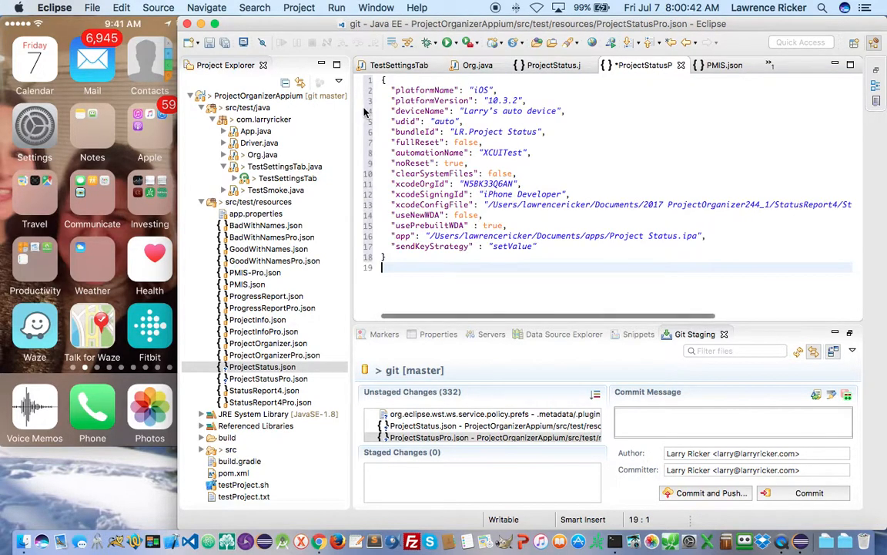
click(538, 133)
text(Pro)
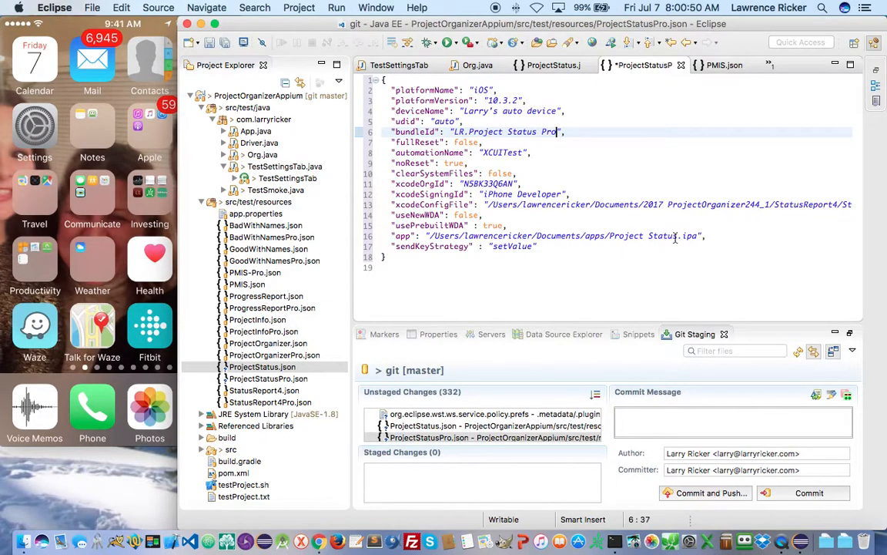
click(705, 238)
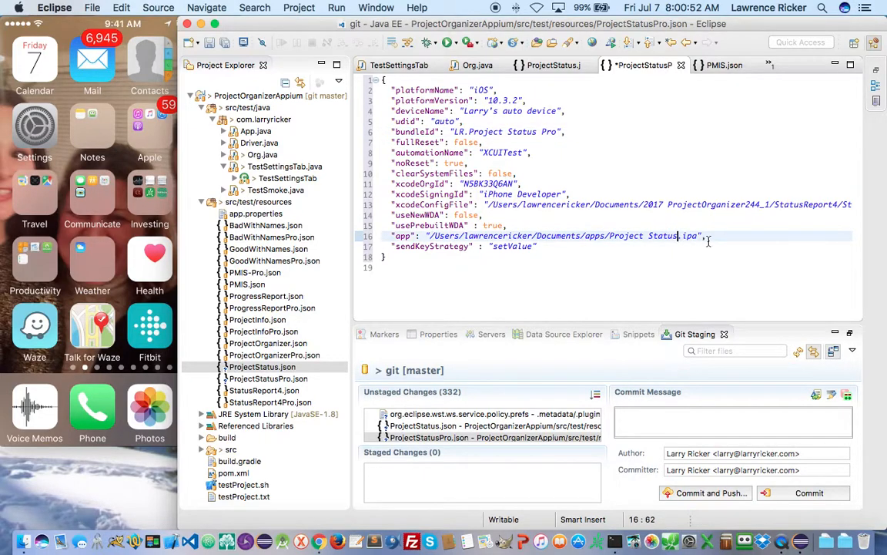
text(Pro)
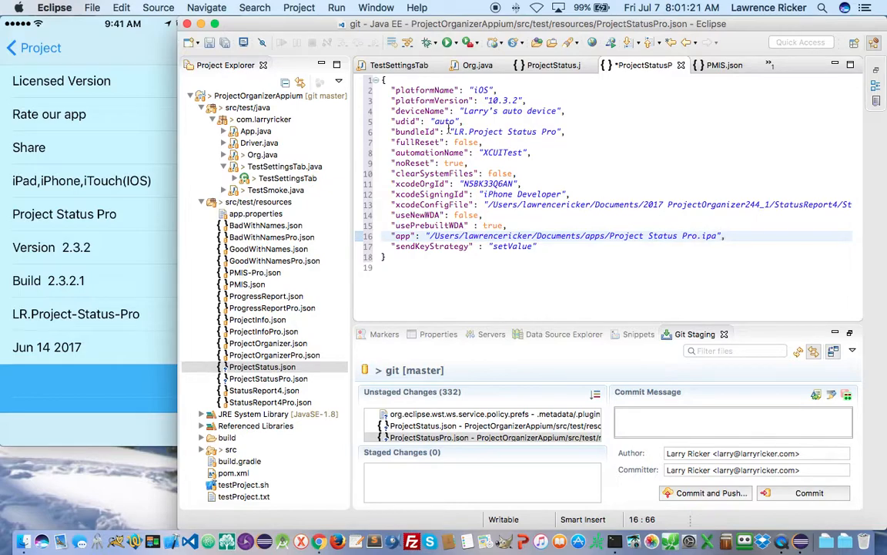
- Replace the bundleId's spaces with hyphens to make it LR.Project-Status-Pro
click(506, 132)
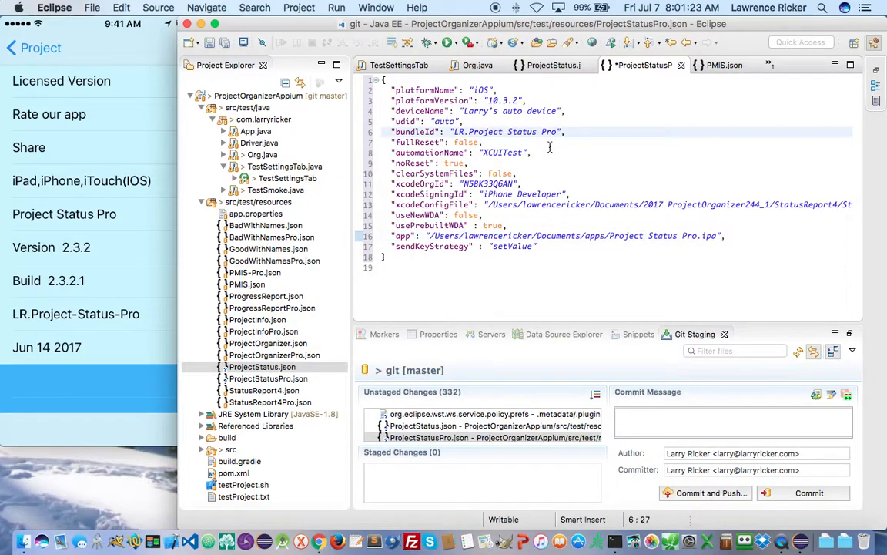
key(BackSpace)
text(-)
key(Right)
key(Right)
key(Right)
key(Right)
key(Right)
key(Right)
key(Right)
key(BackSpace)
text(-)
- Change the xcodeConfigFile path to Project Status Pro-Info.plist, select the path, and save
drag(485, 205, 883, 205)
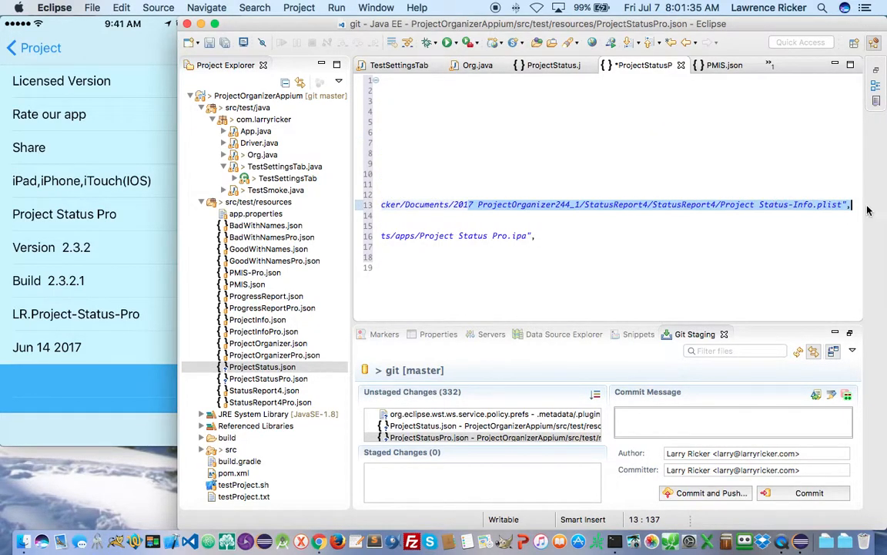
click(782, 205)
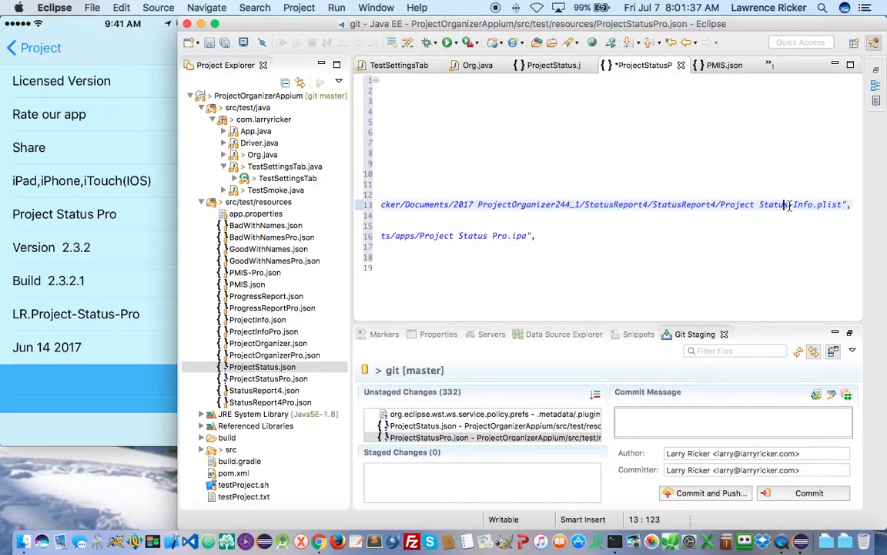
text(-)
text(Pro)
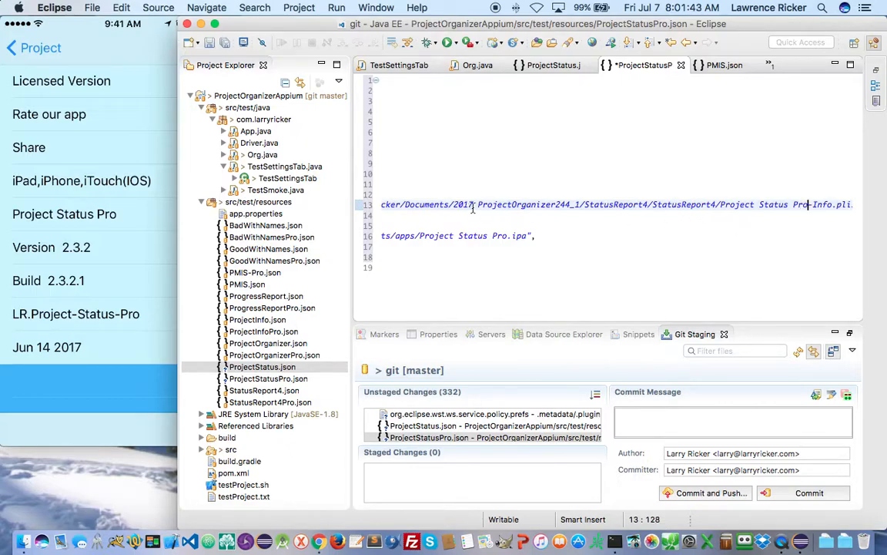
scroll(486, 206, left, 10)
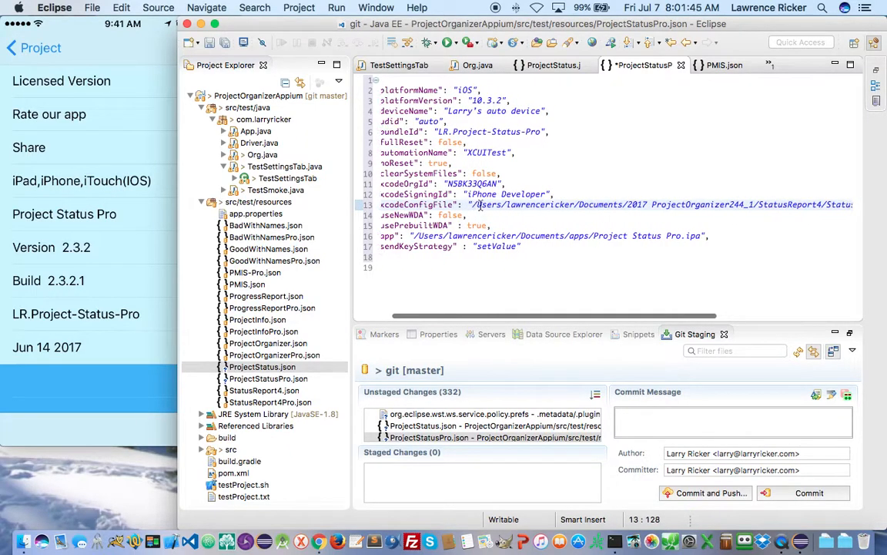
drag(467, 205, 845, 206)
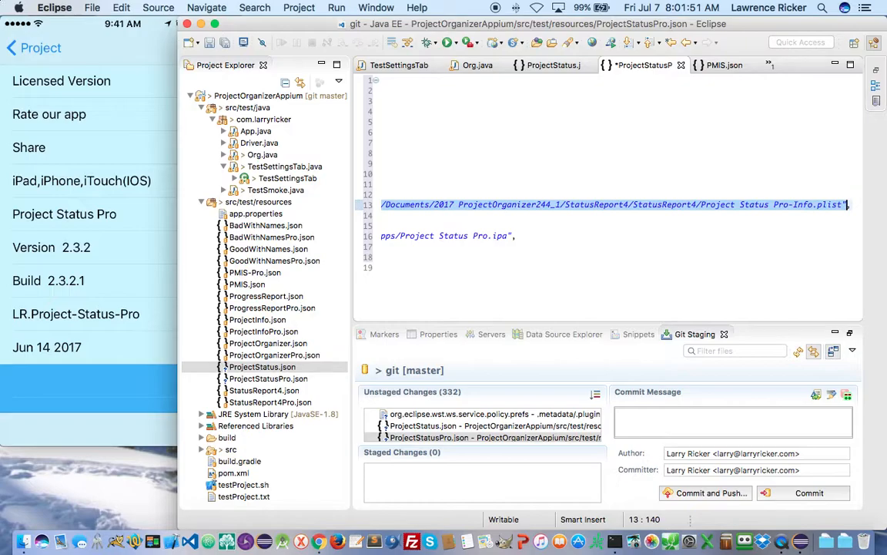
key(super+s)
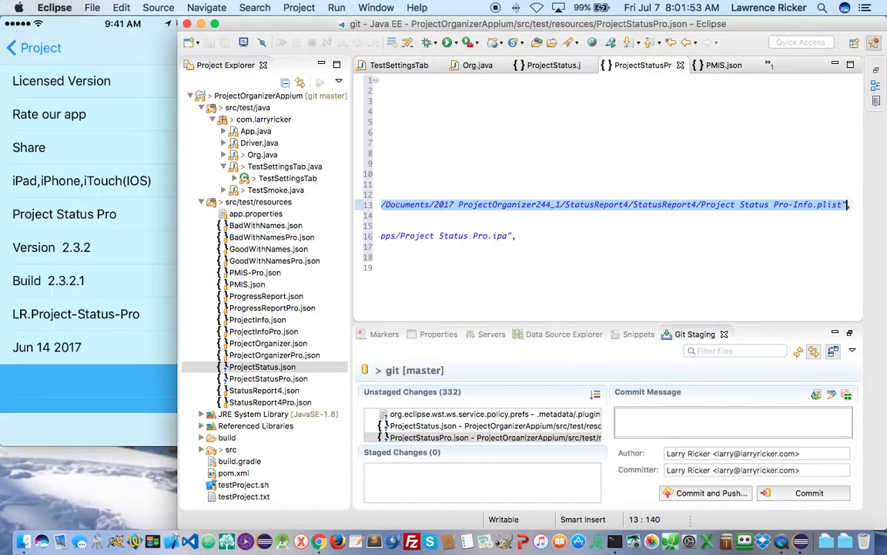
key(super+Tab)
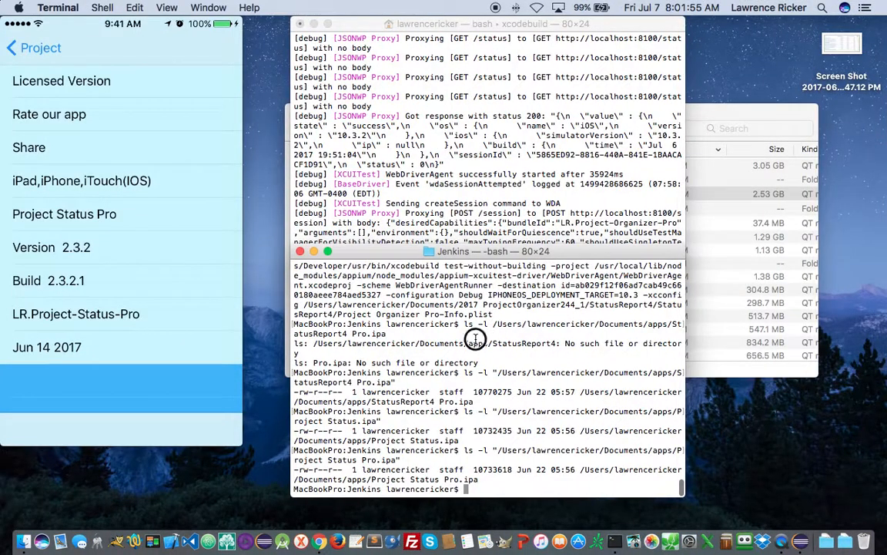
- List the pasted 'Project Status Pro-Info.plist' path with ls -l to confirm it exists
text(ls -l)
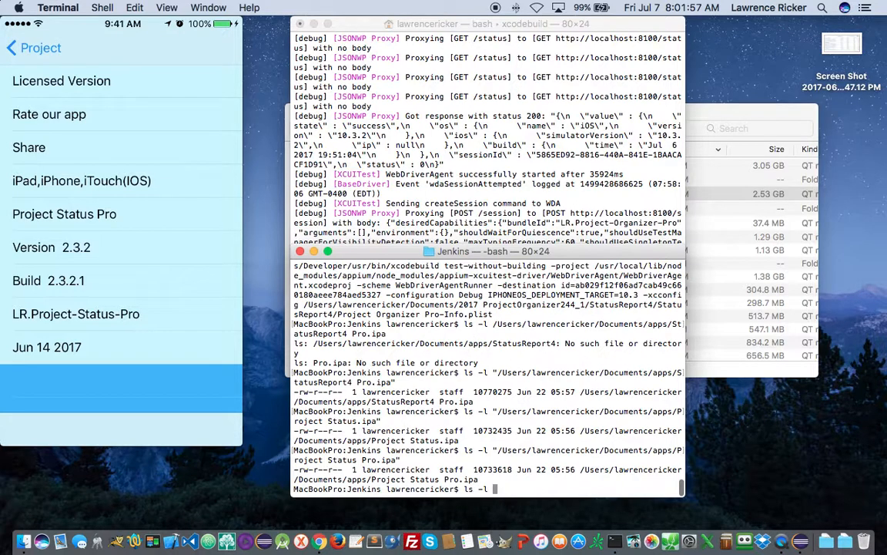
right_click(484, 403)
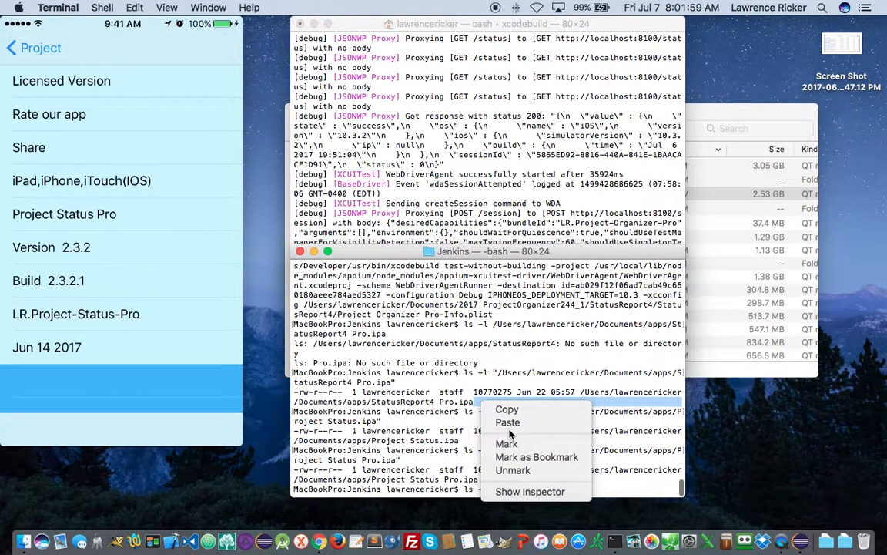
click(508, 423)
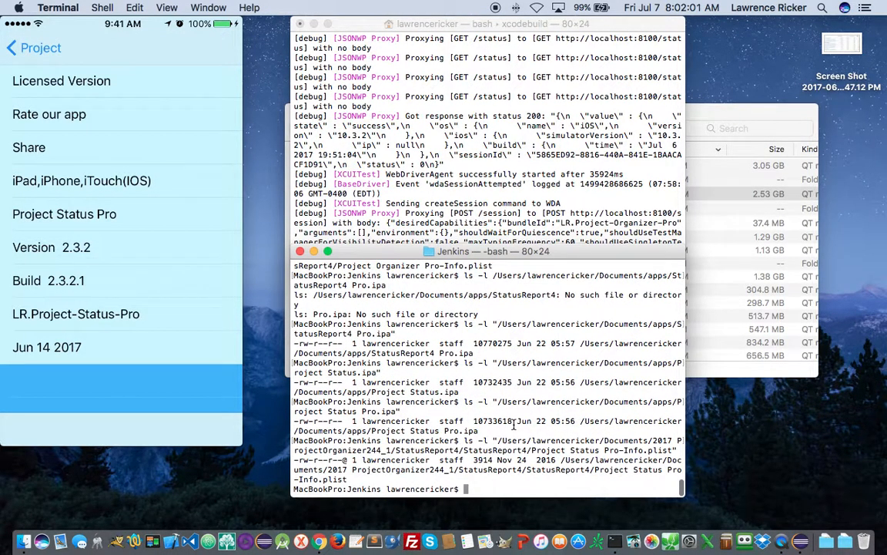
key(super+Tab)
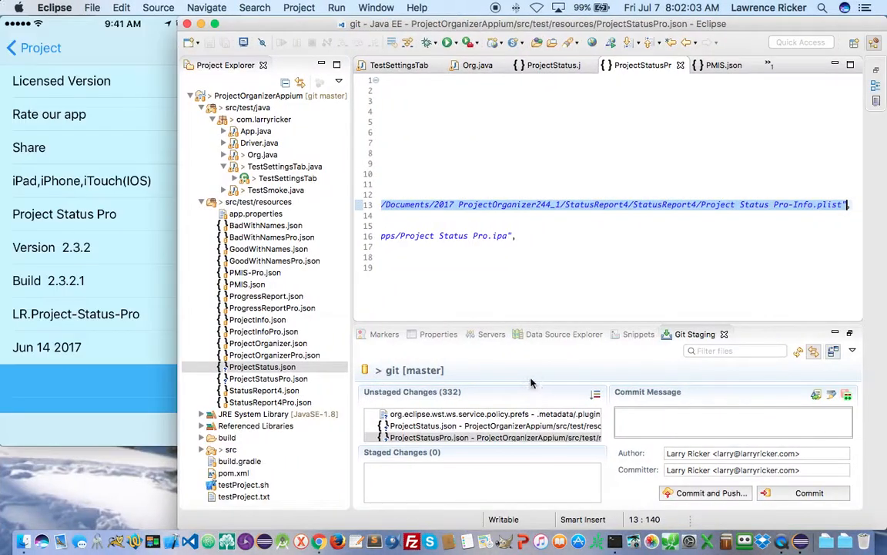
- Change ProjectStatus.json's bundleId from 'LR.Project Status' to 'LR.Project-Status' and save
scroll(429, 291, left, 5)
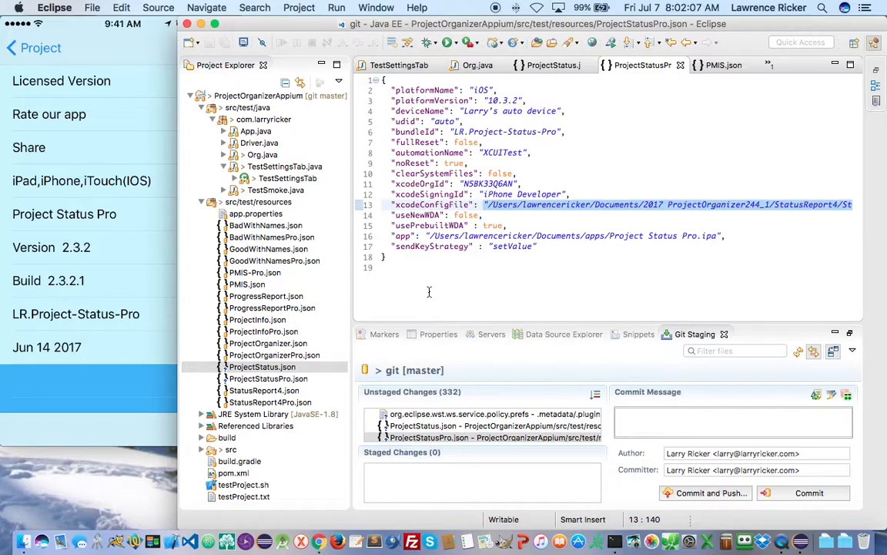
click(553, 65)
key(super+a)
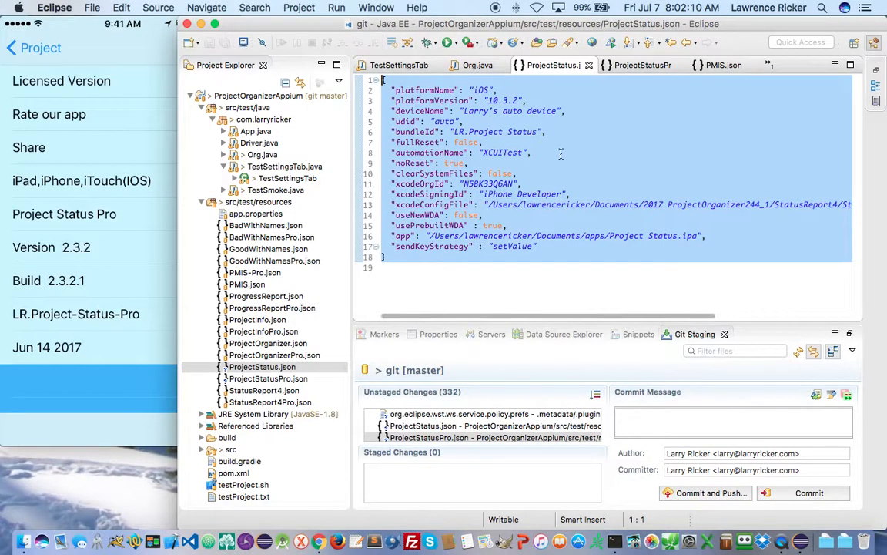
click(510, 132)
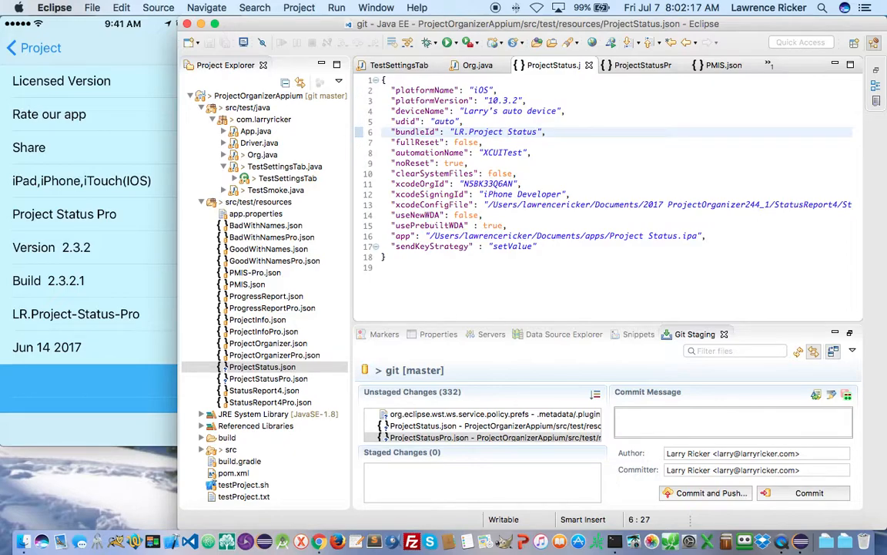
key(BackSpace)
text(-)
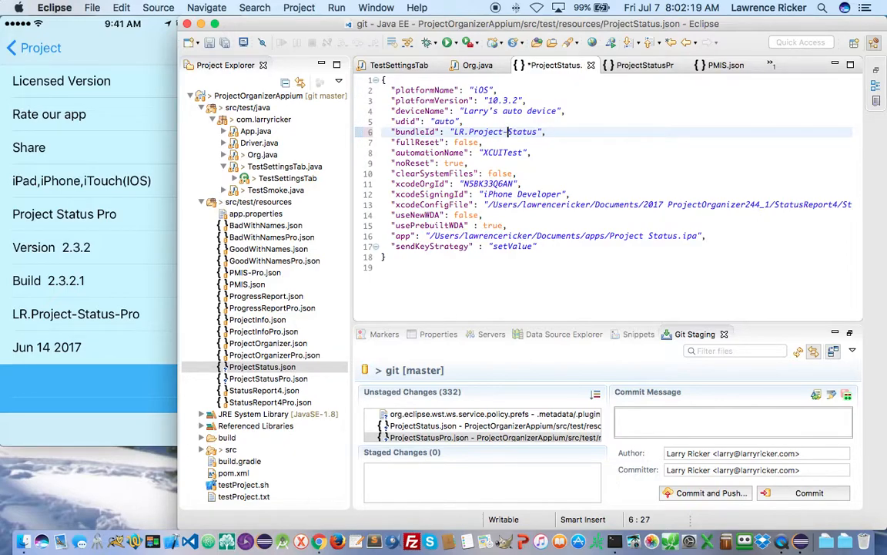
key(cmd+s)
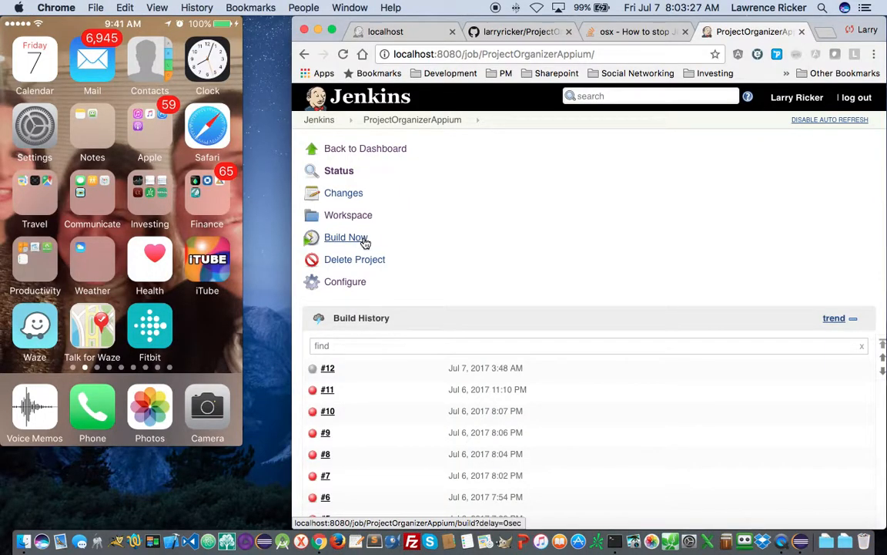
- Trigger Build Now on the ProjectOrganizerAppium Jenkins job and watch the Terminal Appium log
click(345, 238)
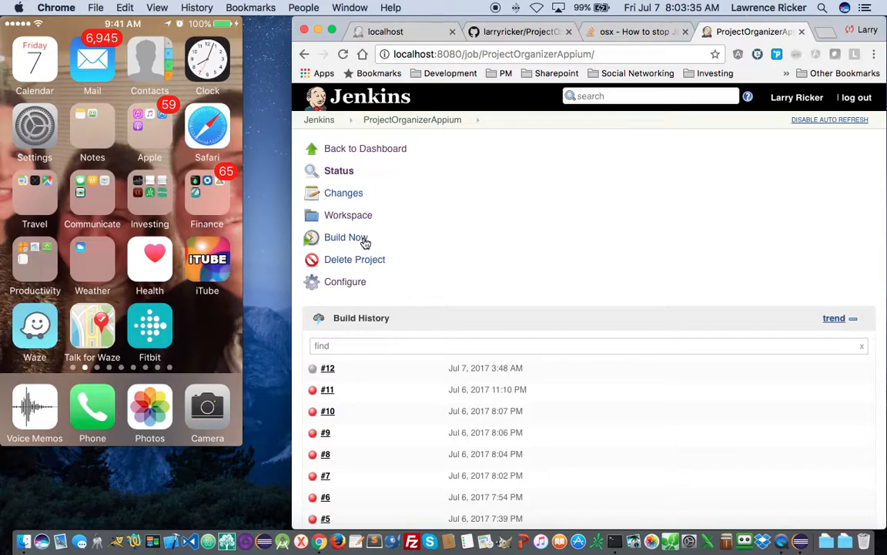
key(super+Tab)
key(super+Tab)
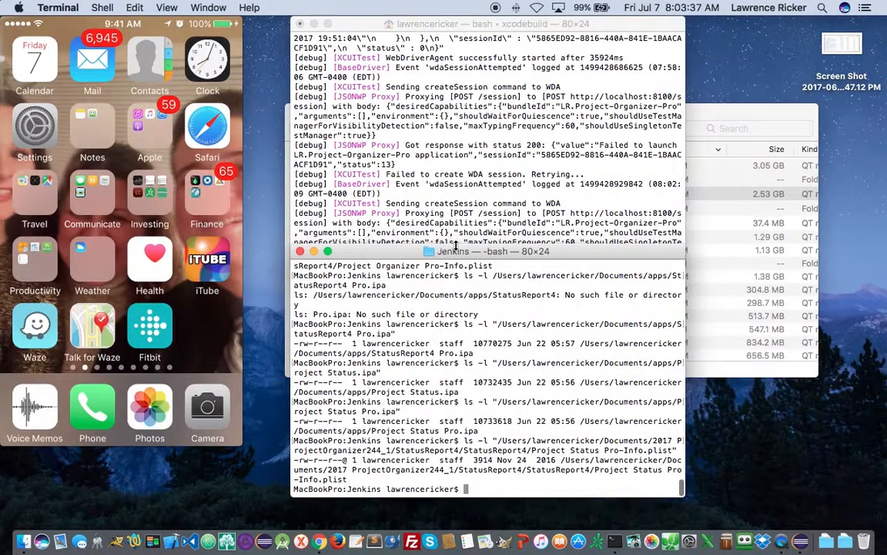